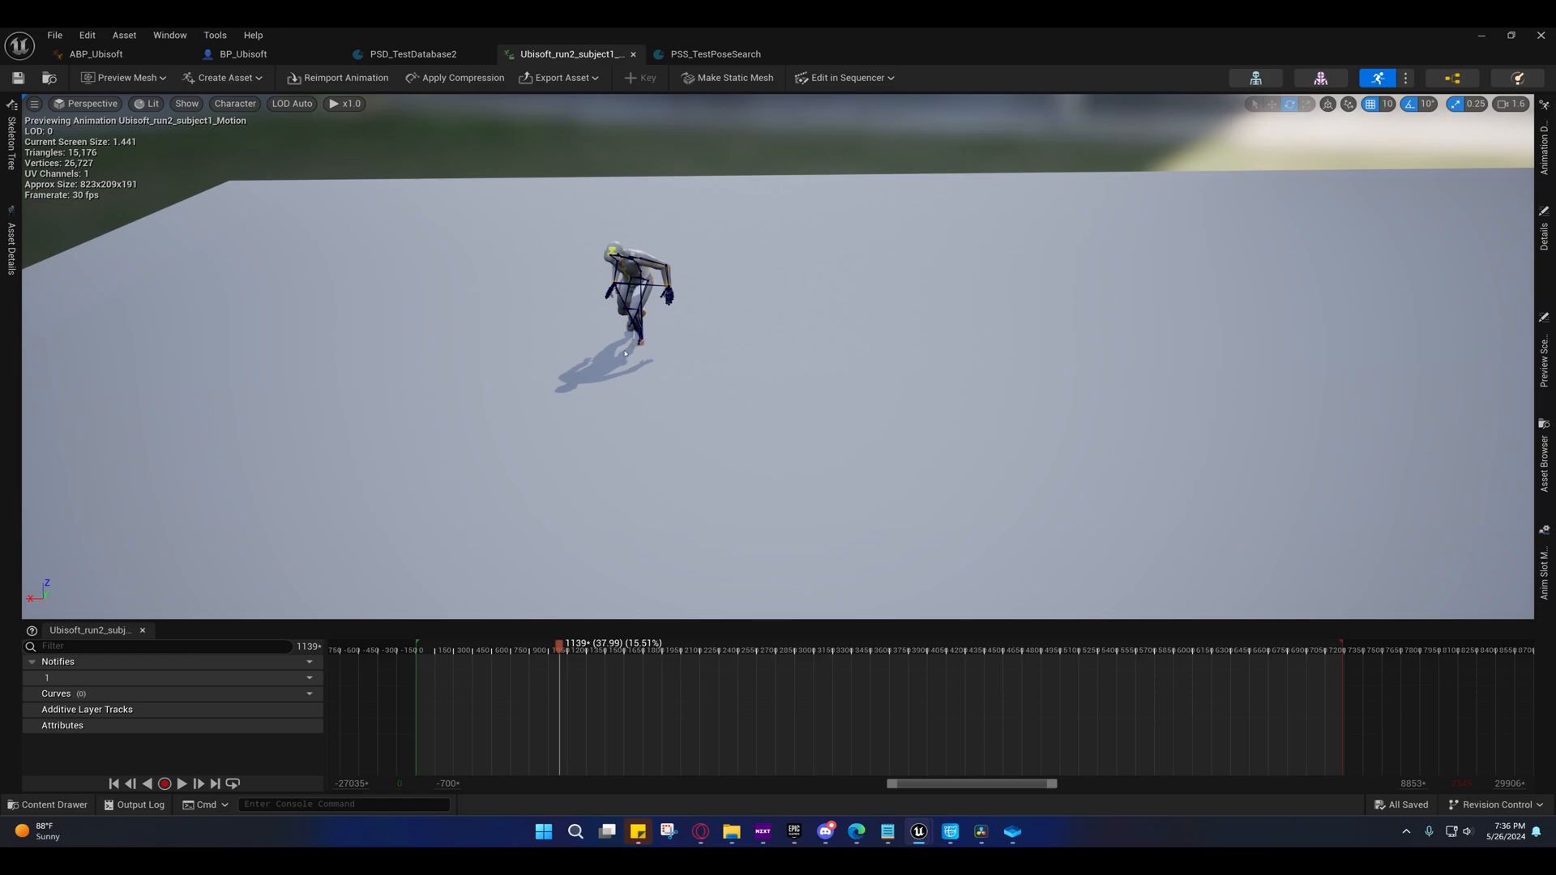
# - Open the class defaults of ABP_Ubisoft and examine the available Root Motion Mode options
pyautogui.click(104, 55)
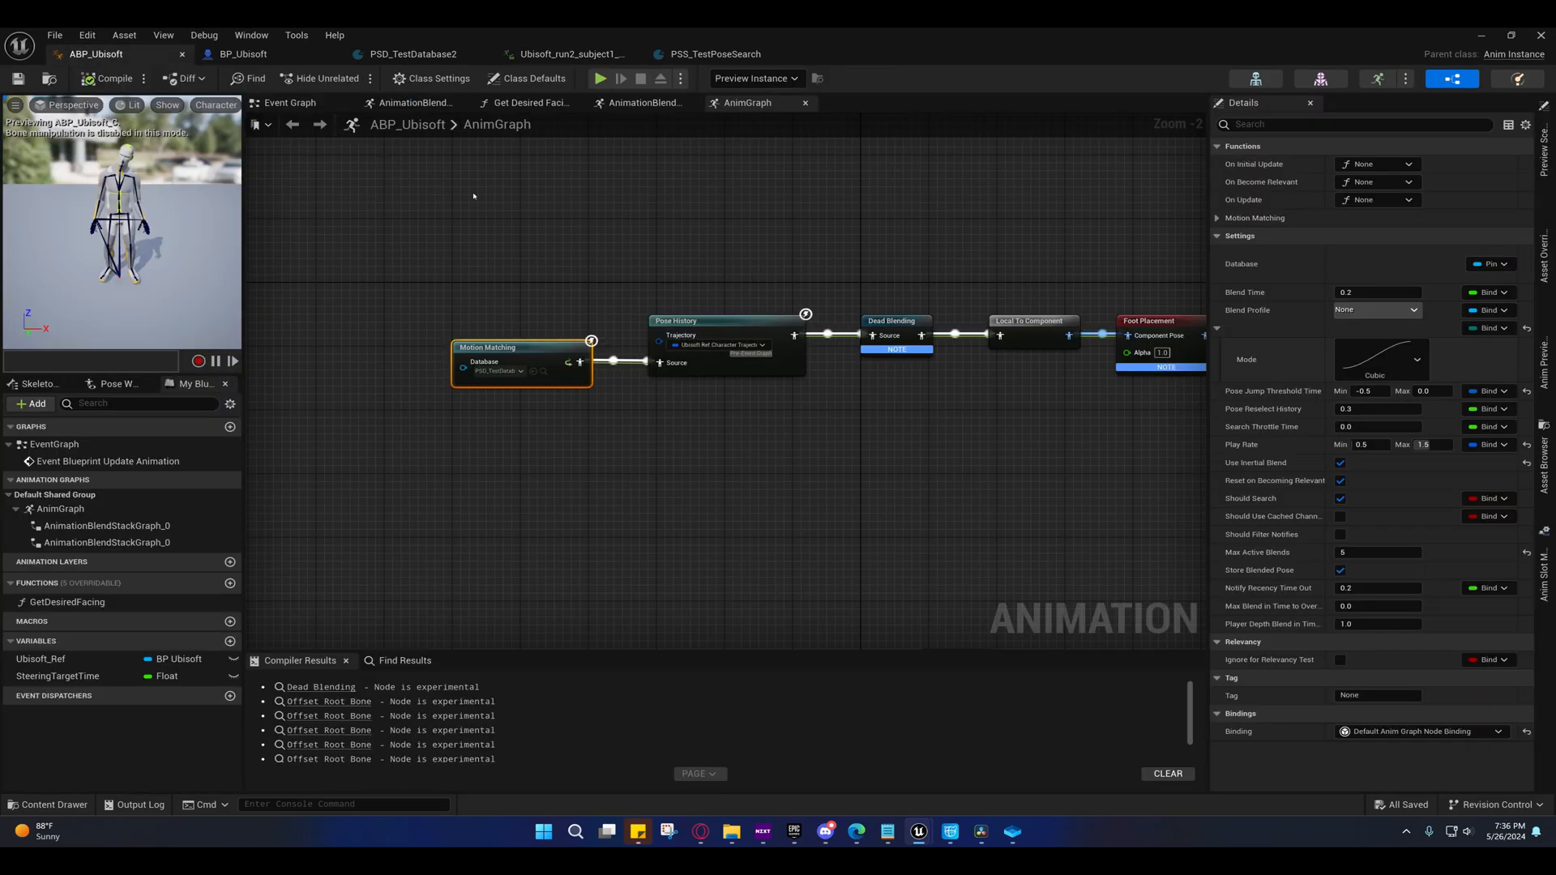
pyautogui.click(517, 80)
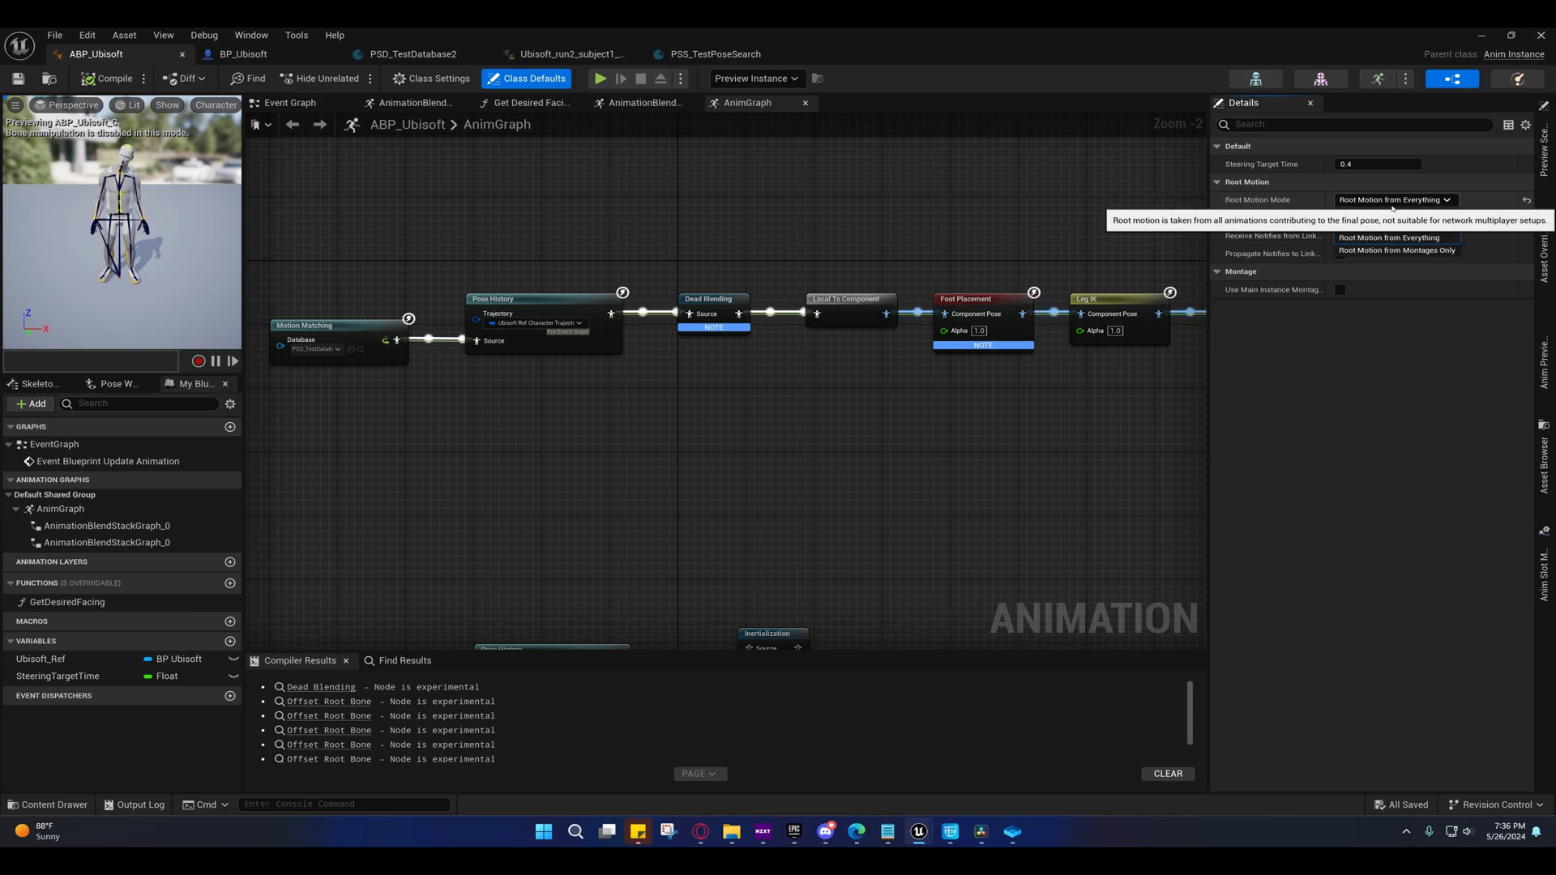
pyautogui.click(1393, 202)
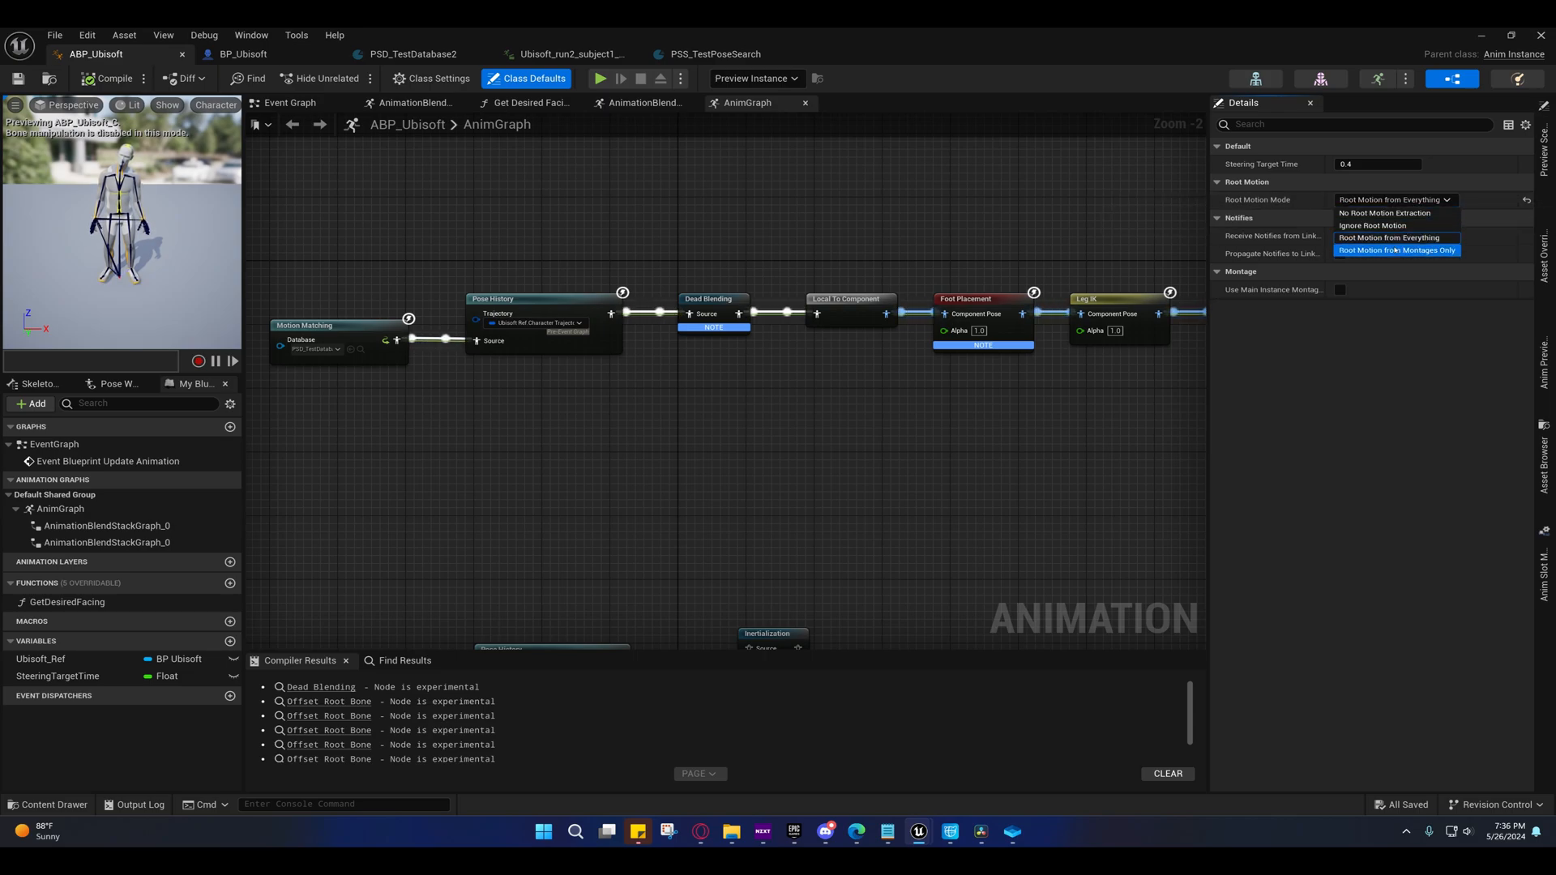
pyautogui.click(1396, 203)
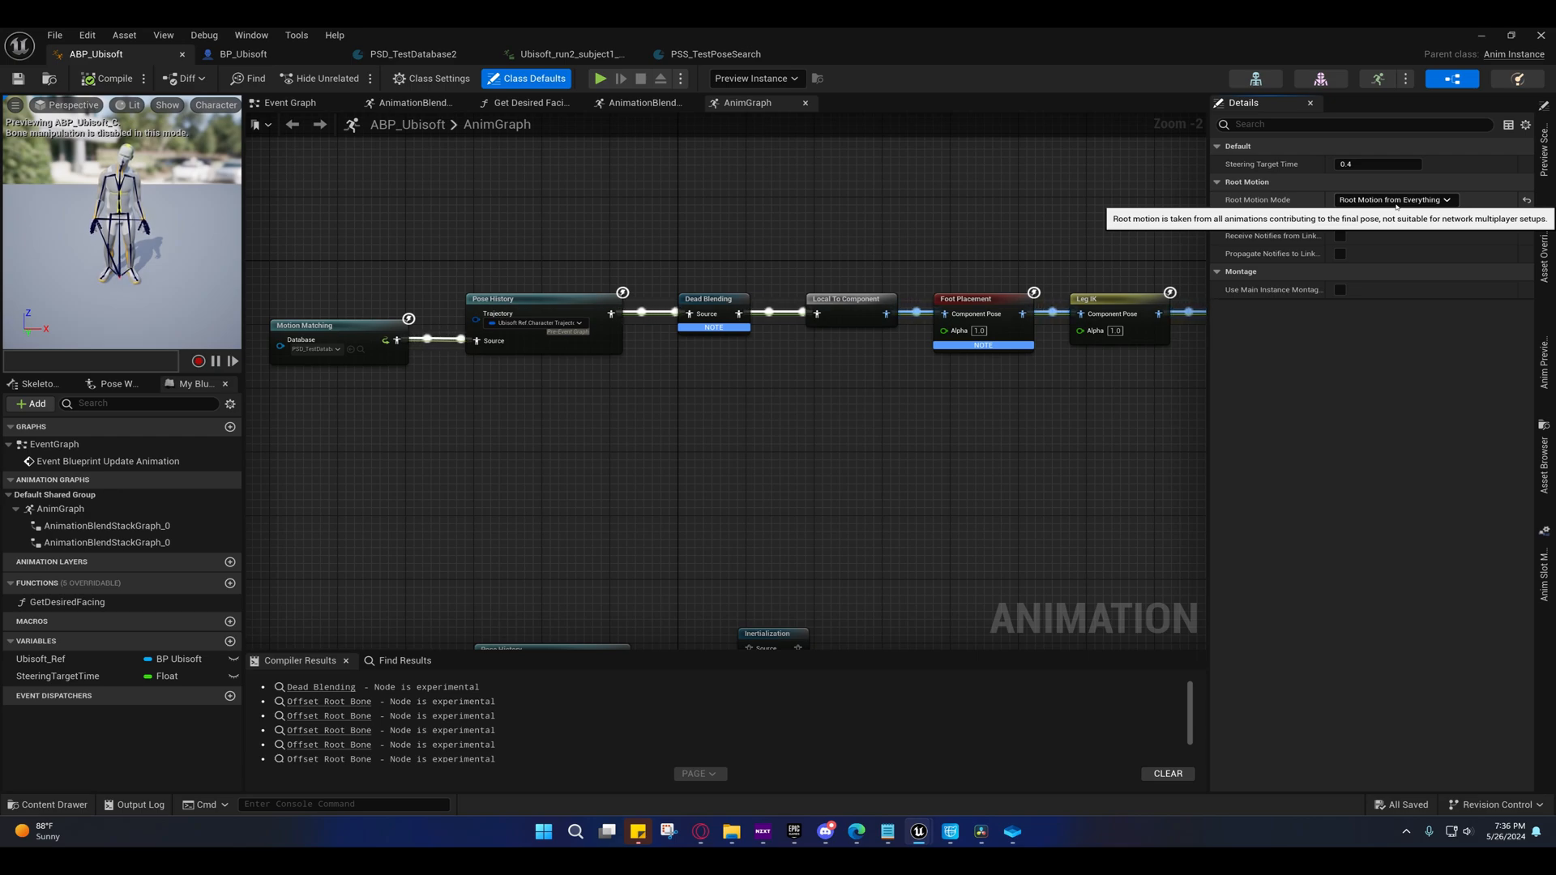
pyautogui.click(1378, 201)
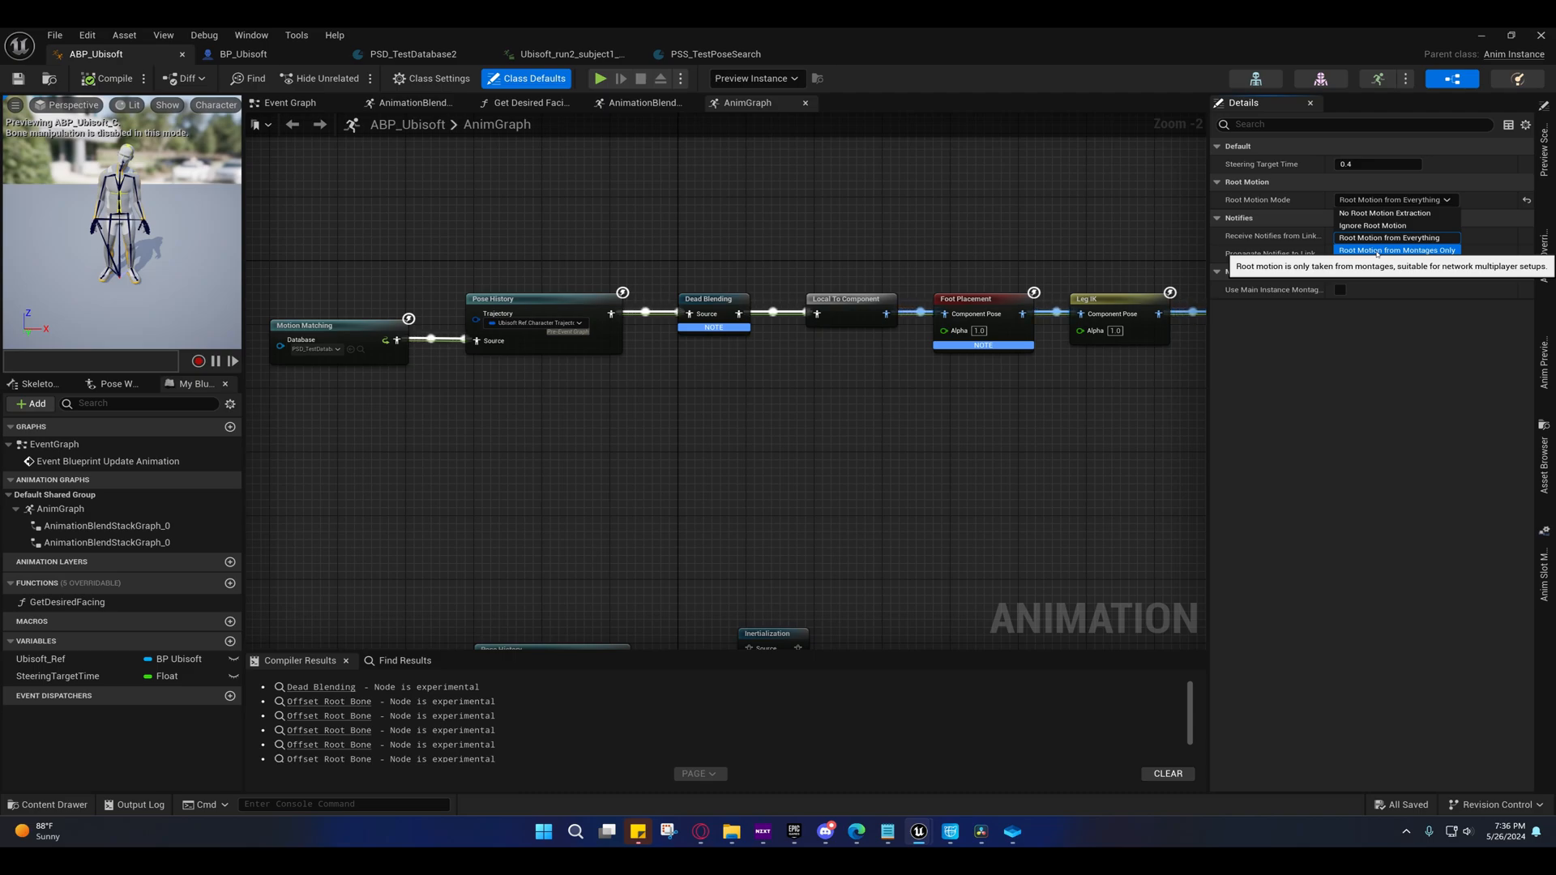
pyautogui.click(802, 361)
# - Select the unconnected Offset Root Bone node near the Output Pose in the AnimGraph and examine its settings
pyautogui.moveTo(802, 362); pyautogui.dragTo(743, 357, button='right')
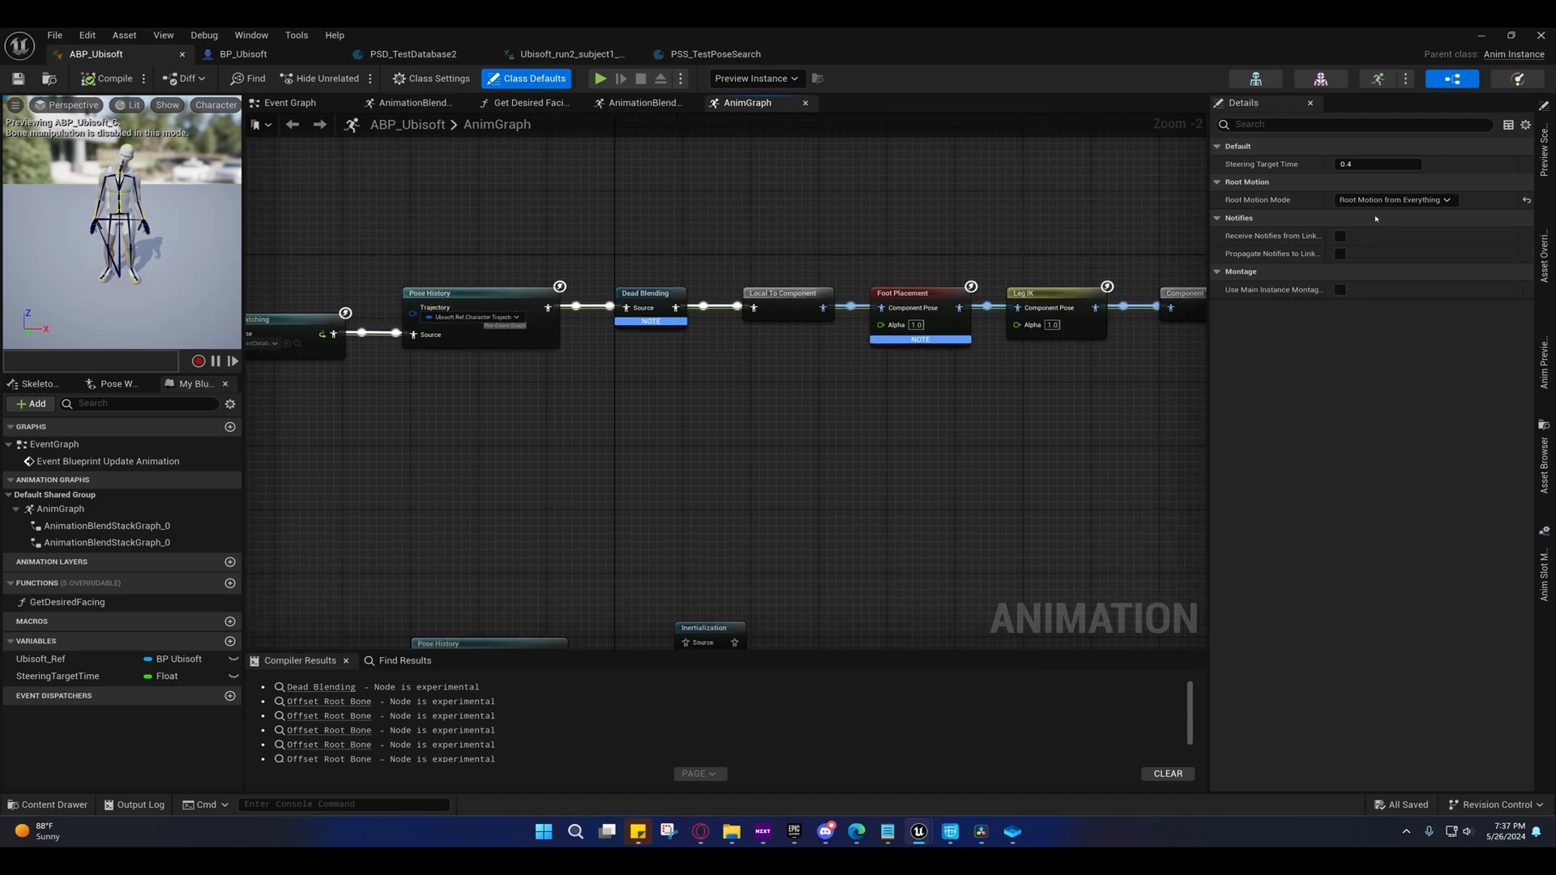
pyautogui.moveTo(1175, 442); pyautogui.dragTo(625, 364, button='right')
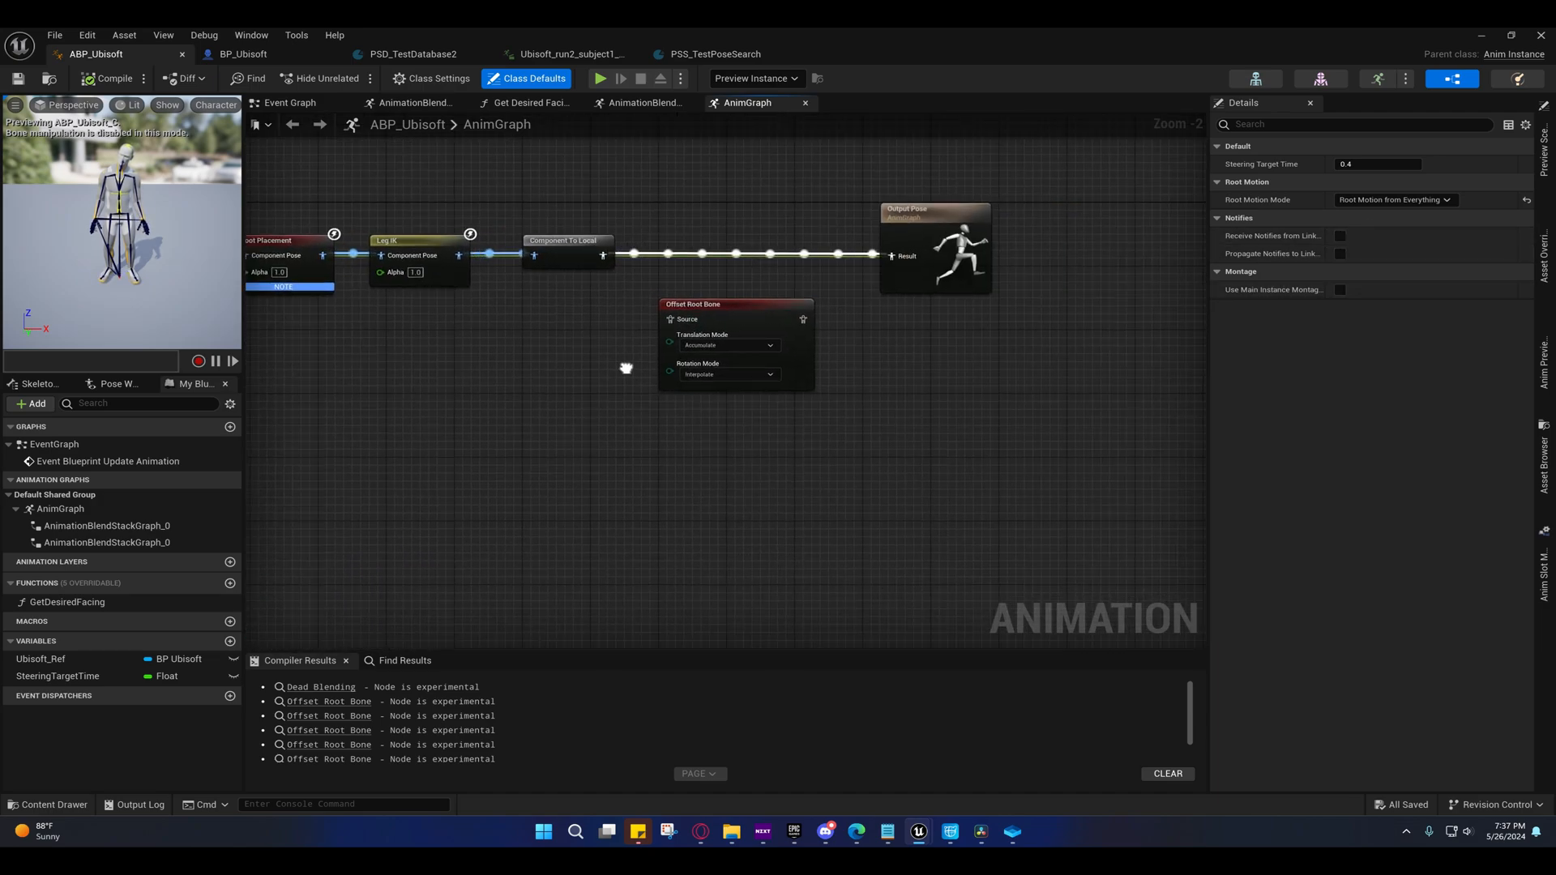
pyautogui.moveTo(501, 349); pyautogui.dragTo(757, 375, button='right')
pyautogui.click(758, 375)
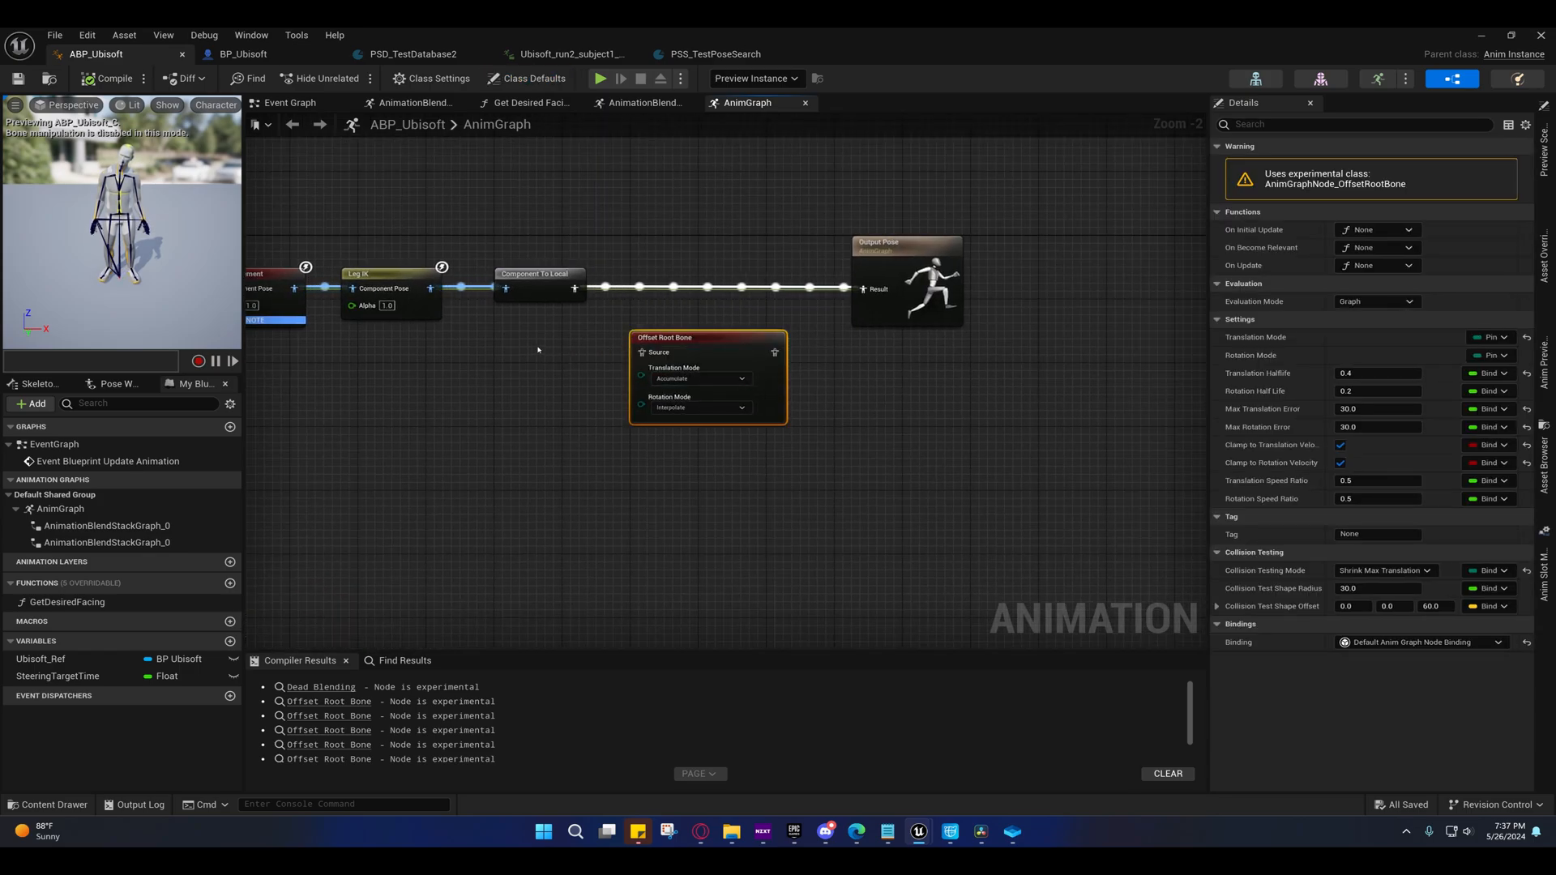
pyautogui.moveTo(538, 350); pyautogui.dragTo(676, 369, button='right')
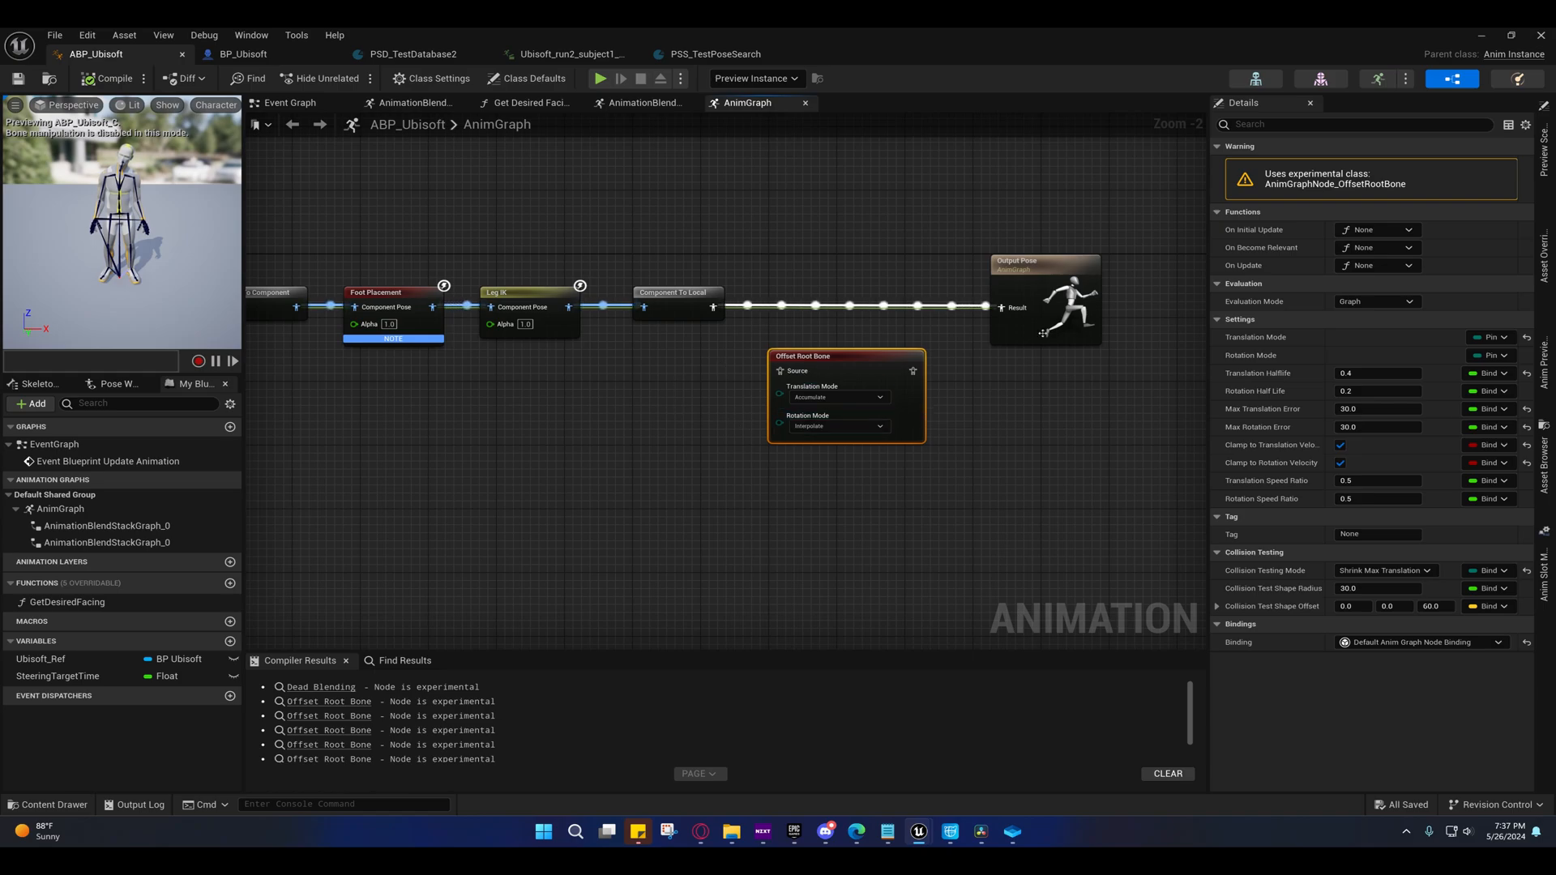
pyautogui.moveTo(636, 417); pyautogui.dragTo(745, 387, button='right')
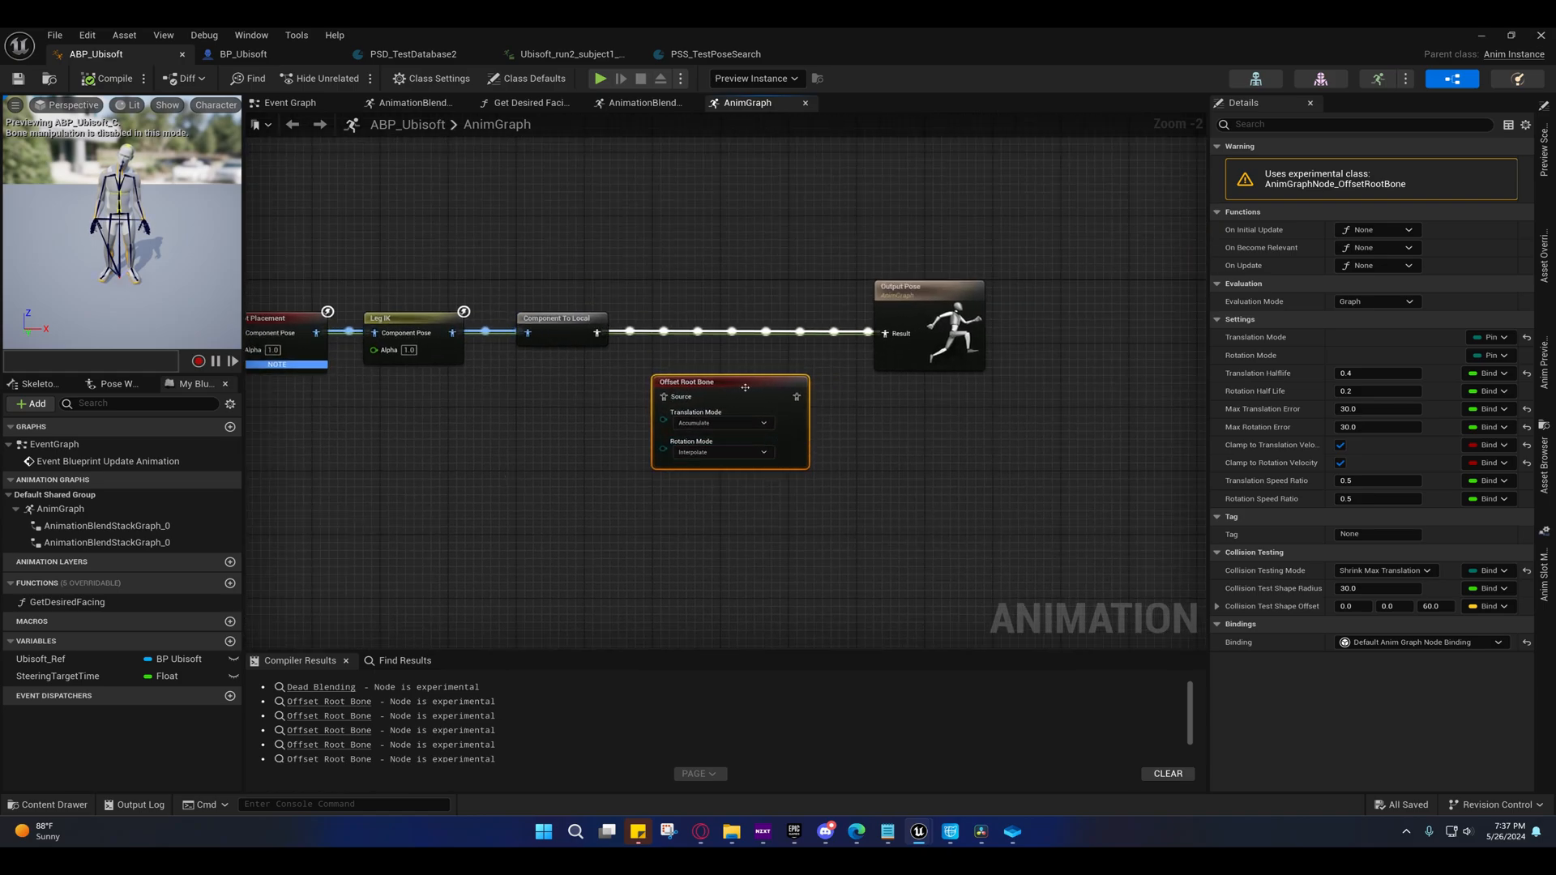
pyautogui.moveTo(600, 470); pyautogui.dragTo(815, 441, button='right')
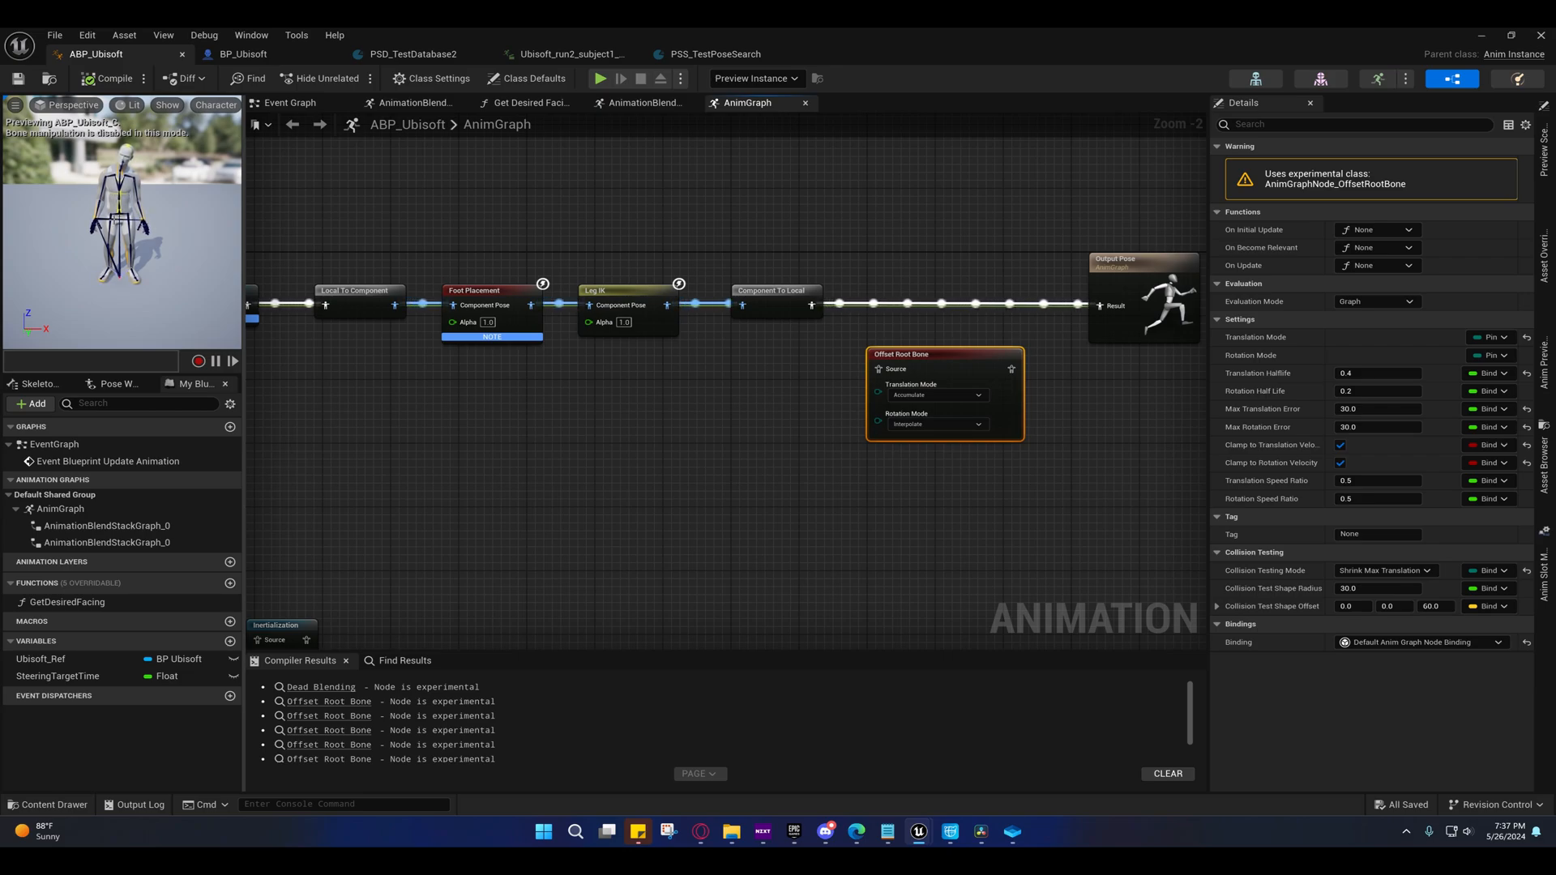
# - Set the Translation Mode of the Offset Root Bone node to Interpolate
pyautogui.click(936, 395)
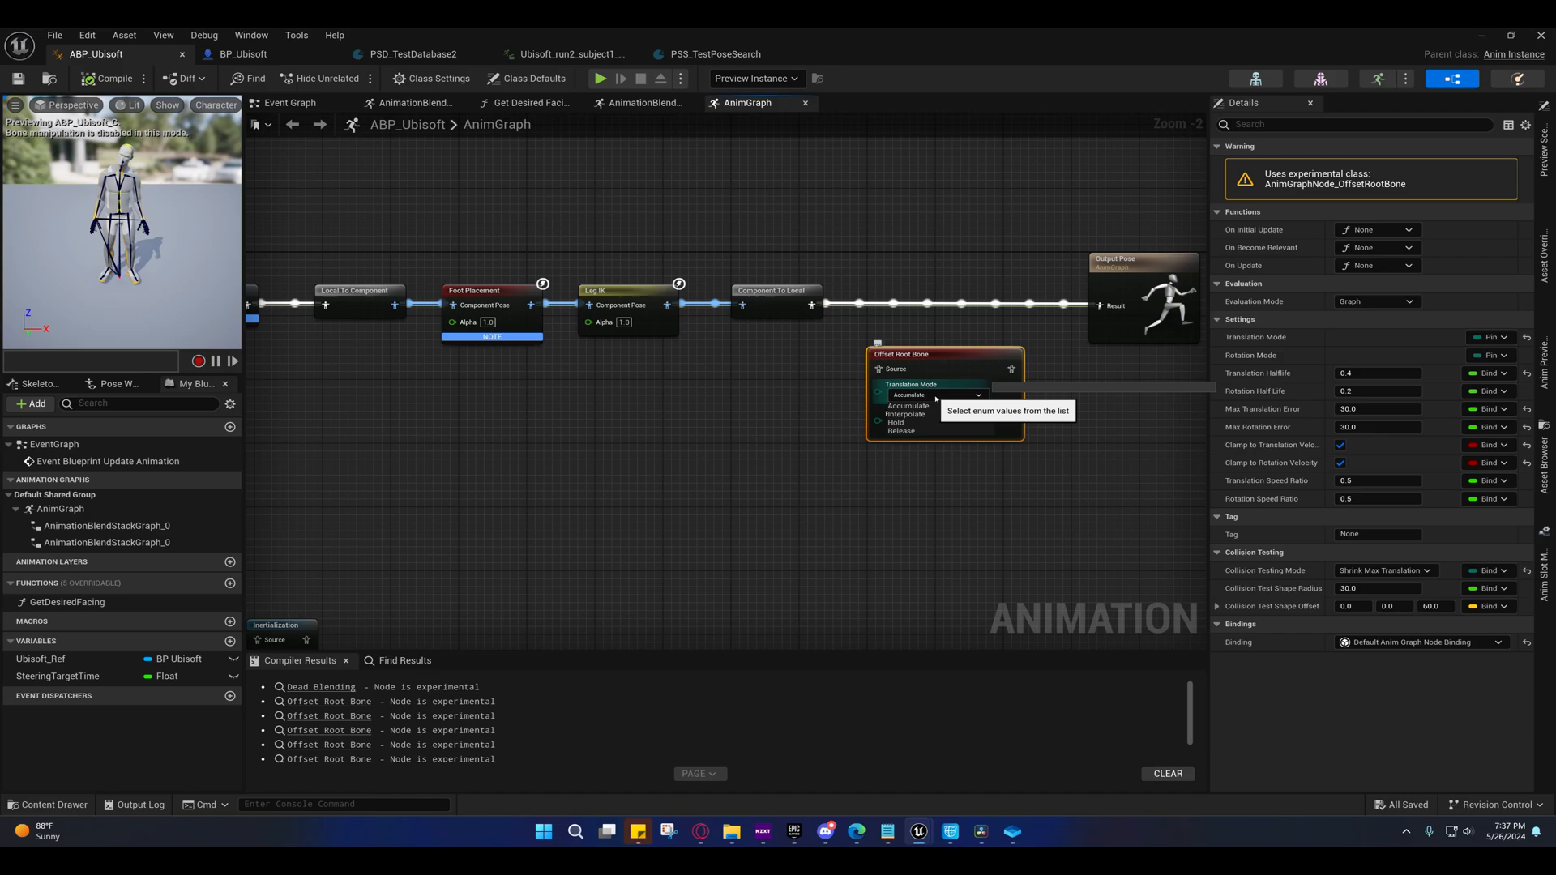
pyautogui.click(911, 397)
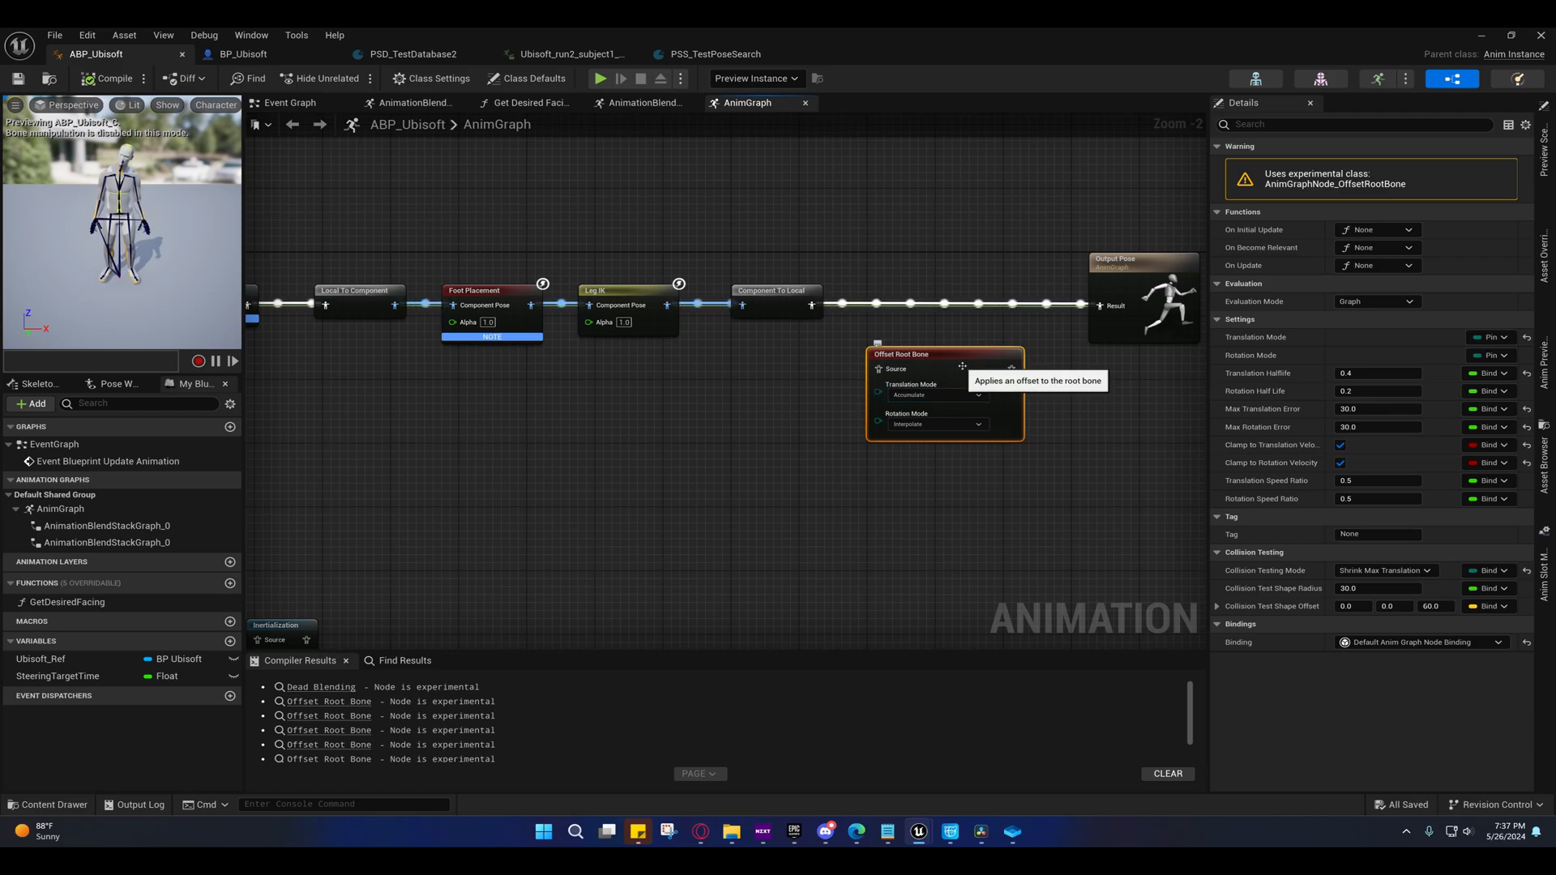
pyautogui.click(920, 394)
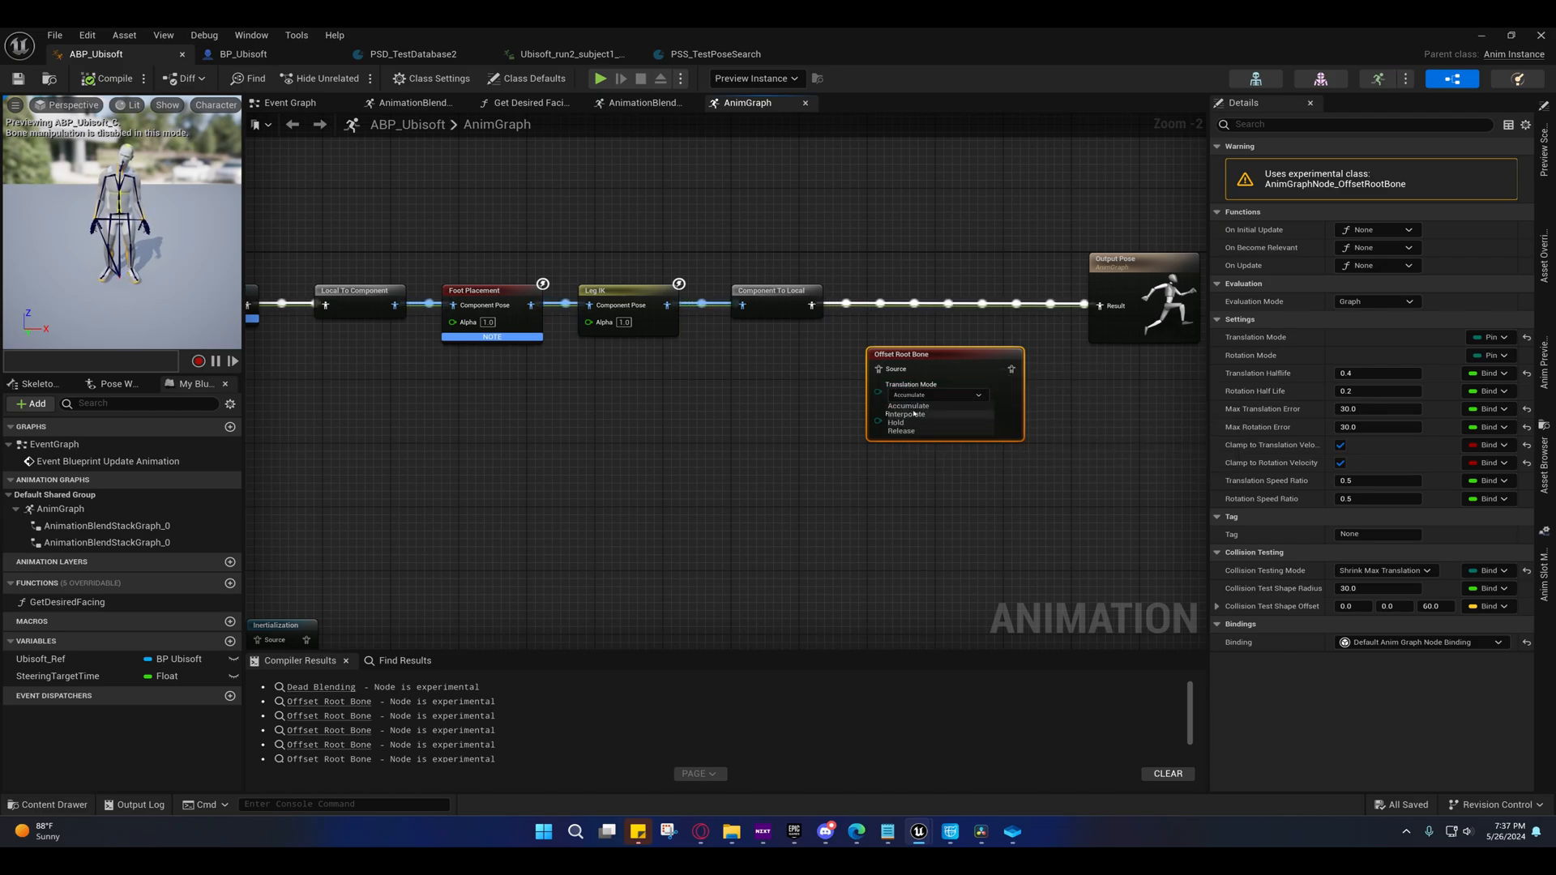
pyautogui.click(908, 414)
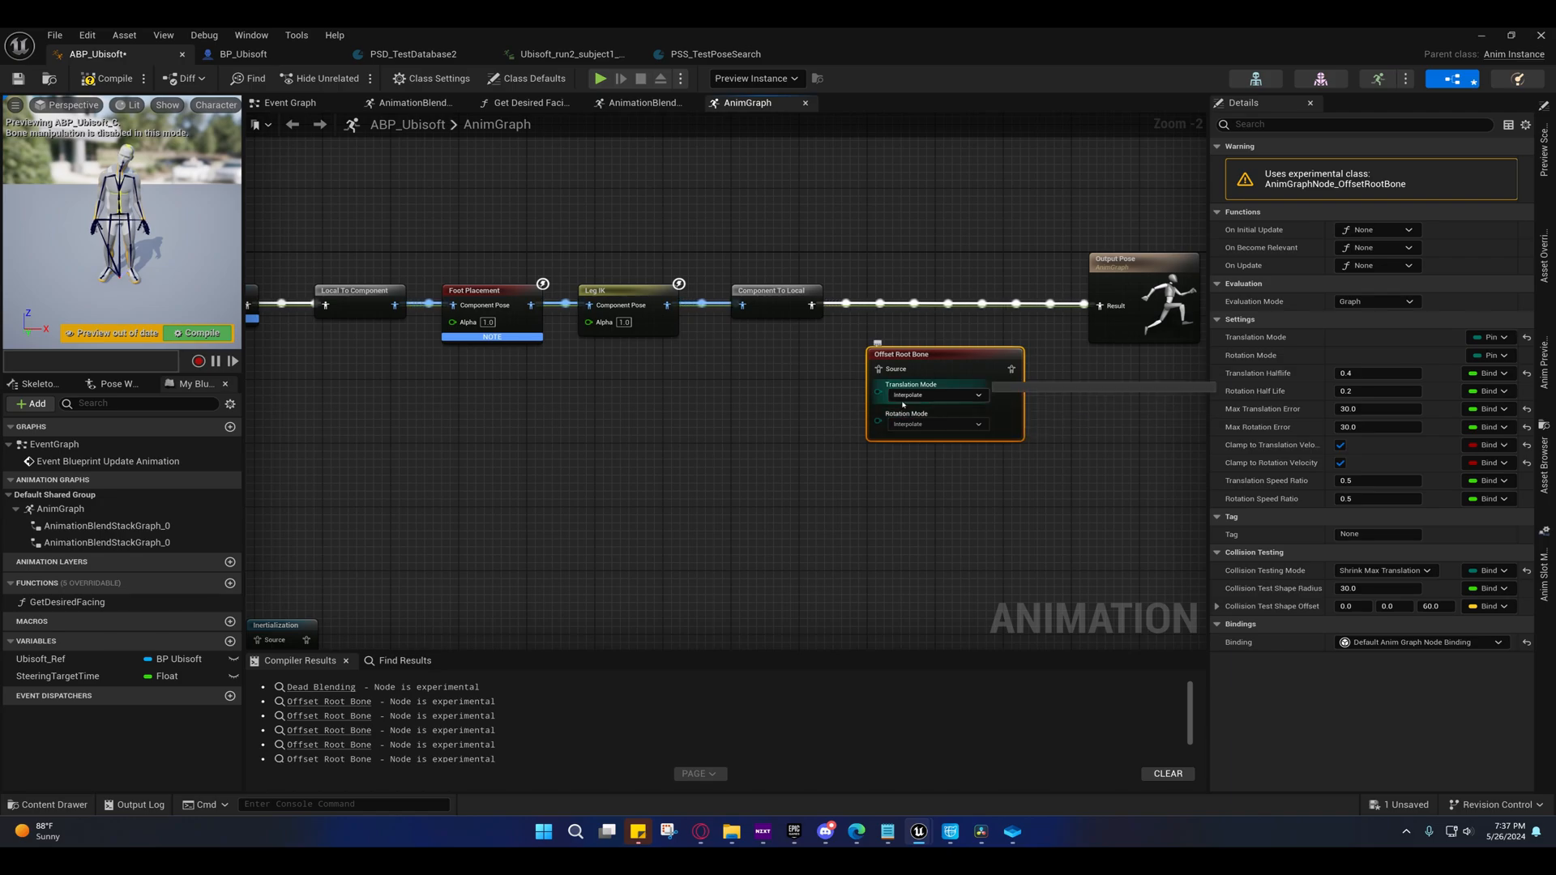
pyautogui.click(907, 397)
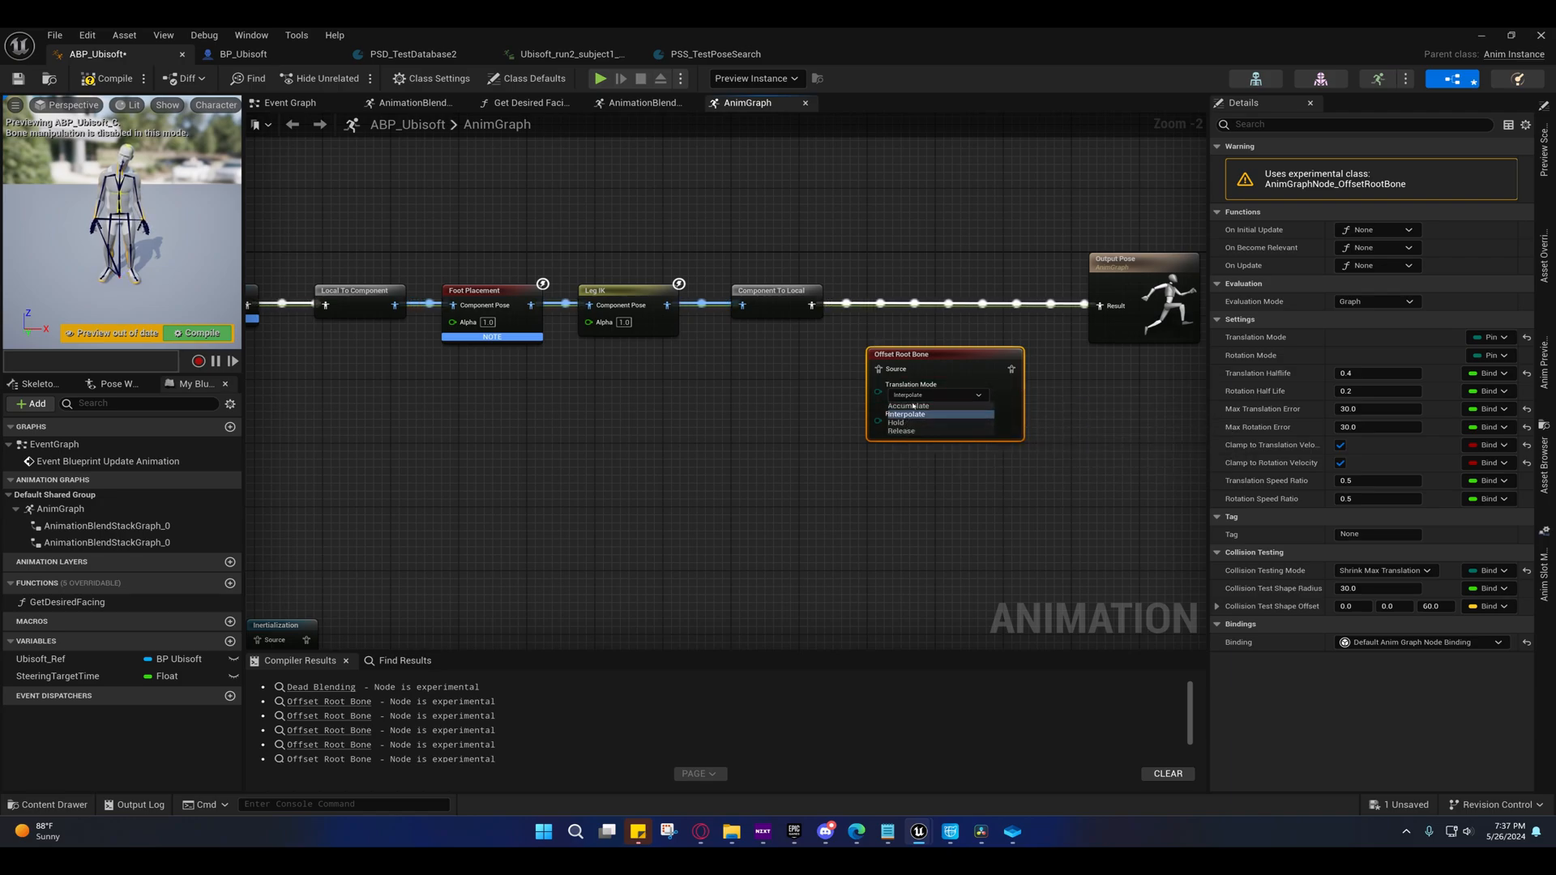
pyautogui.click(905, 414)
# - Review the AnimGraph node chain from Offset Root Bone back to Motion Matching, and check the Root Motion Mode in the class defaults
pyautogui.moveTo(888, 412); pyautogui.dragTo(827, 414, button='right')
pyautogui.moveTo(737, 377)
pyautogui.mouseDown(button='right')
pyautogui.moveTo(723, 375)
pyautogui.moveTo(740, 396)
pyautogui.mouseUp(button='right')
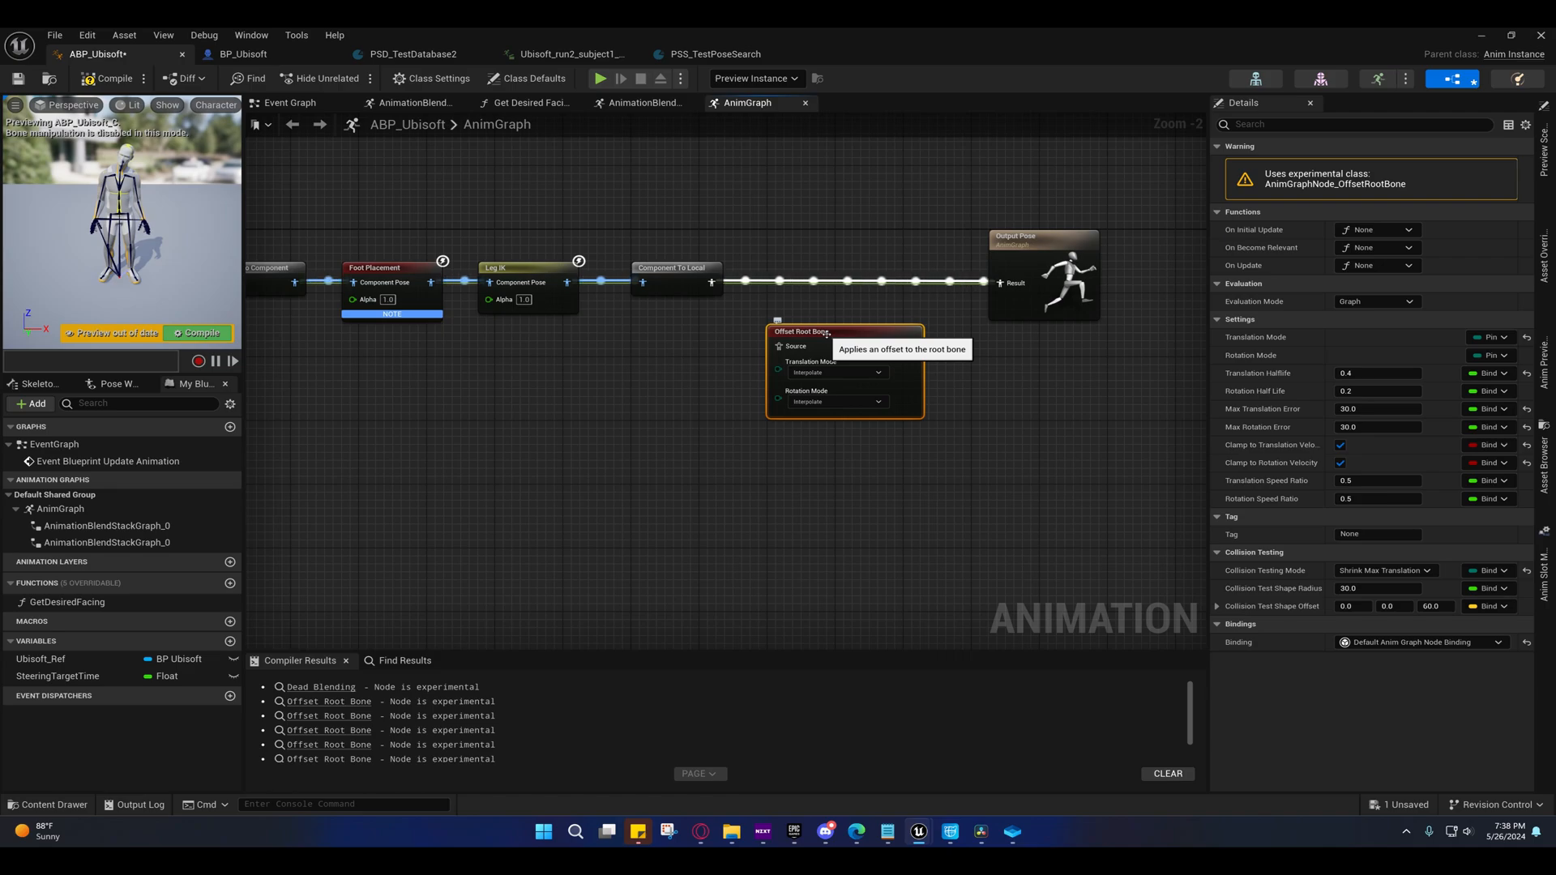
pyautogui.moveTo(699, 326); pyautogui.dragTo(827, 344, button='right')
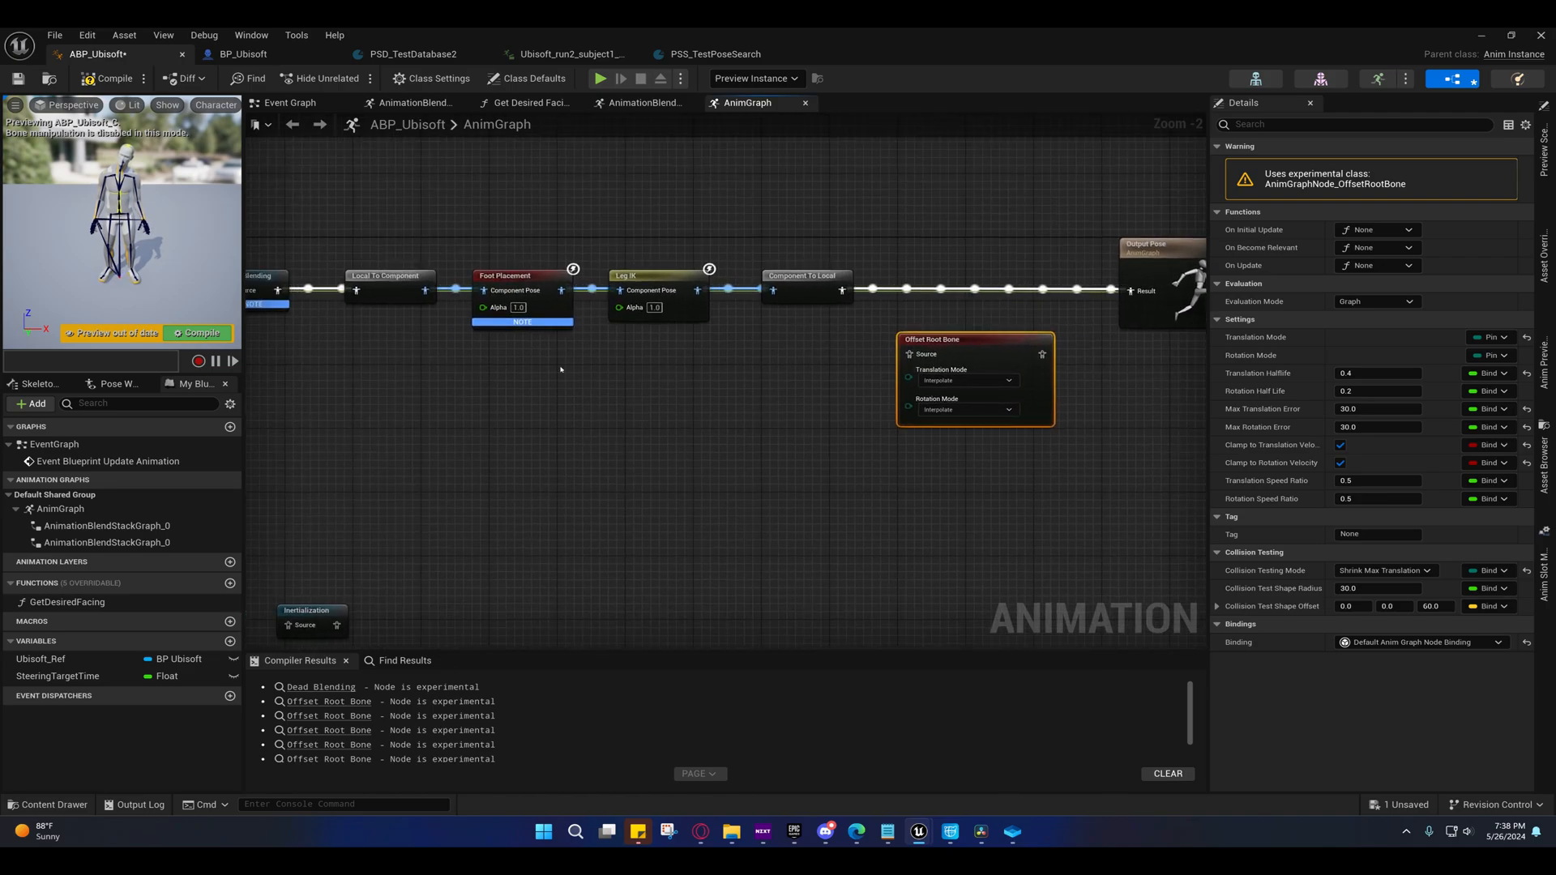
pyautogui.moveTo(565, 381); pyautogui.dragTo(619, 409, button='right')
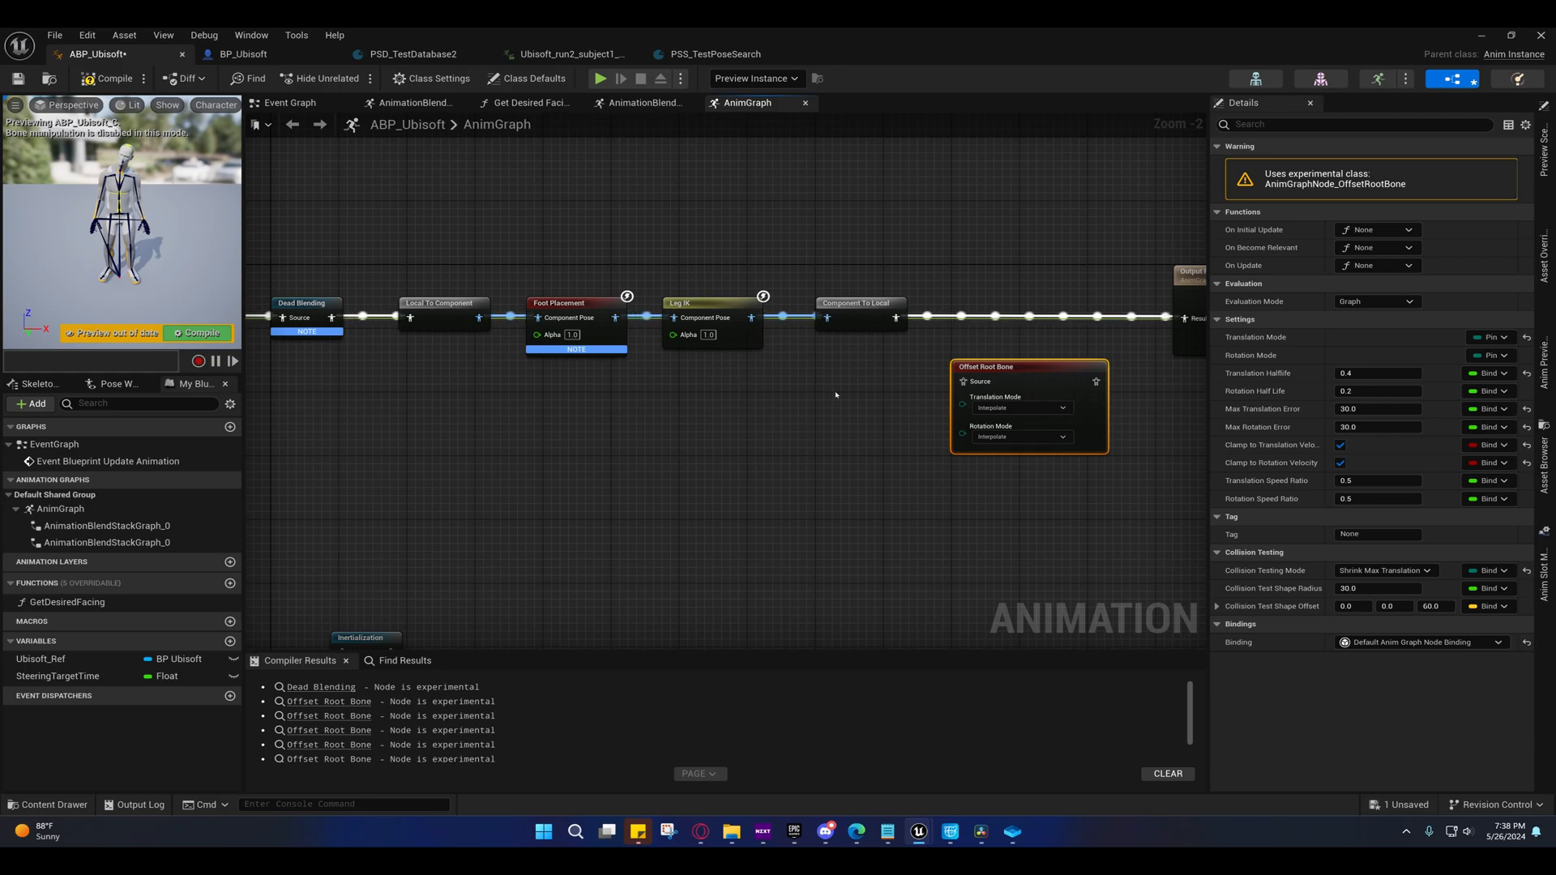
pyautogui.moveTo(835, 395); pyautogui.dragTo(879, 406, button='right')
pyautogui.click(527, 78)
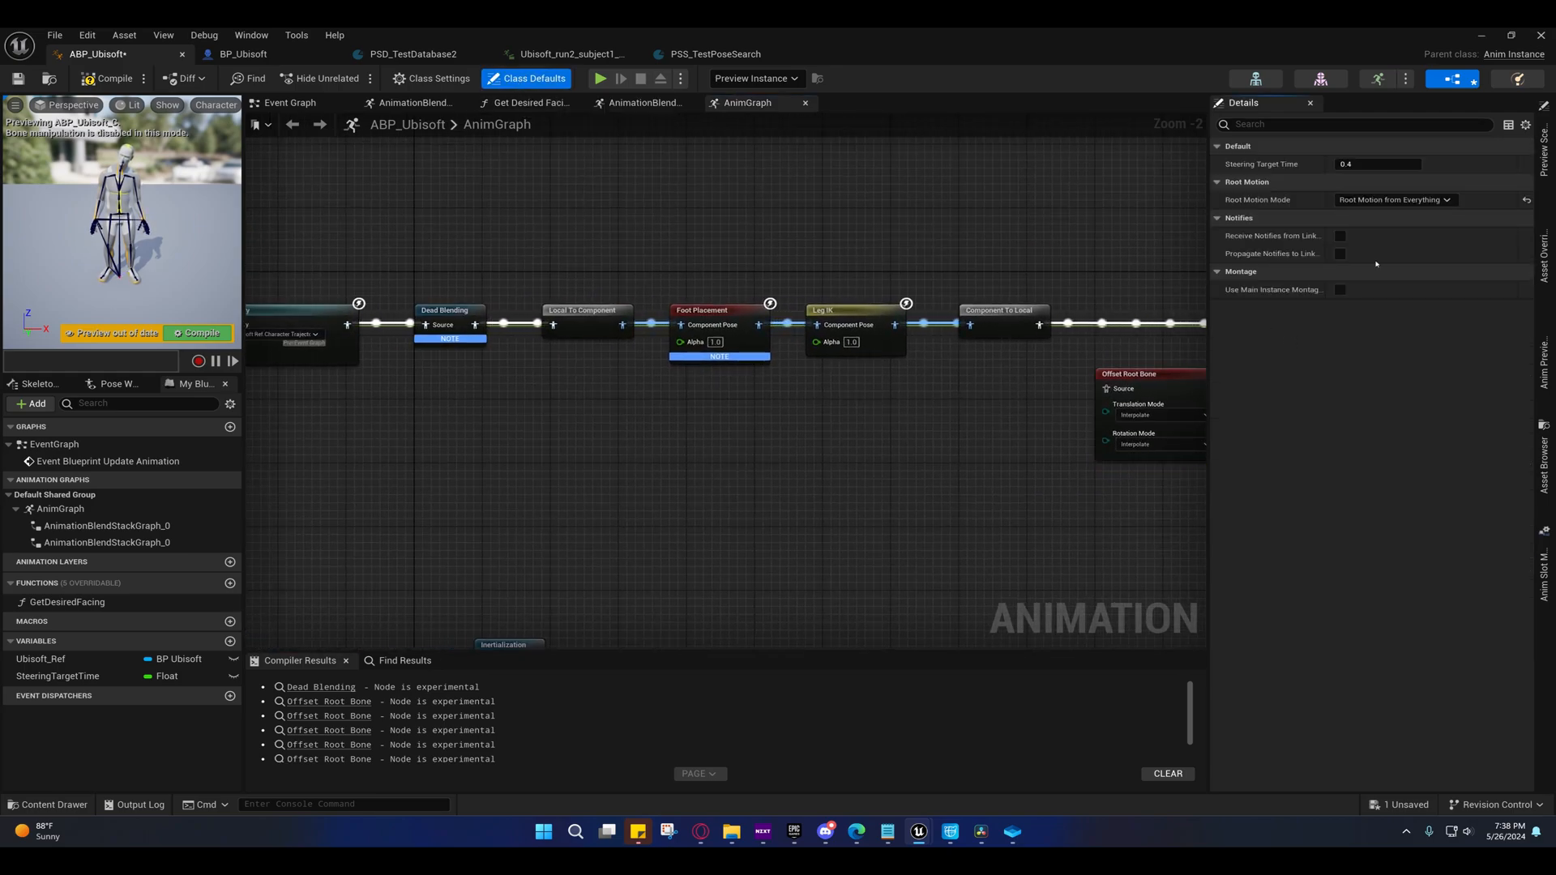
pyautogui.moveTo(680, 414); pyautogui.dragTo(751, 417, button='right')
pyautogui.moveTo(914, 421); pyautogui.dragTo(924, 387, button='right')
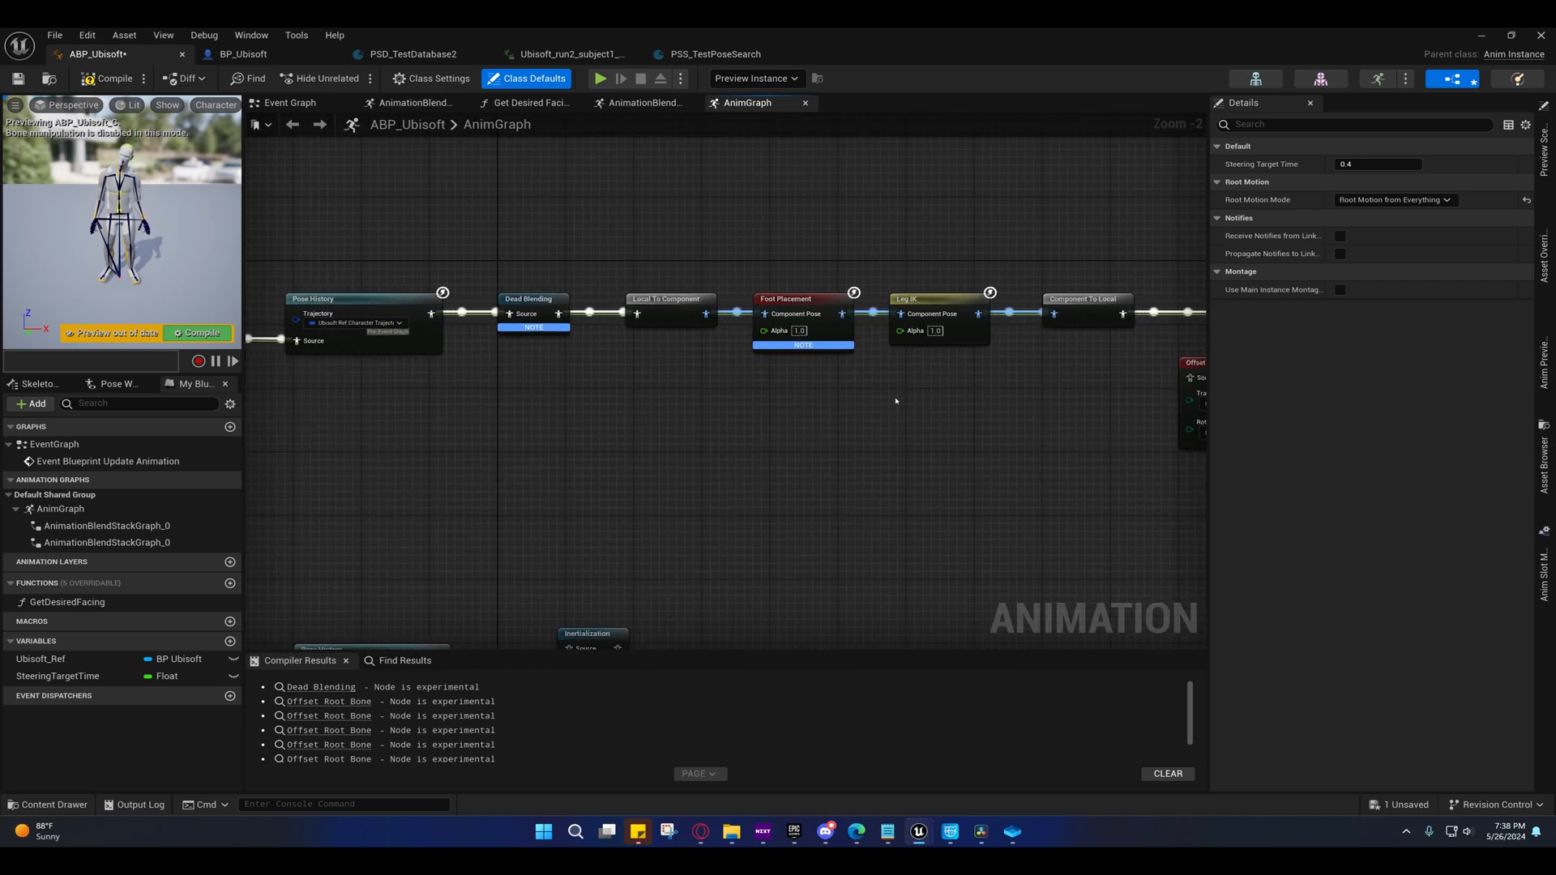
pyautogui.moveTo(910, 399); pyautogui.dragTo(778, 406, button='right')
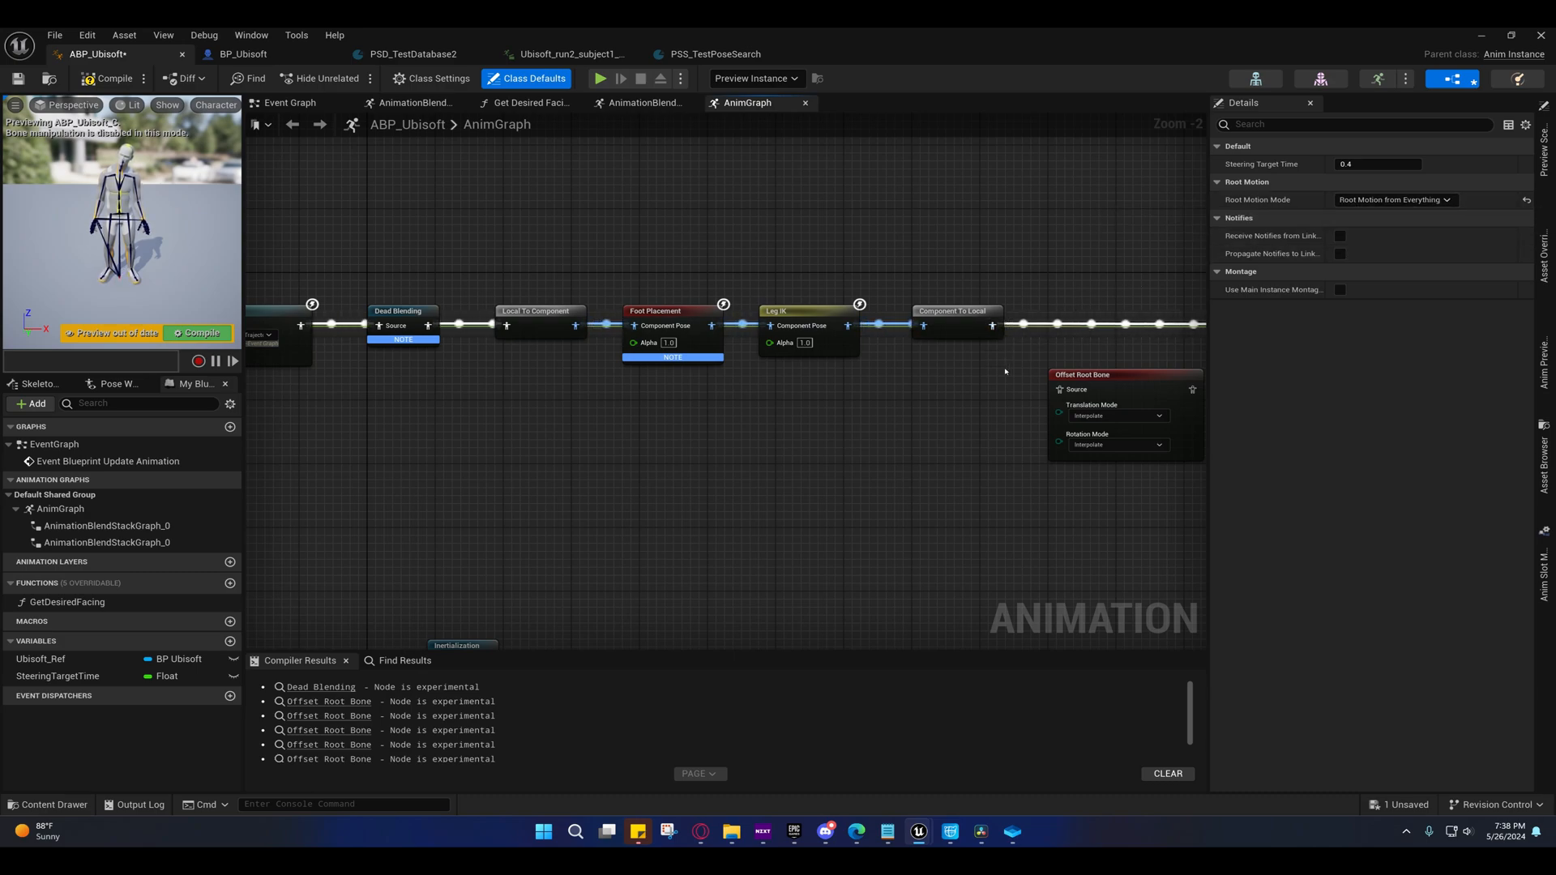
pyautogui.moveTo(1005, 371); pyautogui.dragTo(1088, 373, button='right')
pyautogui.moveTo(916, 412); pyautogui.dragTo(1133, 410, button='right')
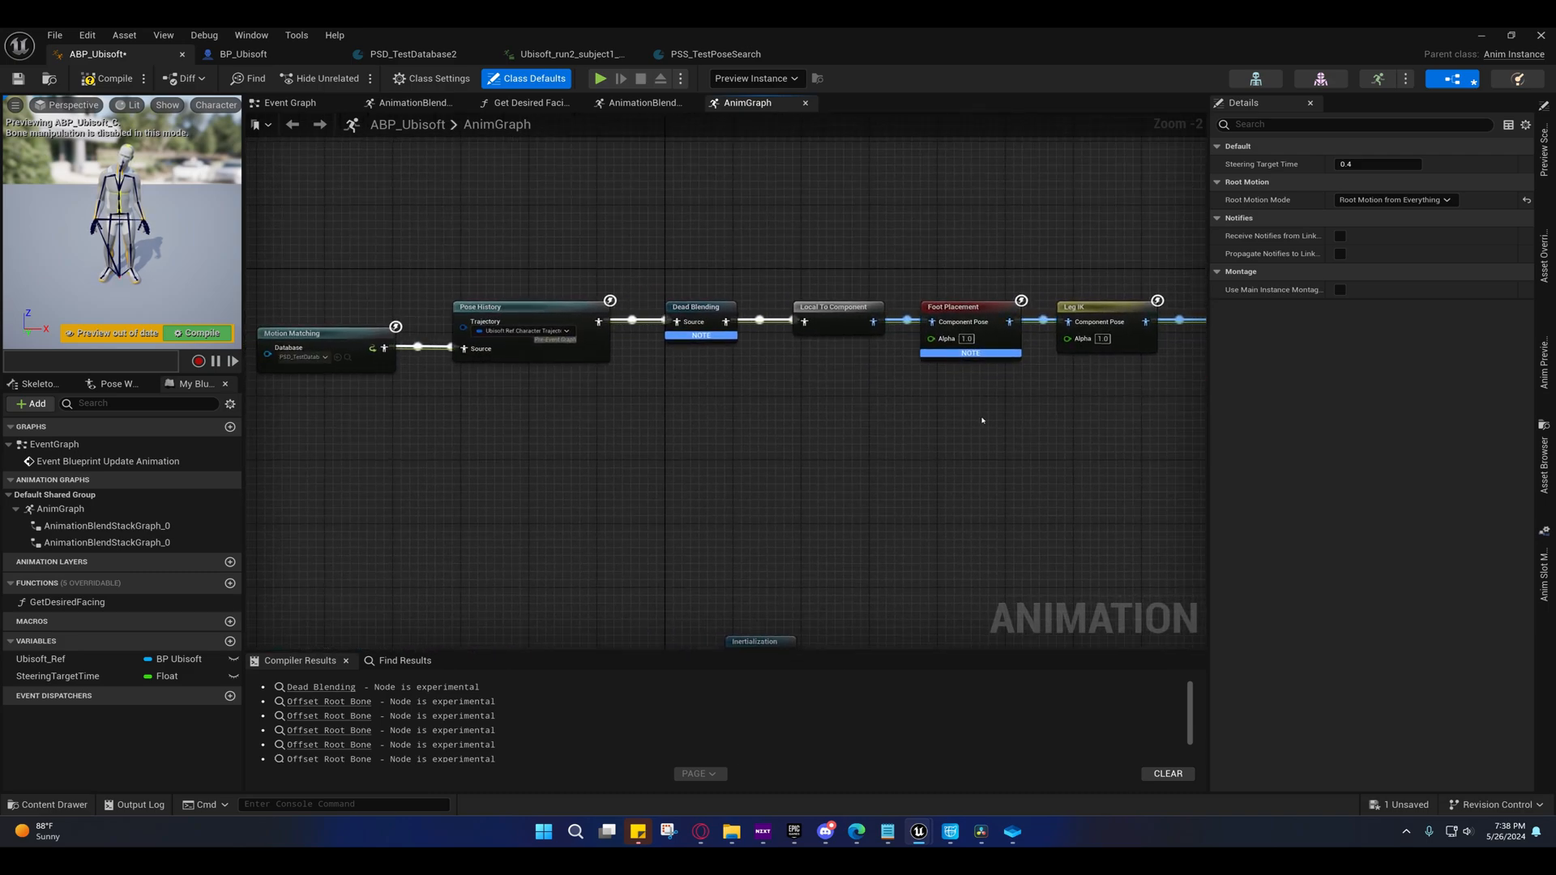
pyautogui.moveTo(984, 421); pyautogui.dragTo(1095, 389, button='right')
pyautogui.moveTo(521, 319); pyautogui.dragTo(472, 270, button='right')
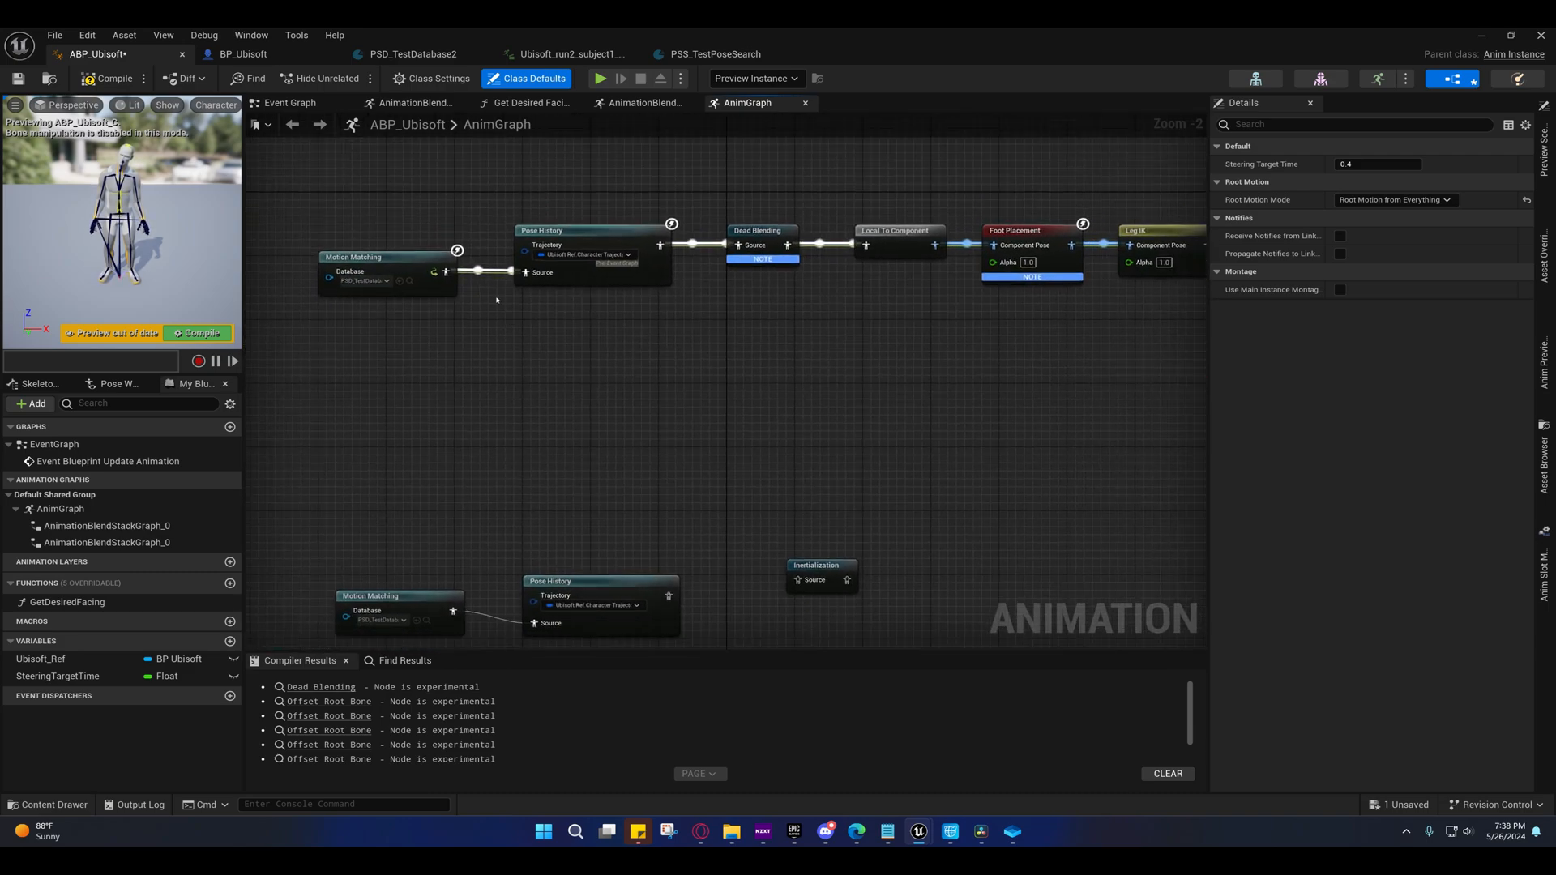
# - Compile and save ABP_Ubisoft, and check the Max Walk Speed in the Character Movement settings of BP_Ubisoft
pyautogui.click(97, 78)
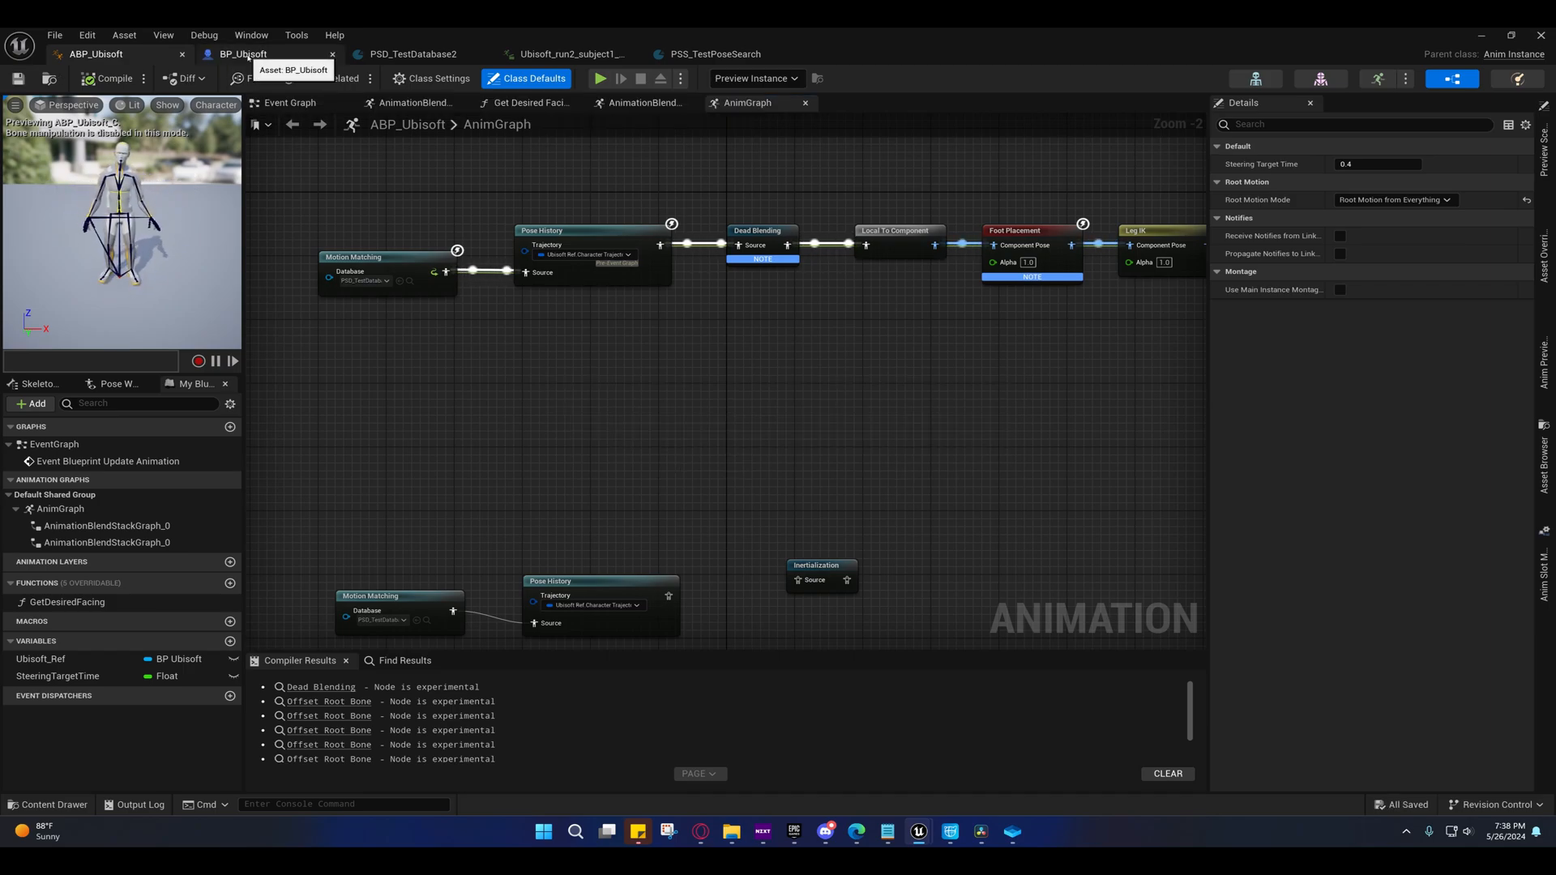
pyautogui.click(247, 55)
pyautogui.moveTo(320, 287); pyautogui.dragTo(366, 296, button='right')
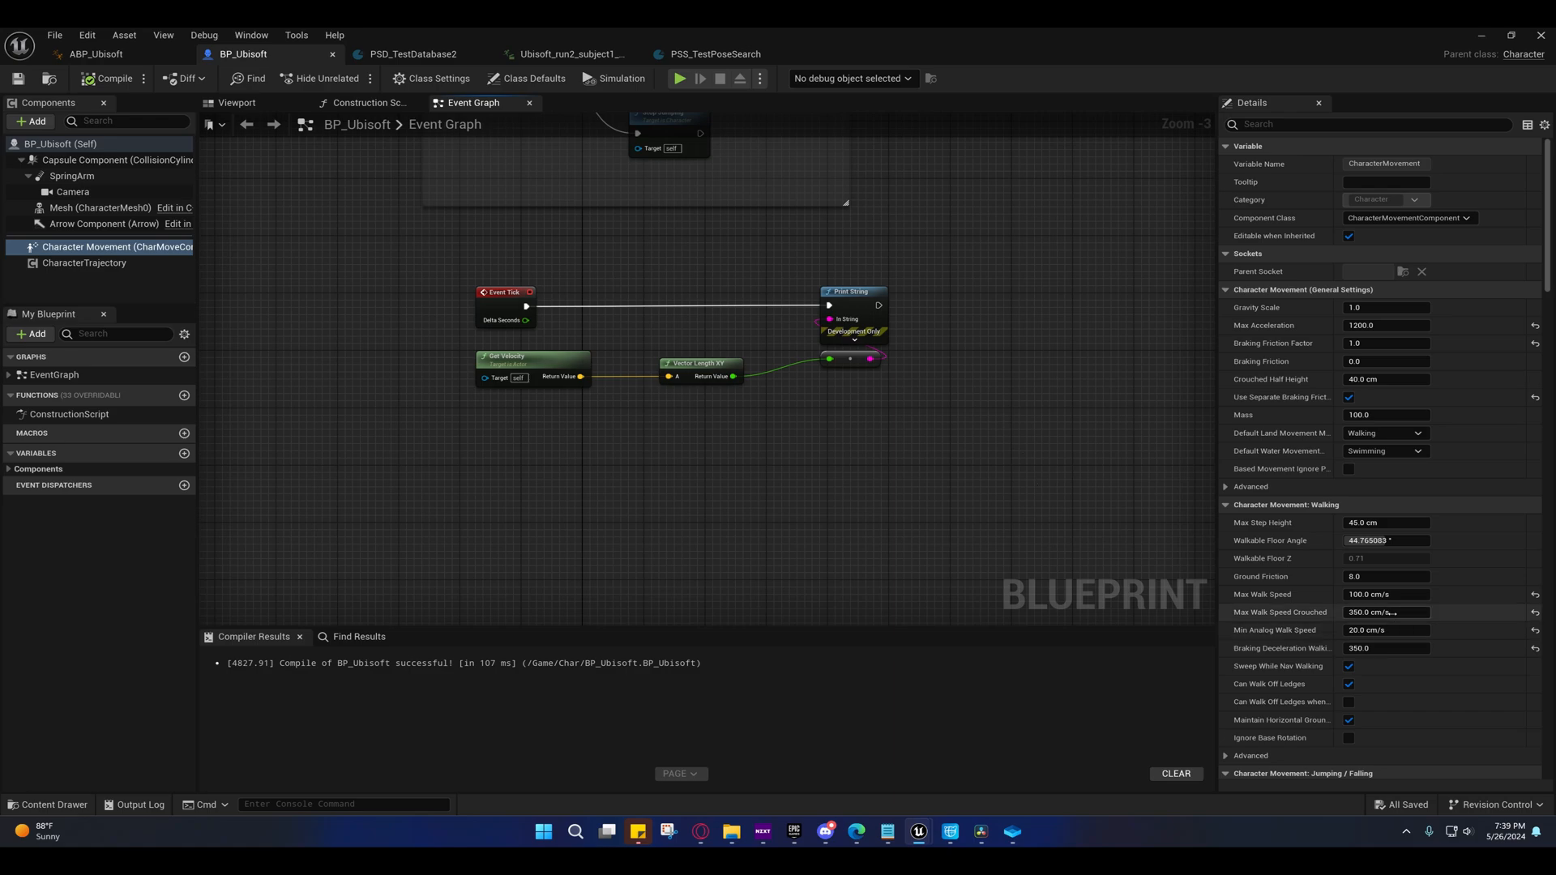
pyautogui.moveTo(1259, 601)
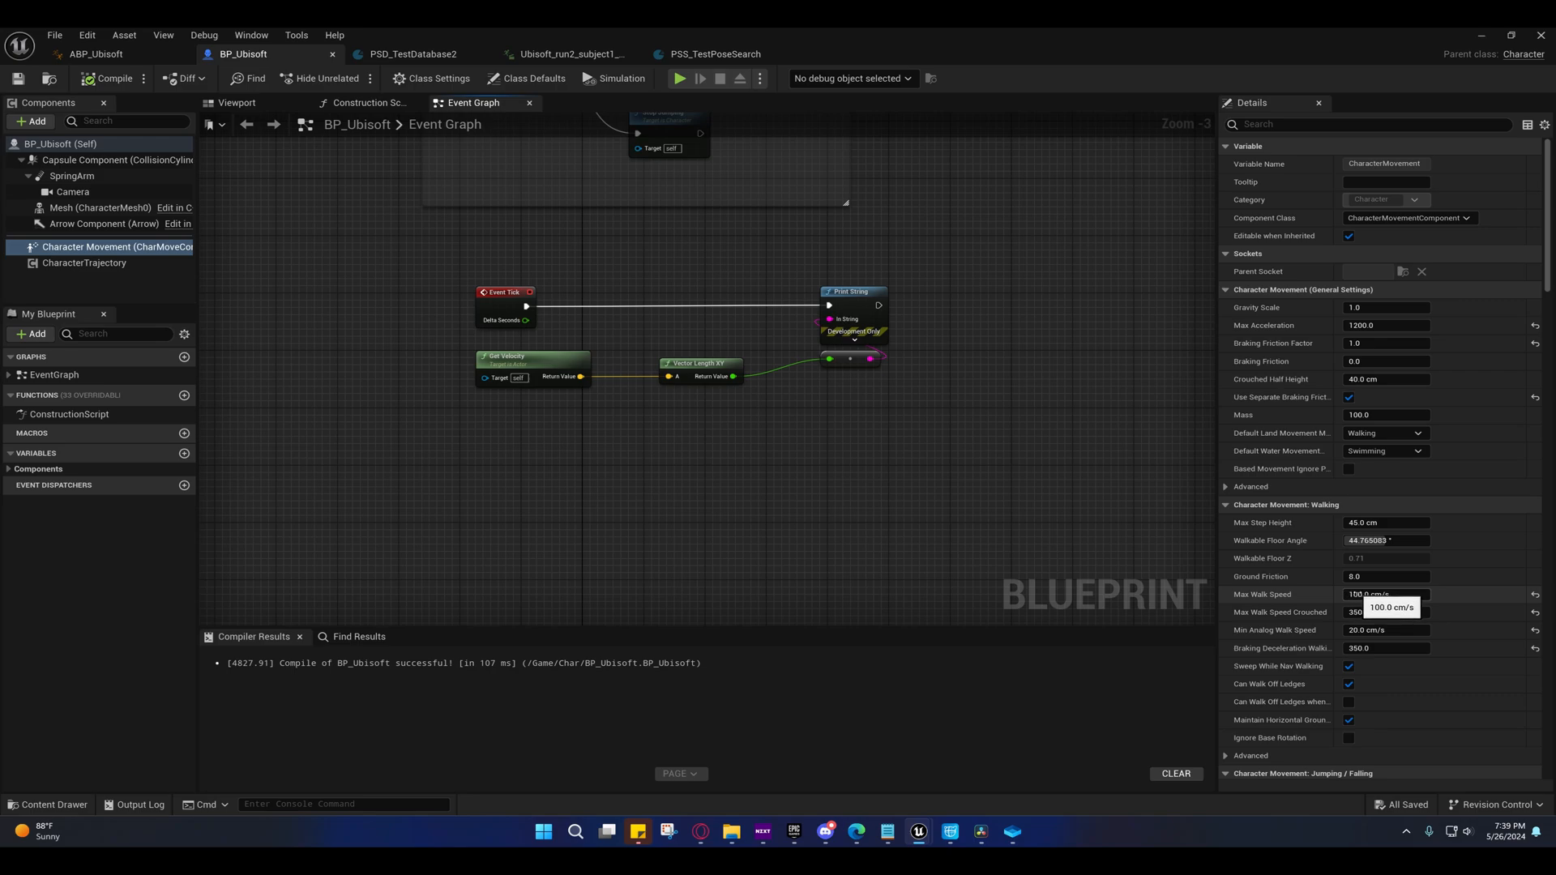
# - Play-test the character's walking movement in the TestMap level and stop the session
pyautogui.click(1482, 35)
pyautogui.click(347, 78)
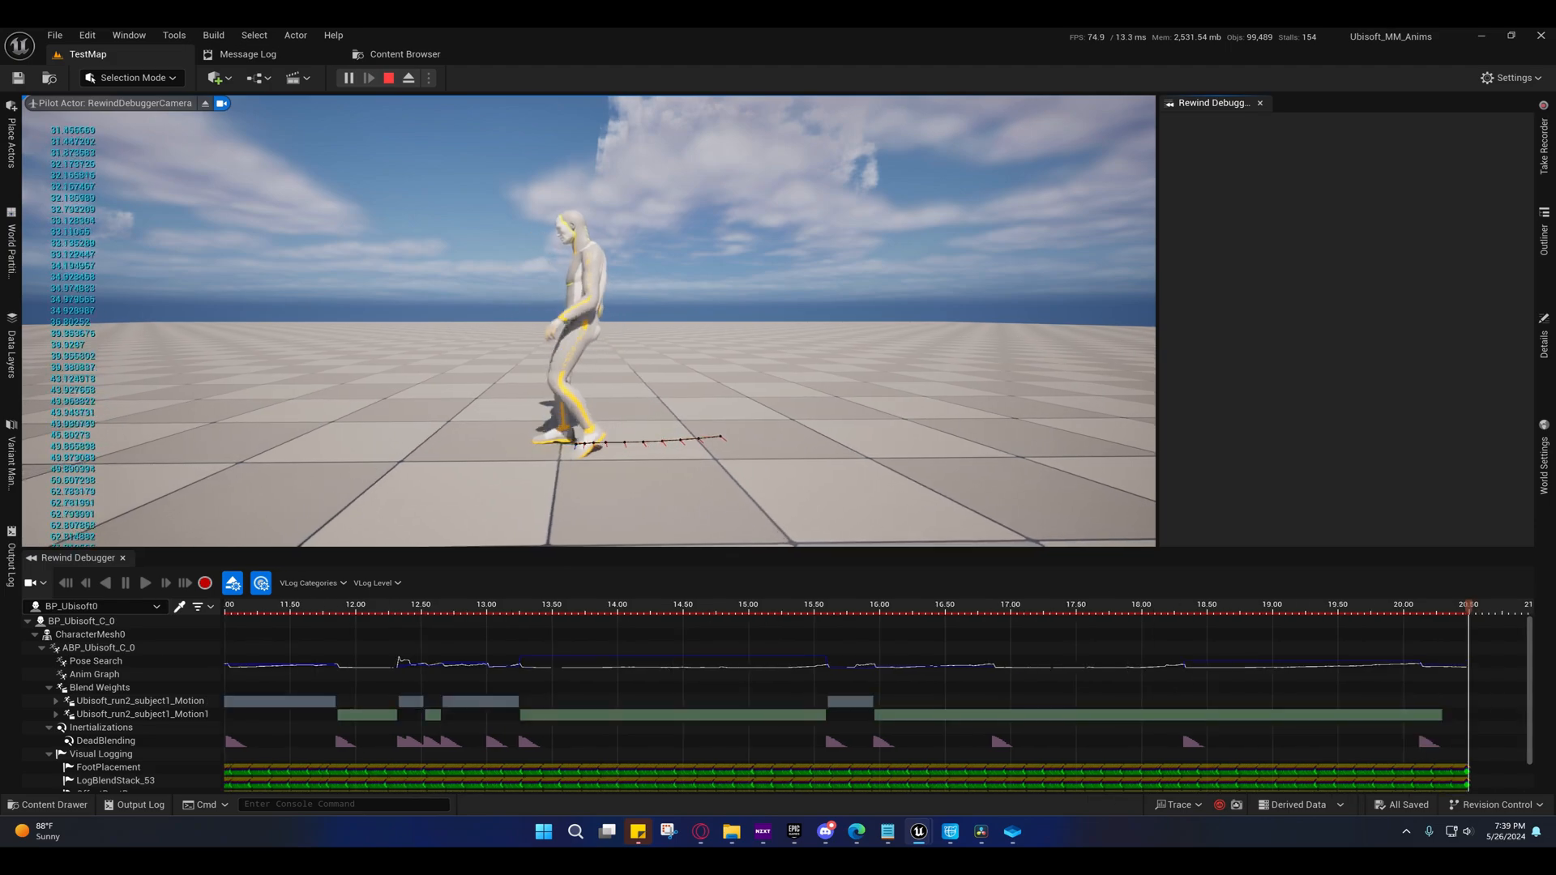
pyautogui.hotkey('shift', 'F1')
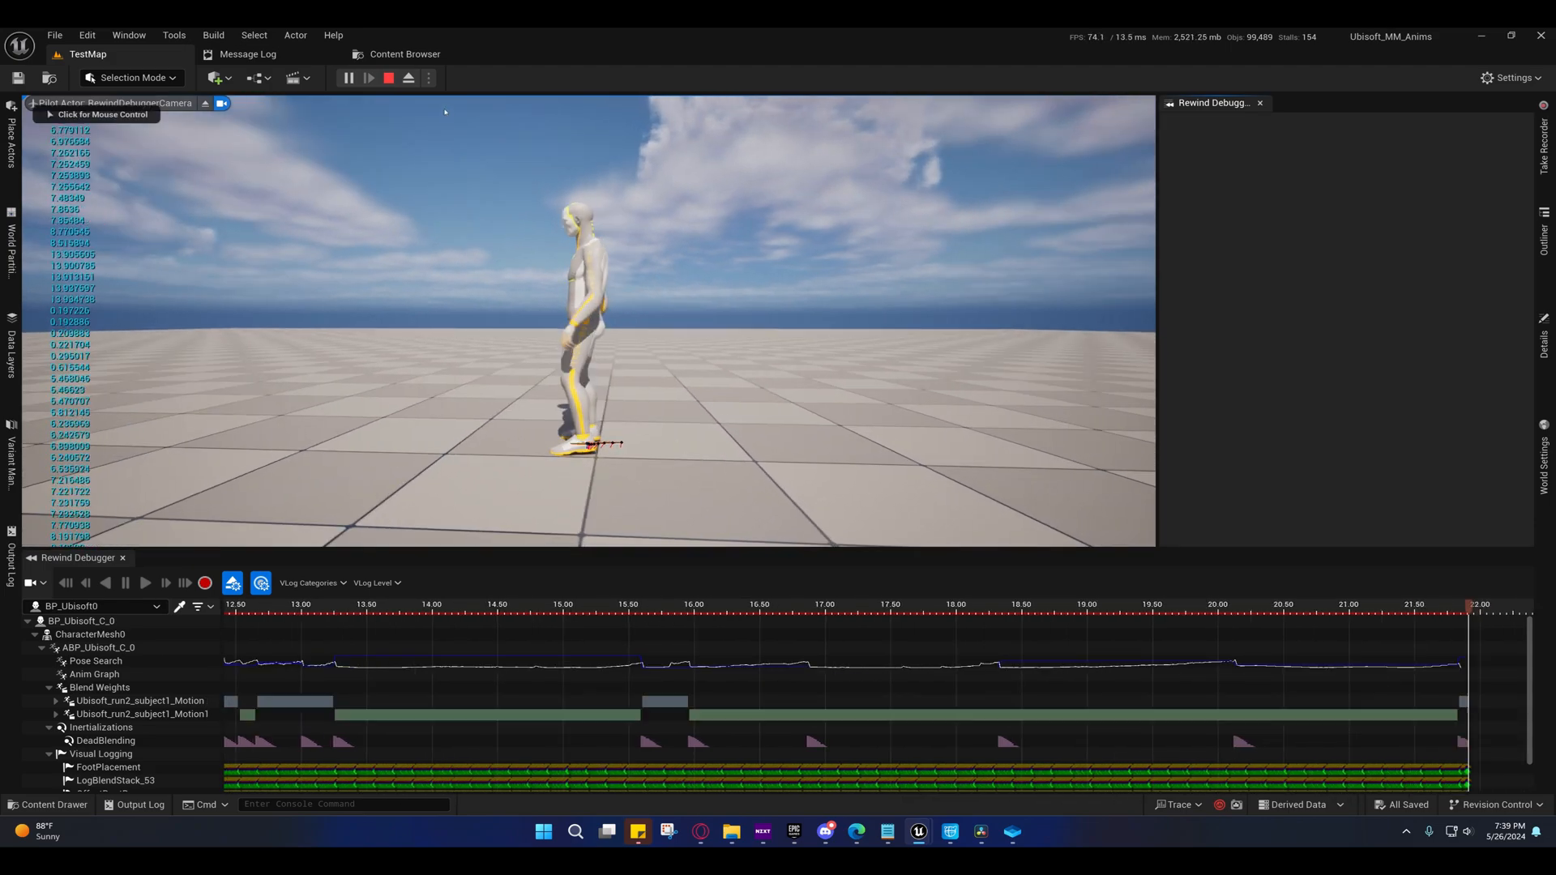
pyautogui.click(389, 78)
# - Reset the Continuing Pose Cost Bias in PSD_TestDatabase2 to its default of -0.01
pyautogui.moveTo(918, 832)
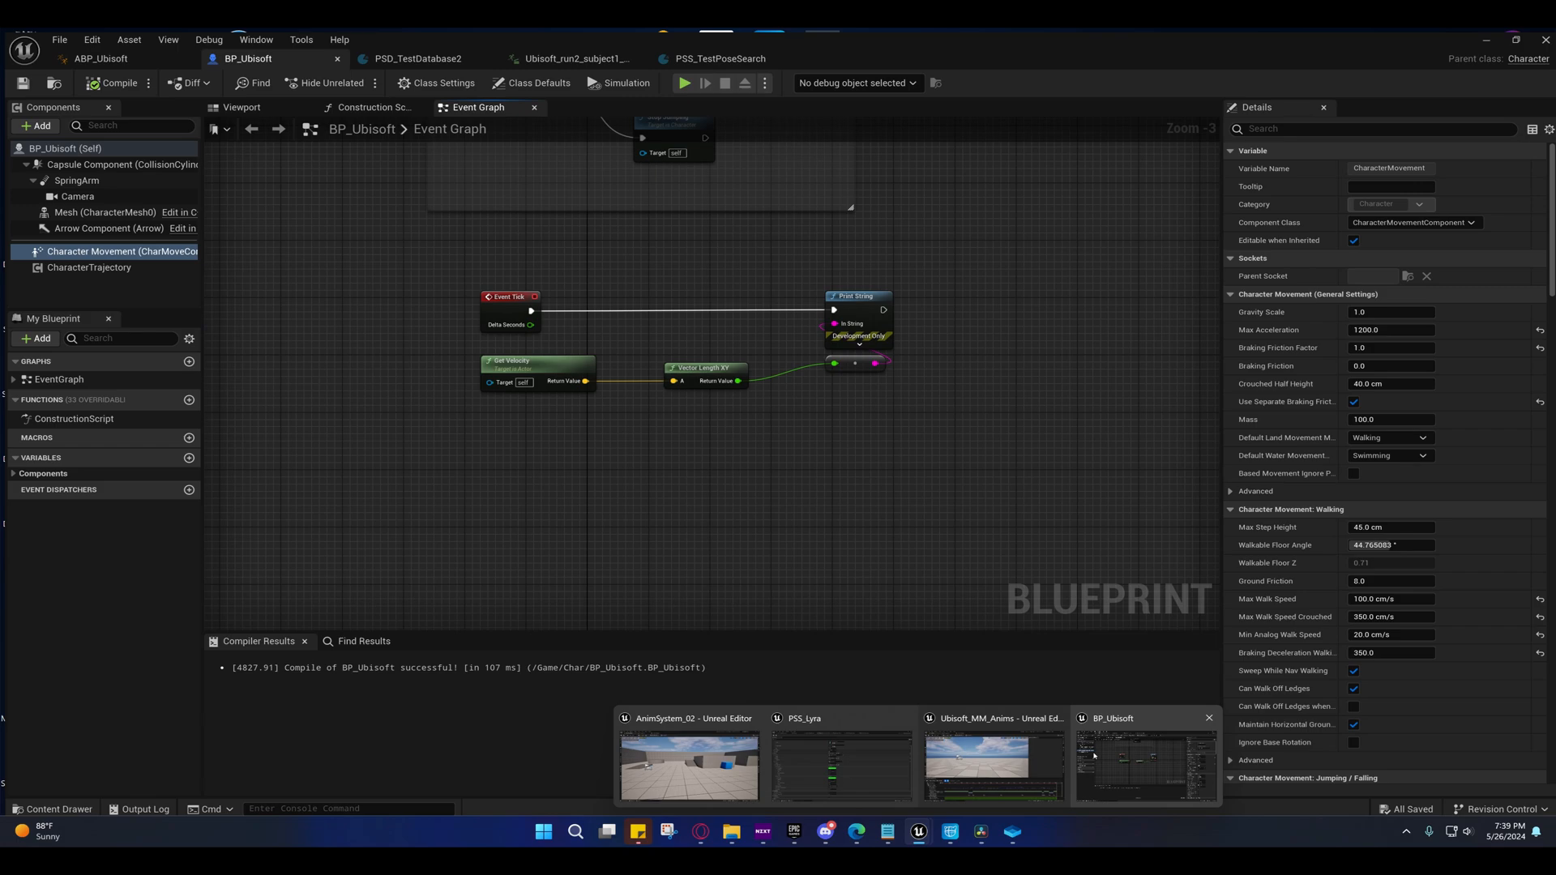
pyautogui.click(1094, 756)
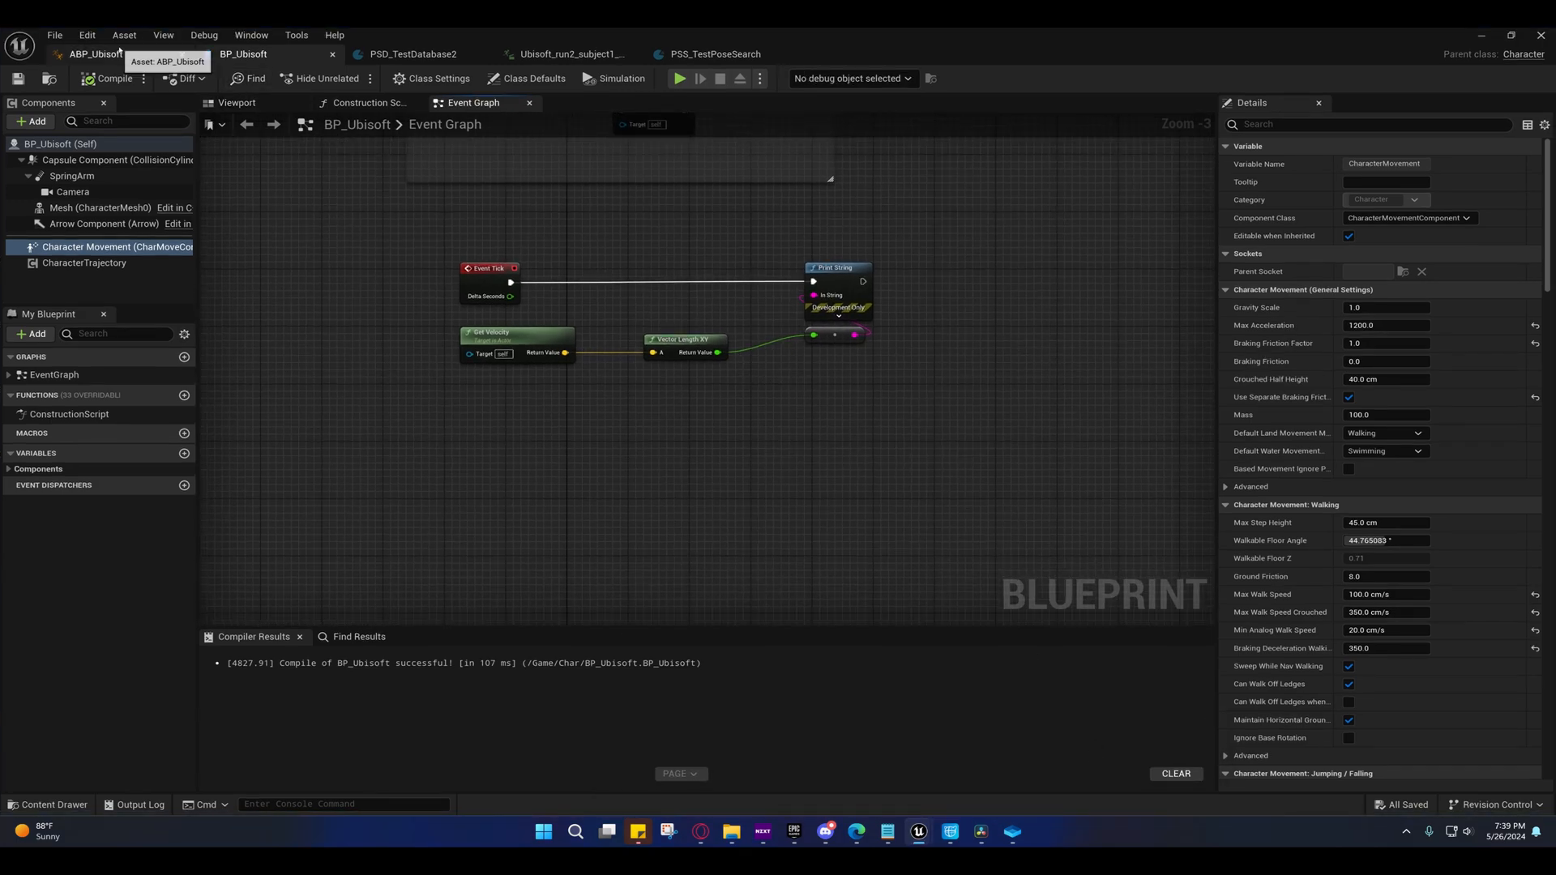
pyautogui.click(408, 54)
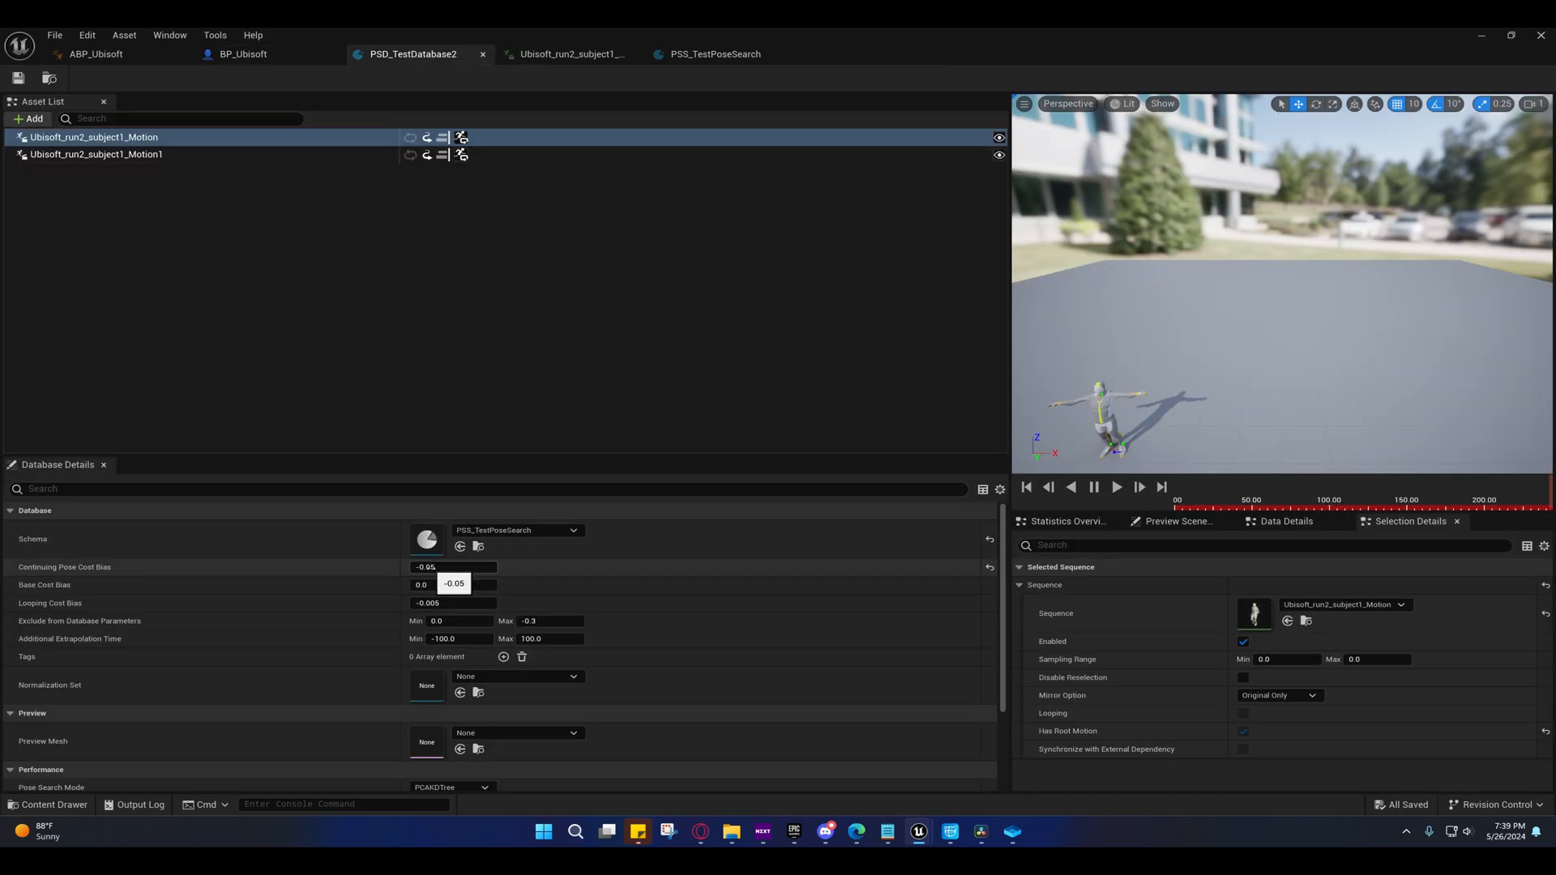
pyautogui.click(990, 567)
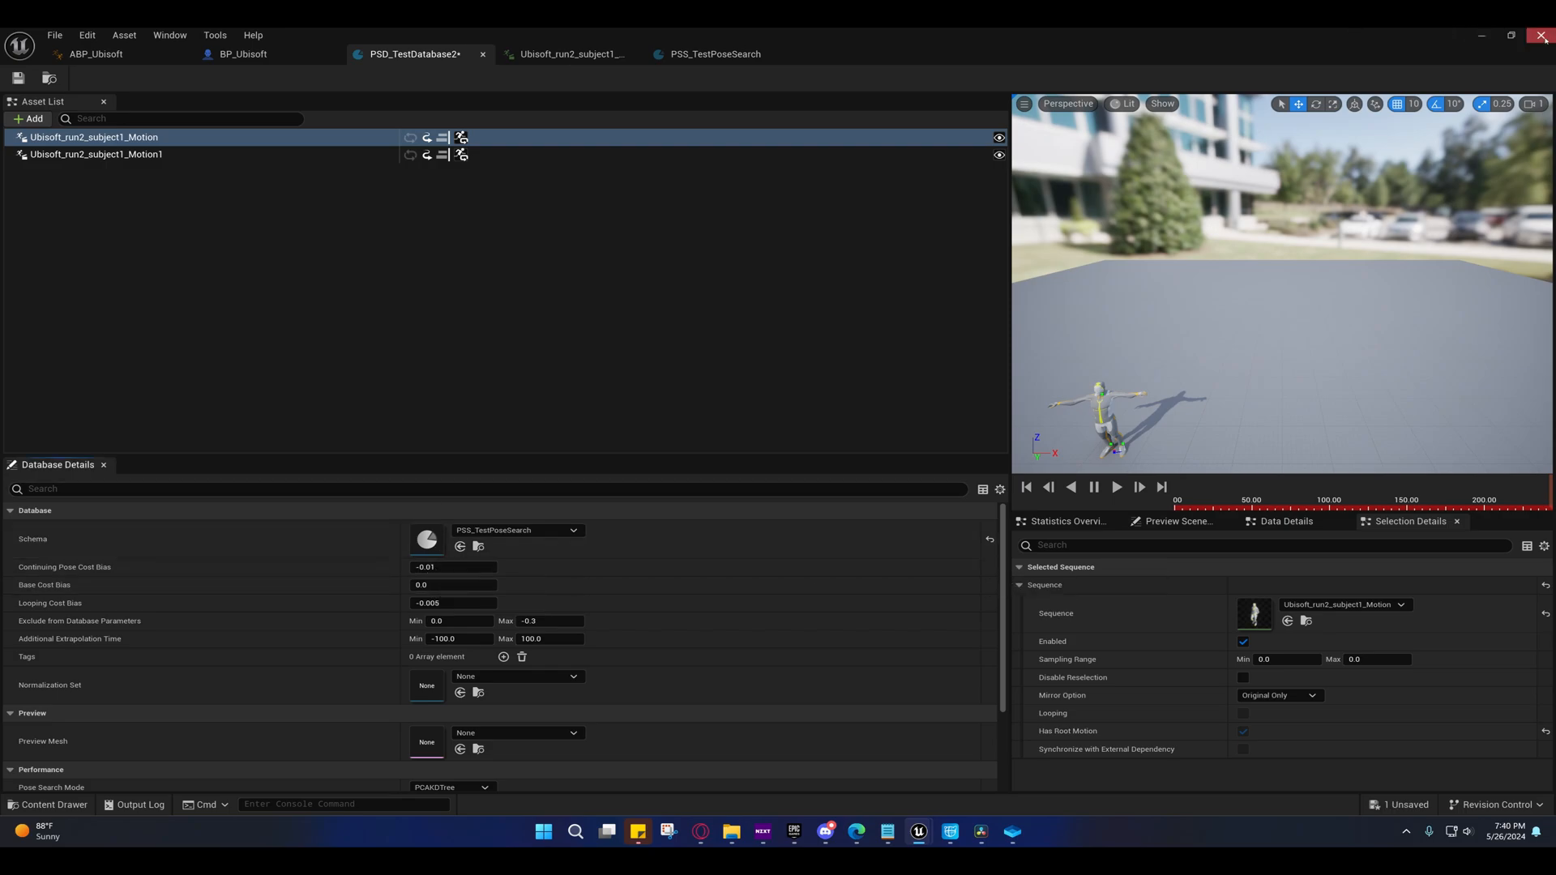
# - Play-test the character again in TestMap with the default pose cost bias, stop the session and return to the PSD_TestDatabase2 window
pyautogui.click(1482, 35)
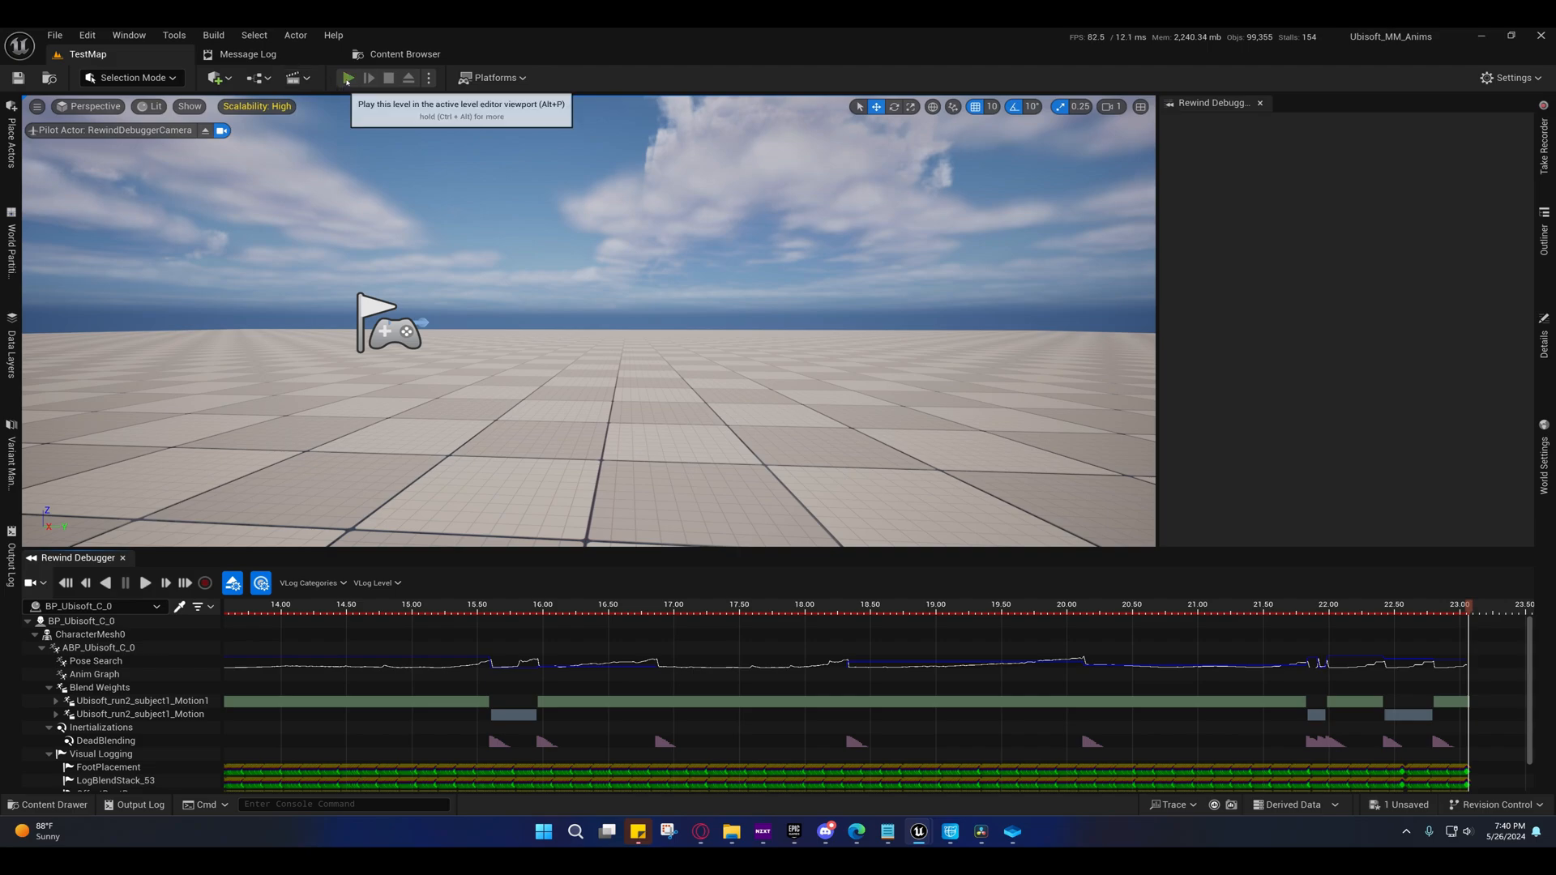
pyautogui.click(348, 77)
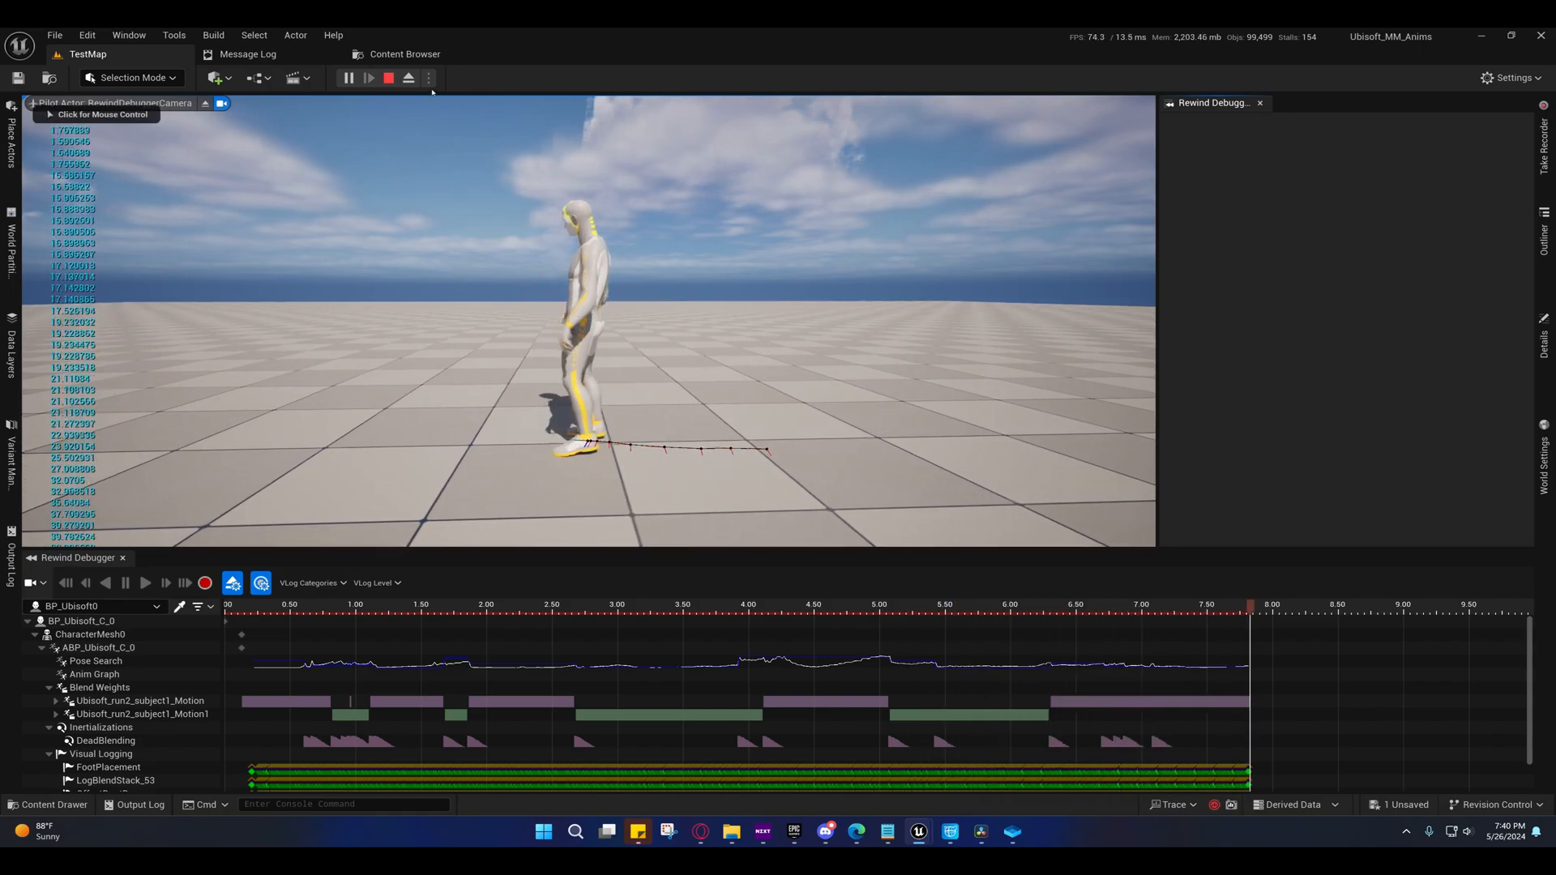
pyautogui.click(388, 78)
pyautogui.moveTo(919, 832)
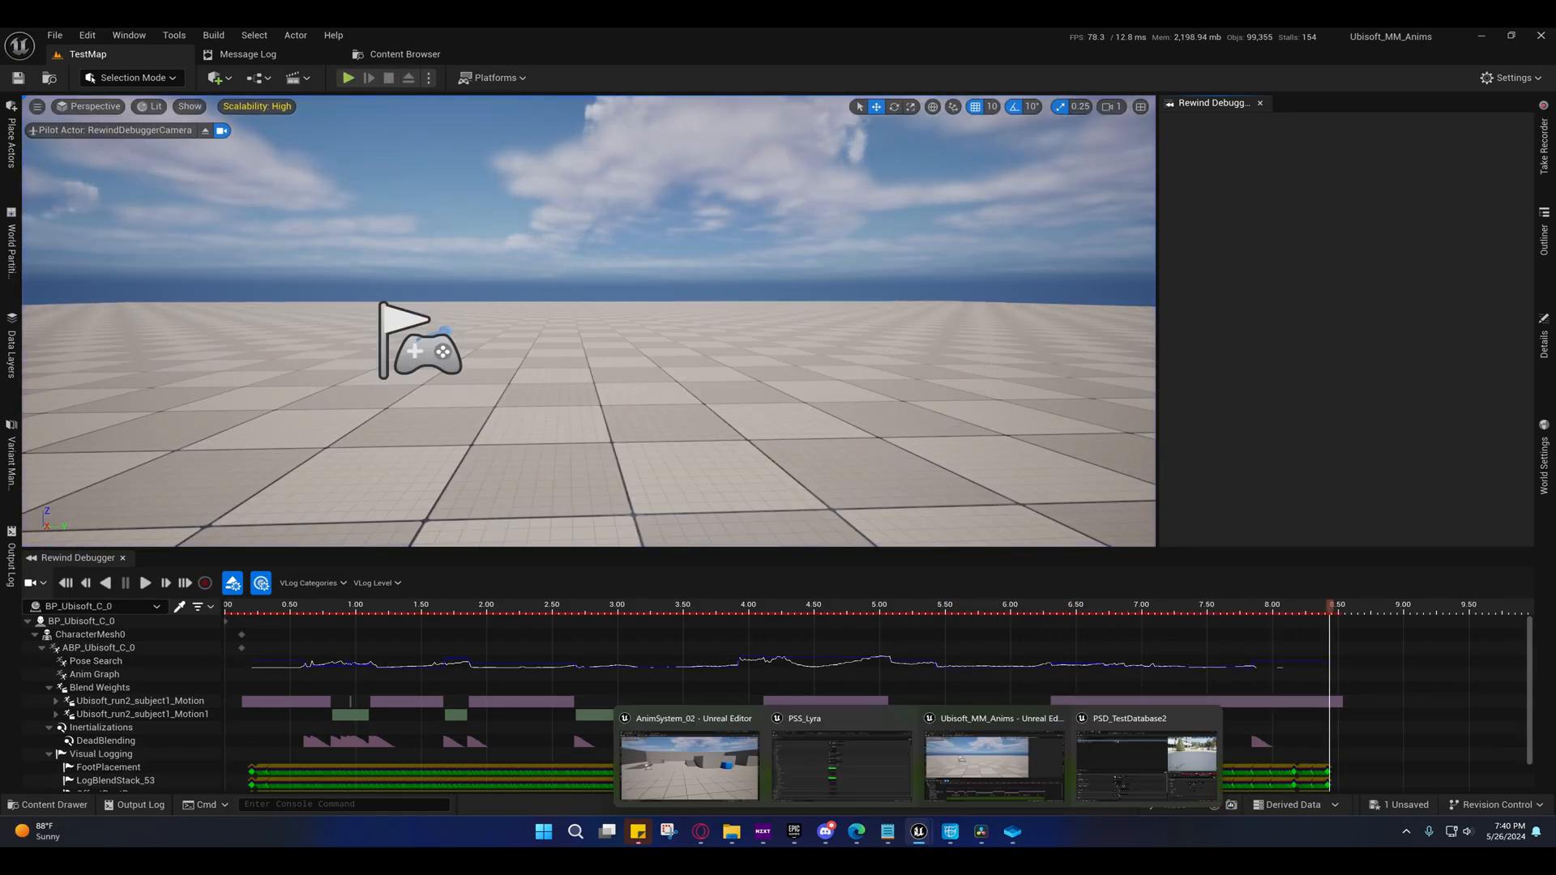
pyautogui.click(1146, 762)
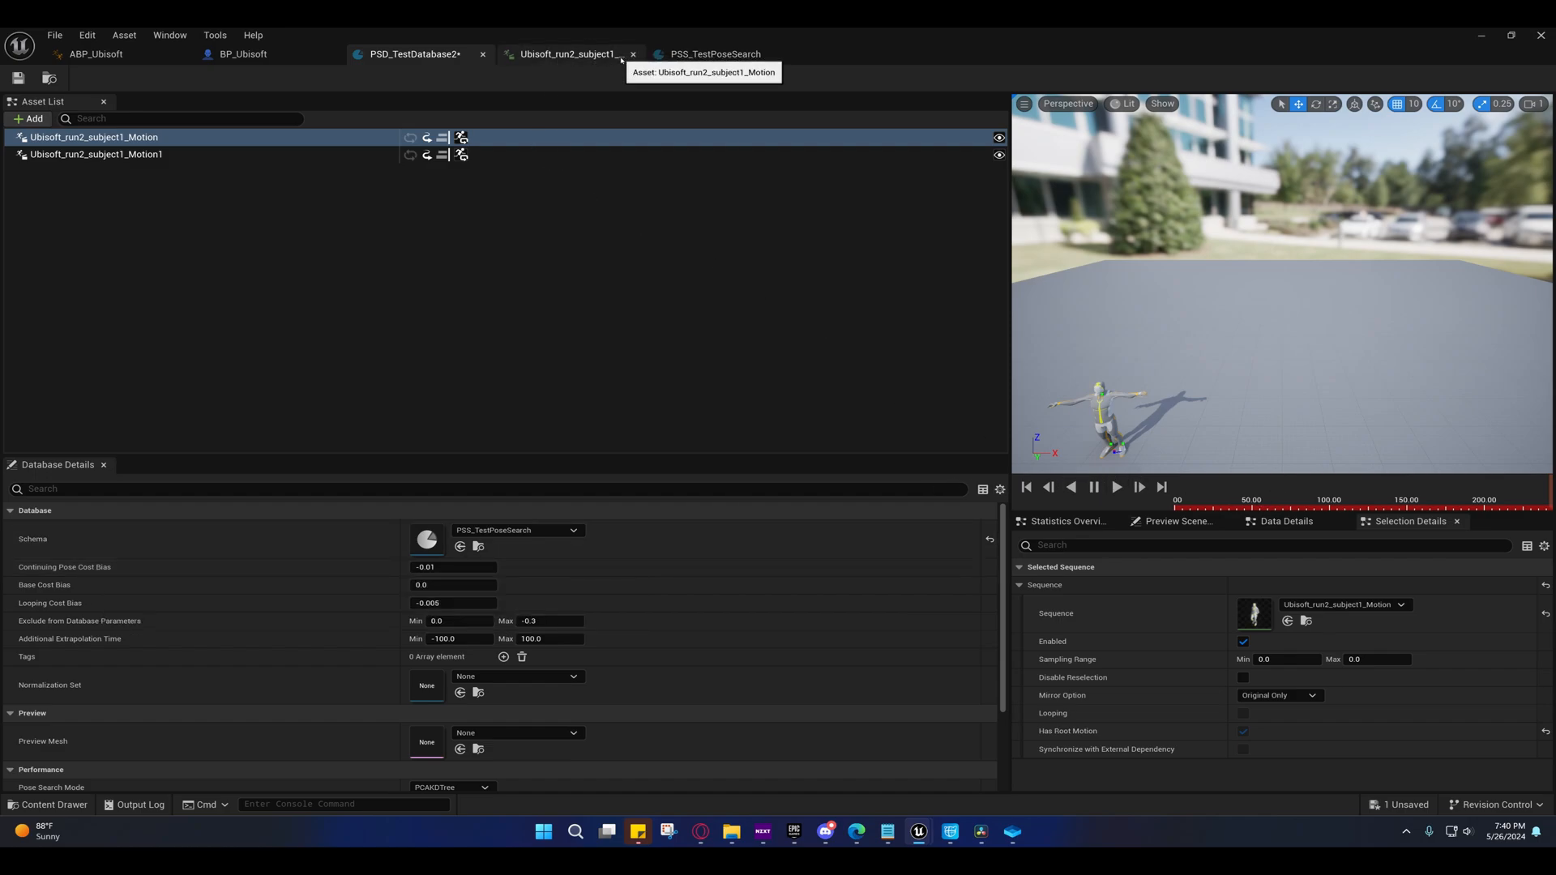
# - Open the Ubisoft_run2_subject1_Motion animation and preview a short stretch of its playback from about frame 1139
pyautogui.moveTo(86, 570)
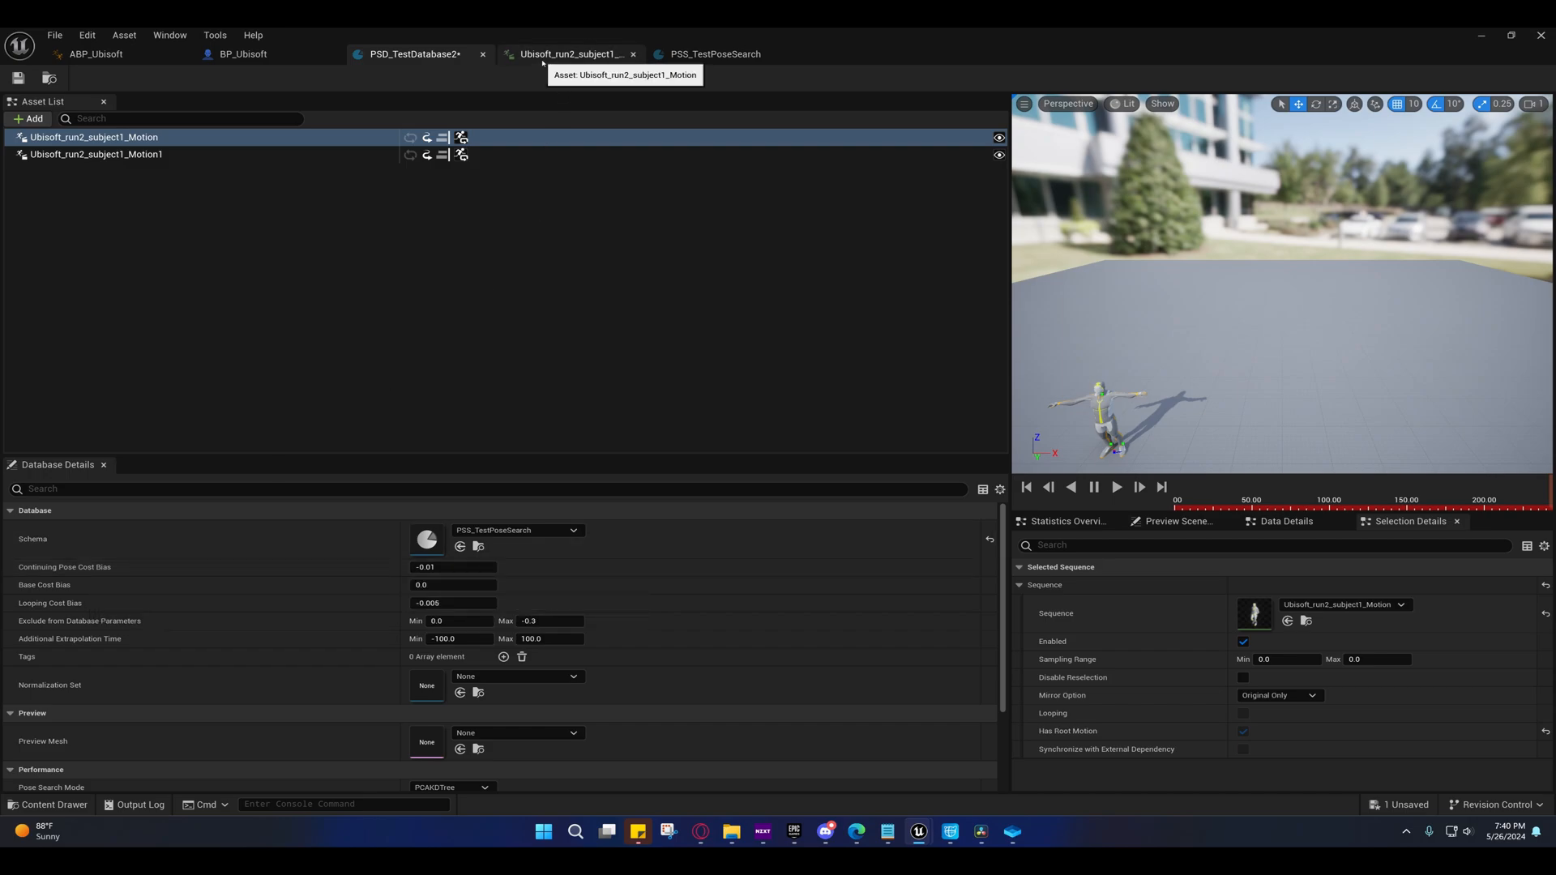
pyautogui.click(542, 63)
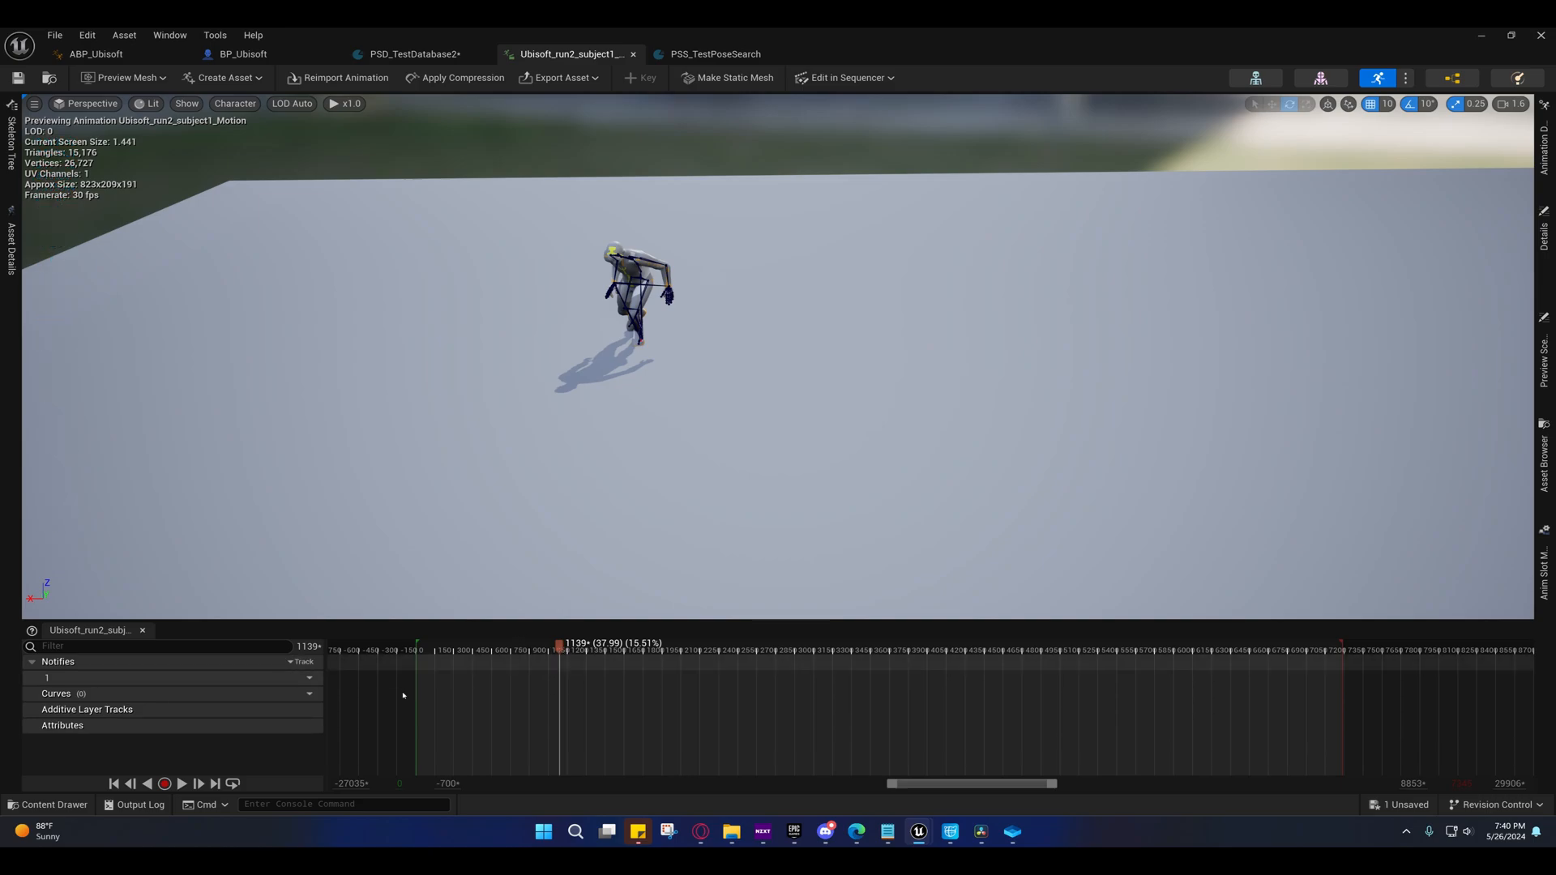
pyautogui.click(182, 783)
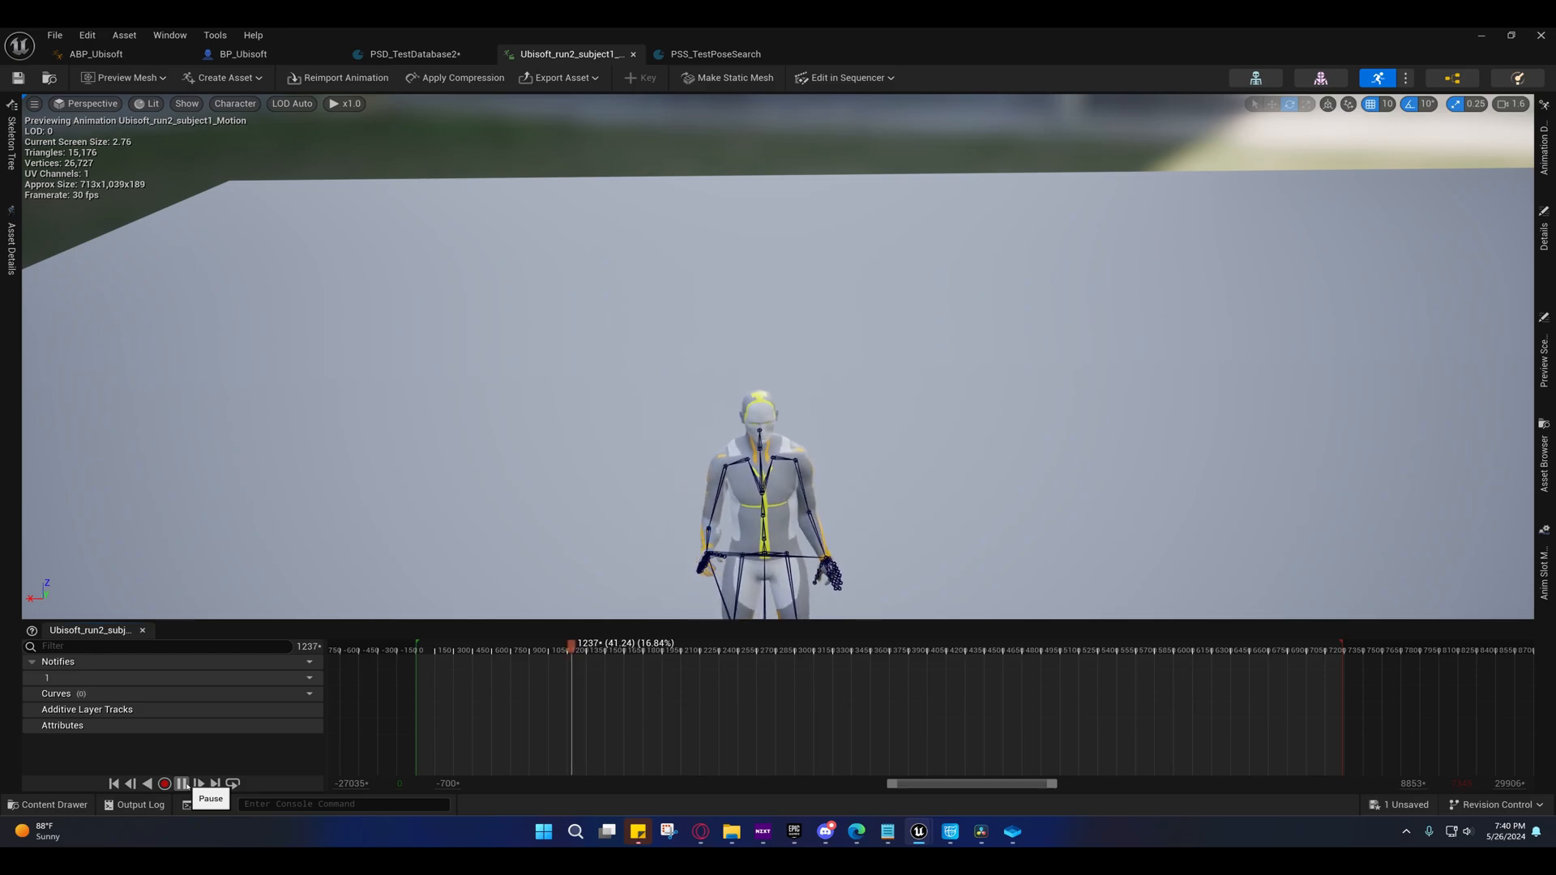
pyautogui.click(182, 784)
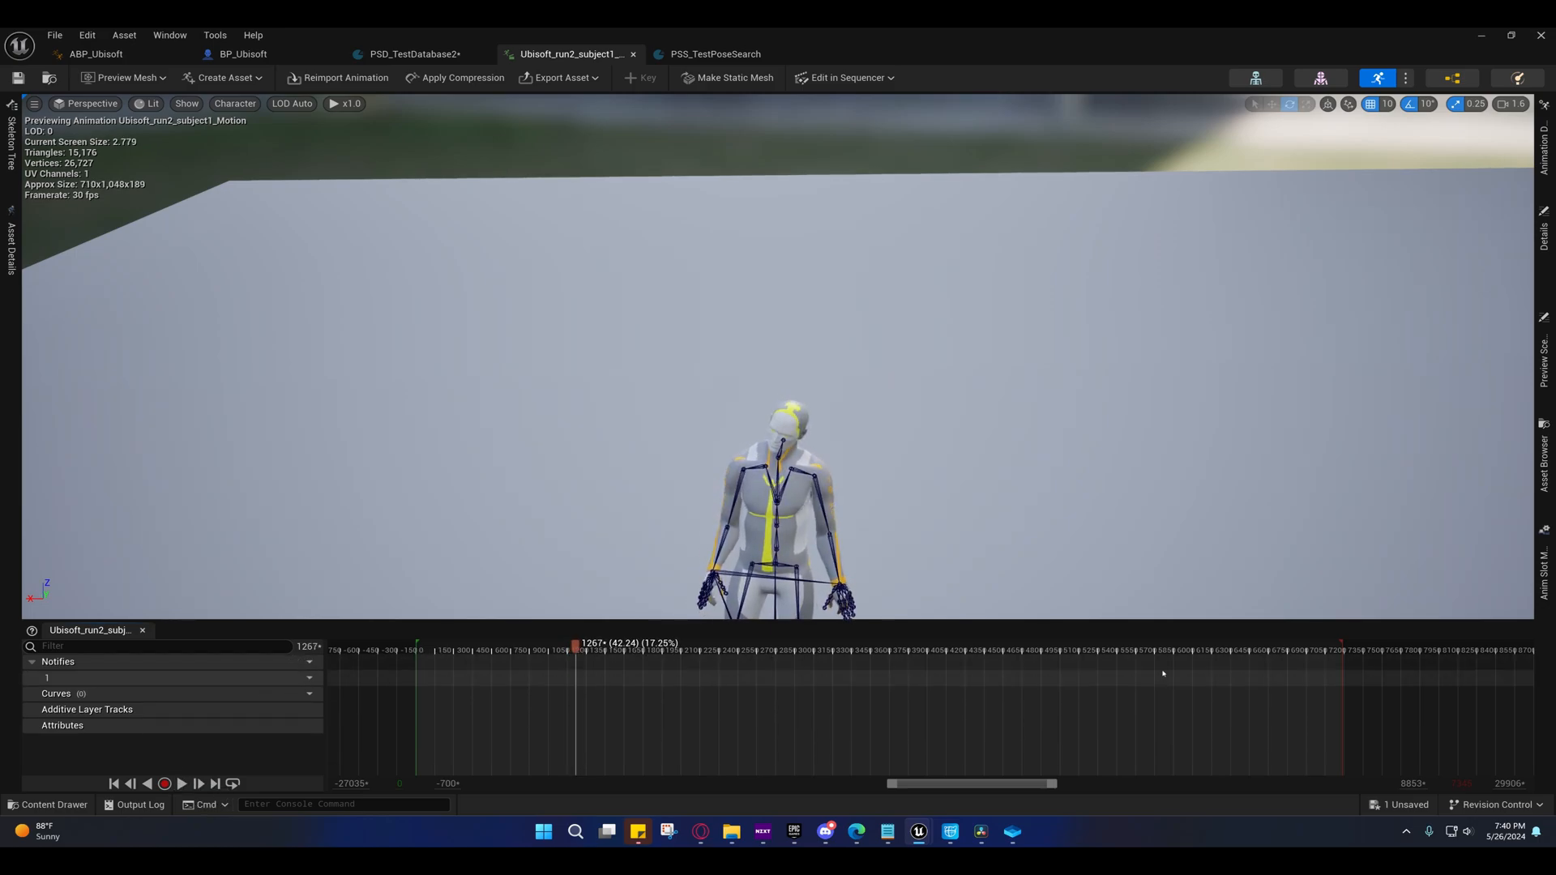
# - Scrub through the middle of Ubisoft_run2_subject1_Motion, between about frames 2255 and 4866, to examine its running and turning poses
pyautogui.moveTo(774, 654); pyautogui.dragTo(843, 654)
pyautogui.click(858, 653)
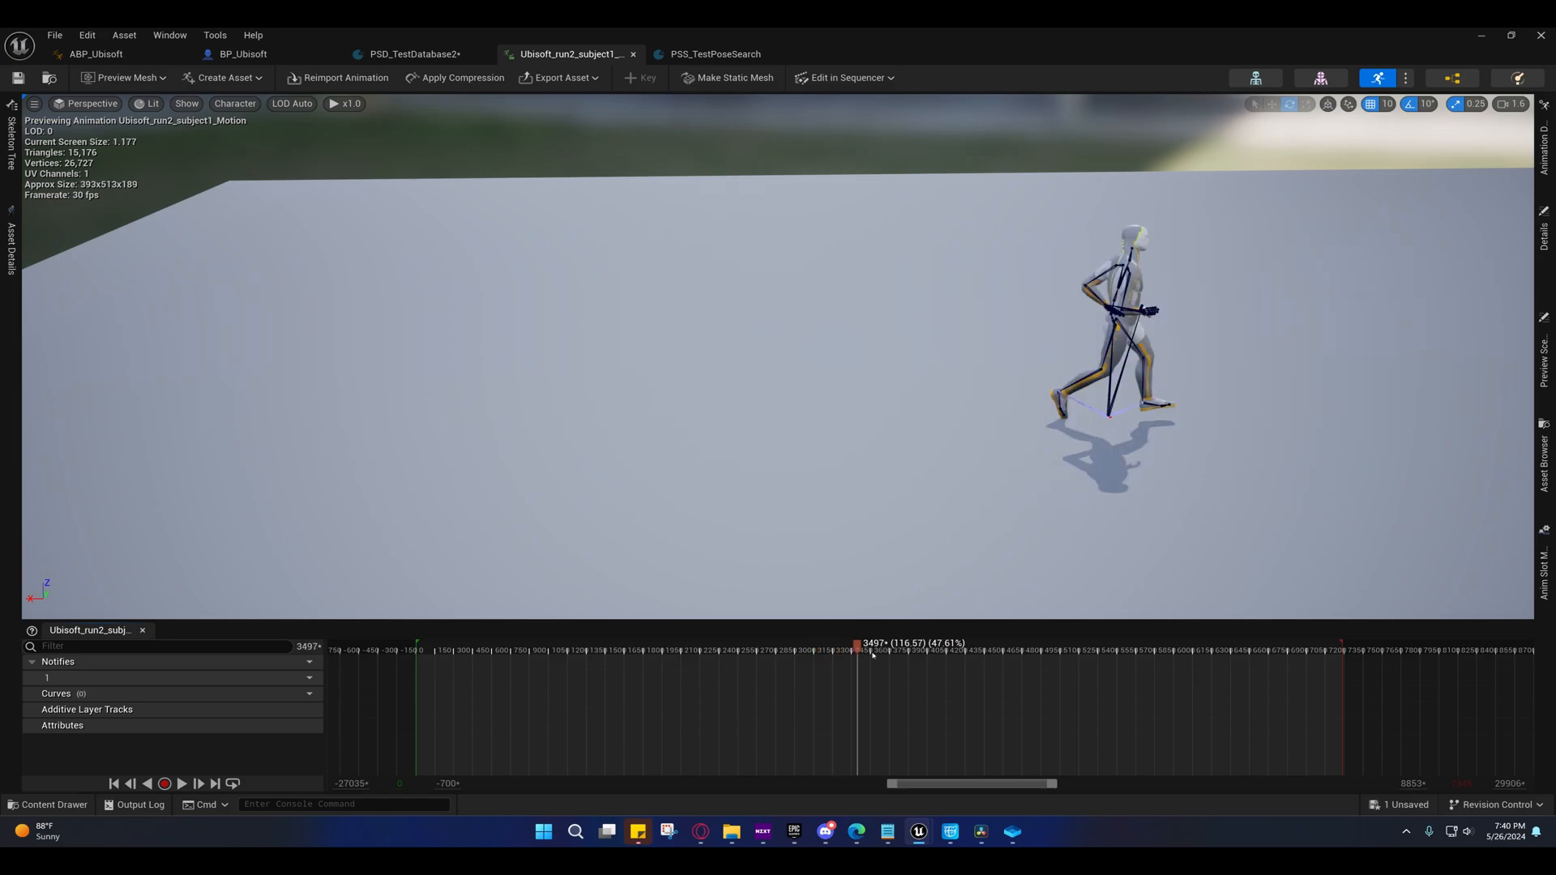
pyautogui.click(890, 653)
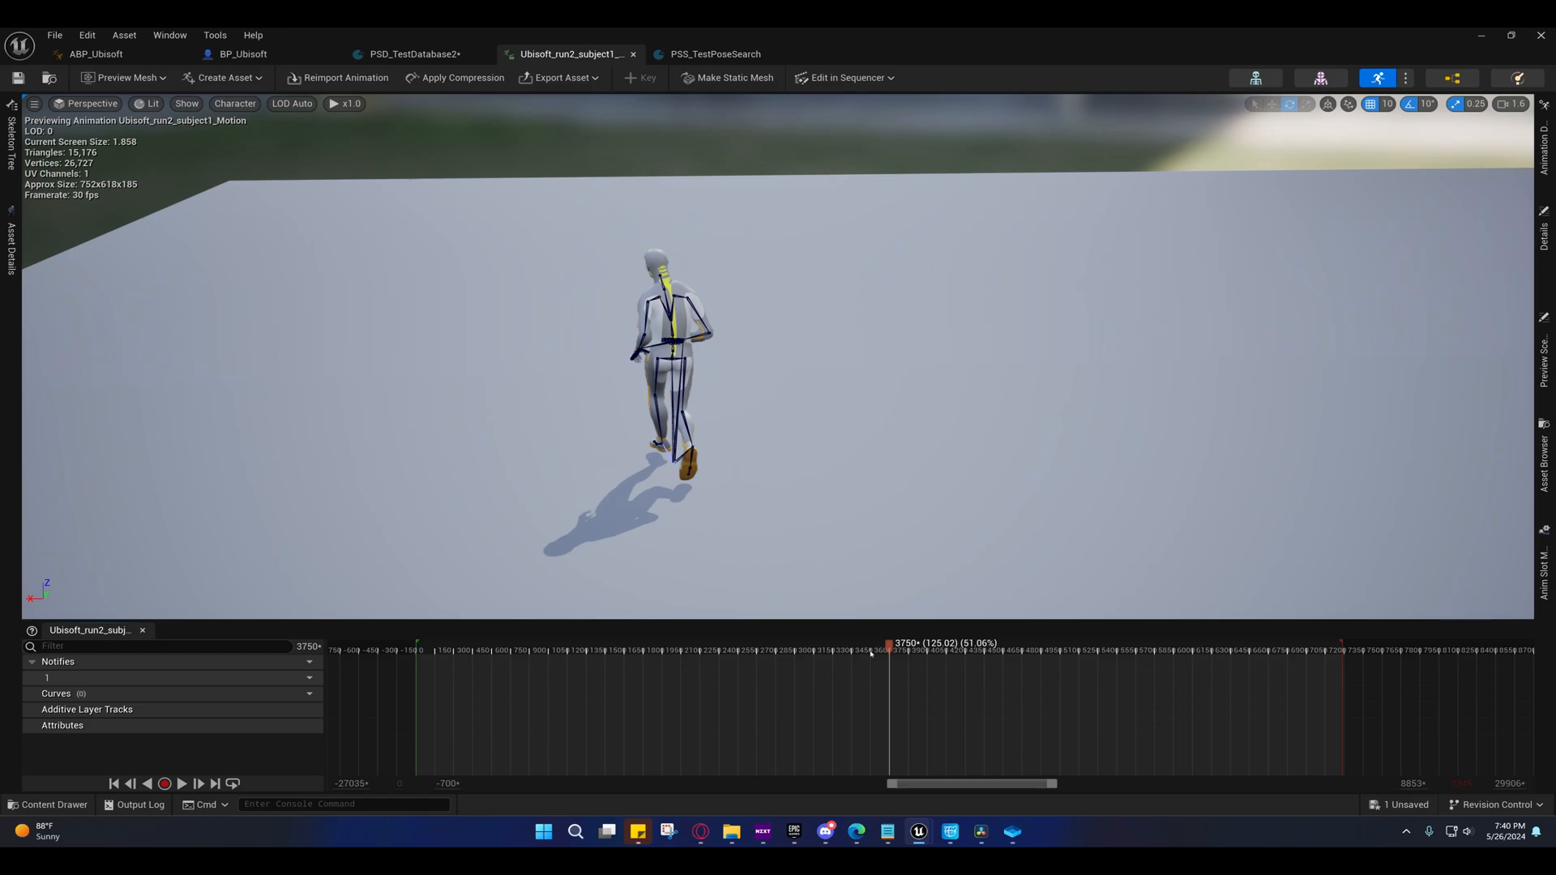
pyautogui.click(871, 654)
pyautogui.click(805, 652)
pyautogui.click(740, 652)
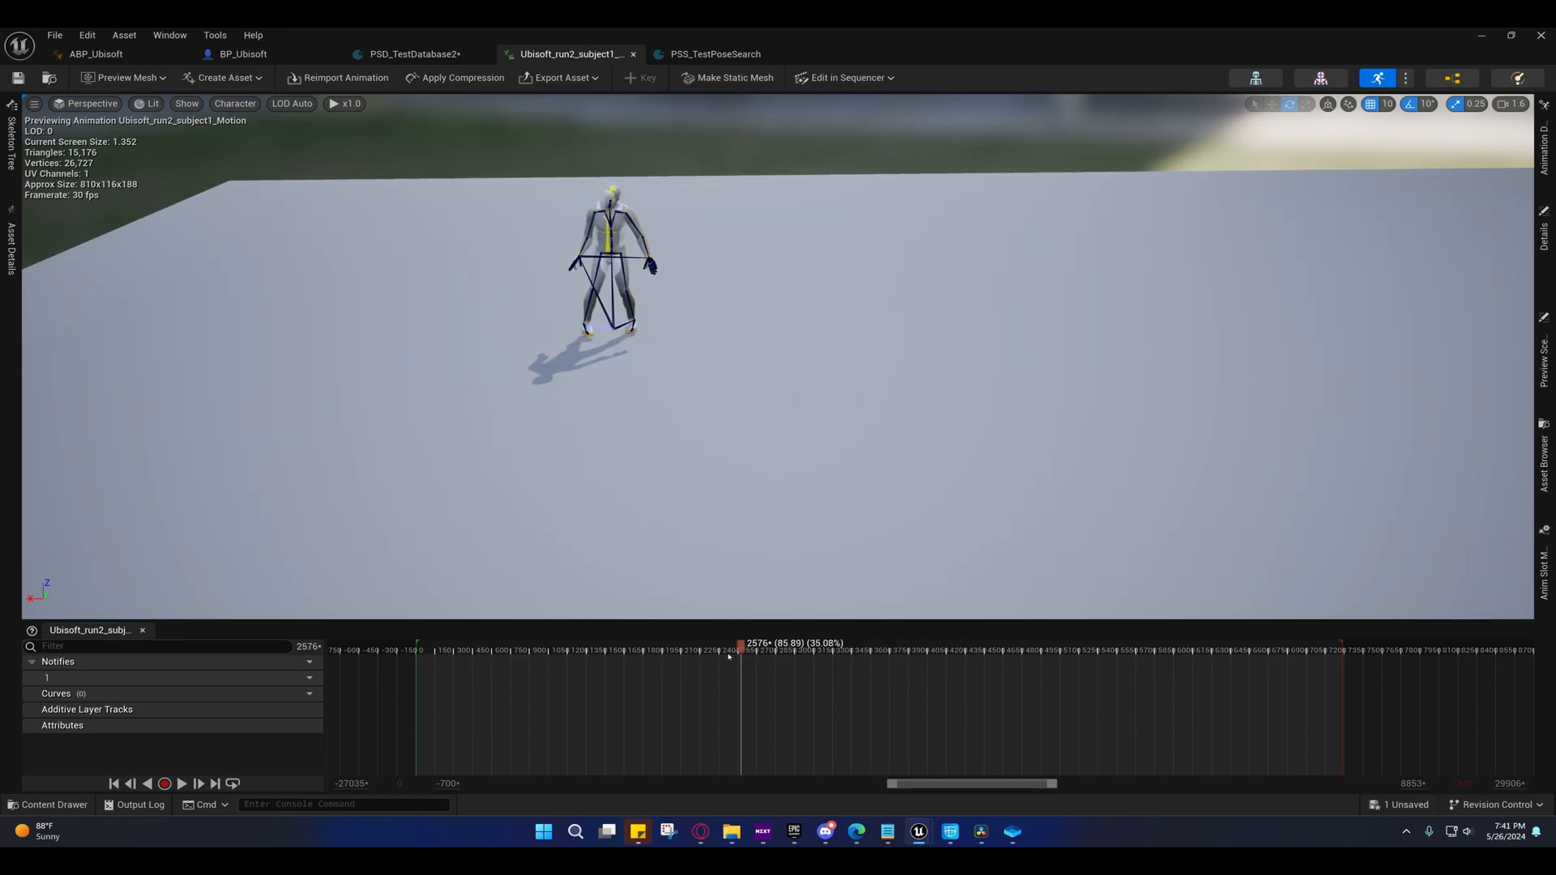
pyautogui.click(733, 653)
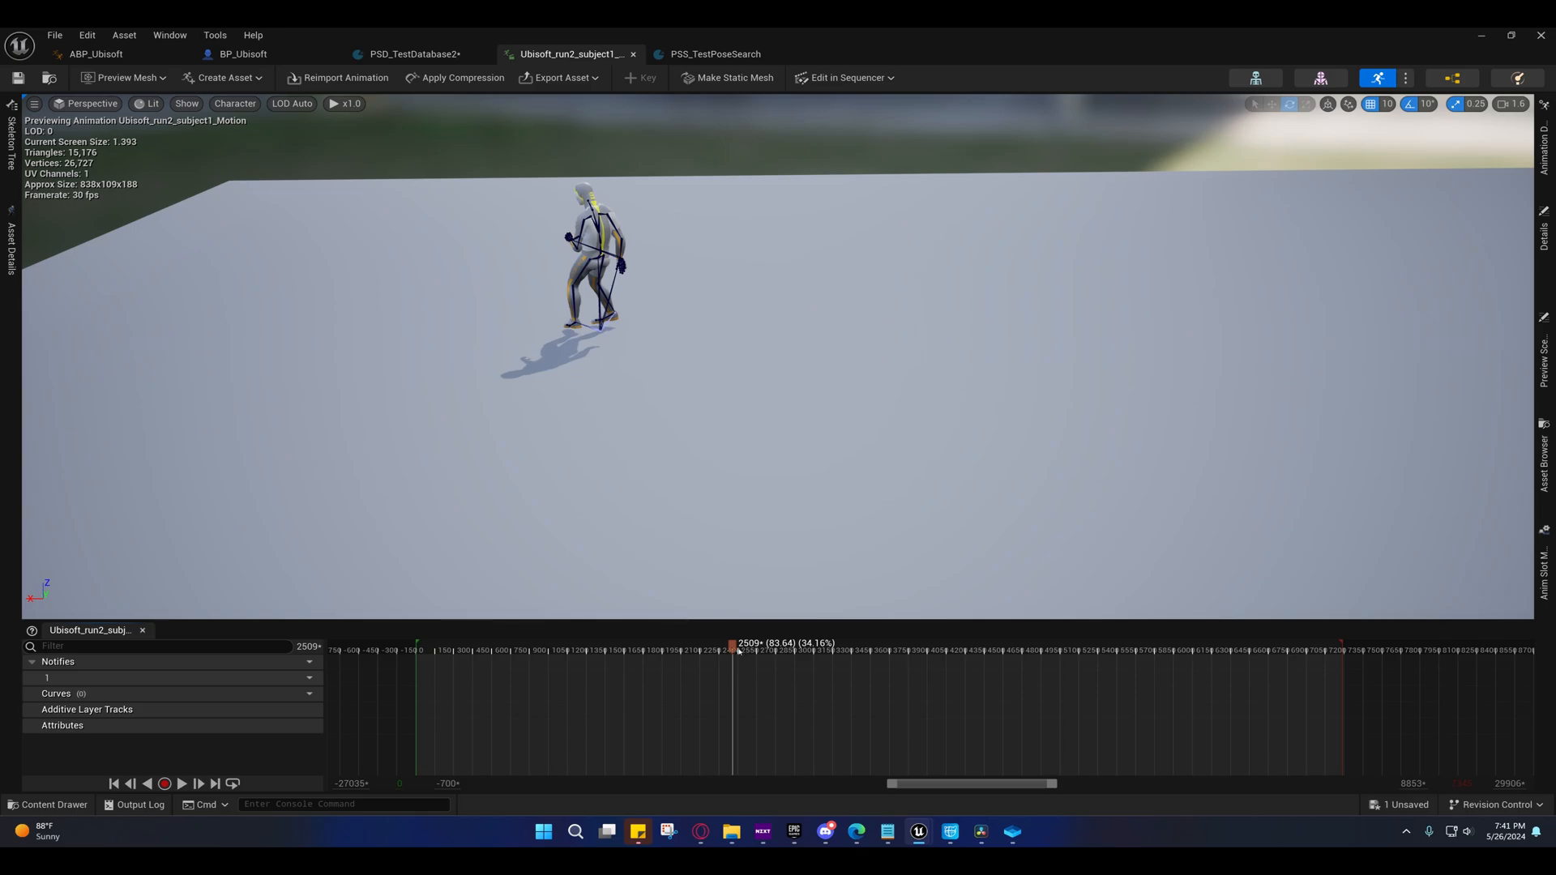
pyautogui.click(1030, 652)
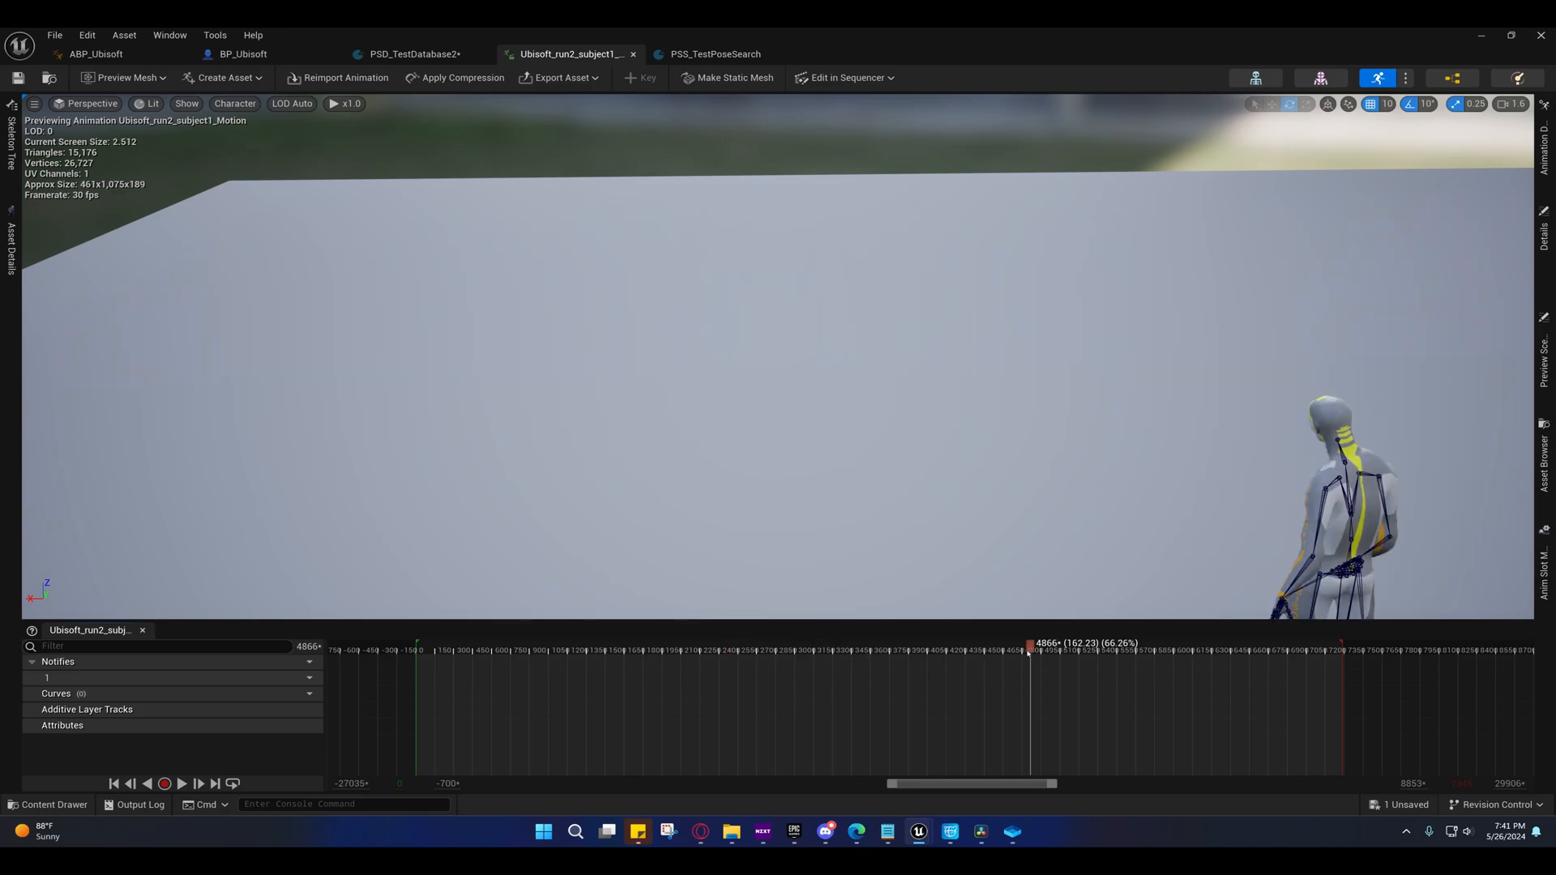
pyautogui.click(701, 652)
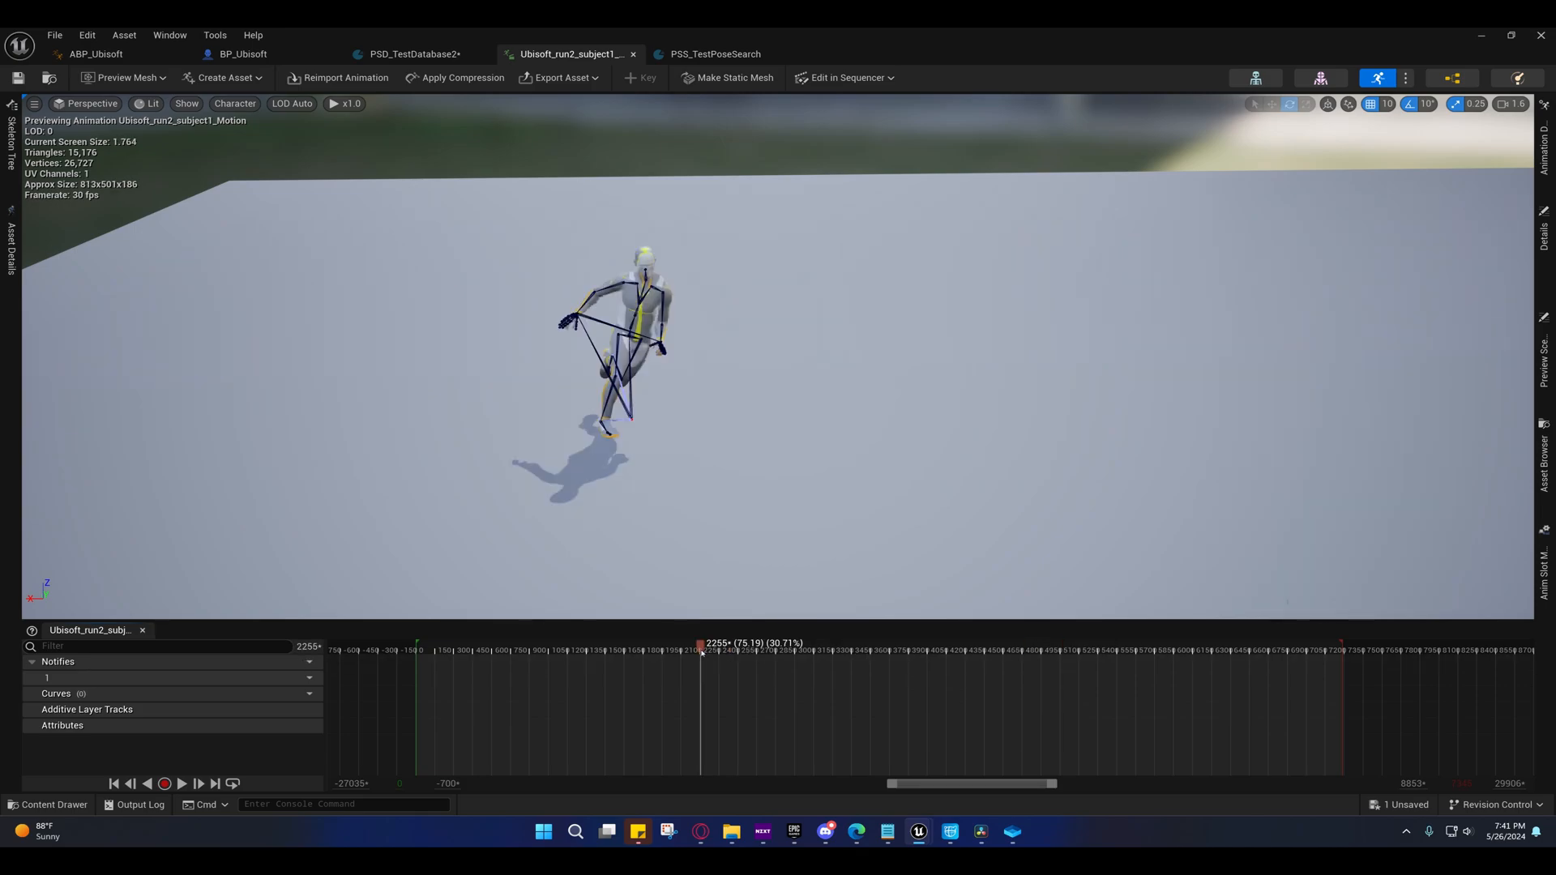
pyautogui.click(1023, 652)
pyautogui.click(719, 652)
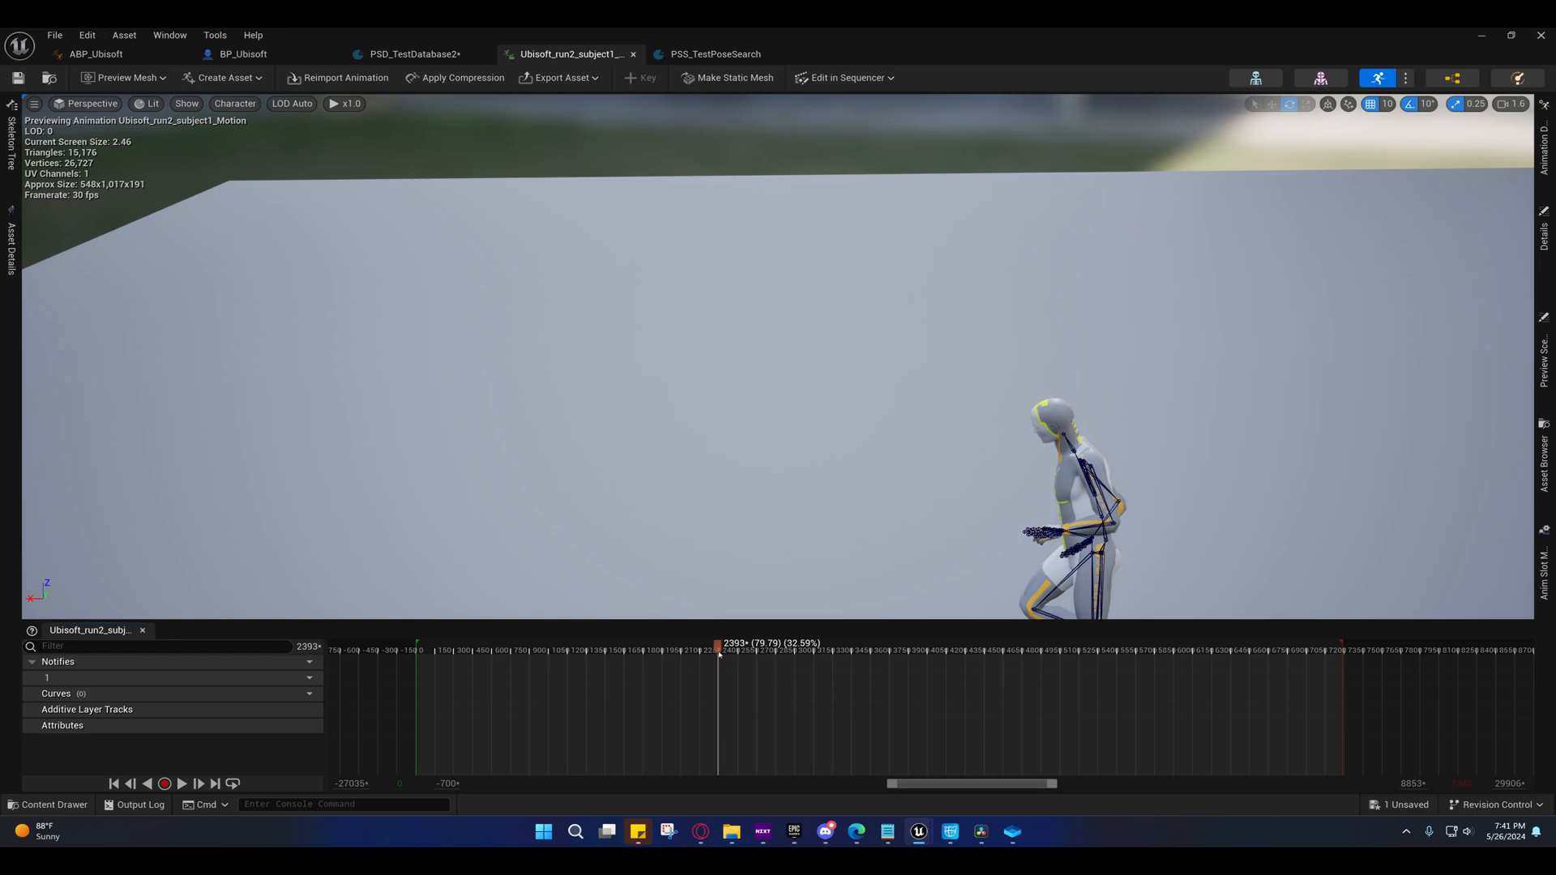
# - Switch to the AnimSystem_02 project and examine its CHT_PoseSearchDatabases chooser table and the stop database, including the MM_Unarmed_Jog_BR_Stop animation
pyautogui.moveTo(918, 832)
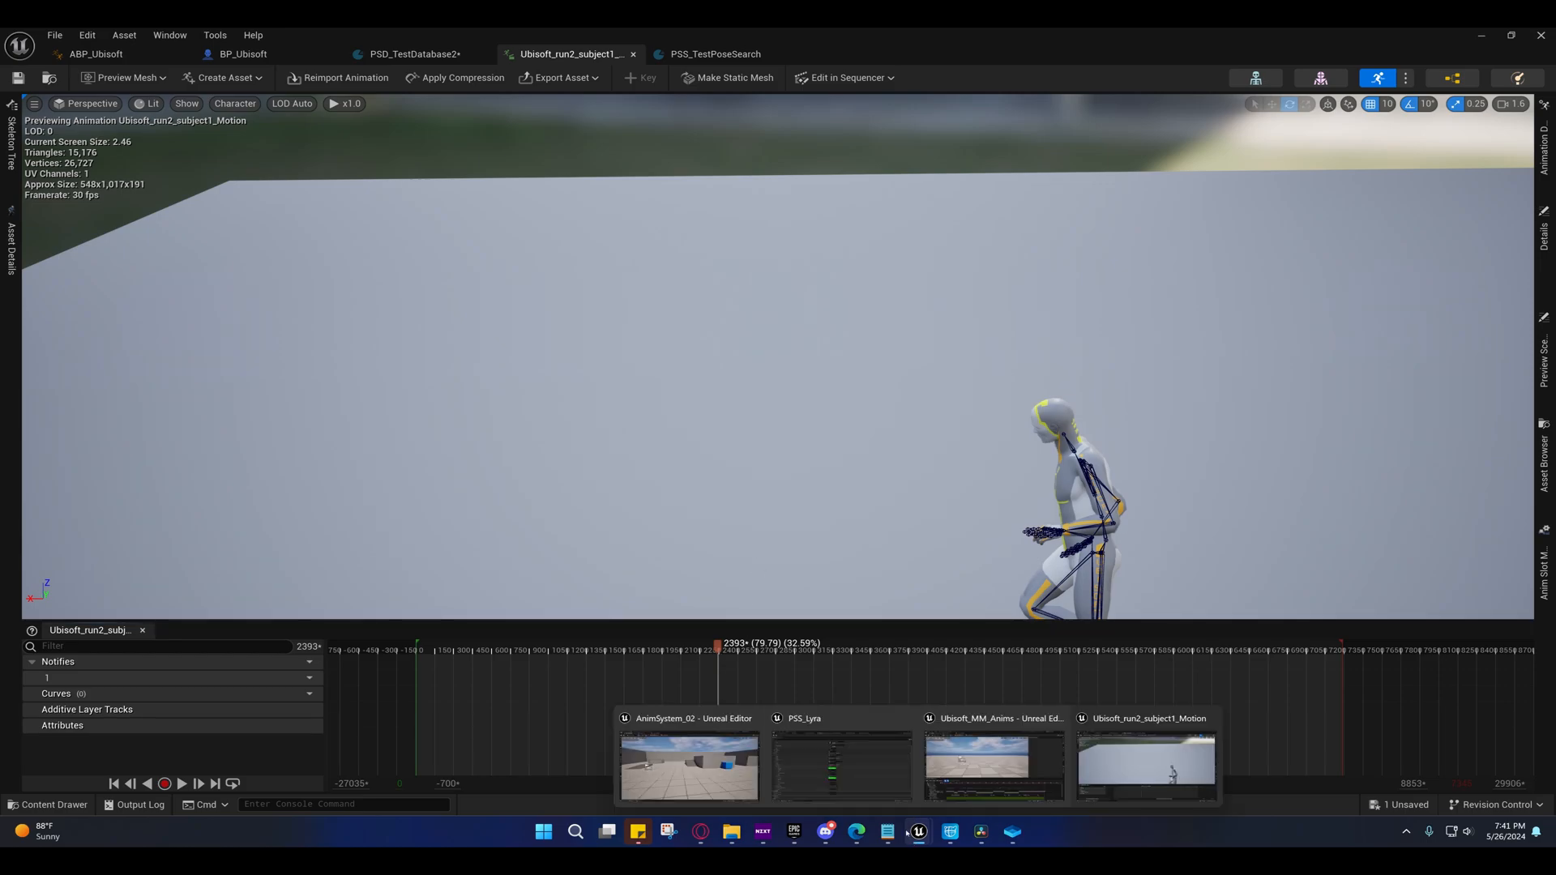
pyautogui.click(837, 770)
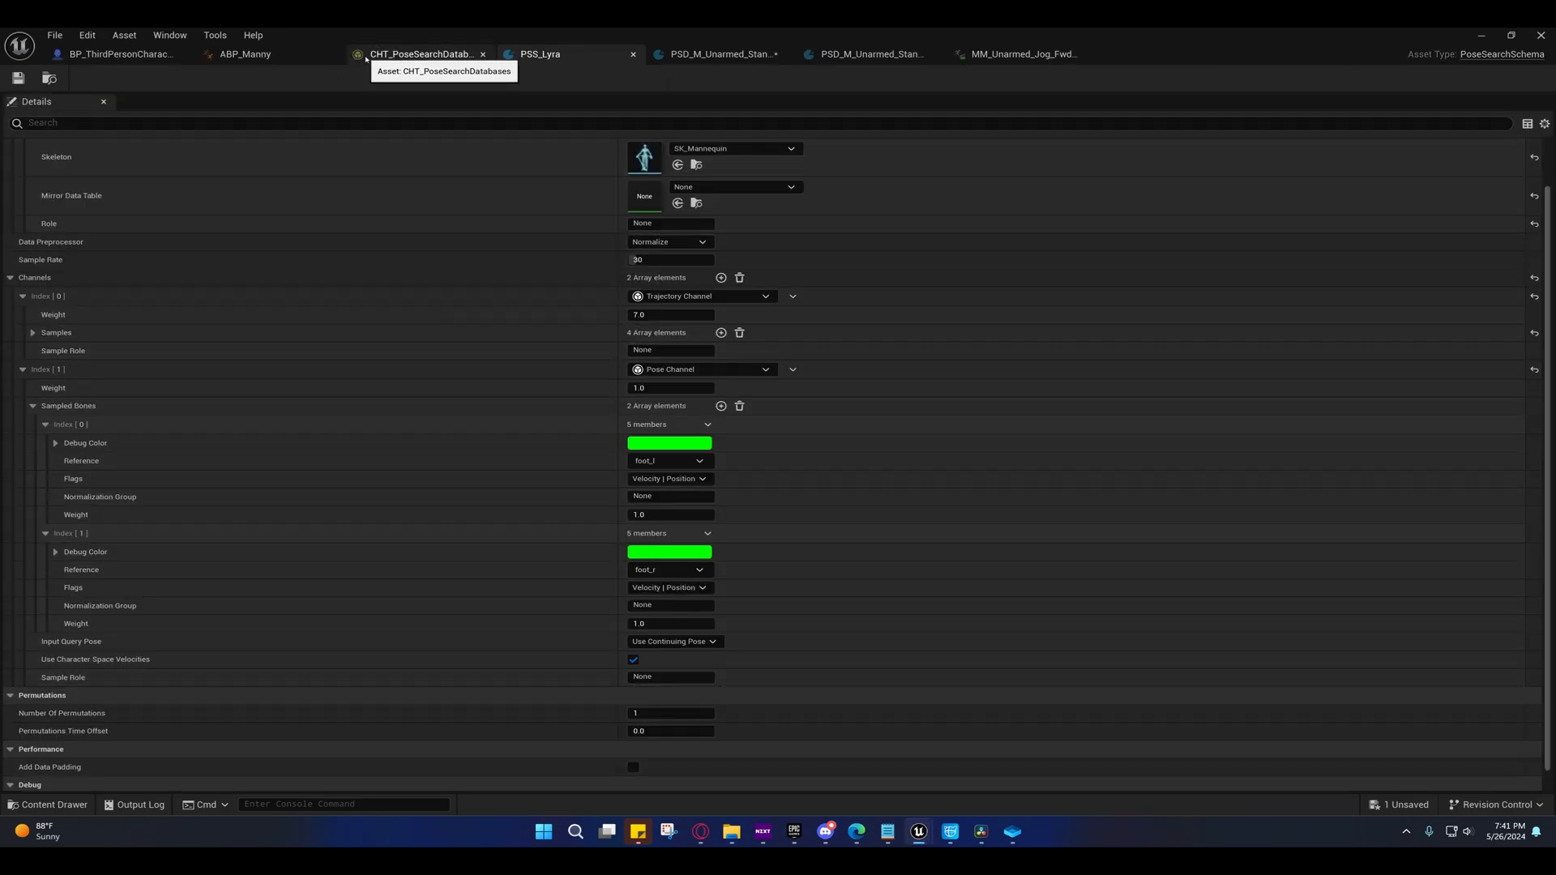
pyautogui.click(417, 55)
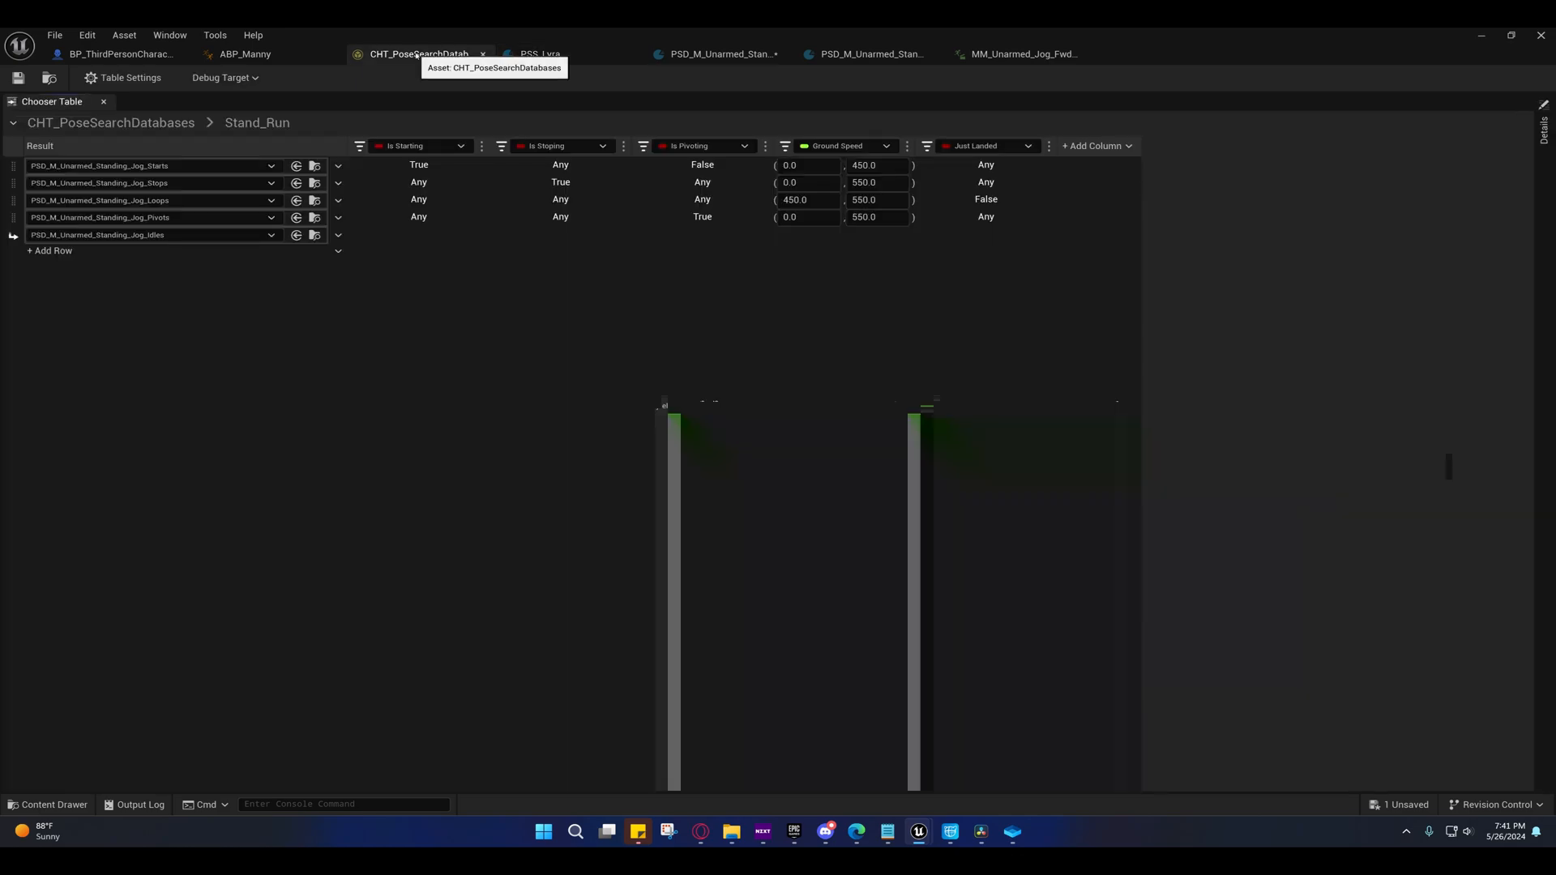
pyautogui.click(720, 55)
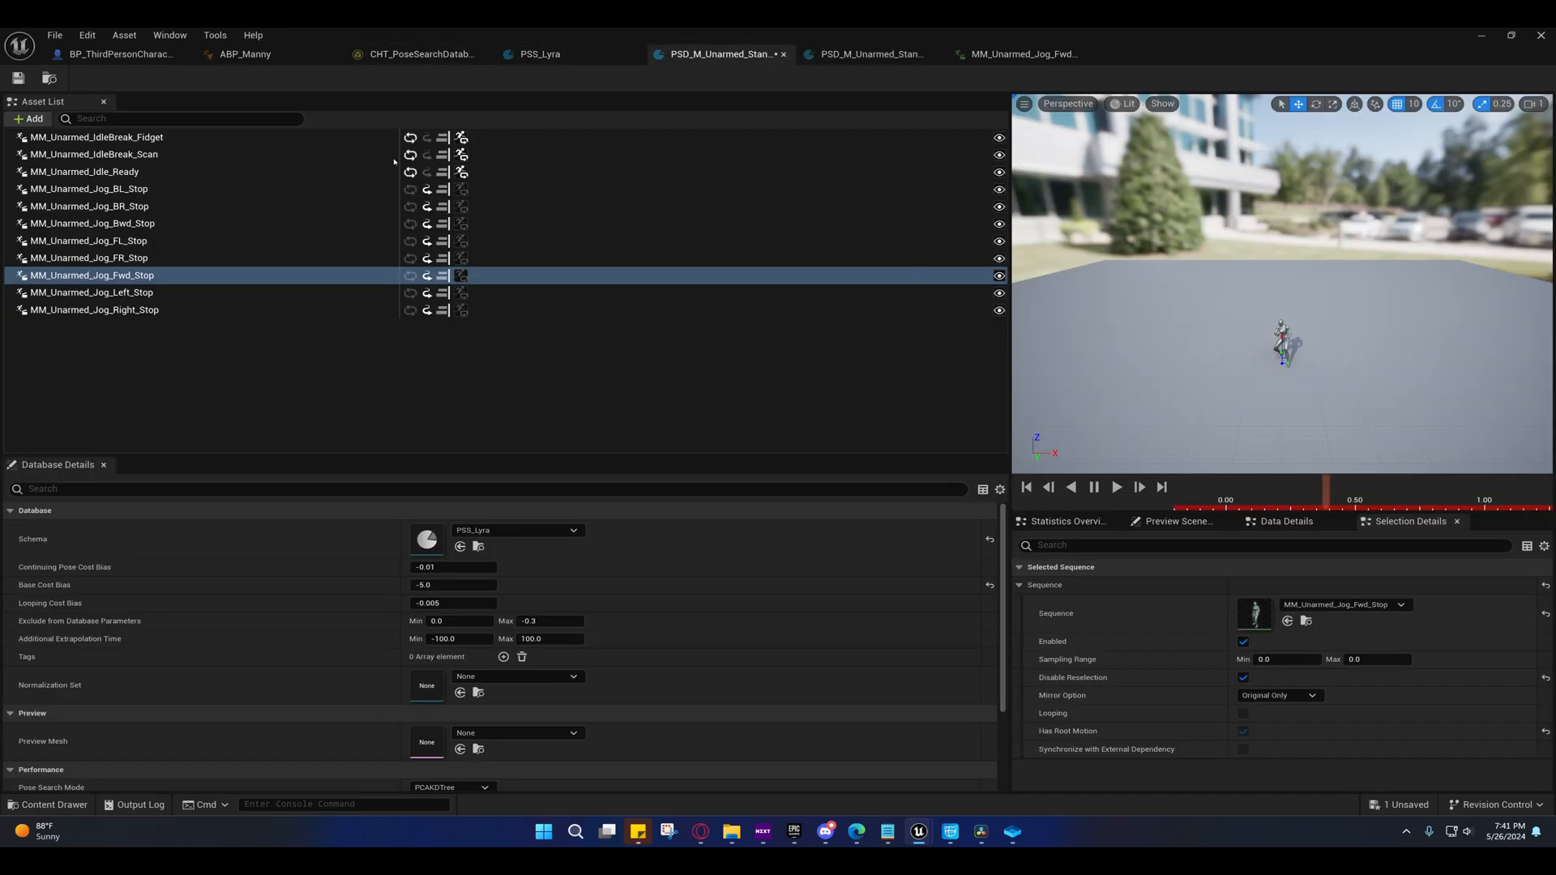
pyautogui.click(122, 206)
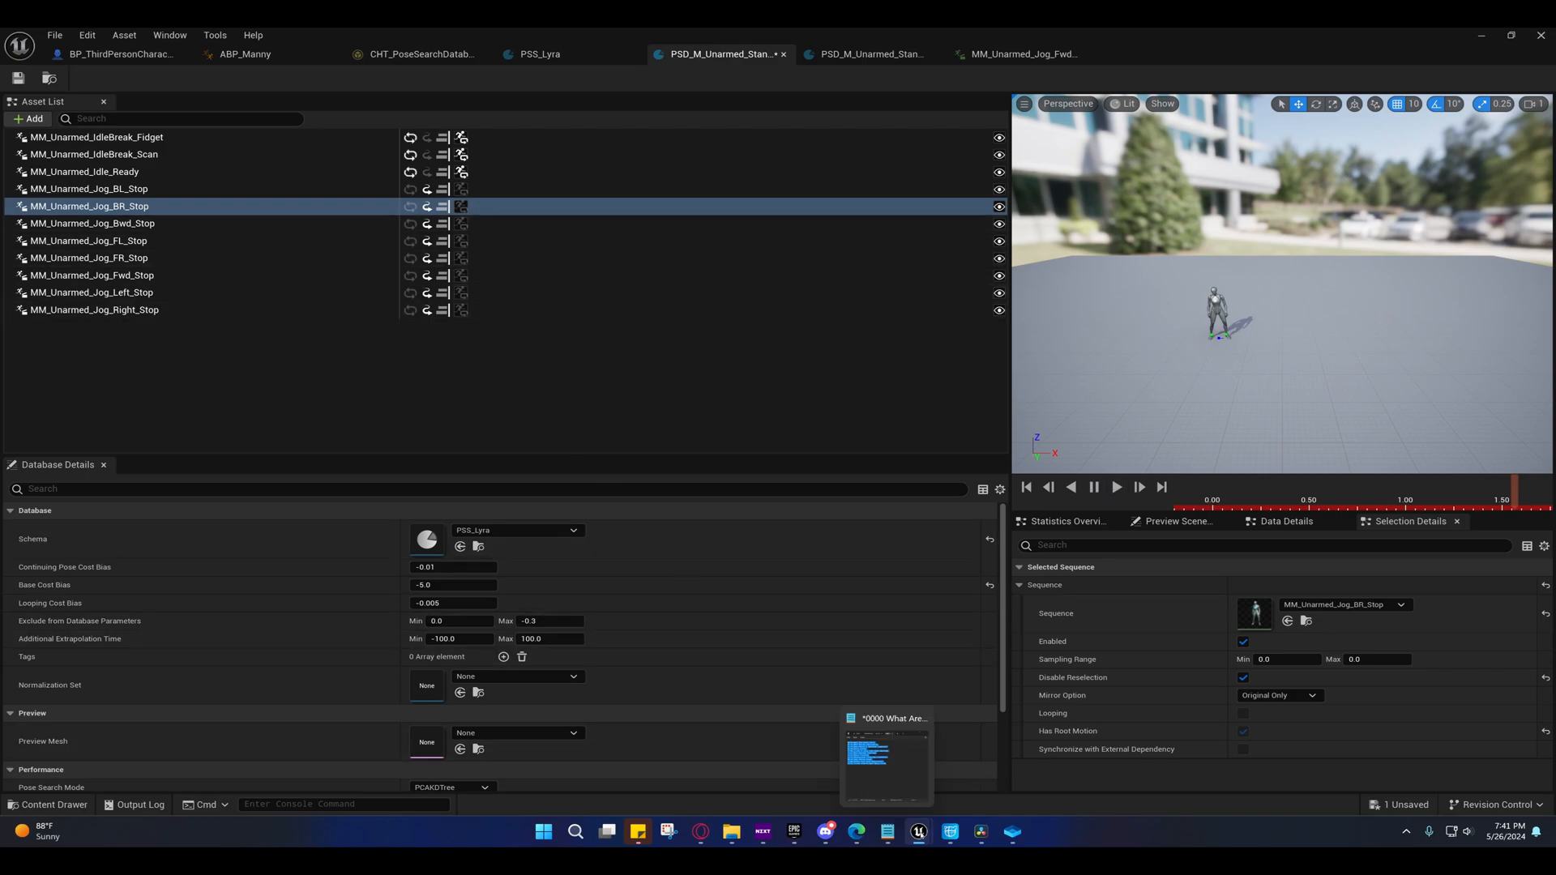
# - Return to Ubisoft_run2_subject1_Motion and scrub from its opening T-pose to about frame 7007 to examine the range of movements in the clip
pyautogui.moveTo(918, 832)
pyautogui.click(1123, 732)
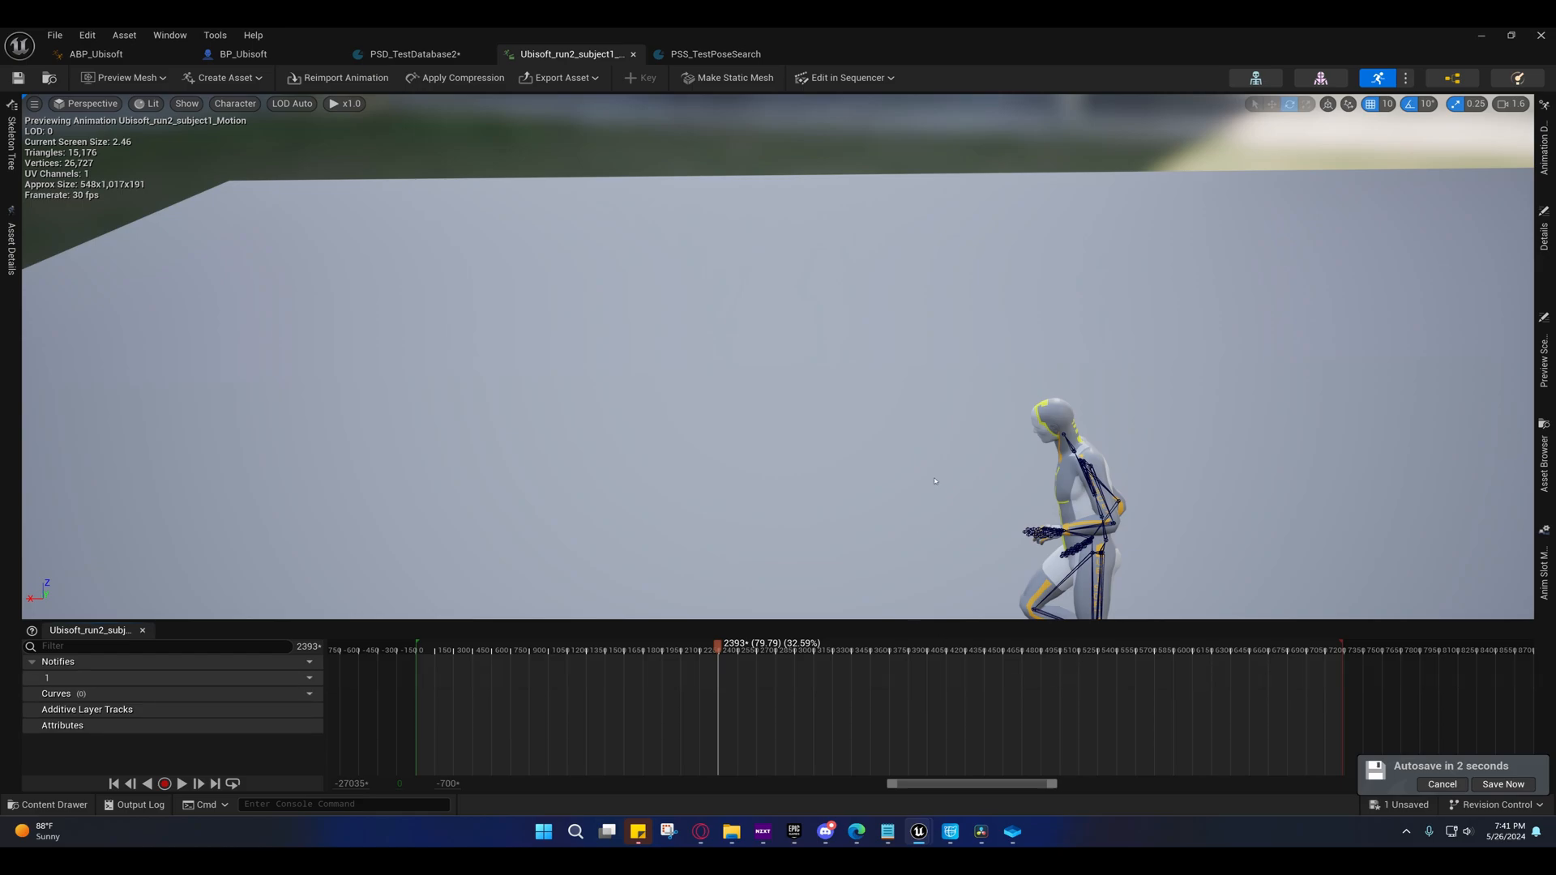
pyautogui.moveTo(906, 438); pyautogui.dragTo(905, 438, button='right')
pyautogui.moveTo(857, 606); pyautogui.dragTo(857, 606, button='right')
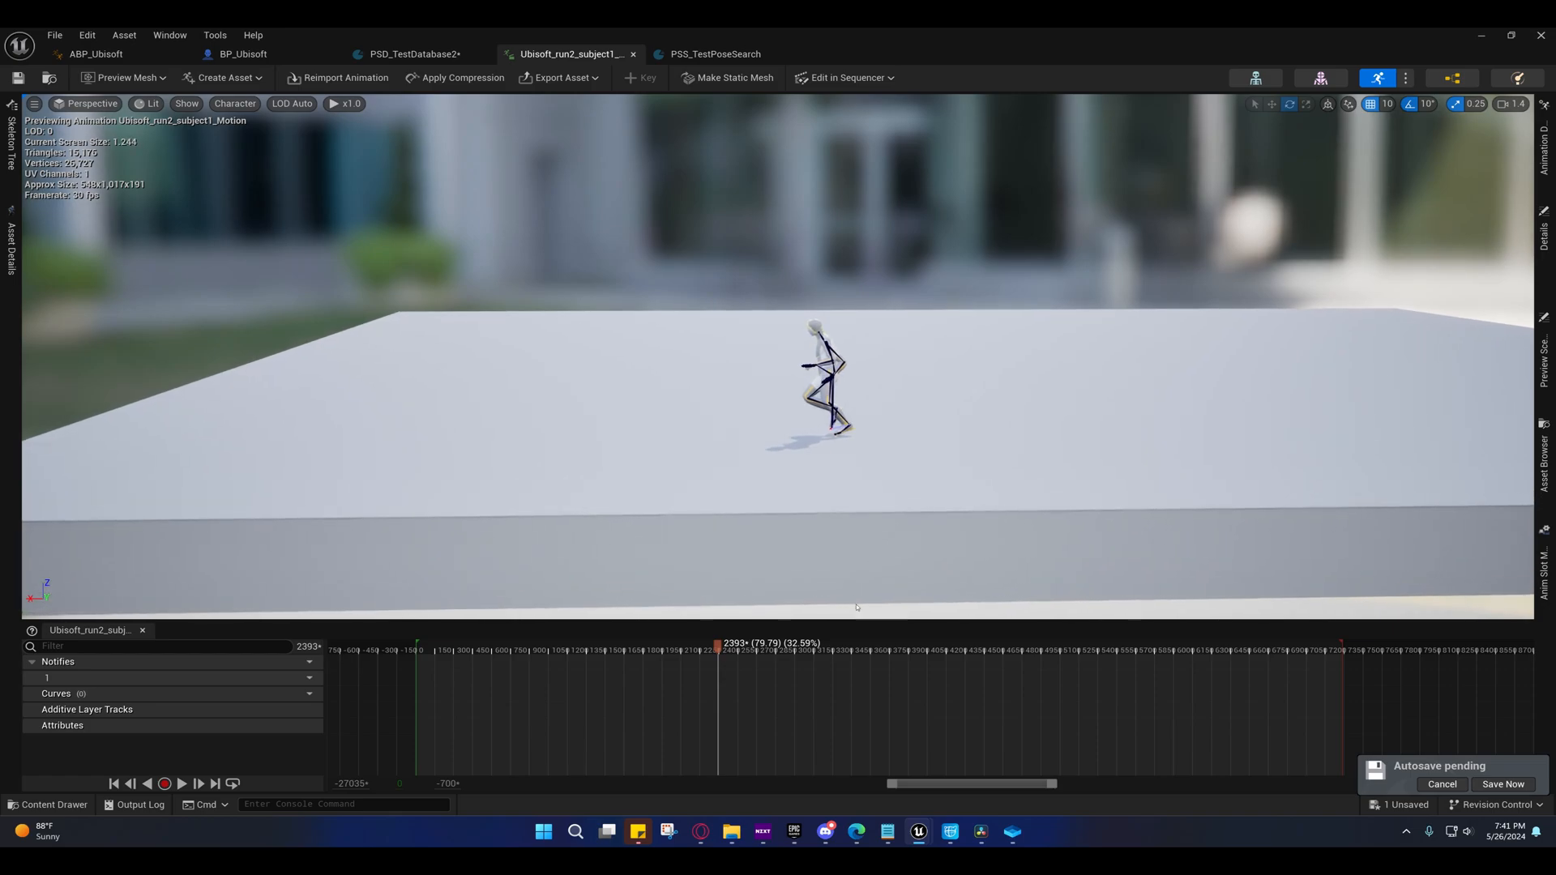
pyautogui.moveTo(717, 646); pyautogui.dragTo(806, 655)
pyautogui.click(437, 650)
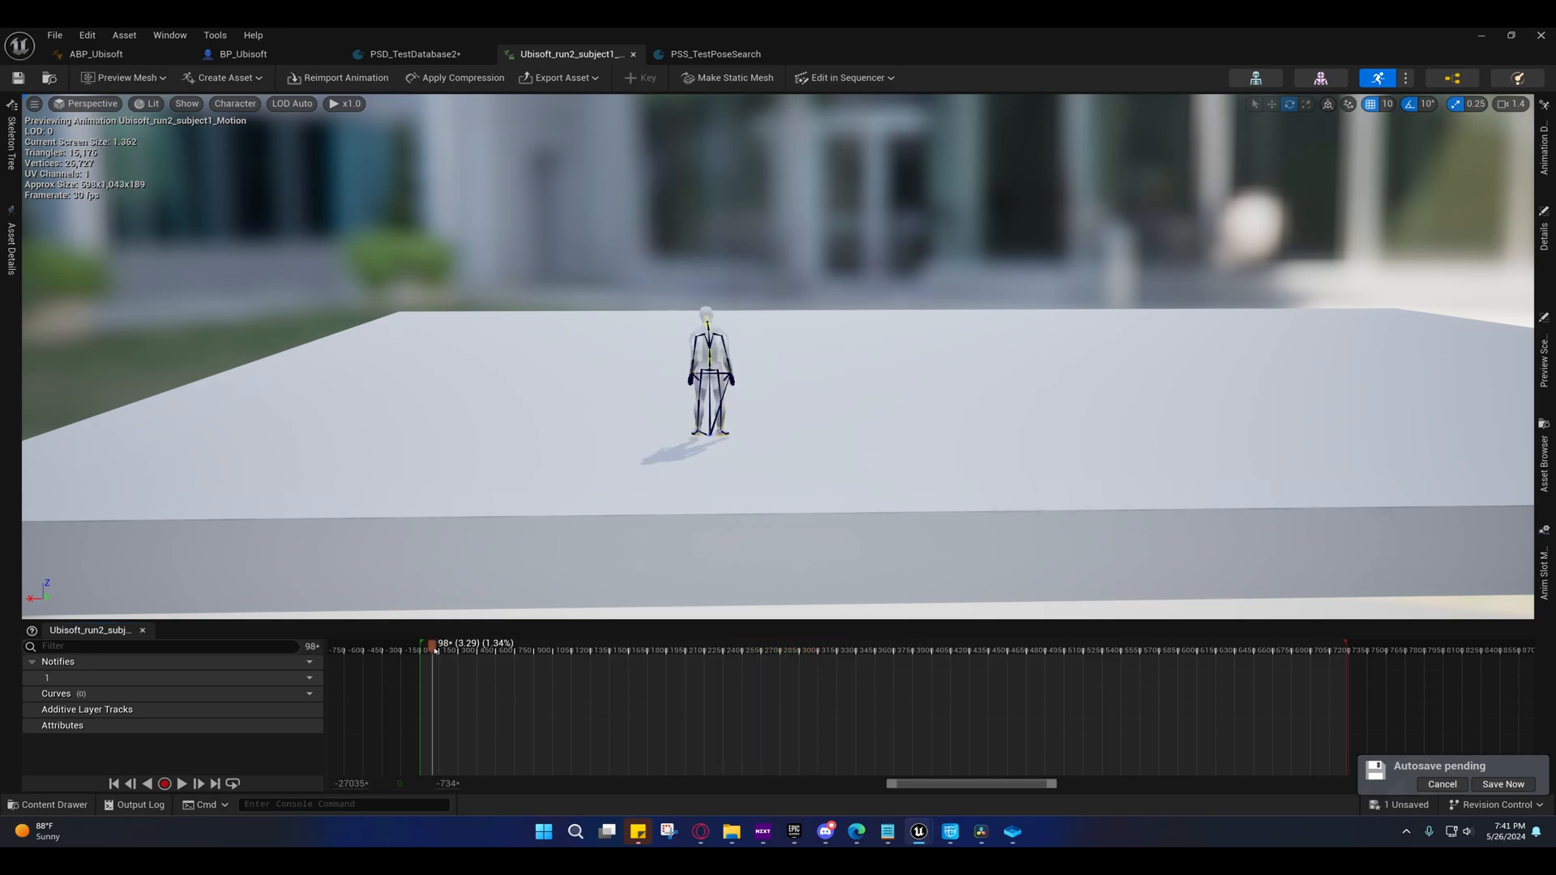
pyautogui.moveTo(435, 650); pyautogui.dragTo(421, 651)
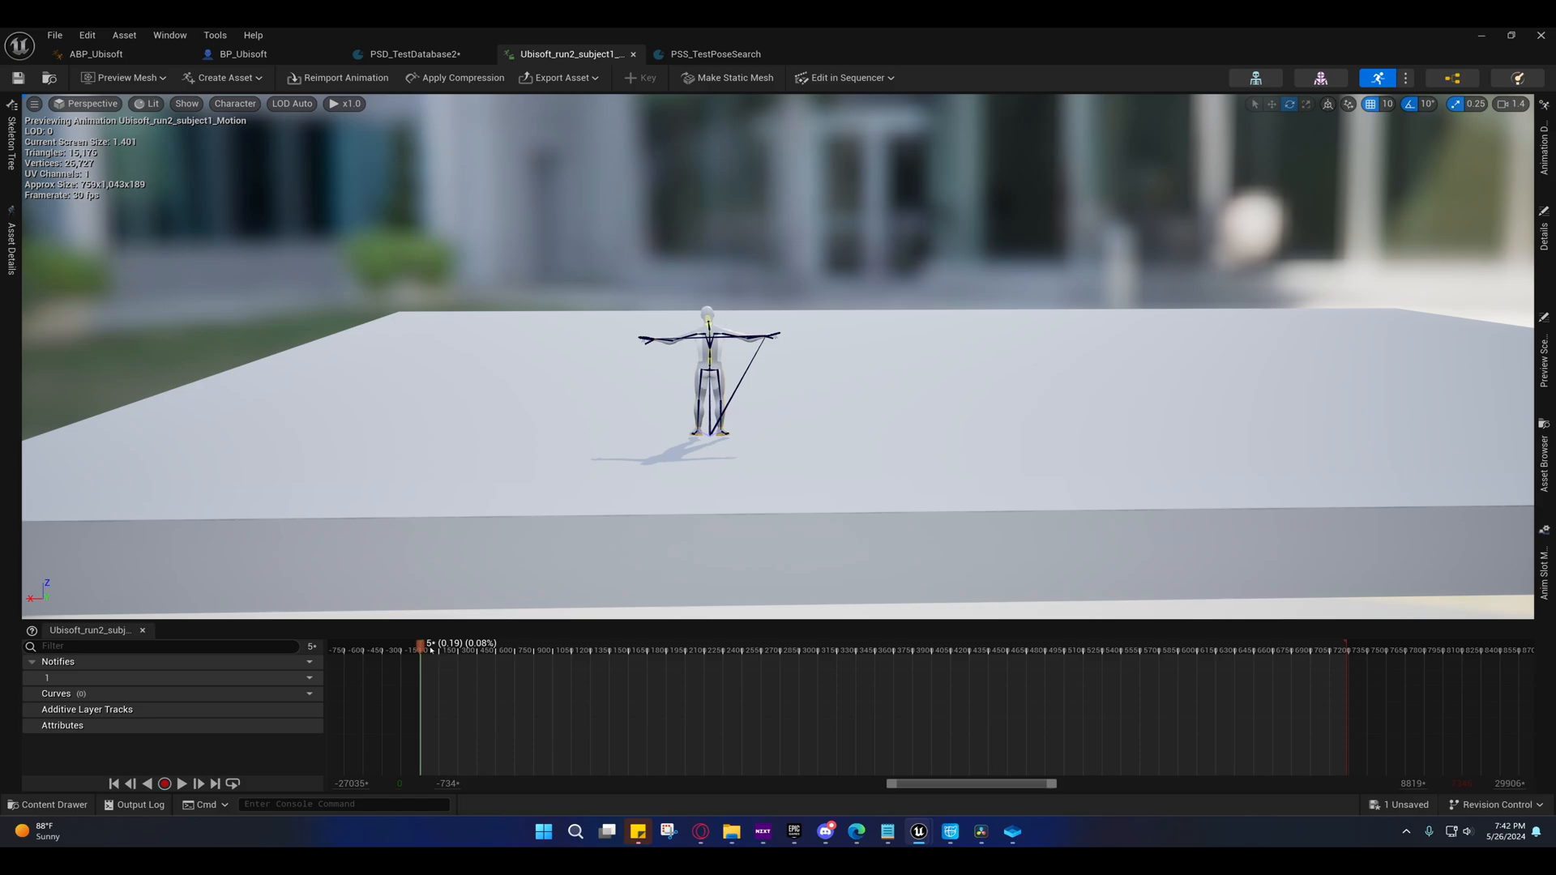
pyautogui.moveTo(431, 651); pyautogui.dragTo(516, 651)
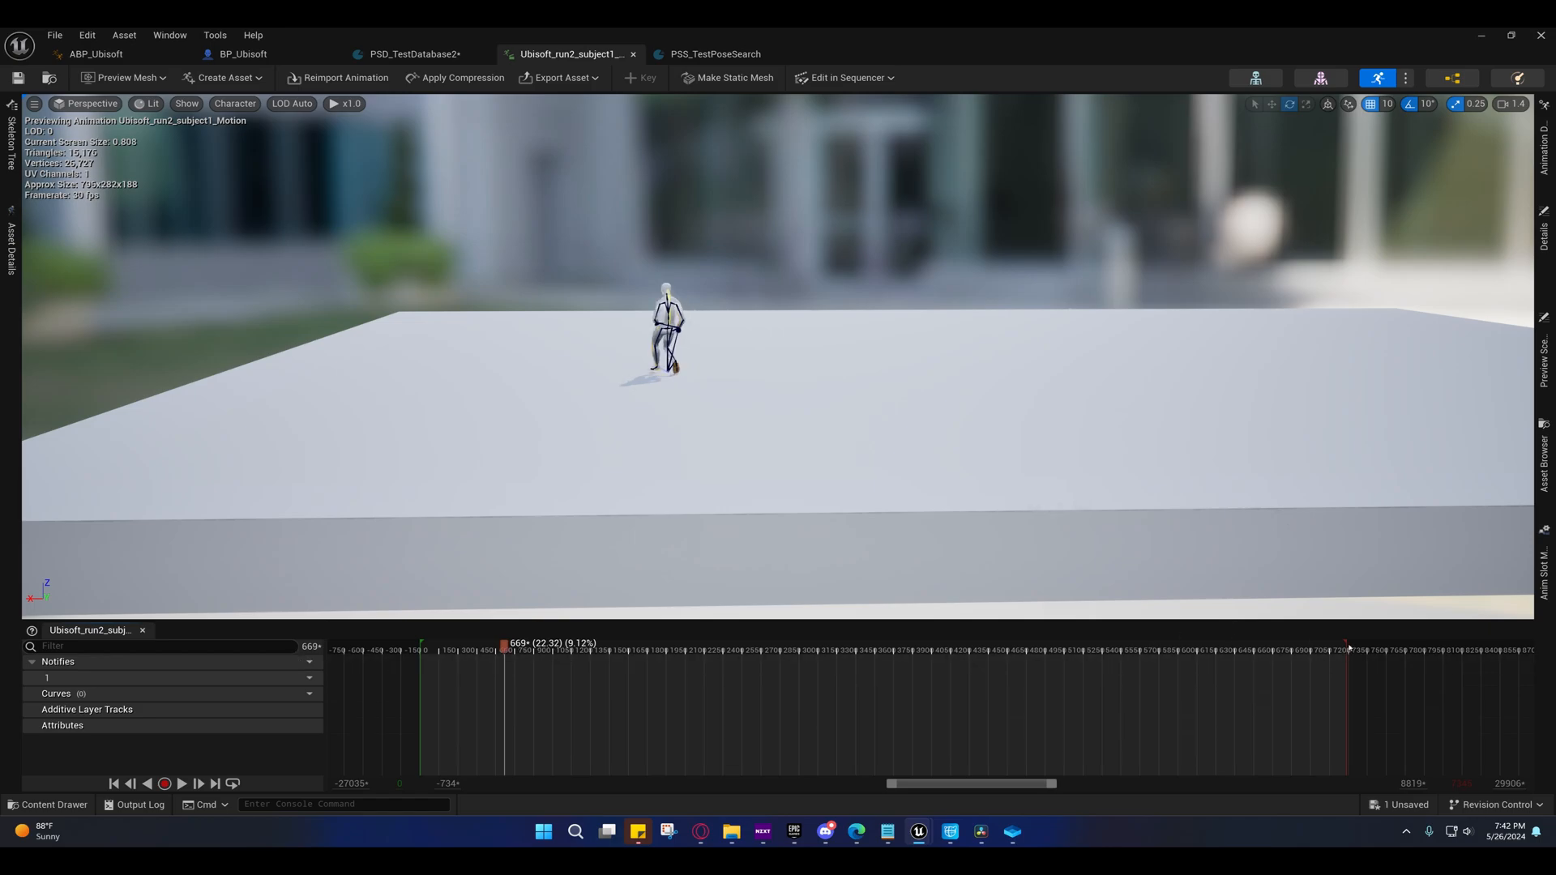
pyautogui.click(646, 651)
pyautogui.moveTo(646, 651); pyautogui.dragTo(1161, 652)
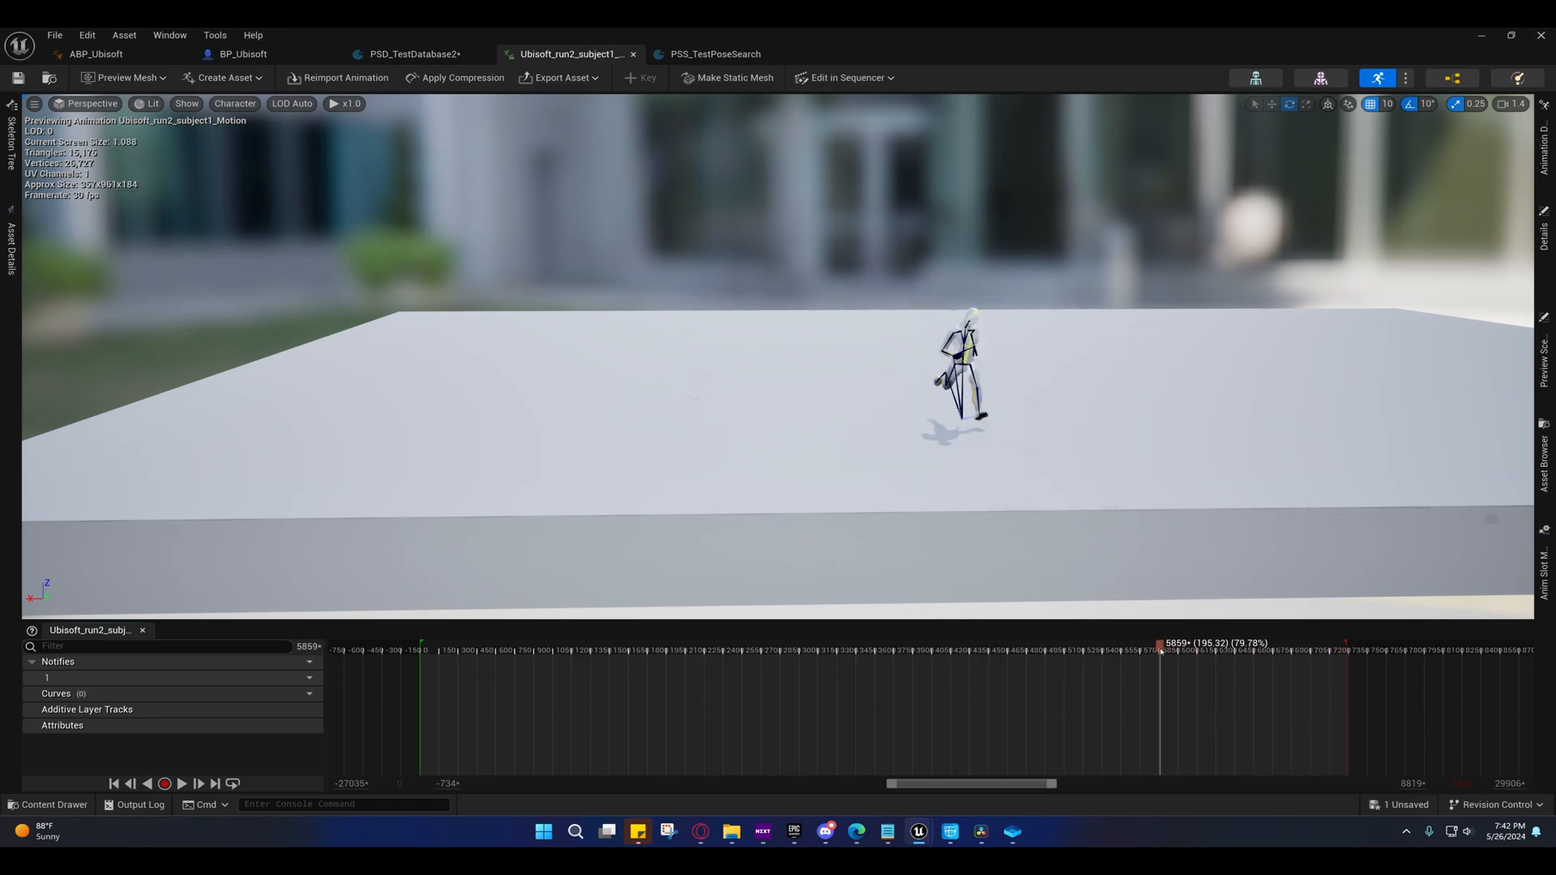
pyautogui.moveTo(1259, 649); pyautogui.dragTo(1306, 659)
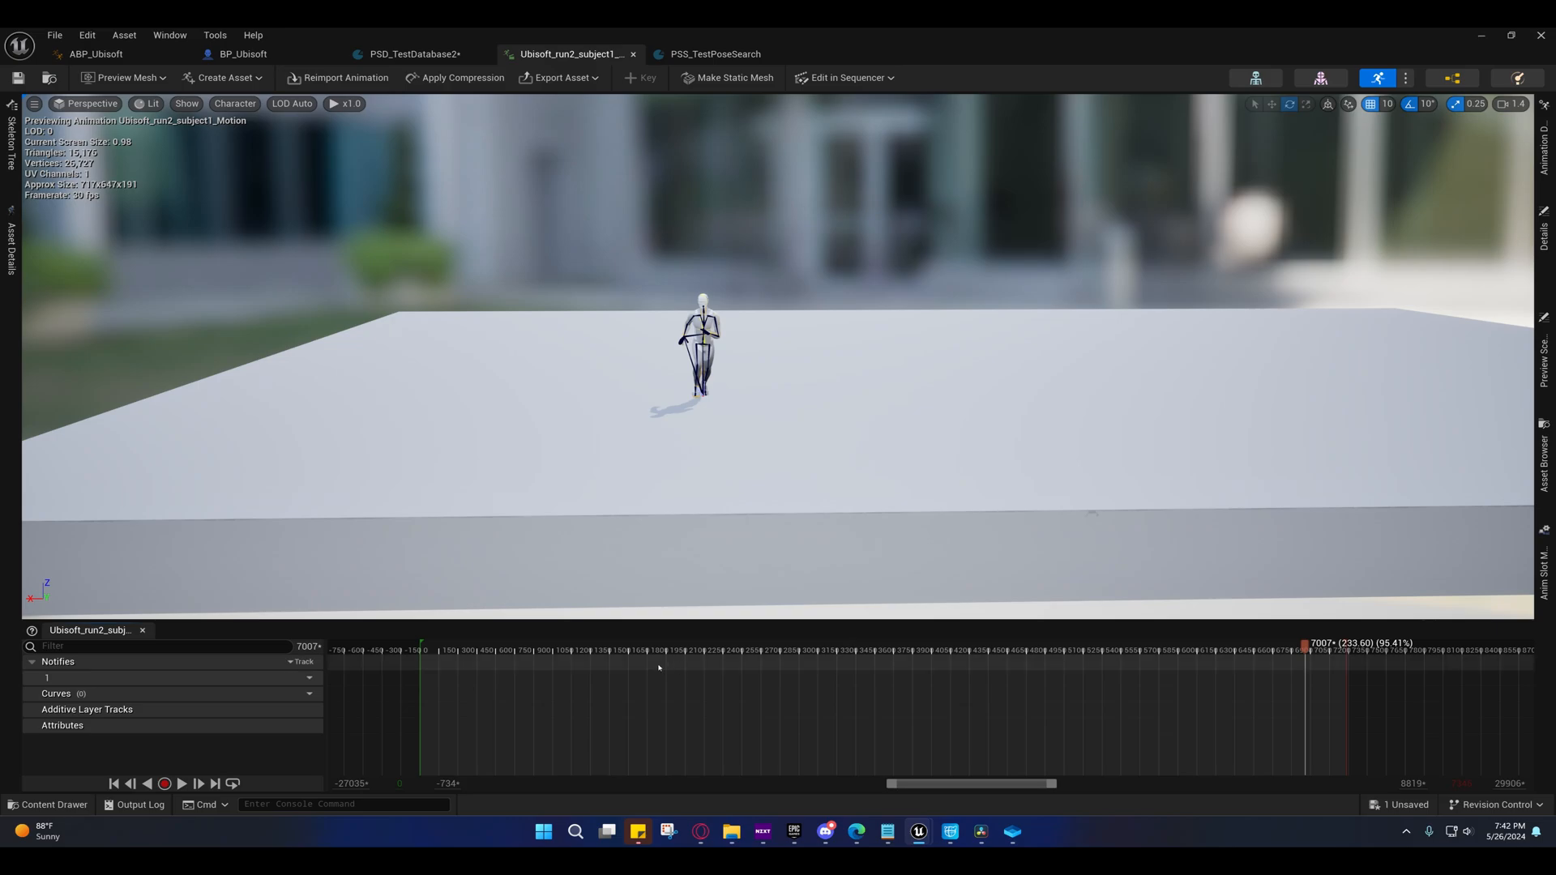
# - Examine the animation's start and its transition into running up to about frame 342, and scrub the full clip to frame 7345
pyautogui.click(620, 650)
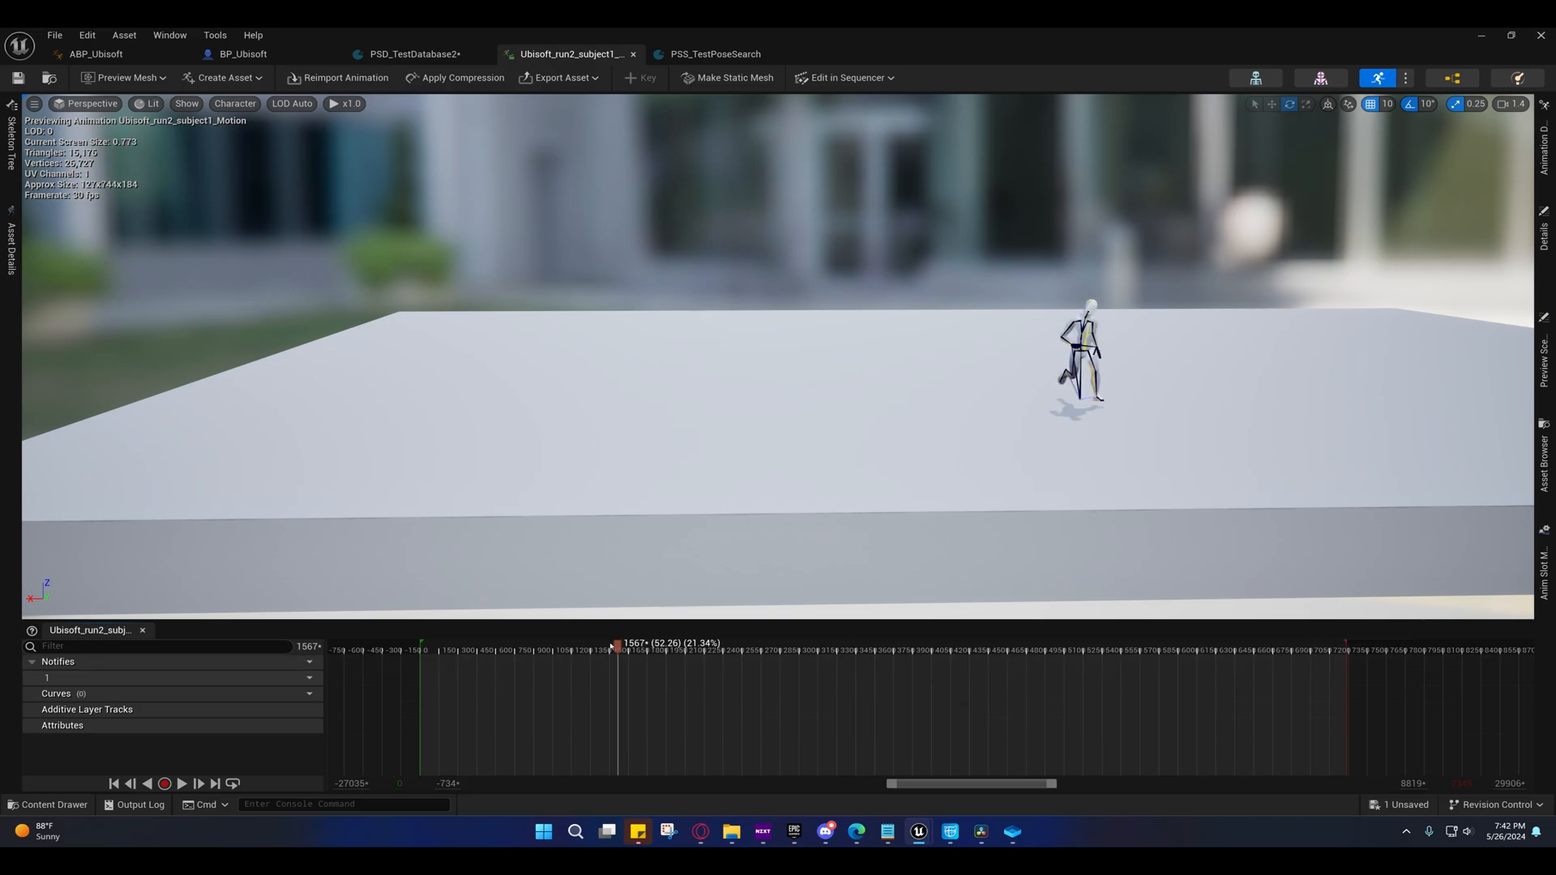
pyautogui.moveTo(611, 646); pyautogui.dragTo(422, 648)
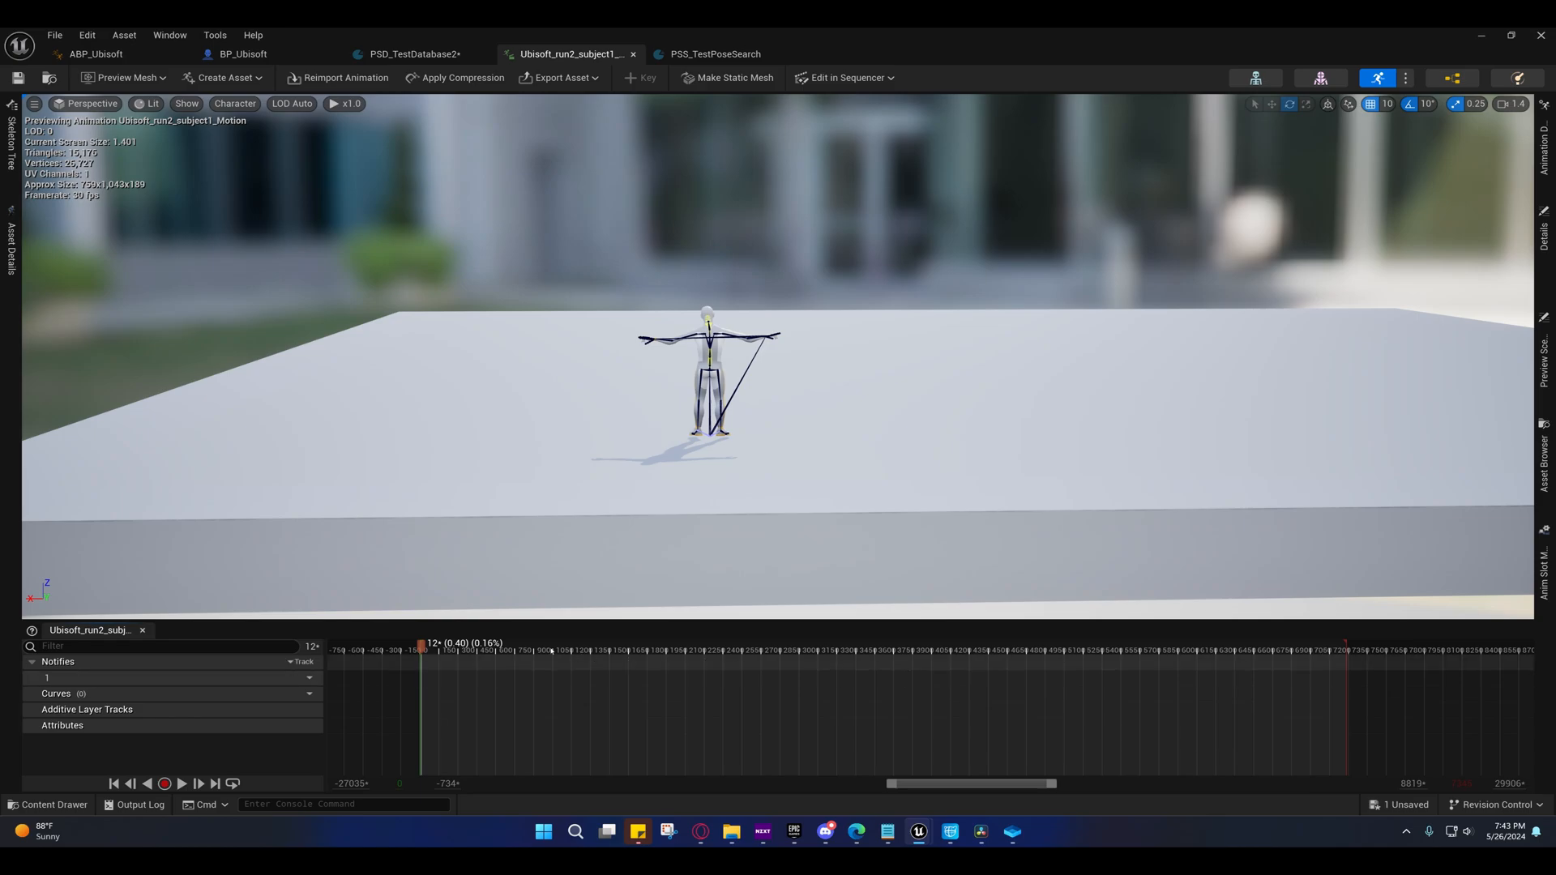
pyautogui.moveTo(440, 644); pyautogui.dragTo(1347, 664)
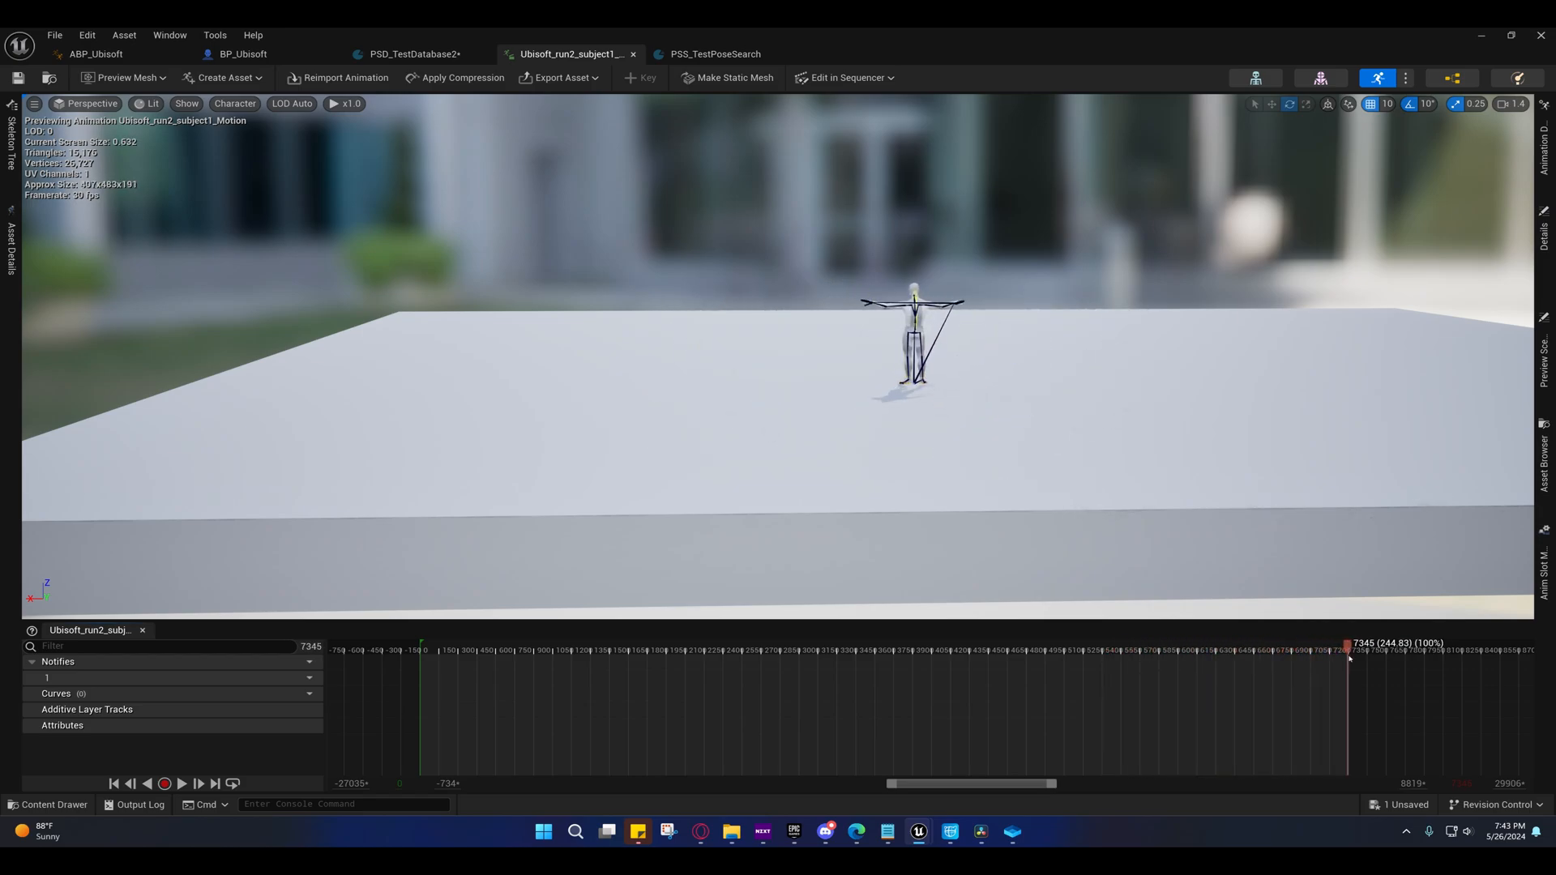
pyautogui.click(430, 663)
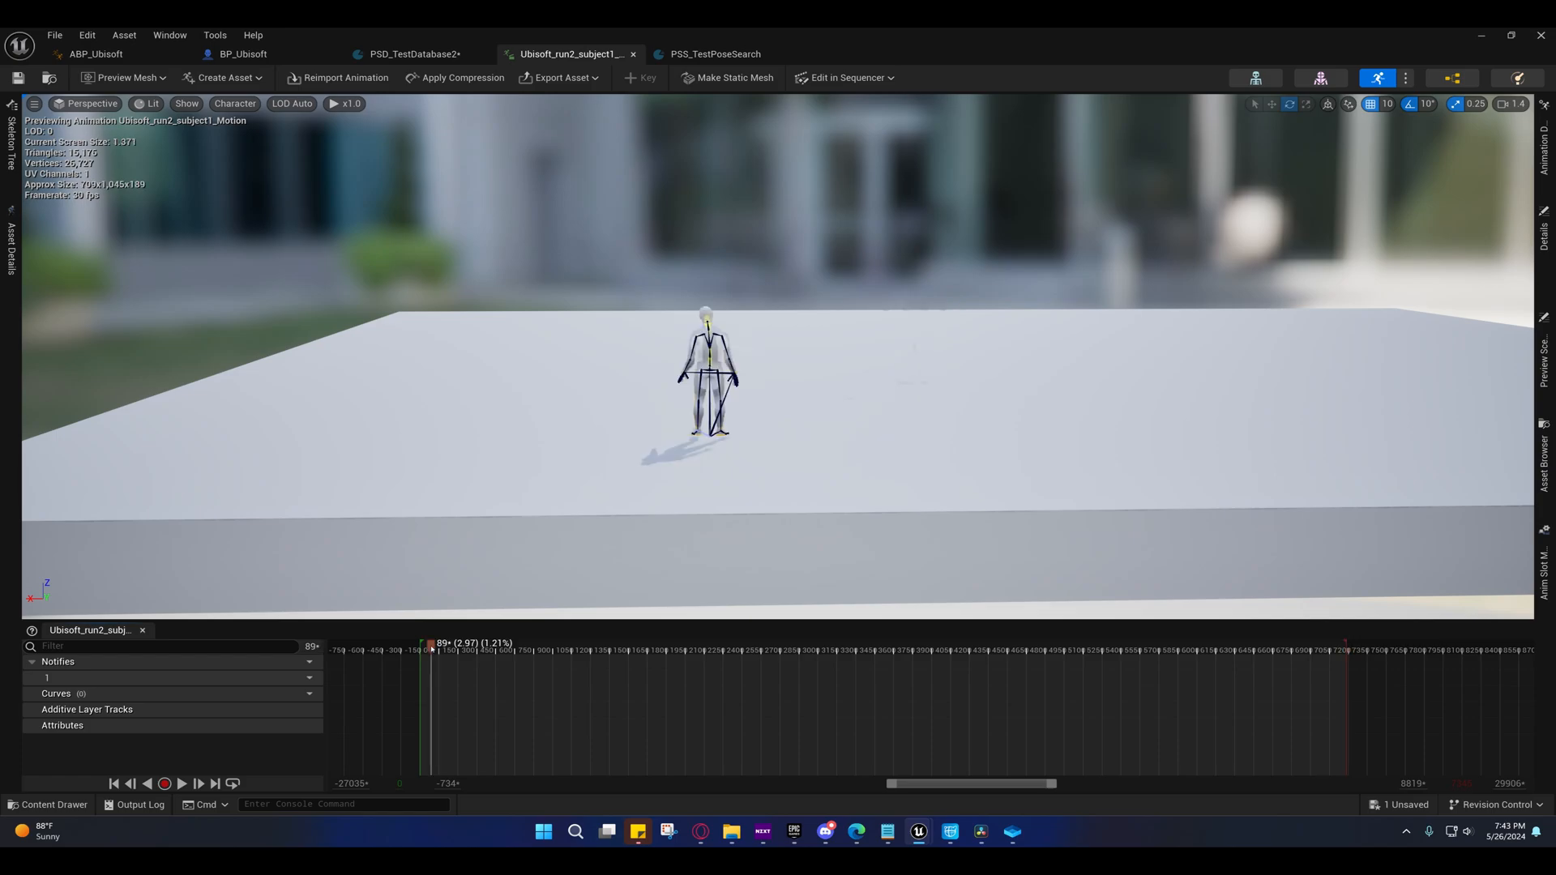
pyautogui.moveTo(425, 650); pyautogui.dragTo(463, 663)
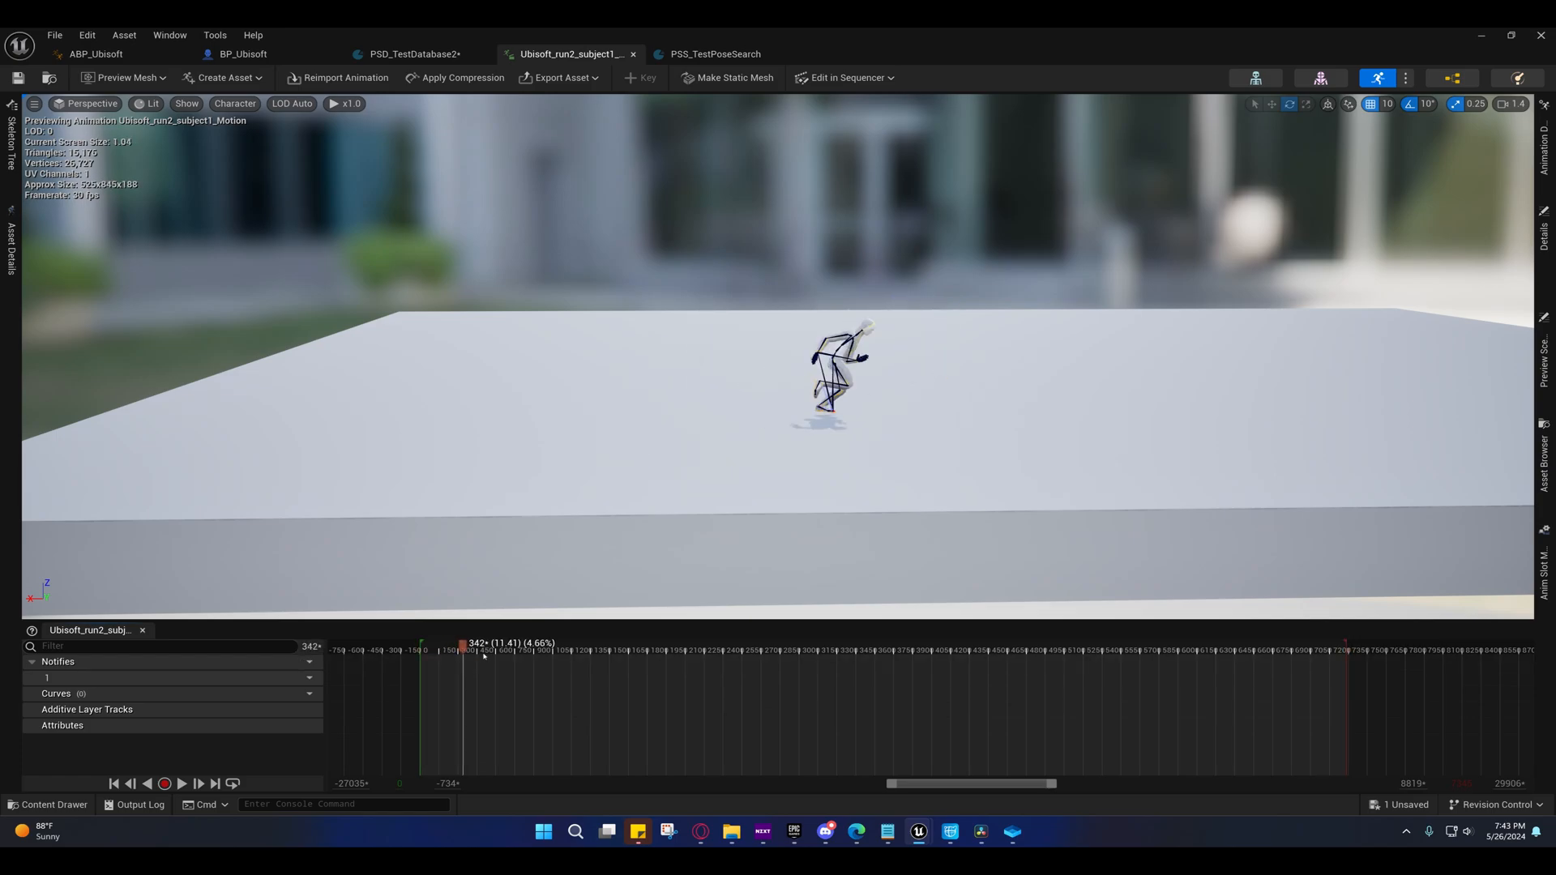
pyautogui.moveTo(470, 649); pyautogui.dragTo(436, 654)
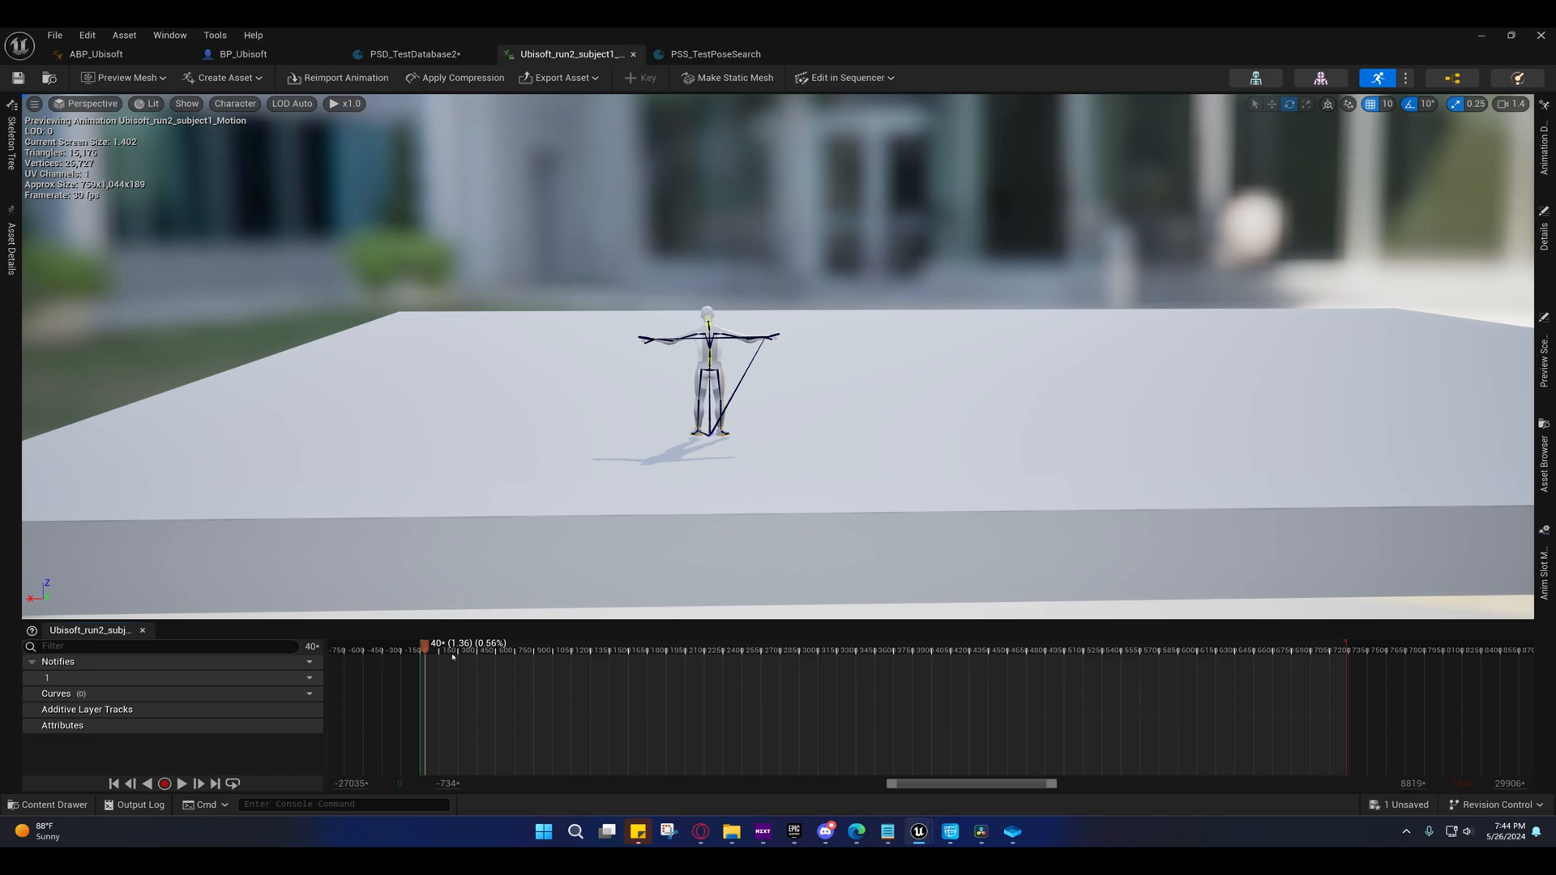
pyautogui.moveTo(438, 650); pyautogui.dragTo(1349, 653)
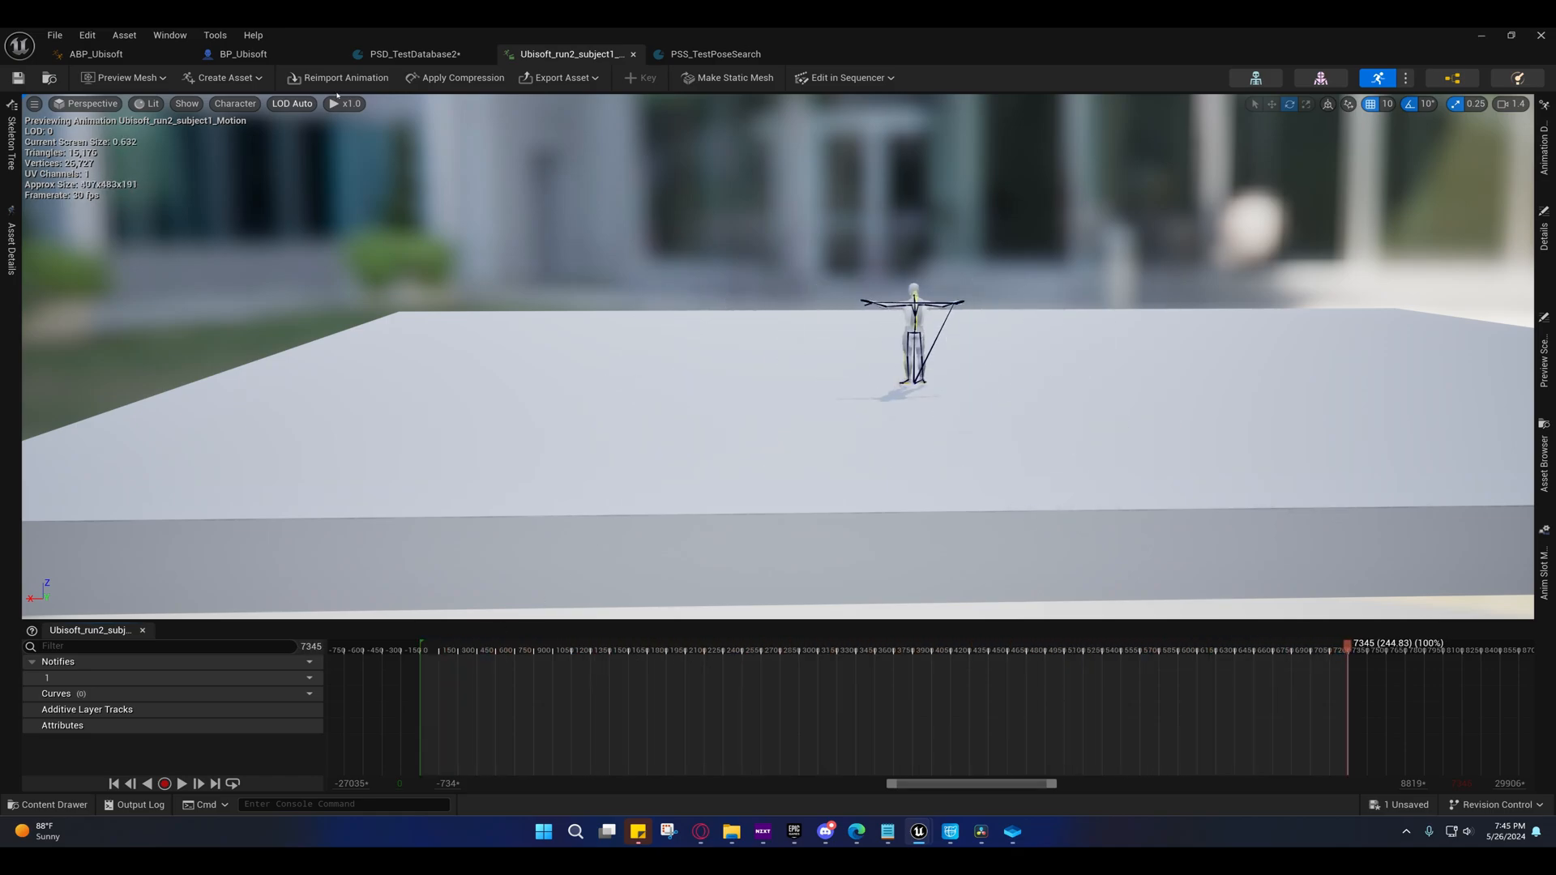
# - Scrub Ubisoft_run2_subject1_Motion from near its start to about frame 1449 to examine the running motion
pyautogui.click(413, 53)
pyautogui.moveTo(446, 659); pyautogui.dragTo(604, 673)
# - Switch to the Opera browser and open the bookmarked MoGen — MOTORICA page in a new tab
pyautogui.moveTo(701, 831)
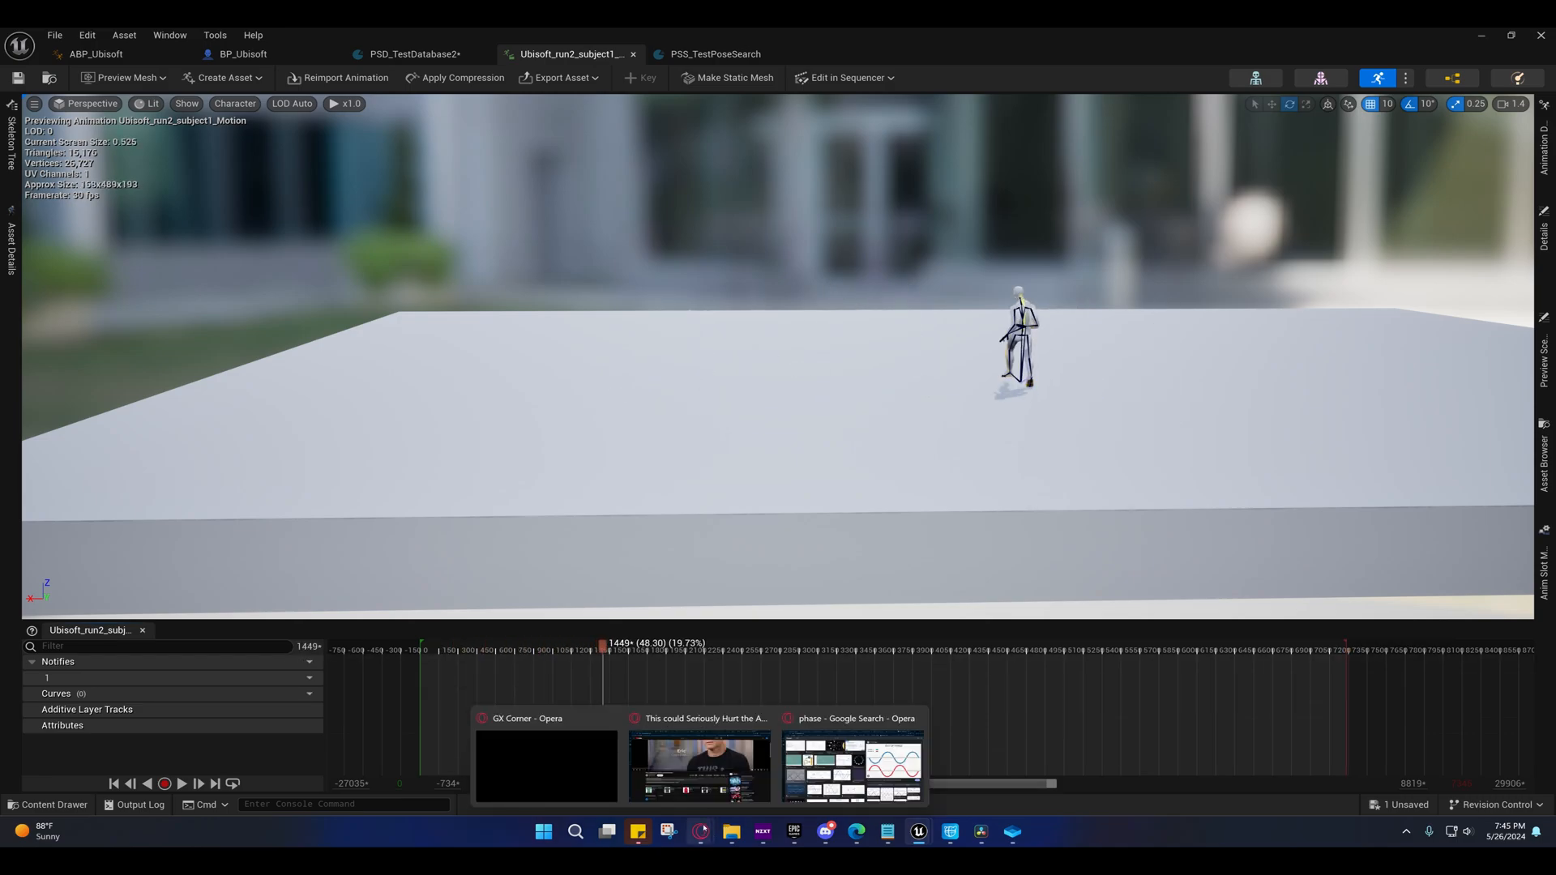
pyautogui.click(853, 766)
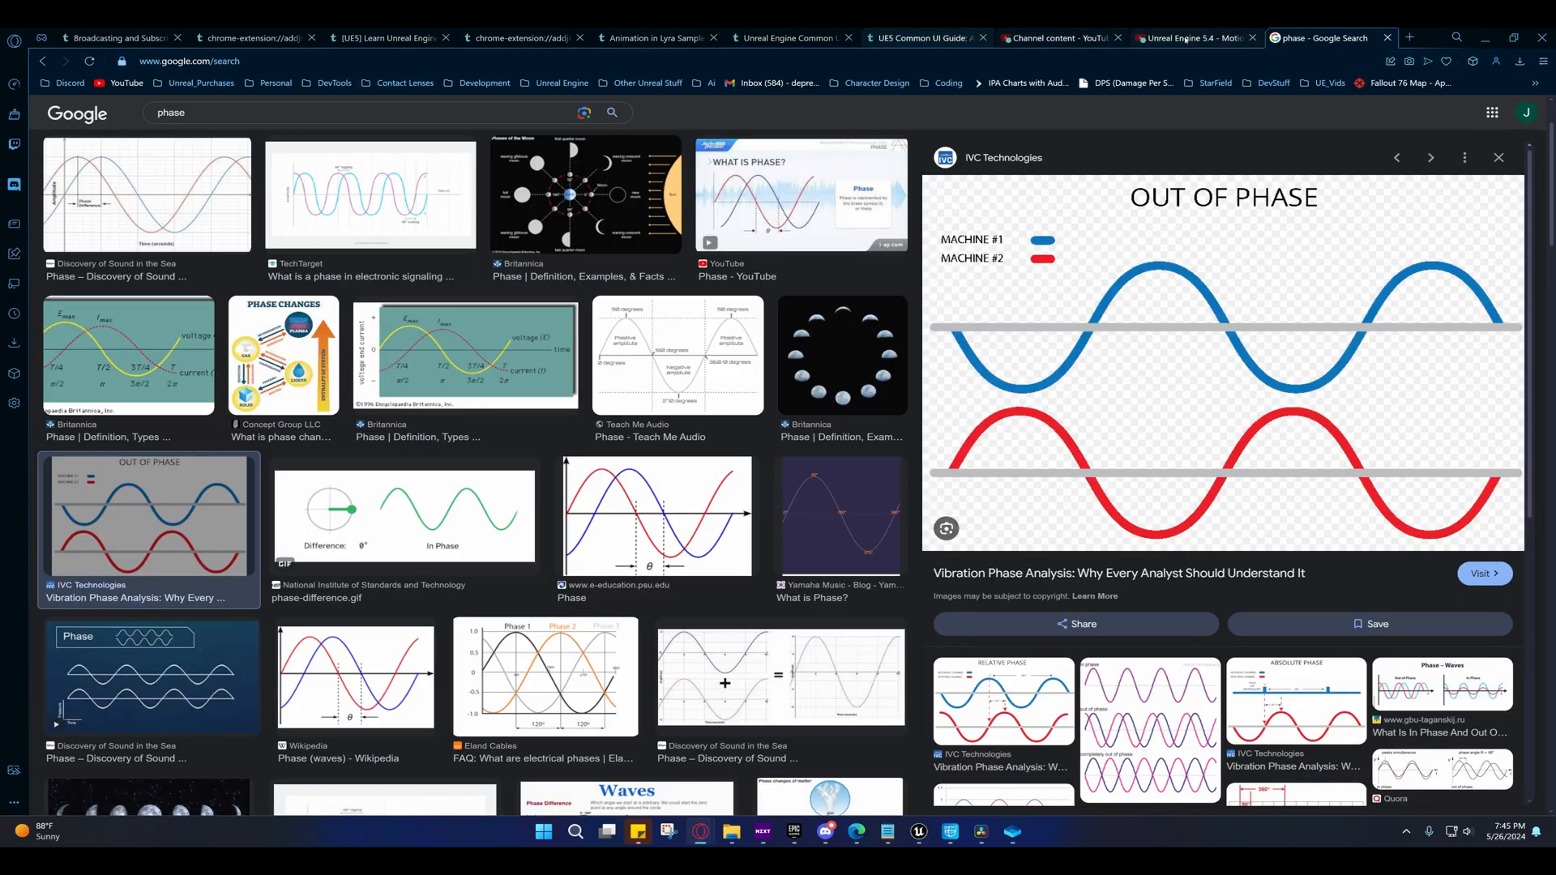
pyautogui.click(1409, 37)
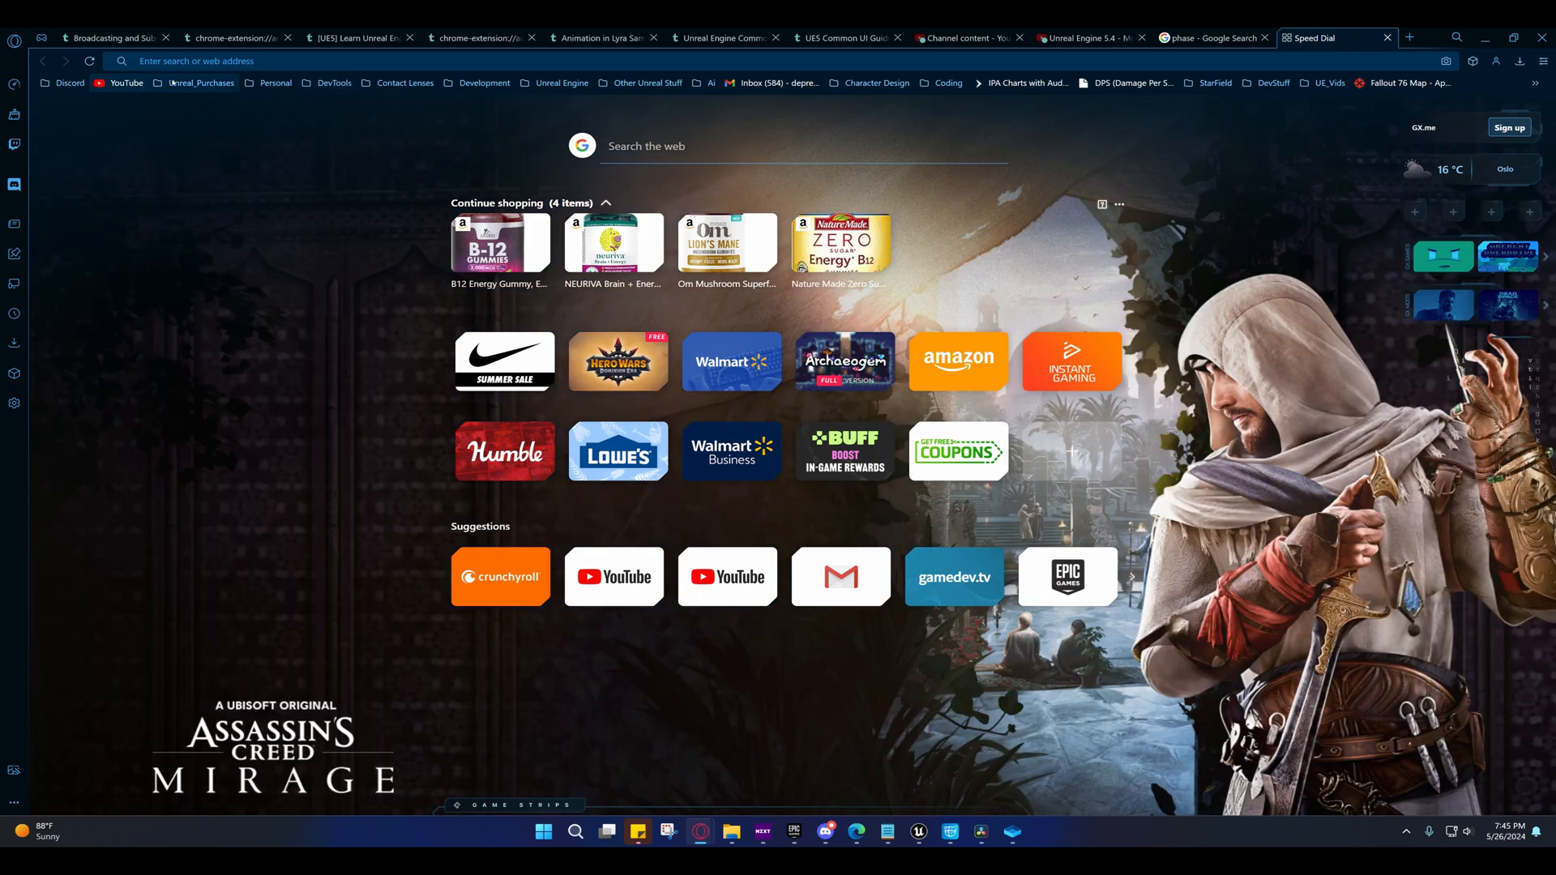
pyautogui.click(174, 82)
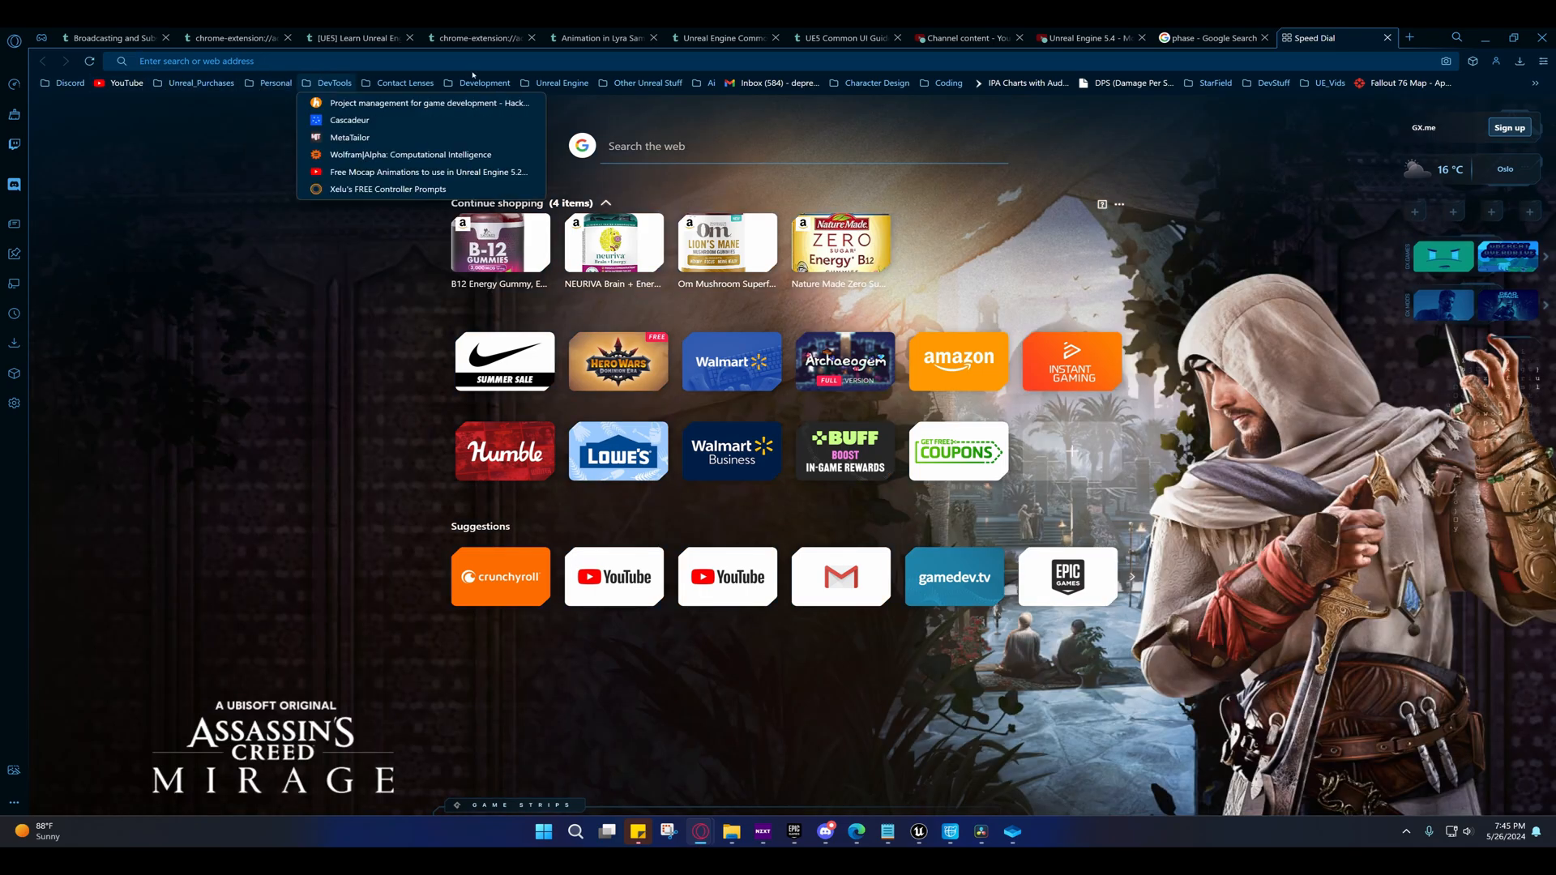
pyautogui.moveTo(649, 84)
pyautogui.moveTo(562, 83)
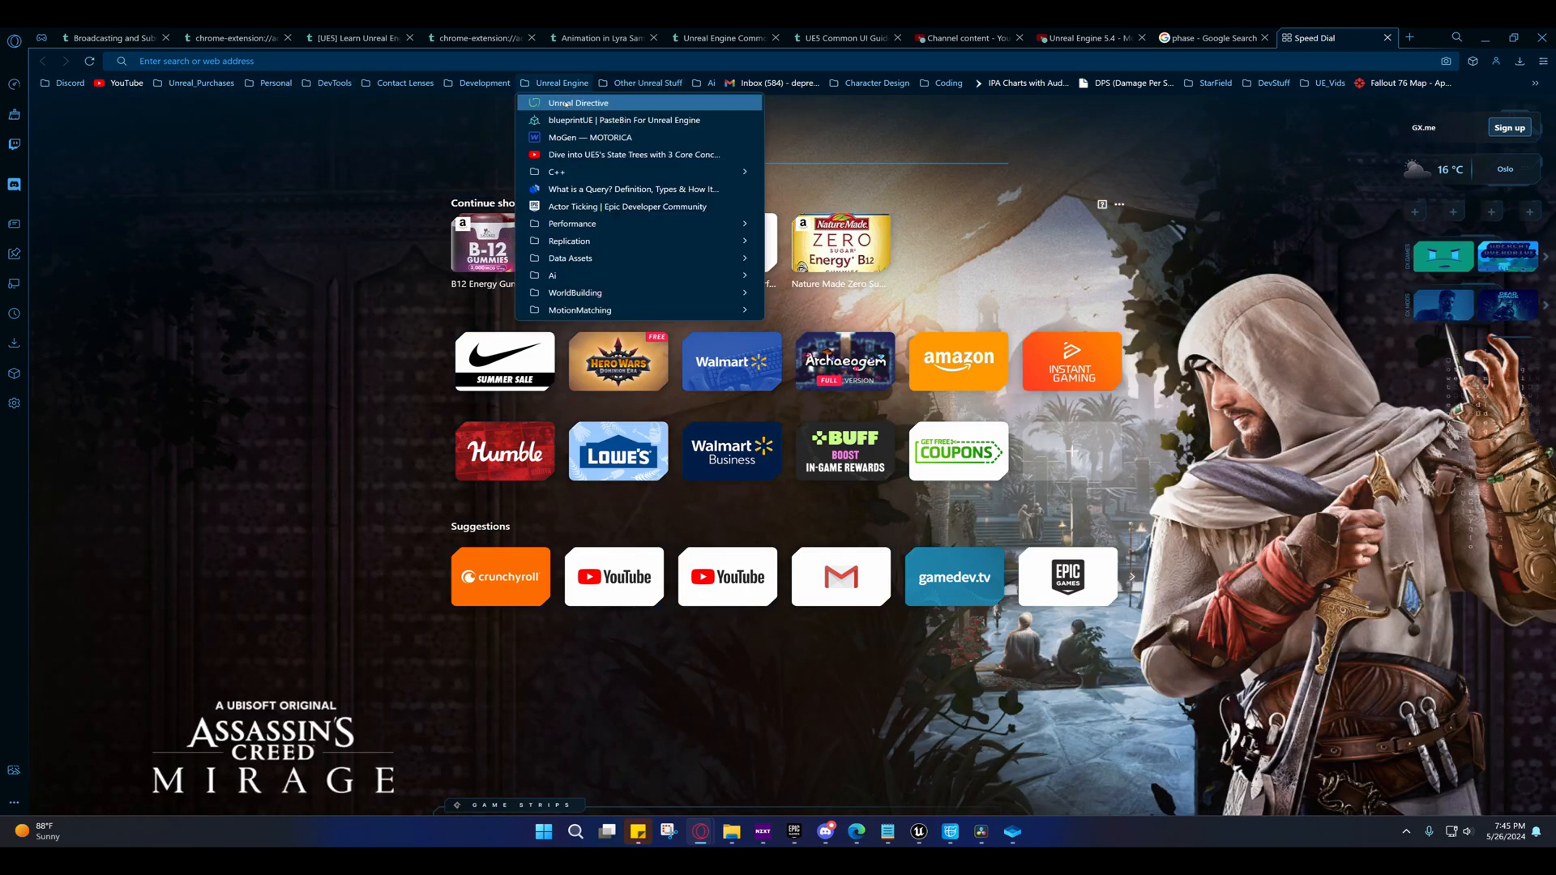
pyautogui.click(578, 138)
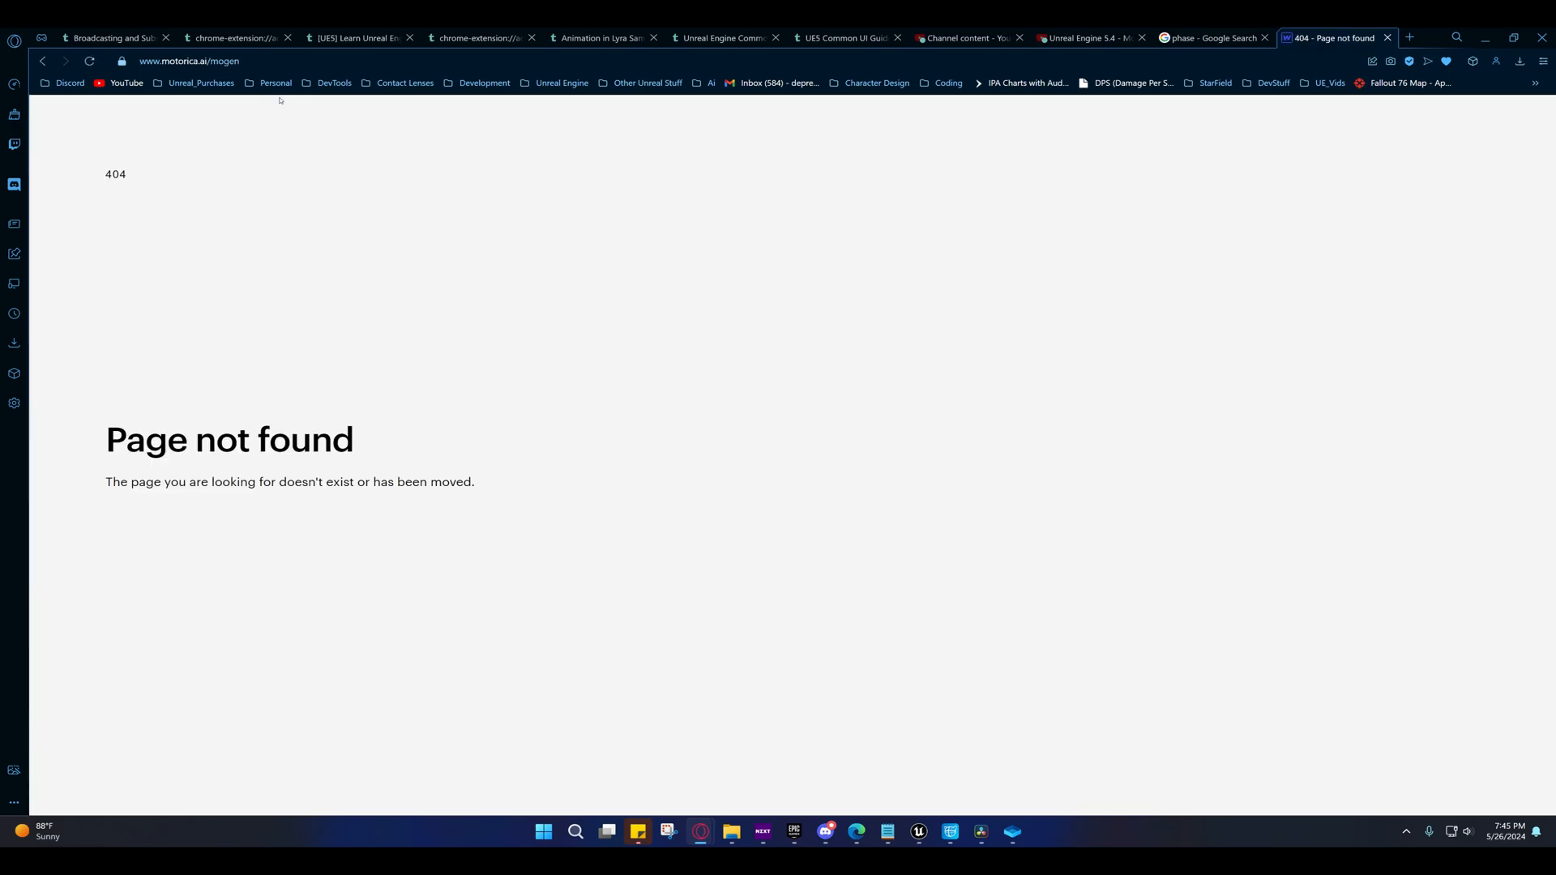
pyautogui.moveTo(210, 61); pyautogui.dragTo(522, 60)
pyautogui.press('BackSpace')
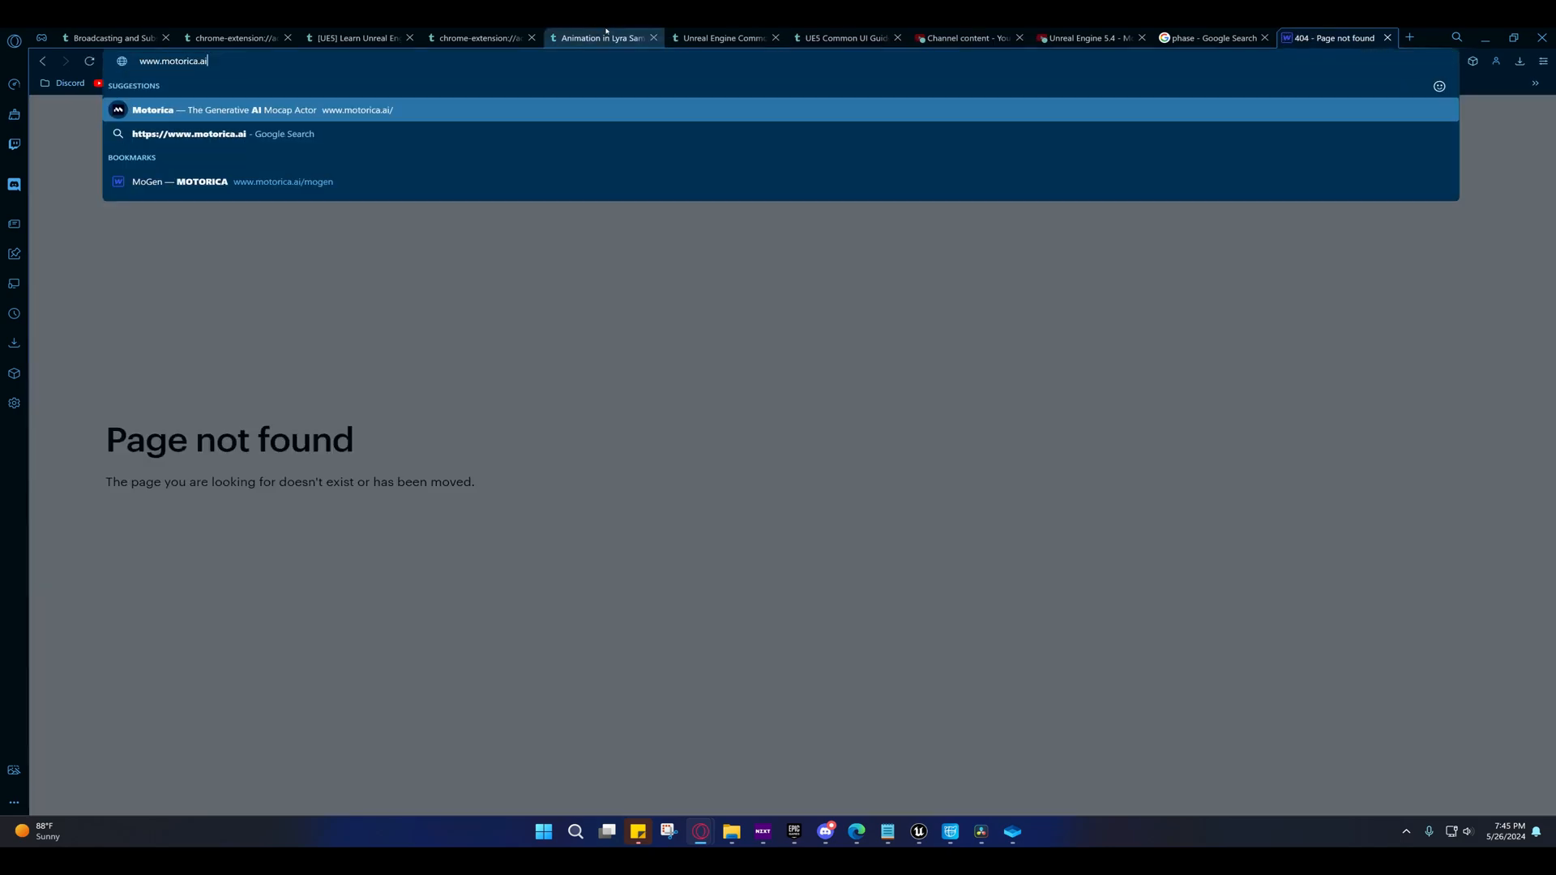
pyautogui.press('Return')
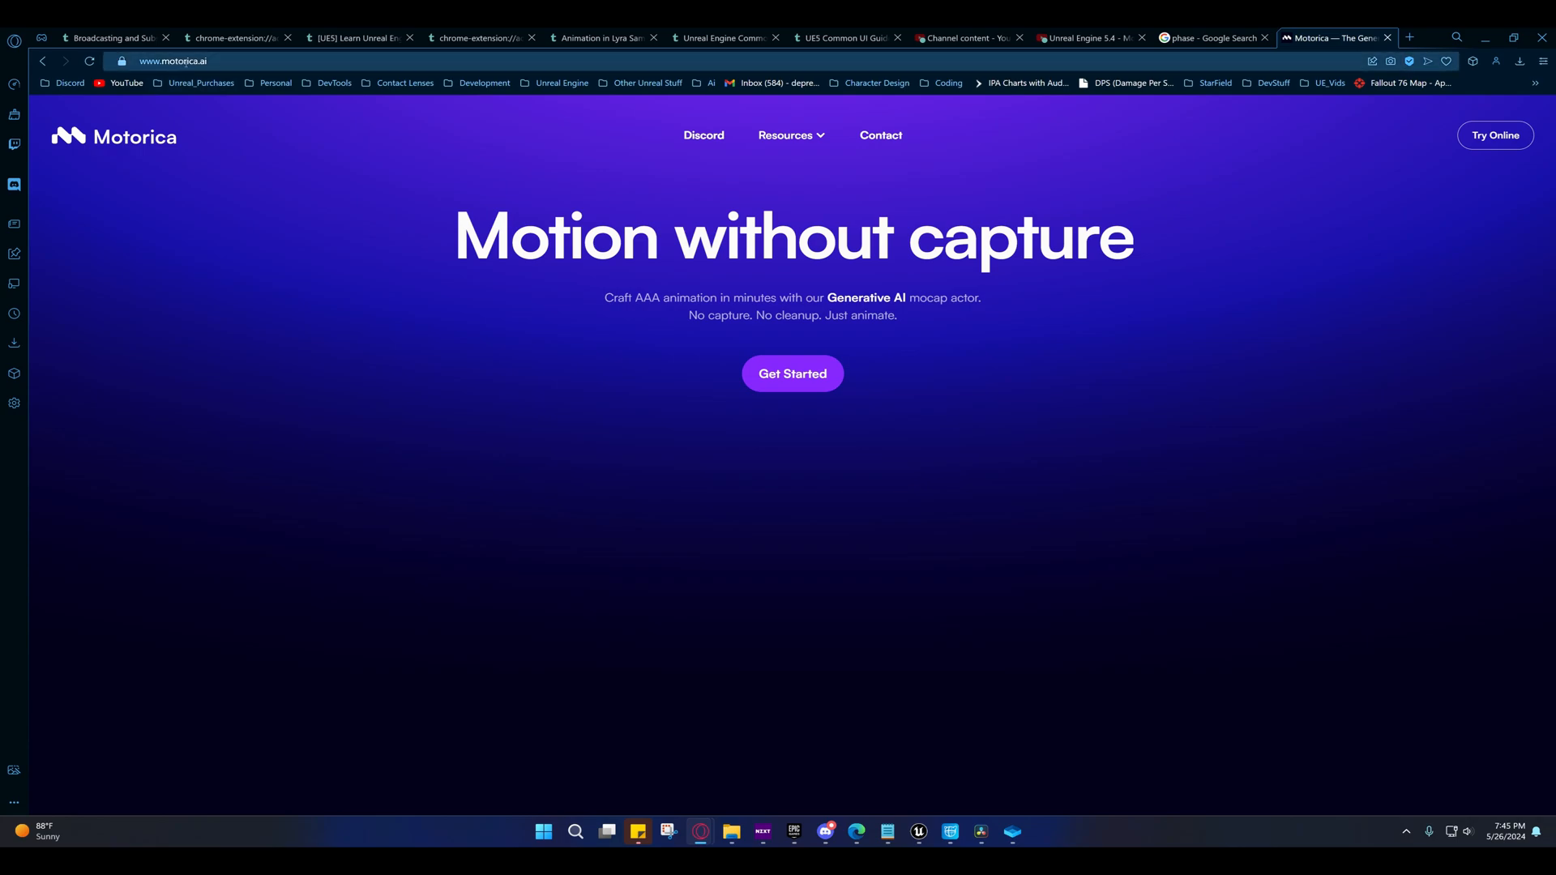
pyautogui.moveTo(788, 135)
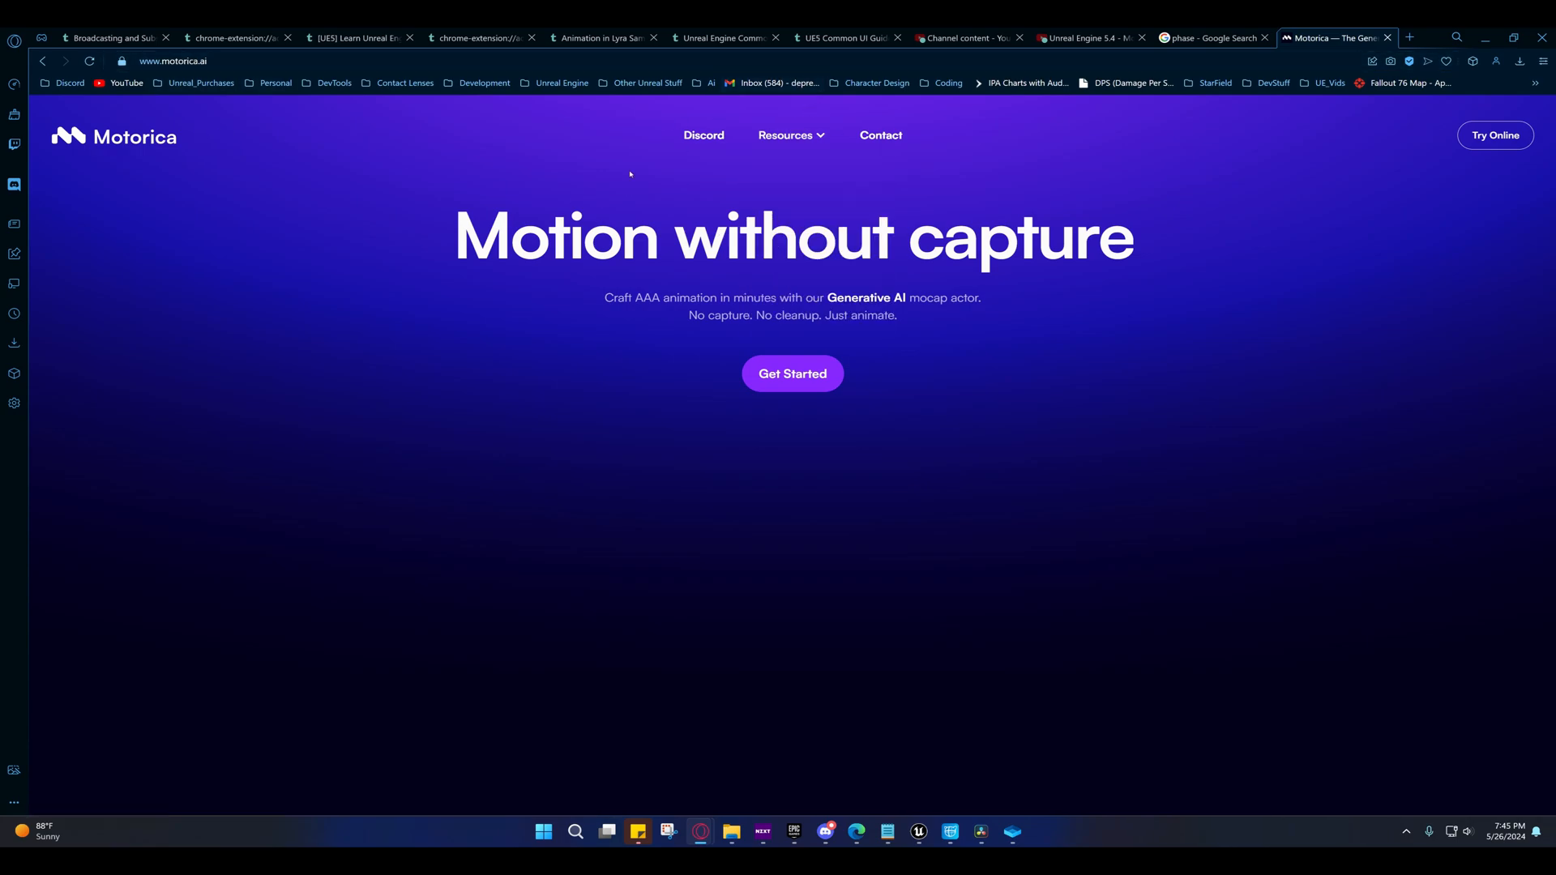
# - Return to Ubisoft_run2_subject1_Motion in Unreal Editor and scrub the clip back to about frame 1137
pyautogui.moveTo(919, 831)
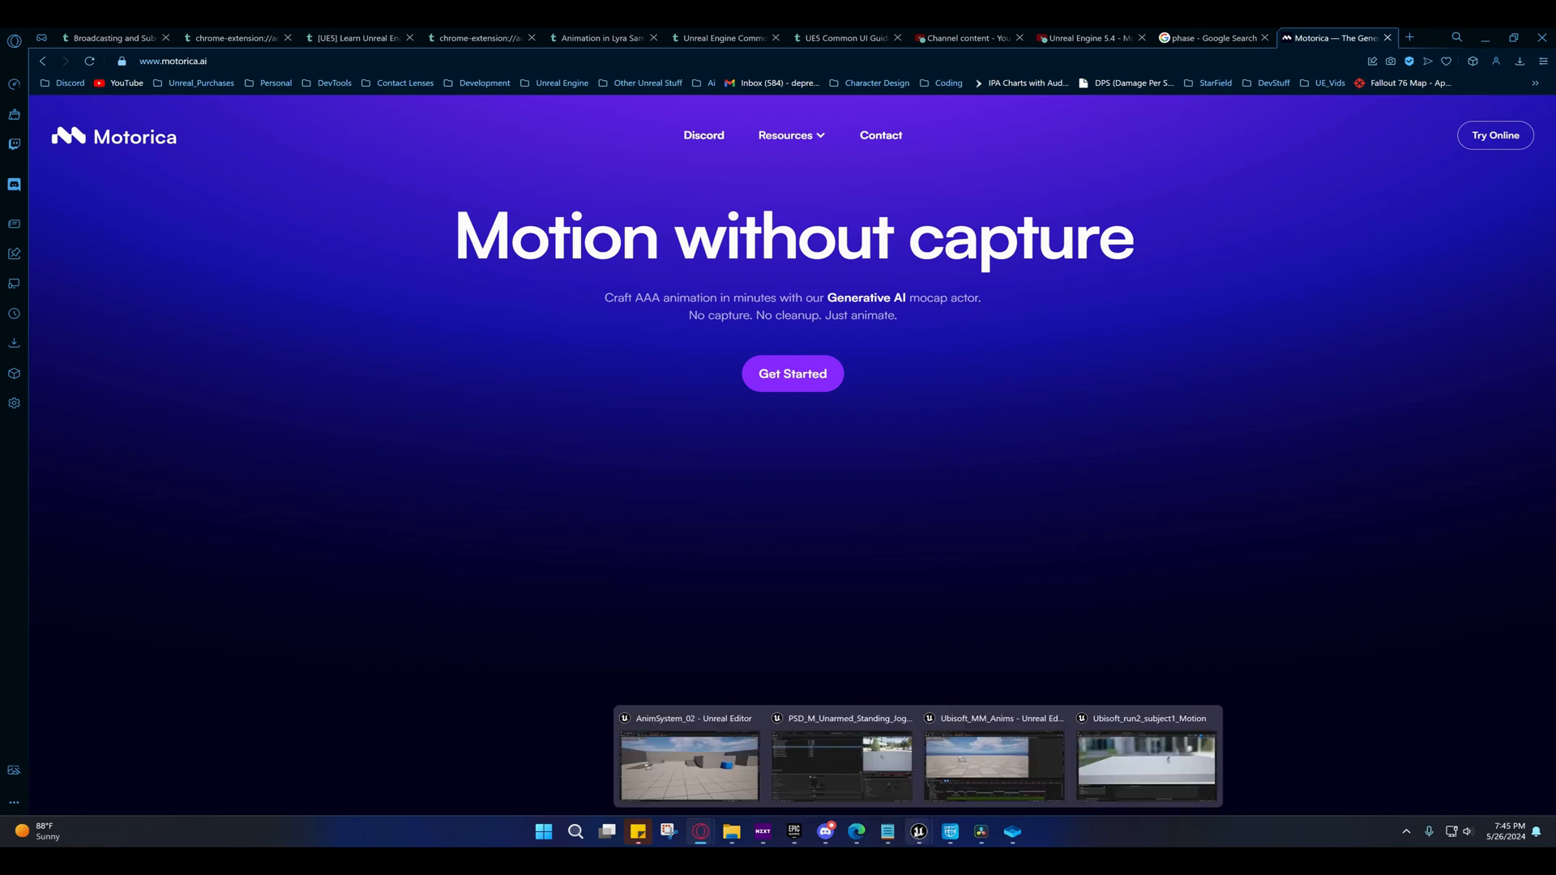
pyautogui.click(1145, 762)
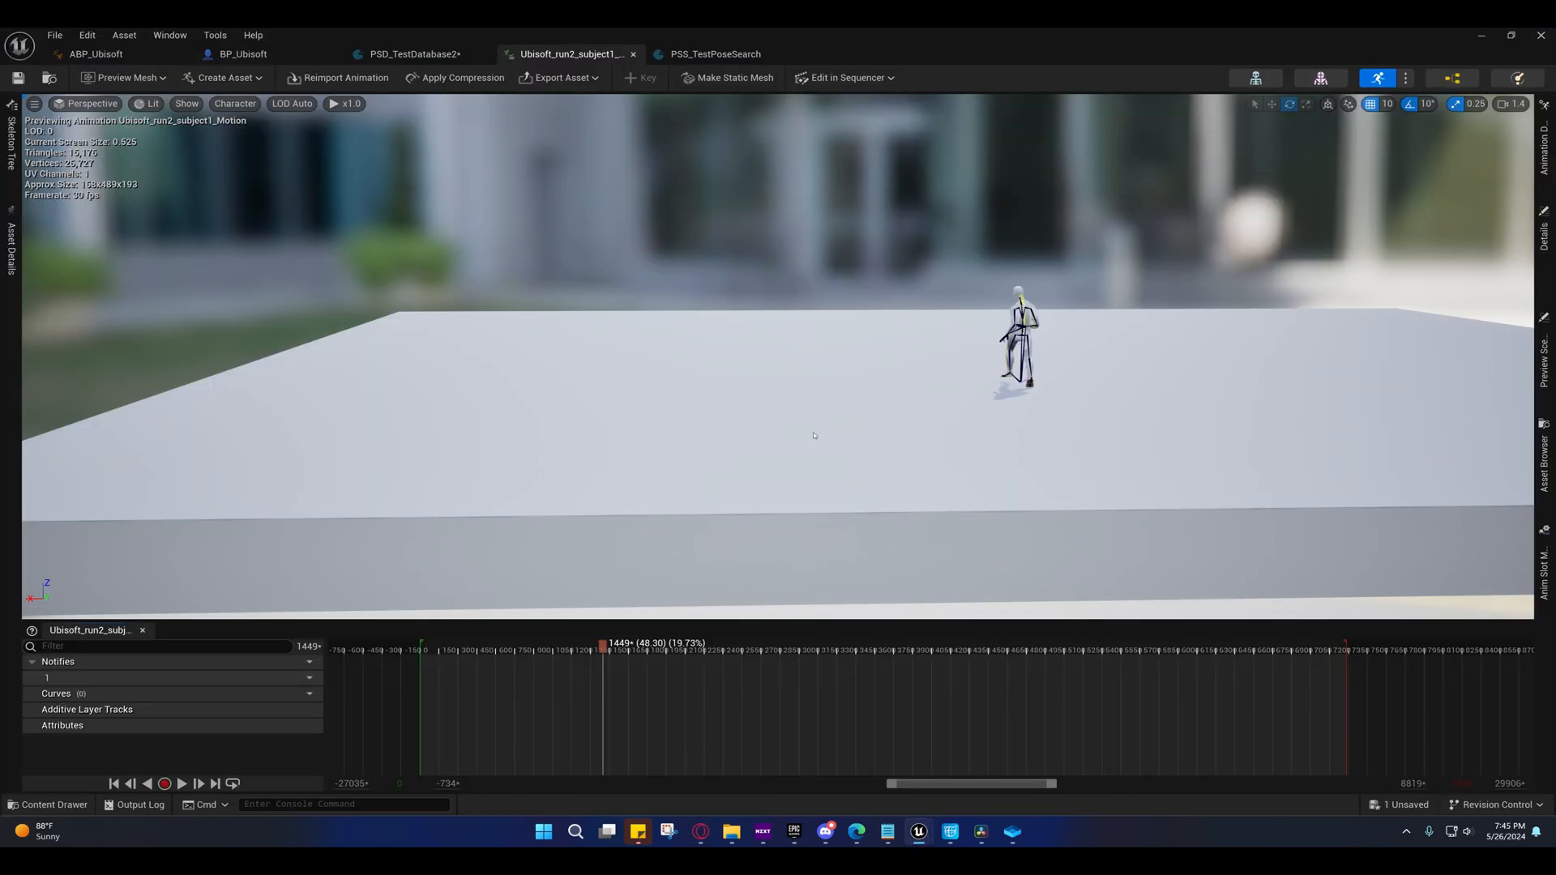
pyautogui.moveTo(602, 646); pyautogui.dragTo(564, 604)
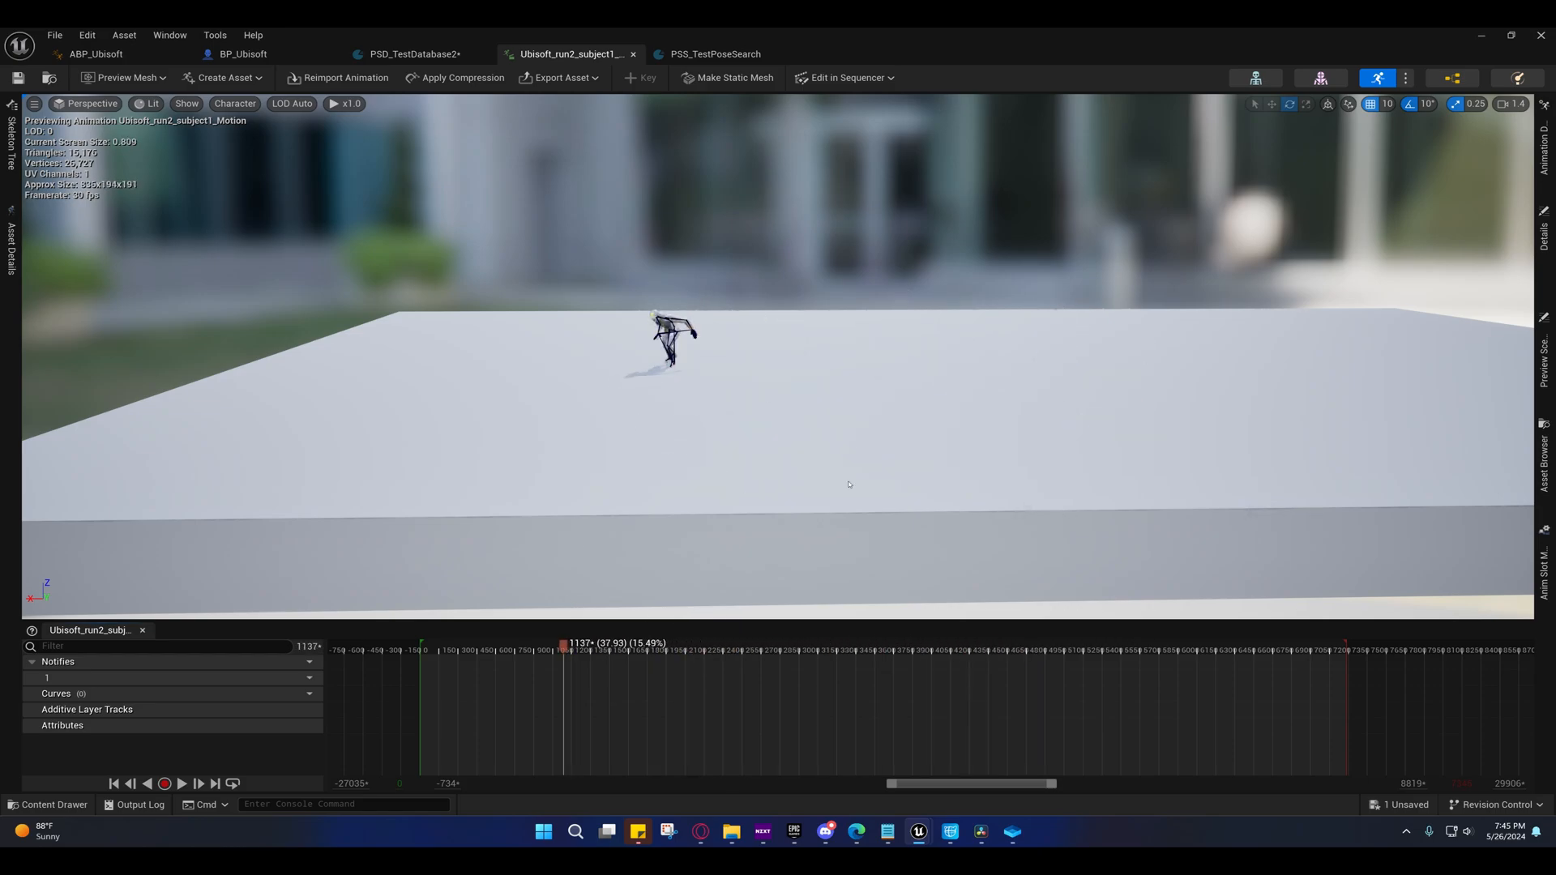
# - Examine the ABP_Ubisoft AnimGraph's node chain and the settings of its Motion Matching node
pyautogui.click(119, 57)
pyautogui.moveTo(431, 338); pyautogui.dragTo(831, 445, button='right')
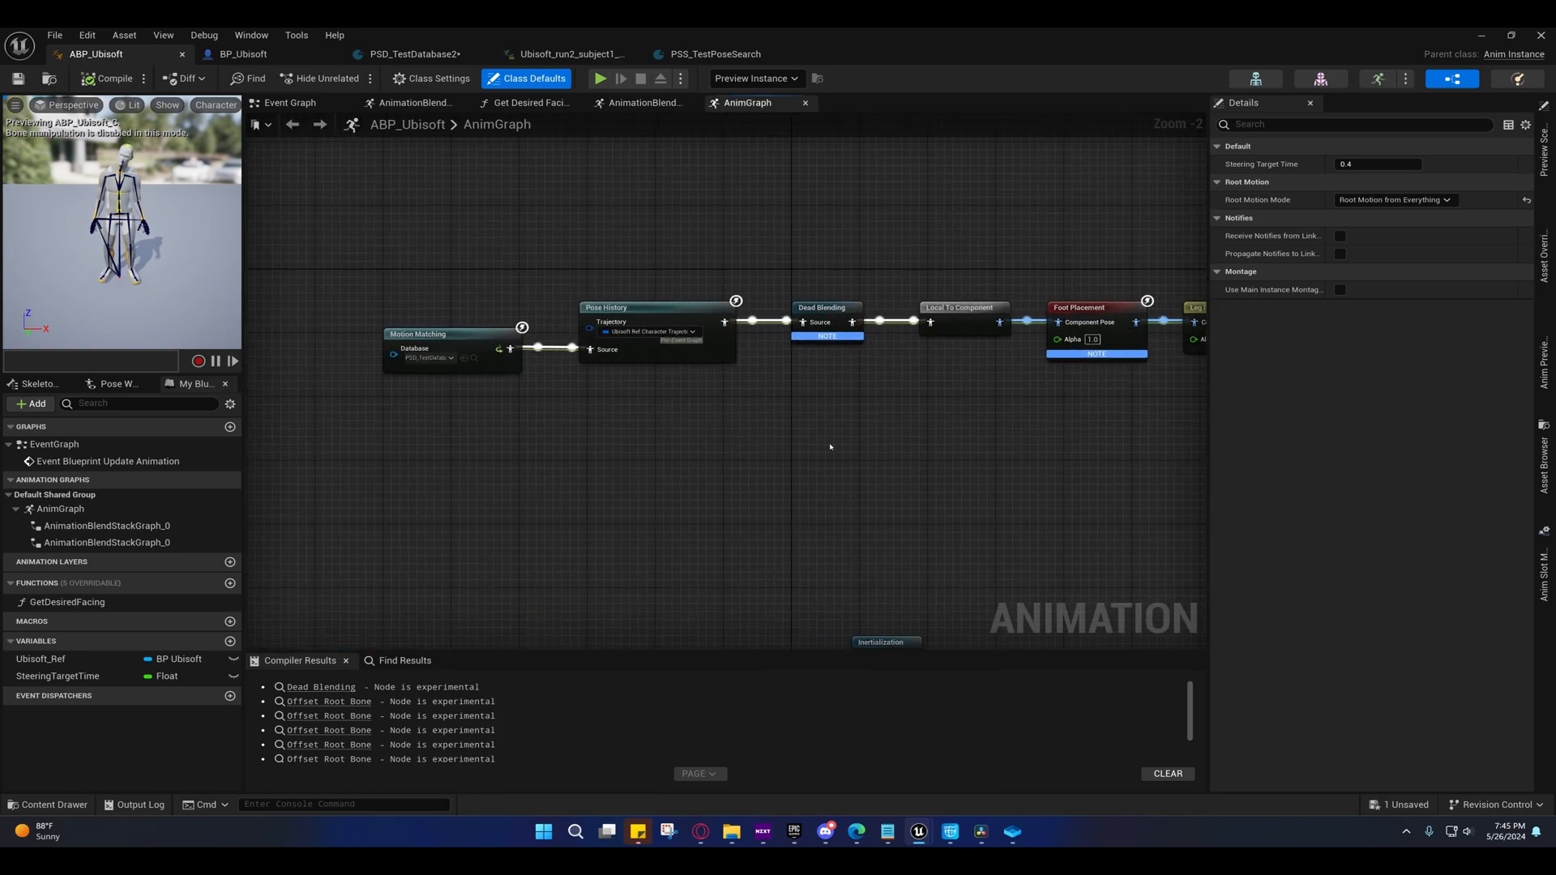
pyautogui.moveTo(625, 465); pyautogui.dragTo(490, 416, button='right')
pyautogui.click(410, 356)
pyautogui.moveTo(392, 392); pyautogui.dragTo(502, 416, button='right')
# - Configure TestMap's play session to run as a listen server with 2 players
pyautogui.click(1481, 36)
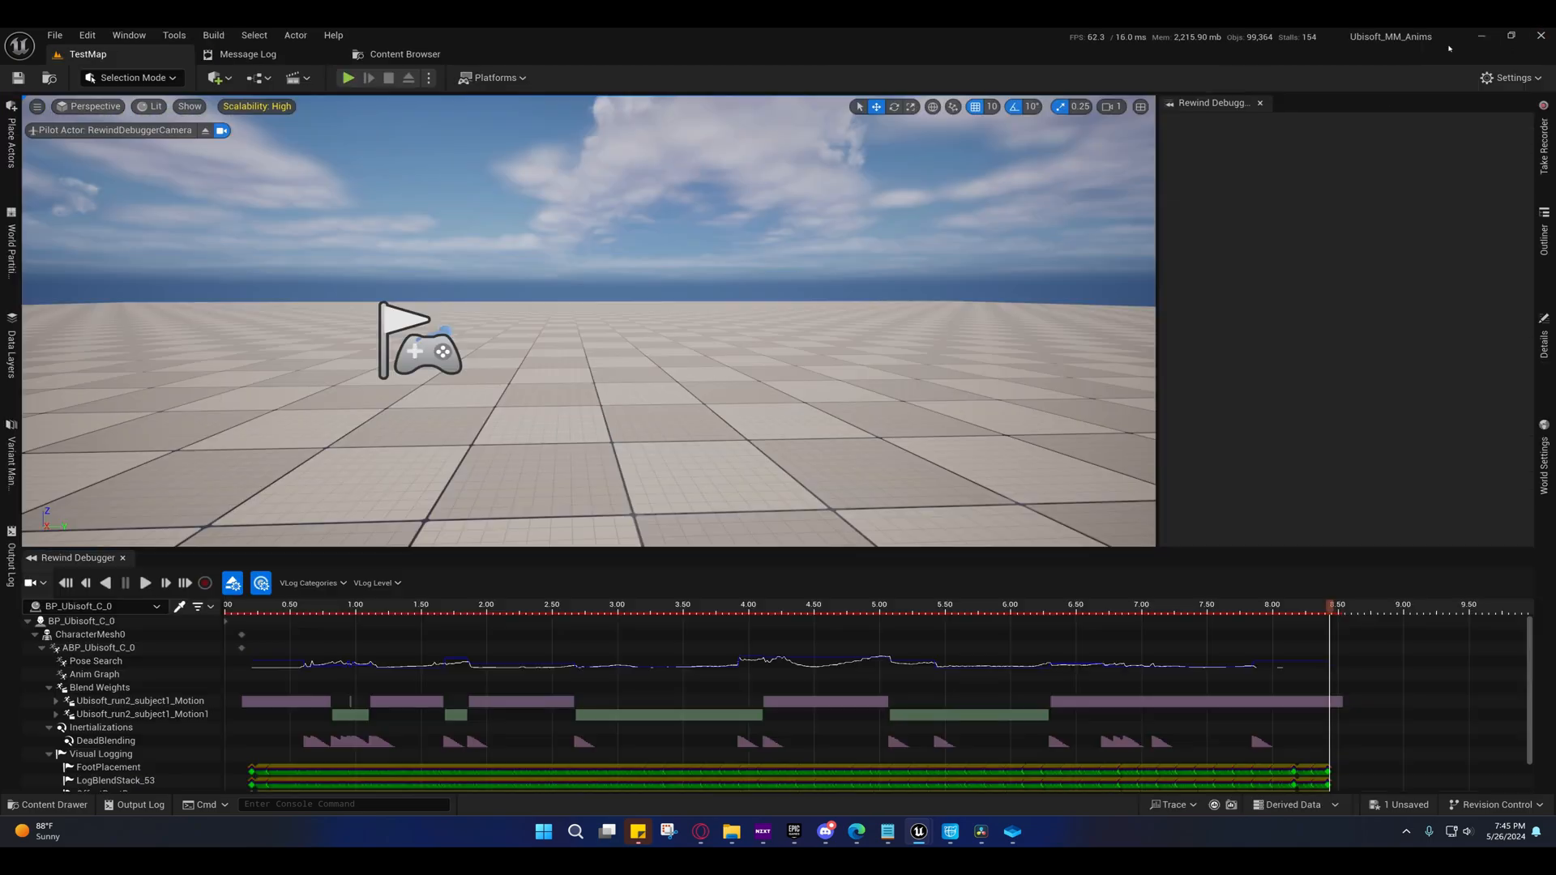
pyautogui.click(348, 78)
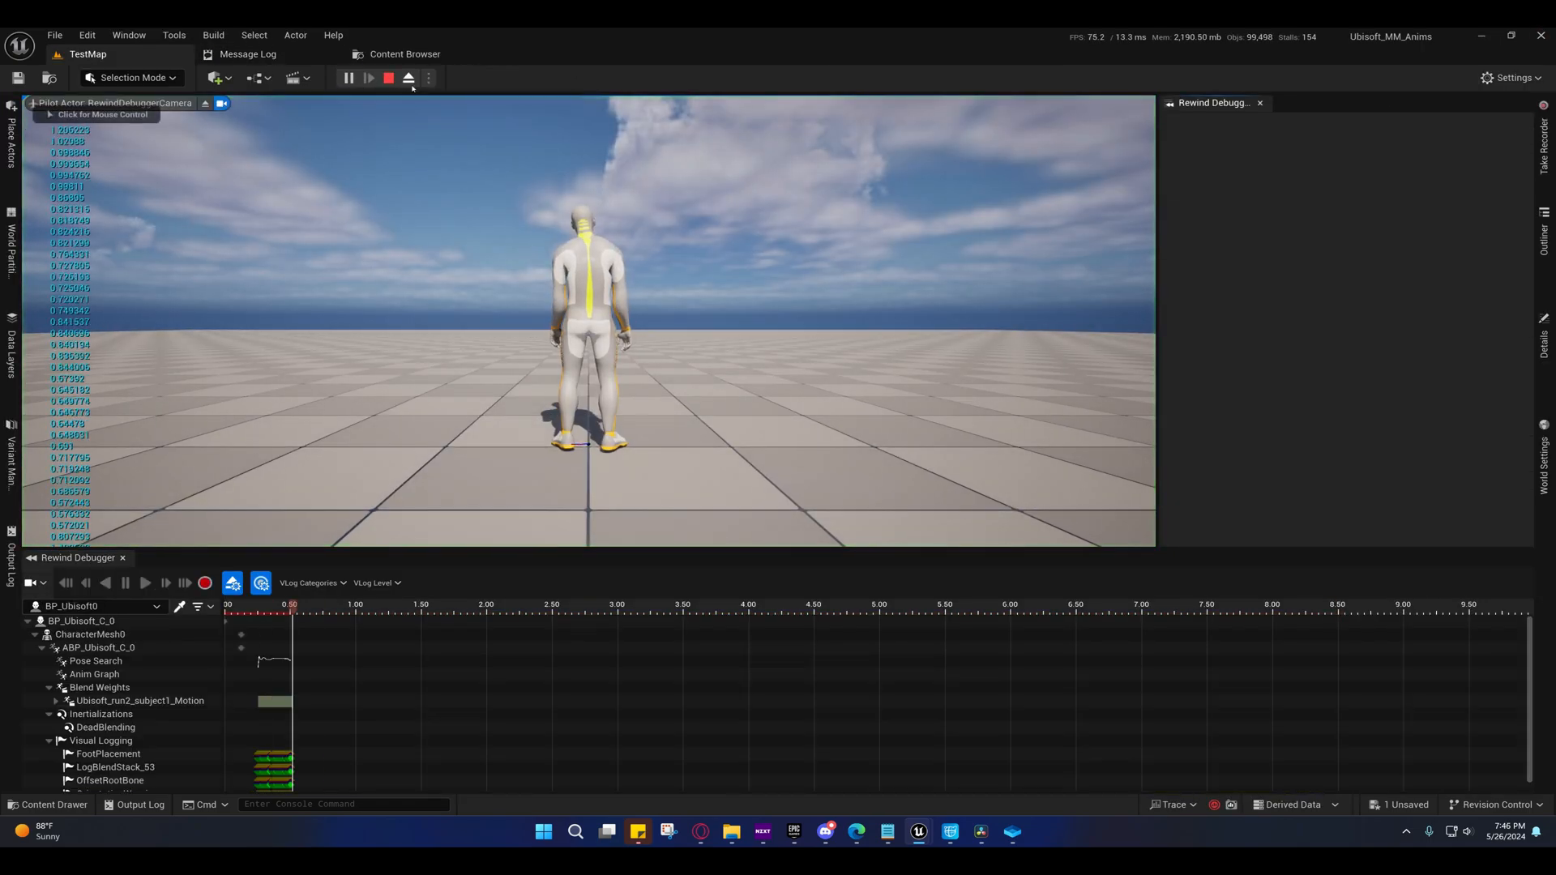
pyautogui.click(389, 78)
pyautogui.moveTo(608, 369)
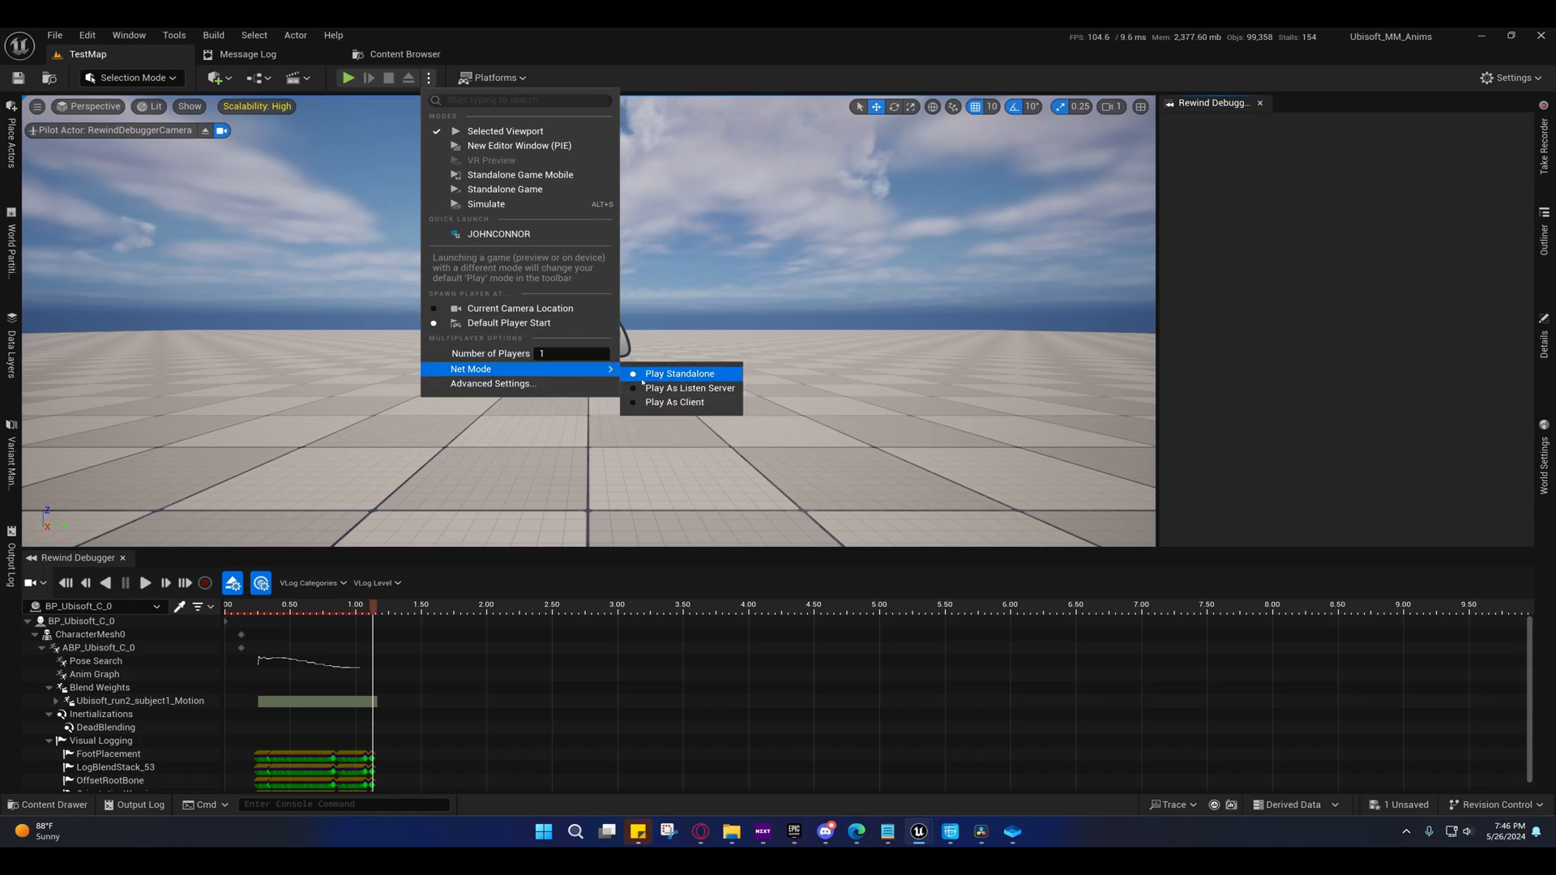
pyautogui.click(649, 387)
pyautogui.click(430, 77)
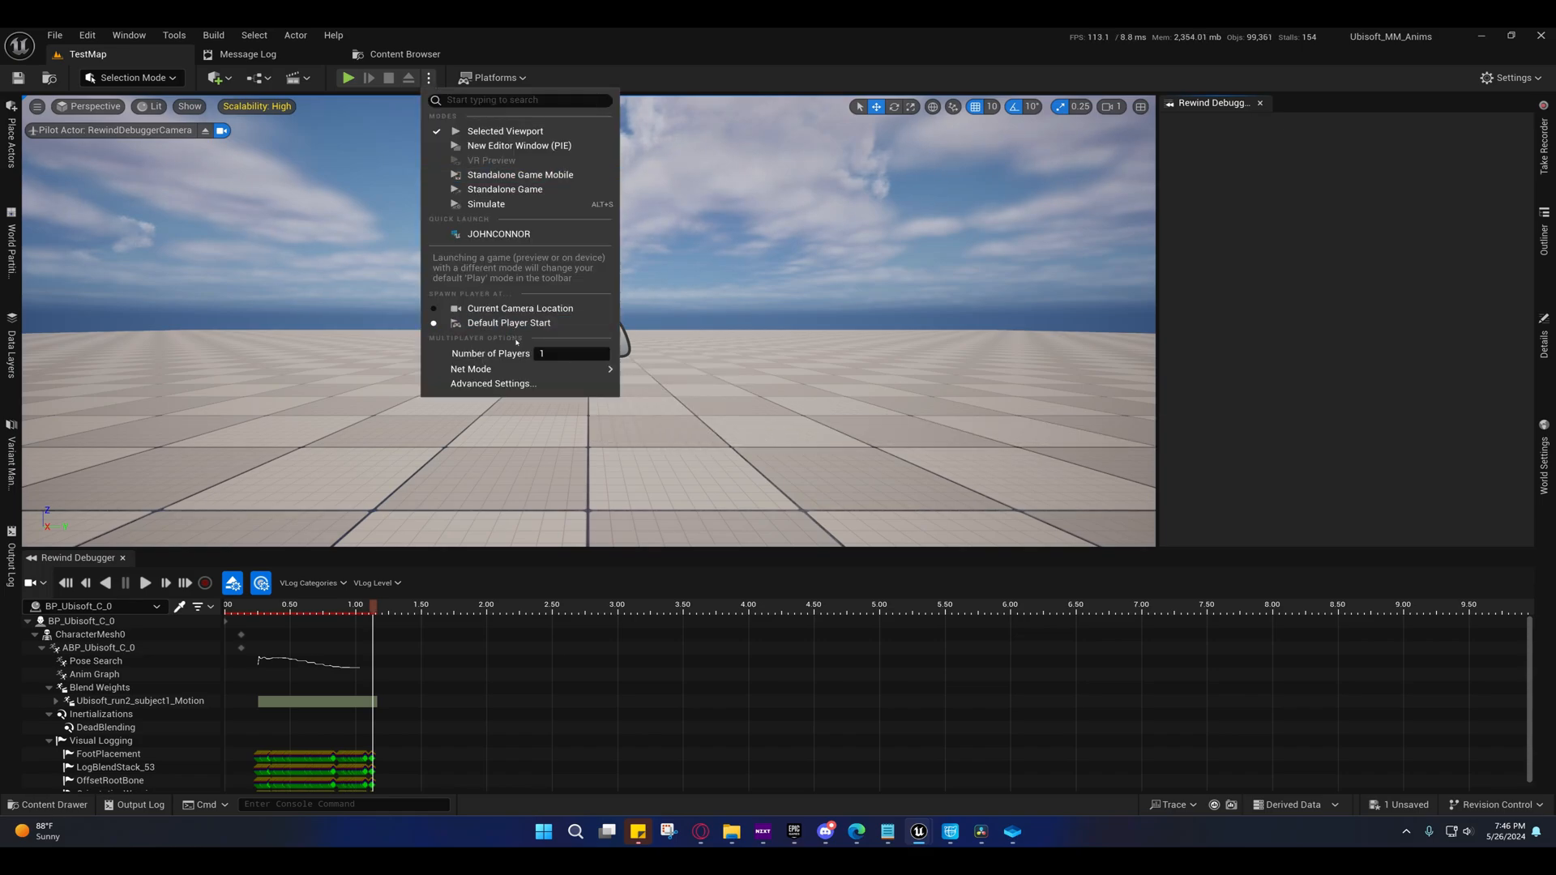
pyautogui.click(558, 354)
pyautogui.write('2')
# - Start the two-player session and tile the client preview and the level editor side by side
pyautogui.click(348, 78)
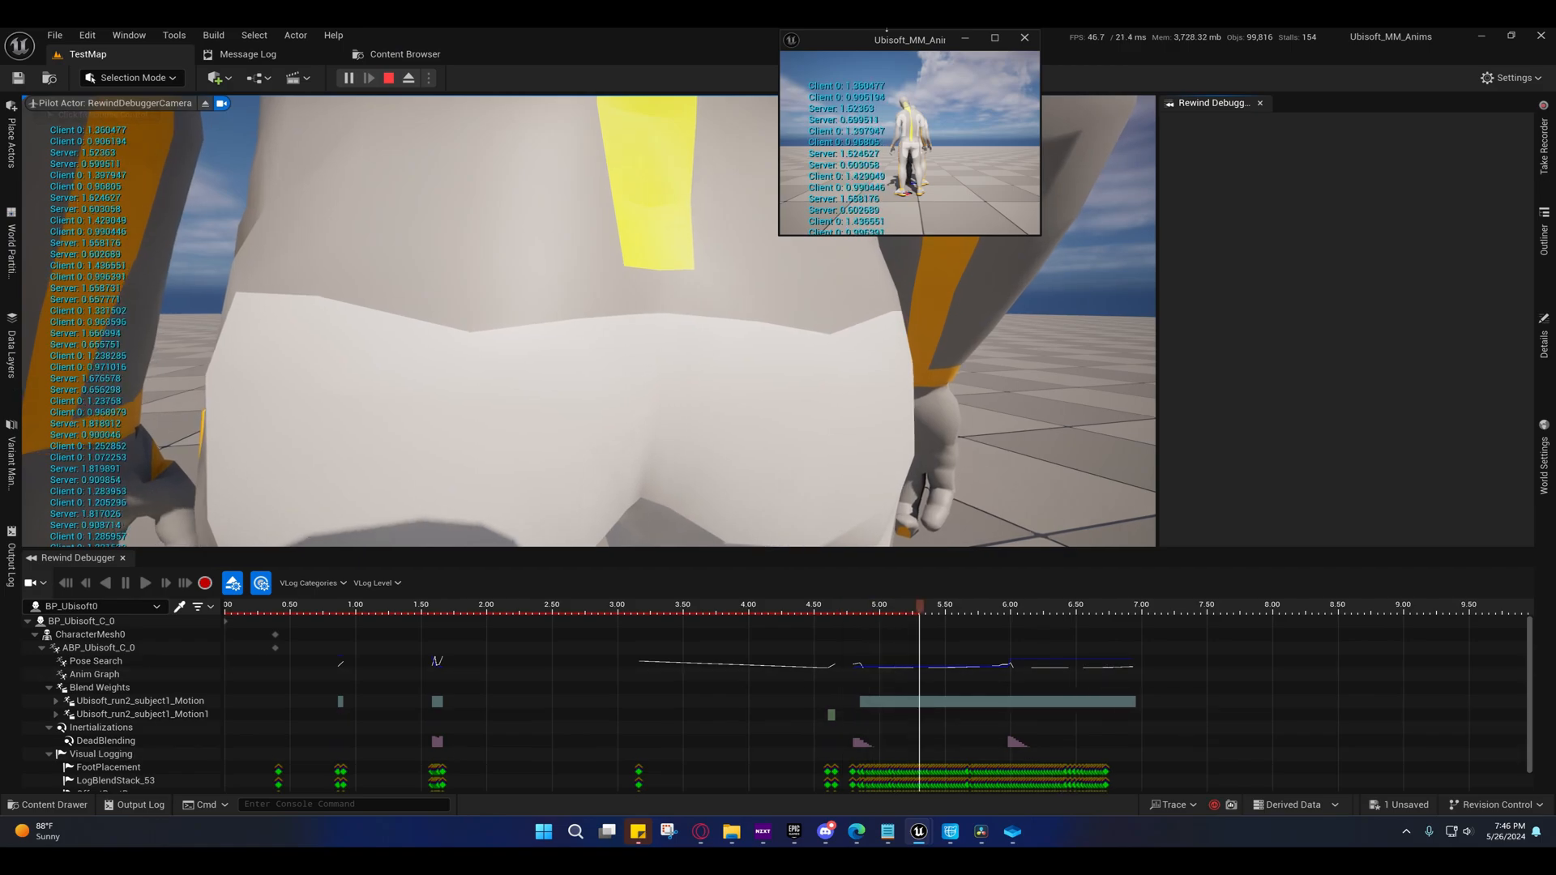
pyautogui.press('super+Right')
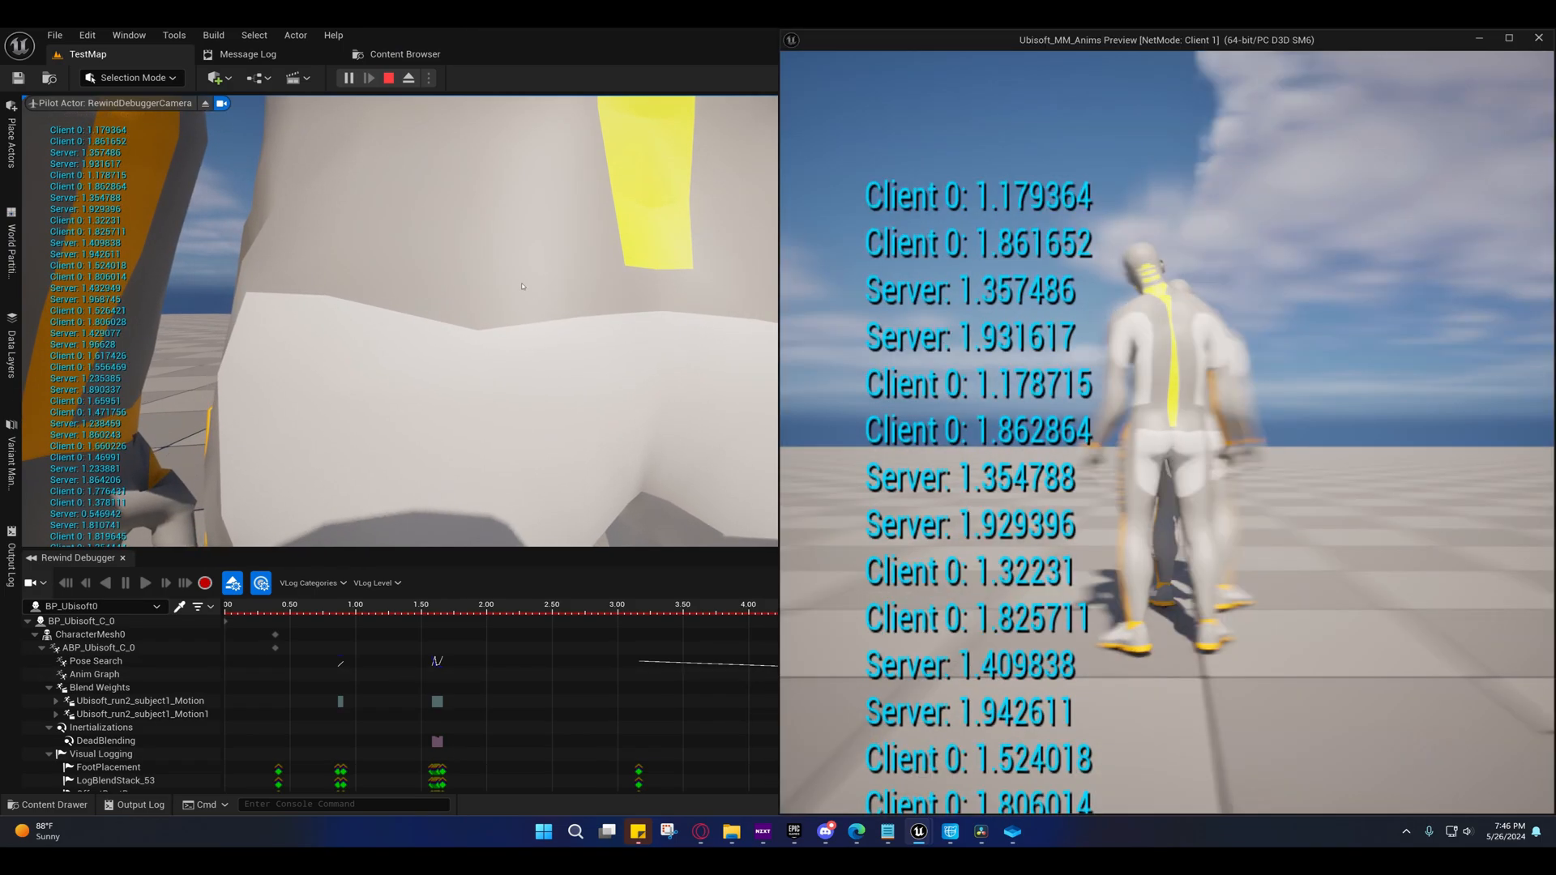
pyautogui.press('super+Left')
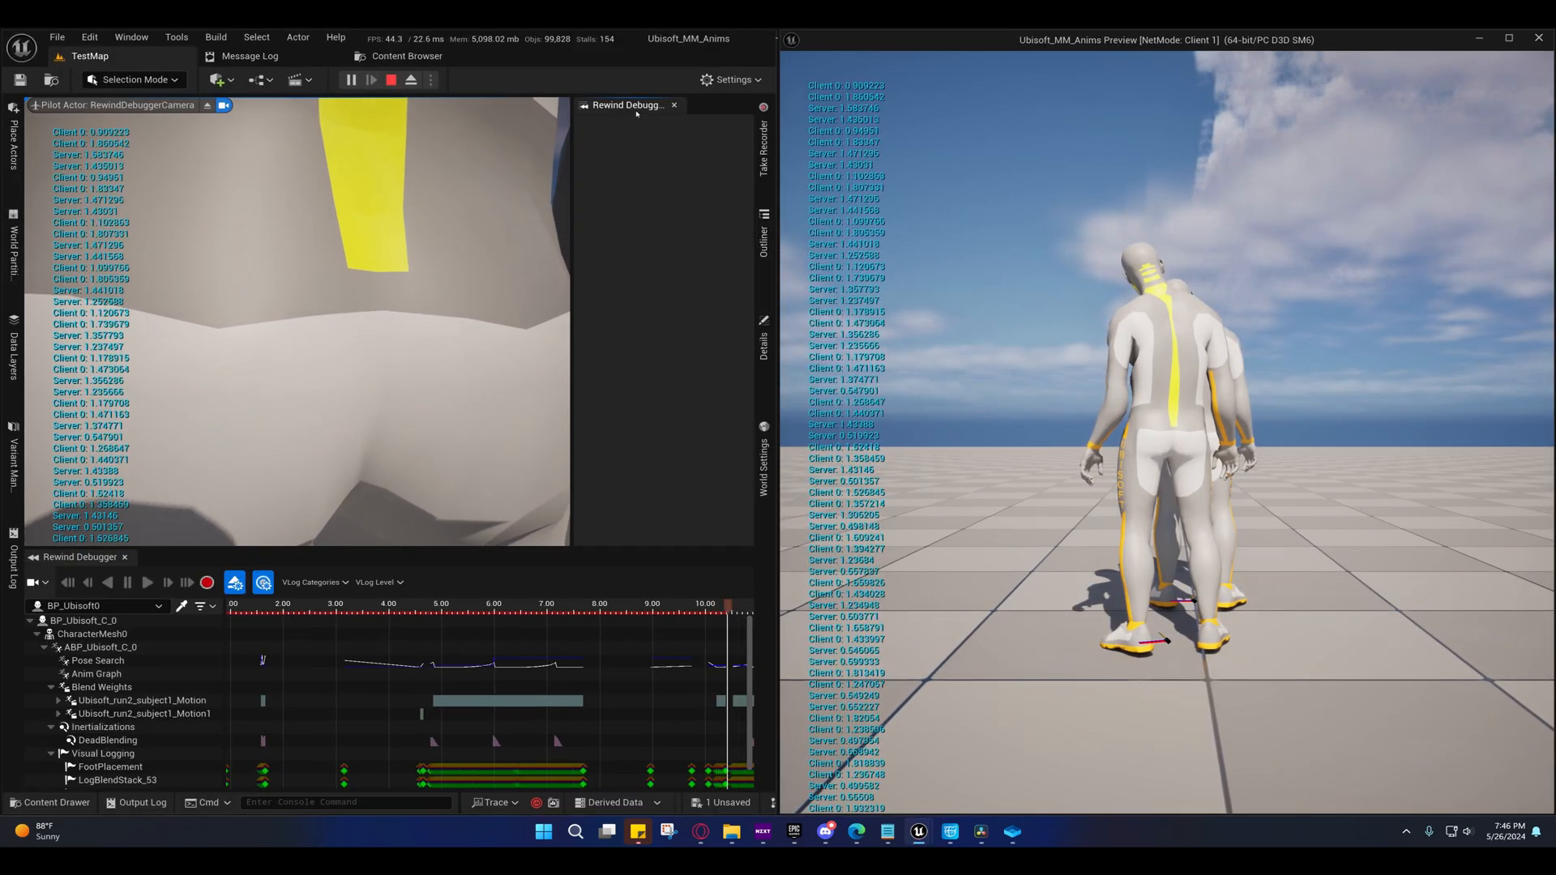
# - Collapse the empty Rewind Debugger details panel into the sidebar, and stop the session after testing the character's movement
pyautogui.rightClick(629, 106)
pyautogui.click(662, 147)
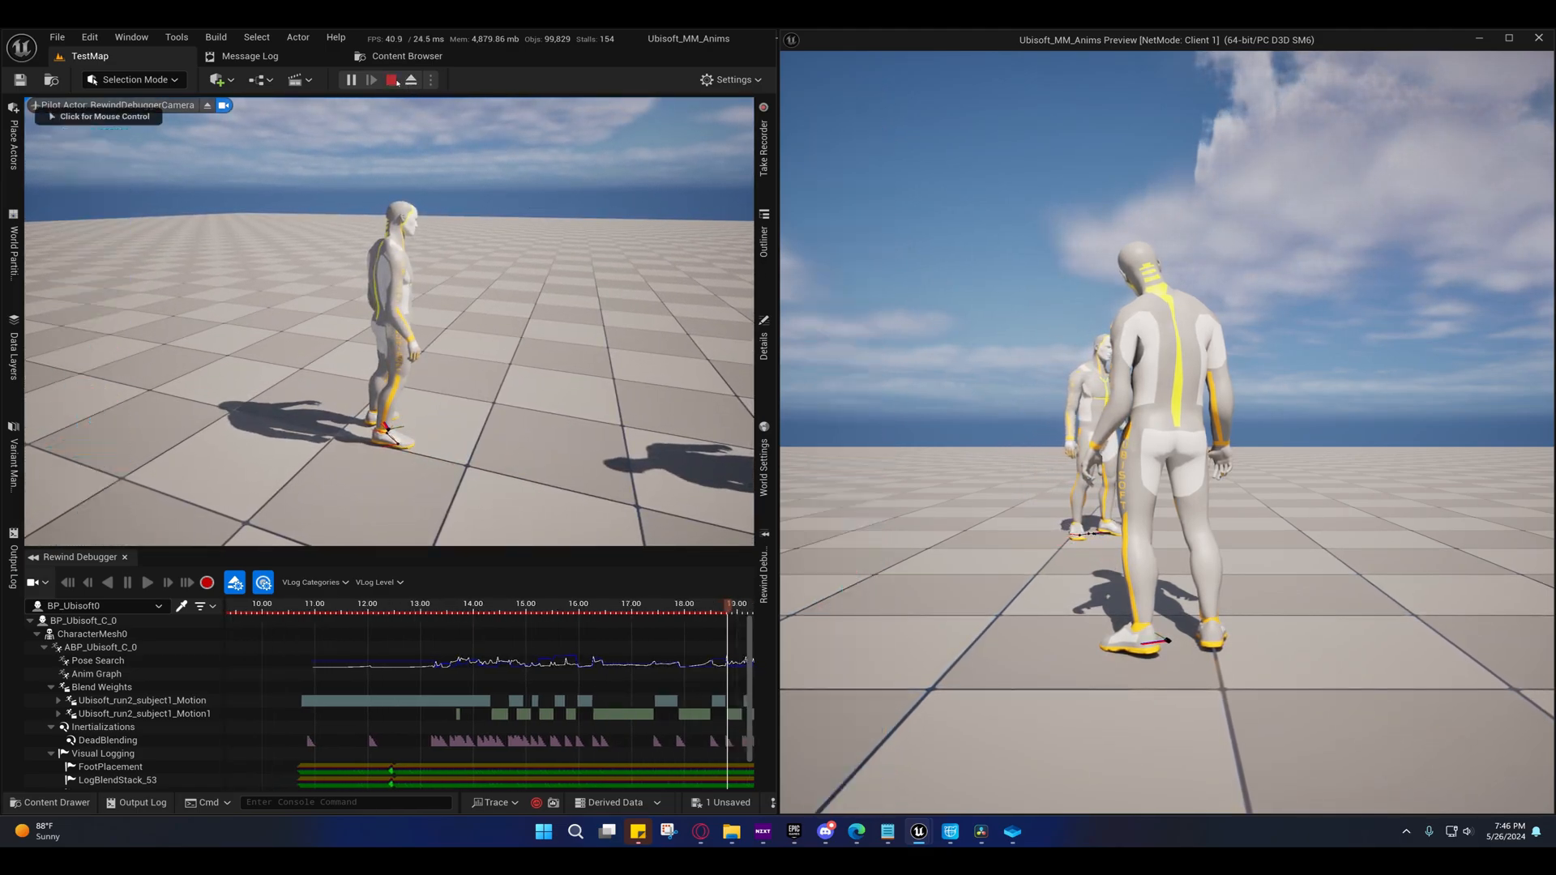
pyautogui.press('Escape')
# - Set the Character Movement component's Max Walk Speed to 4.0 m/s in BP_Ubisoft and compile the blueprint
pyautogui.moveTo(919, 823)
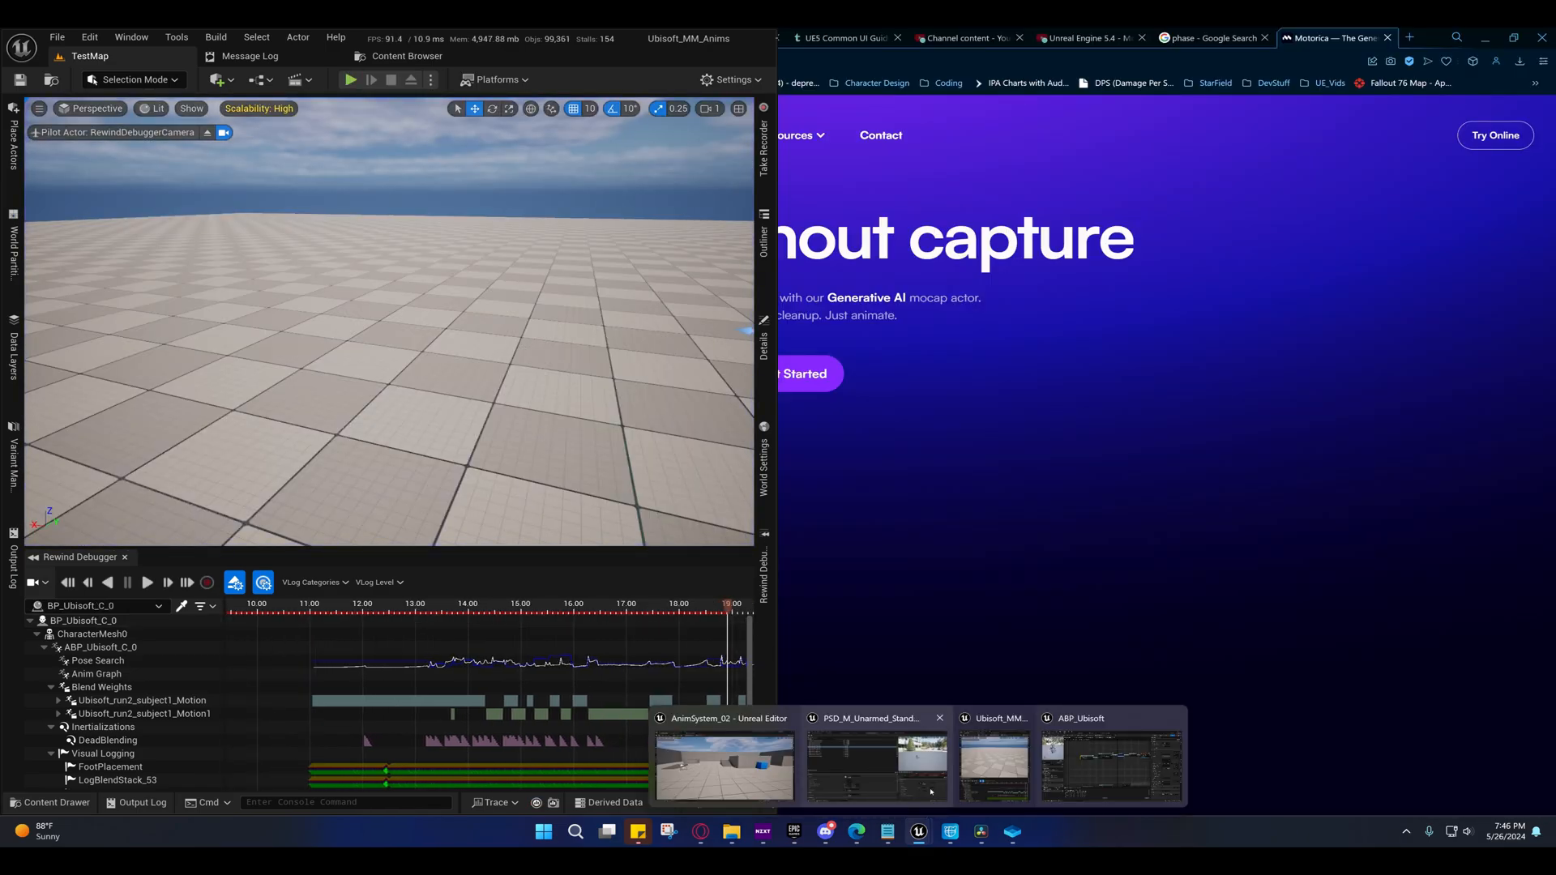
pyautogui.click(1110, 753)
pyautogui.click(268, 57)
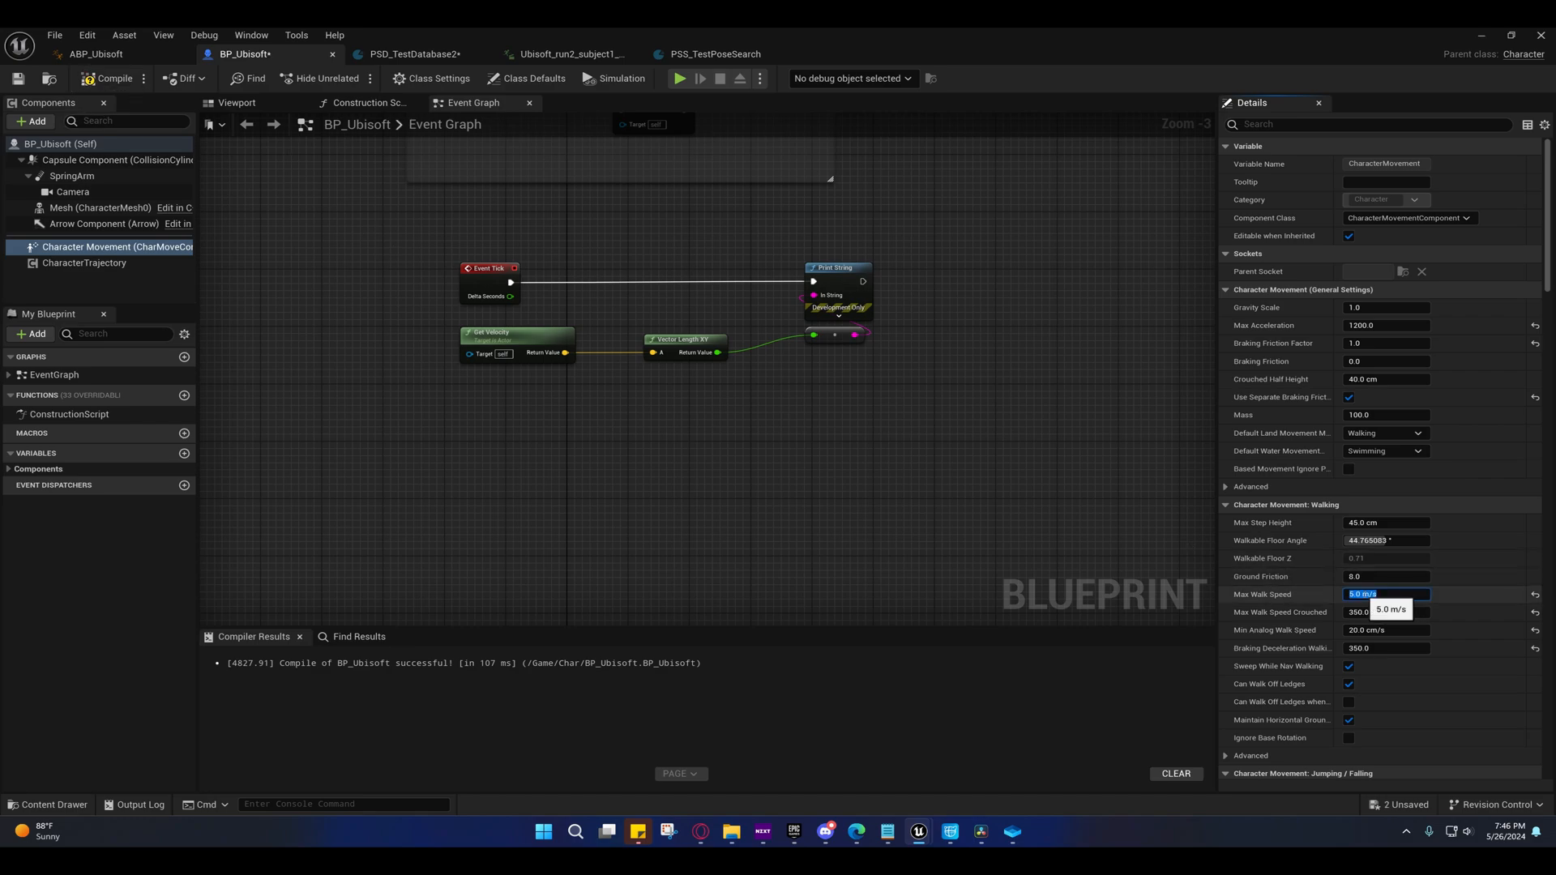
pyautogui.press('Return')
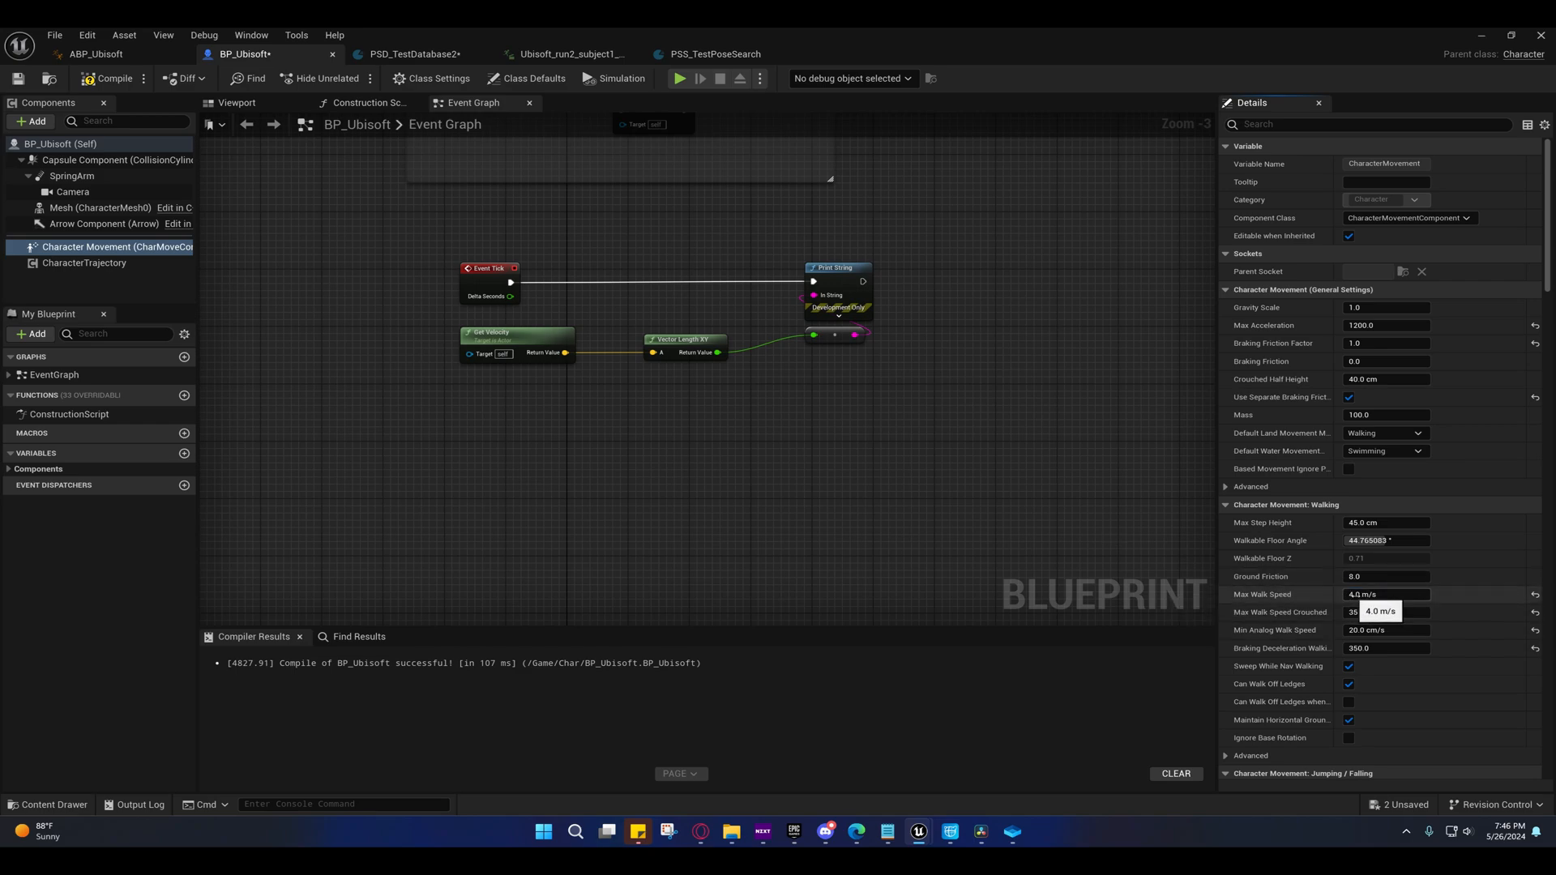
pyautogui.click(107, 81)
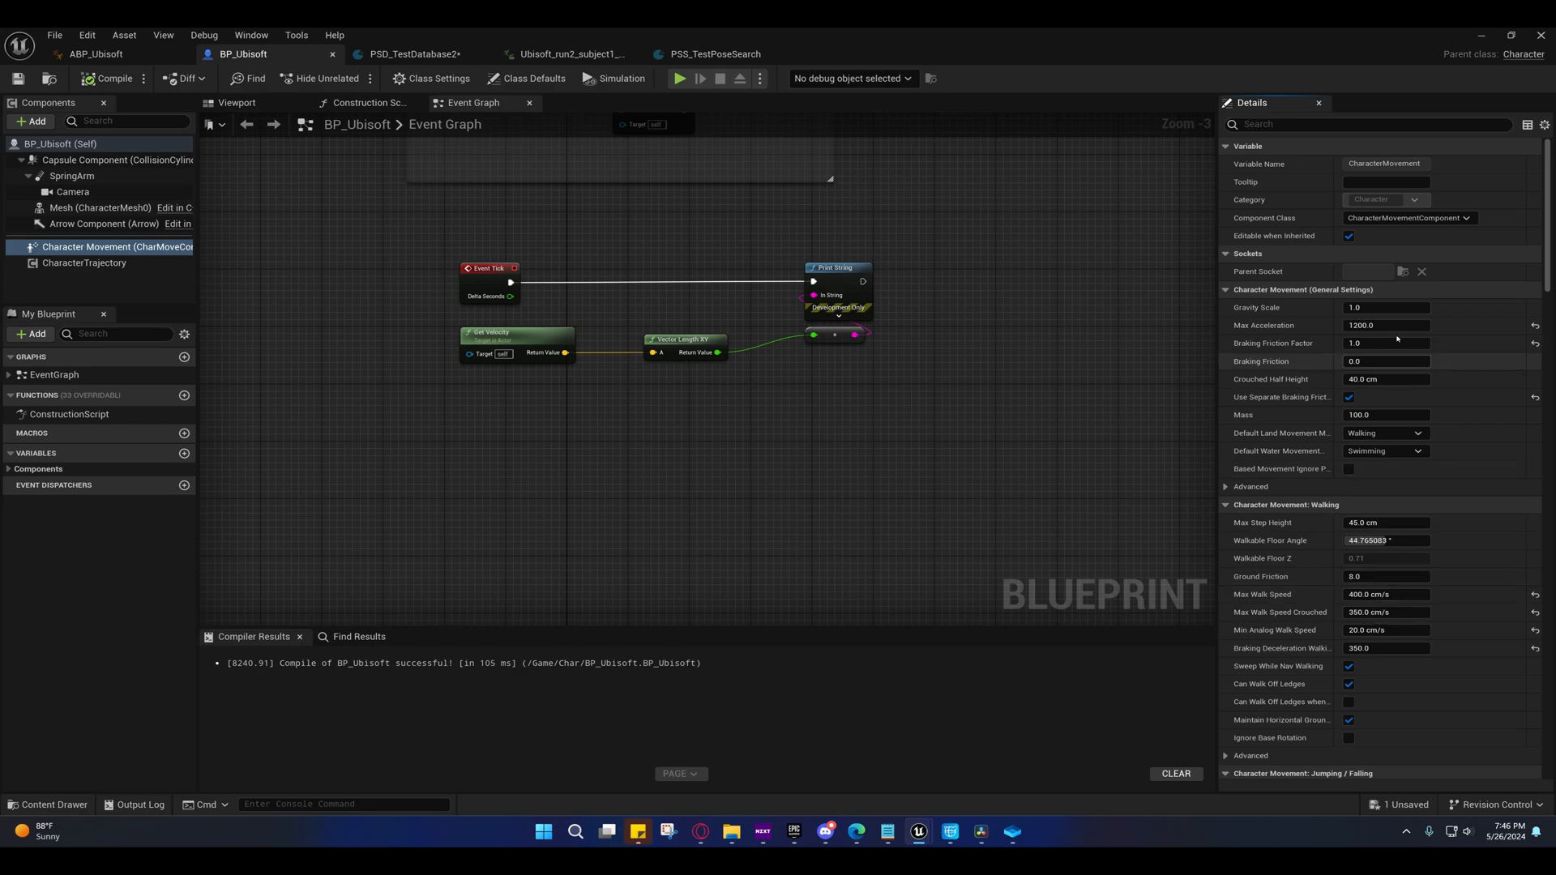
# - Run the two-player session in TestMap to compare the character's movement on server and client, and stop it
pyautogui.click(1480, 36)
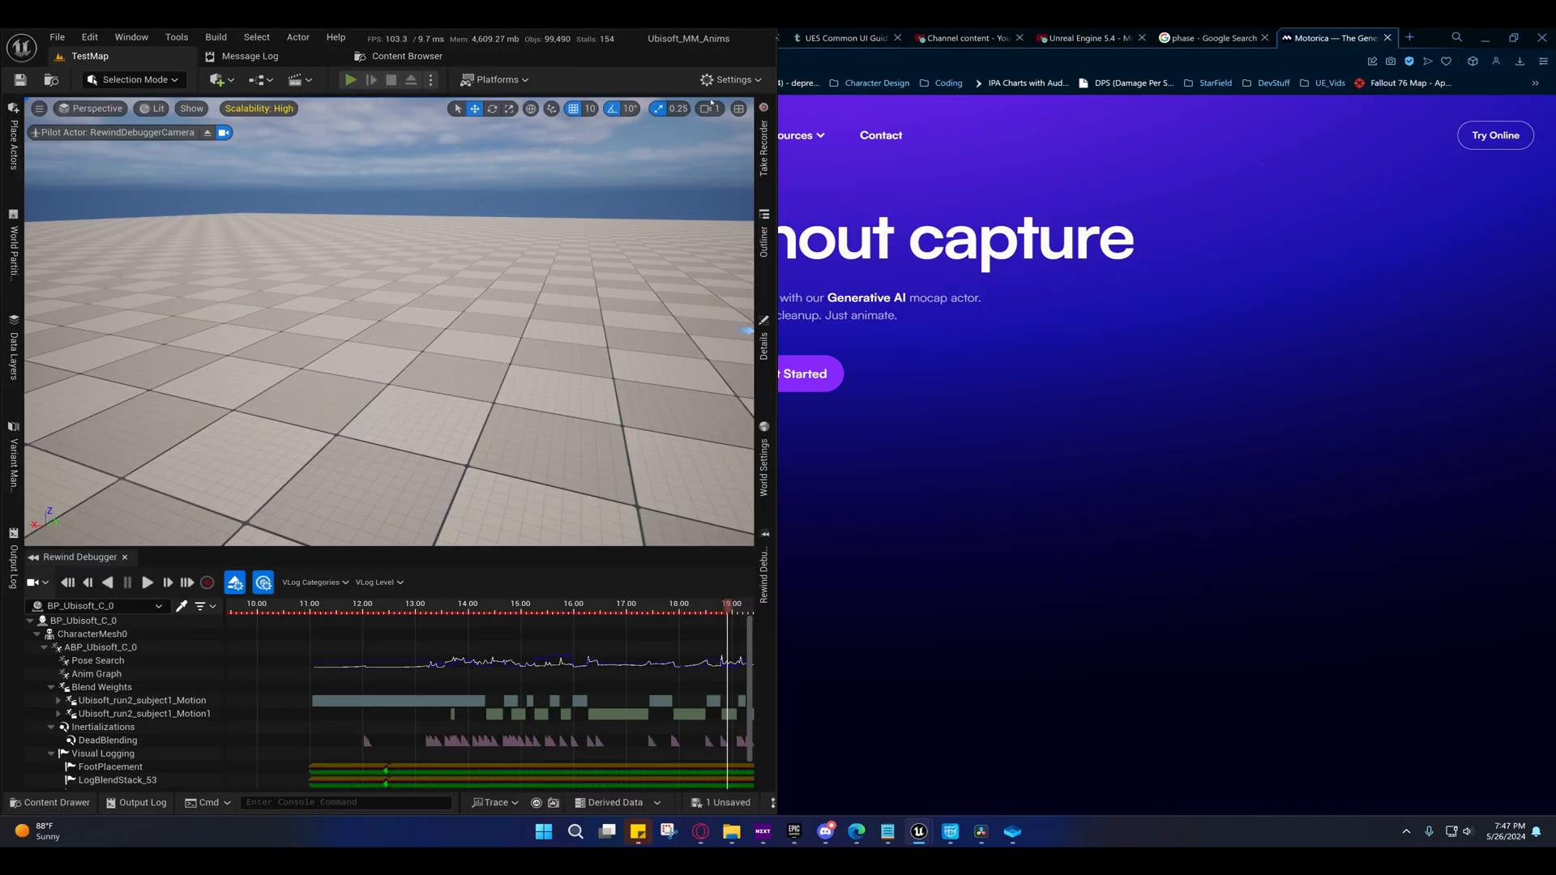
pyautogui.click(351, 79)
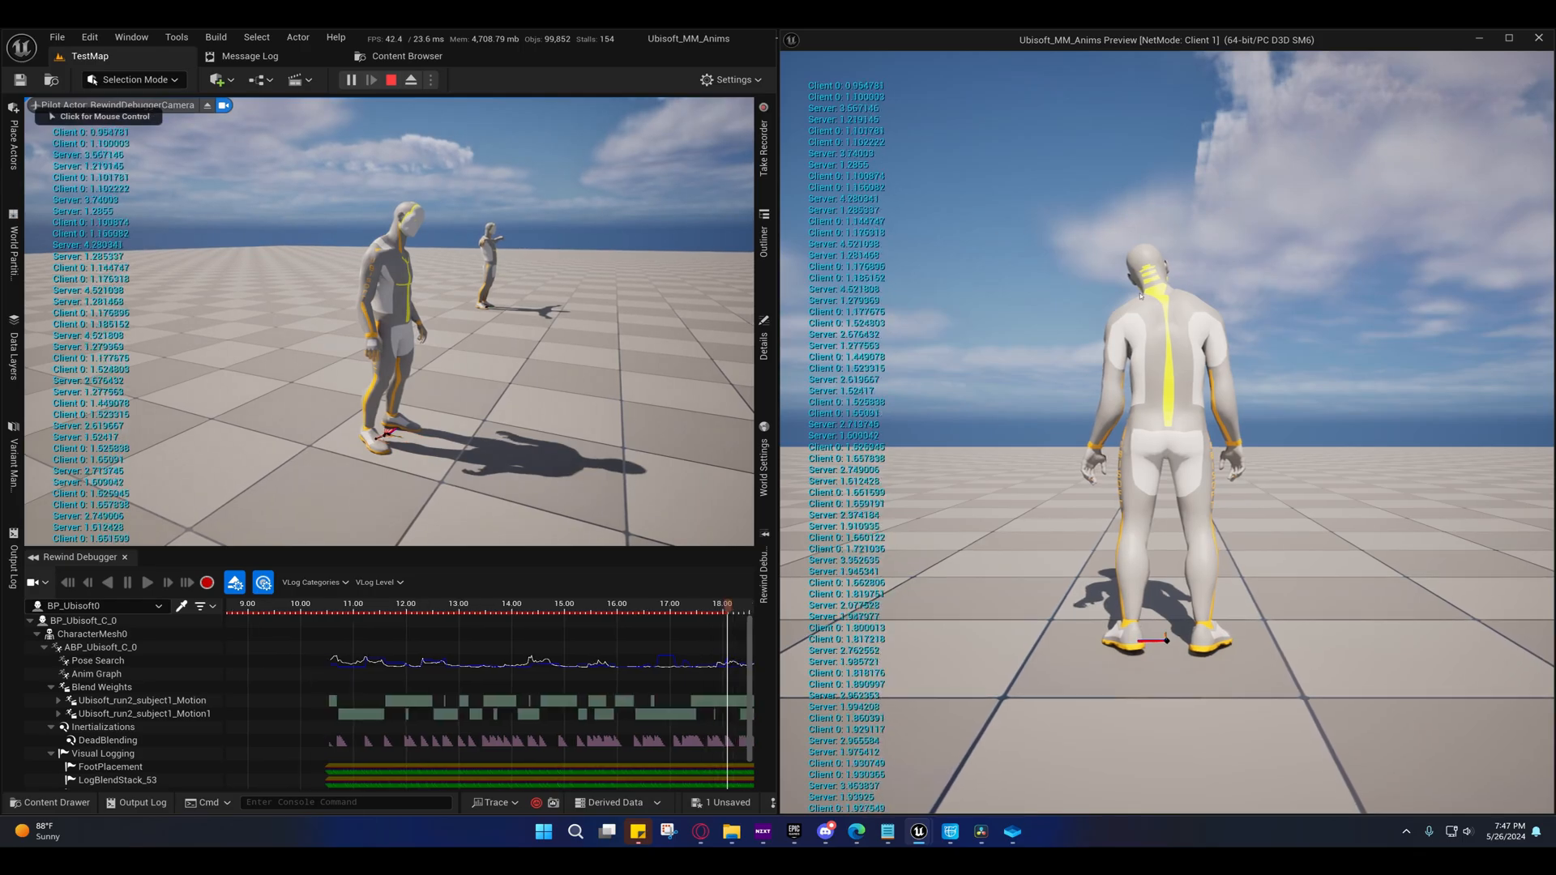
pyautogui.click(1141, 296)
pyautogui.press('w')
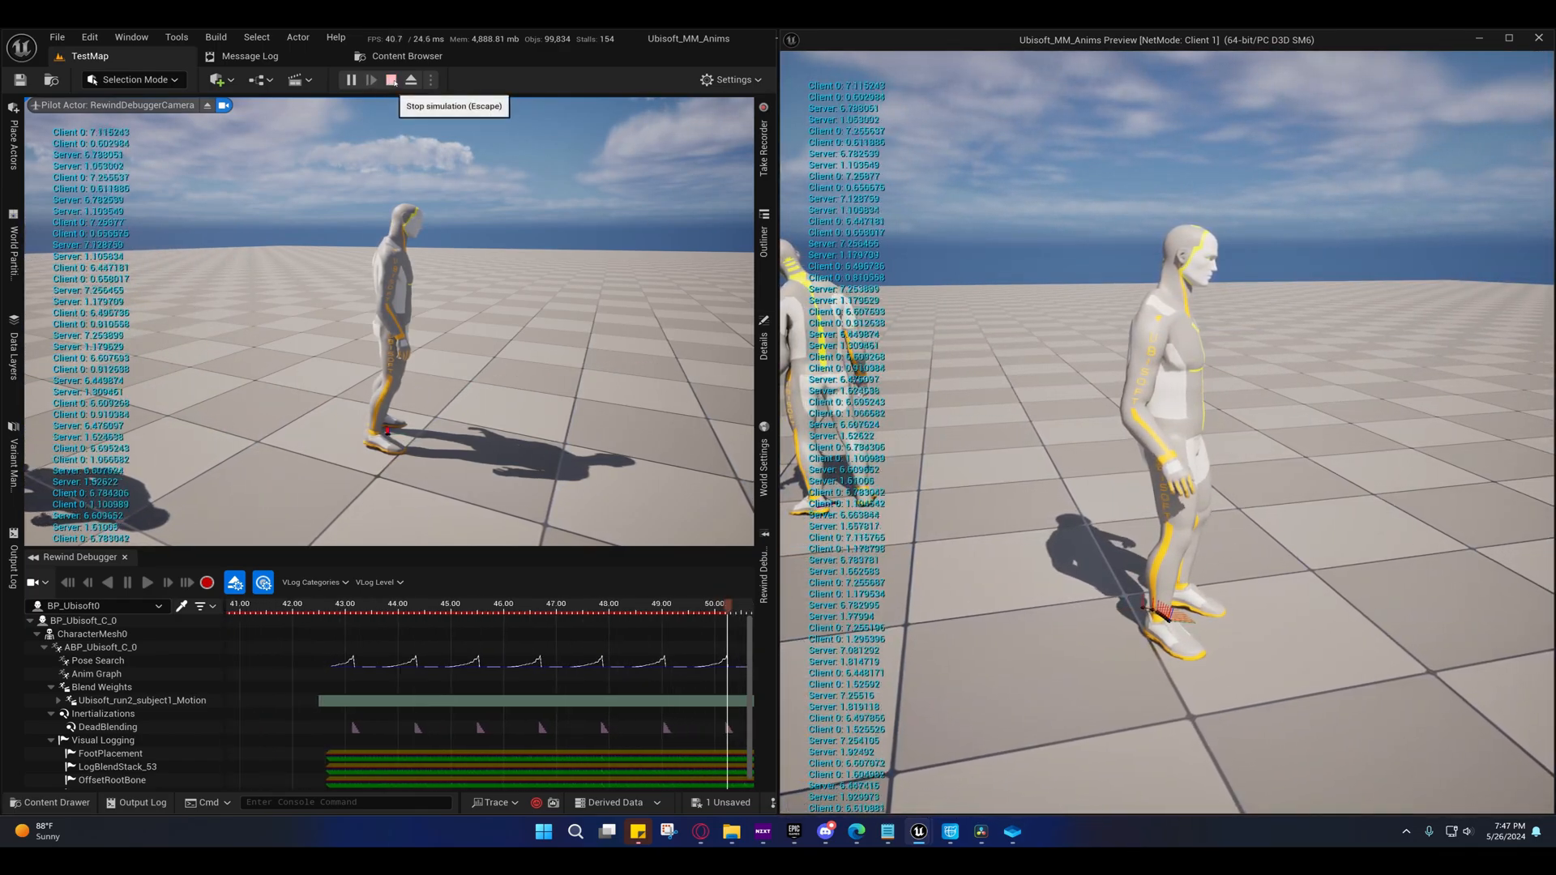
pyautogui.click(392, 79)
pyautogui.moveTo(918, 832)
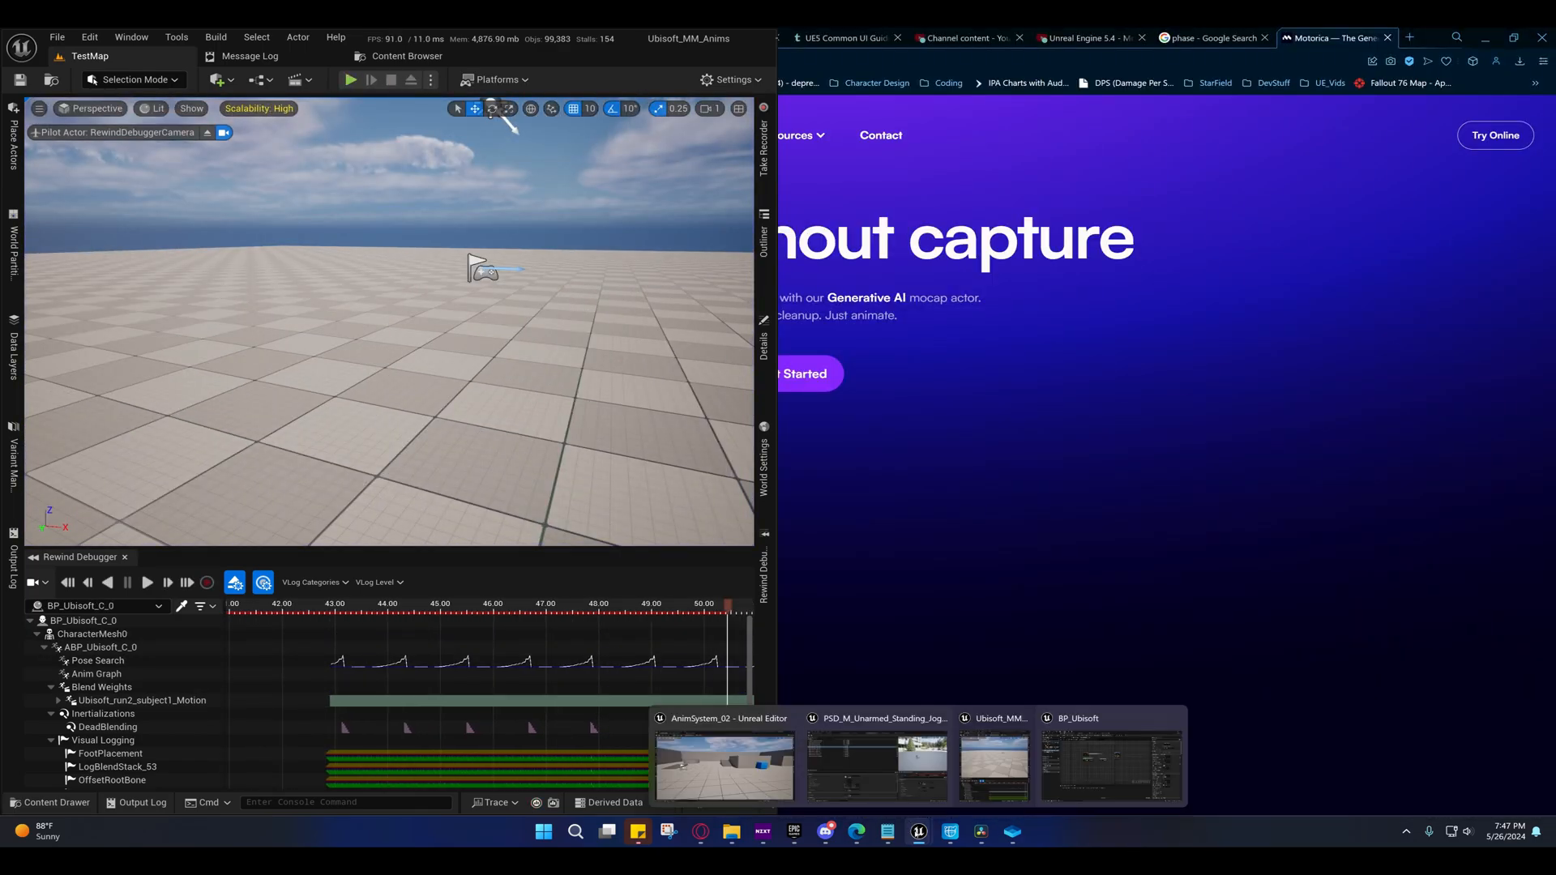
pyautogui.click(431, 79)
pyautogui.moveTo(578, 375)
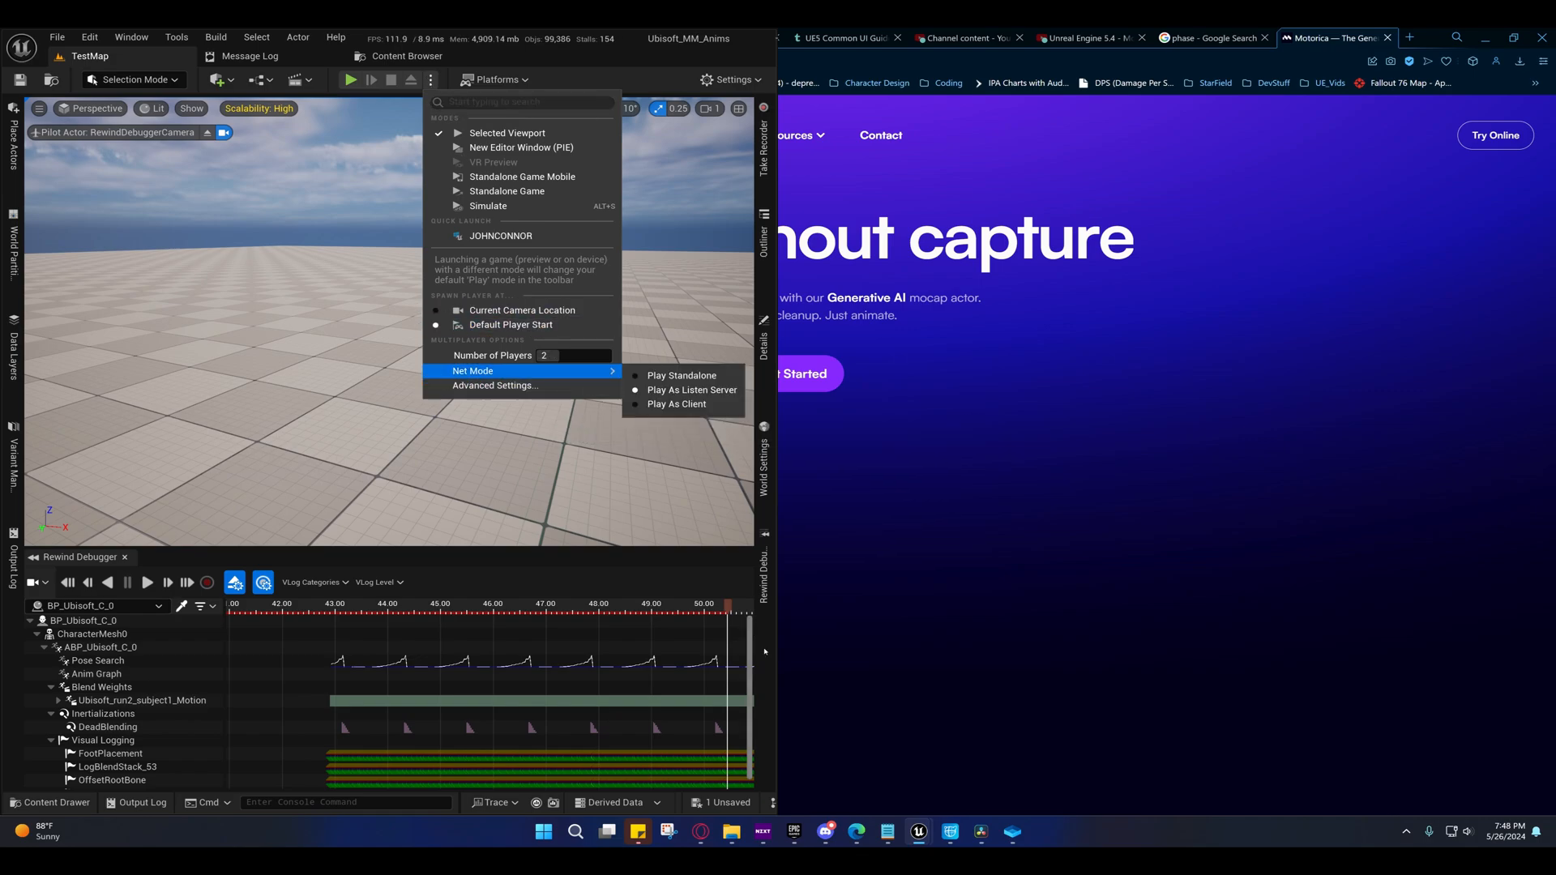
# - Return to BP_Ubisoft and examine the settings of its CharacterTrajectory component
pyautogui.moveTo(919, 832)
pyautogui.click(1061, 725)
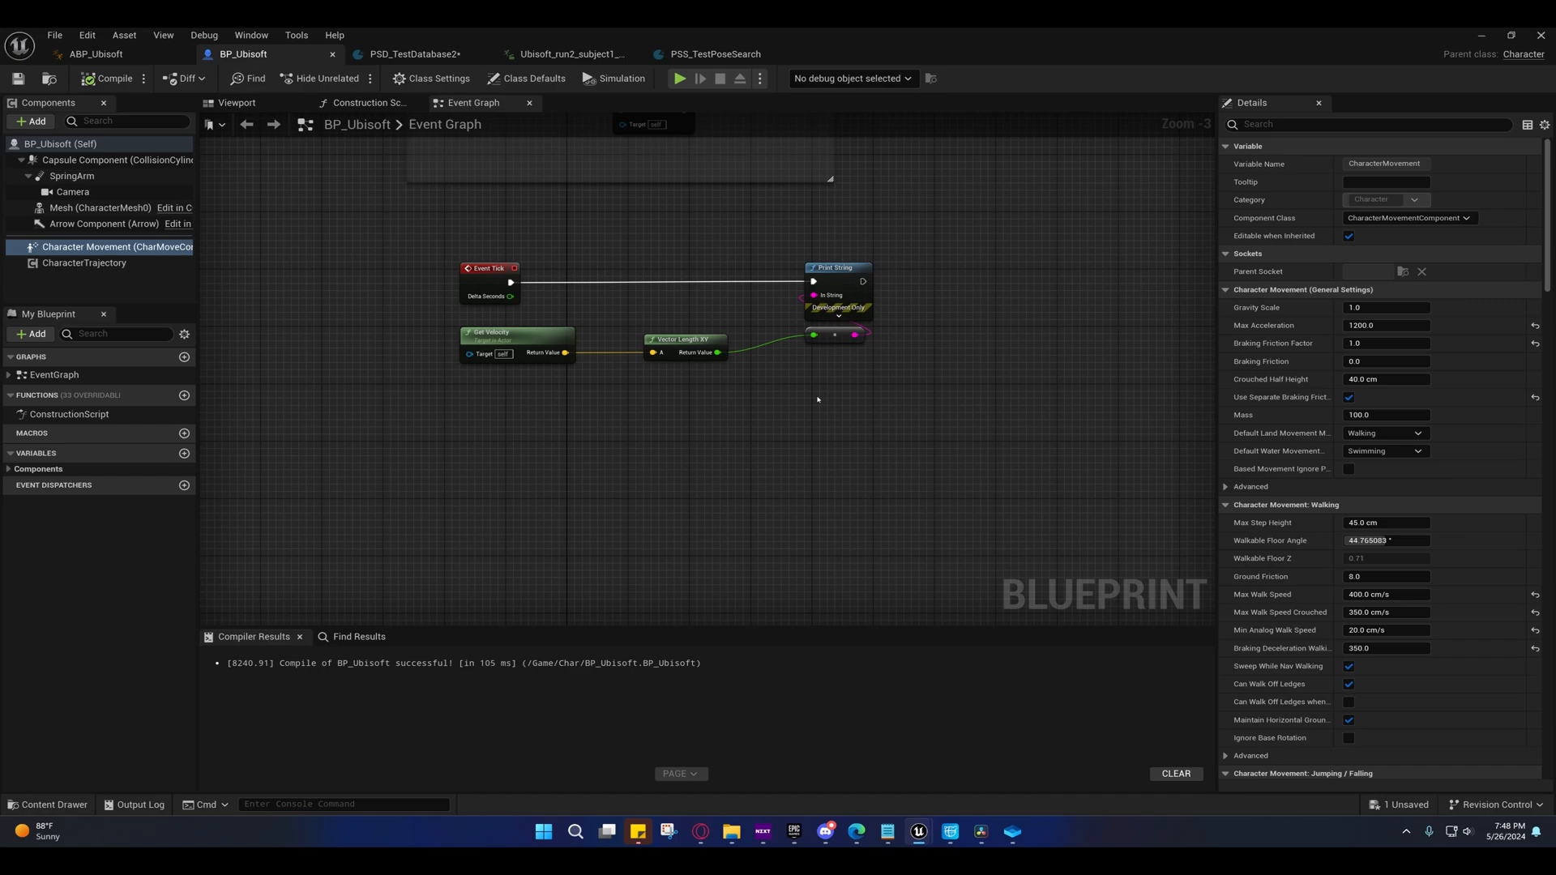
pyautogui.click(90, 262)
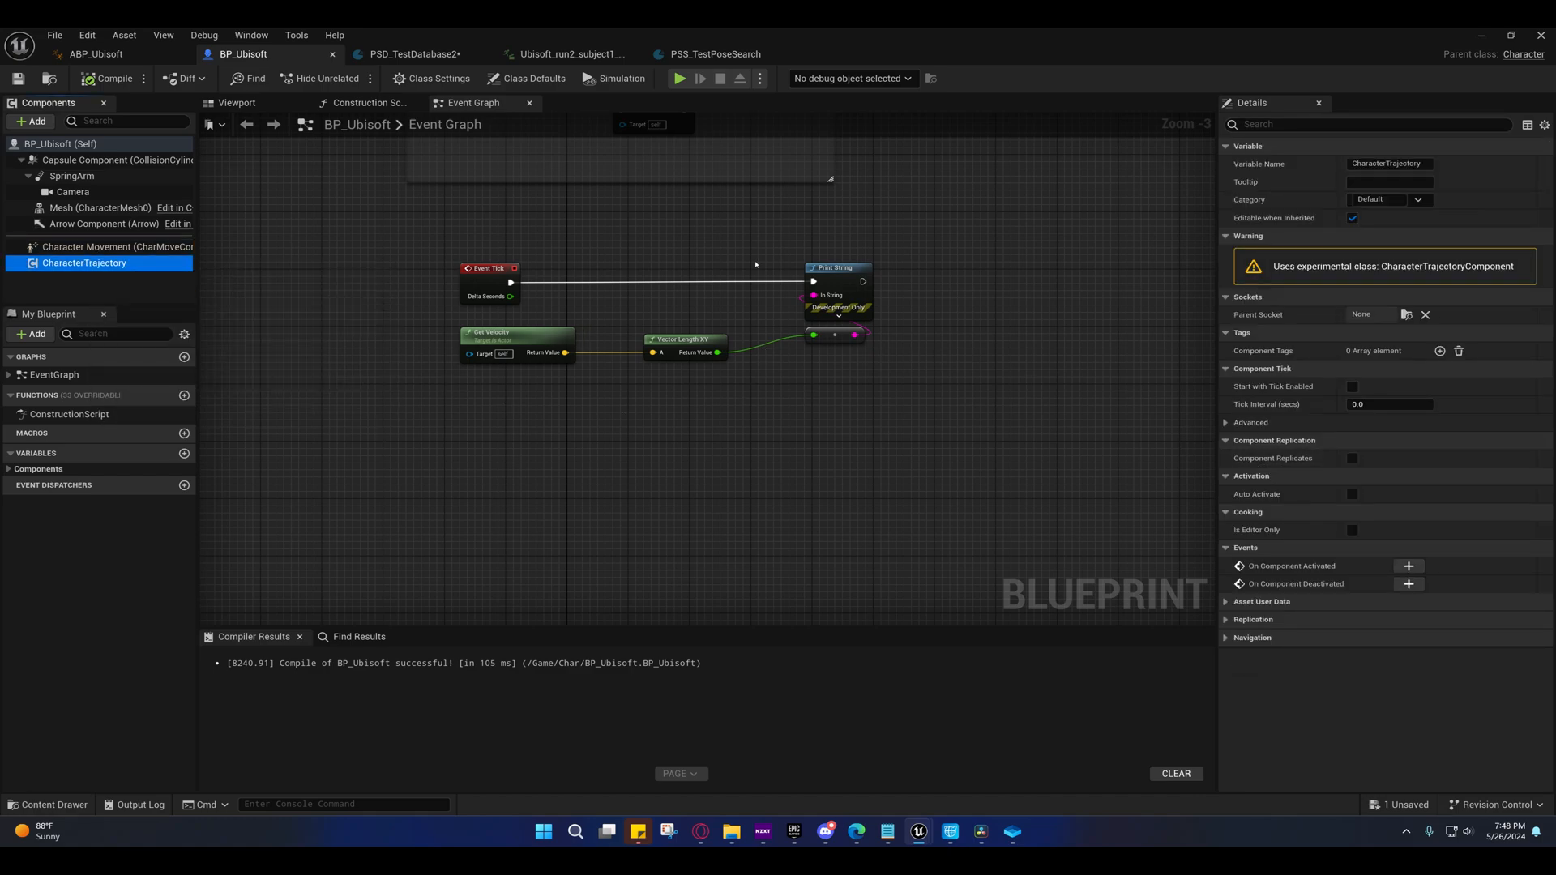
pyautogui.moveTo(688, 212)
pyautogui.mouseDown(button='right')
pyautogui.moveTo(674, 211)
pyautogui.moveTo(693, 207)
pyautogui.mouseUp(button='right')
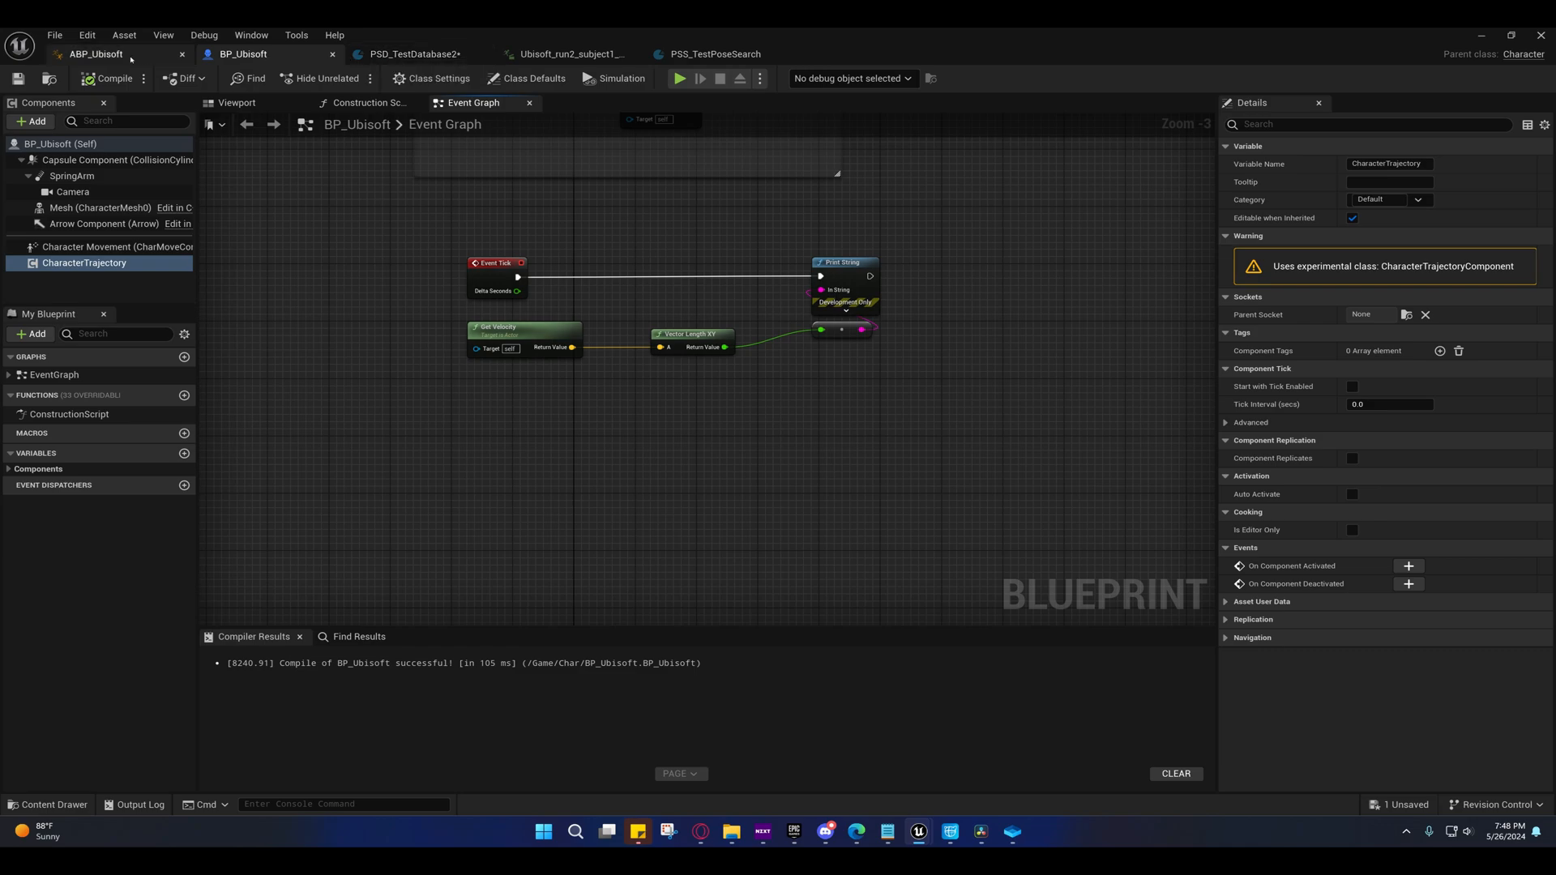
# - Insert the Offset Root Bone node between Component To Local and Output Pose in the ABP_Ubisoft AnimGraph
pyautogui.click(97, 54)
pyautogui.moveTo(819, 335); pyautogui.dragTo(723, 333, button='right')
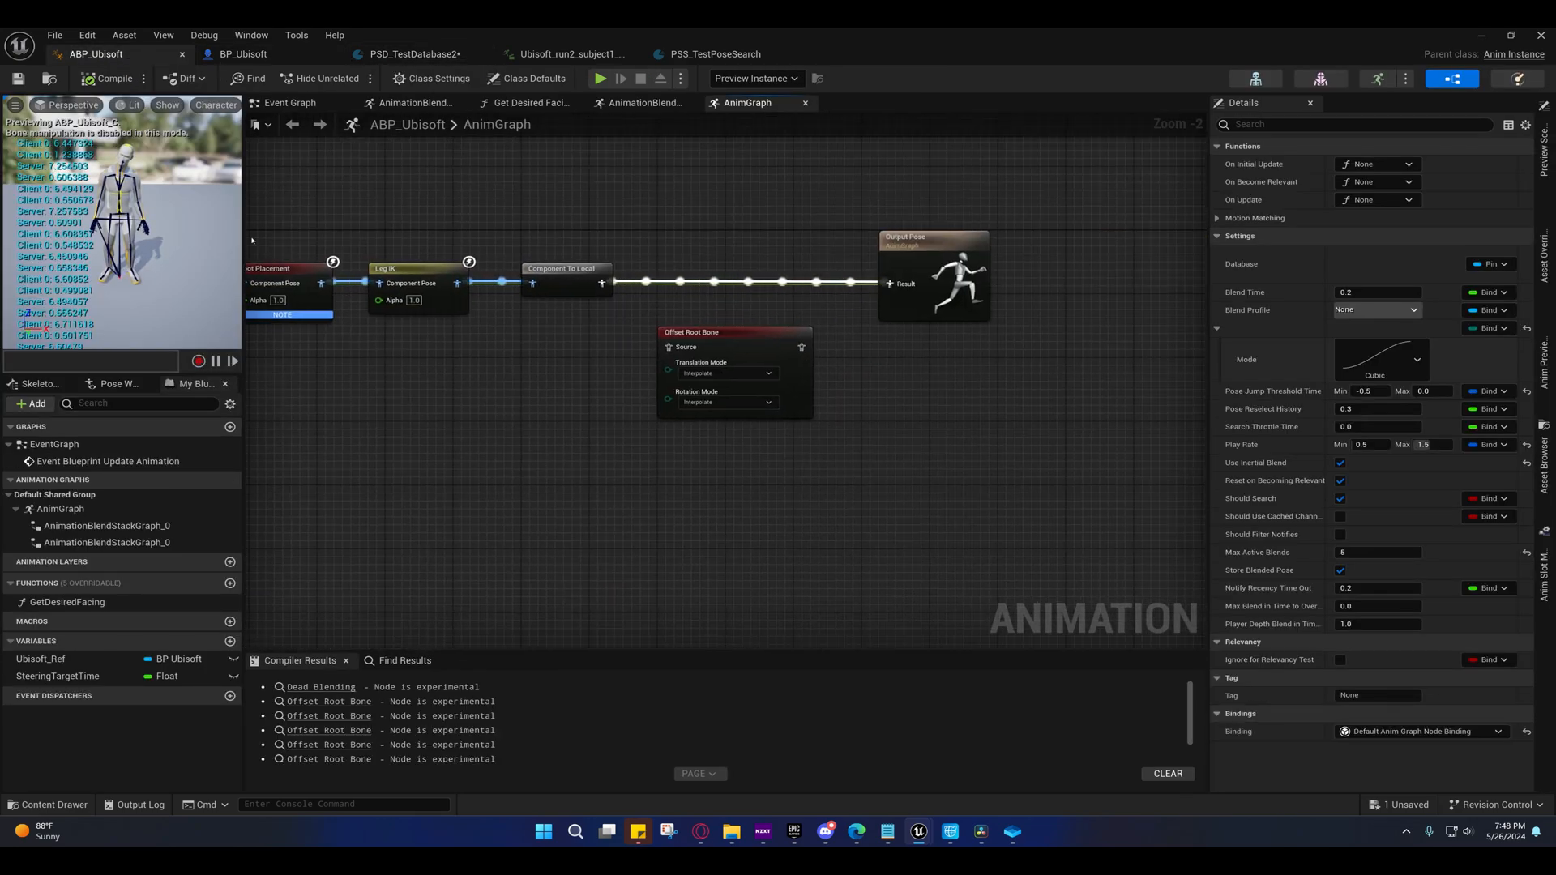
pyautogui.moveTo(723, 338); pyautogui.dragTo(697, 290)
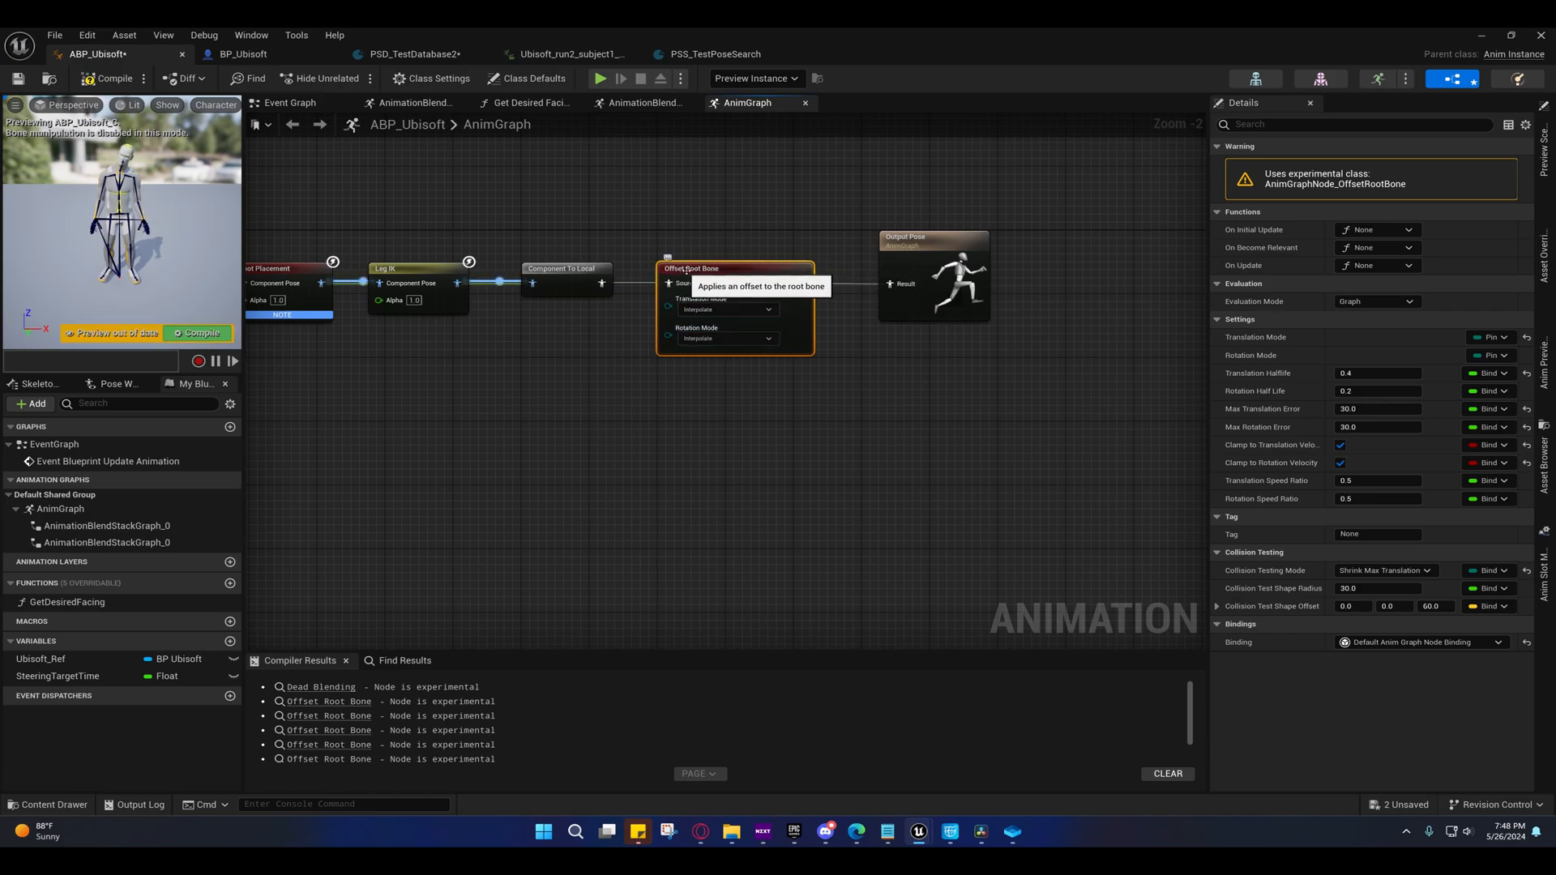
# - Compile ABP_Ubisoft, run the two-player session in TestMap to check movement with the offset root bone, and stop it
pyautogui.moveTo(631, 232); pyautogui.dragTo(739, 226, button='right')
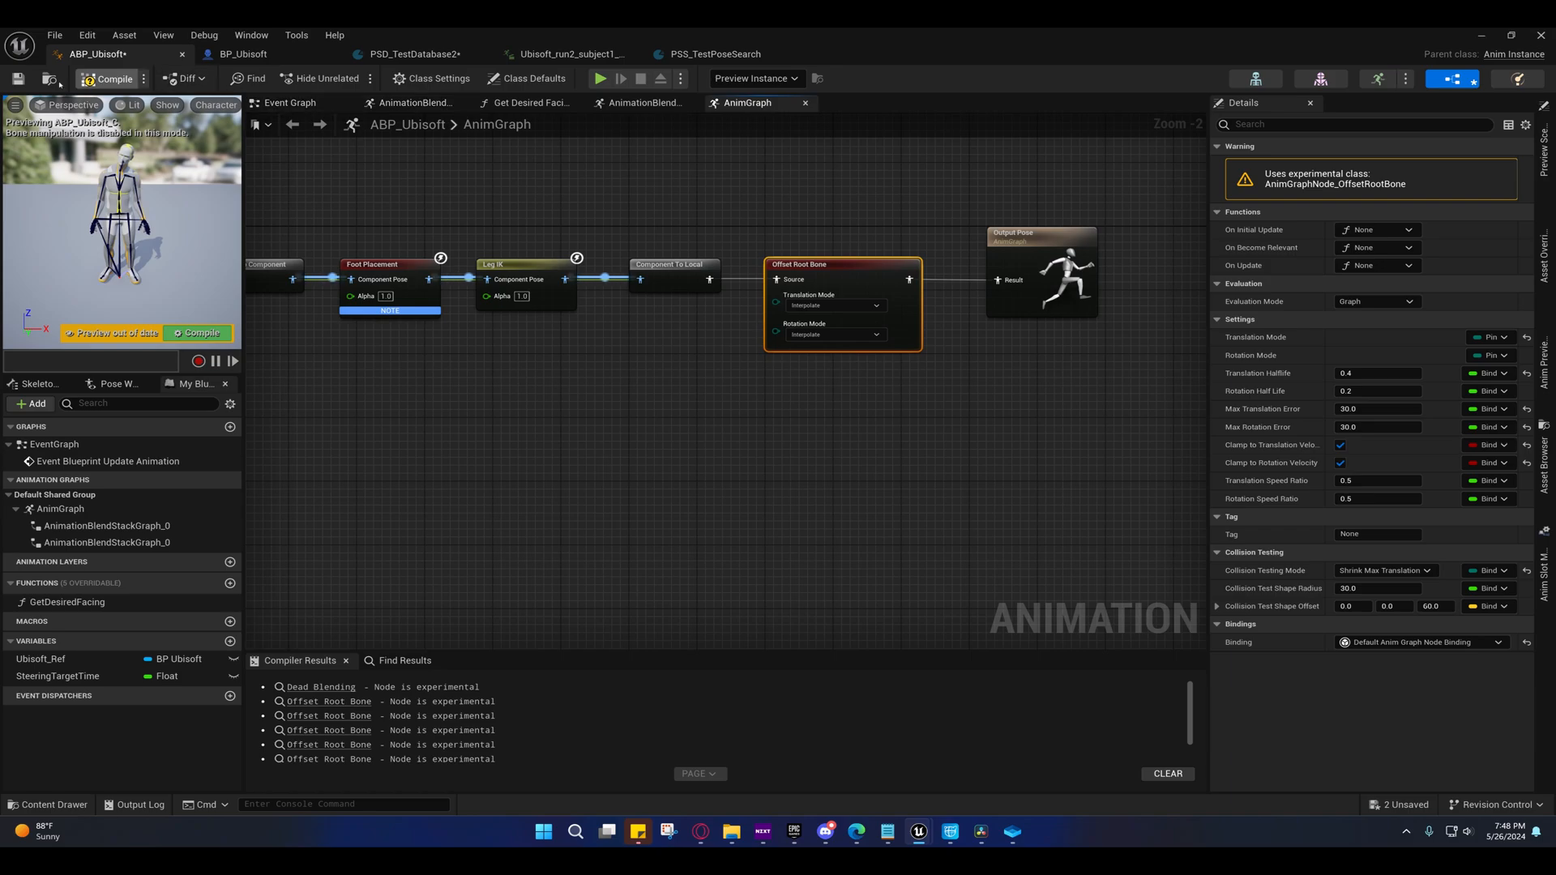
pyautogui.click(85, 78)
pyautogui.click(1487, 36)
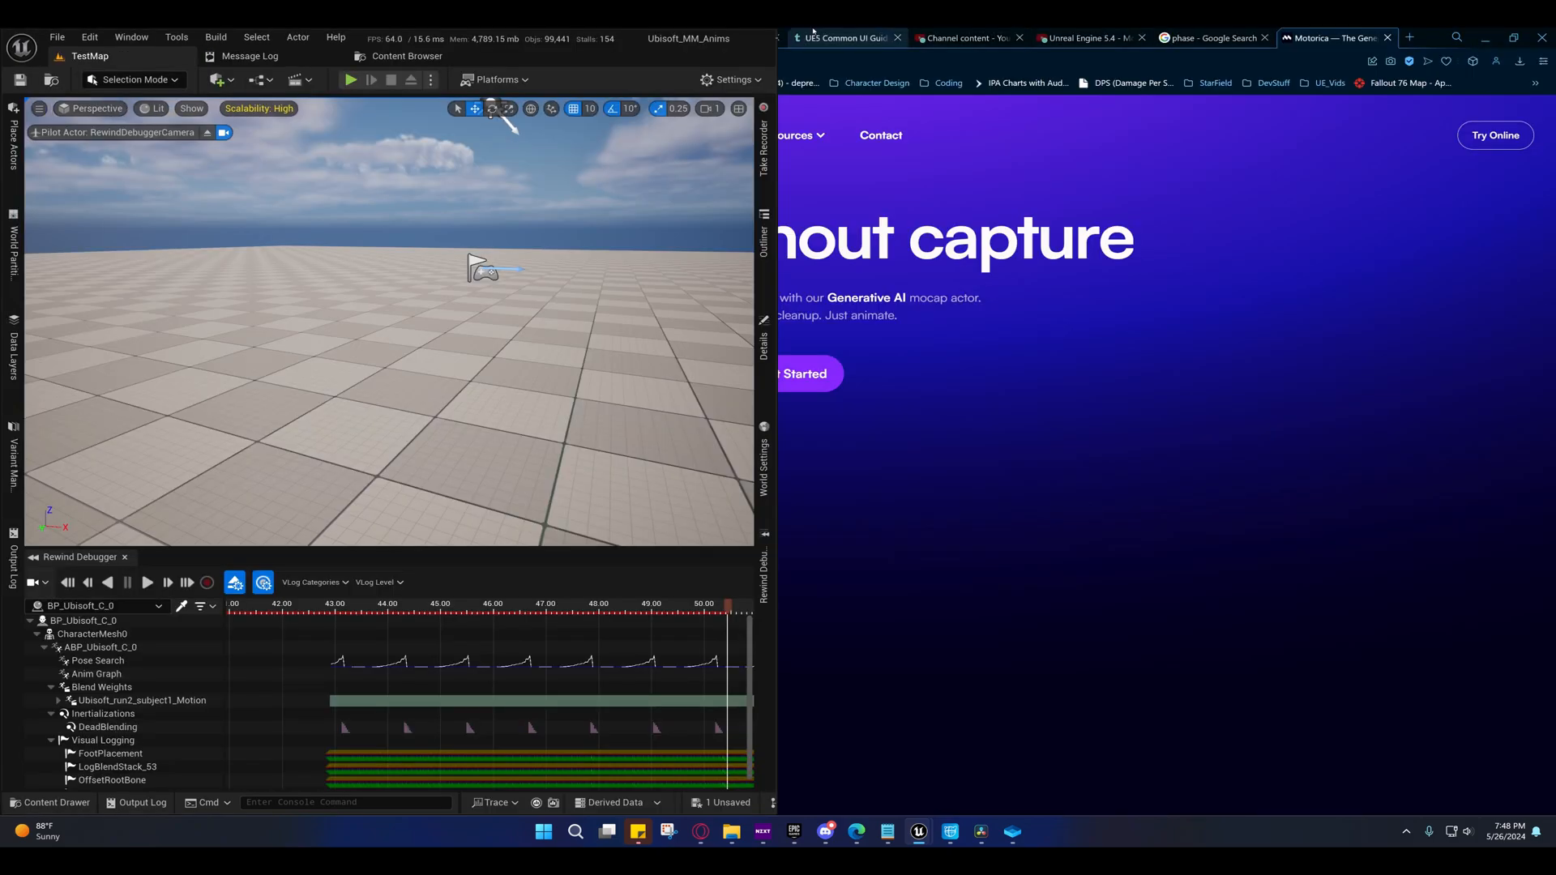
pyautogui.click(351, 80)
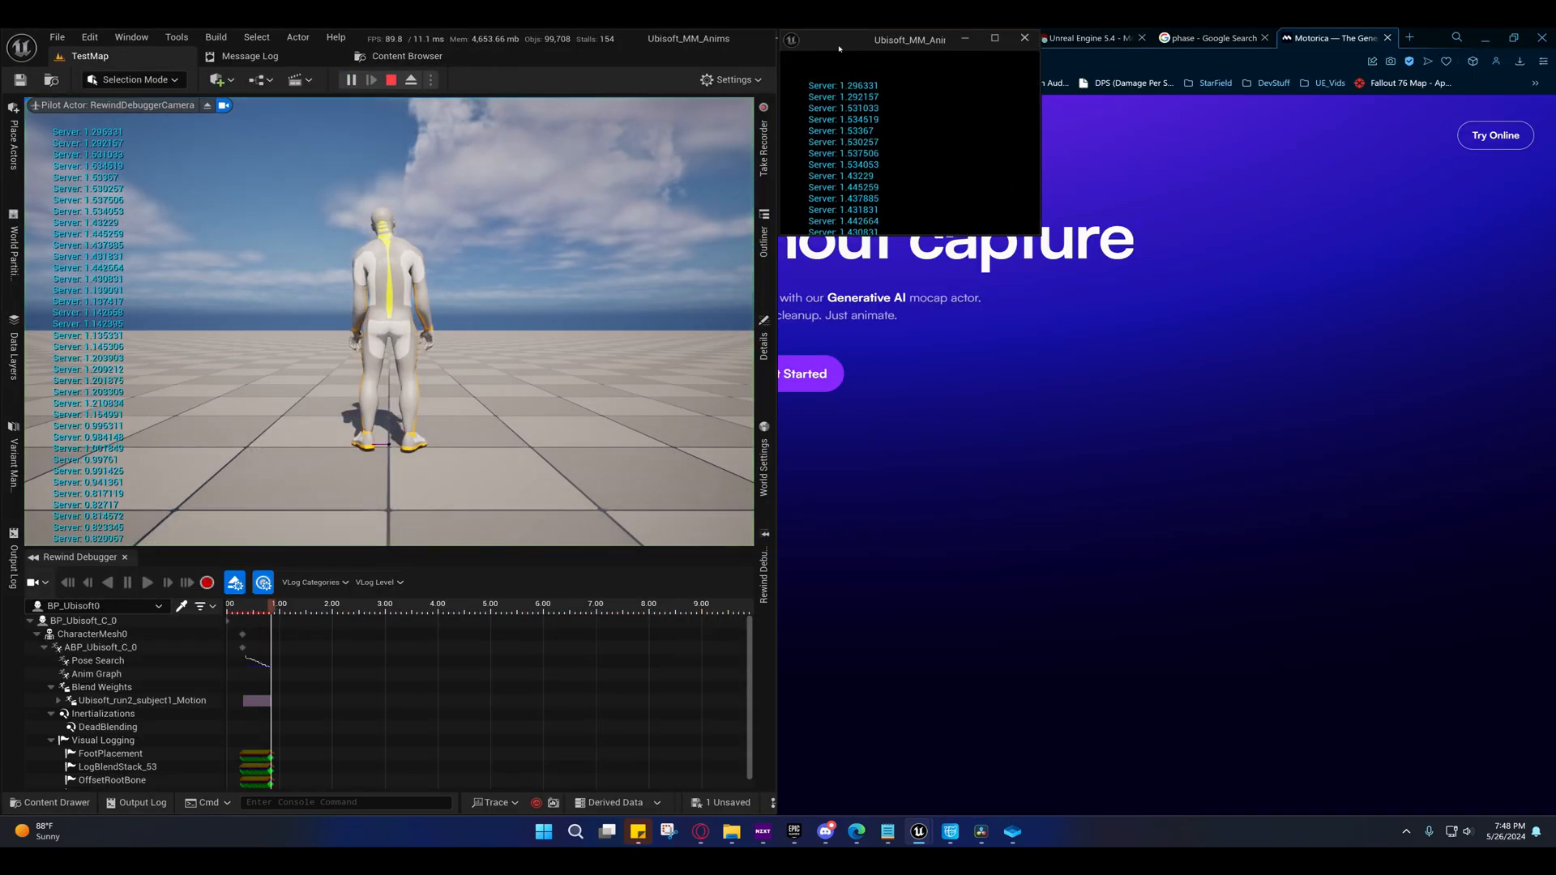
pyautogui.moveTo(853, 61); pyautogui.dragTo(1552, 258)
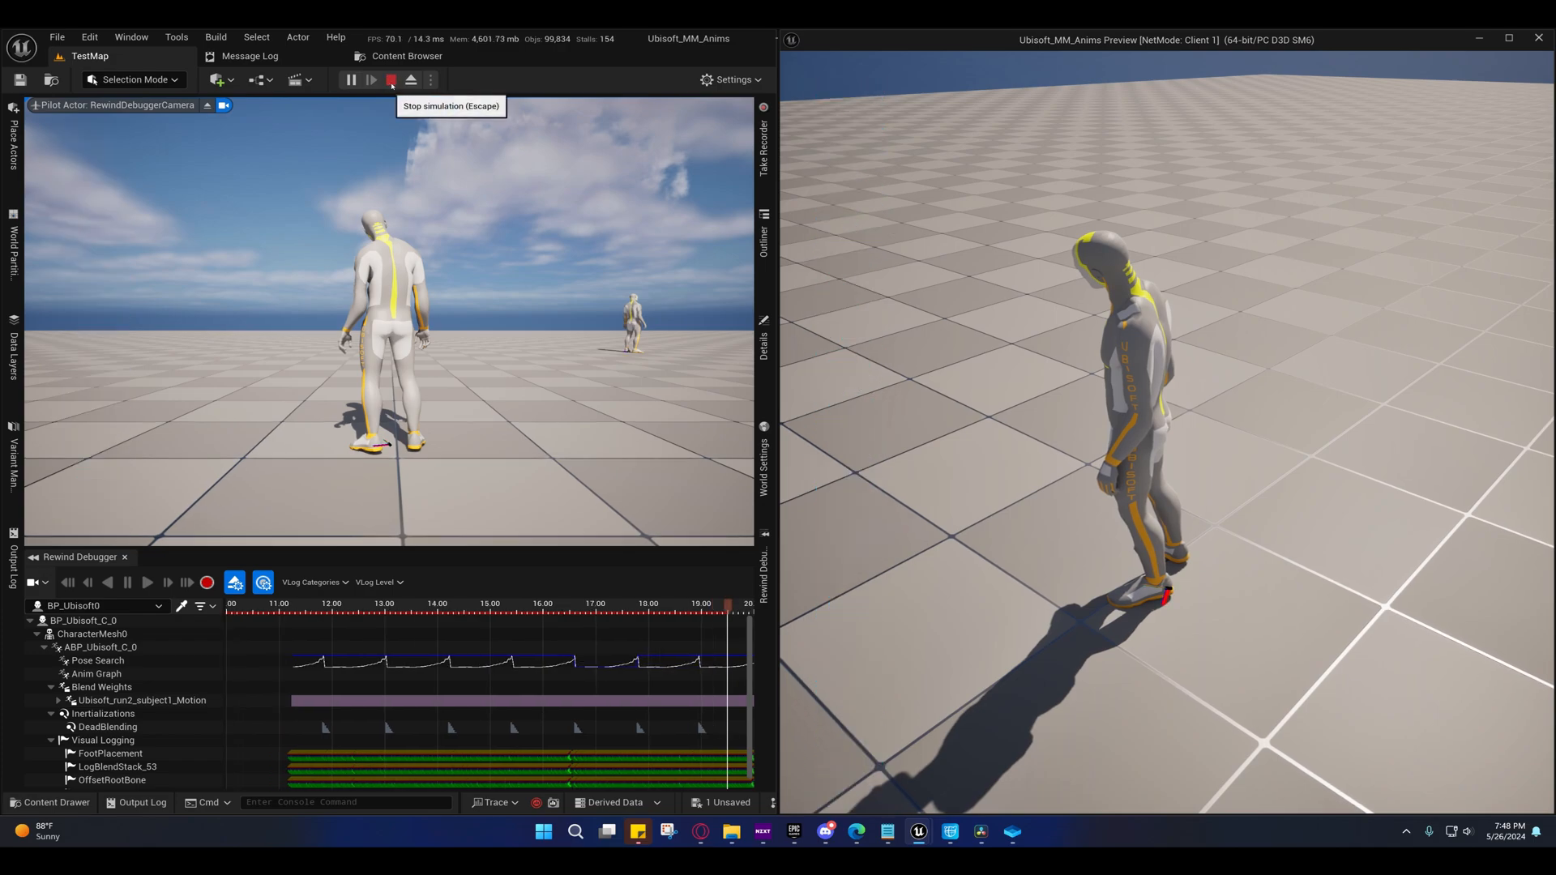
pyautogui.click(392, 80)
# - Set the Net Mode to Play As Client, run the session to compare the character on both clients, and stop it
pyautogui.click(430, 80)
pyautogui.moveTo(527, 370)
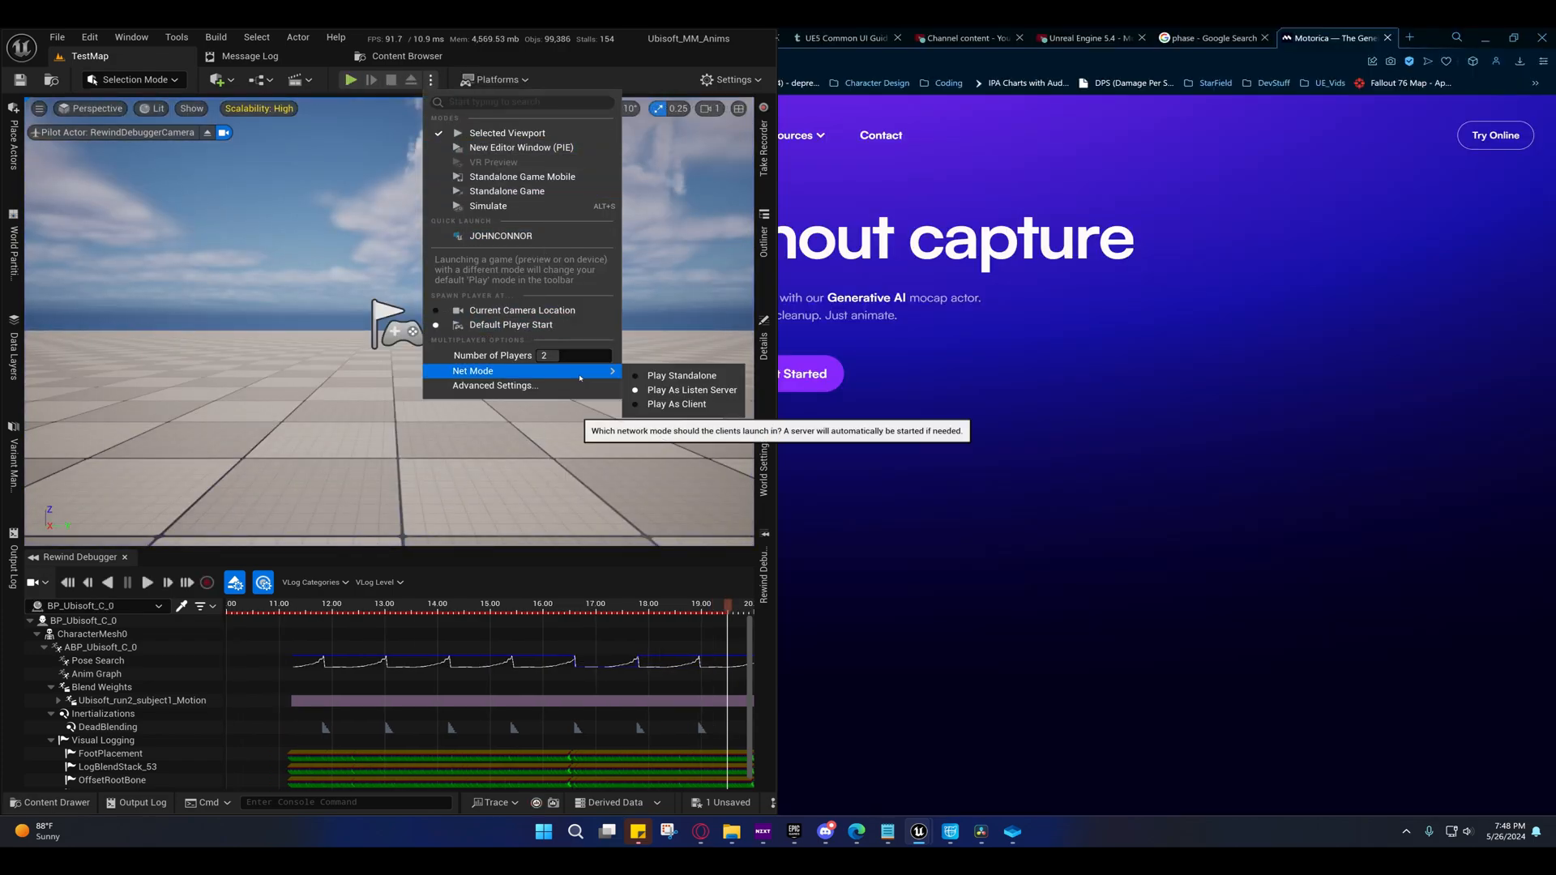
pyautogui.click(673, 404)
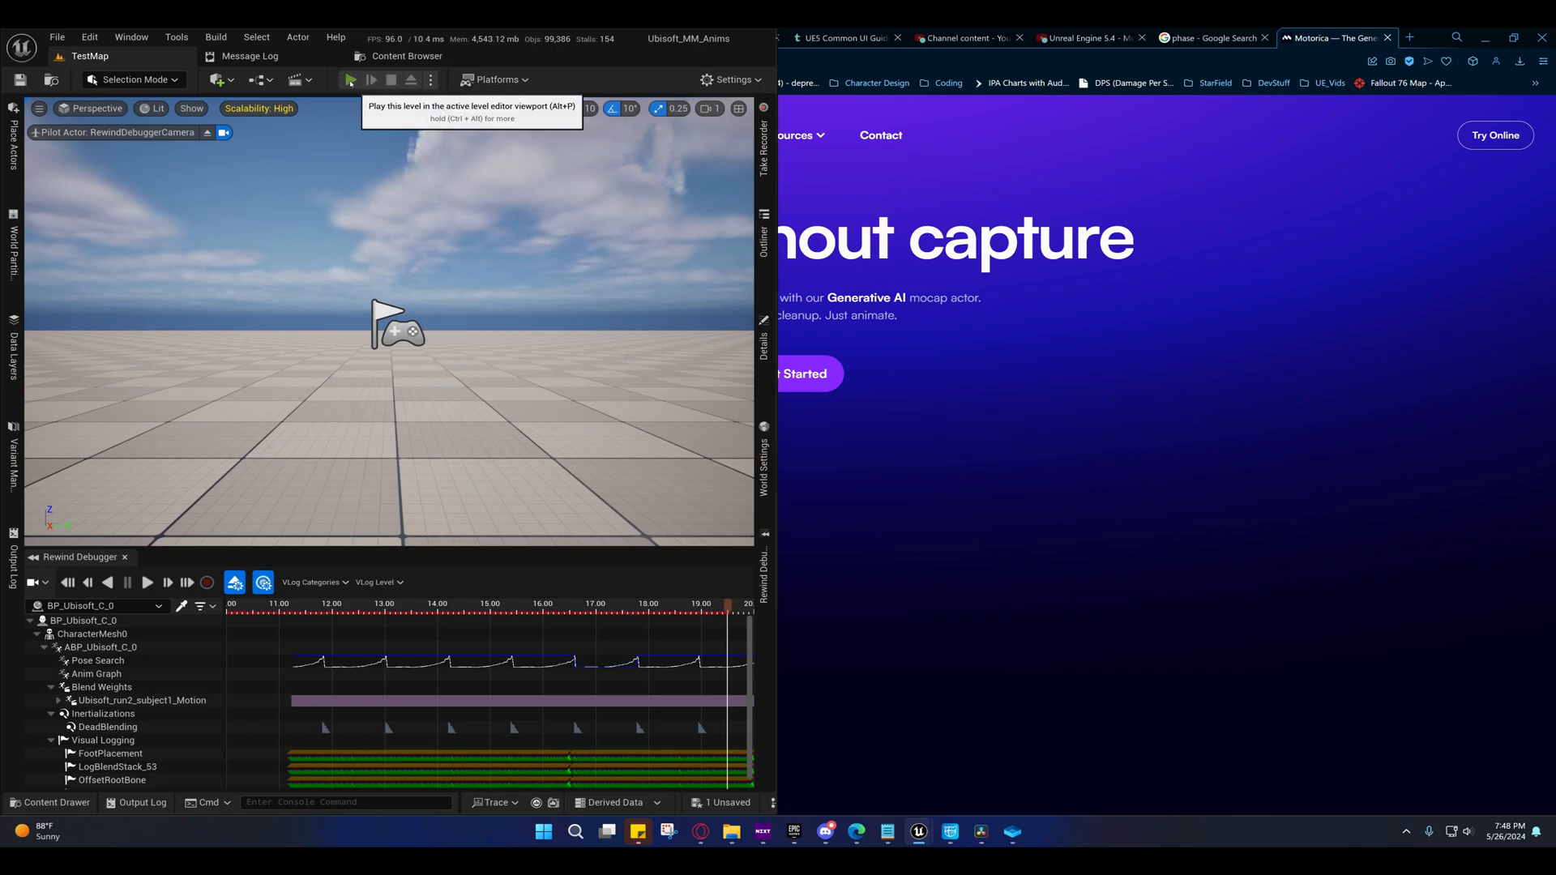
pyautogui.click(350, 79)
pyautogui.moveTo(876, 40); pyautogui.dragTo(1552, 413)
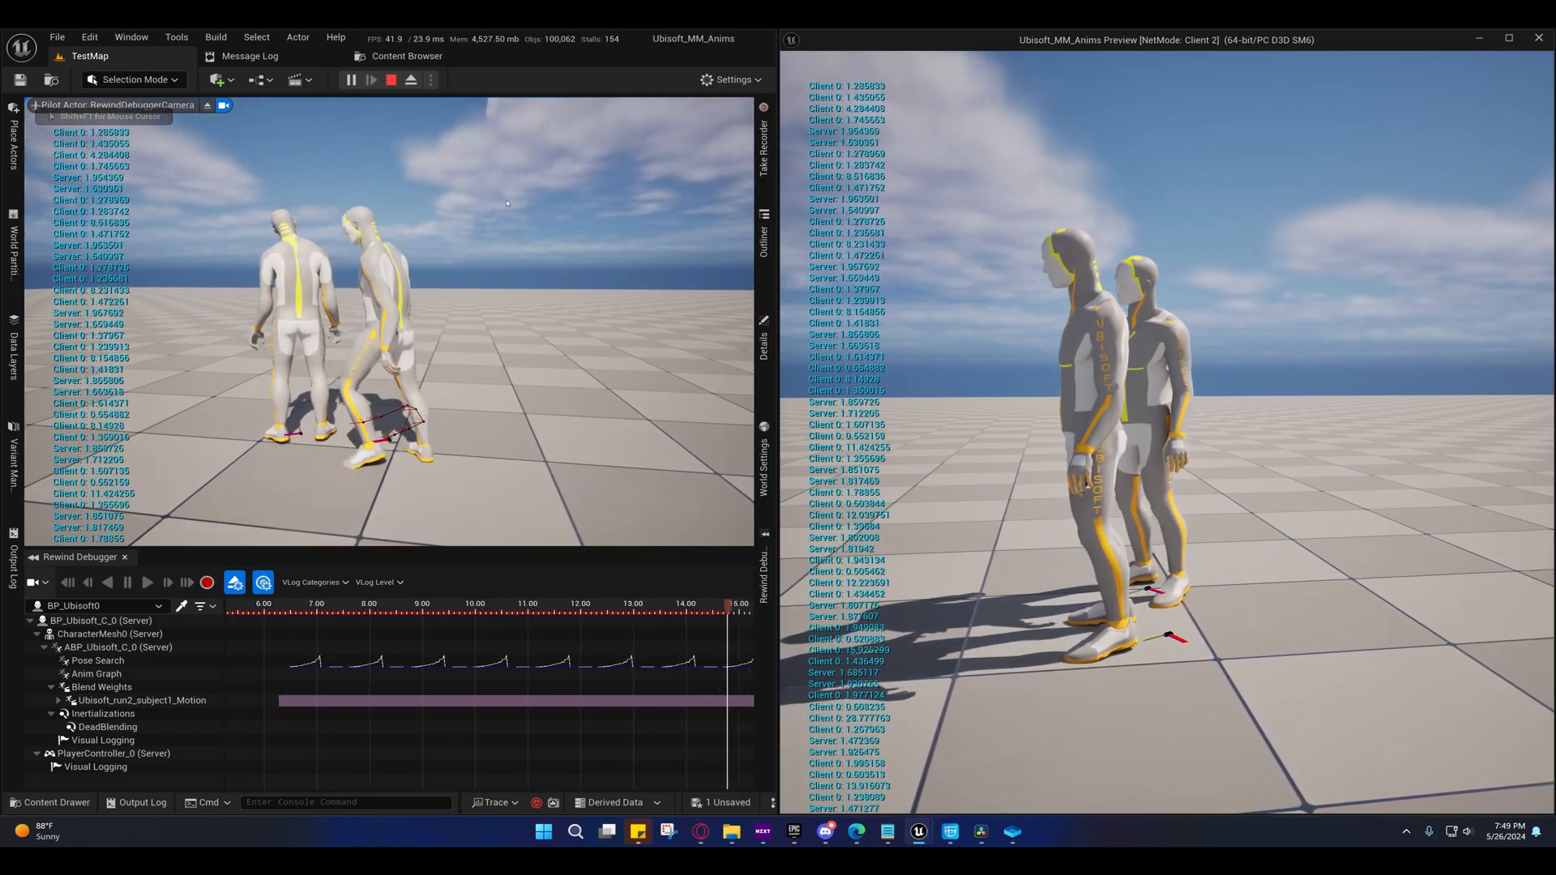
pyautogui.press('Escape')
# - Enable Component Replicates on the CharacterTrajectory component in BP_Ubisoft and compile the blueprint
pyautogui.moveTo(919, 831)
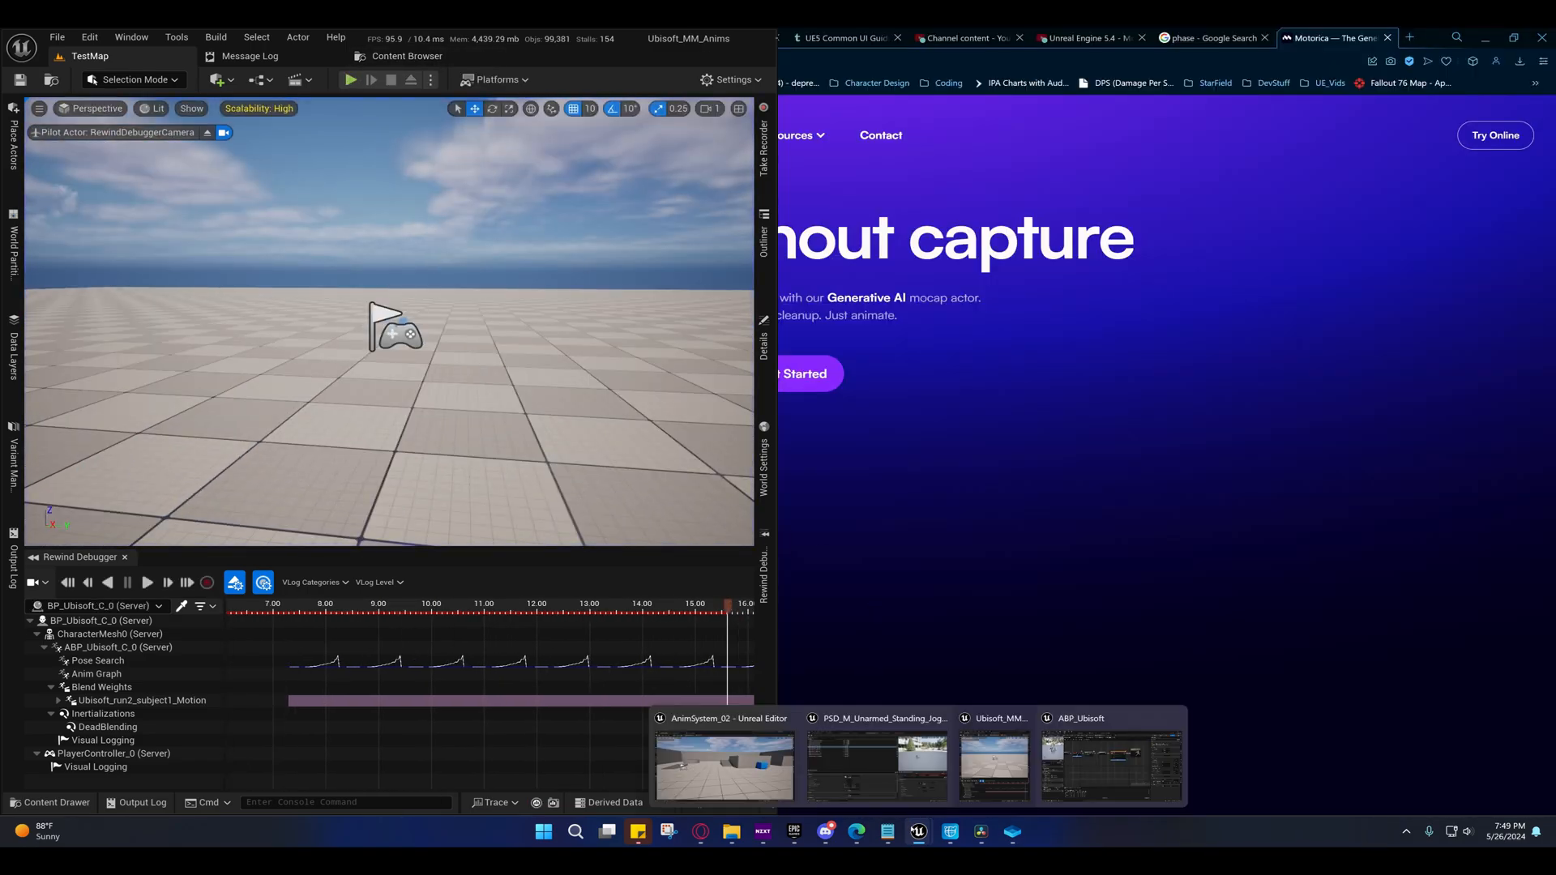
pyautogui.click(1089, 737)
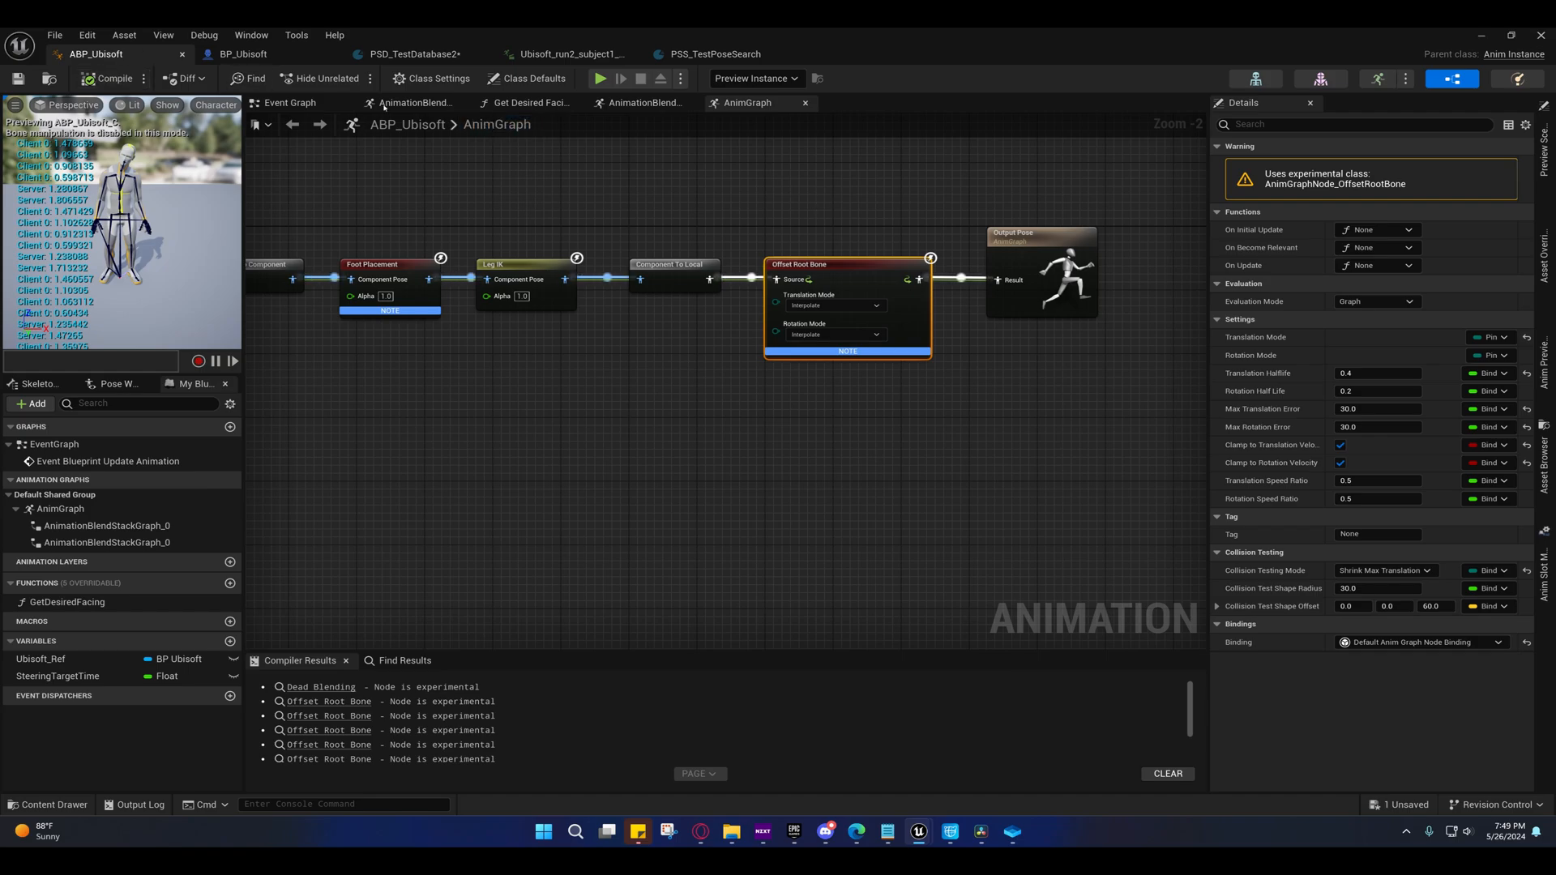
pyautogui.click(243, 53)
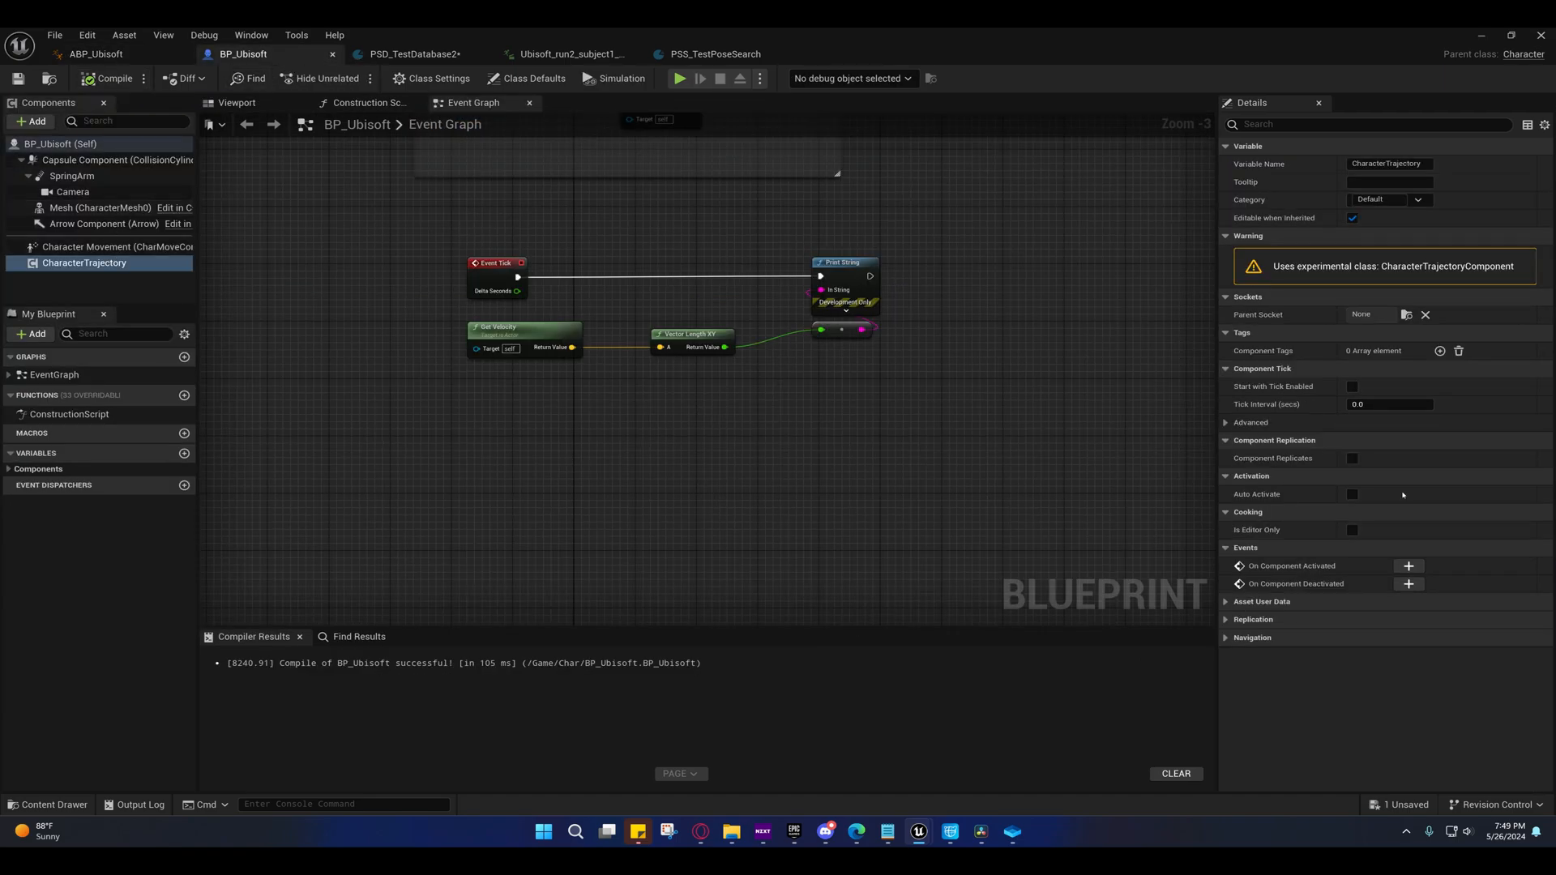
pyautogui.click(90, 79)
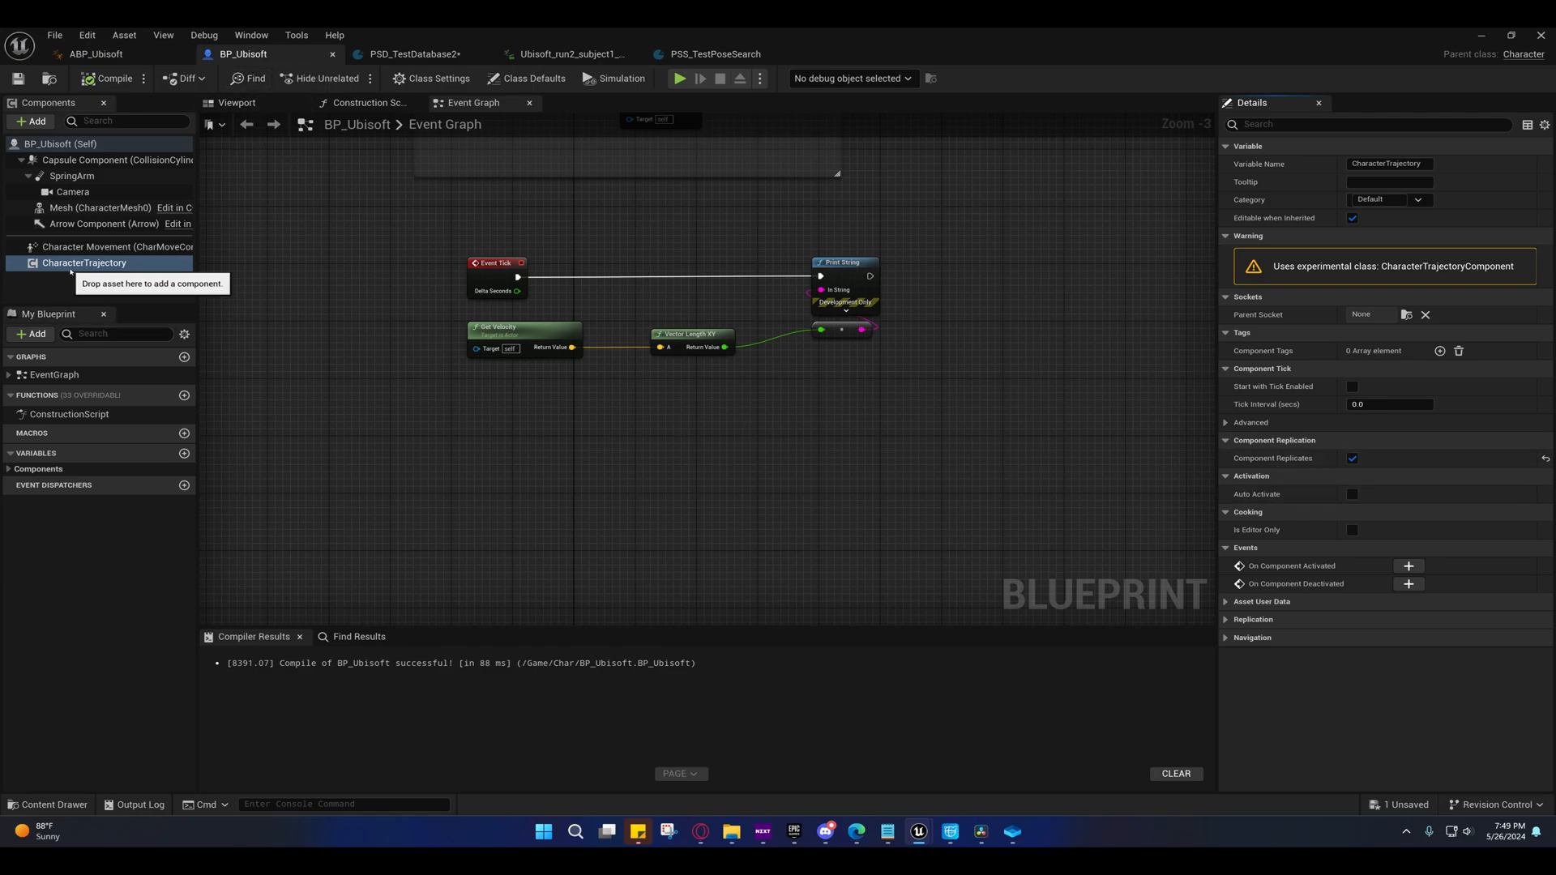
# - Run the two-client session in TestMap to check the trajectory with component replication enabled, and stop it
pyautogui.click(1480, 35)
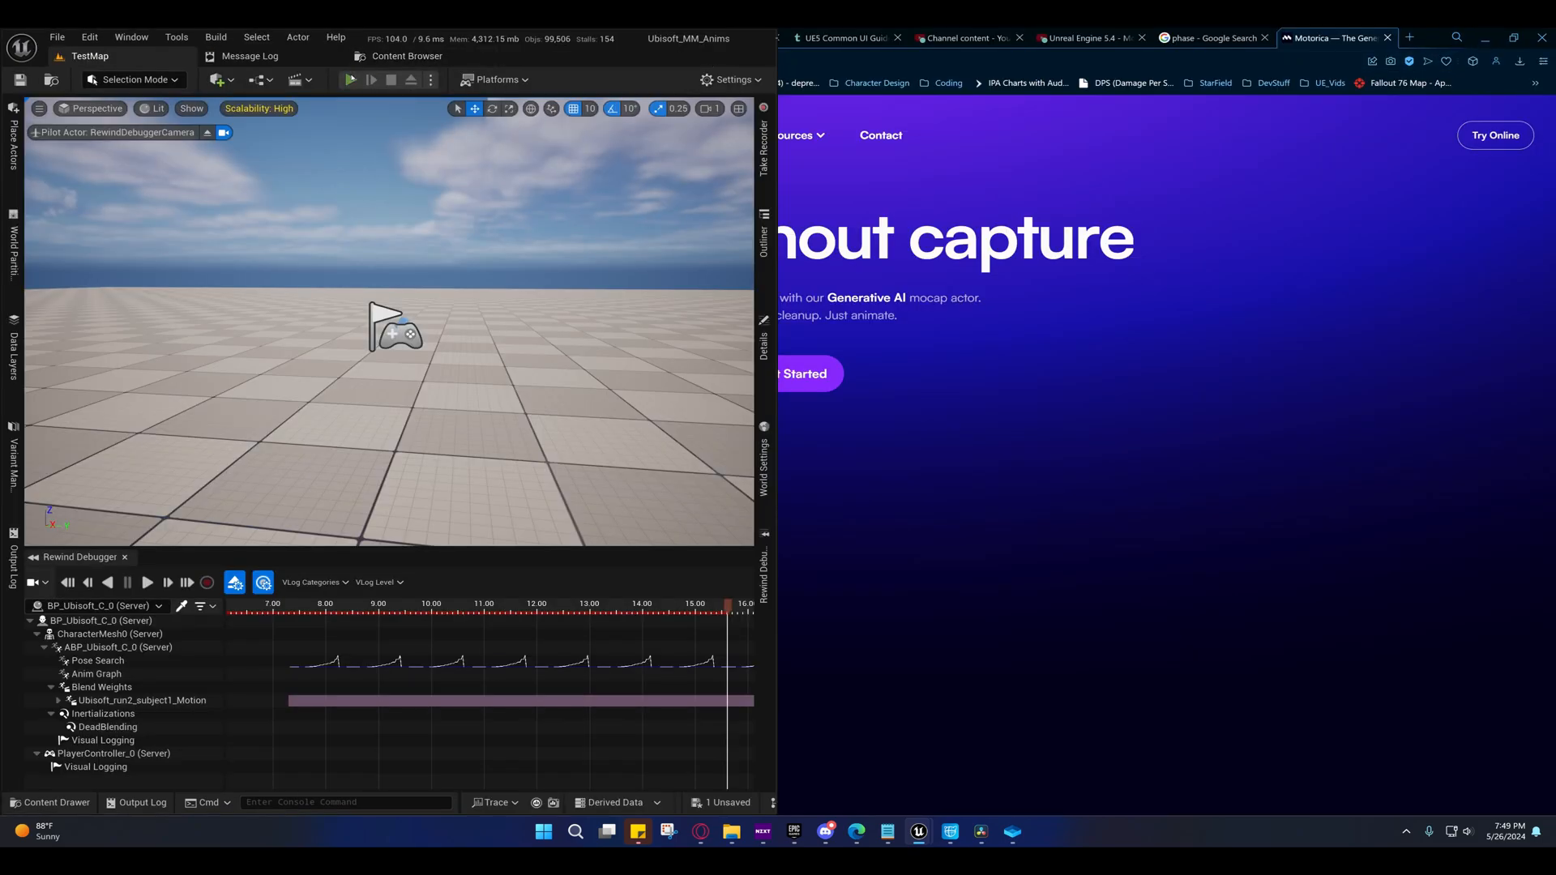
pyautogui.hotkey('alt', 'p')
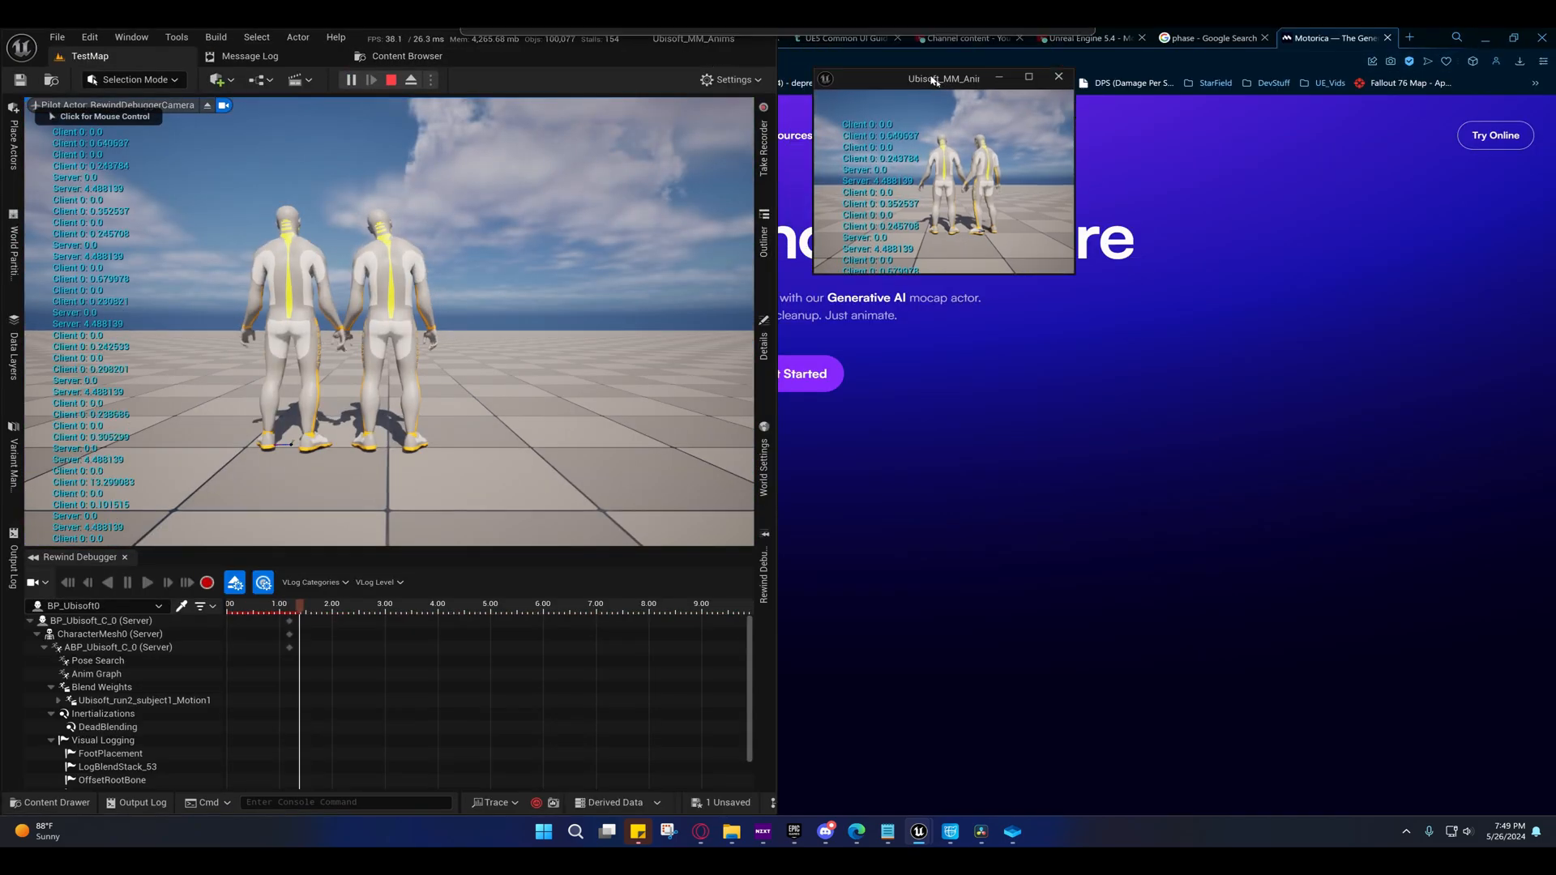
pyautogui.moveTo(935, 81); pyautogui.dragTo(1553, 81)
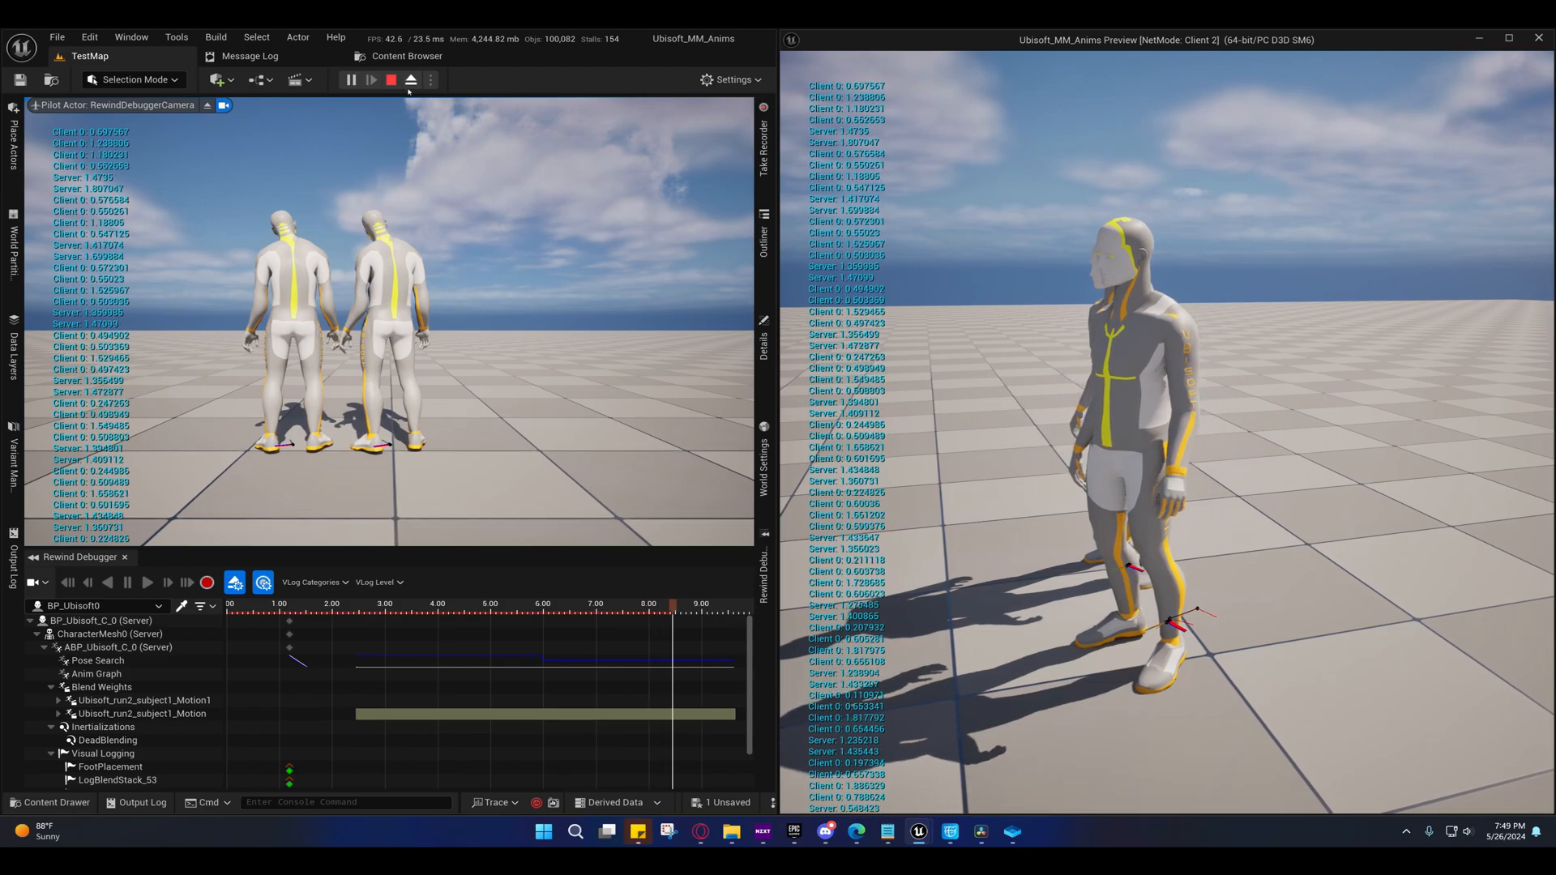
pyautogui.click(391, 80)
# - Disable Component Replicates on the CharacterTrajectory component in BP_Ubisoft and recompile the blueprint
pyautogui.moveTo(918, 832)
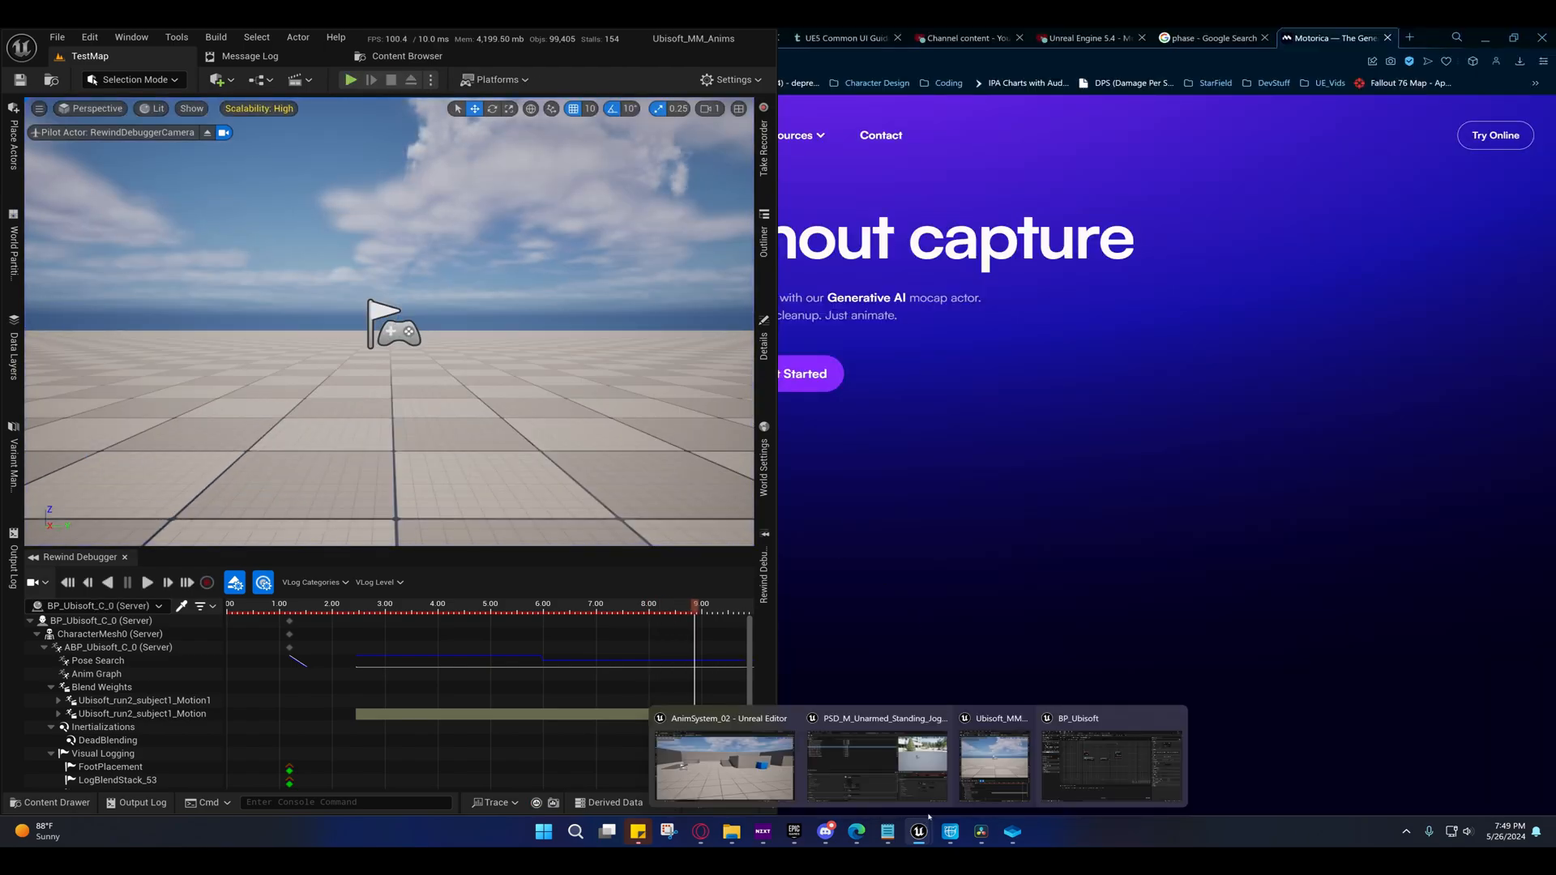
pyautogui.click(1112, 758)
pyautogui.moveTo(604, 379); pyautogui.dragTo(605, 334, button='right')
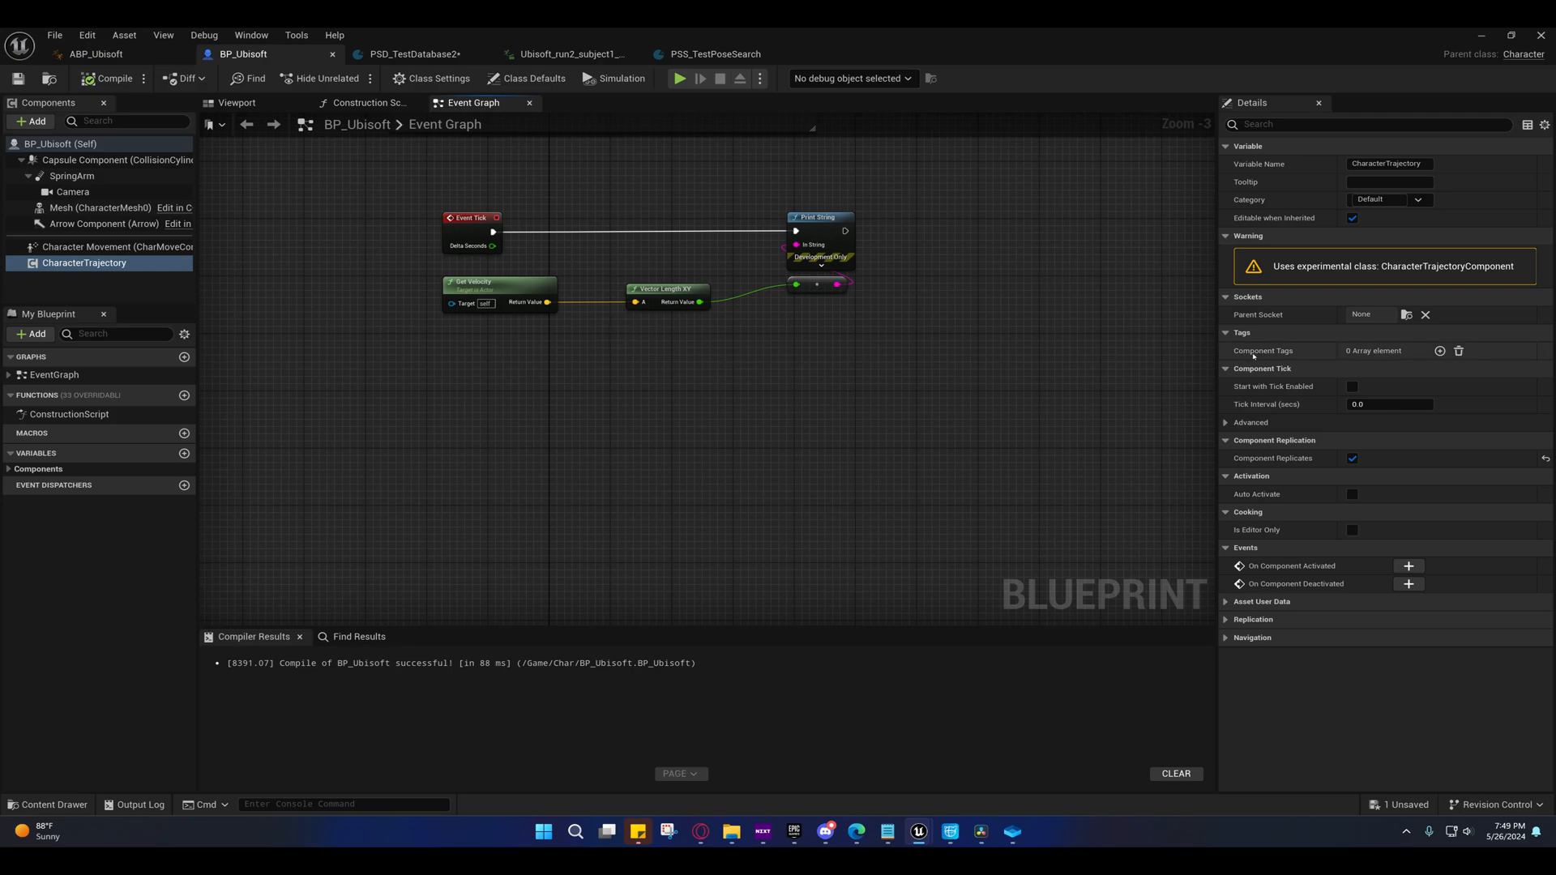
pyautogui.click(1353, 459)
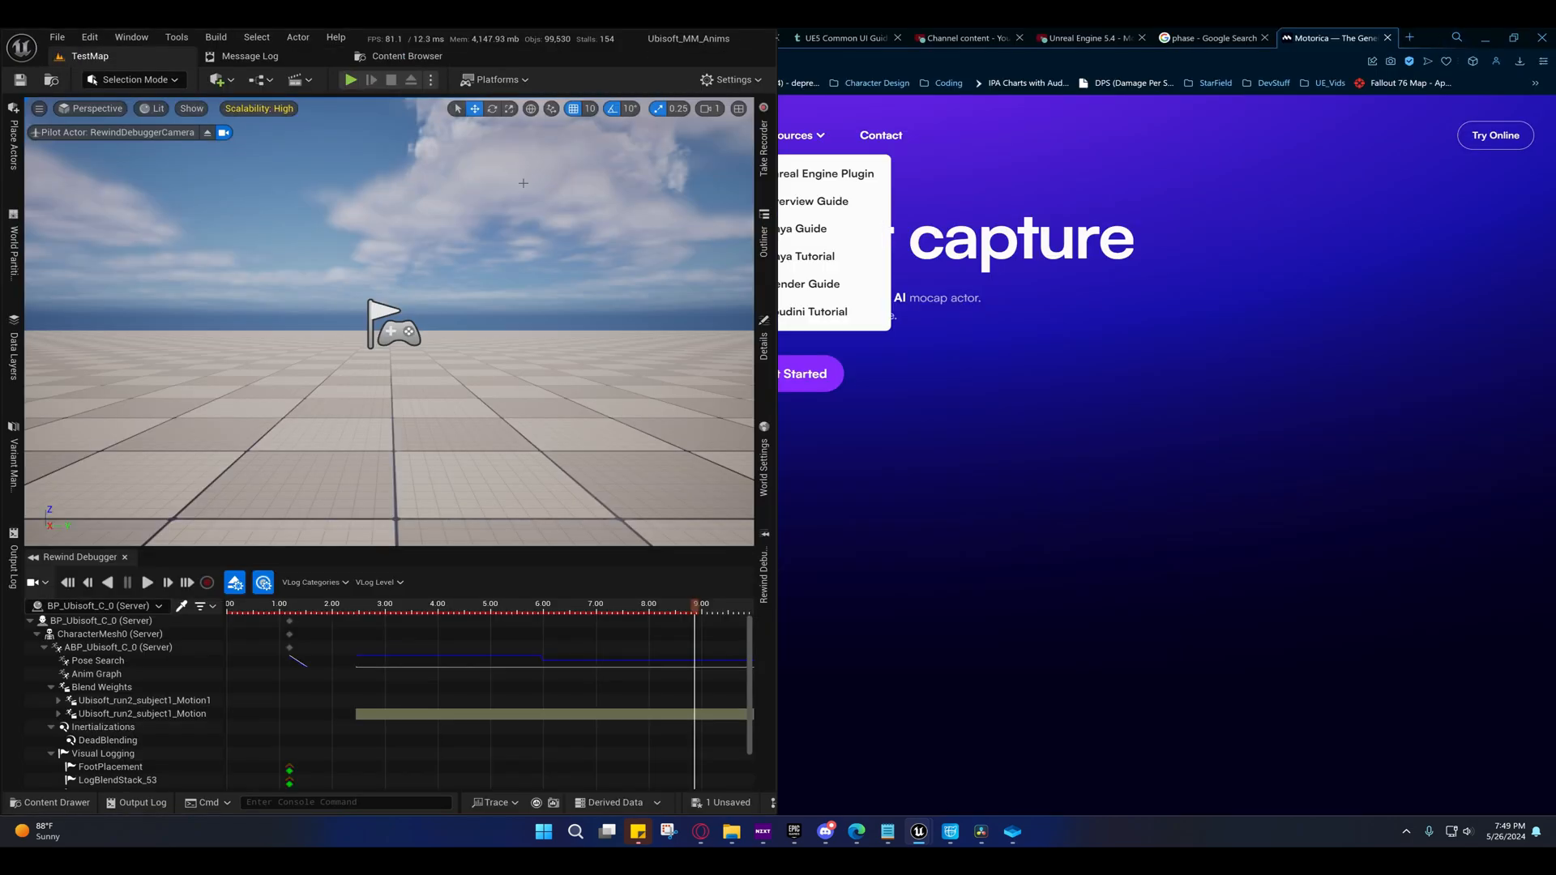
# - Rerun the two-client session without trajectory component replication, view the characters in both client windows, and stop it
pyautogui.click(351, 79)
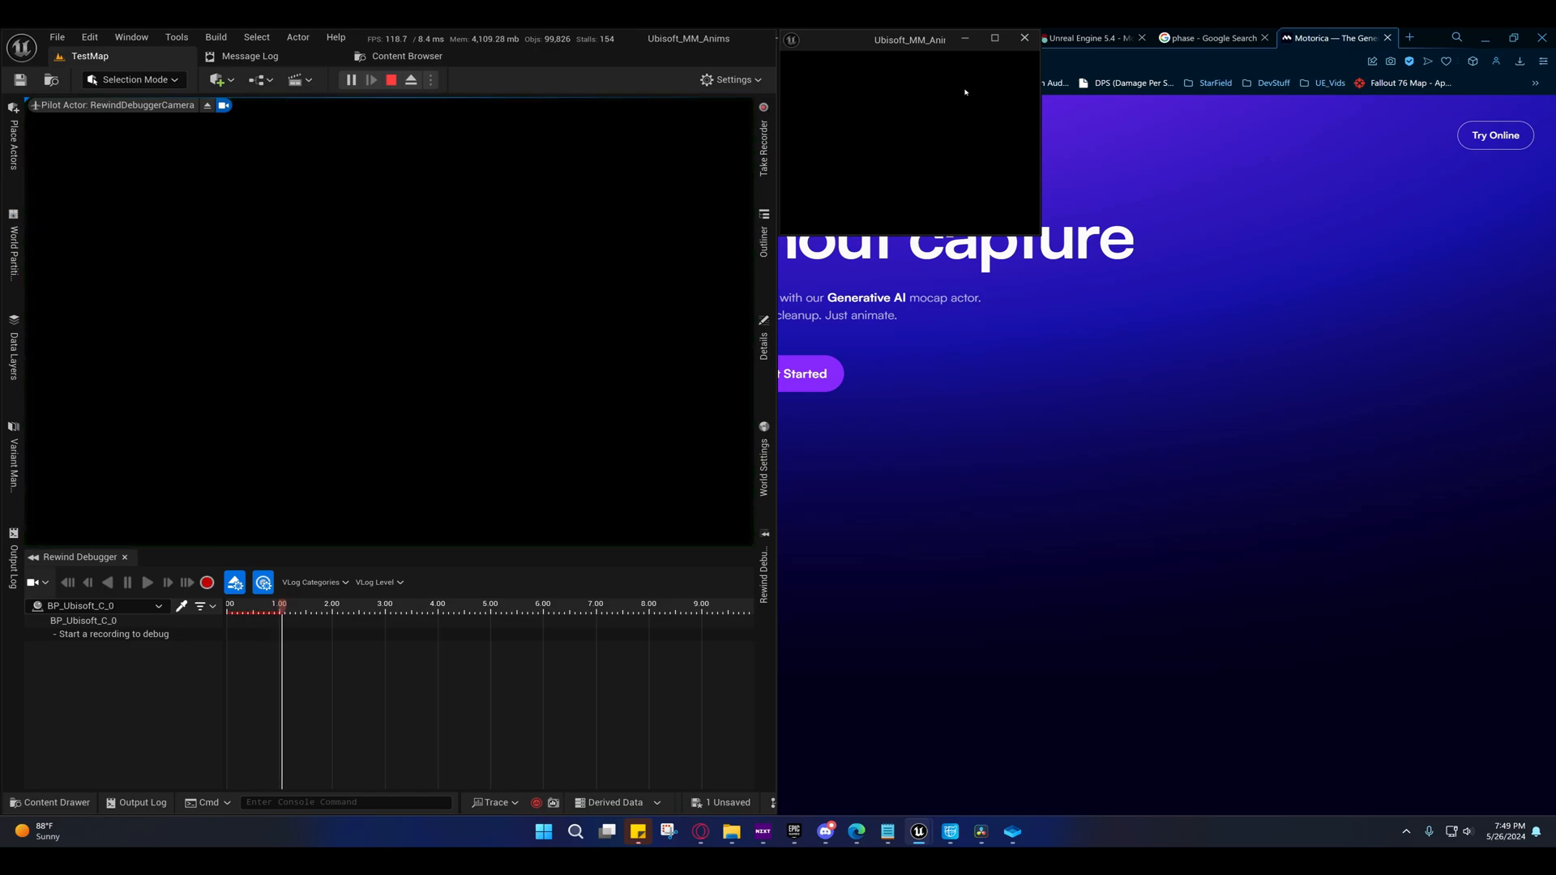
pyautogui.moveTo(914, 73); pyautogui.dragTo(1549, 405)
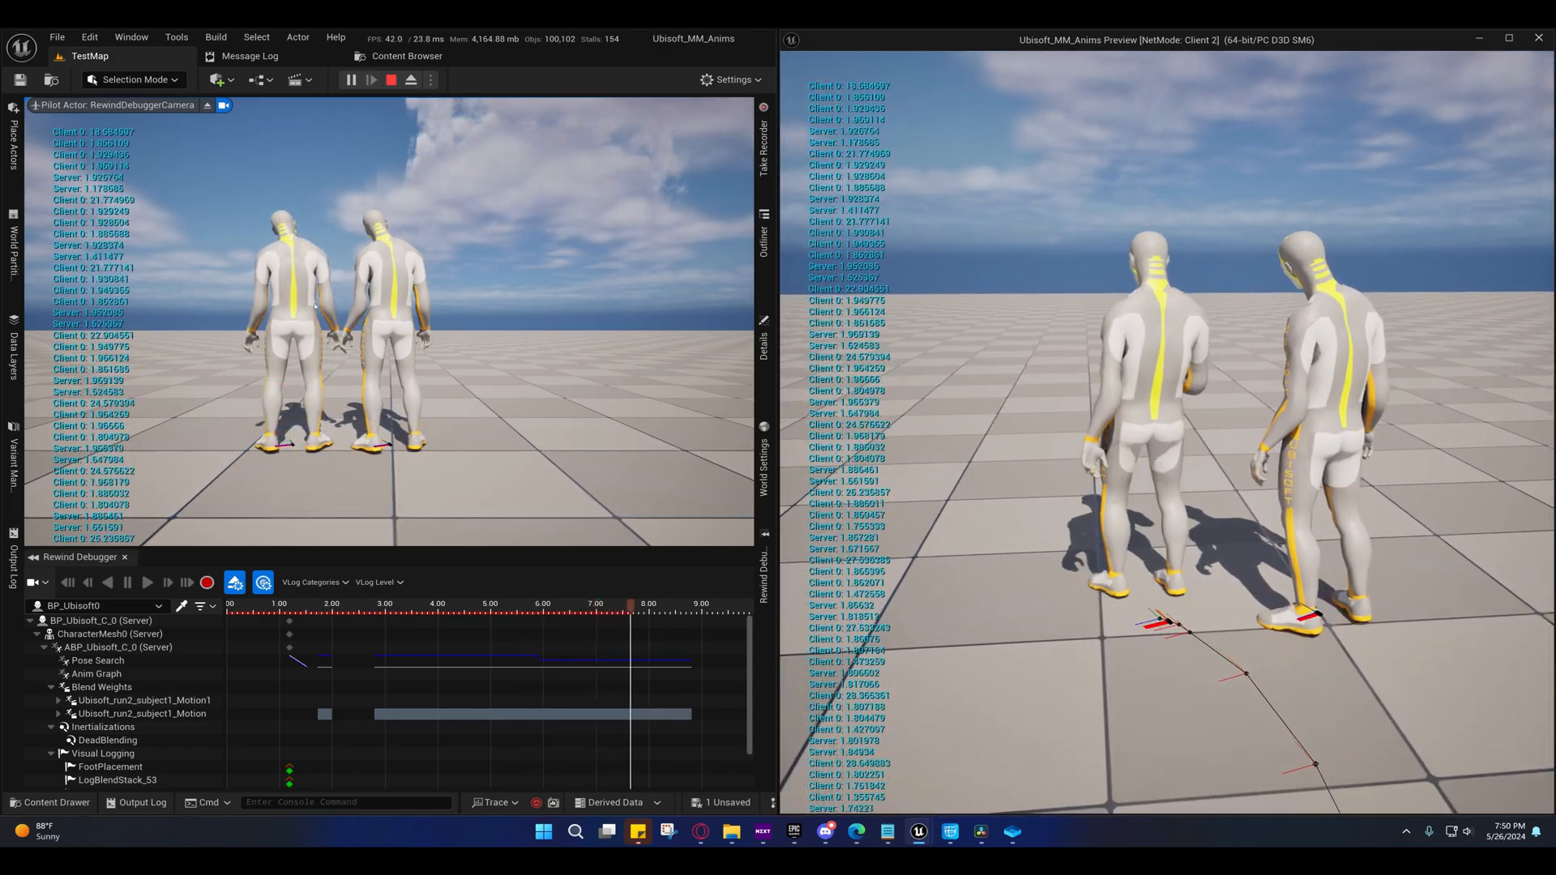
pyautogui.click(389, 324)
pyautogui.hotkey('shift', 'F1')
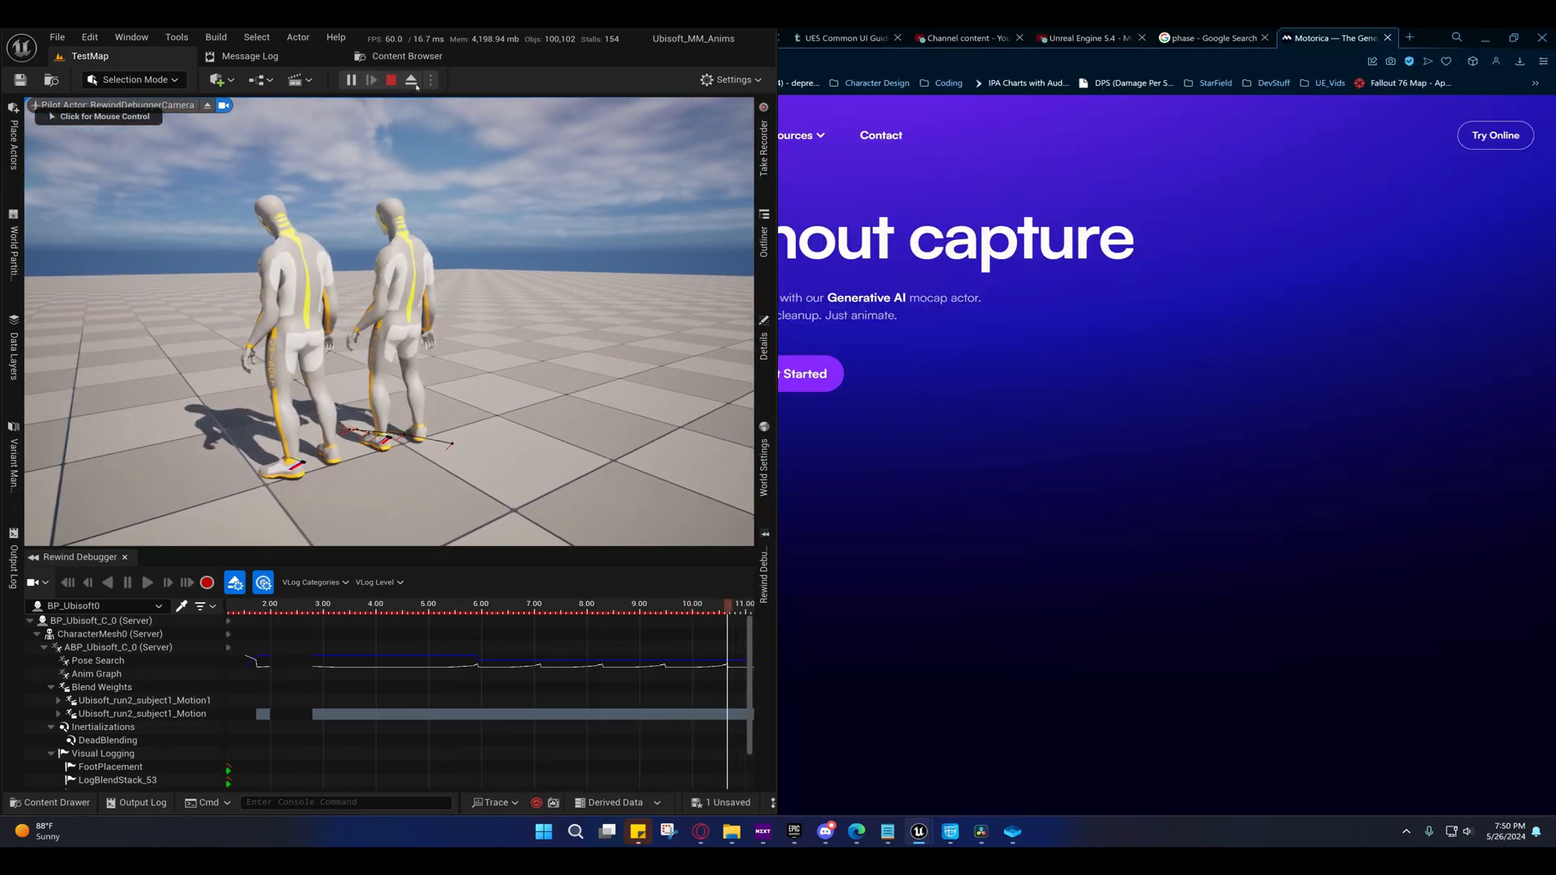
# - Set the Net Mode to Play As Listen Server, run the session to compare server and client movement, and stop it
pyautogui.click(430, 80)
pyautogui.moveTo(567, 370)
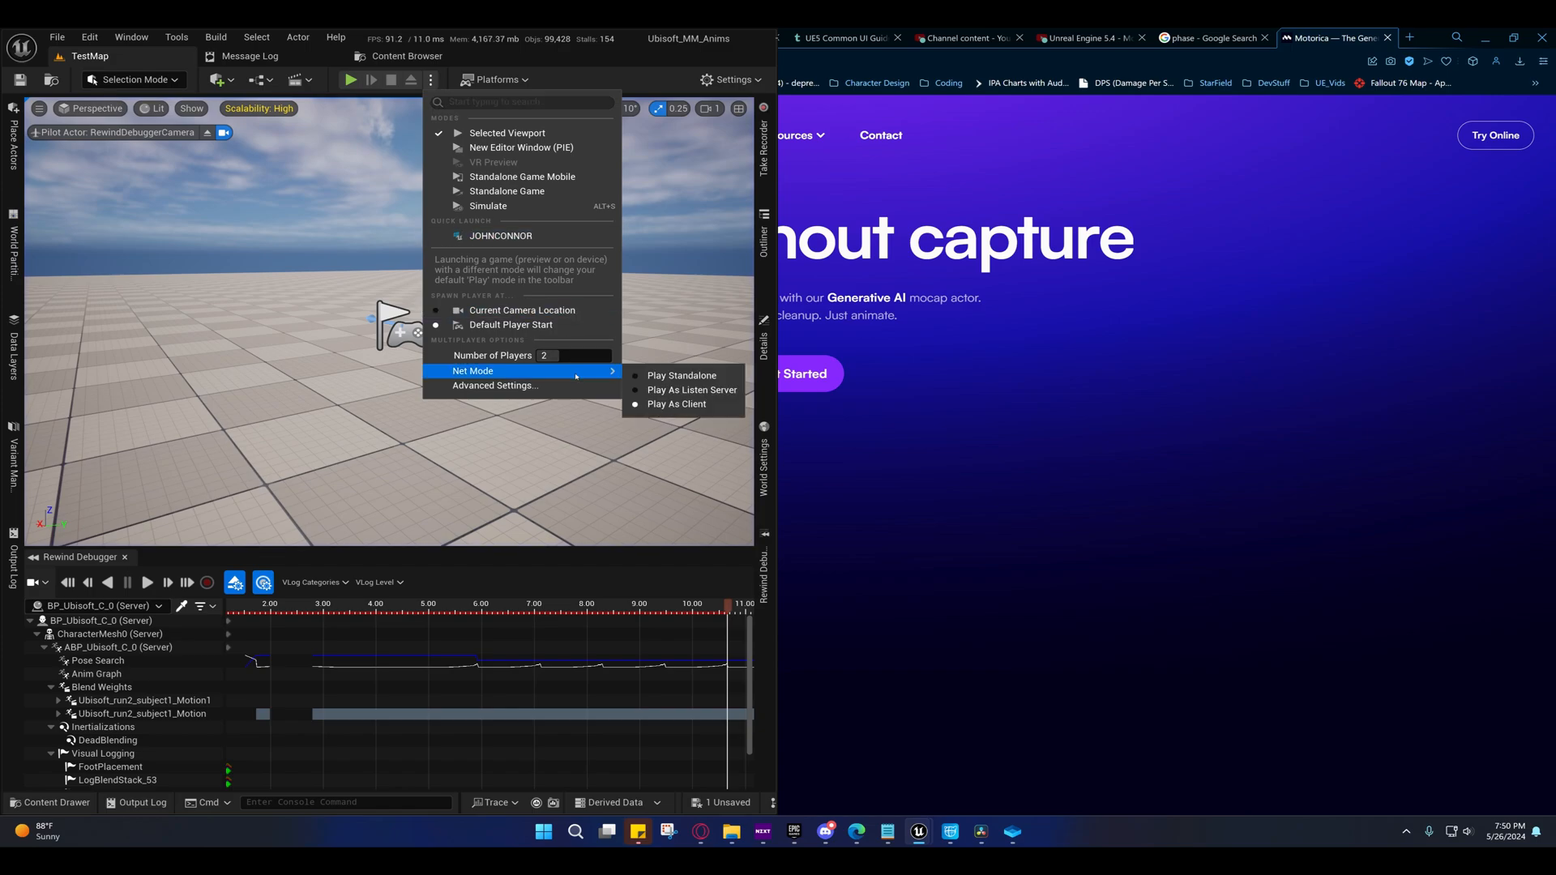
pyautogui.click(650, 390)
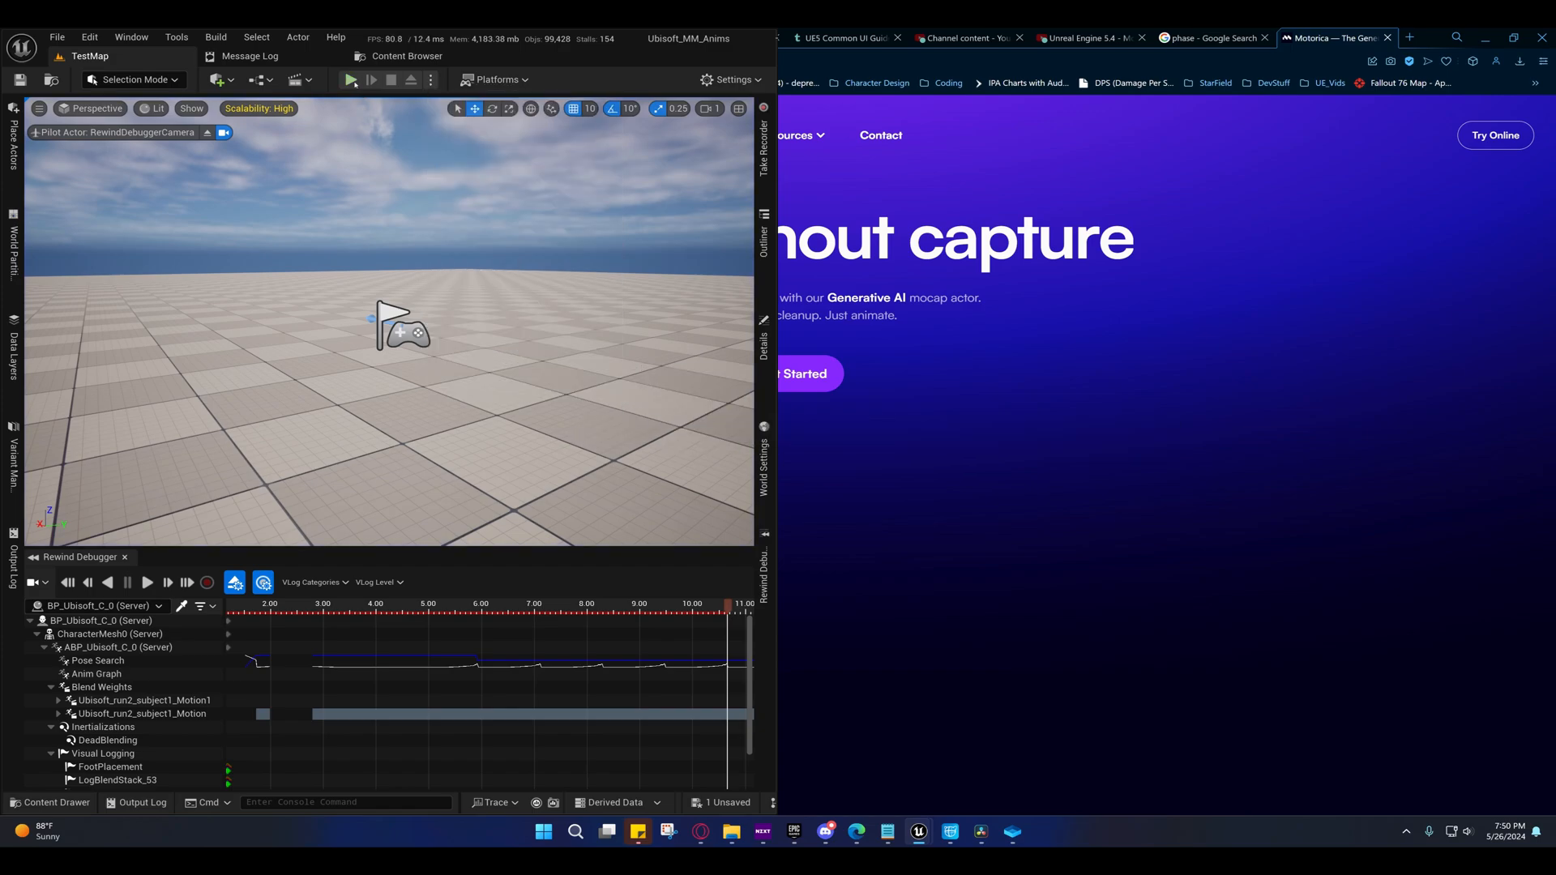
pyautogui.click(351, 79)
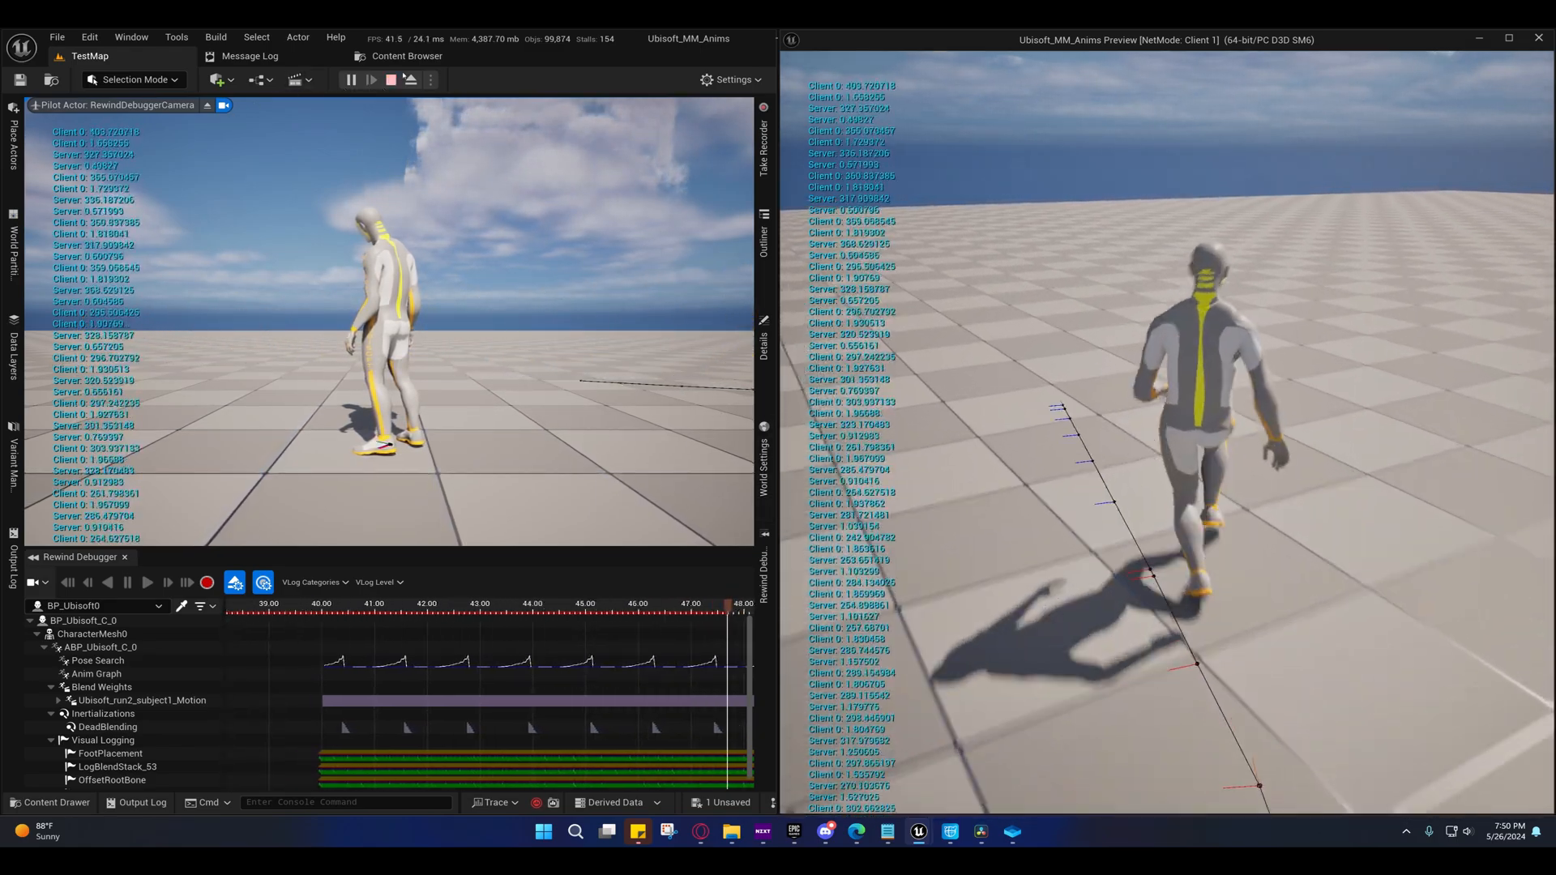
pyautogui.click(391, 80)
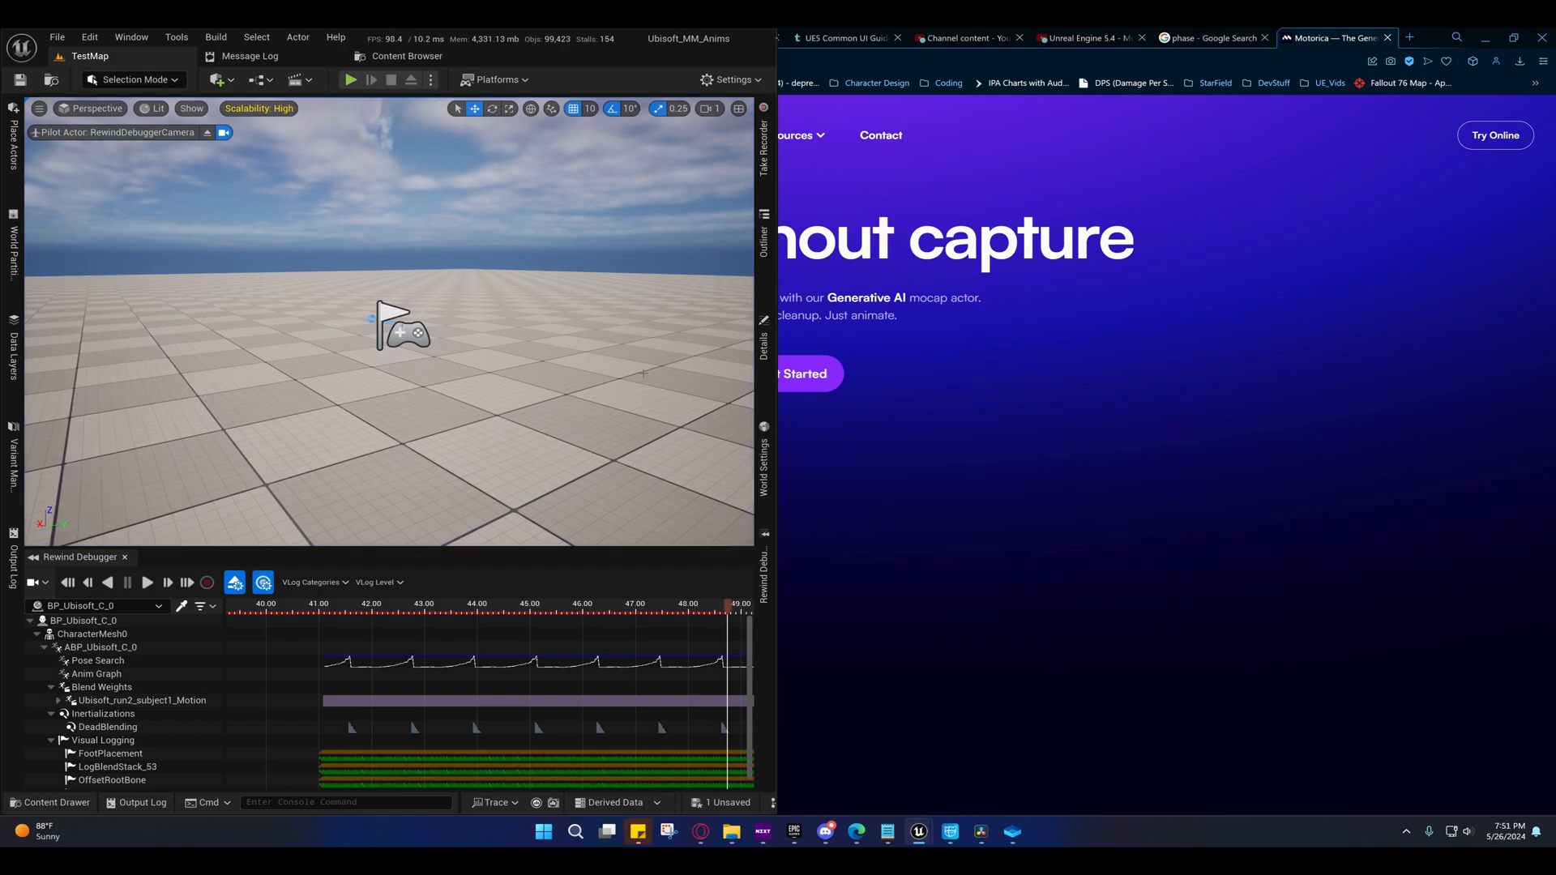
# - Switch to the AnimSystem_02 project's pose search database window and look over the unarmed jog stop animations and database settings
pyautogui.moveTo(919, 832)
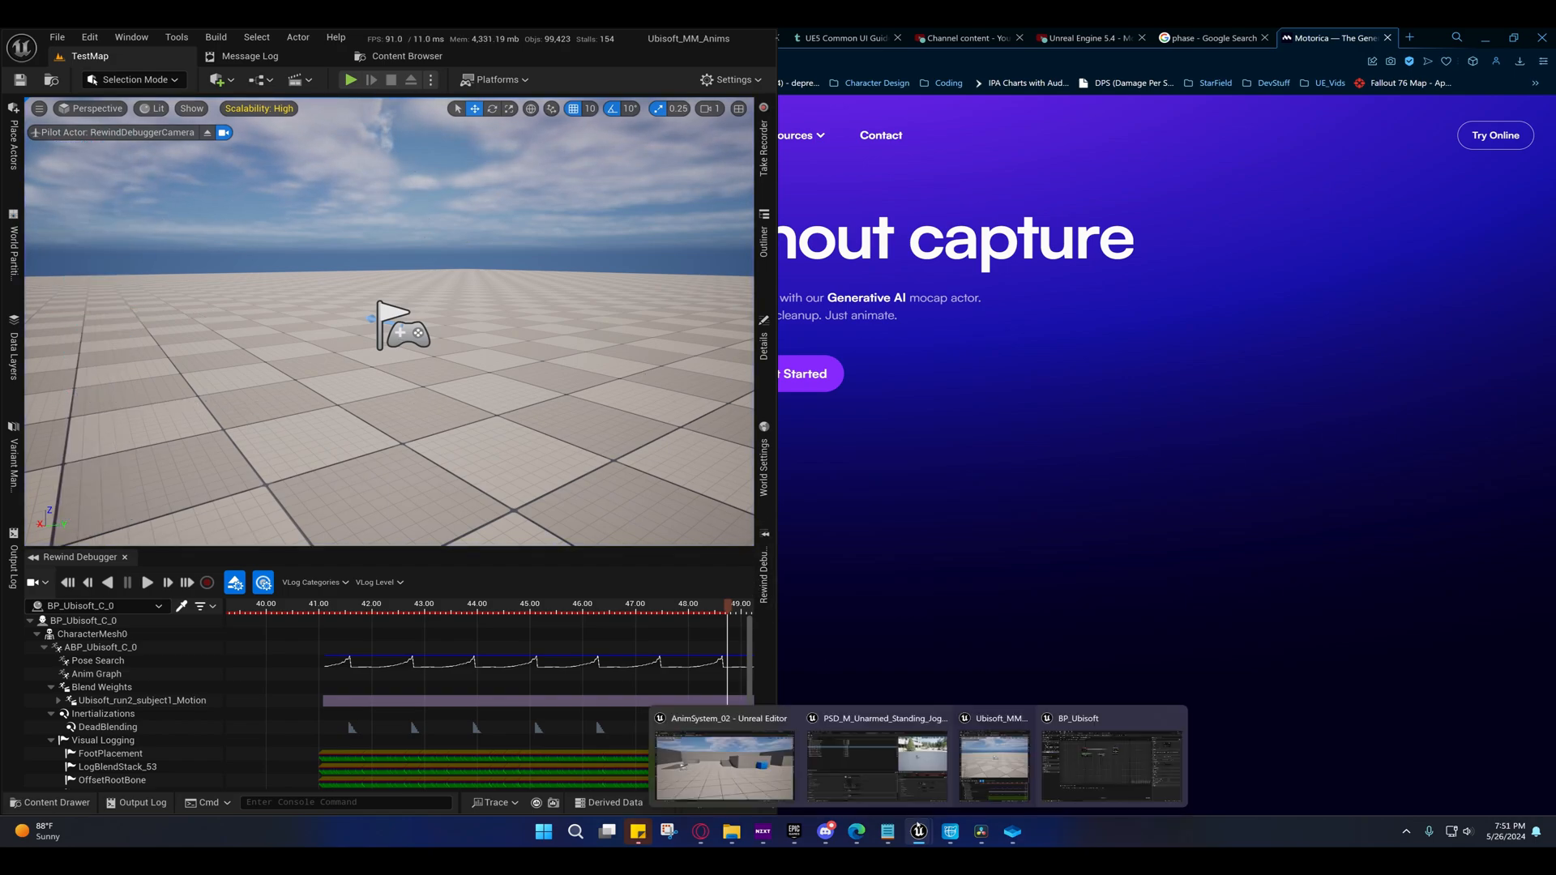
pyautogui.click(913, 773)
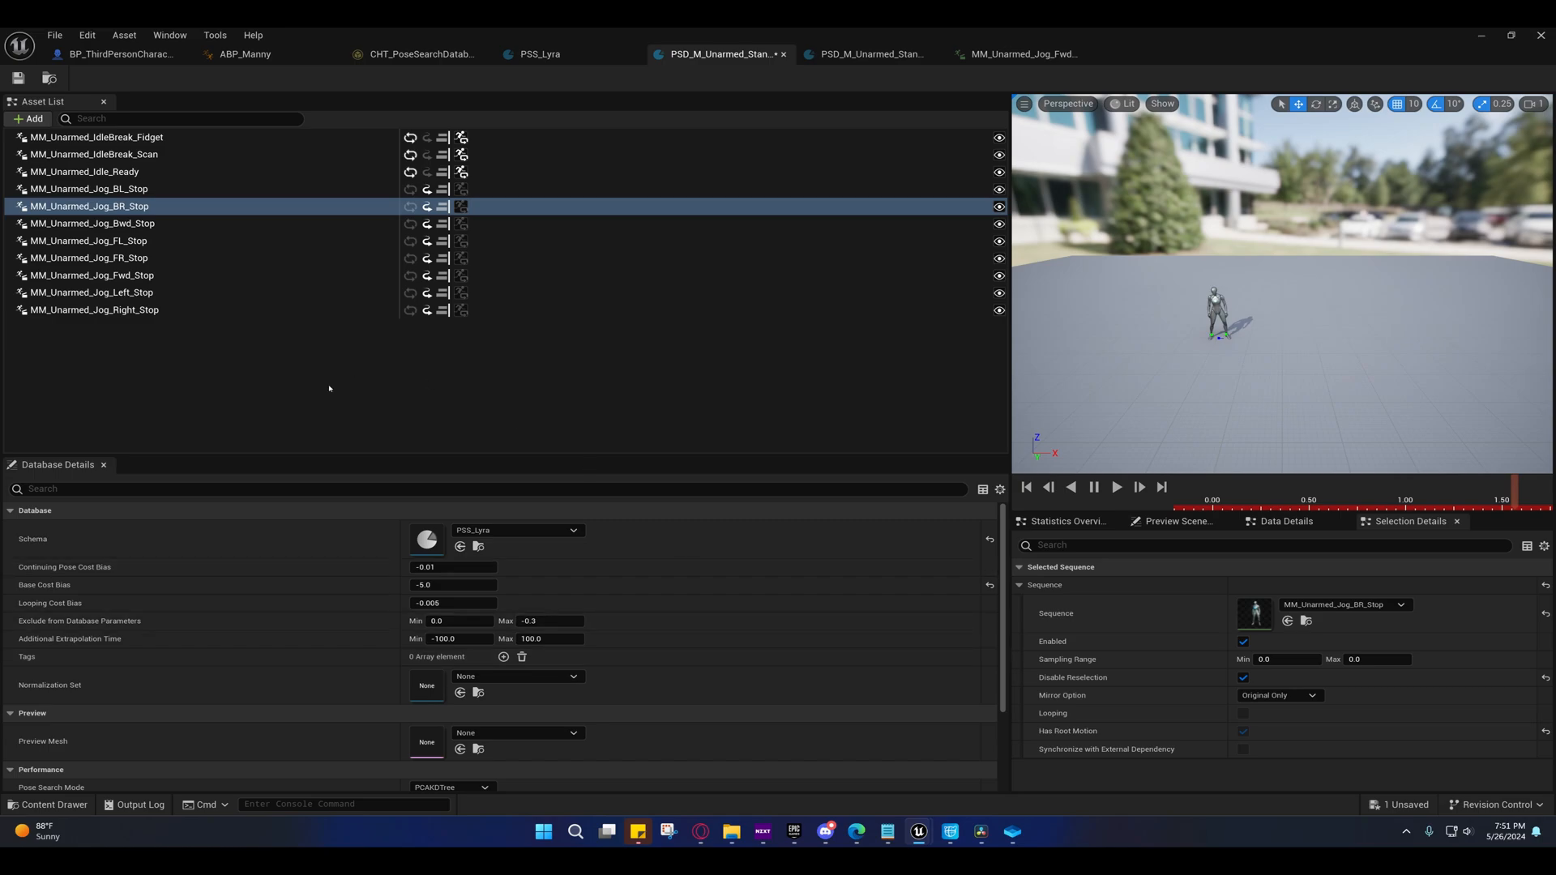
pyautogui.moveTo(82, 568)
pyautogui.moveTo(918, 830)
# - Return to the ABP_Ubisoft AnimGraph and examine the Offset Root Bone node and its connection from Component To Local
pyautogui.click(1110, 762)
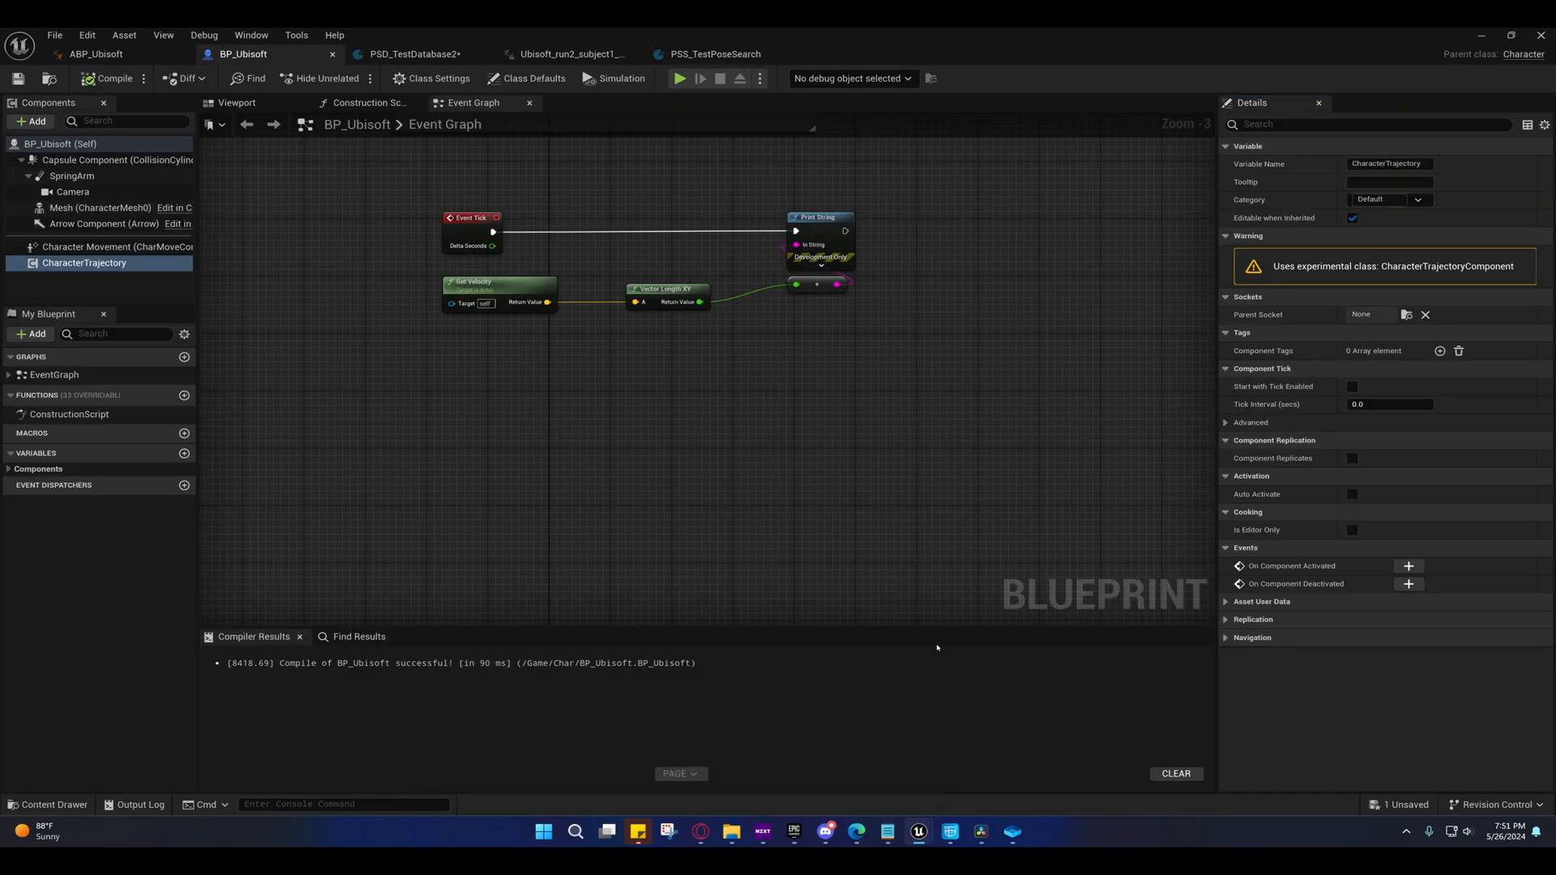
pyautogui.click(121, 54)
pyautogui.click(811, 268)
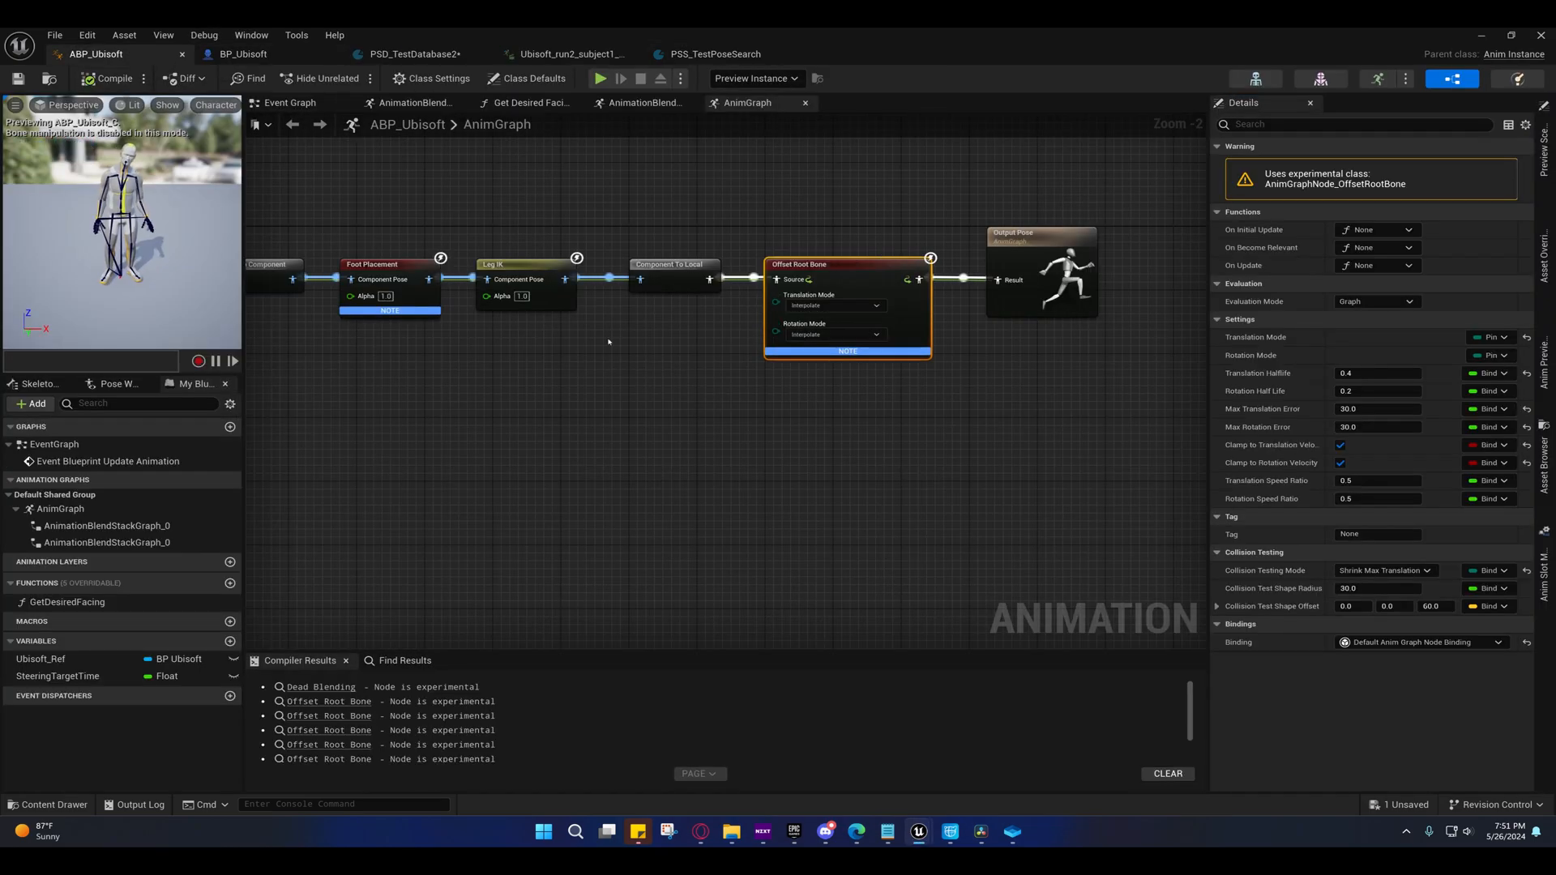
pyautogui.scroll(2, 778, 341)
pyautogui.moveTo(842, 432); pyautogui.dragTo(658, 363, button='right')
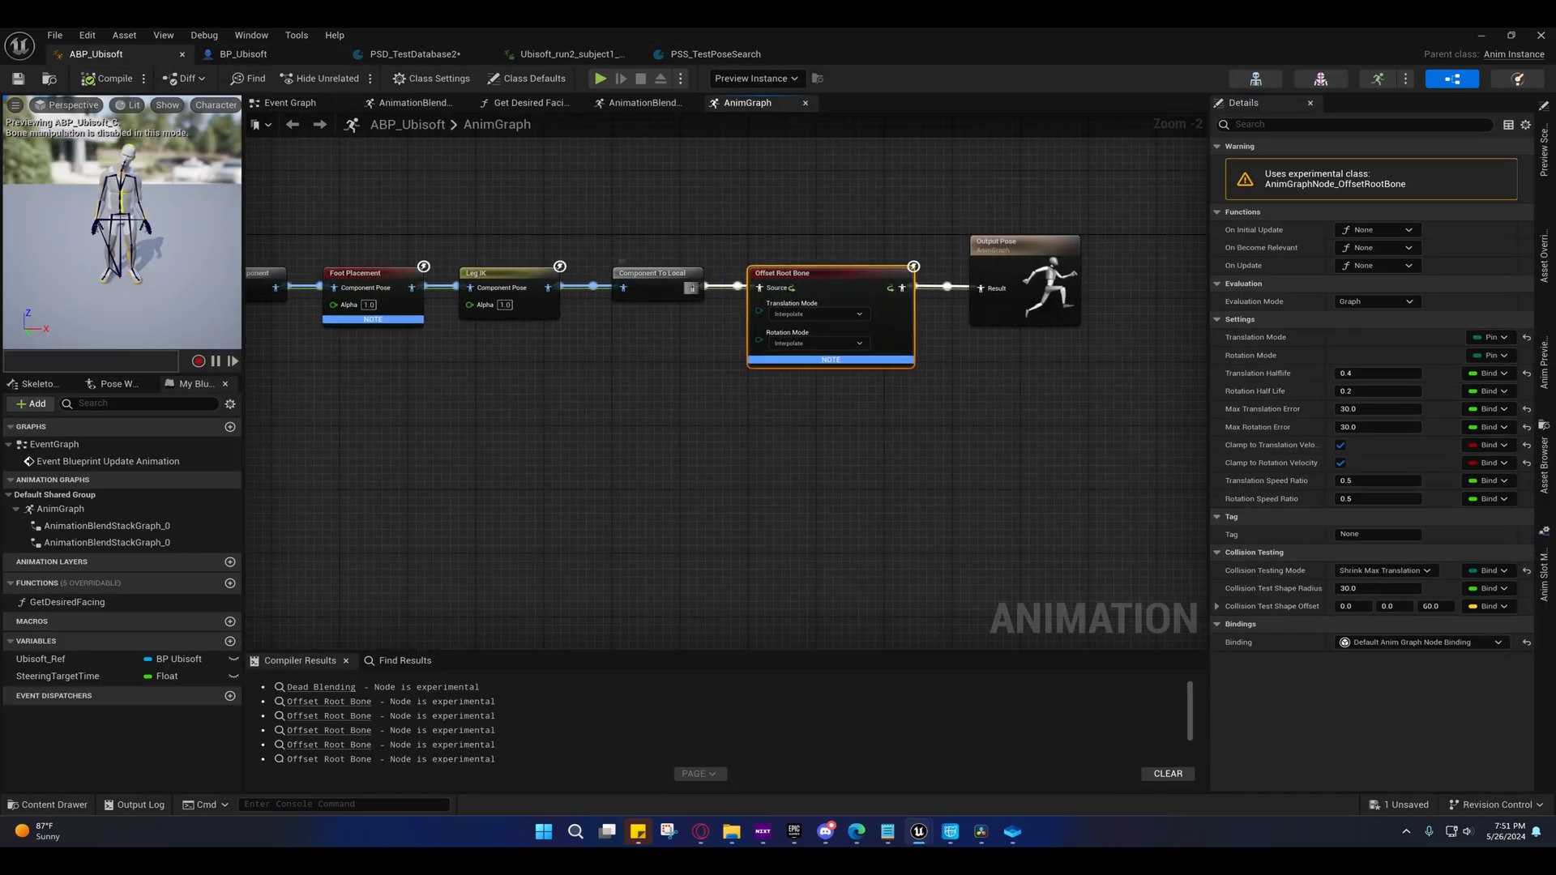
pyautogui.moveTo(691, 288); pyautogui.dragTo(760, 288)
# - Set Root Motion Mode to Root Motion from Montages Only in ABP_Ubisoft's class defaults, compile, and return to TestMap
pyautogui.click(438, 79)
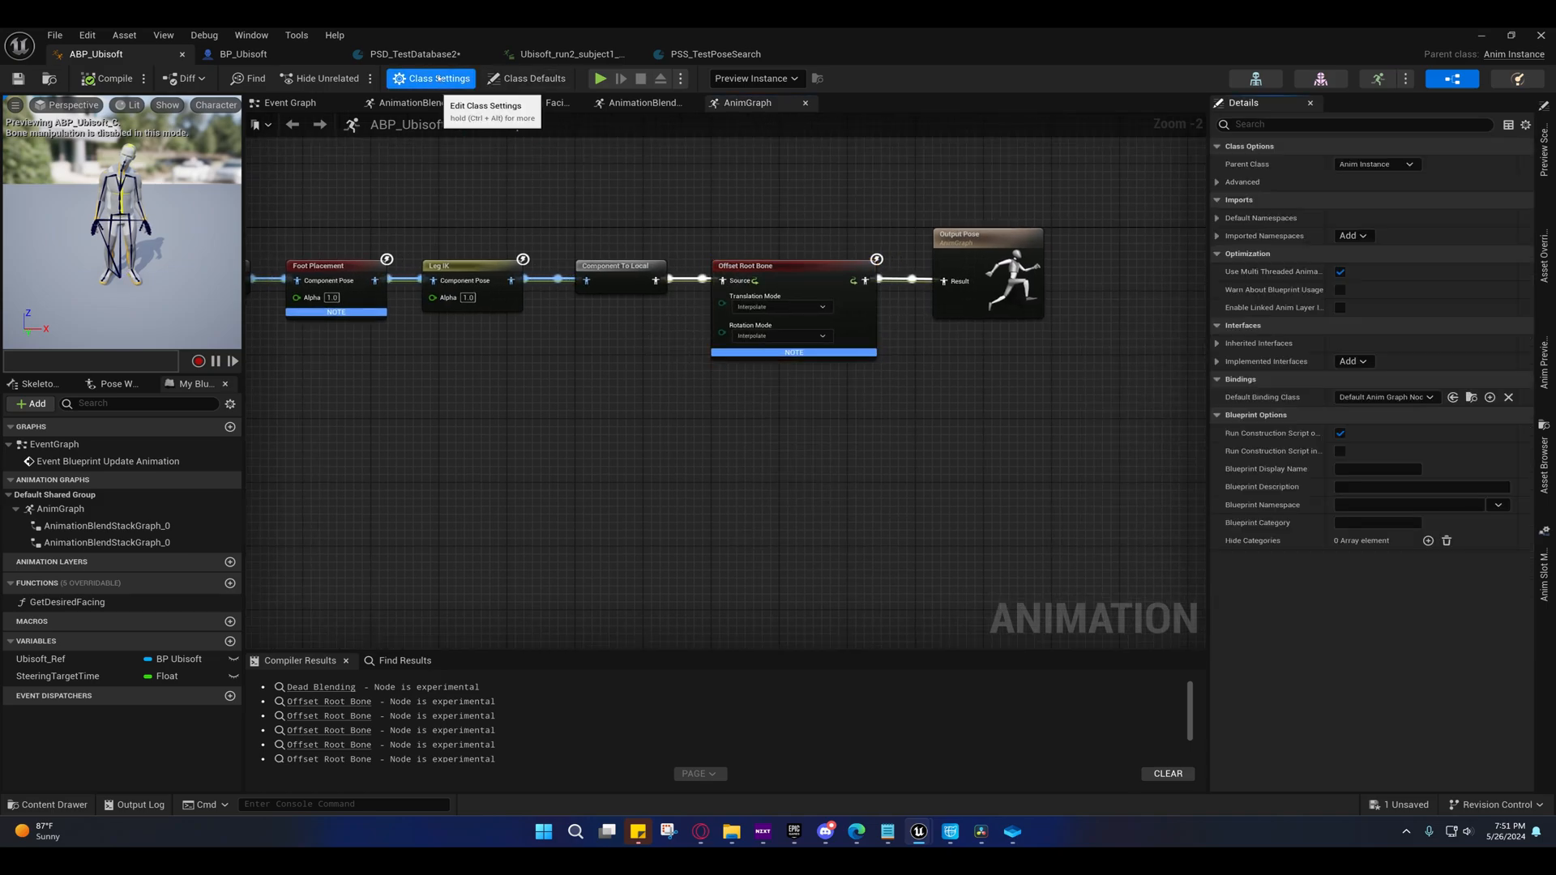
pyautogui.click(527, 79)
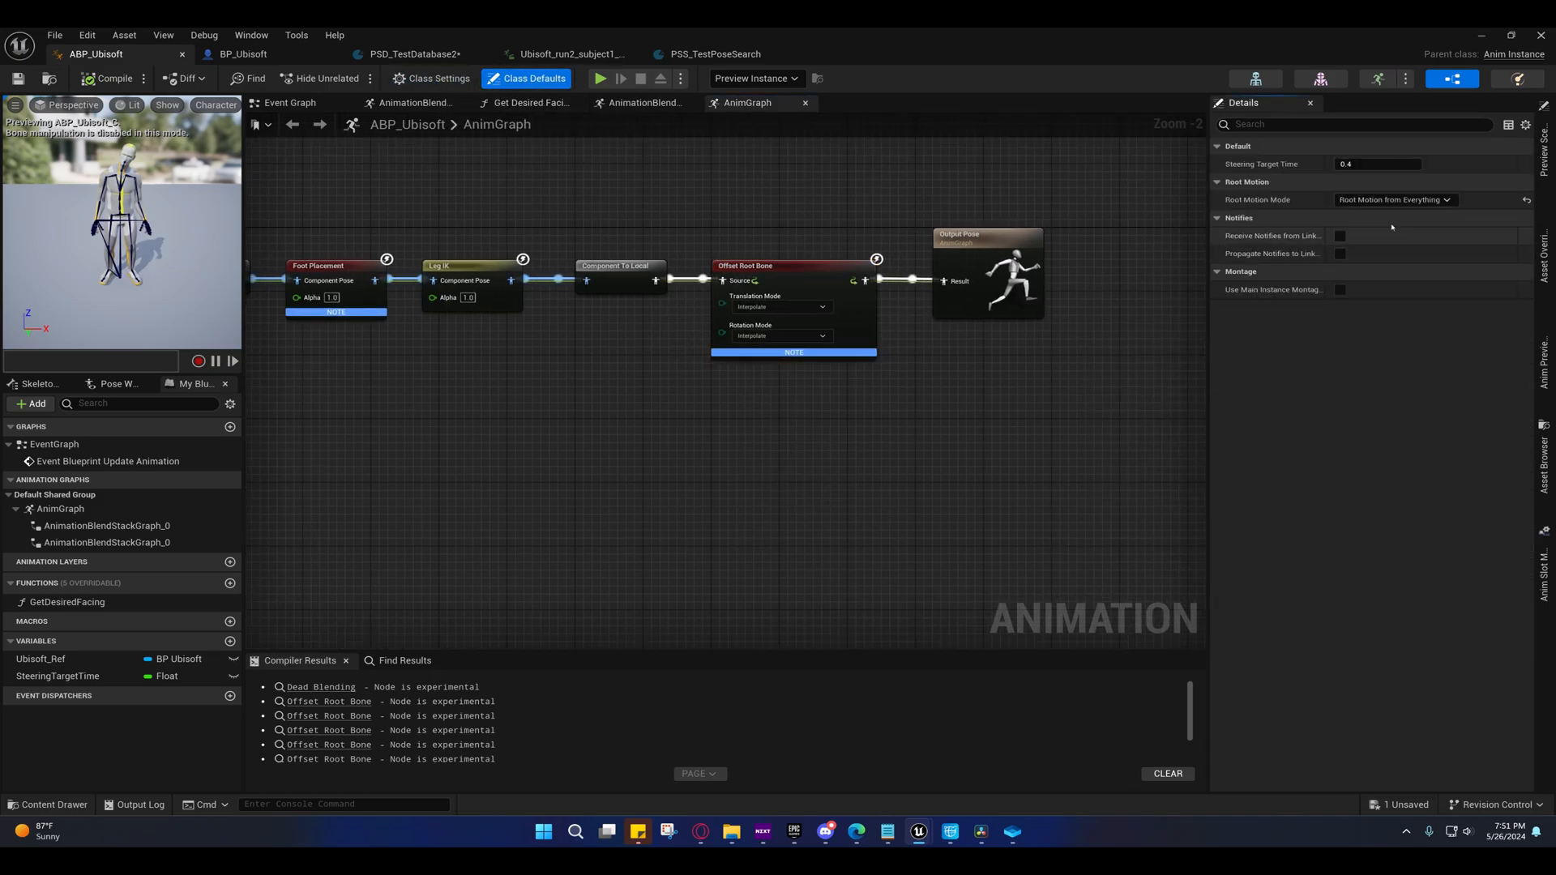
pyautogui.click(1394, 199)
pyautogui.click(1370, 251)
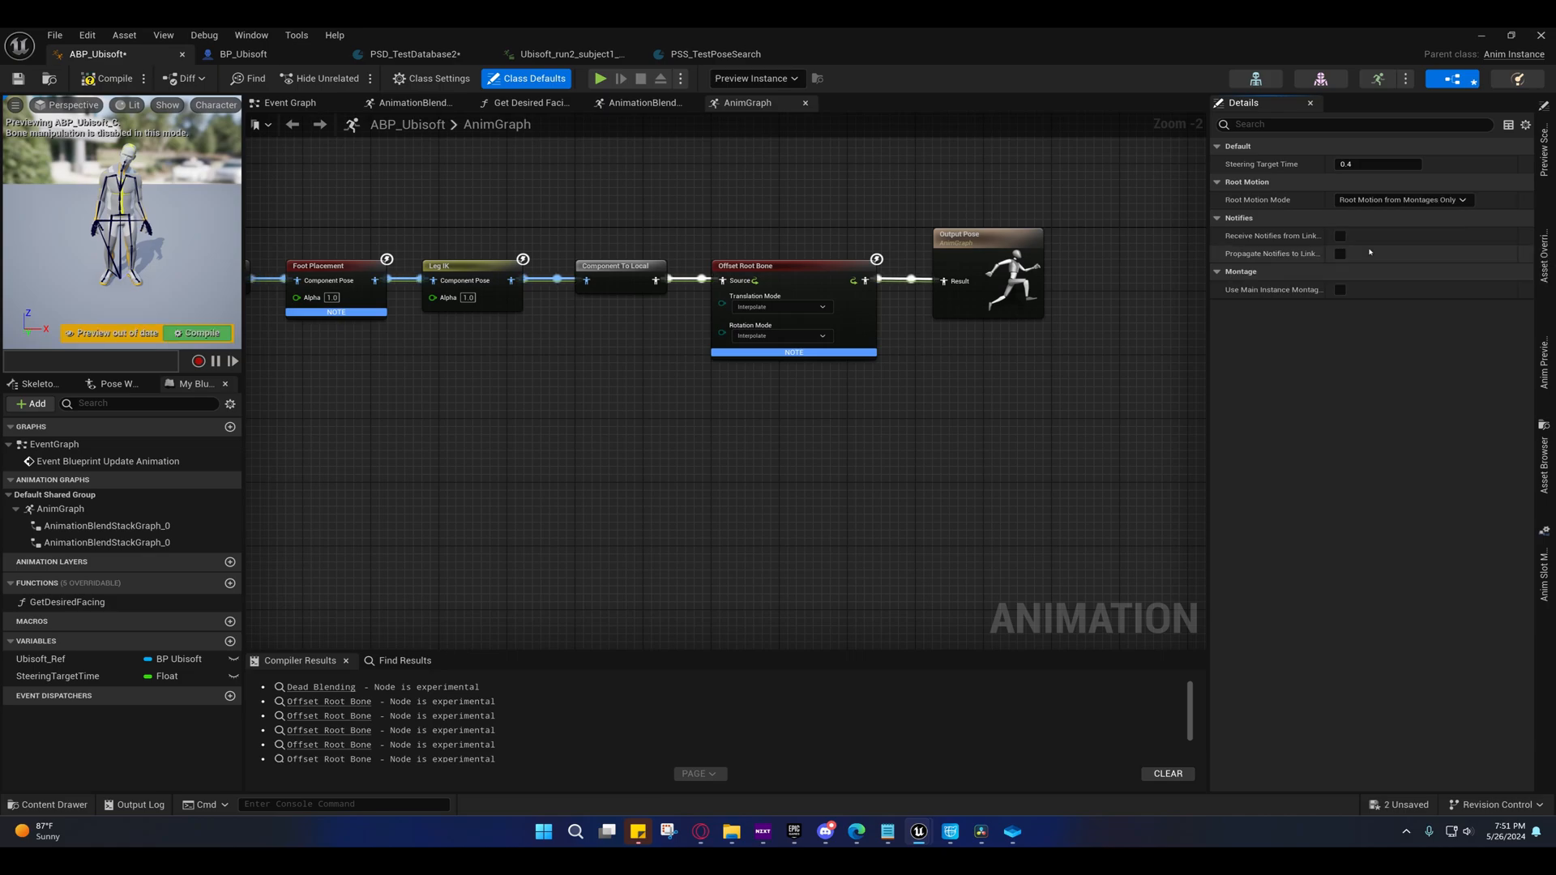
pyautogui.moveTo(587, 176); pyautogui.dragTo(684, 150, button='right')
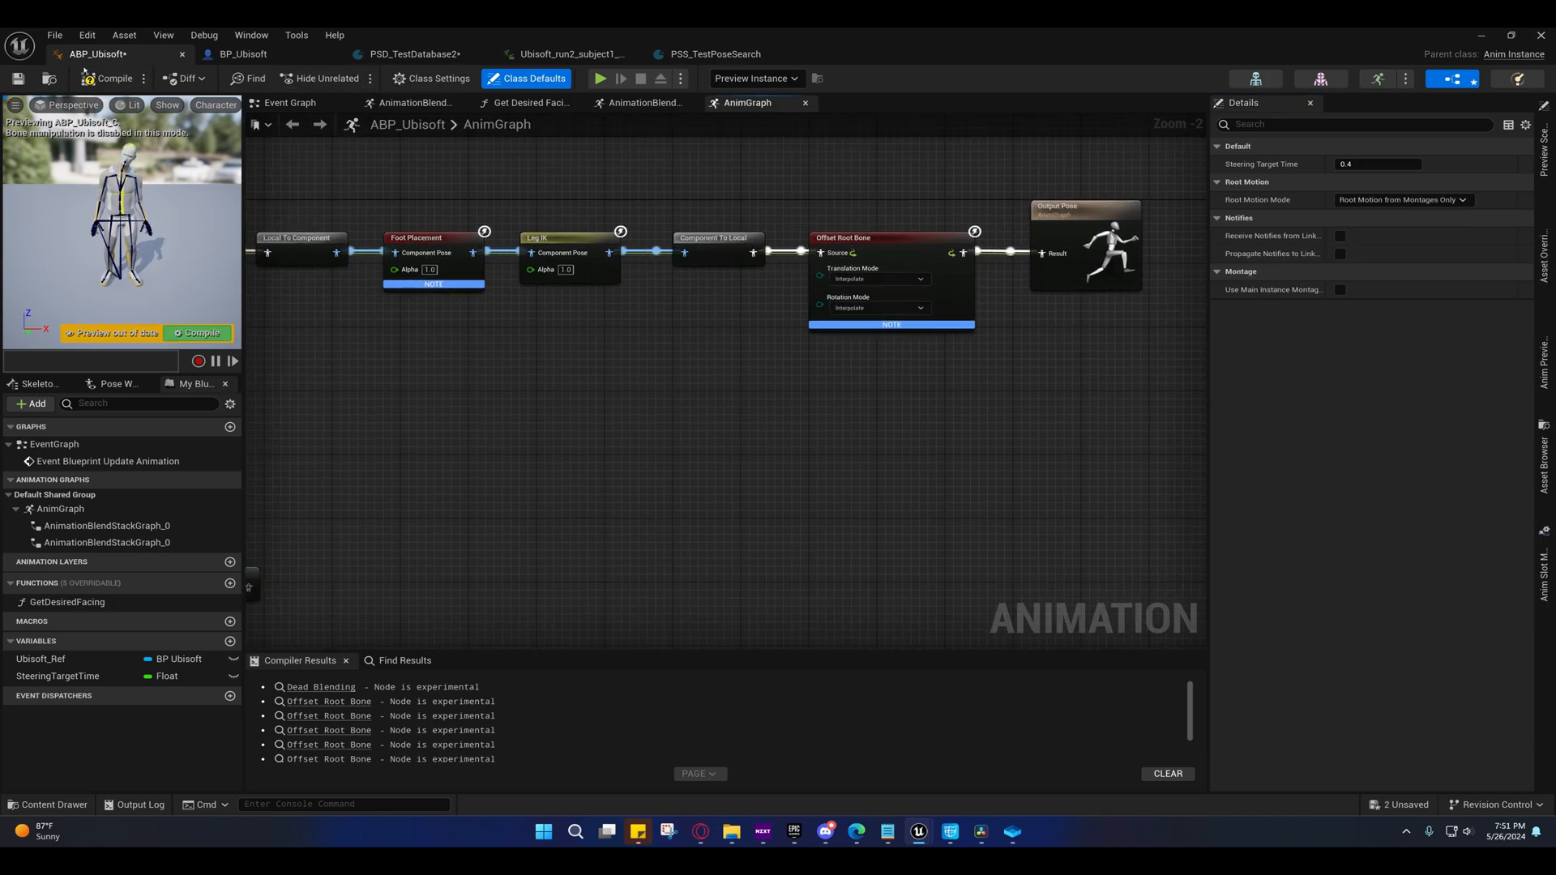
pyautogui.click(109, 77)
pyautogui.moveTo(625, 401); pyautogui.dragTo(698, 408, button='right')
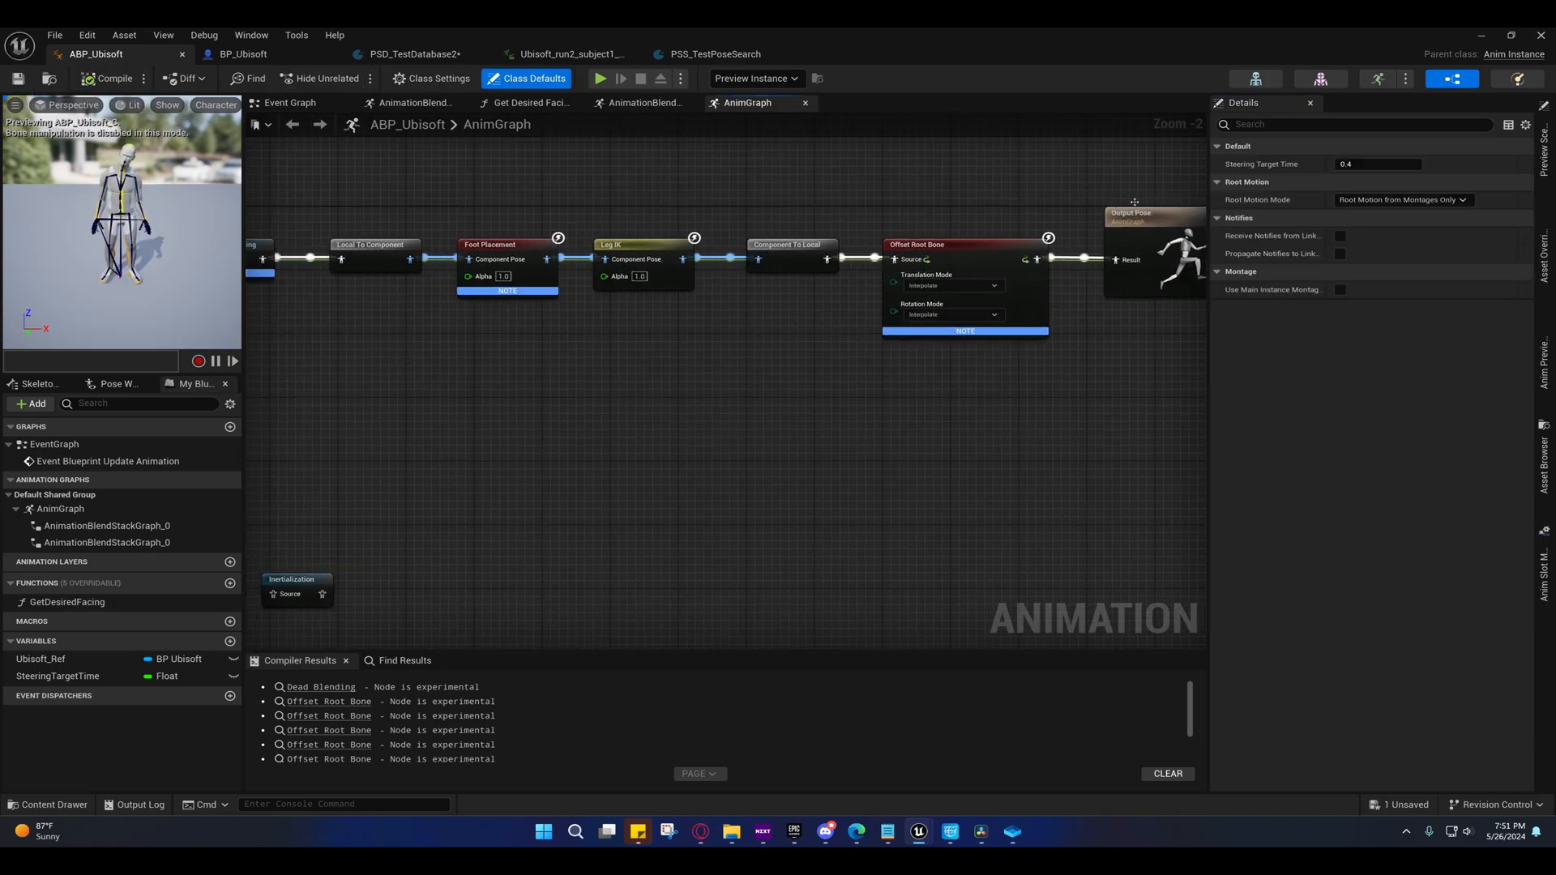
pyautogui.click(1490, 34)
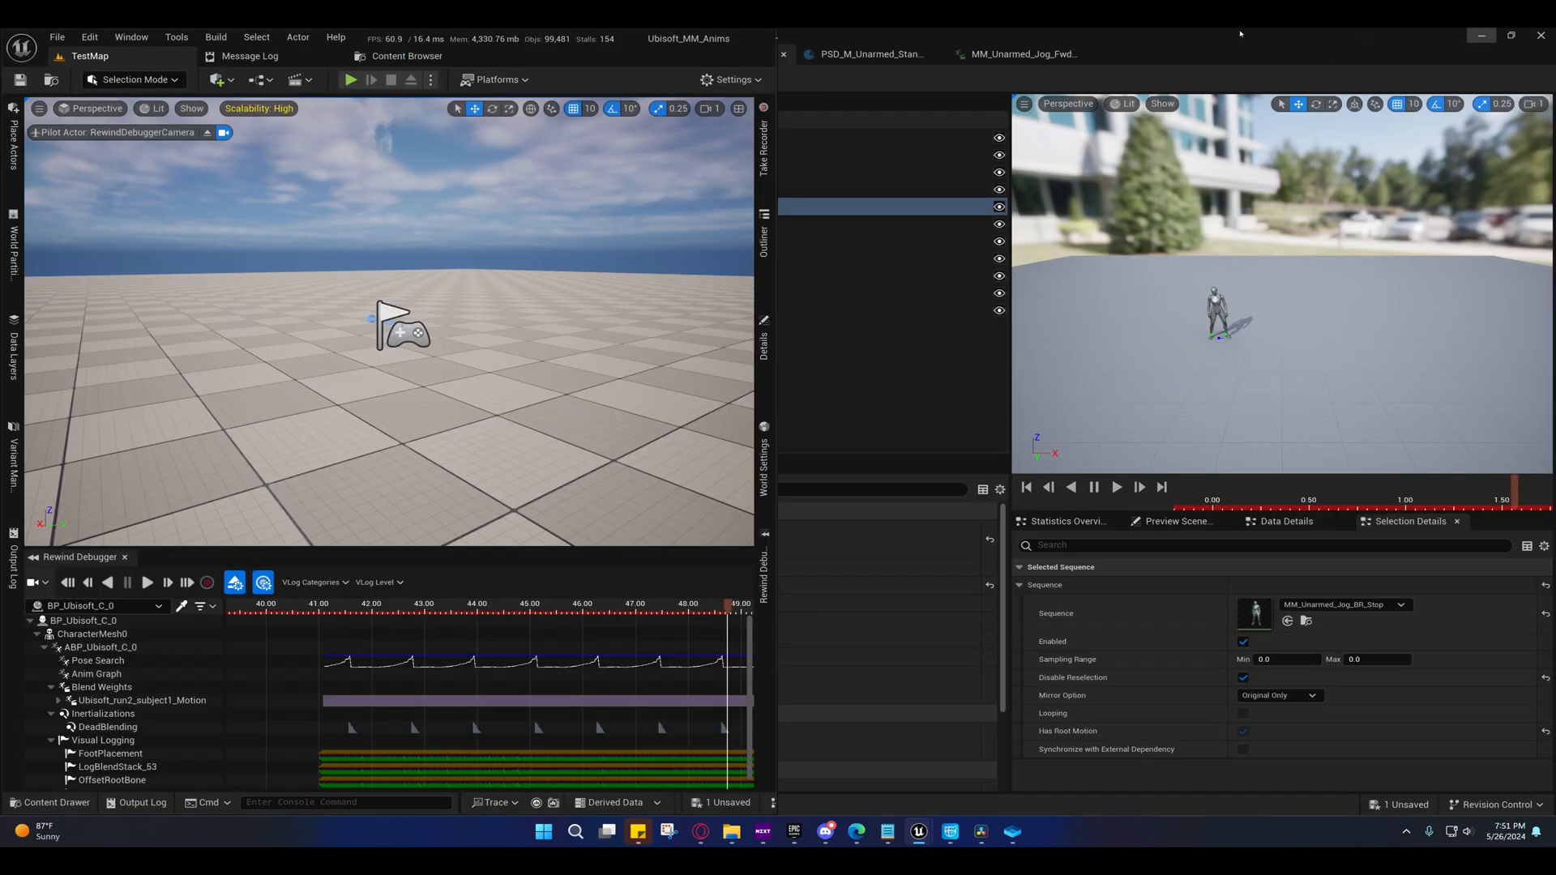
# - Run the two-player listen server session, run the client's character back and forth to compare its movement in both views, and stop it
pyautogui.click(351, 78)
pyautogui.moveTo(902, 45); pyautogui.dragTo(1554, 438)
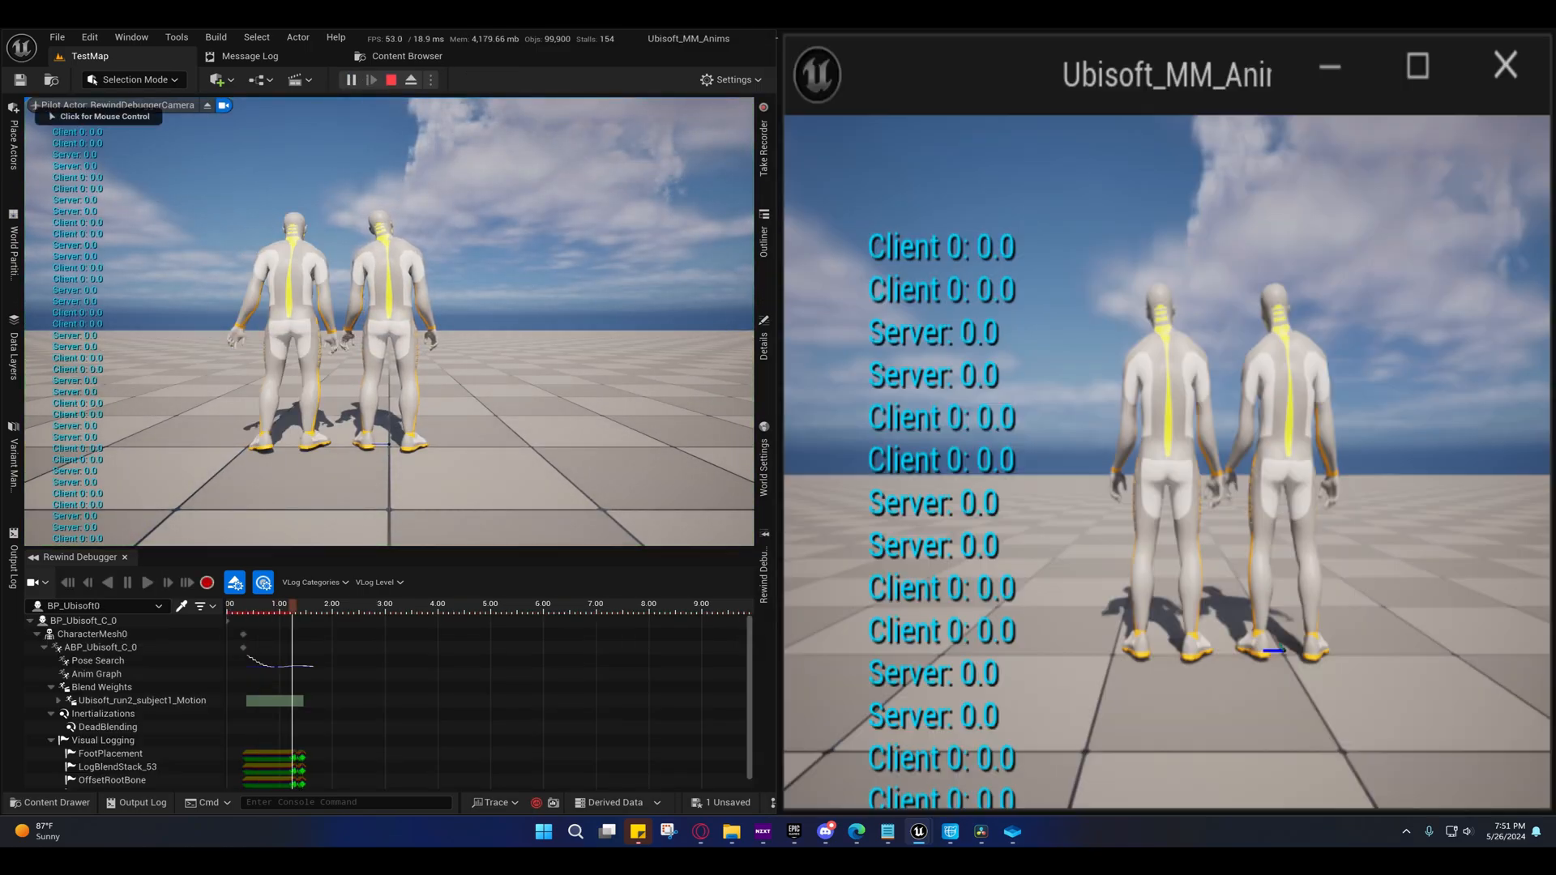
pyautogui.press('a')
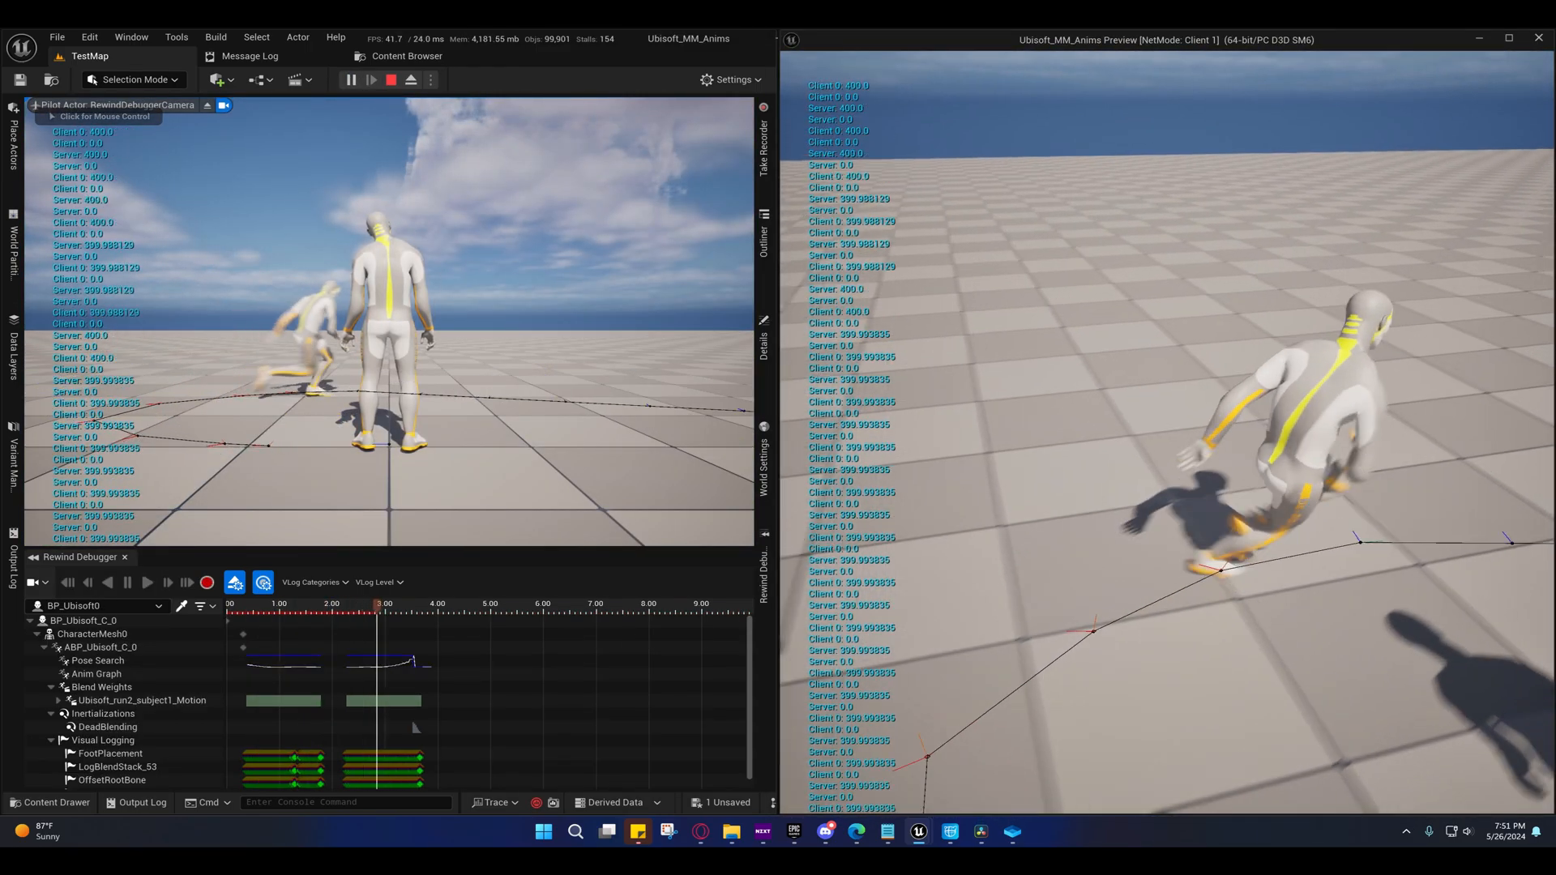
pyautogui.press('a')
pyautogui.press('d')
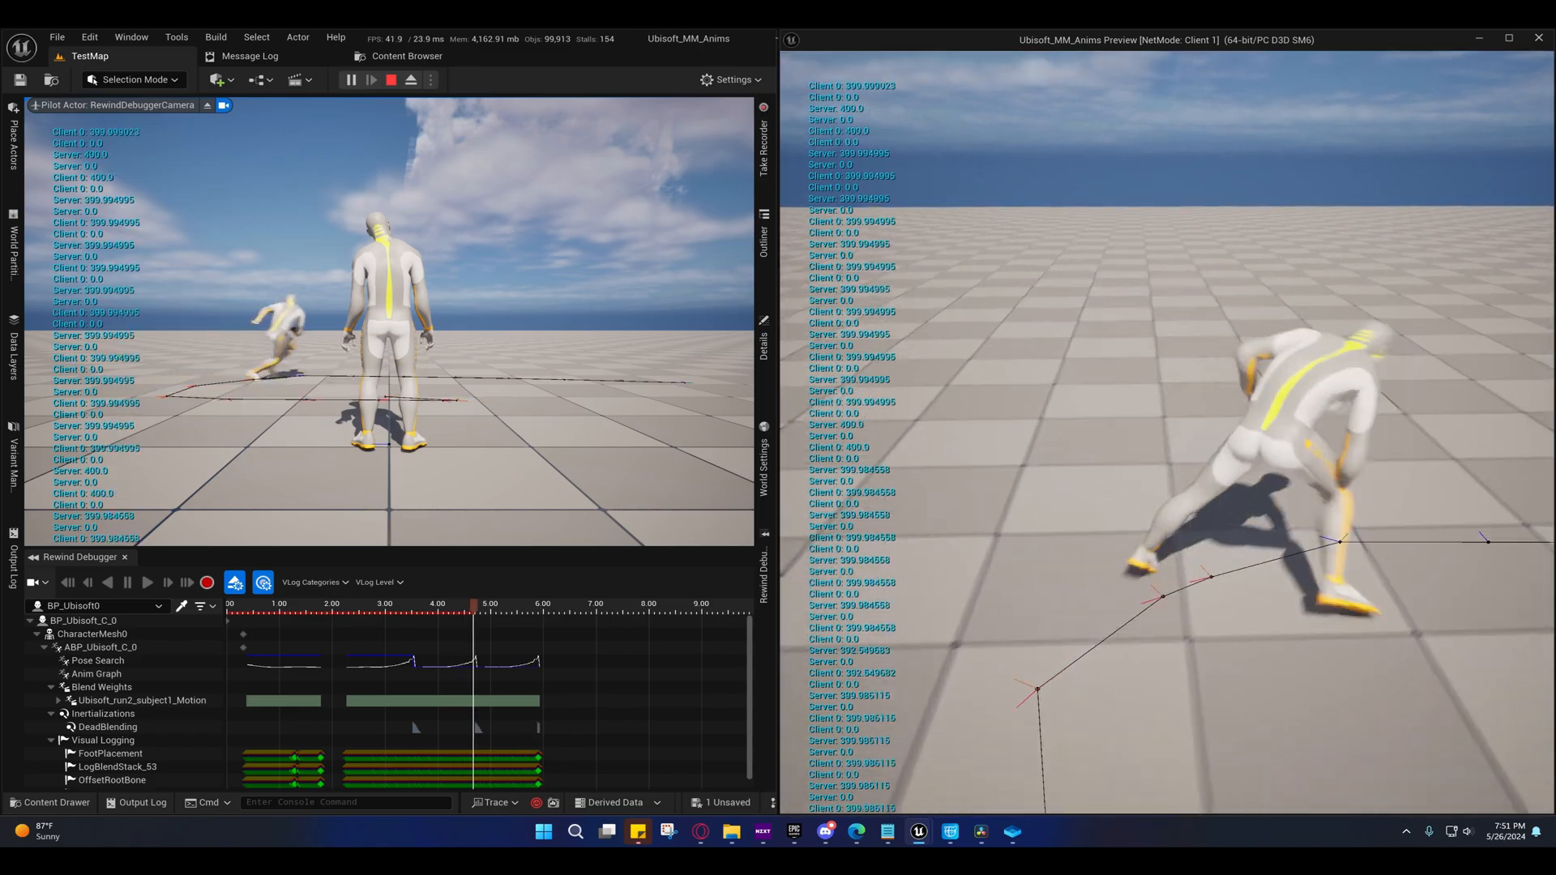
pyautogui.press('a')
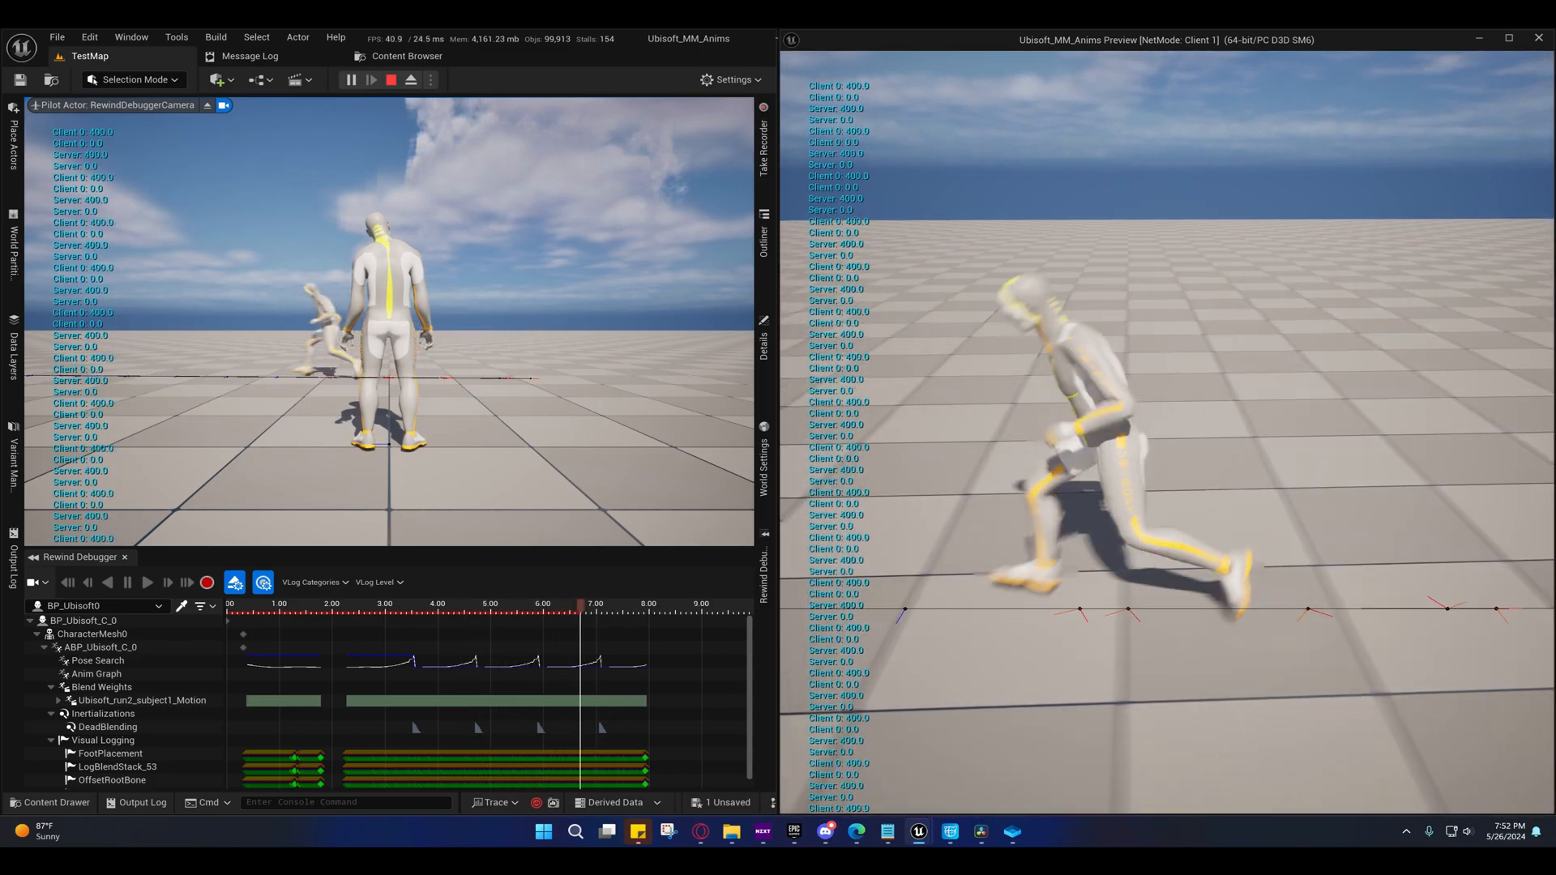
pyautogui.press('d')
pyautogui.press('a')
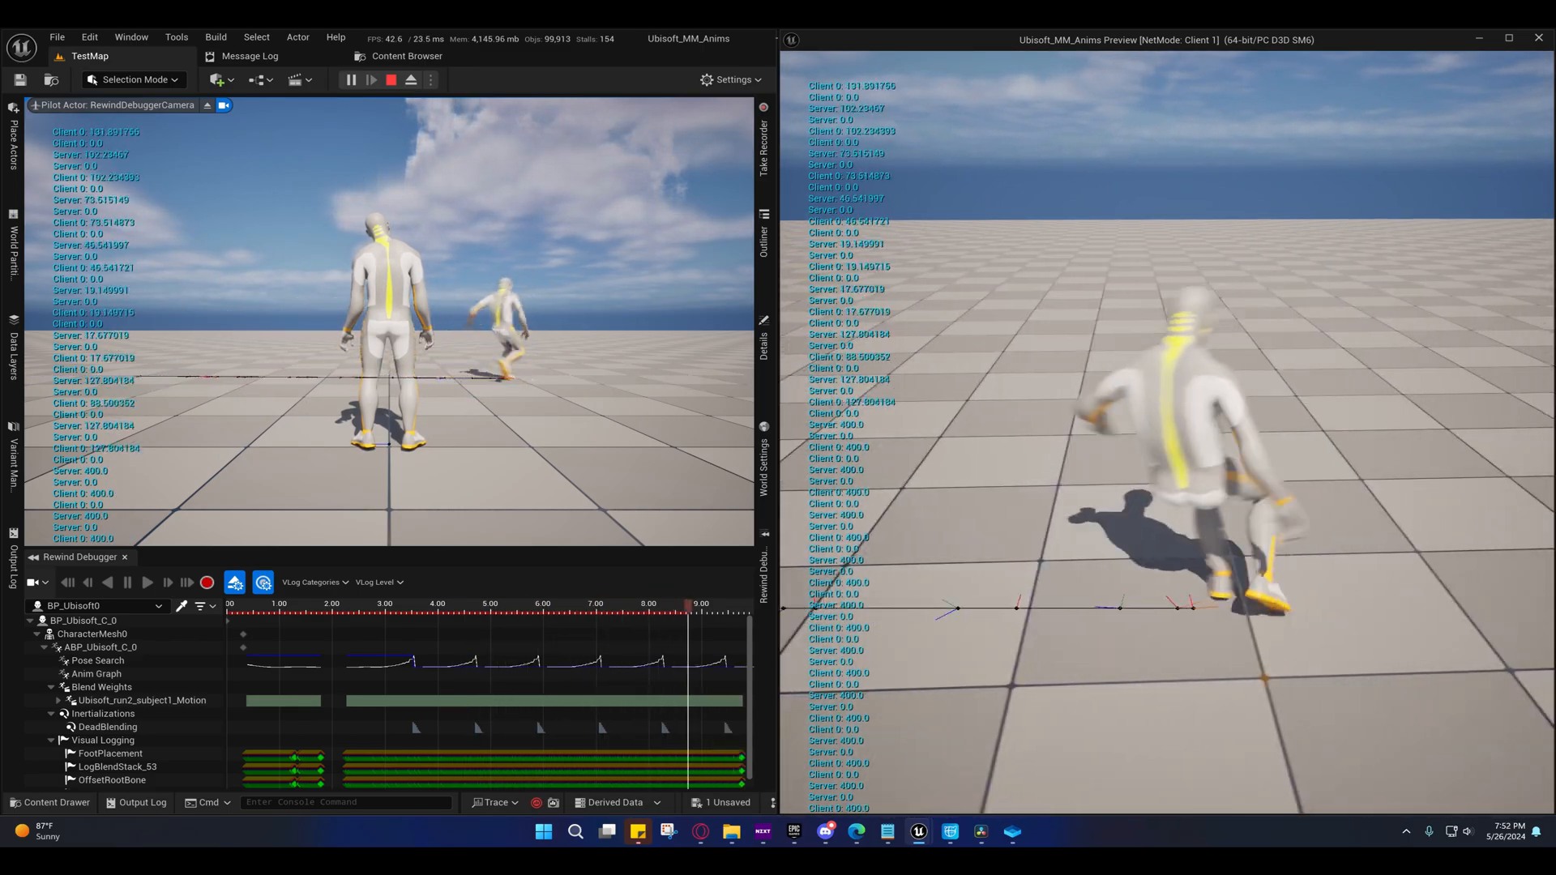
pyautogui.press('d')
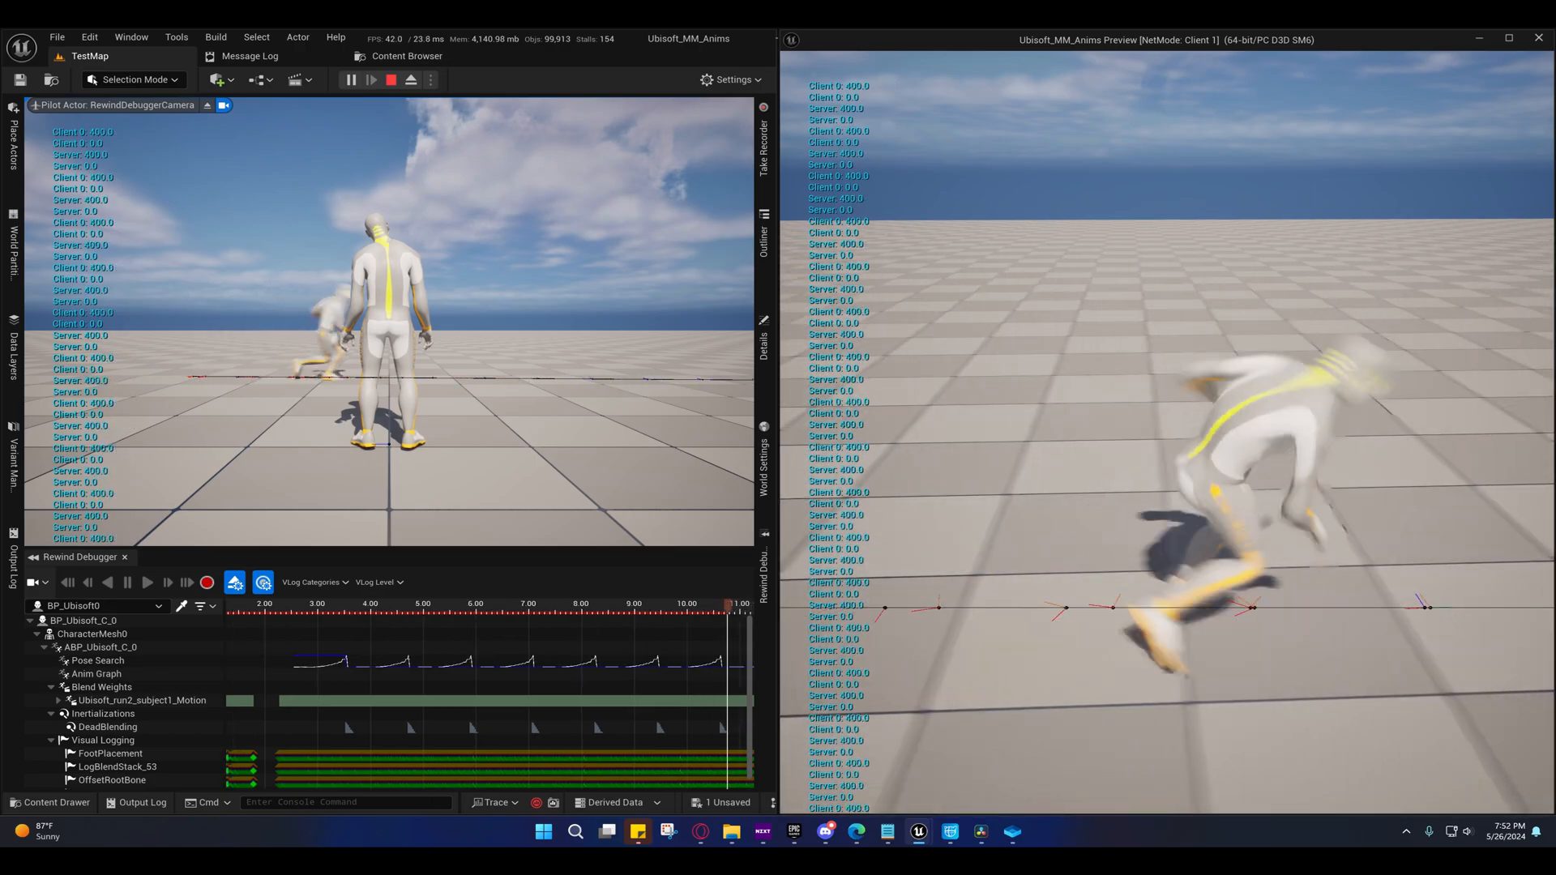
pyautogui.press('Escape')
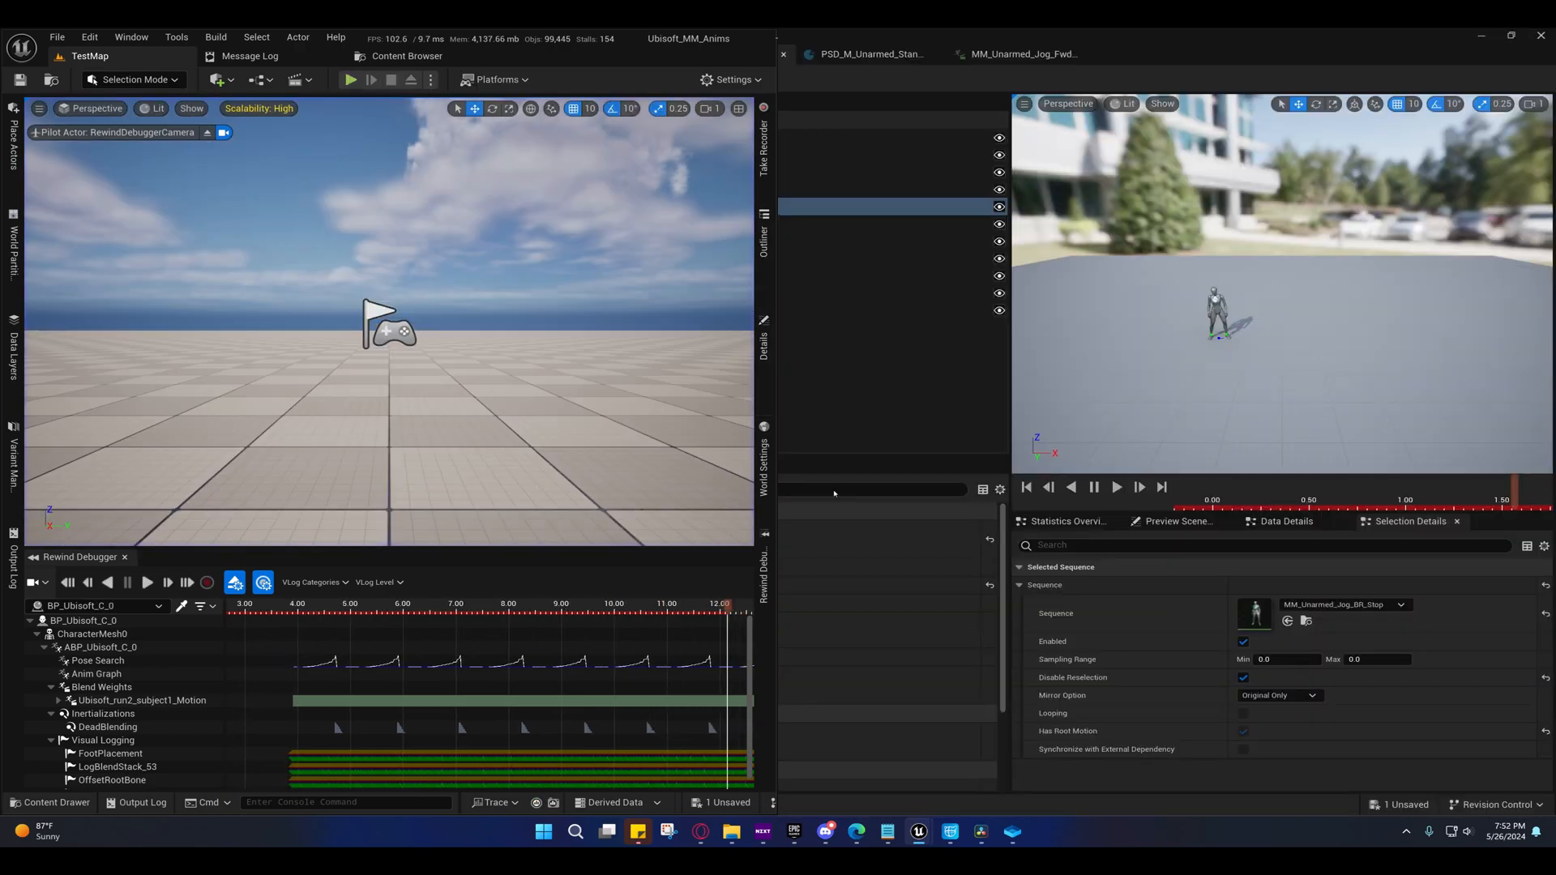
# - Set the Net Mode to Play As Client, run the two-player session to compare the movement, and stop it
pyautogui.moveTo(918, 832)
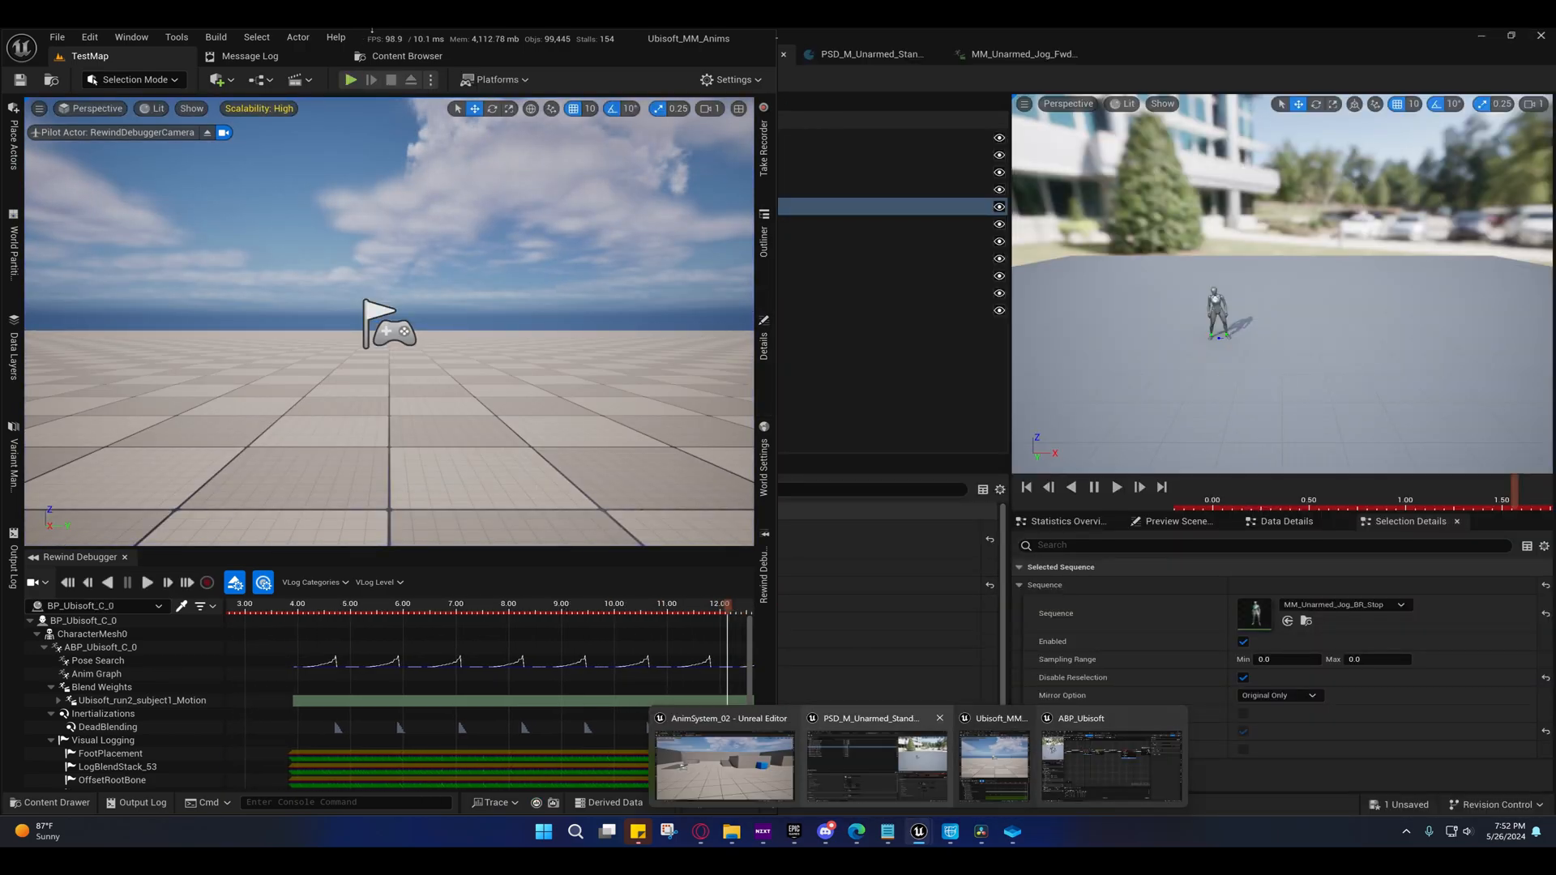
pyautogui.click(431, 80)
pyautogui.moveTo(526, 371)
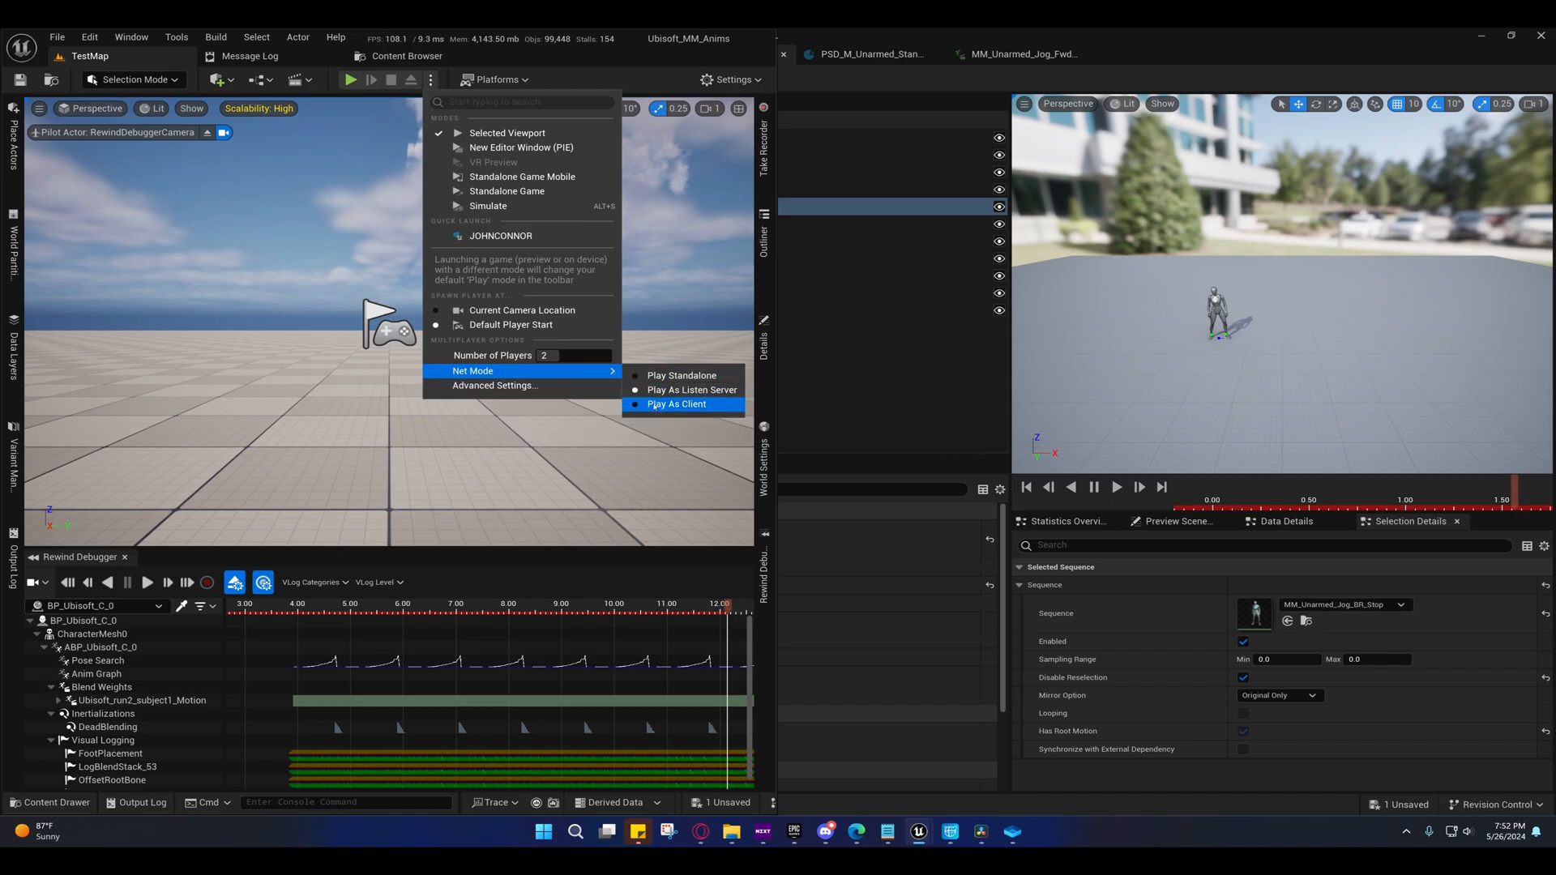
pyautogui.click(655, 404)
pyautogui.click(350, 79)
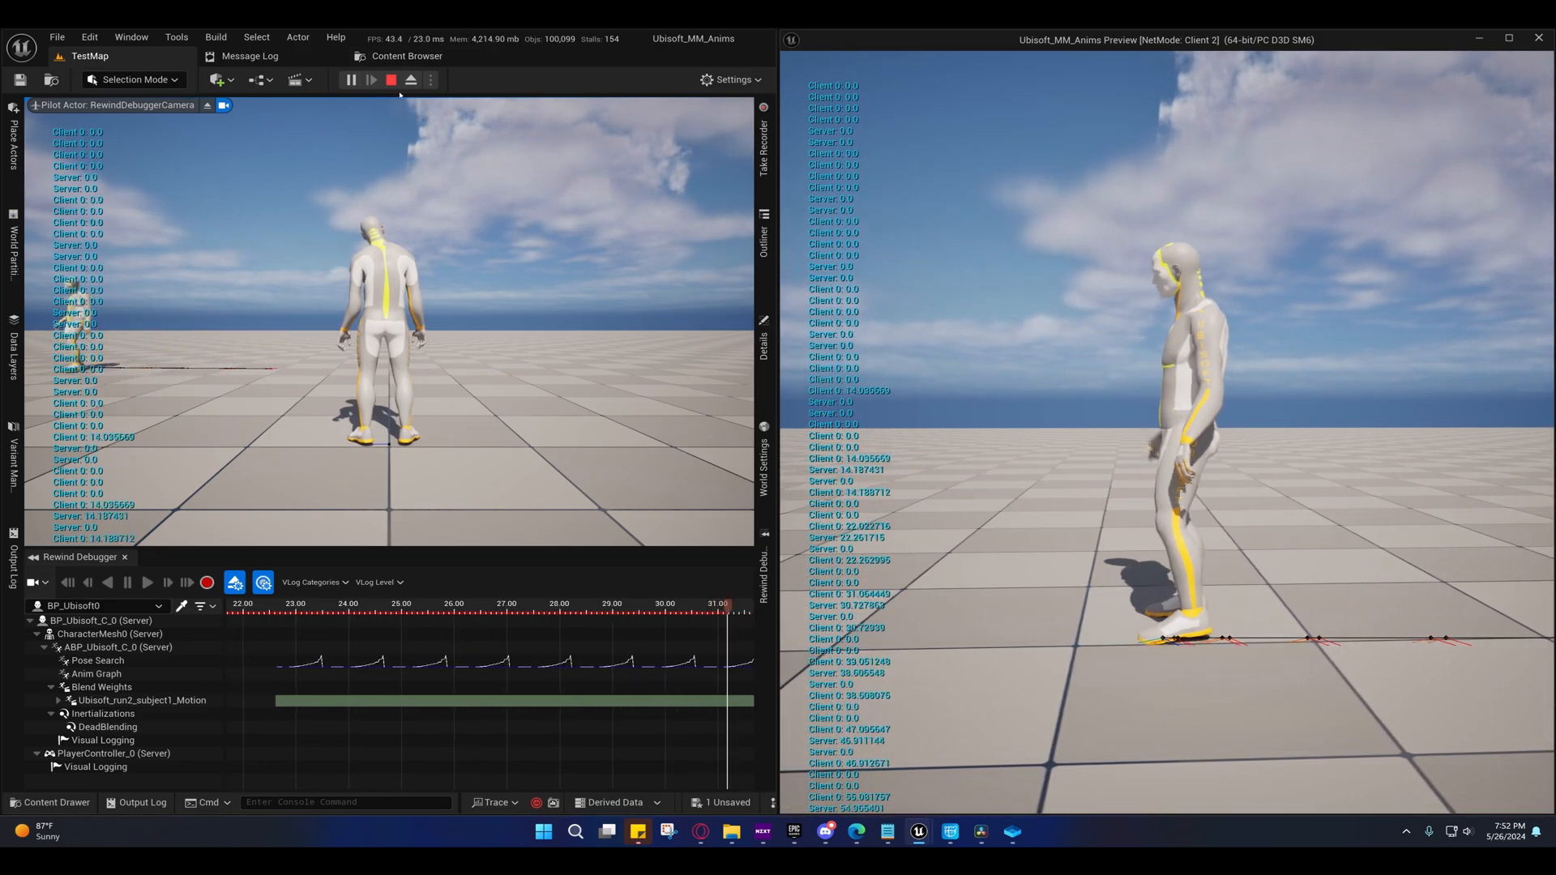
pyautogui.press('Escape')
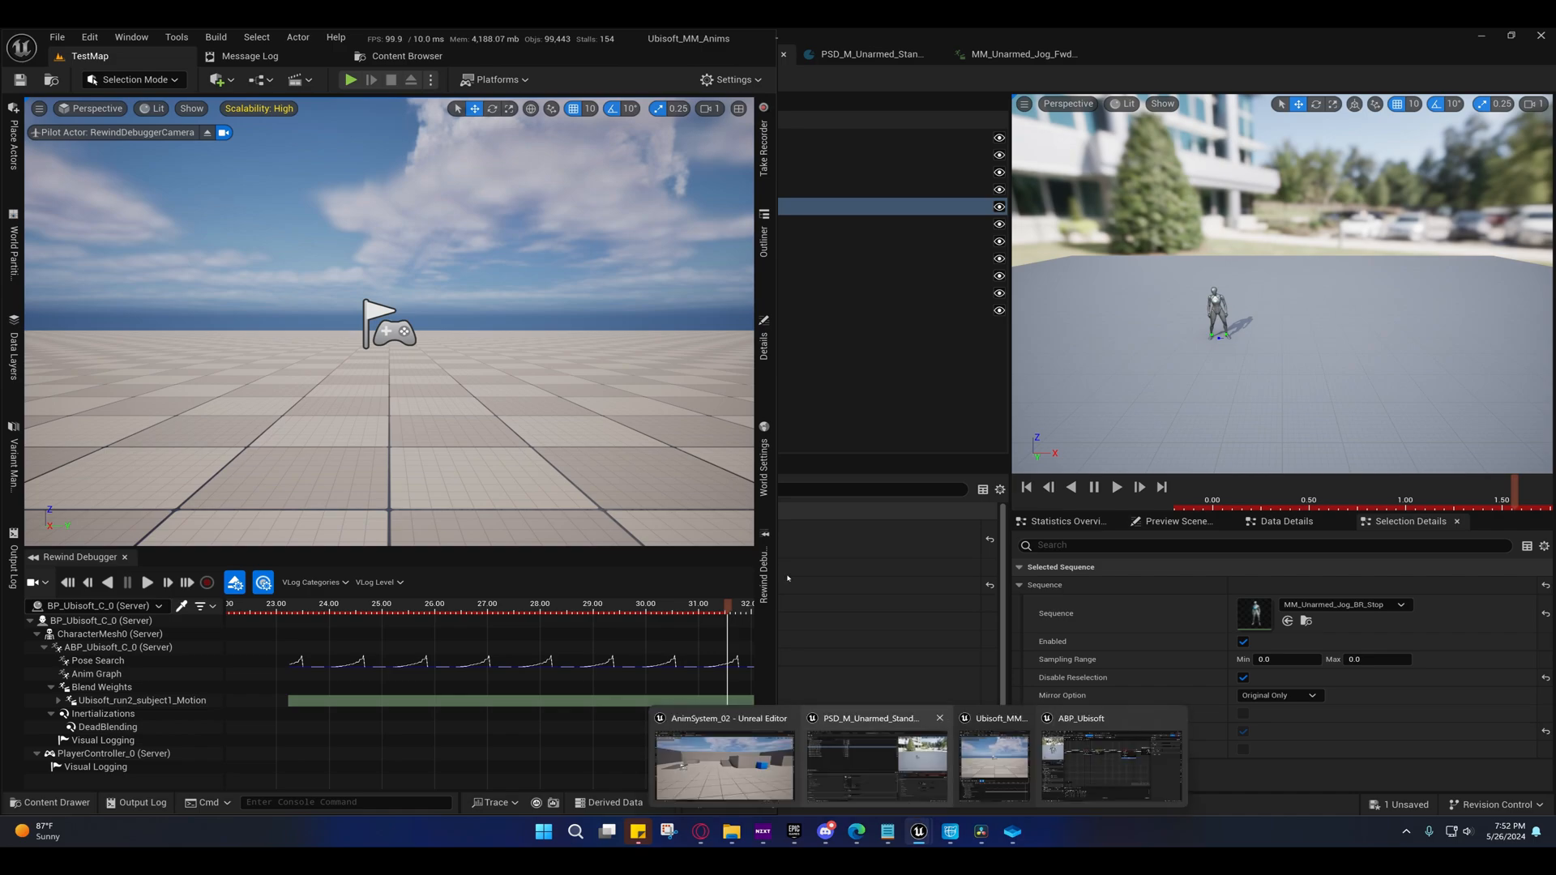
# - Set the Number of Players to 1 and the Net Mode to Play Standalone, and maximize the level editor window
pyautogui.click(431, 79)
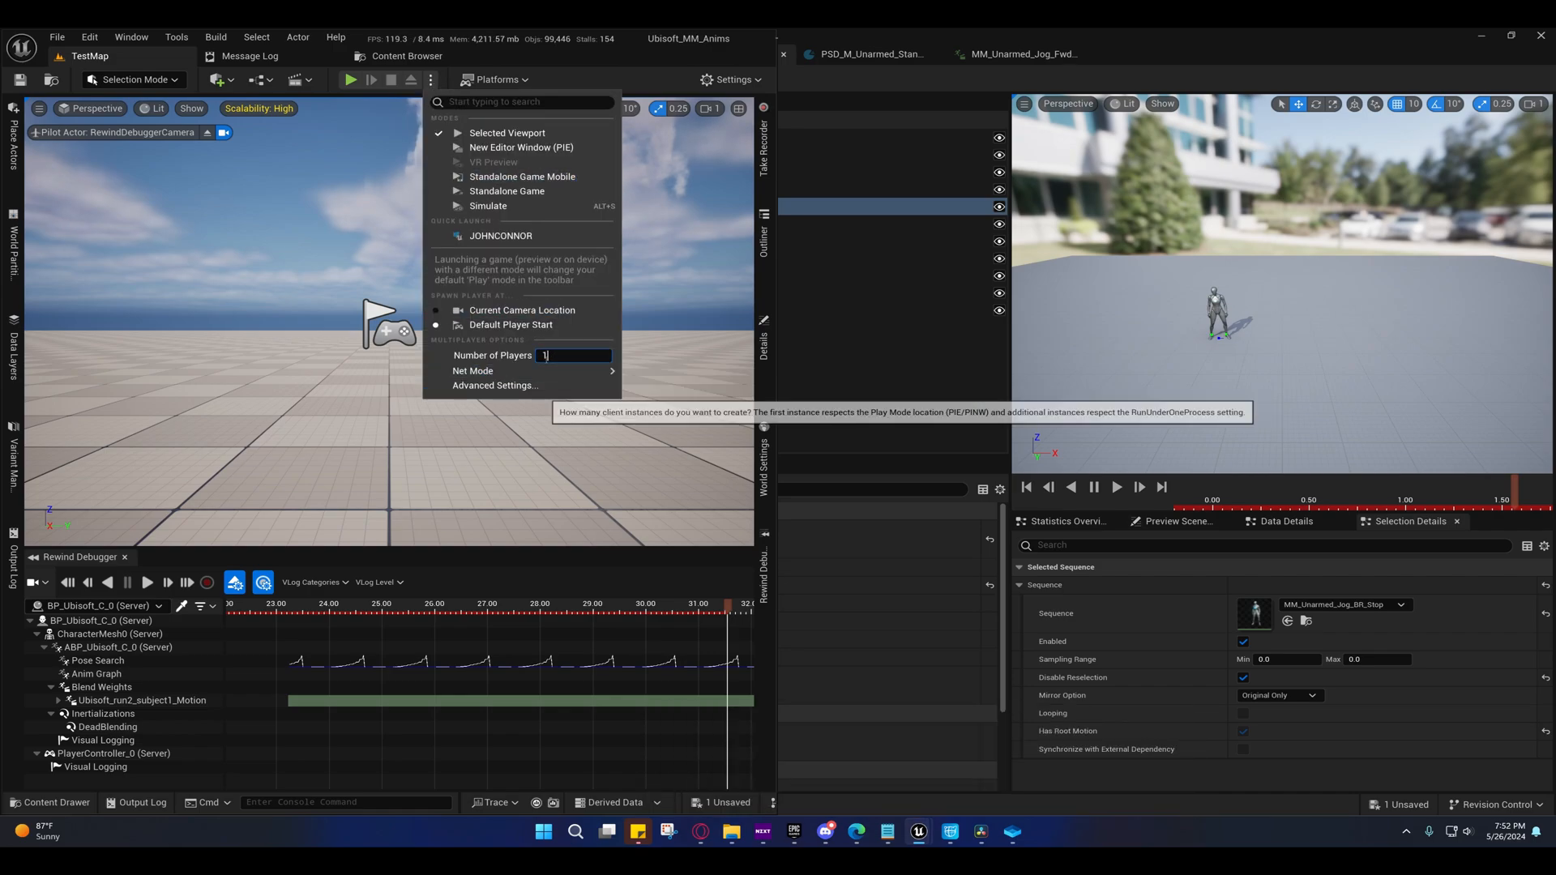
pyautogui.moveTo(564, 361); pyautogui.dragTo(543, 361)
pyautogui.moveTo(487, 371)
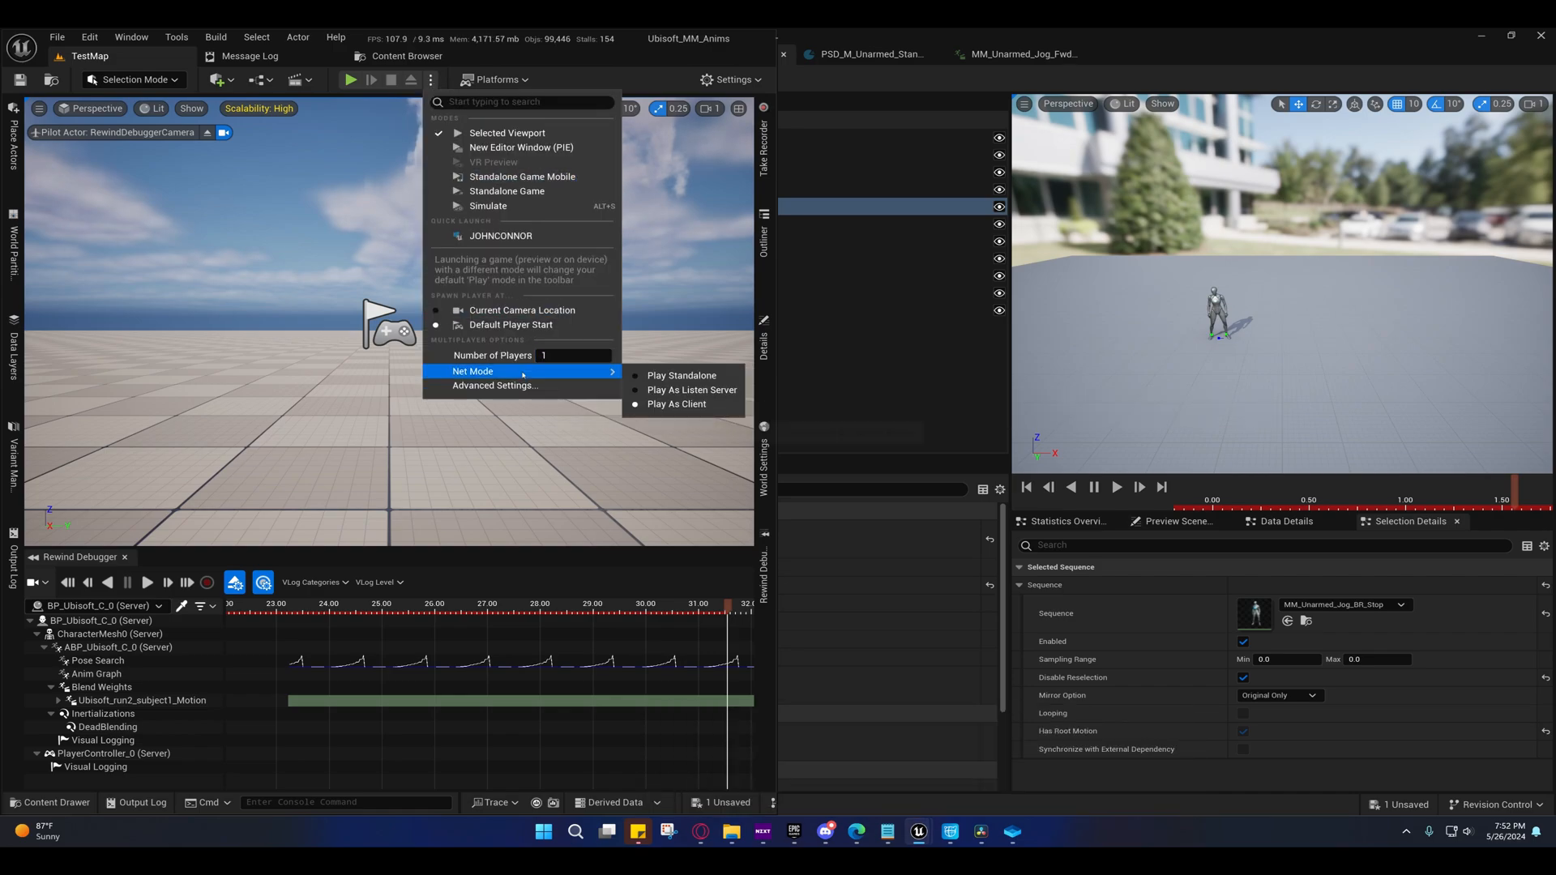
pyautogui.click(669, 391)
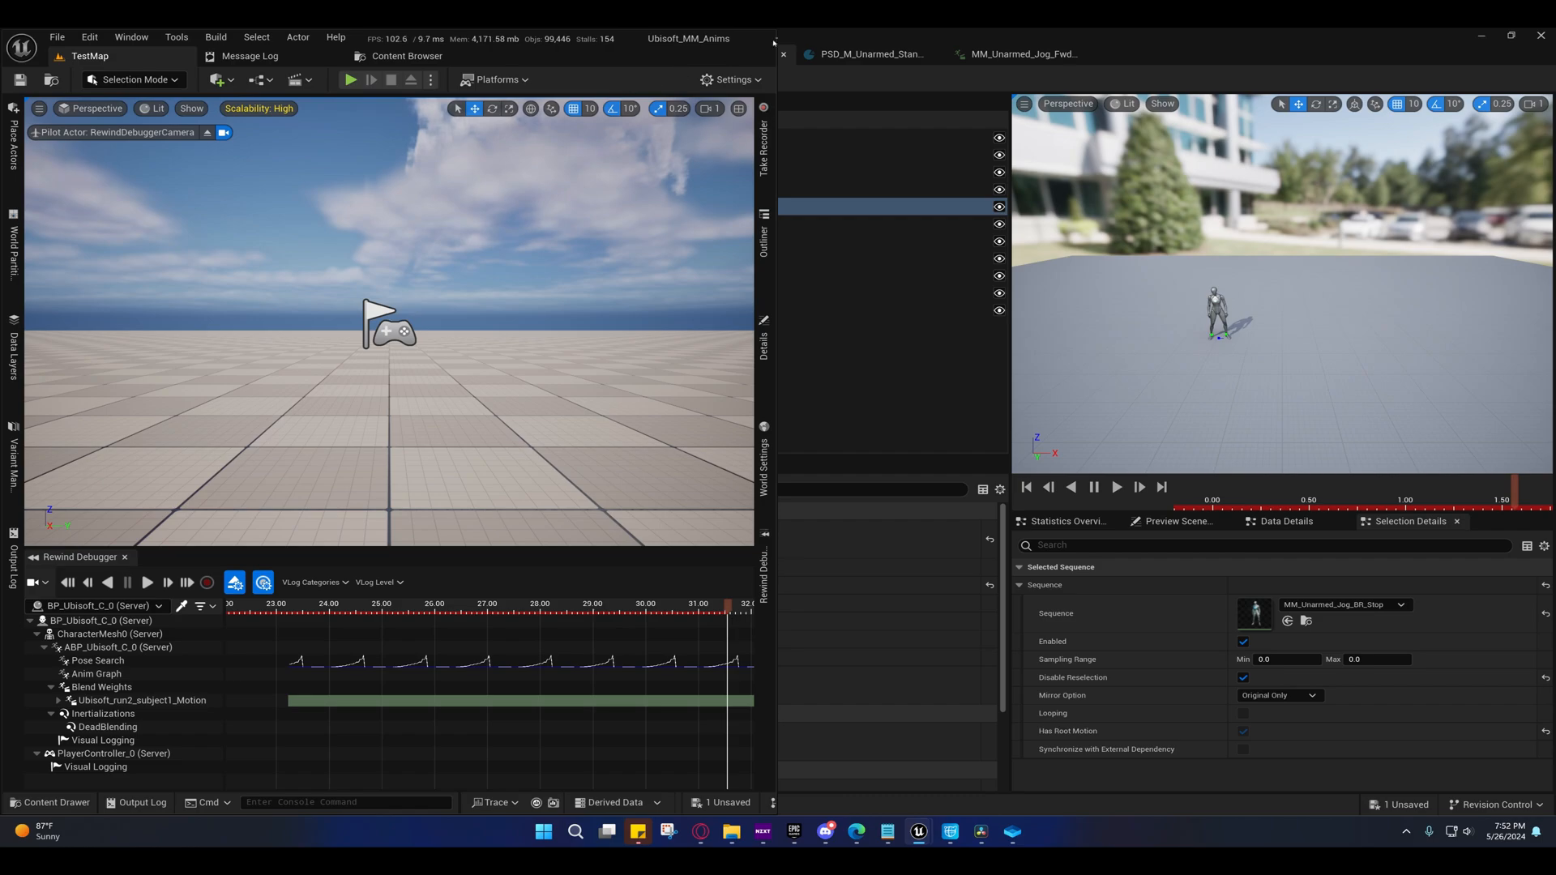
pyautogui.moveTo(774, 55); pyautogui.dragTo(823, 55)
pyautogui.doubleClick(803, 38)
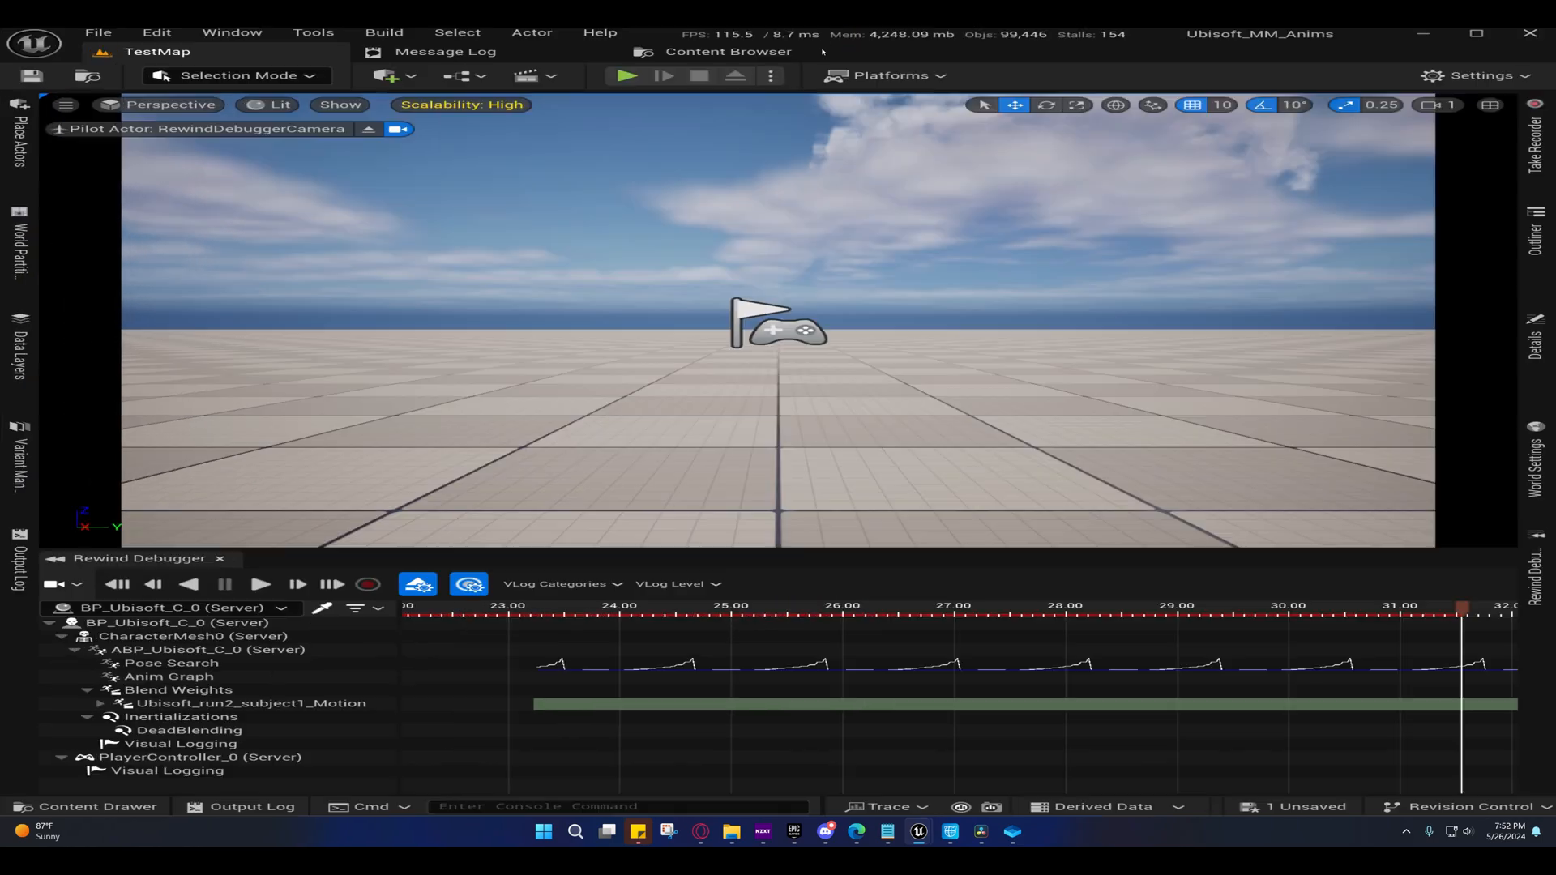
# - Reset the Play Rate of the Motion Matching node in ABP_Ubisoft's AnimGraph to its default and save the blueprint
pyautogui.moveTo(919, 831)
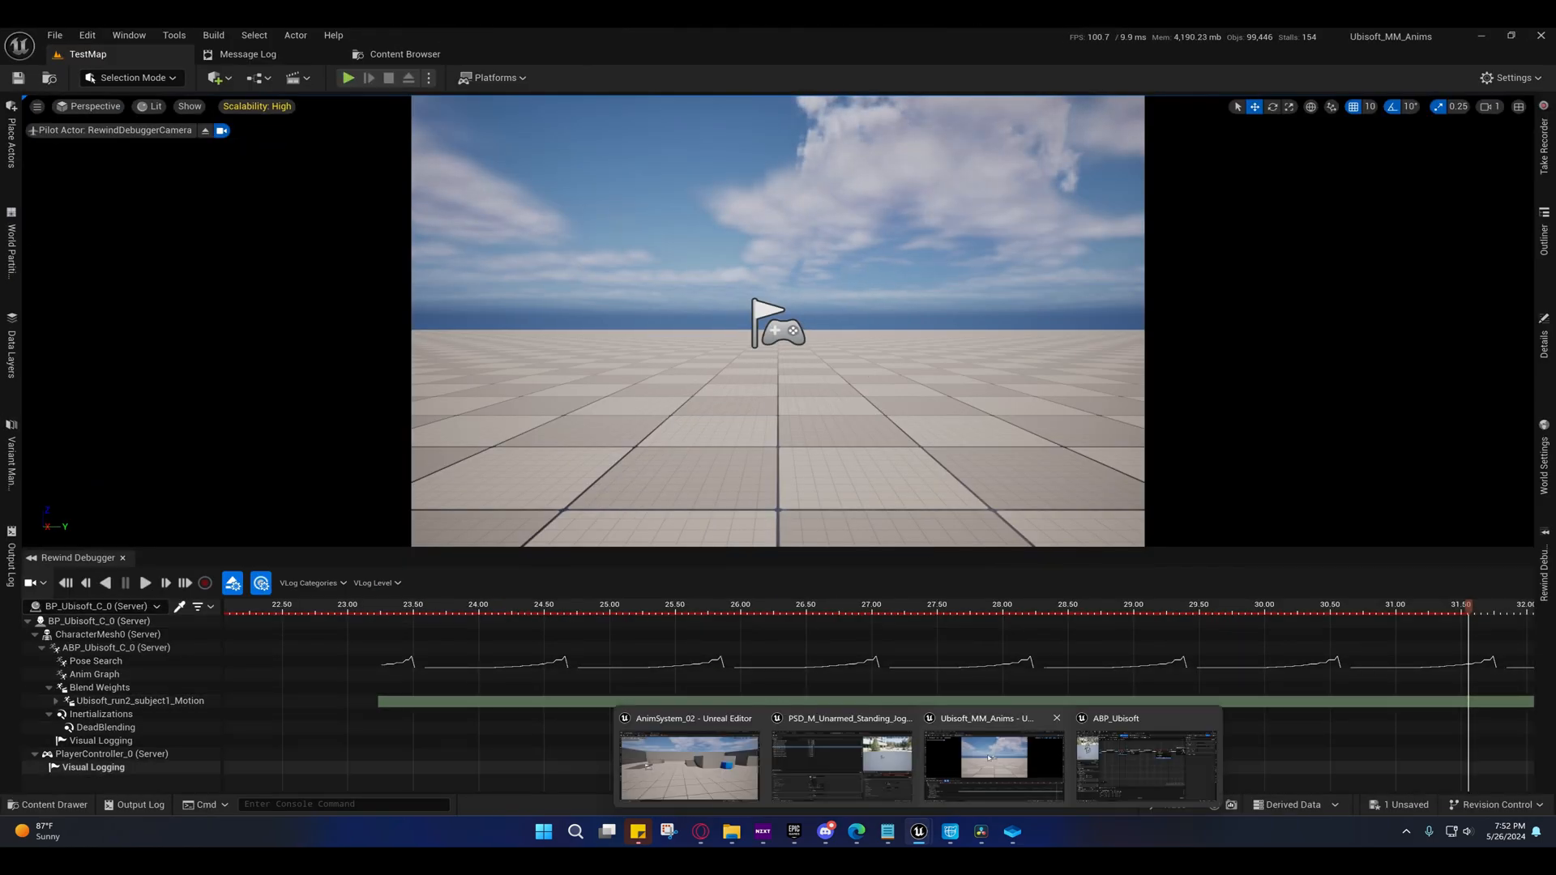
pyautogui.click(997, 764)
pyautogui.moveTo(511, 350); pyautogui.dragTo(778, 398, button='right')
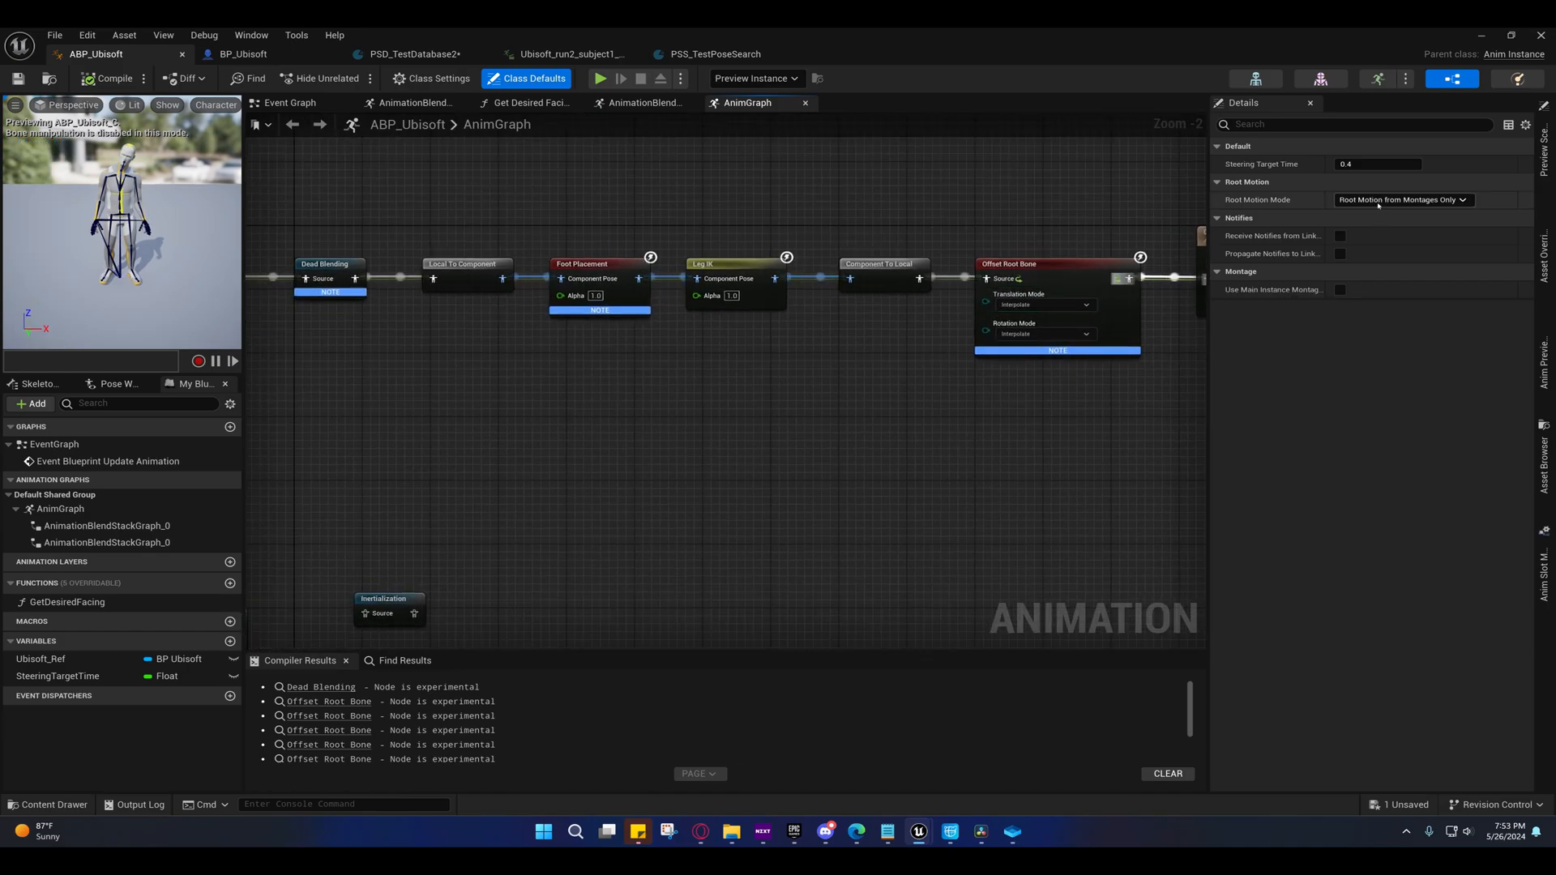
pyautogui.moveTo(672, 351); pyautogui.dragTo(788, 347, button='right')
pyautogui.click(644, 364)
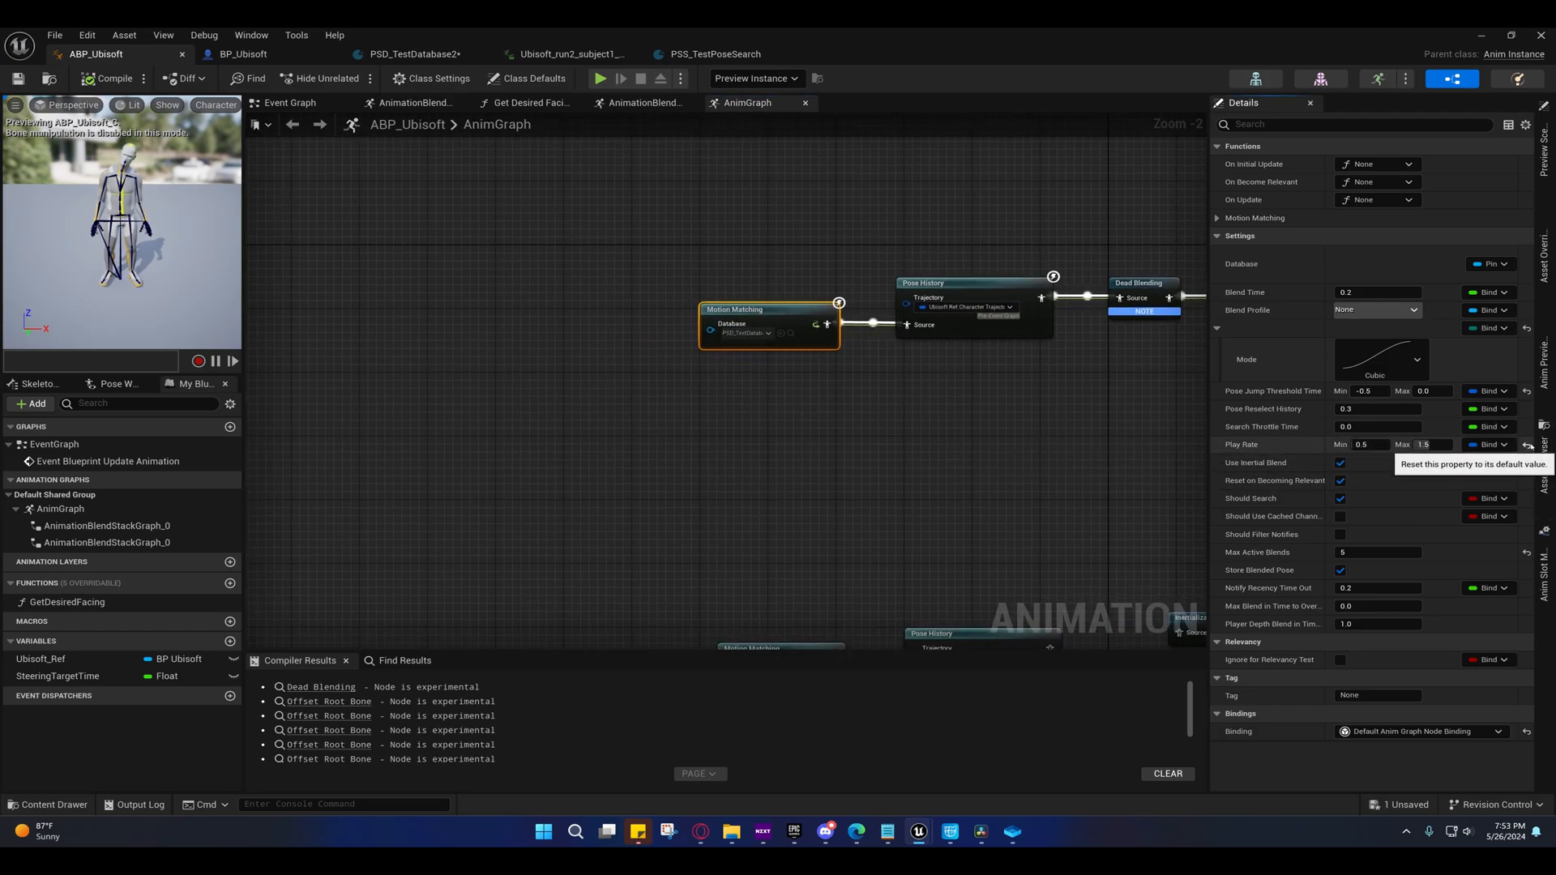
pyautogui.click(1527, 444)
pyautogui.hotkey('ctrl', 's')
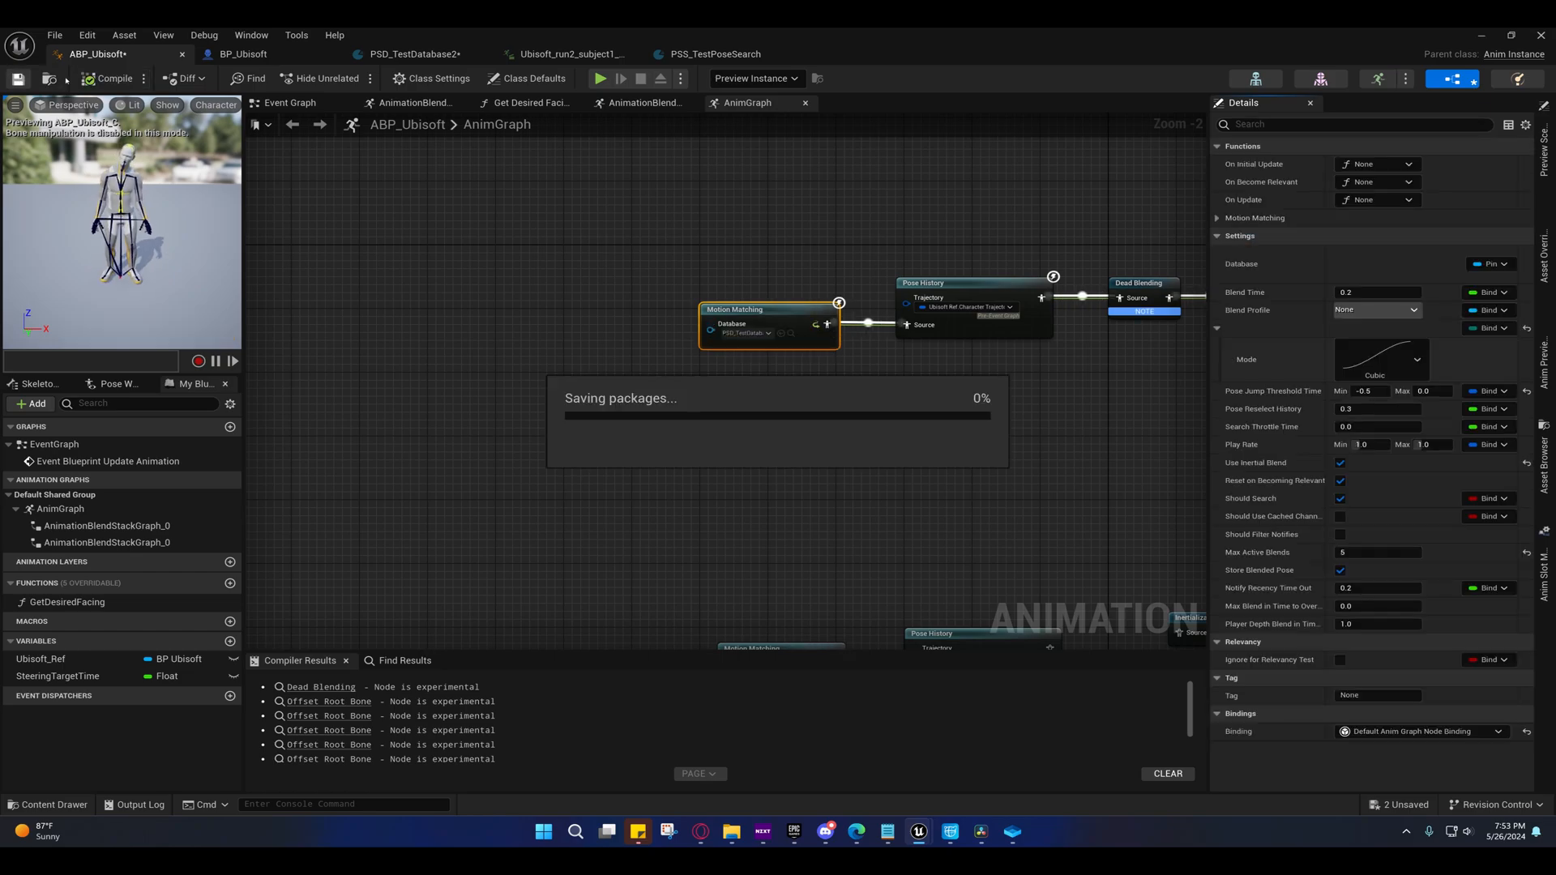
# - Return to TestMap, run the single-player session to test the character's movement with the default play rate, and stop it
pyautogui.click(1482, 36)
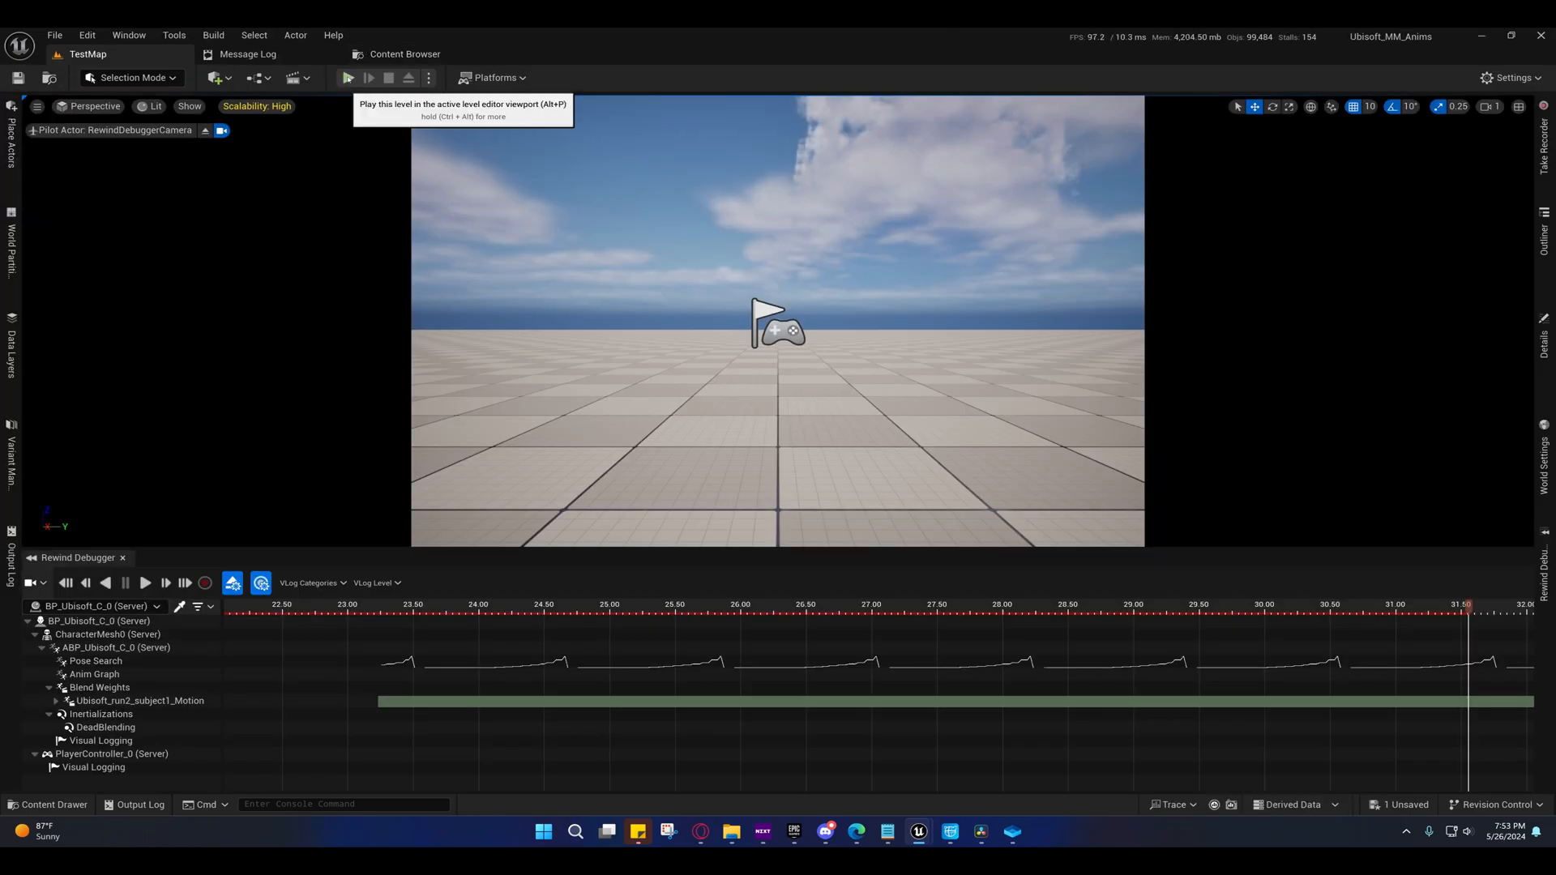
pyautogui.click(348, 78)
pyautogui.click(700, 309)
pyautogui.press('w')
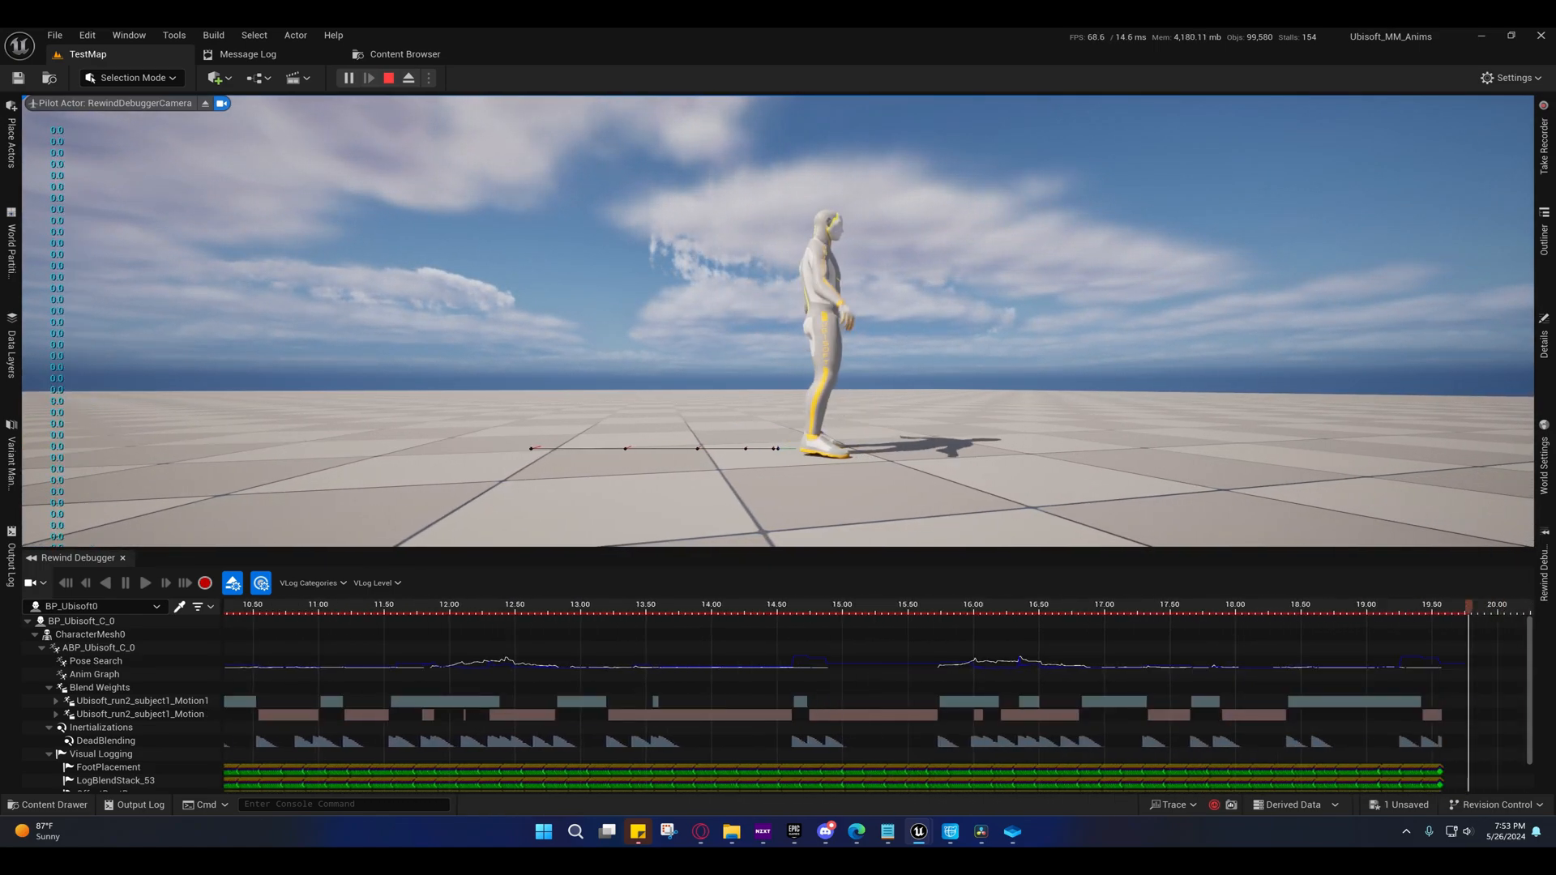
pyautogui.hotkey('shift', 'F1')
pyautogui.press('Escape')
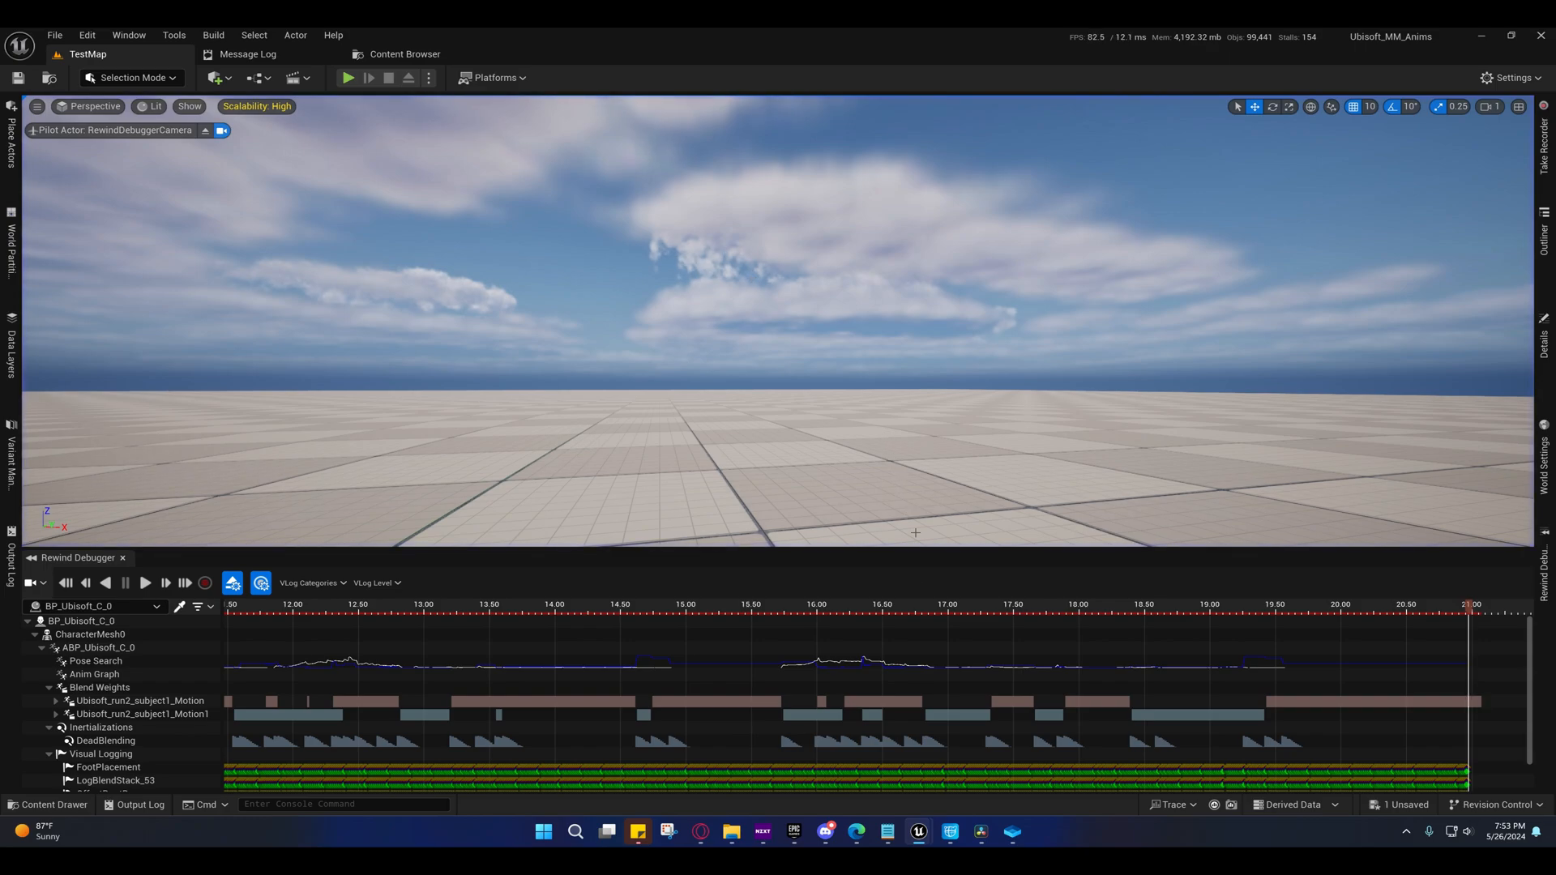
# - Set the Motion Matching node's Play Rate in ABP_Ubisoft to Min 0.5 and Max 1.5, and compile
pyautogui.moveTo(919, 832)
pyautogui.click(997, 758)
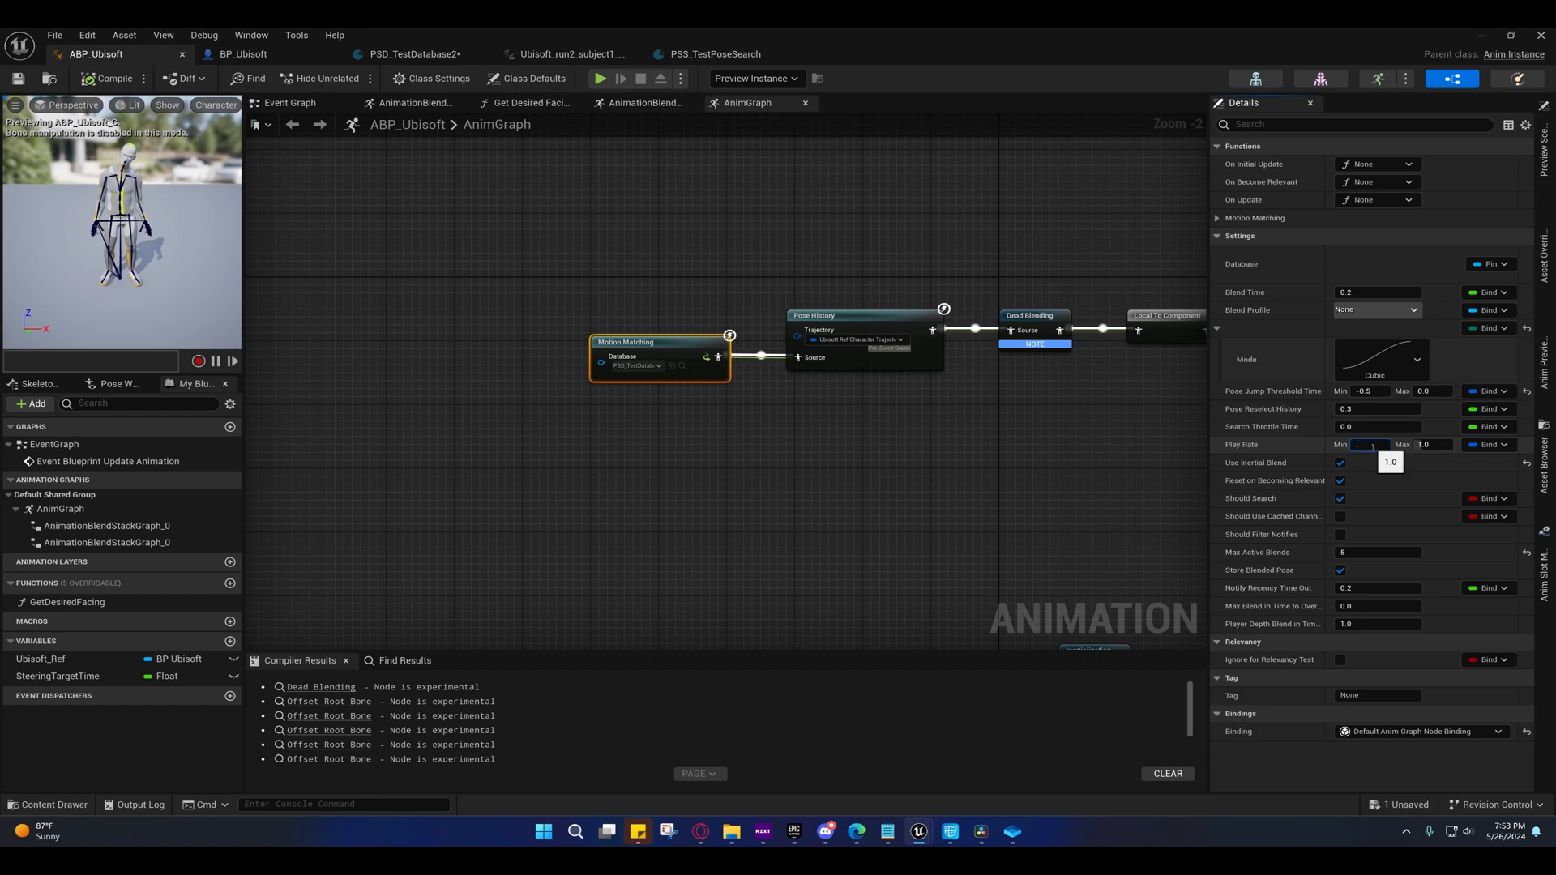
pyautogui.write('5')
pyautogui.press('Return')
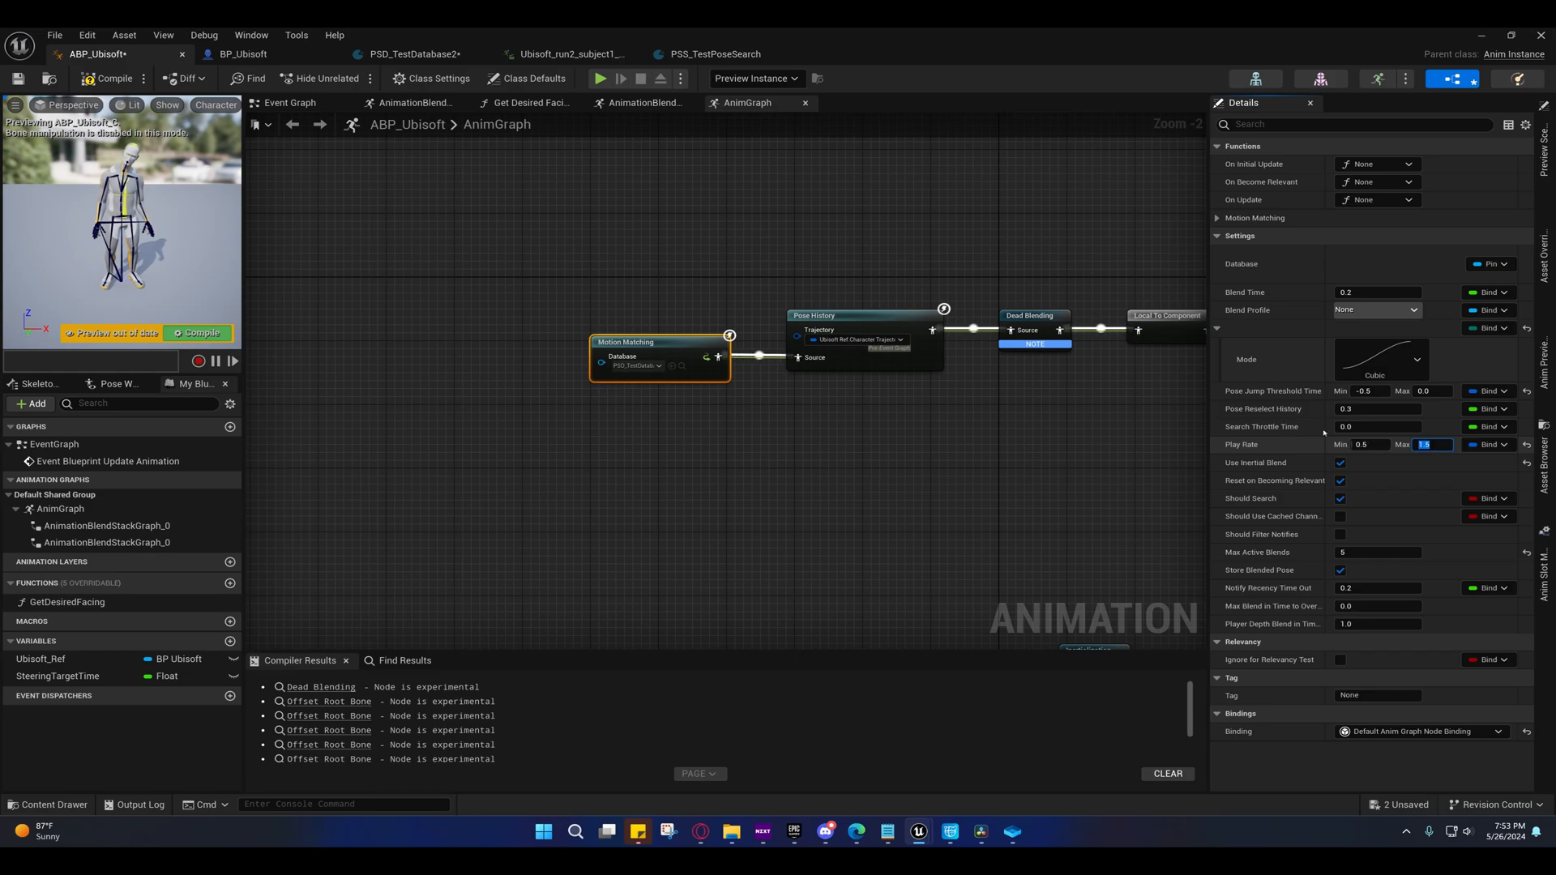
pyautogui.click(105, 79)
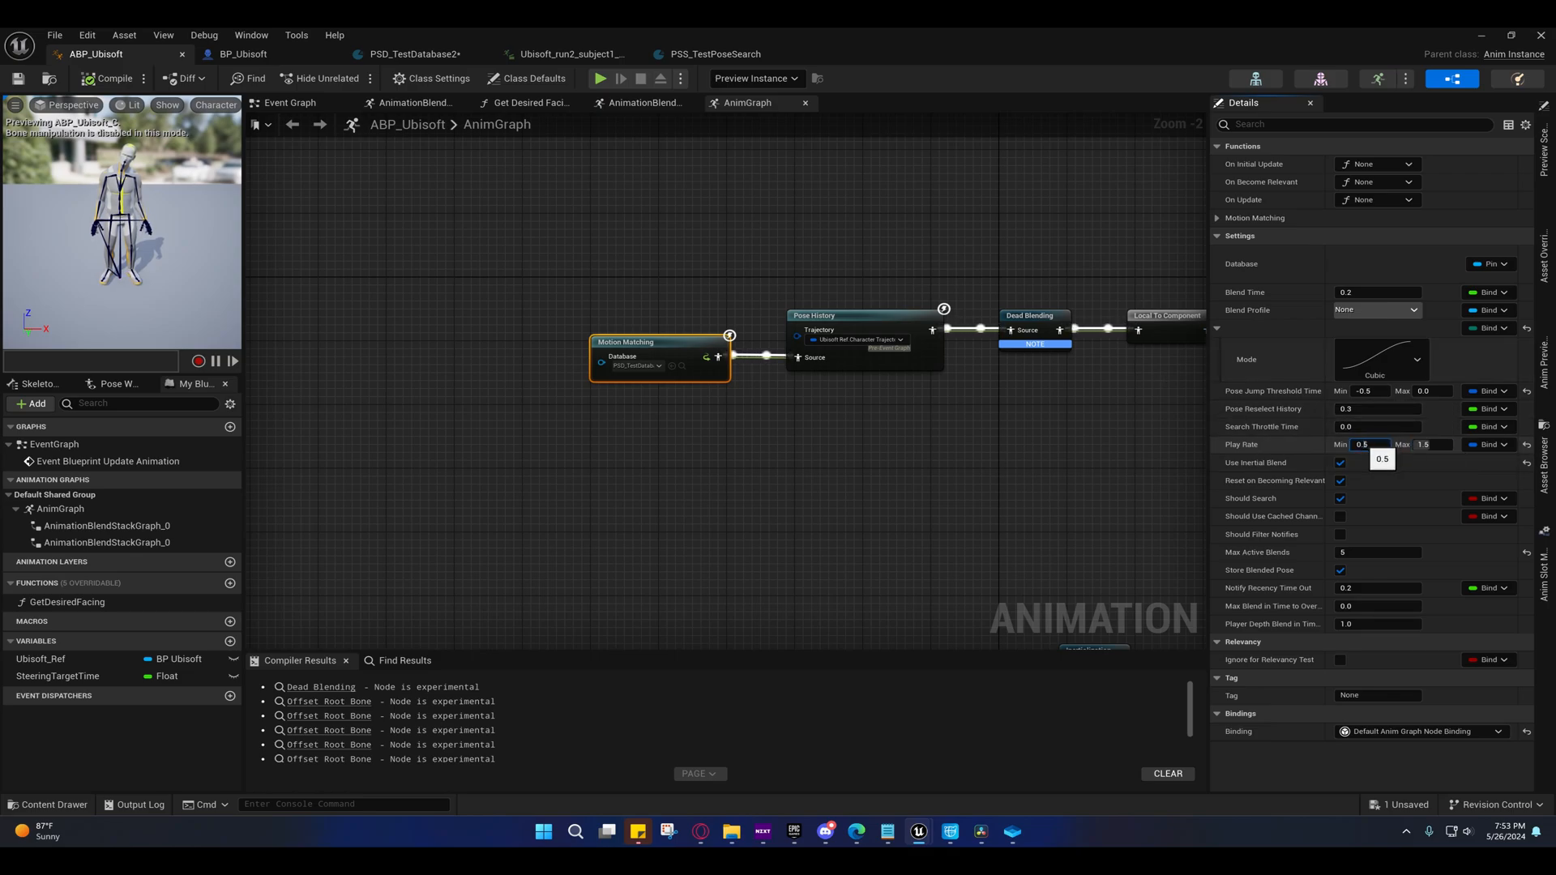
# - Set the Motion Matching node's Play Rate to Min 0.75 and Max 1.25, compile, and test the movement in a TestMap session
pyautogui.click(1428, 445)
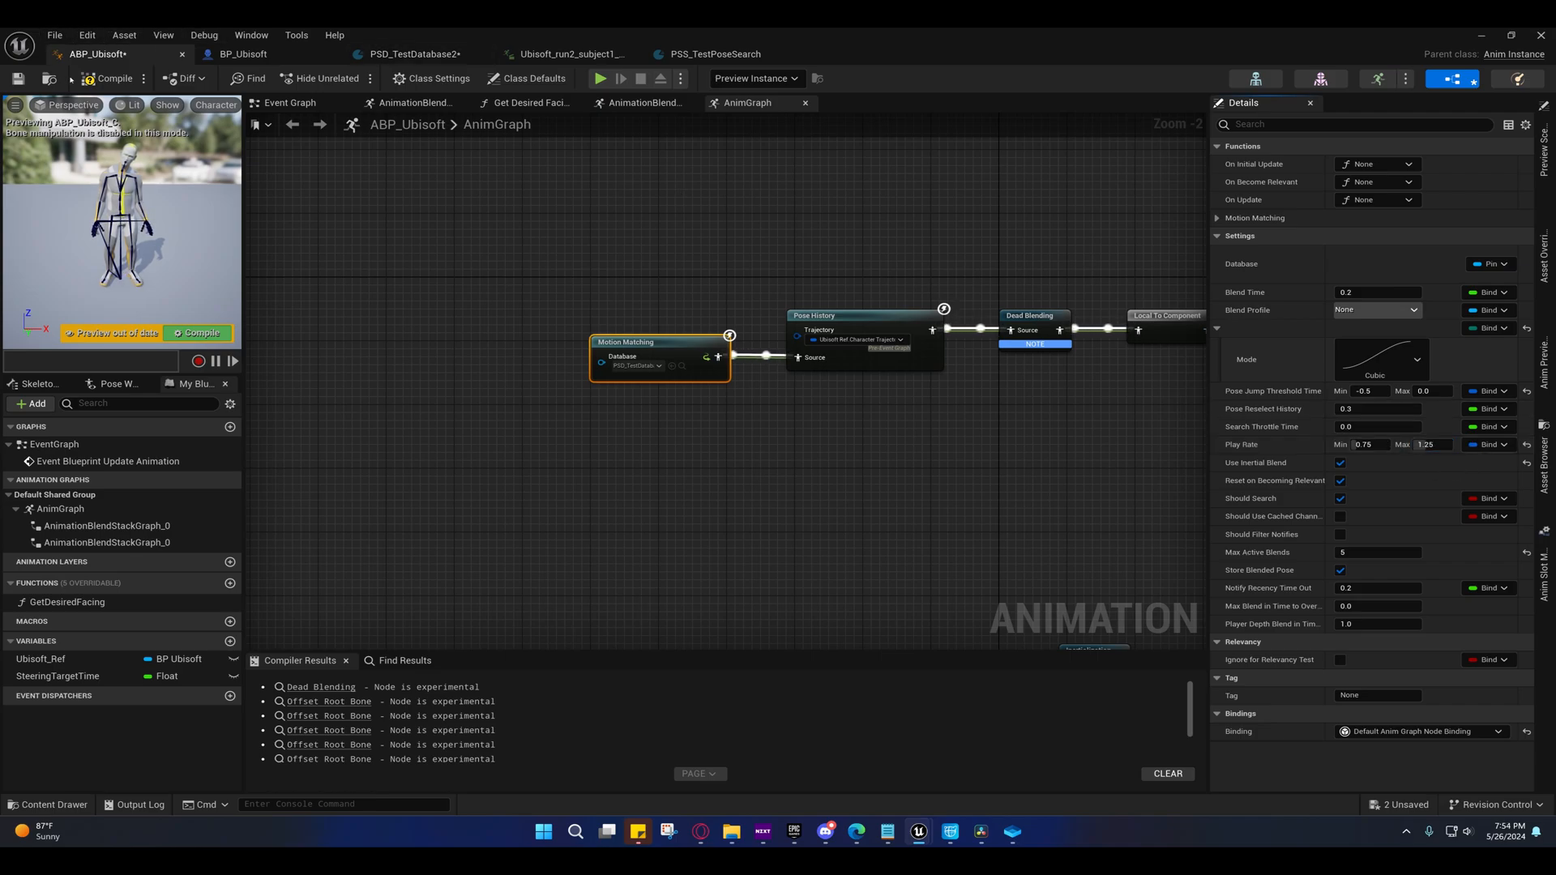
pyautogui.click(98, 79)
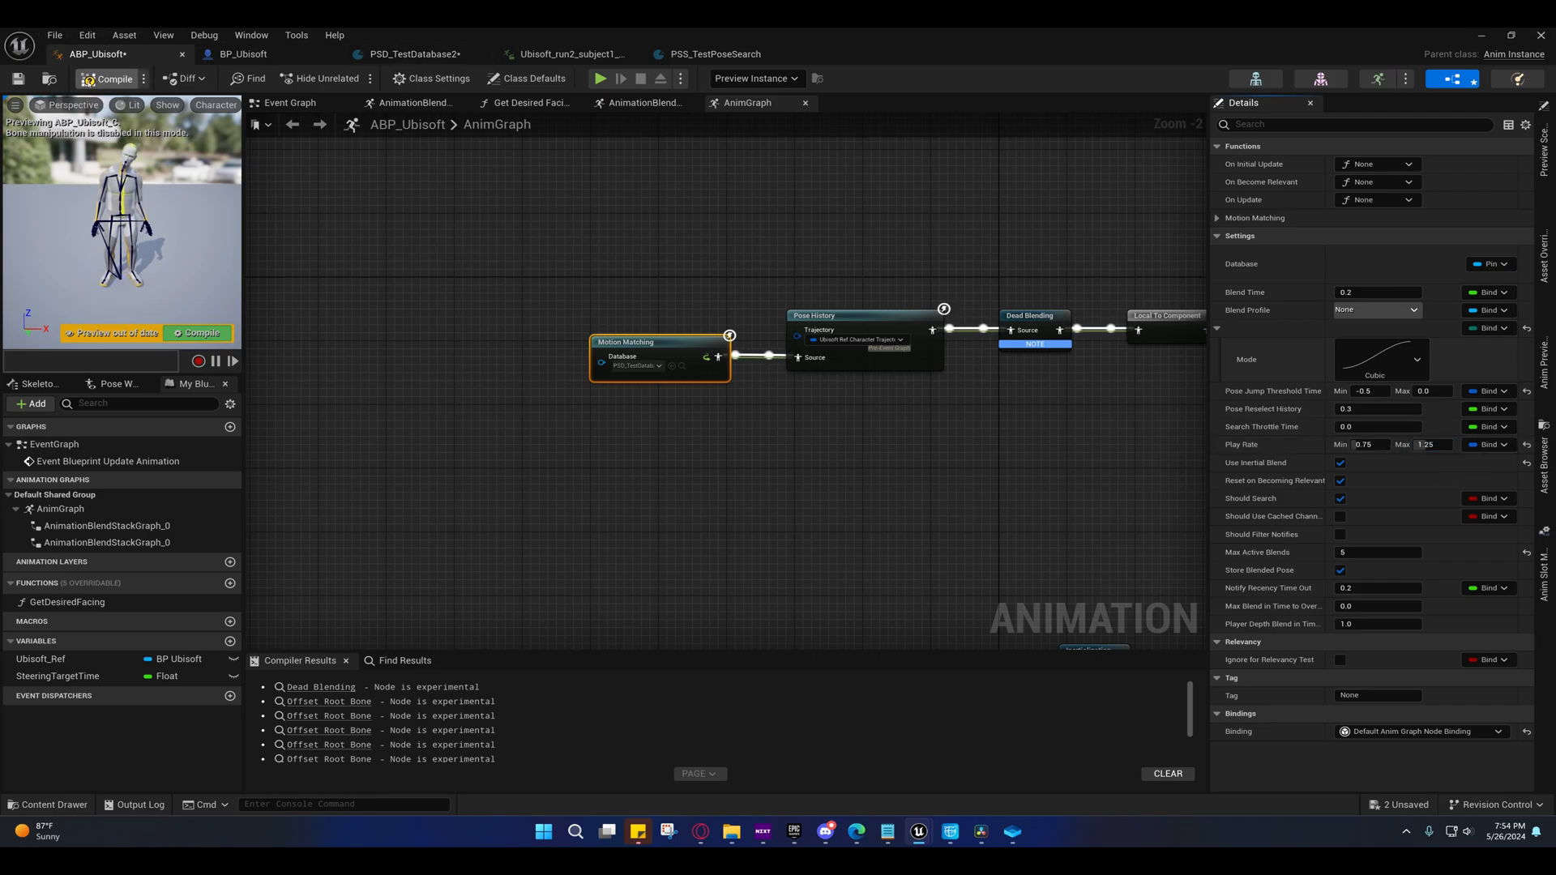
pyautogui.click(1481, 36)
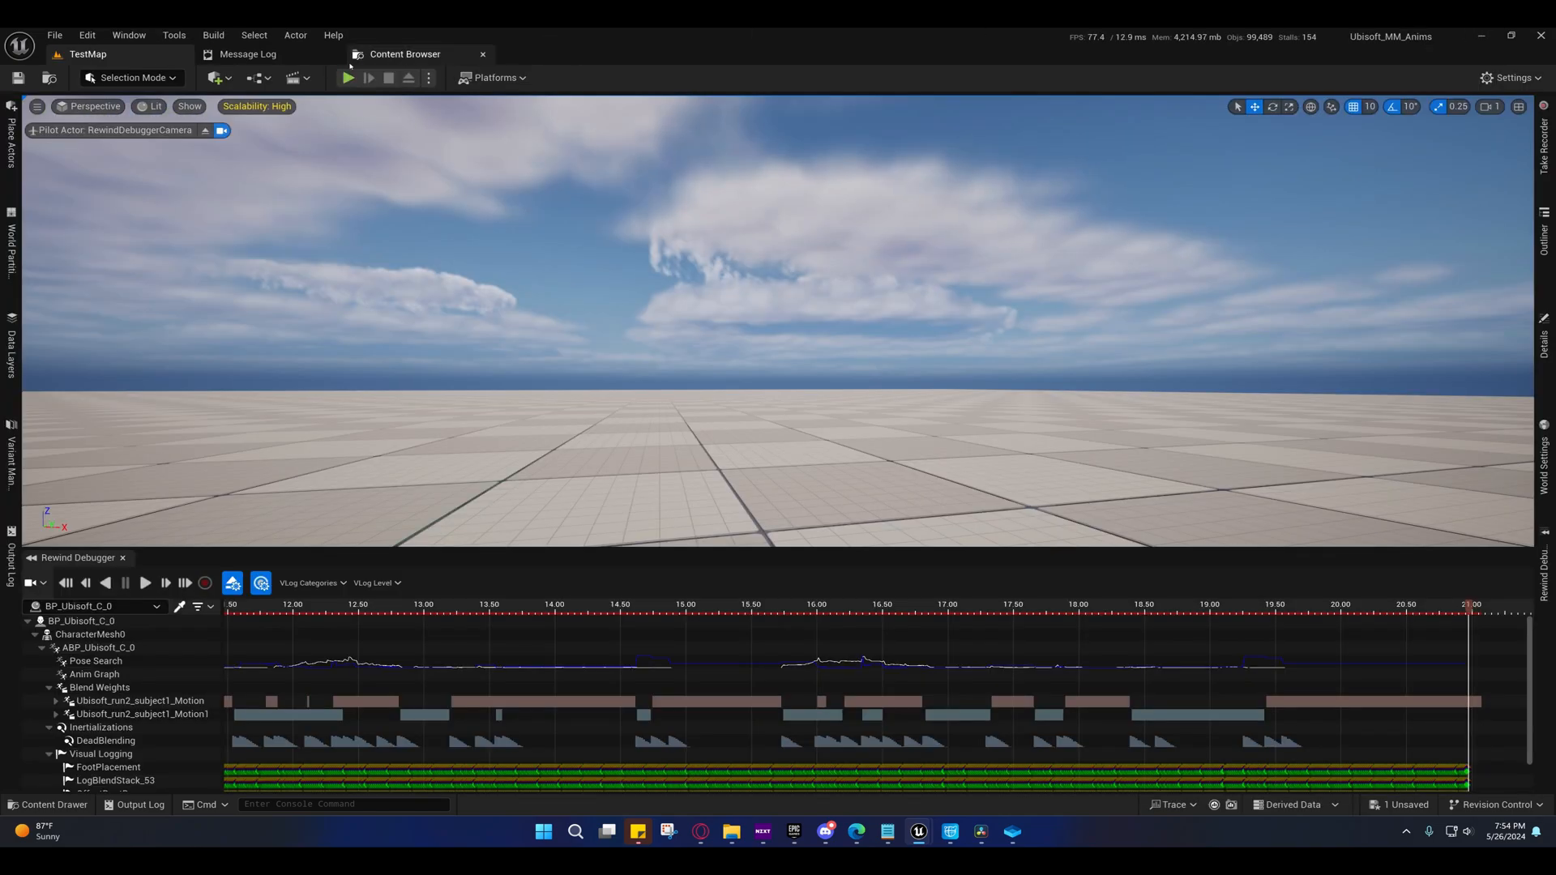
pyautogui.click(349, 77)
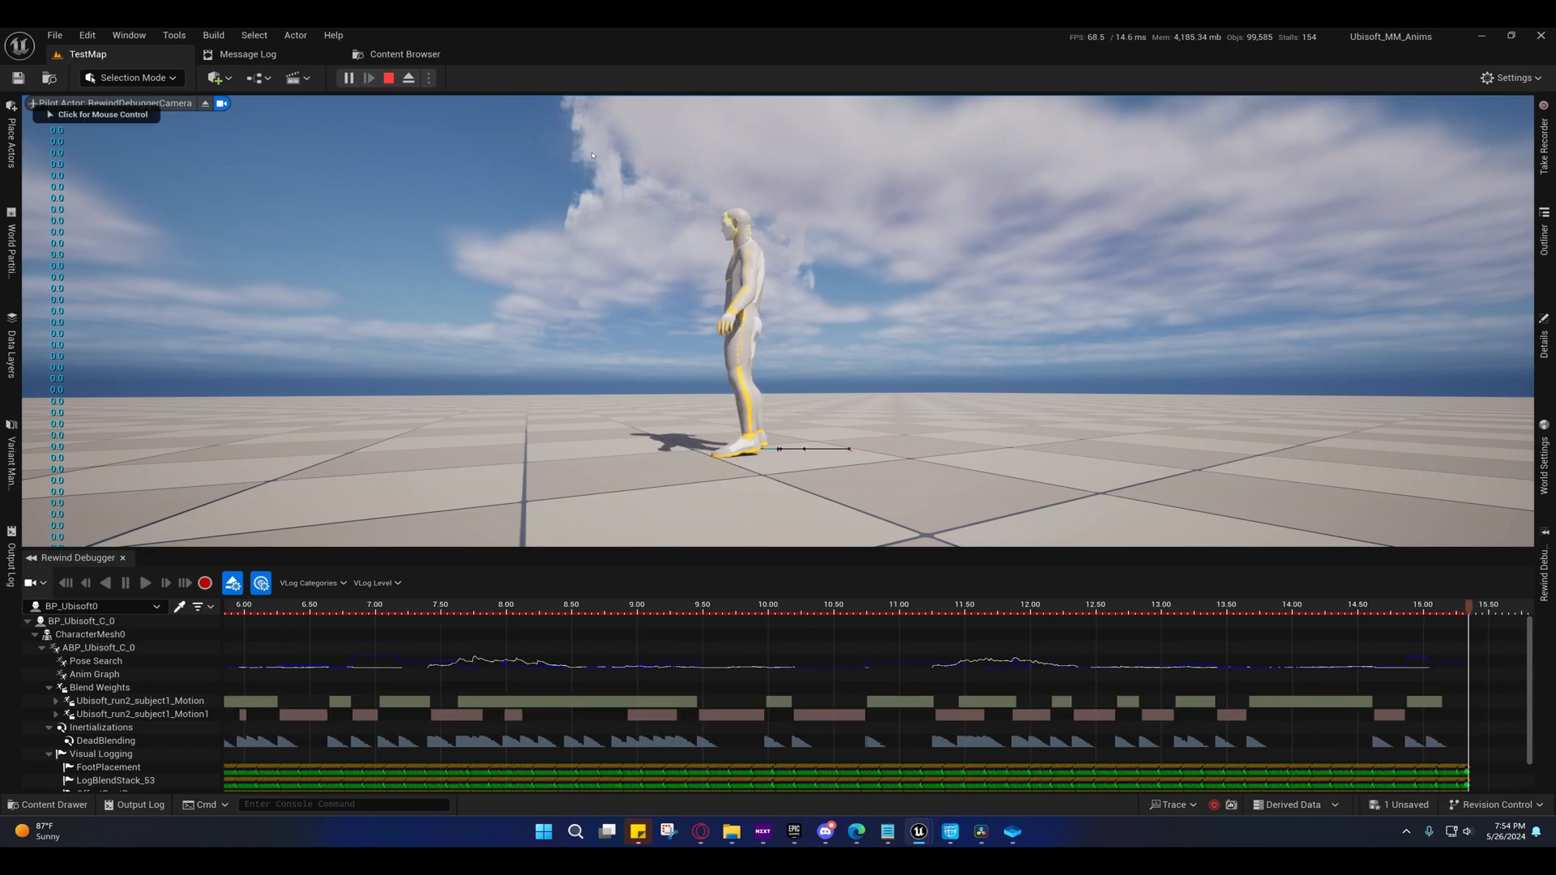
pyautogui.press('Escape')
# - Return to ABP_Ubisoft's AnimGraph and examine the settings of the Offset Root Bone node before the Output Pose
pyautogui.moveTo(920, 832)
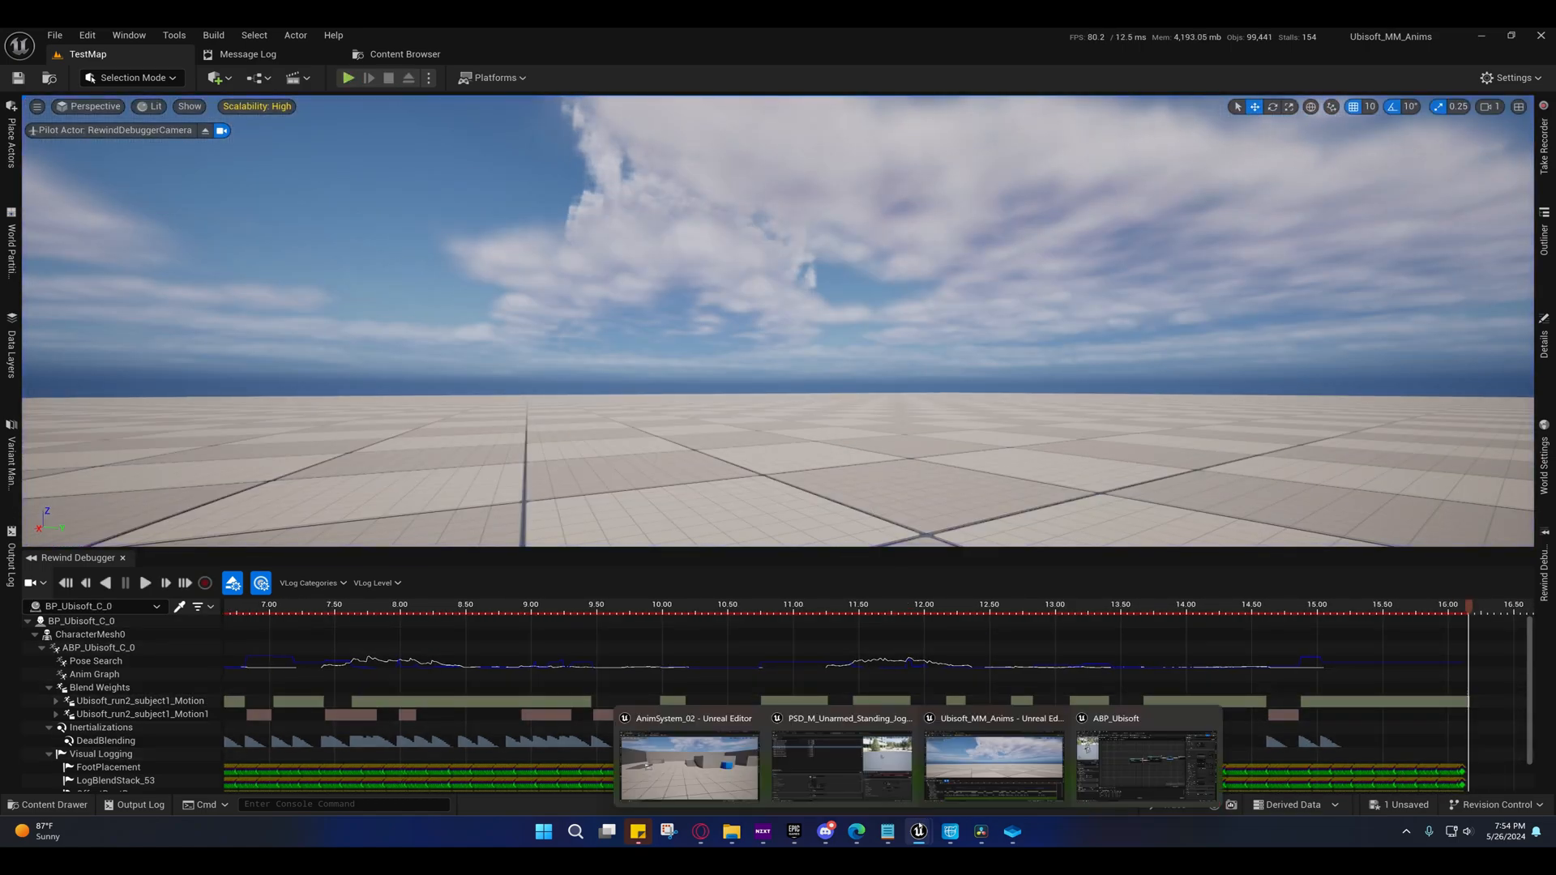
pyautogui.click(1146, 757)
pyautogui.moveTo(254, 431); pyautogui.dragTo(735, 359, button='right')
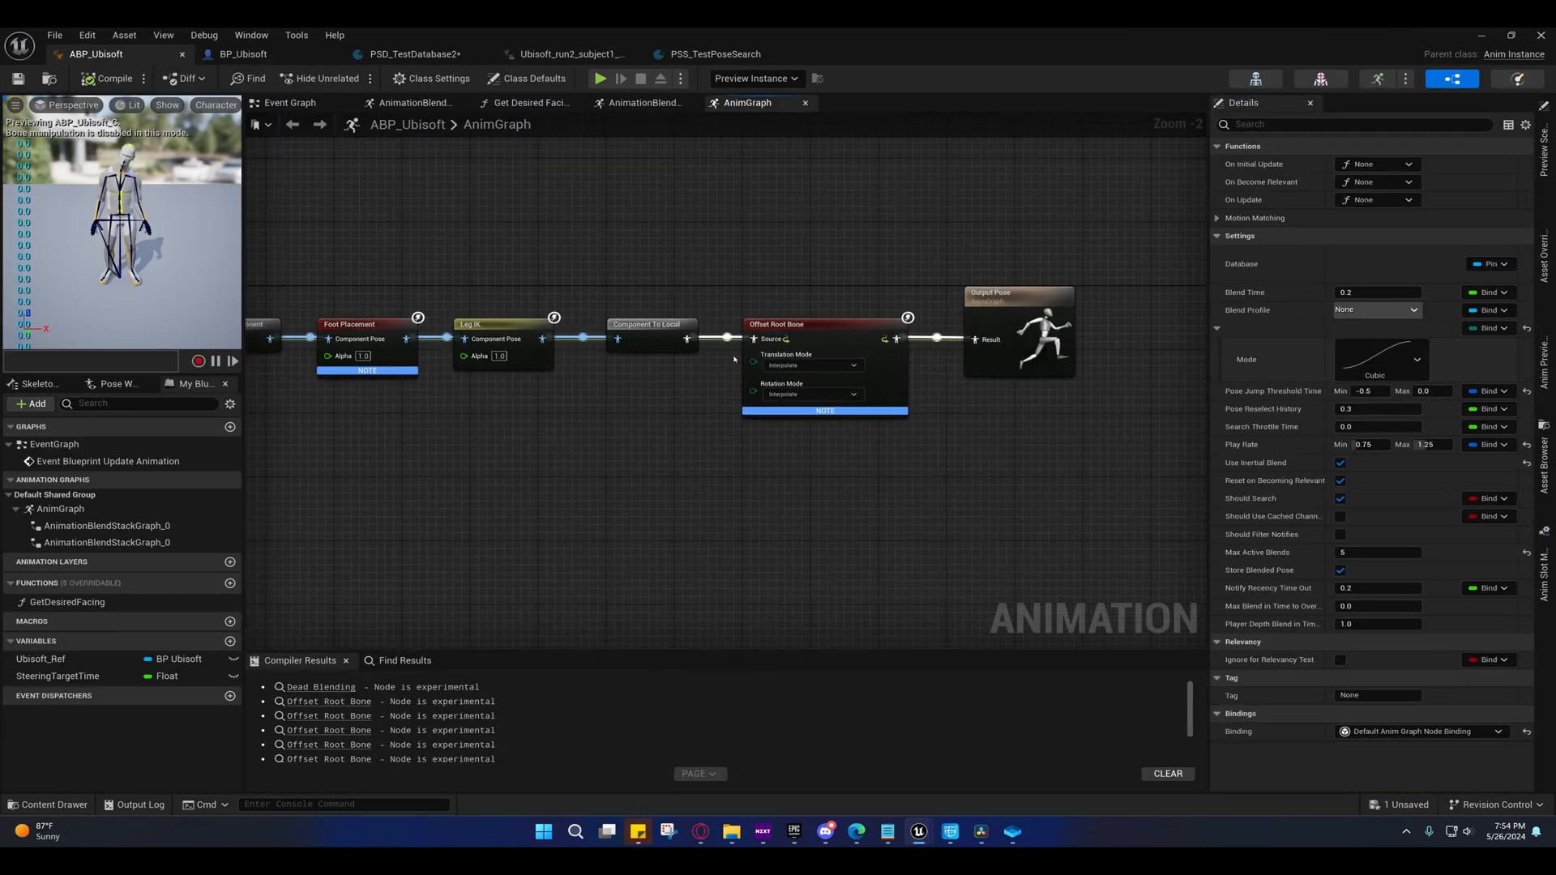
pyautogui.moveTo(887, 482); pyautogui.dragTo(887, 482)
# - Follow the AnimGraph back to the Motion Matching node and examine the Dead Blending node's blending and extrapolation settings
pyautogui.moveTo(729, 454); pyautogui.dragTo(955, 442, button='right')
pyautogui.moveTo(792, 451); pyautogui.dragTo(1035, 483, button='right')
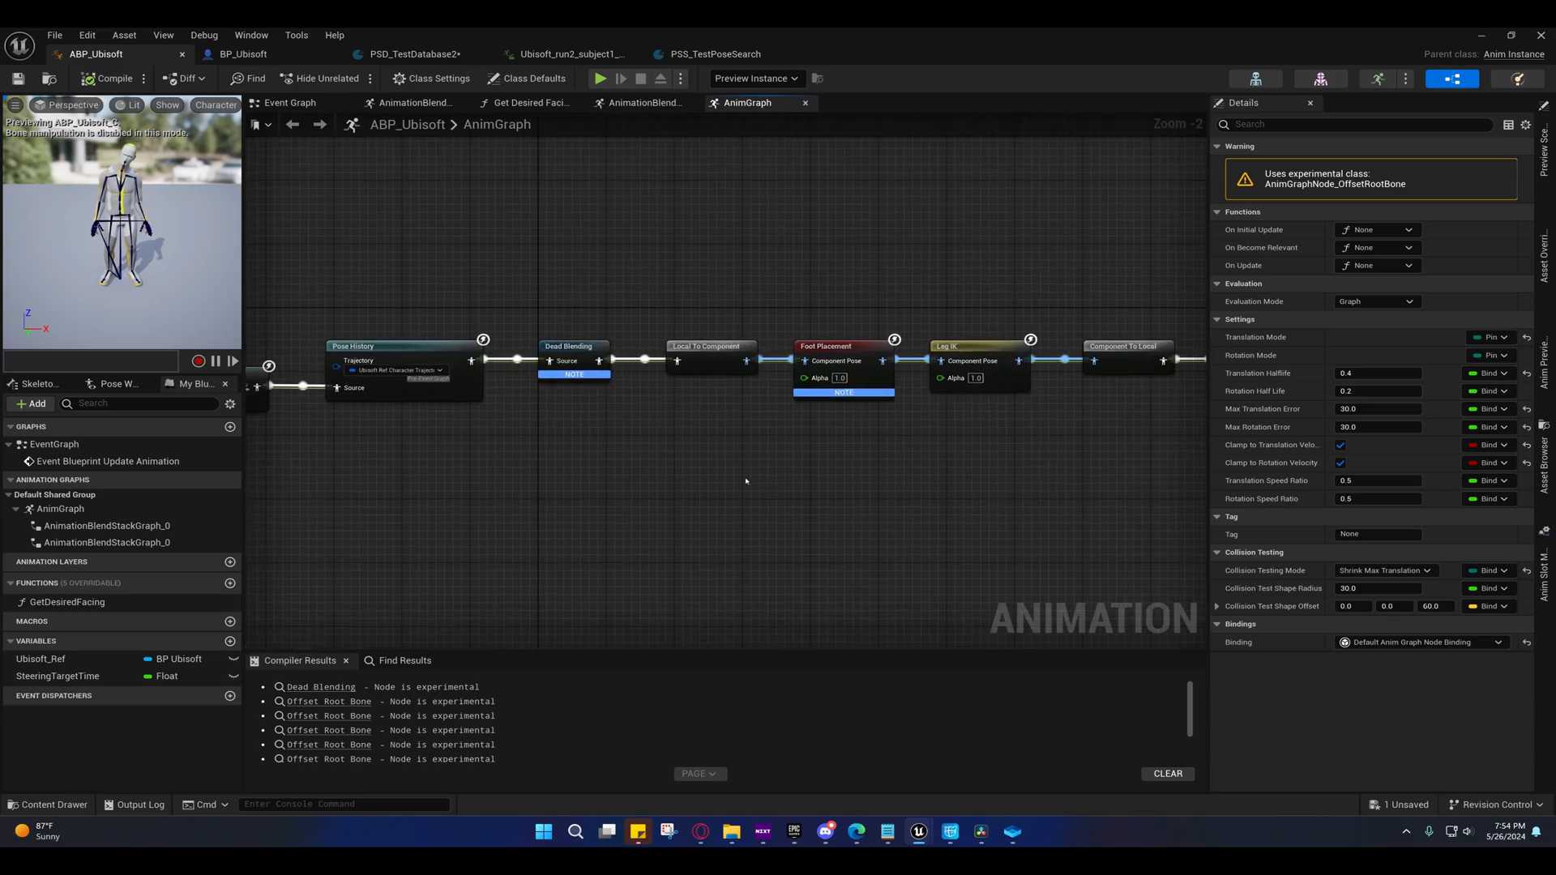
pyautogui.moveTo(747, 483); pyautogui.dragTo(940, 437, button='right')
pyautogui.moveTo(740, 442); pyautogui.dragTo(697, 438, button='right')
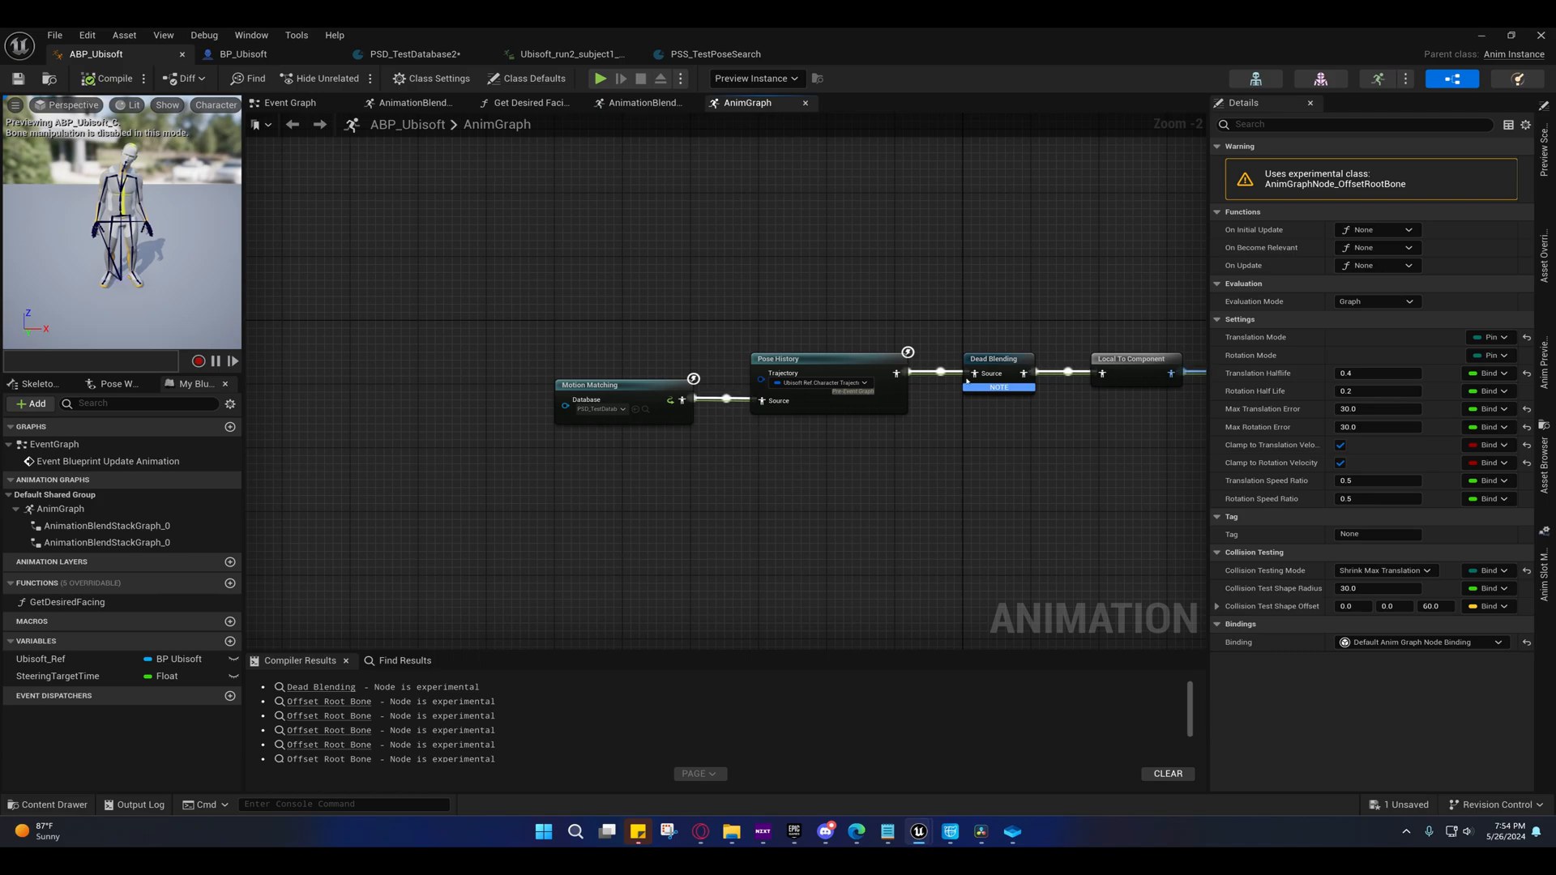
pyautogui.click(993, 366)
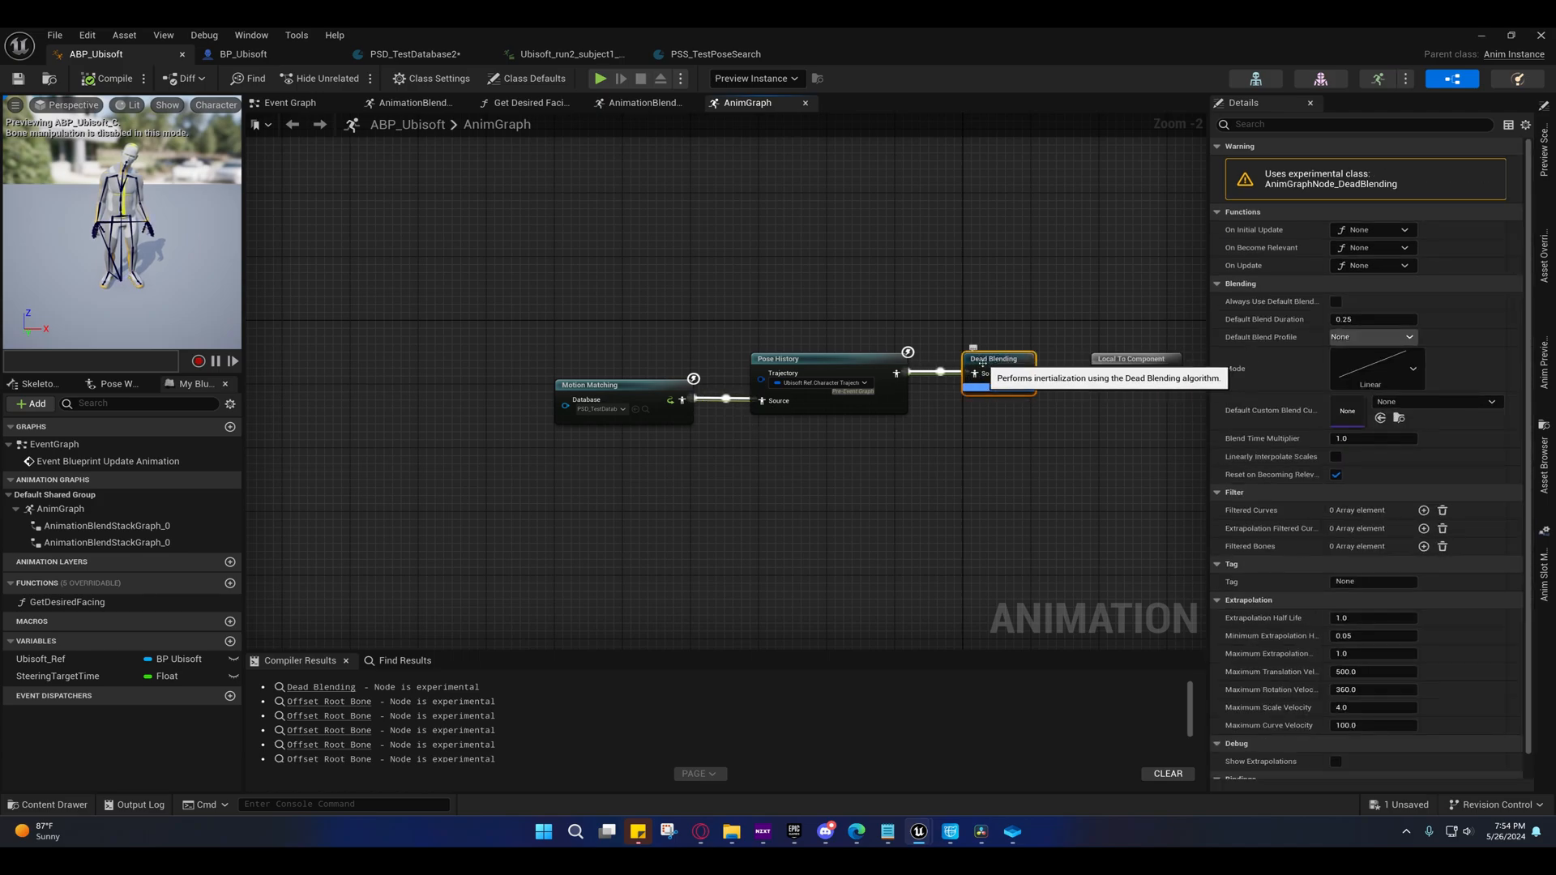
pyautogui.moveTo(881, 359); pyautogui.dragTo(805, 347, button='right')
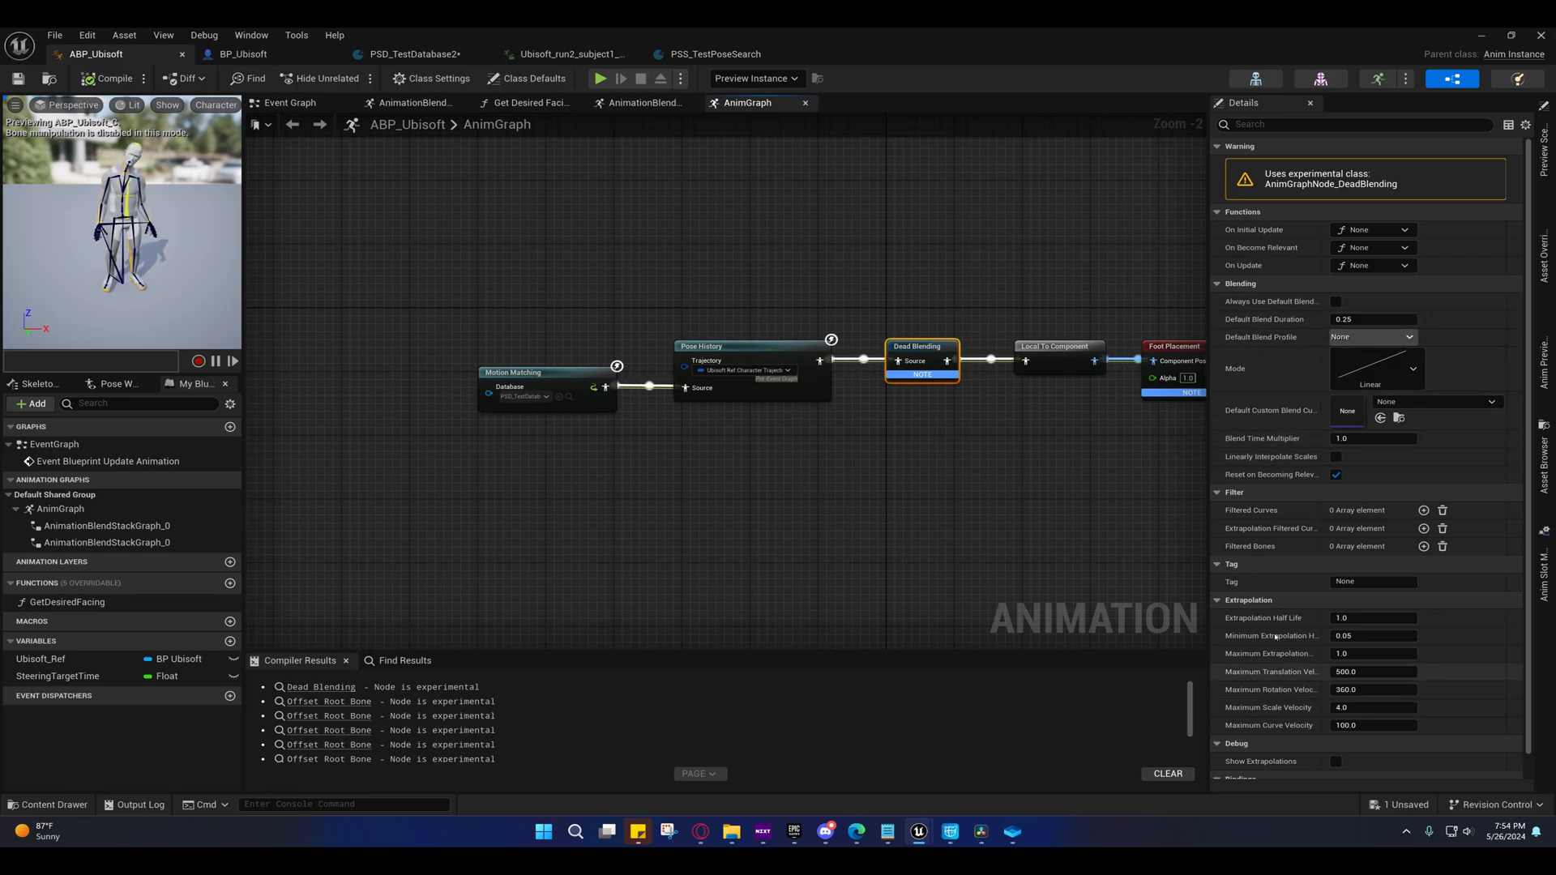
# - Examine the Dead Blending node's extrapolation, debug and binding settings, and the Pose History node's settings
pyautogui.scroll(-1, 1271, 587)
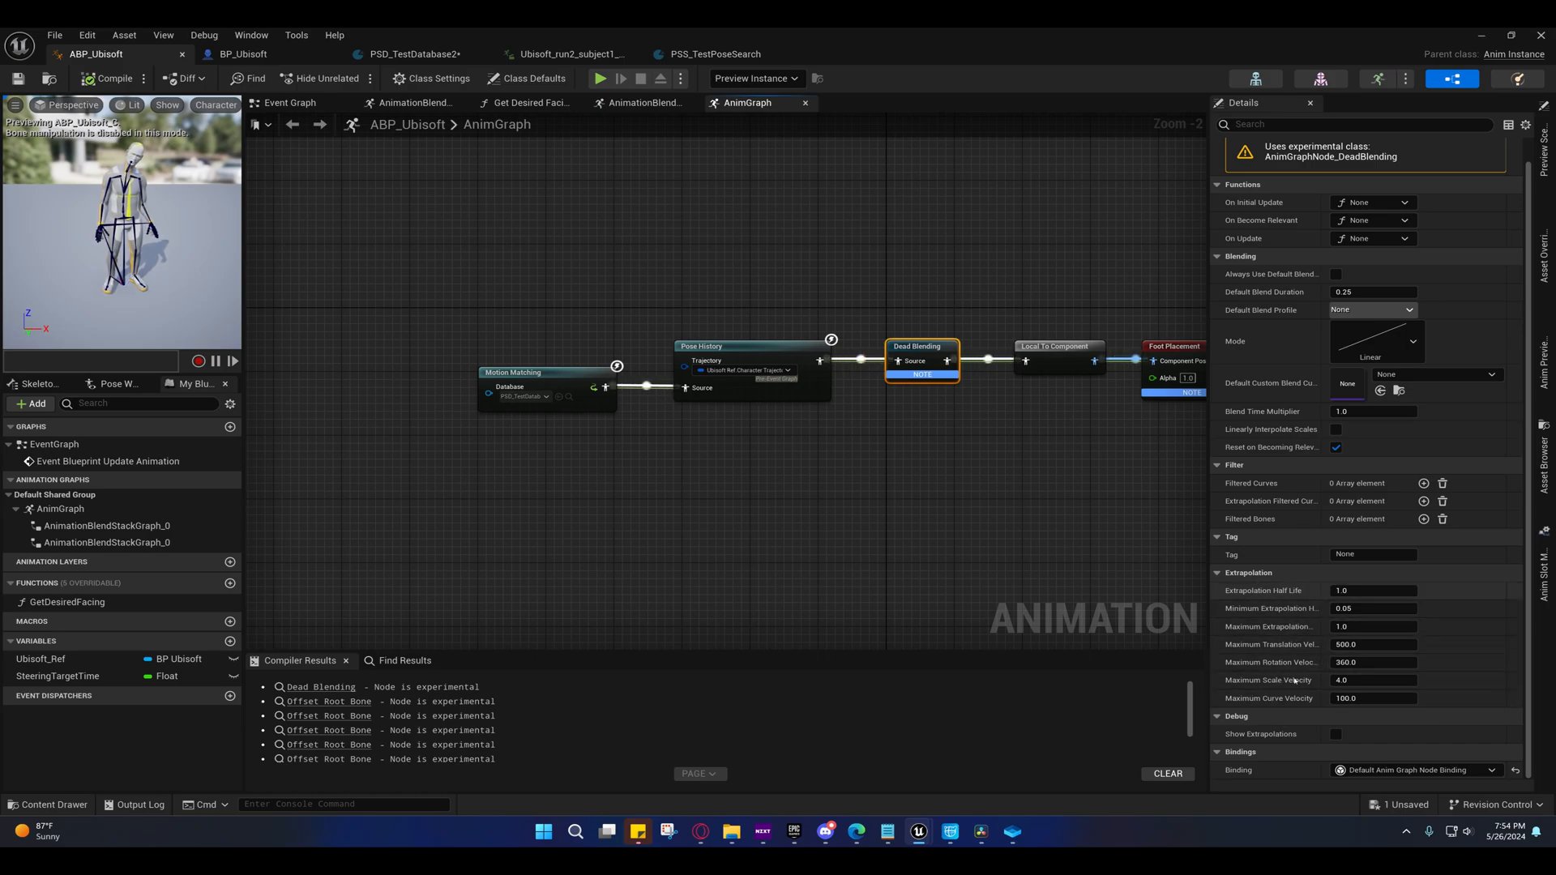
pyautogui.moveTo(728, 486); pyautogui.dragTo(796, 406, button='right')
pyautogui.click(762, 353)
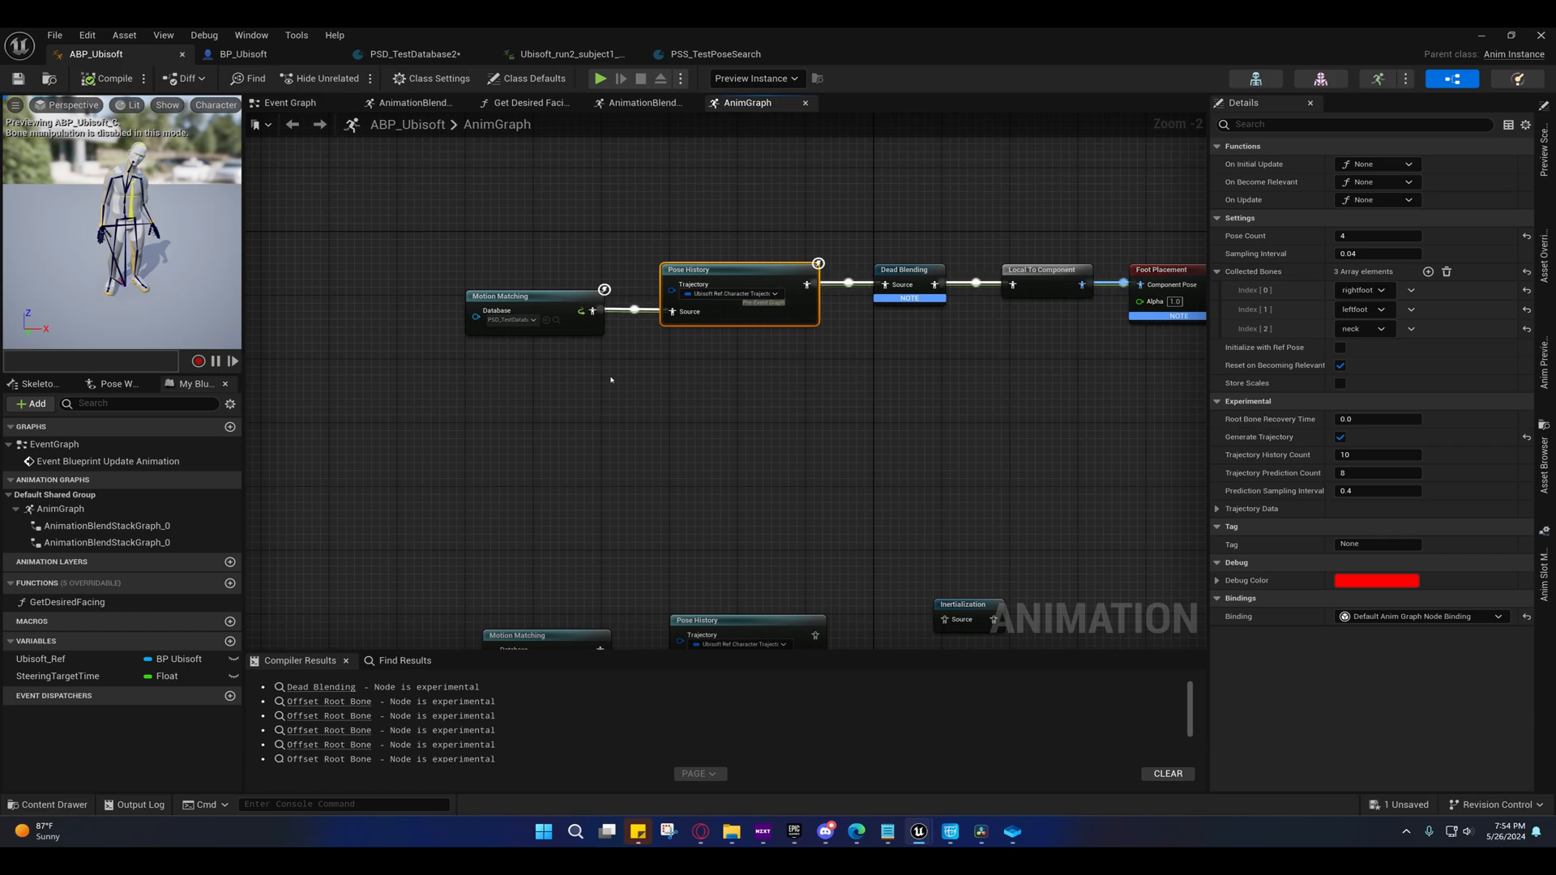
# - Set the Motion Matching node's Pose Reselect History to 0.5
pyautogui.moveTo(572, 306); pyautogui.dragTo(677, 301, button='right')
pyautogui.click(715, 323)
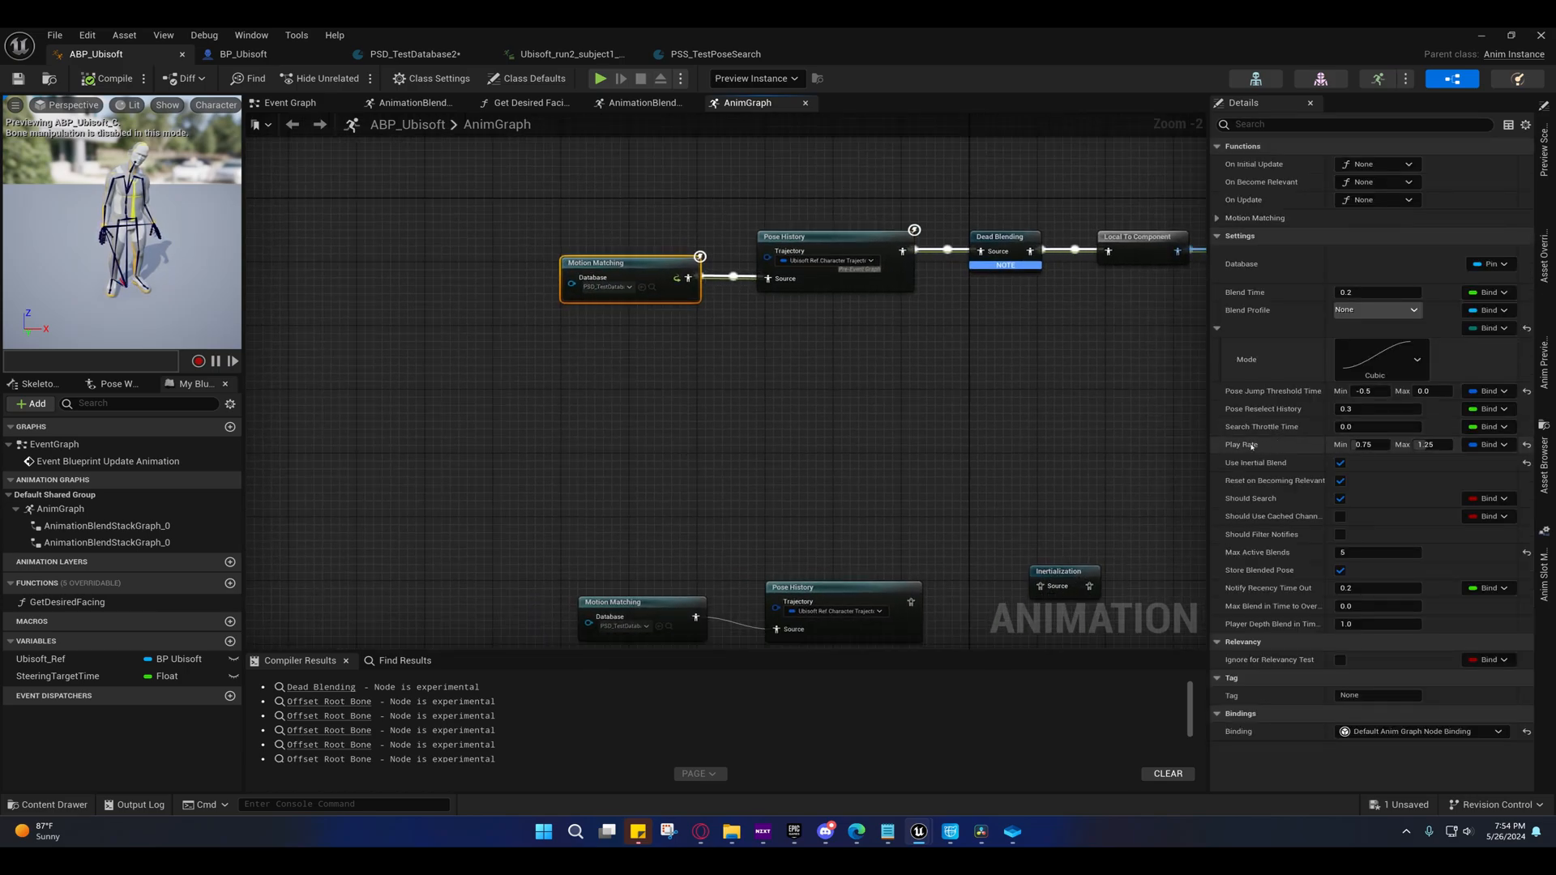
pyautogui.moveTo(1251, 447)
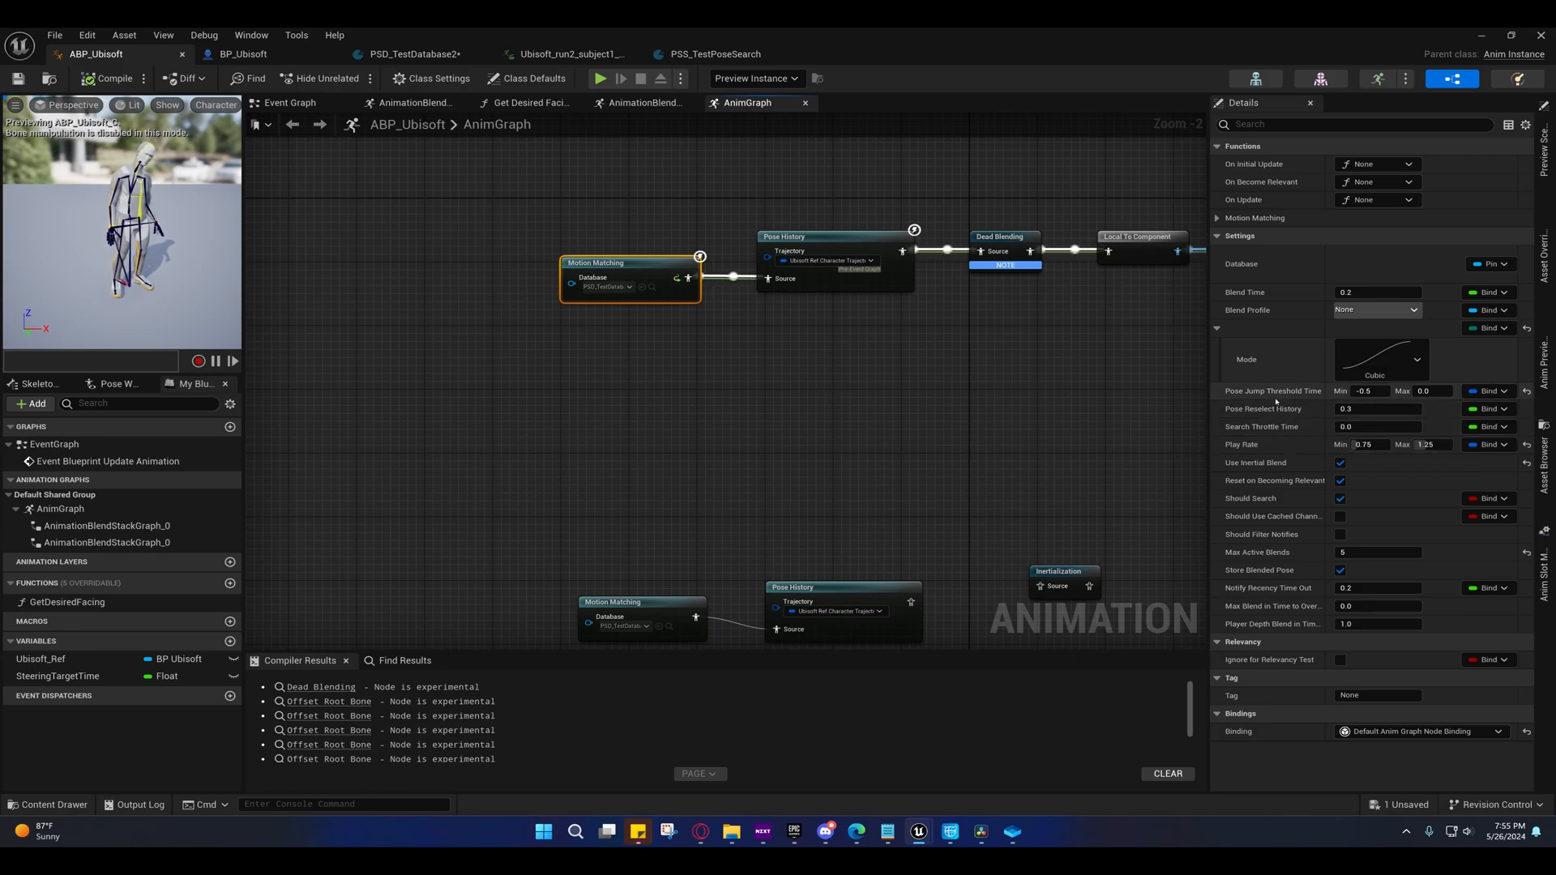
pyautogui.moveTo(1269, 414)
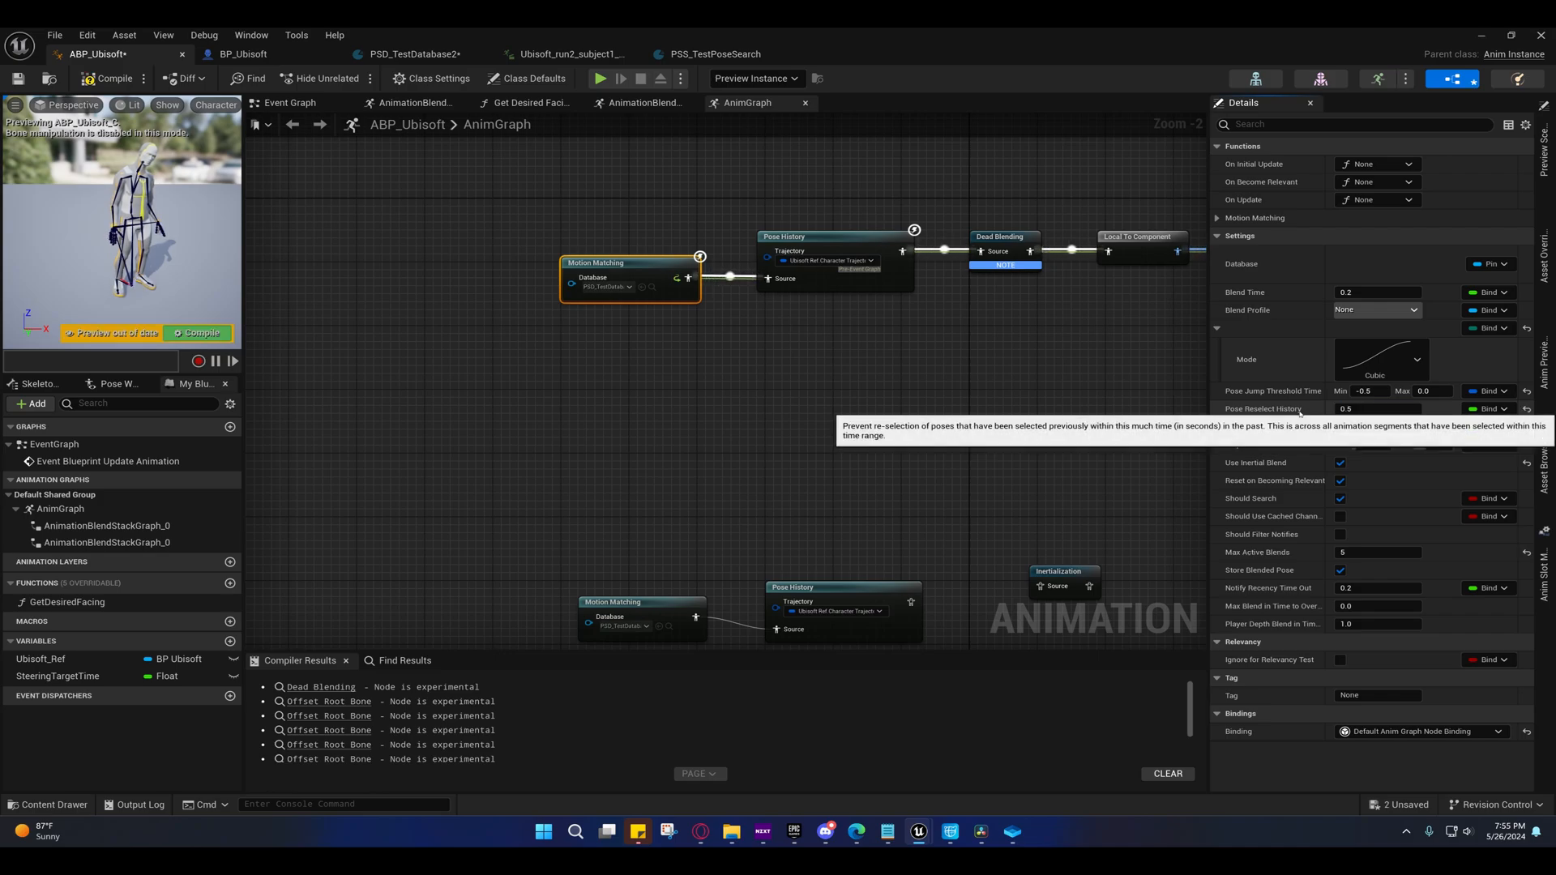
pyautogui.press('Return')
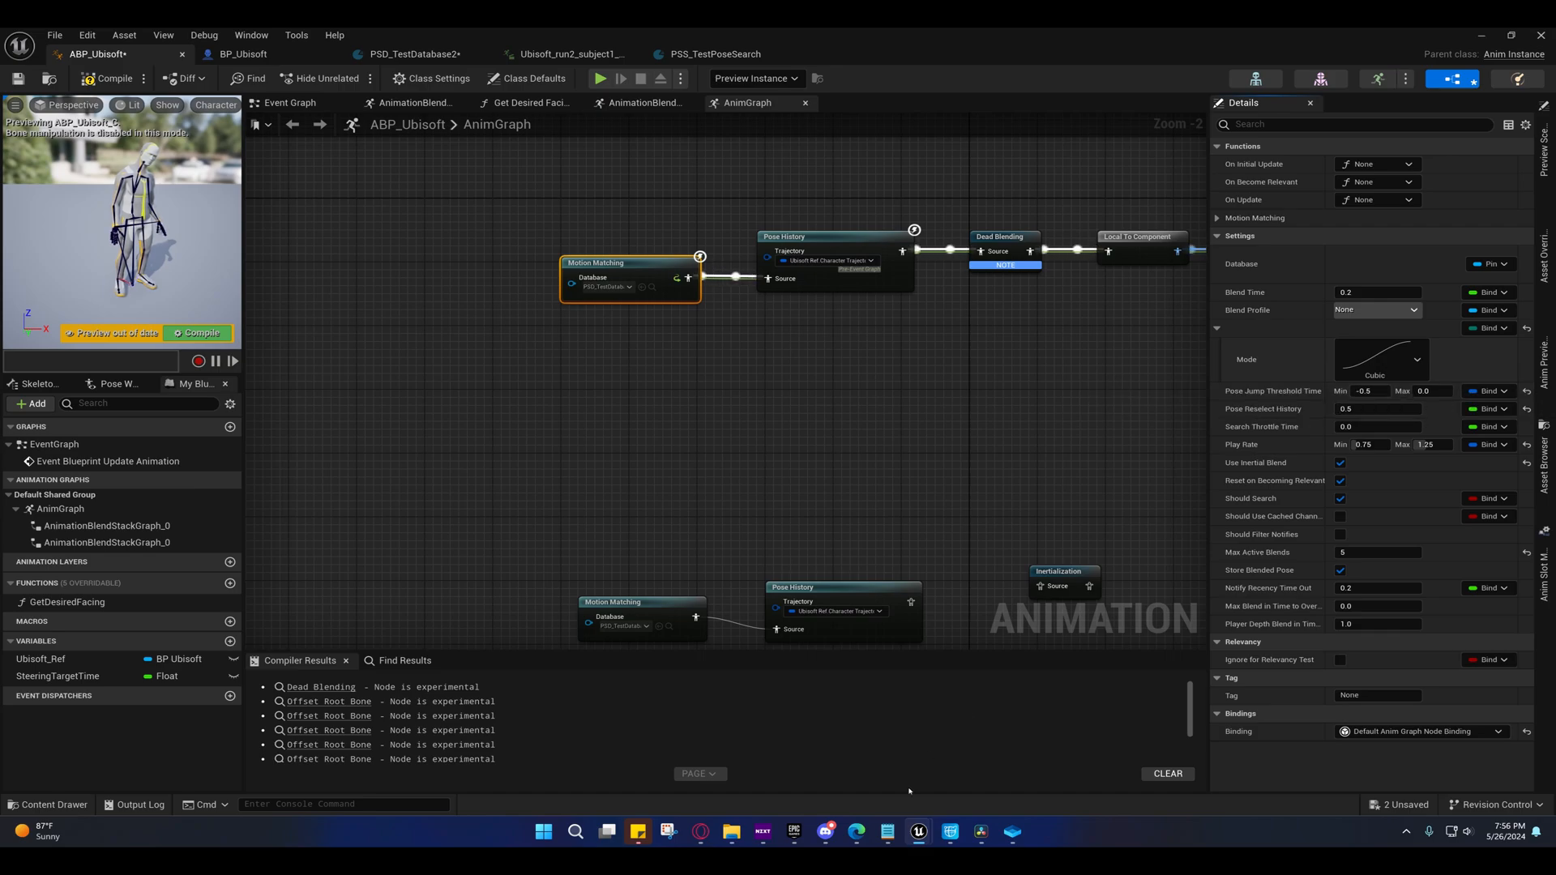
# - Switch to the PSD_M_Unarmed_Standing_Jog database with the stop animations and preview its Bwd, FL, FR, Fwd, Left and BR stop sequences
pyautogui.moveTo(920, 831)
pyautogui.click(786, 746)
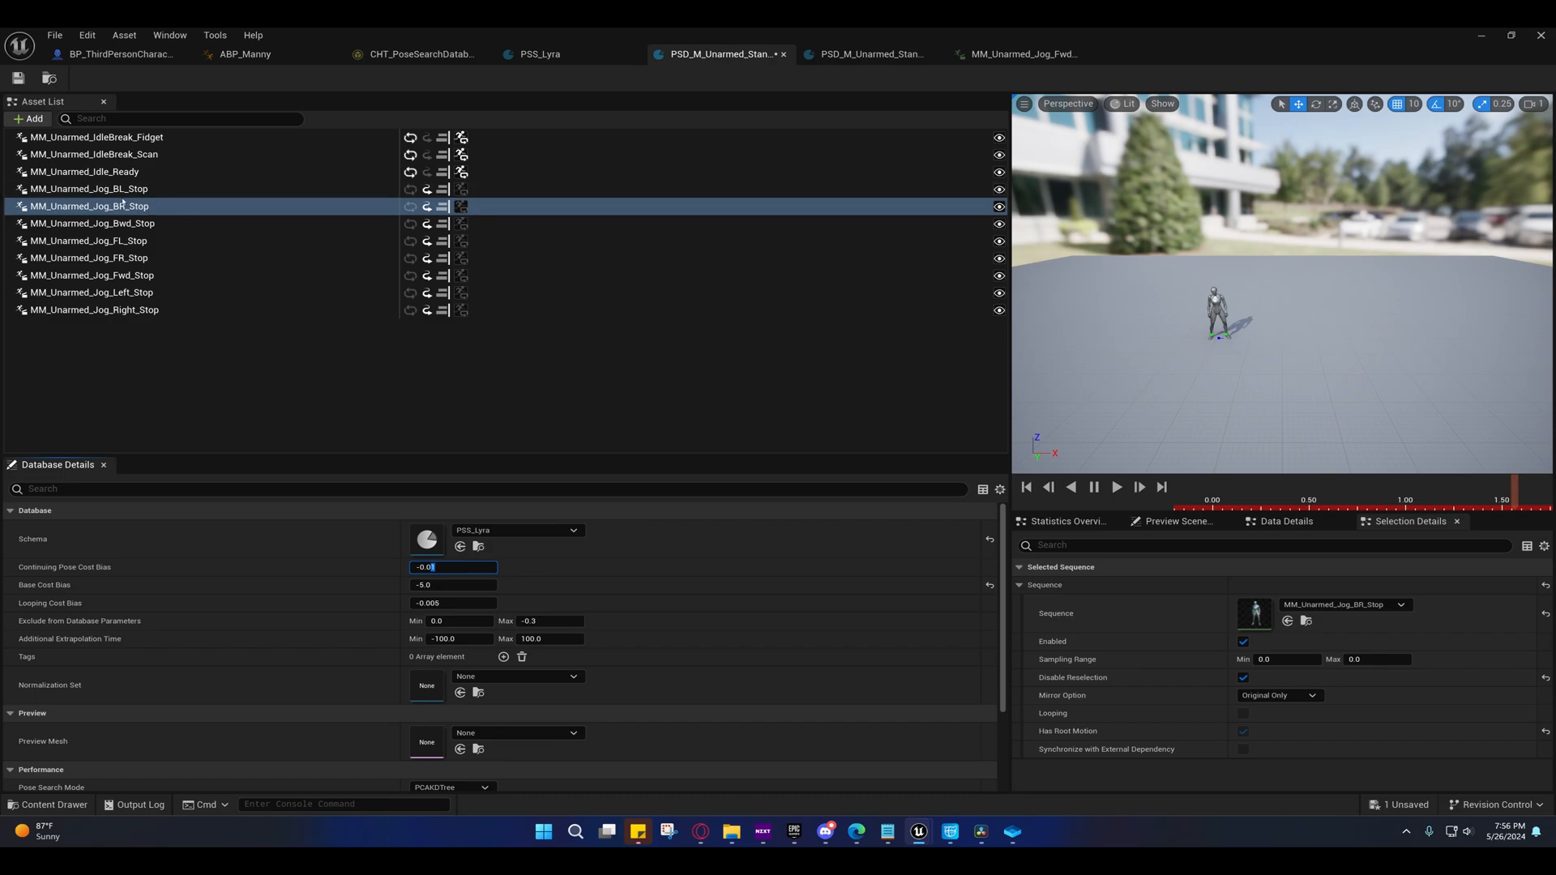
pyautogui.click(123, 224)
pyautogui.click(125, 241)
pyautogui.click(126, 257)
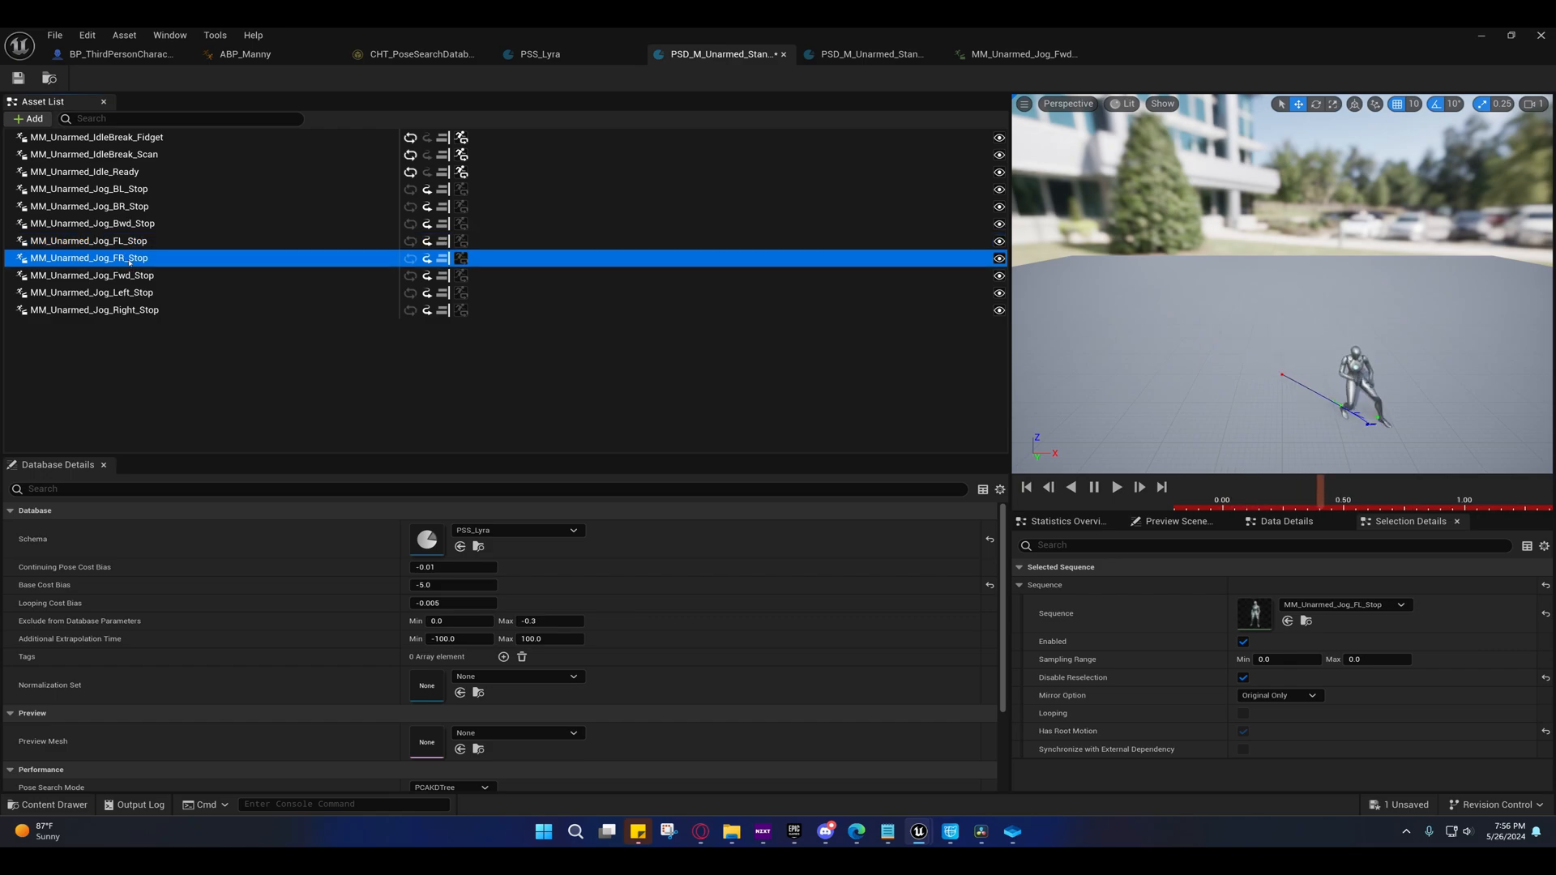
pyautogui.click(126, 275)
pyautogui.click(126, 293)
pyautogui.click(122, 223)
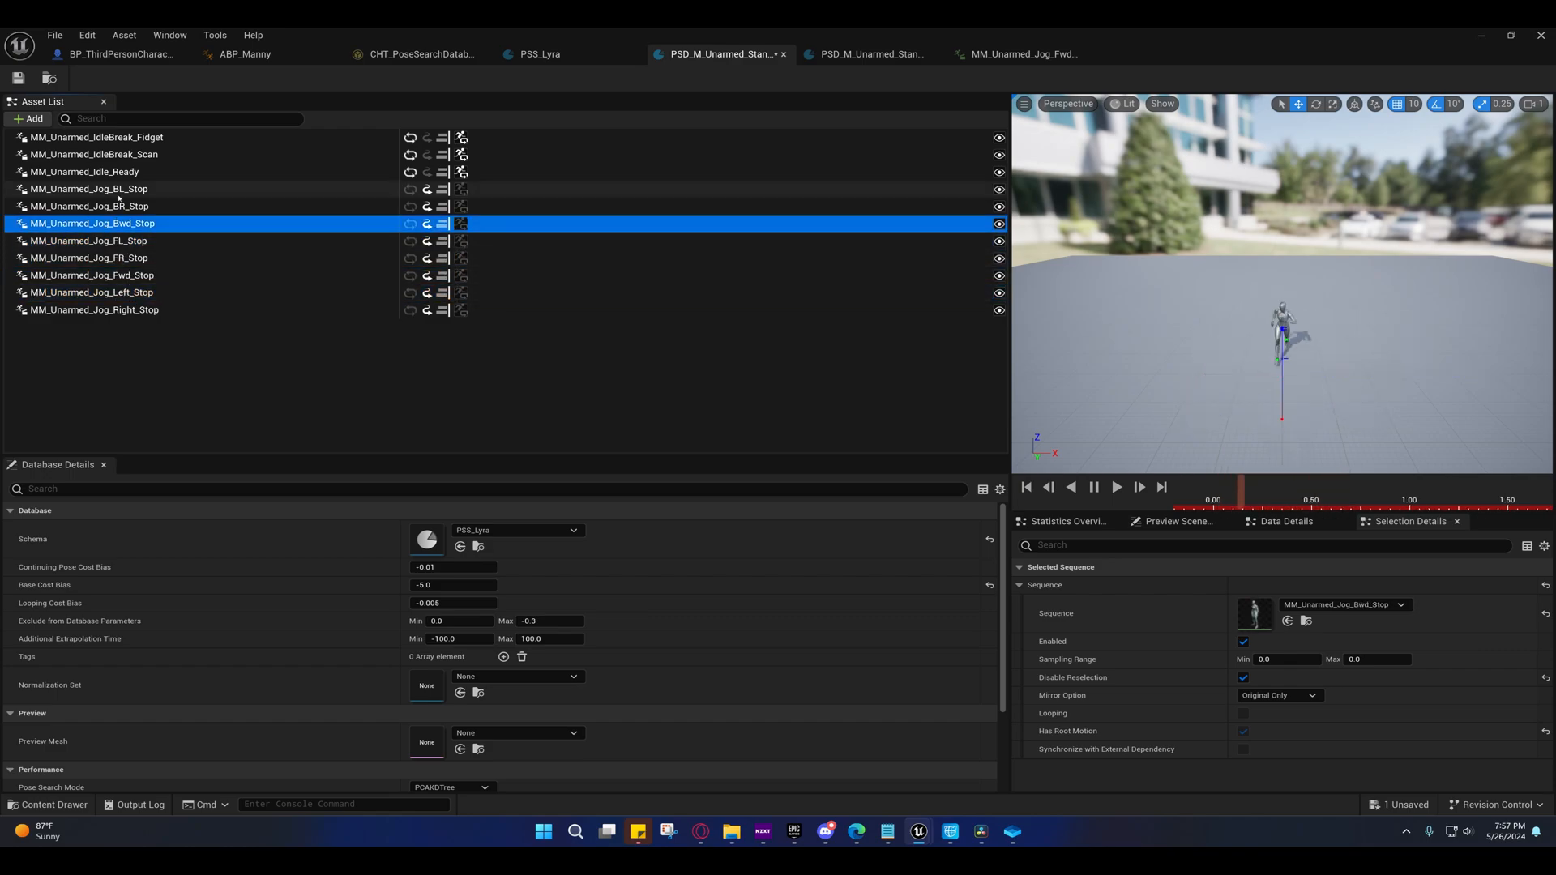
pyautogui.click(114, 208)
# - Return to ABP_Ubisoft's AnimGraph and examine the Motion Matching node's Pose Jump Threshold Time setting
pyautogui.moveTo(919, 832)
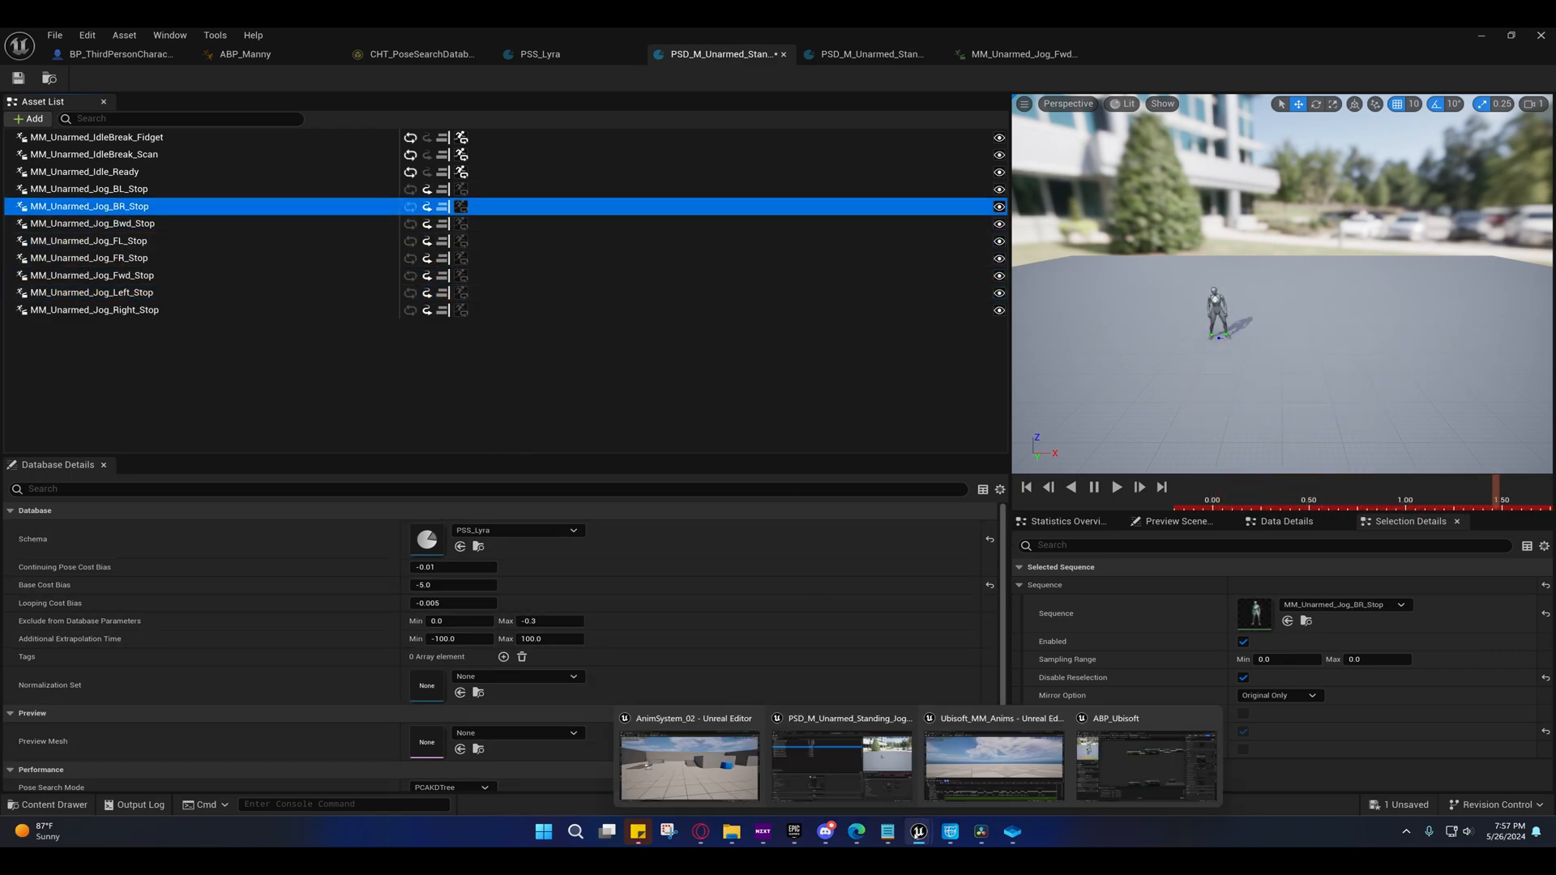
pyautogui.click(1112, 747)
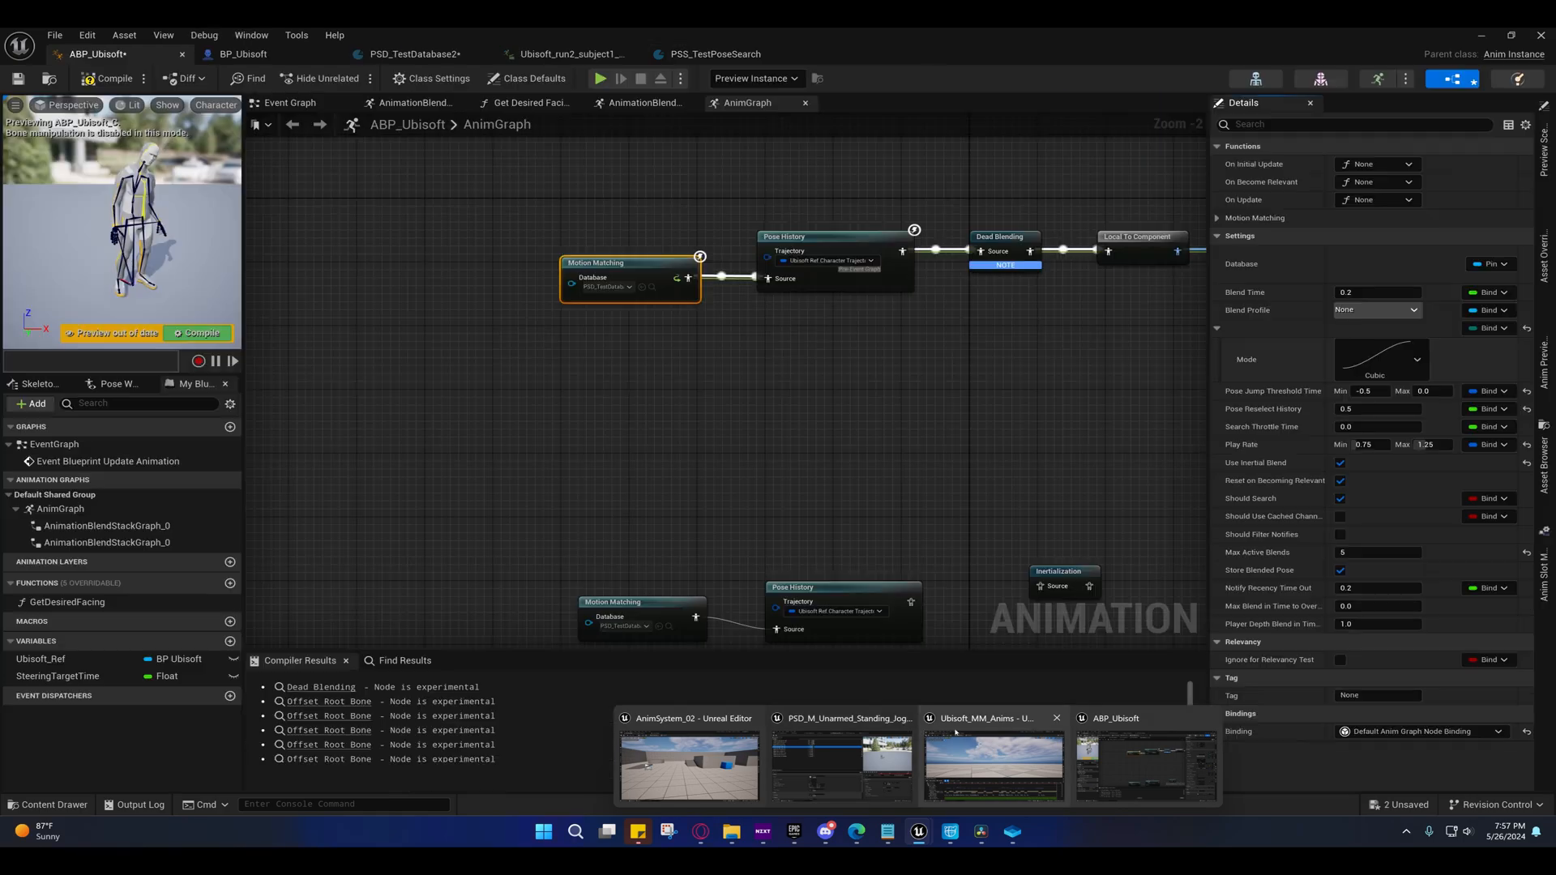
pyautogui.moveTo(861, 378); pyautogui.dragTo(913, 397, button='right')
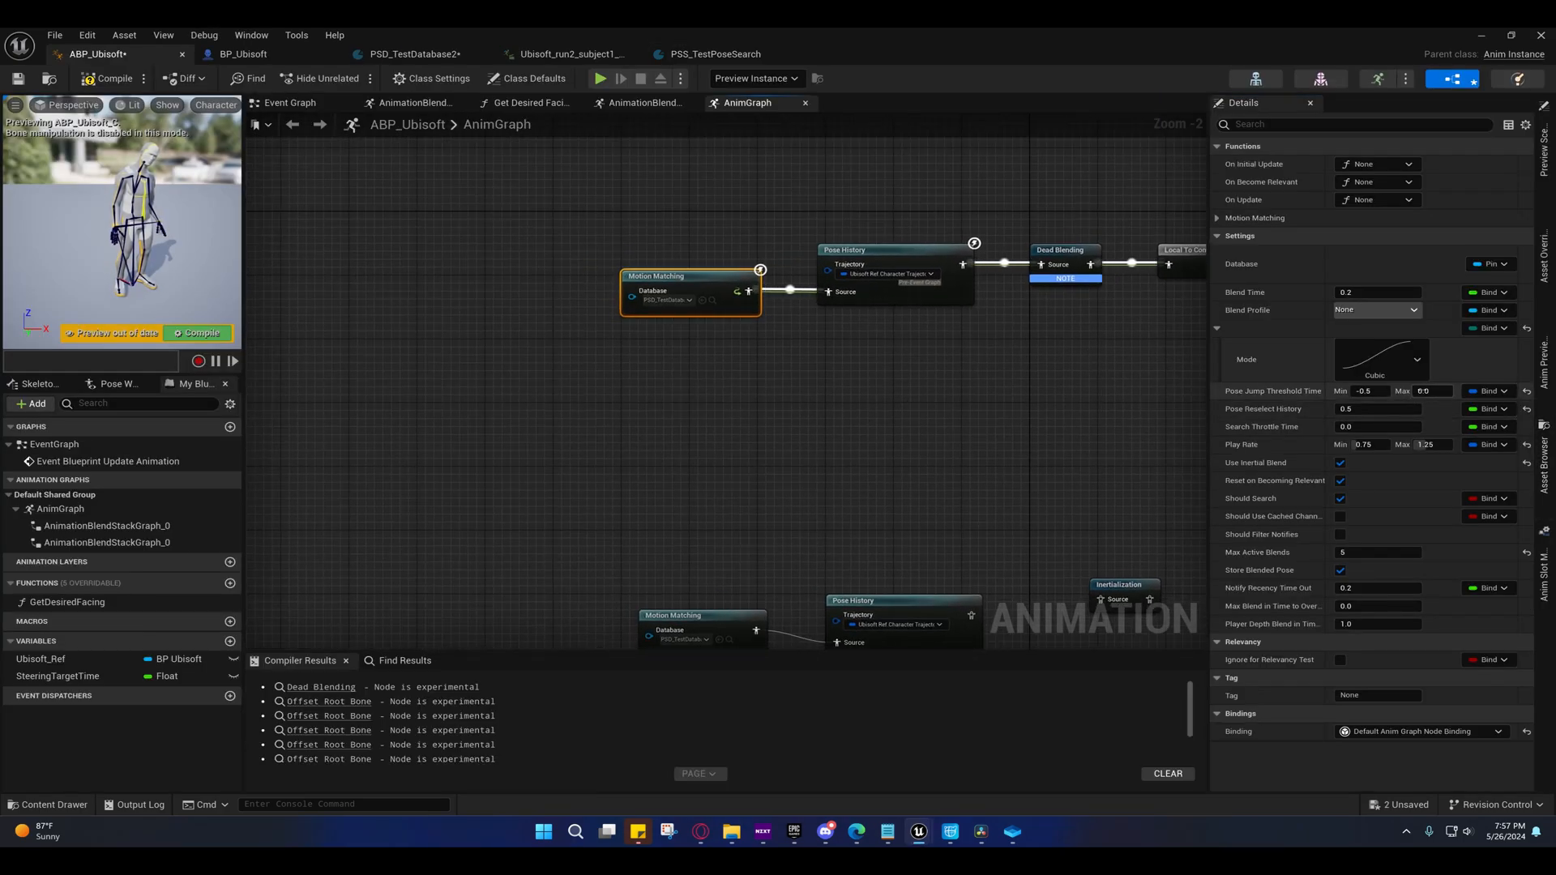
pyautogui.moveTo(923, 407); pyautogui.dragTo(895, 444, button='right')
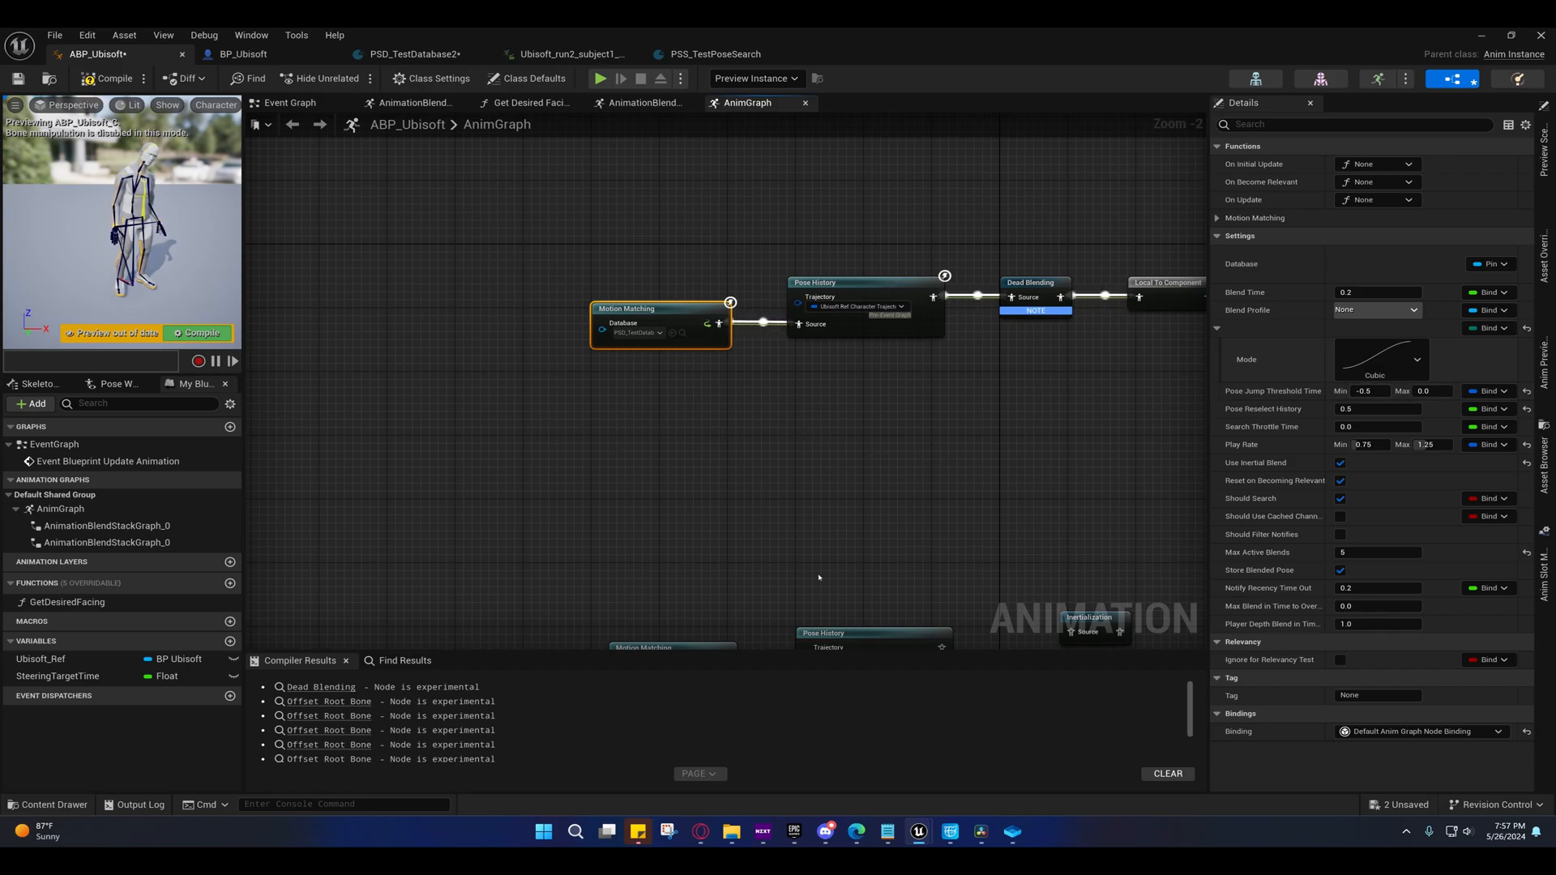
# - Open MM_Unarmed_Jog_BL_Stop from the jog stops database and scrub between its early frames and about frame 16 to compare poses
pyautogui.moveTo(888, 833)
pyautogui.click(844, 762)
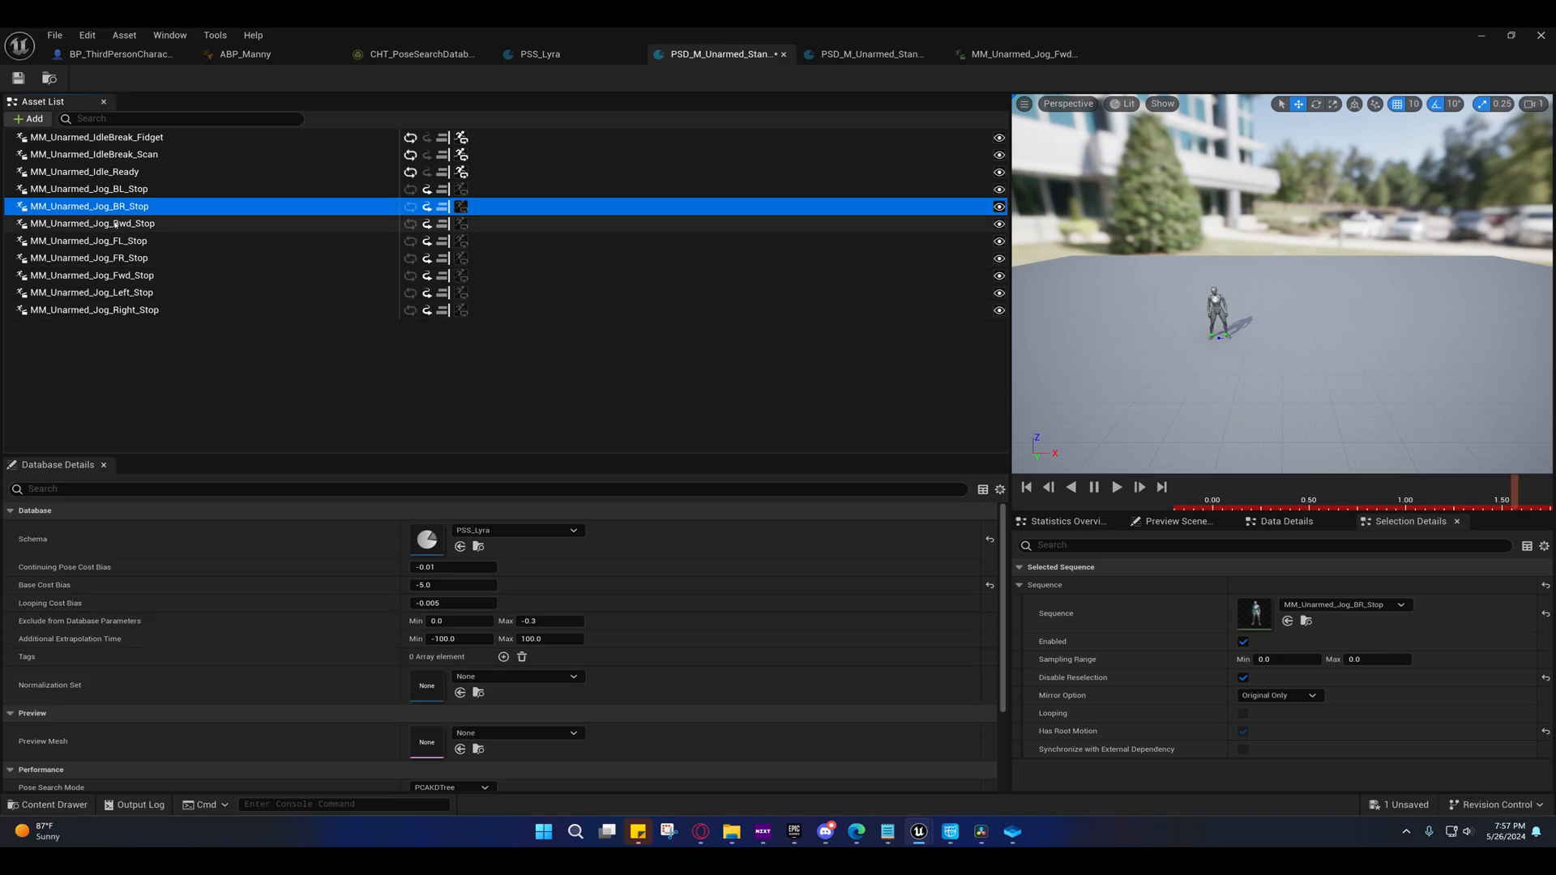
pyautogui.doubleClick(104, 189)
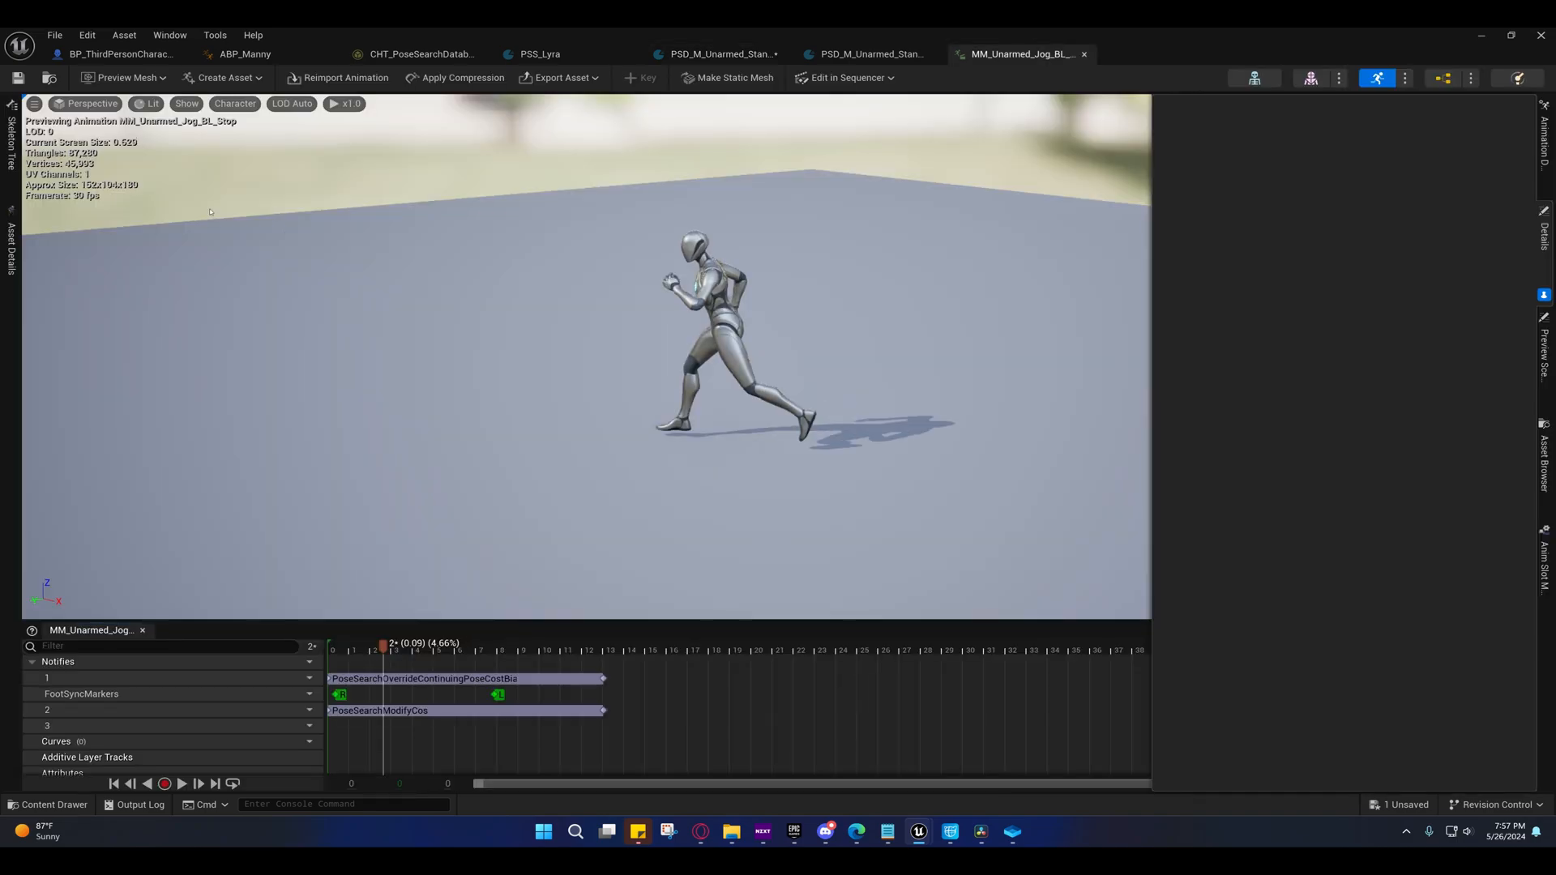
pyautogui.moveTo(383, 646); pyautogui.dragTo(455, 642)
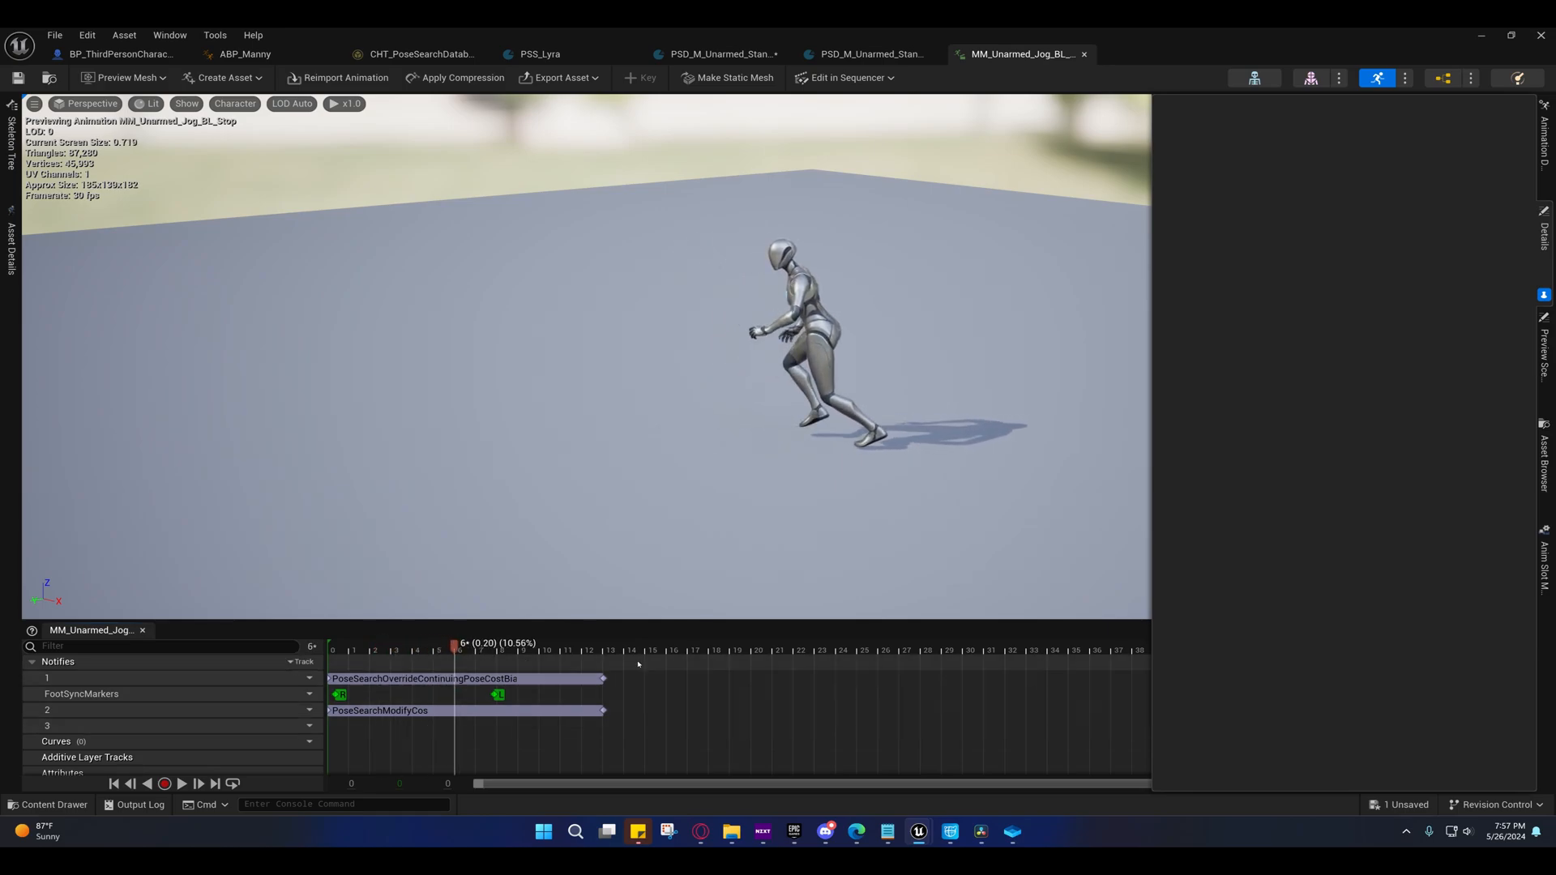
pyautogui.click(668, 653)
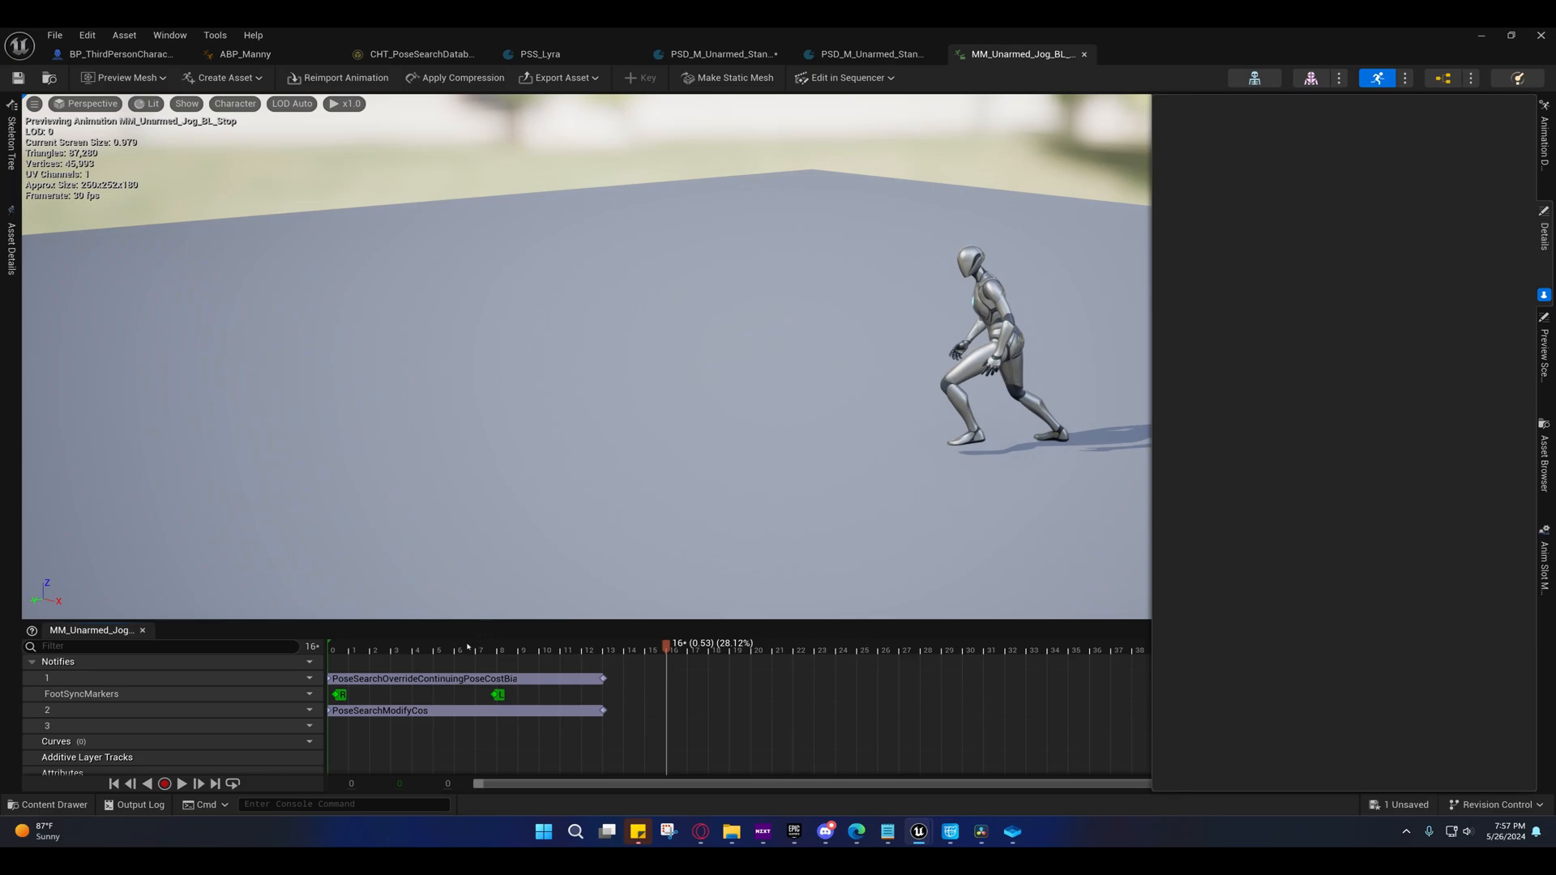
pyautogui.click(438, 652)
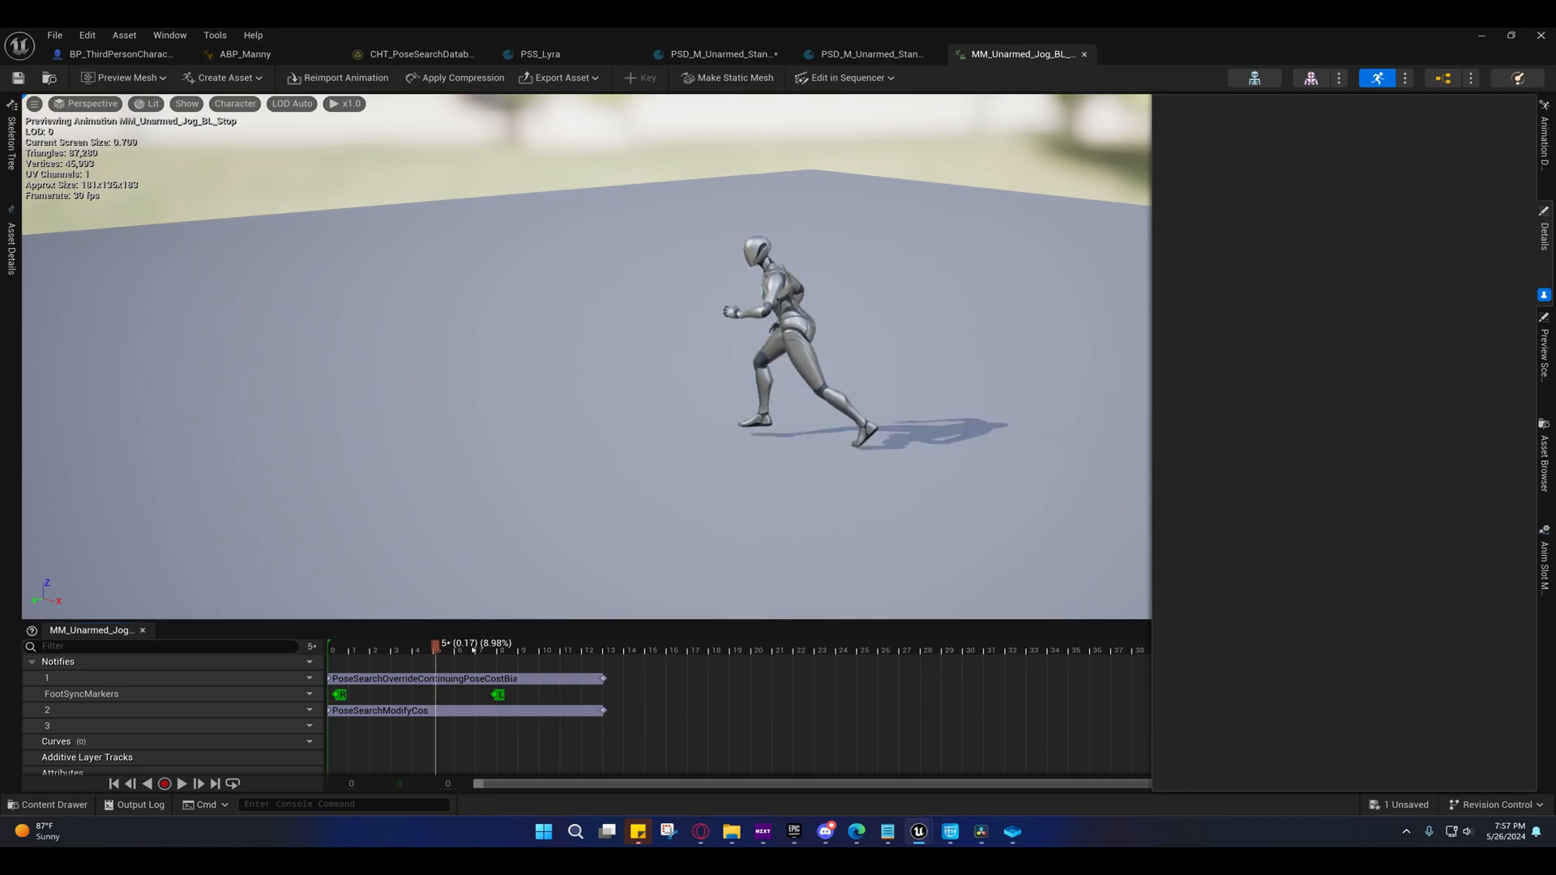
pyautogui.click(648, 652)
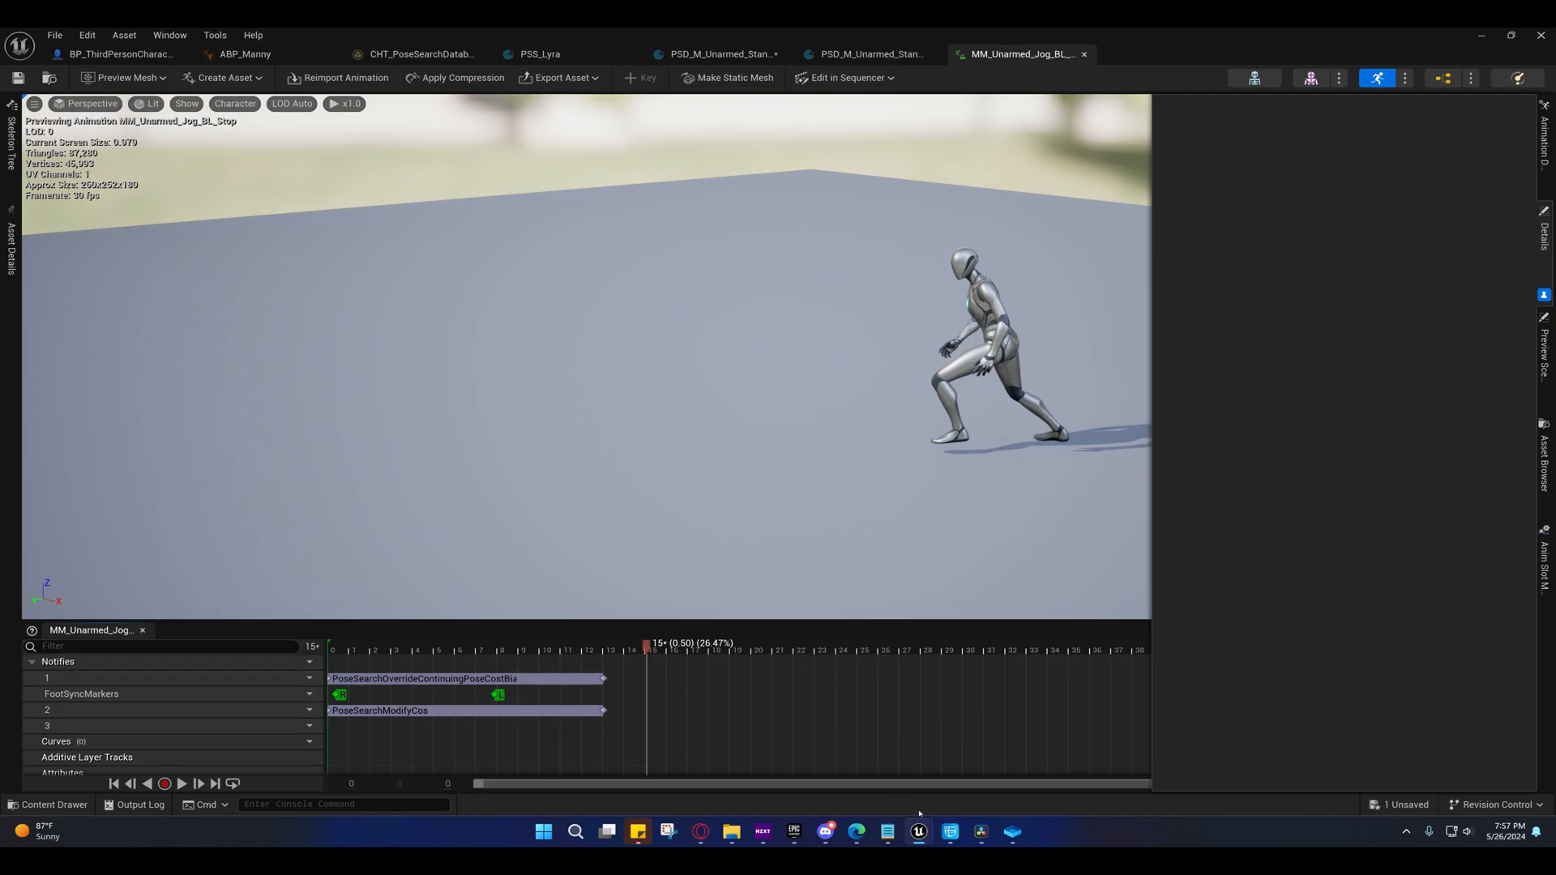
# - Return to ABP_Ubisoft and set the Motion Matching node's Pose Jump Threshold Time Max to 0.2
pyautogui.moveTo(919, 832)
pyautogui.click(1106, 758)
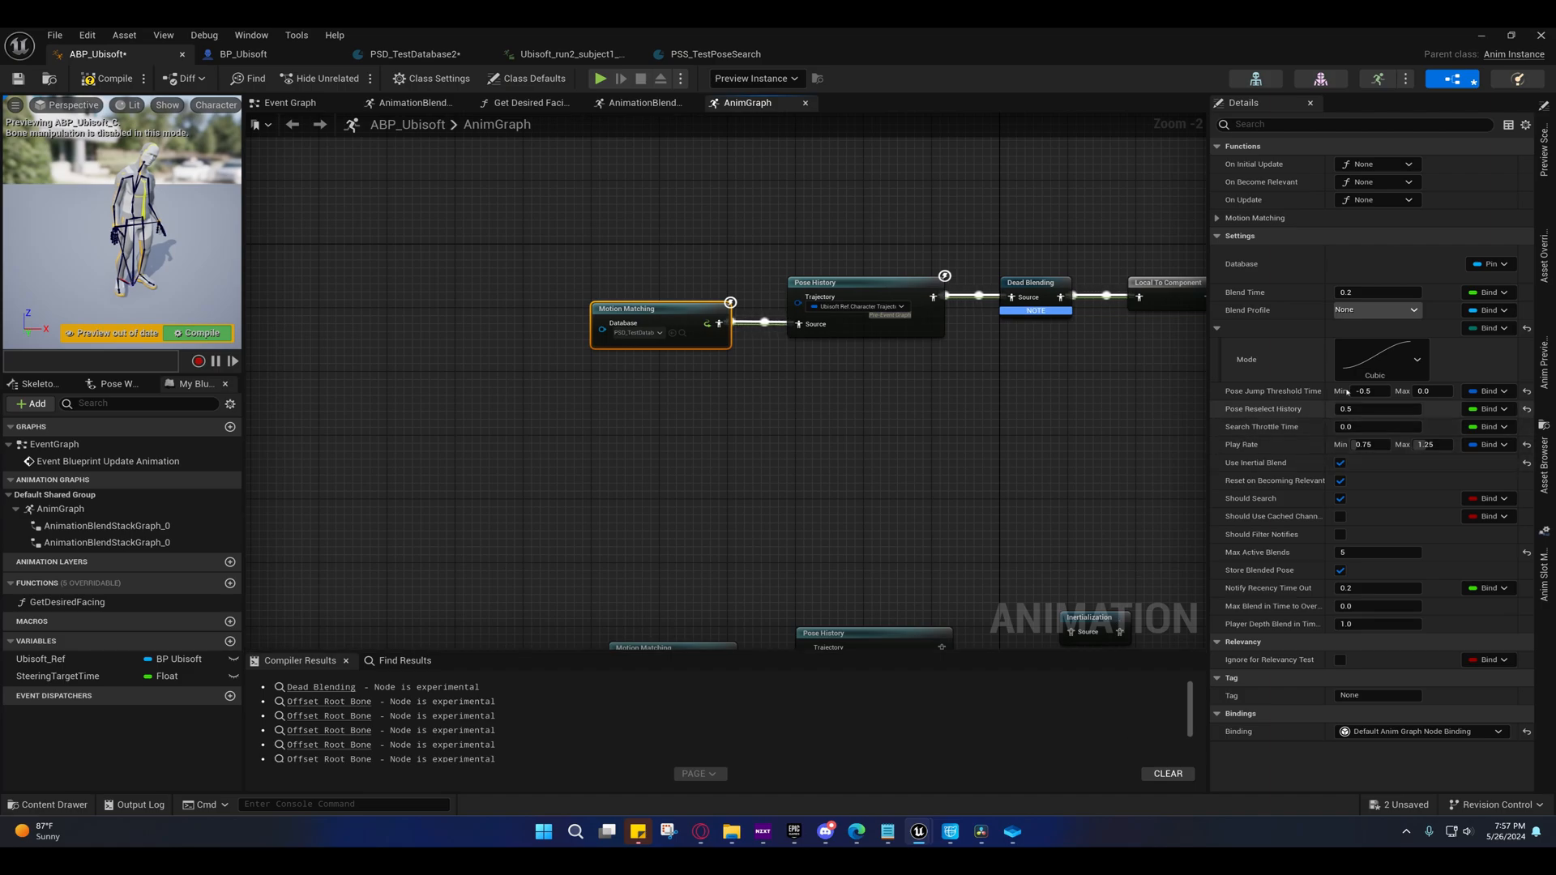
pyautogui.write('0.5')
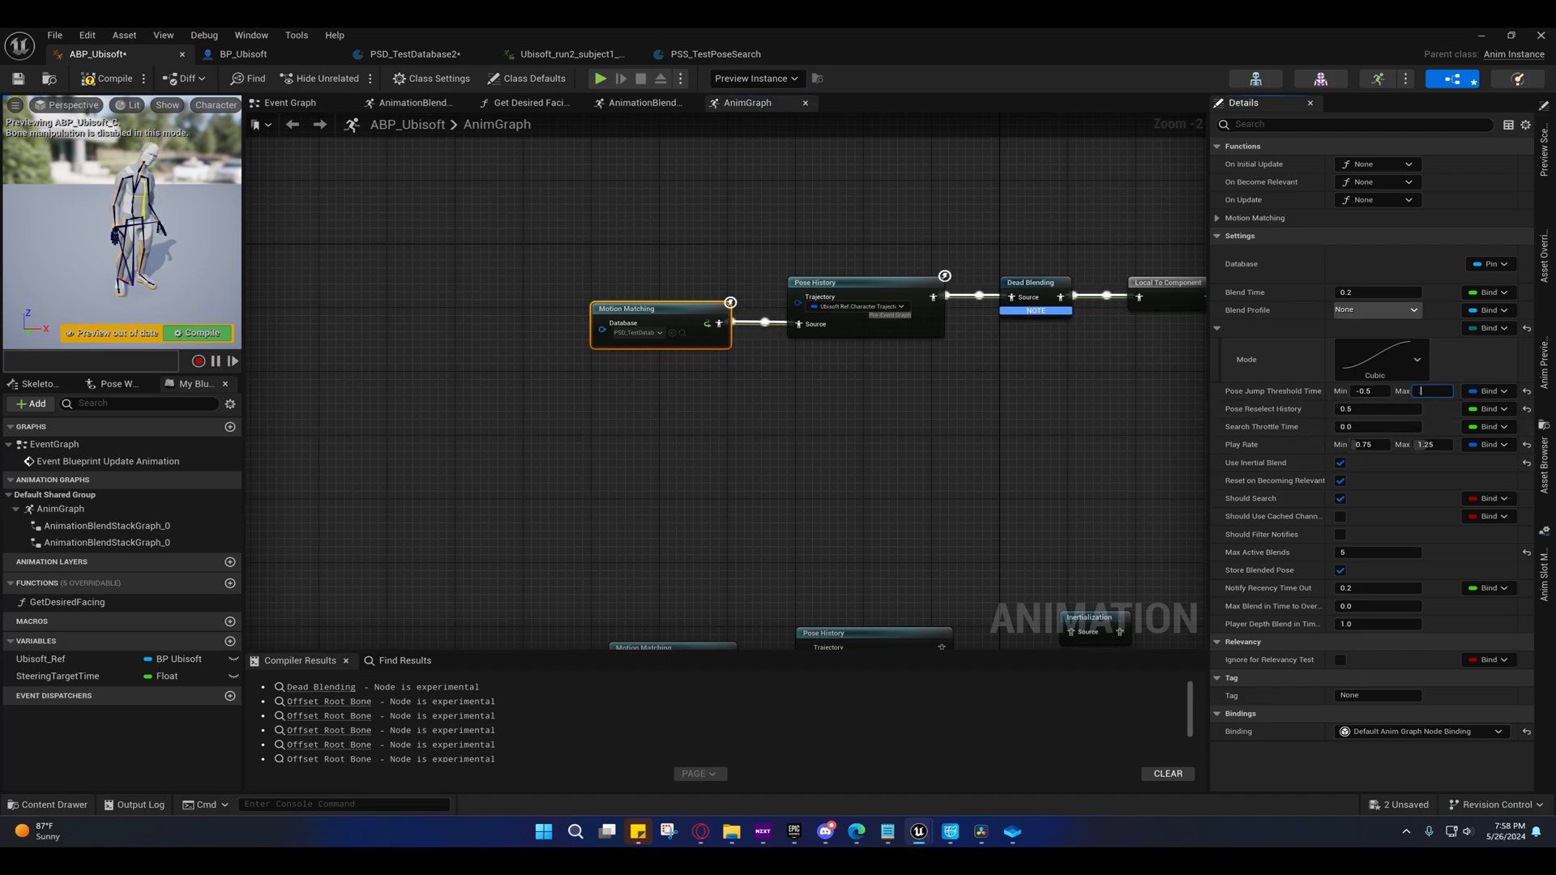
pyautogui.press('Return')
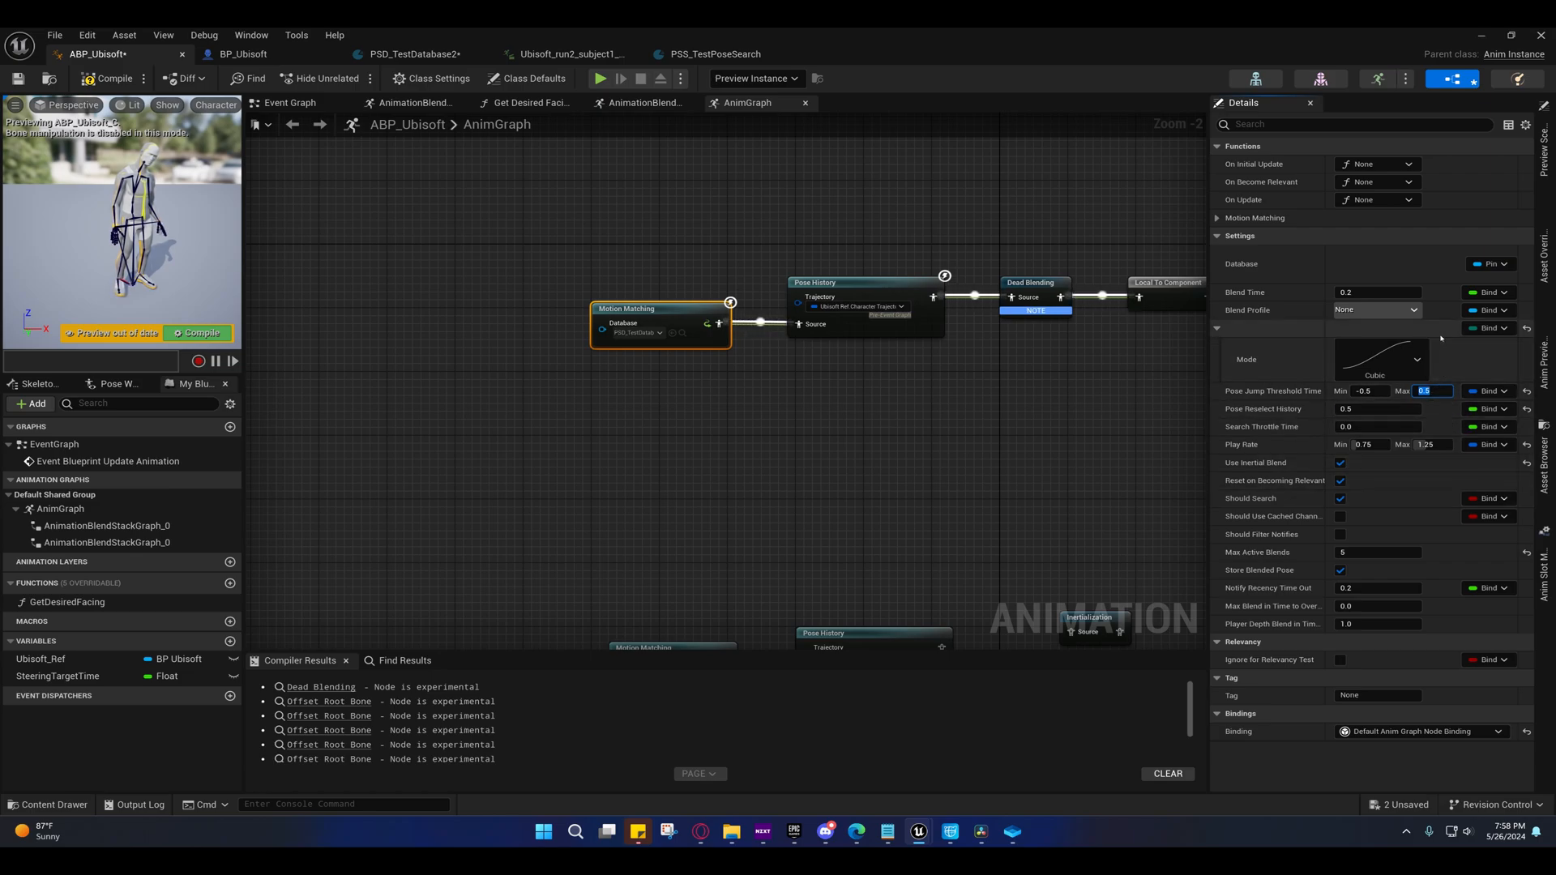
pyautogui.write('0.2')
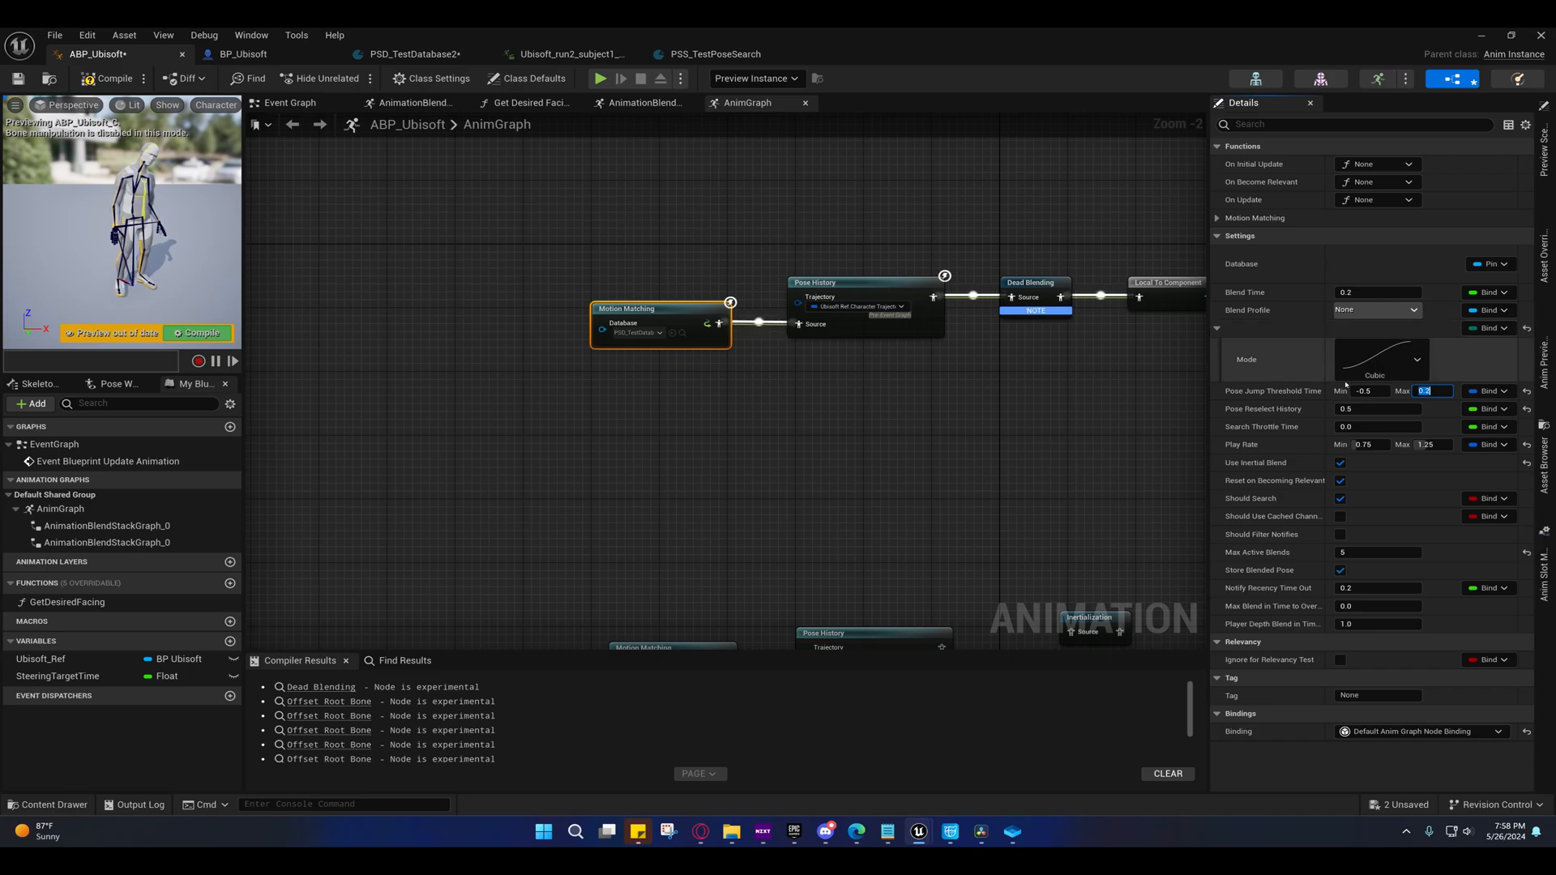
pyautogui.press('Return')
# - Review the Motion Matching node's Pose Jump Threshold Time, Pose Reselect History and Search Throttle Time, and compile ABP_Ubisoft
pyautogui.moveTo(969, 544); pyautogui.dragTo(880, 496, button='right')
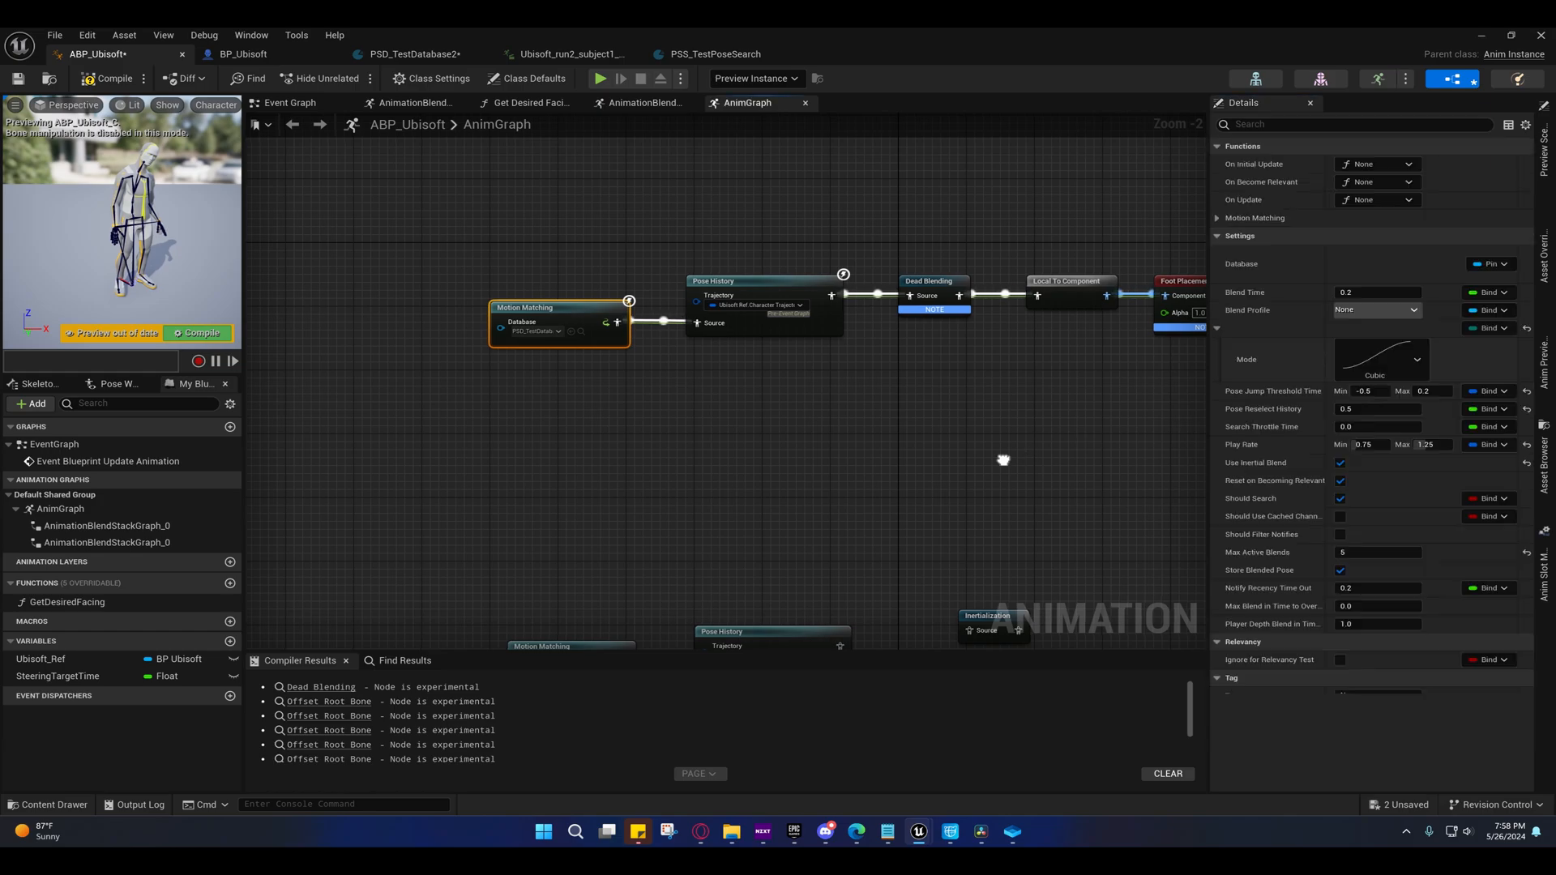
pyautogui.moveTo(1000, 455); pyautogui.dragTo(1047, 460, button='right')
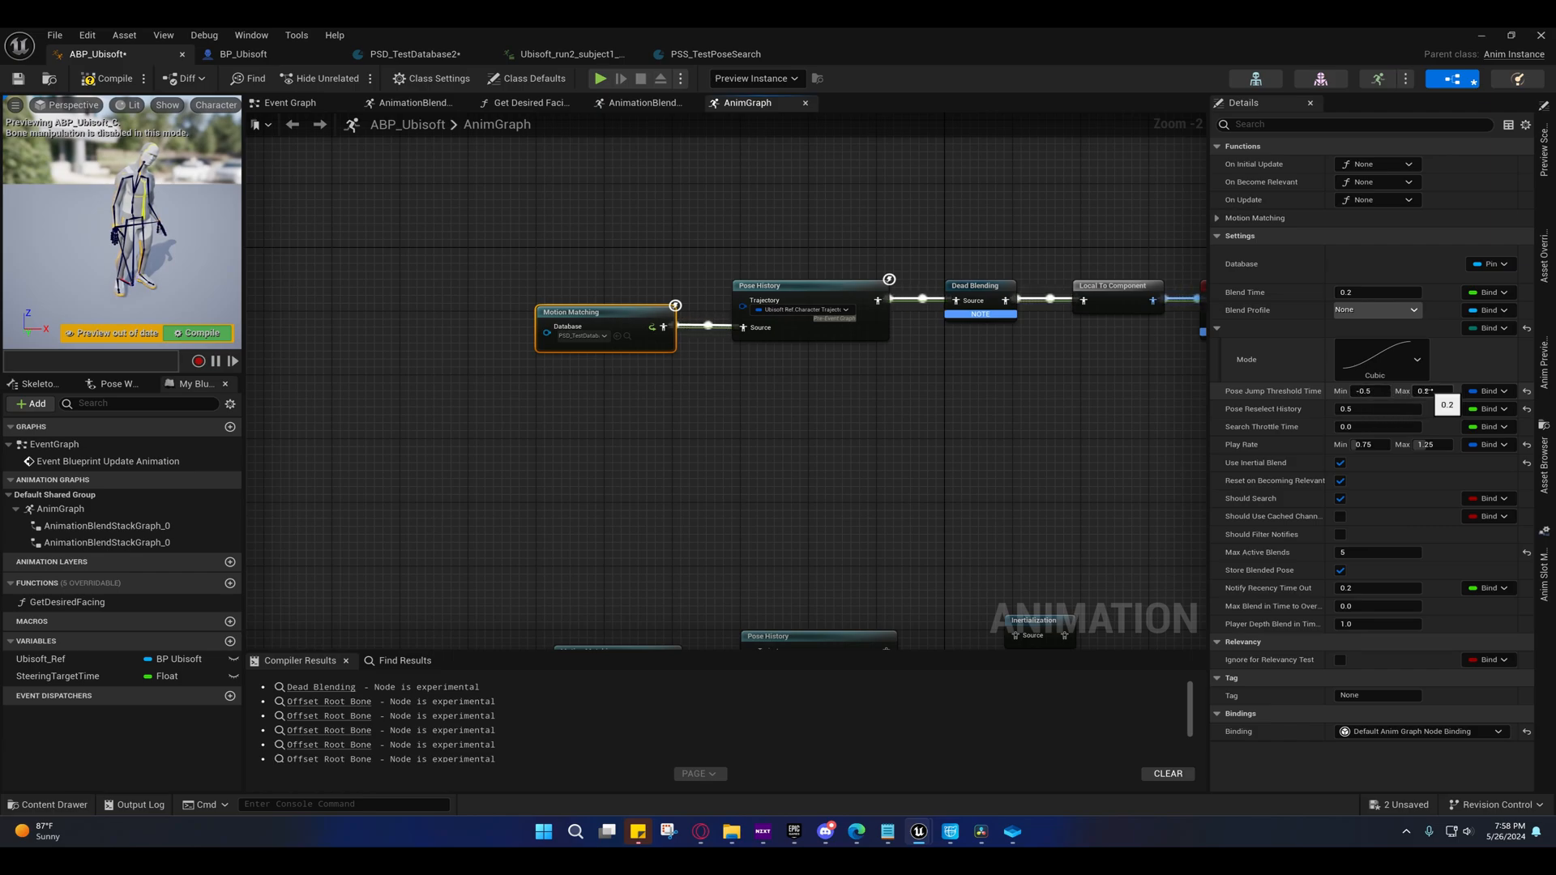
pyautogui.moveTo(896, 435)
pyautogui.mouseDown(button='right')
pyautogui.moveTo(862, 451)
pyautogui.moveTo(898, 443)
pyautogui.mouseUp(button='right')
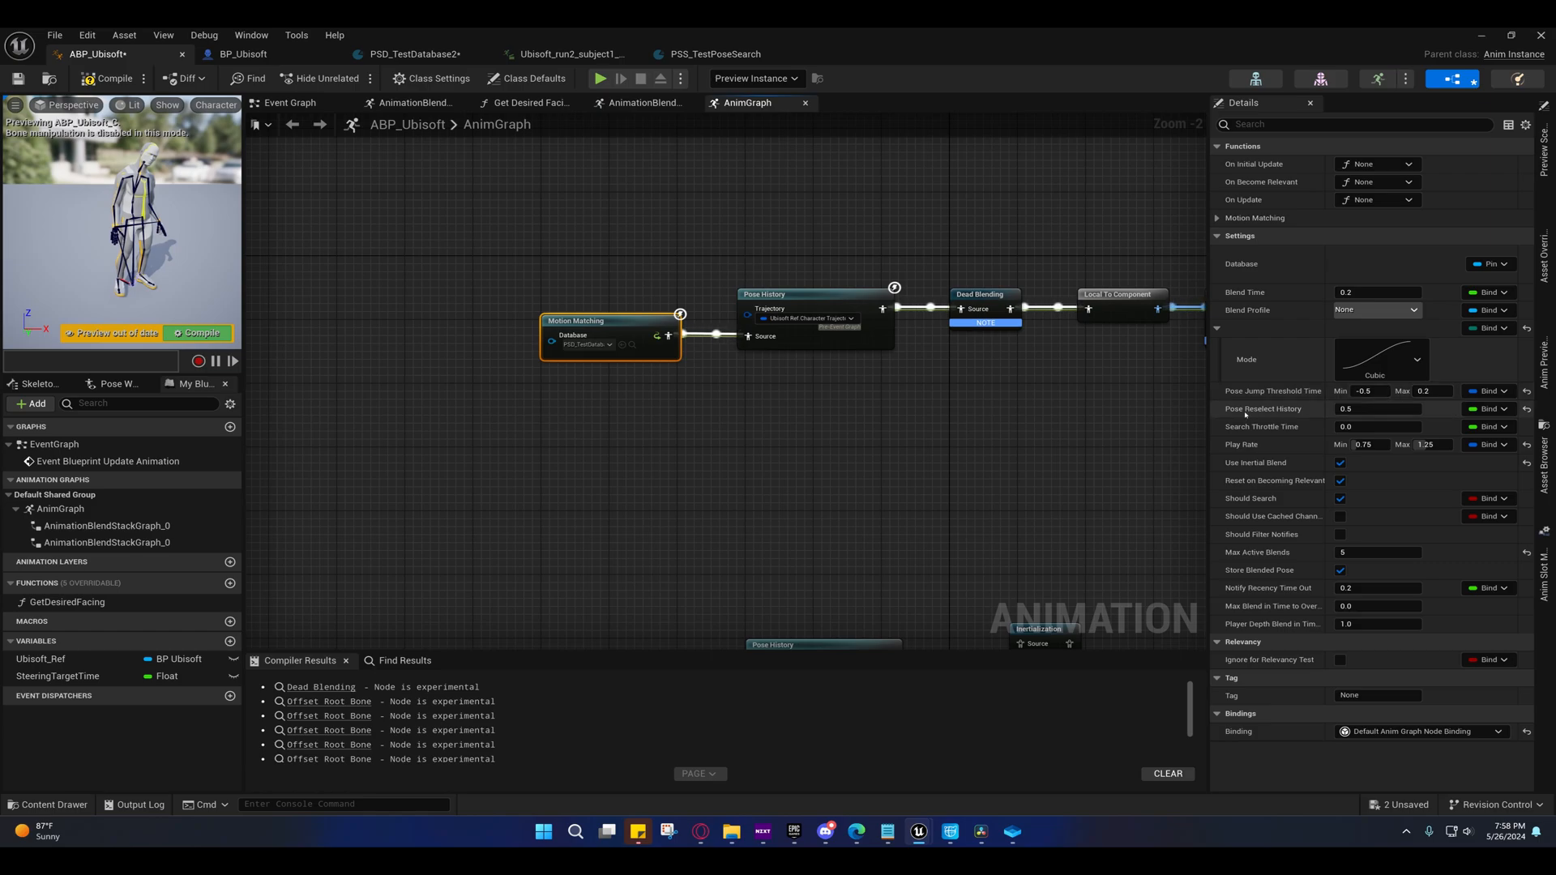
pyautogui.moveTo(921, 453); pyautogui.dragTo(1012, 447, button='right')
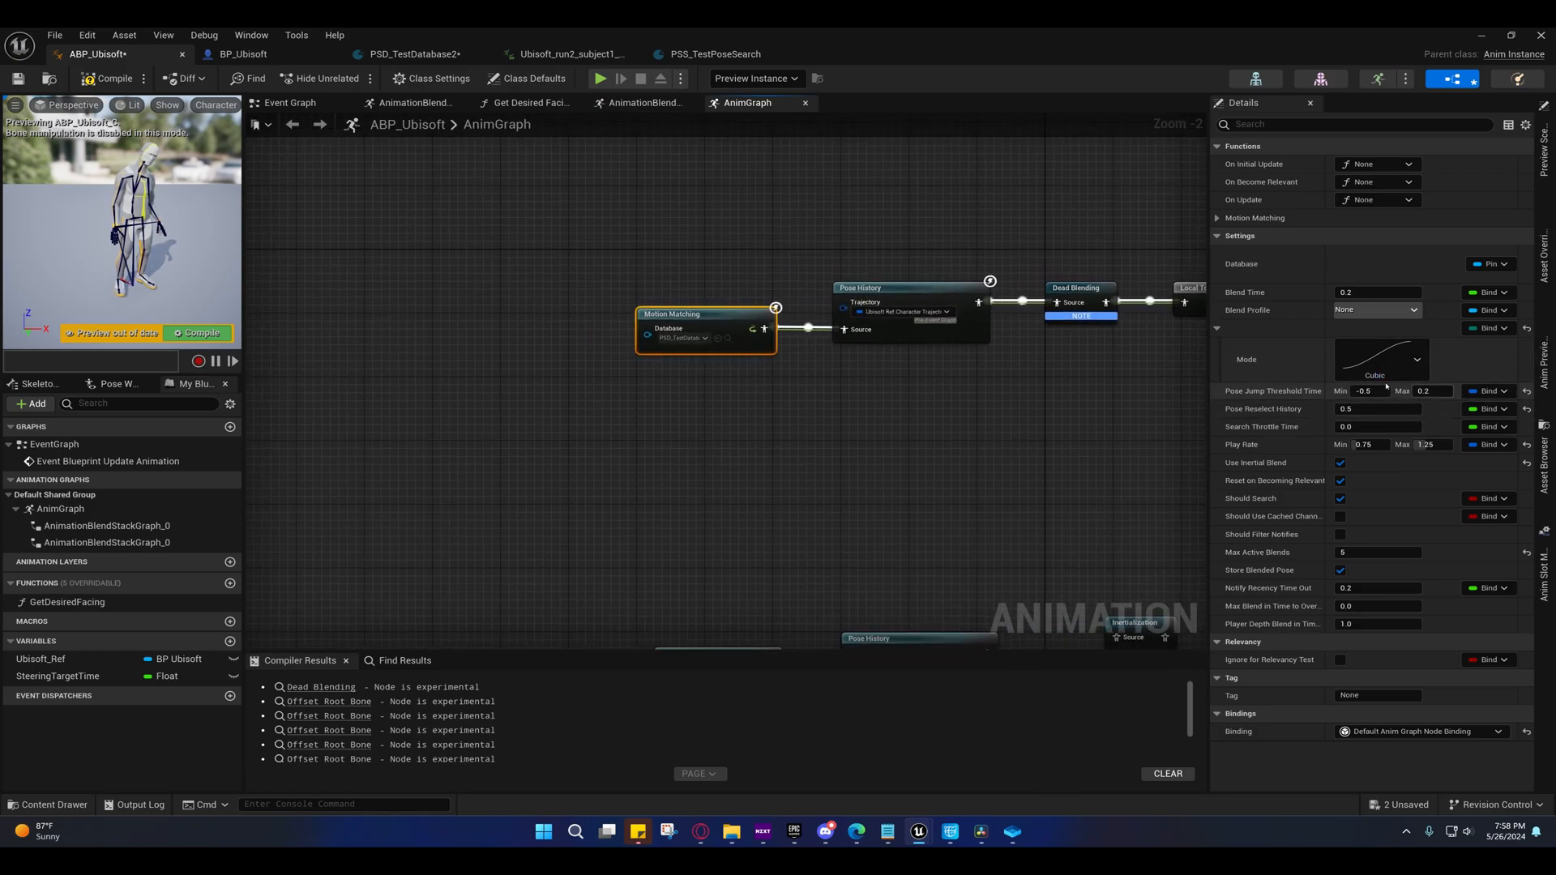
pyautogui.moveTo(837, 424); pyautogui.dragTo(898, 431, button='right')
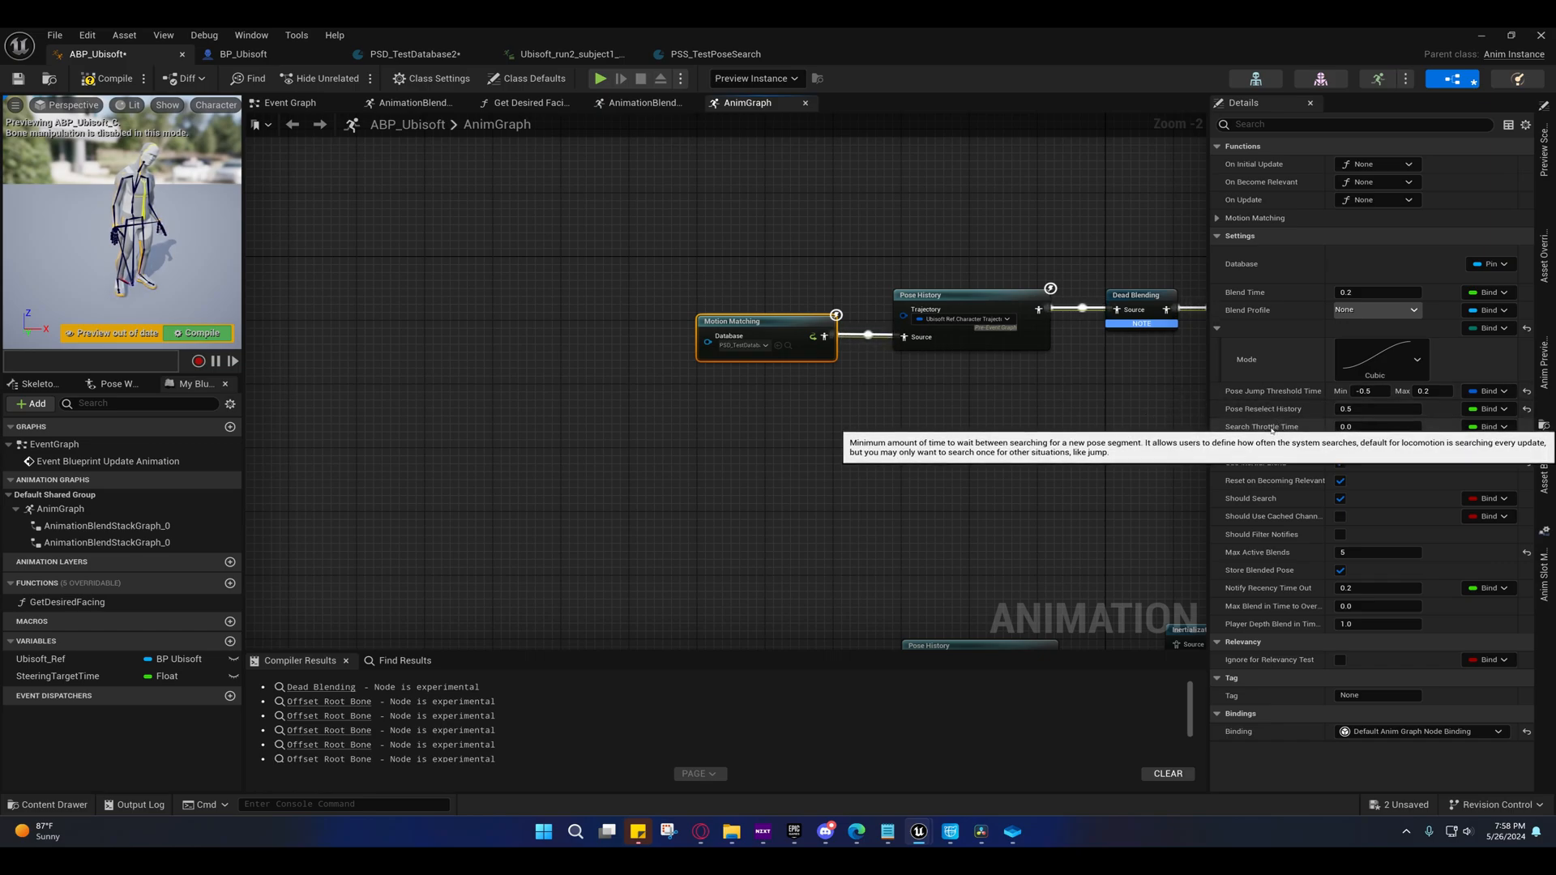
pyautogui.moveTo(968, 450)
pyautogui.mouseDown(button='right')
pyautogui.moveTo(1005, 441)
pyautogui.moveTo(945, 469)
pyautogui.mouseUp(button='right')
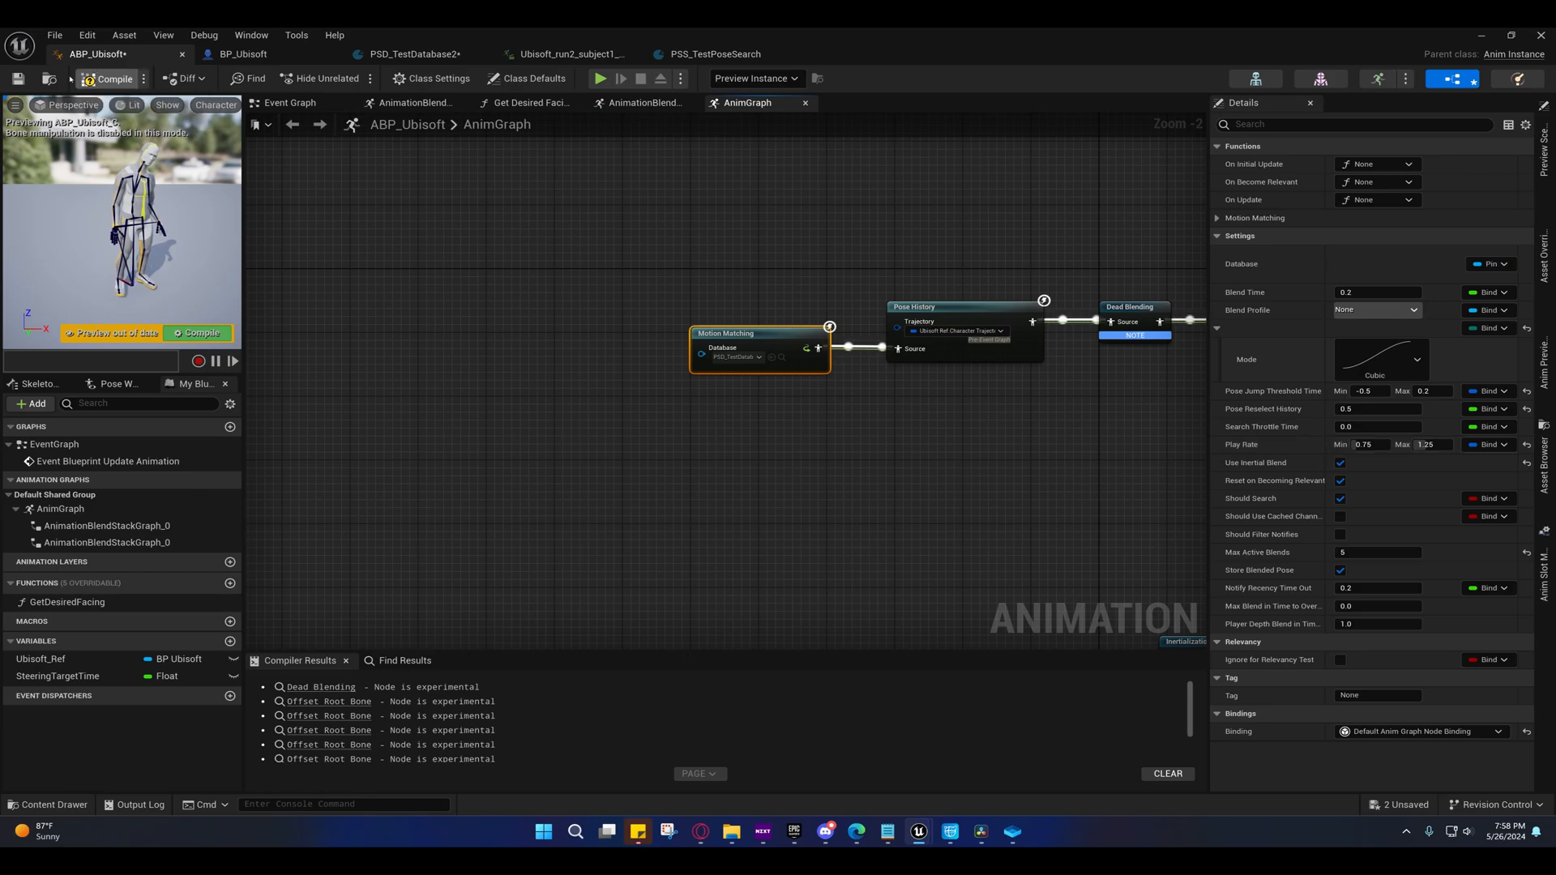
pyautogui.click(101, 78)
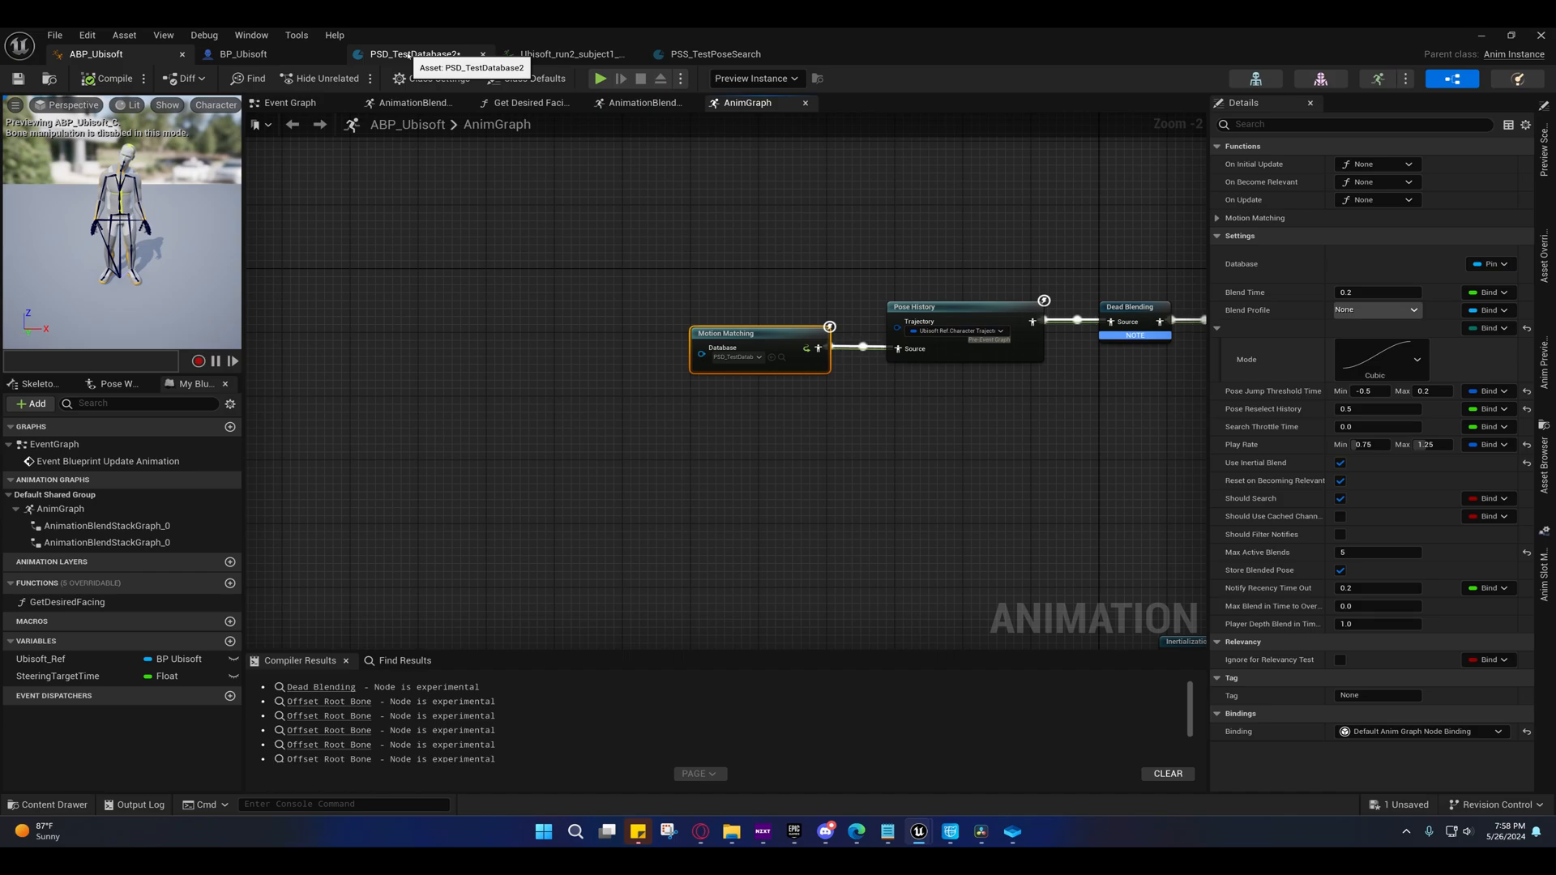
# - Open PSD_TestDatabase2 and examine its Continuing Pose, Base and Looping Cost Bias settings
pyautogui.click(408, 53)
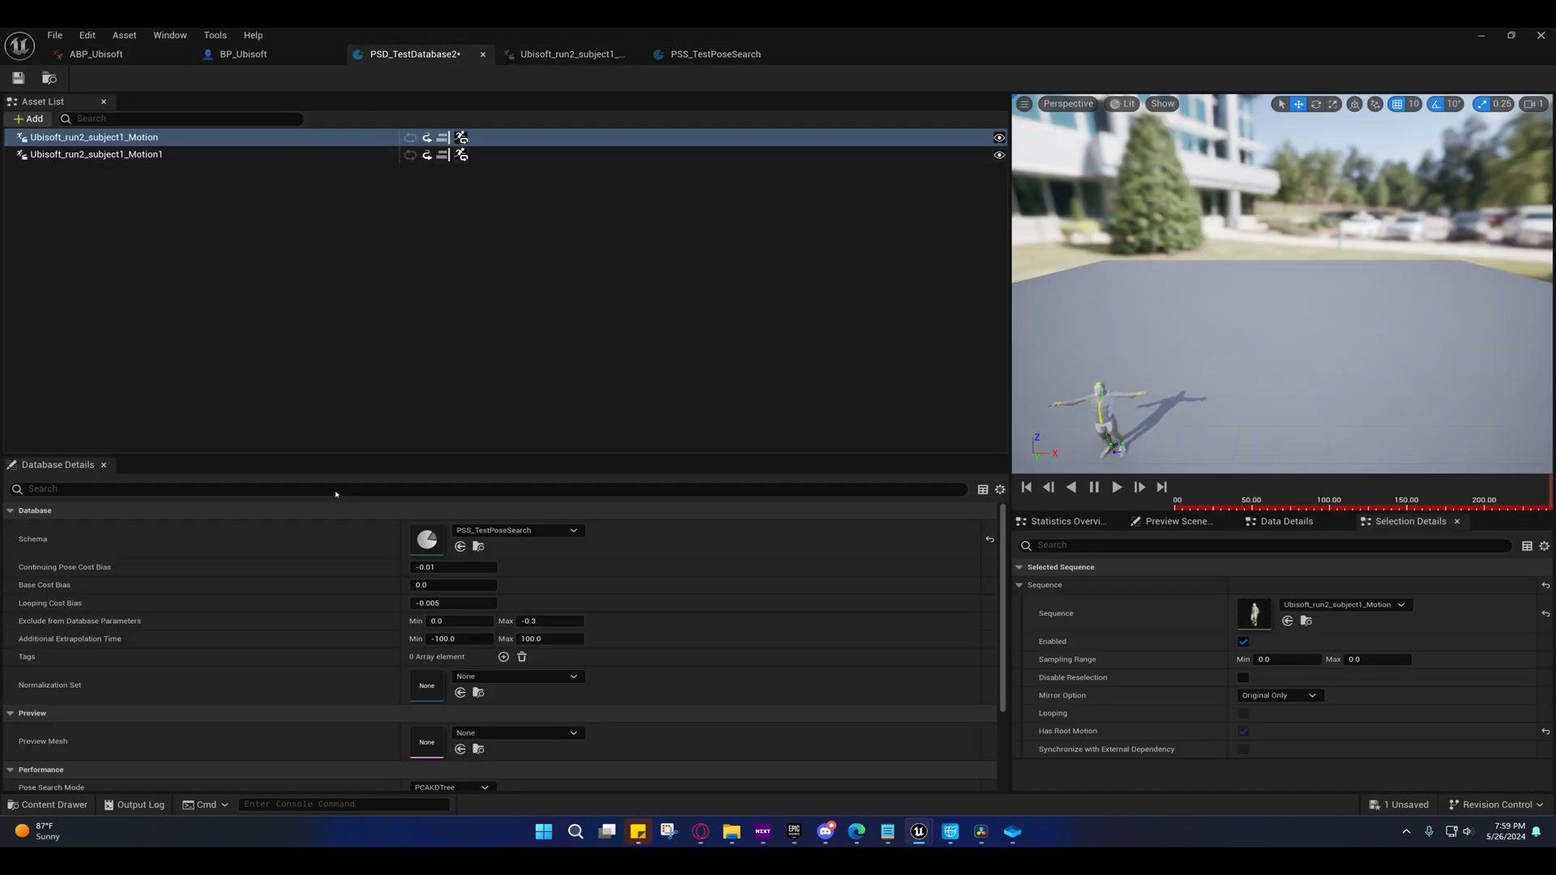
pyautogui.moveTo(63, 572)
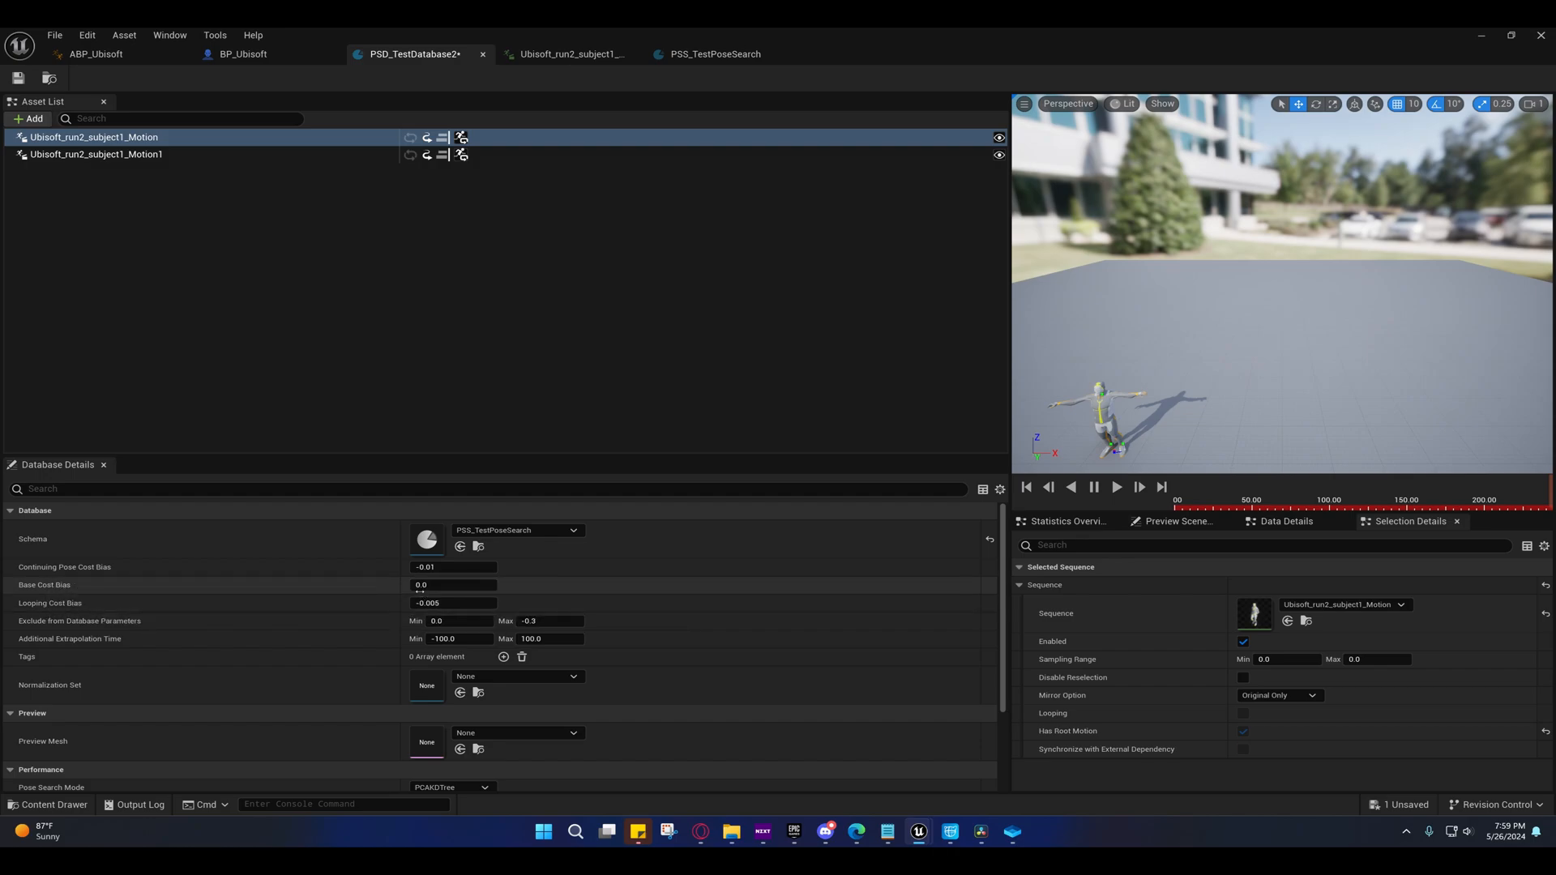
# - Switch to the window with the jog stop assets, revisit the stops database, and view the Stand_Run chooser table in CHT_PoseSearchDatabases
pyautogui.moveTo(918, 832)
pyautogui.click(994, 754)
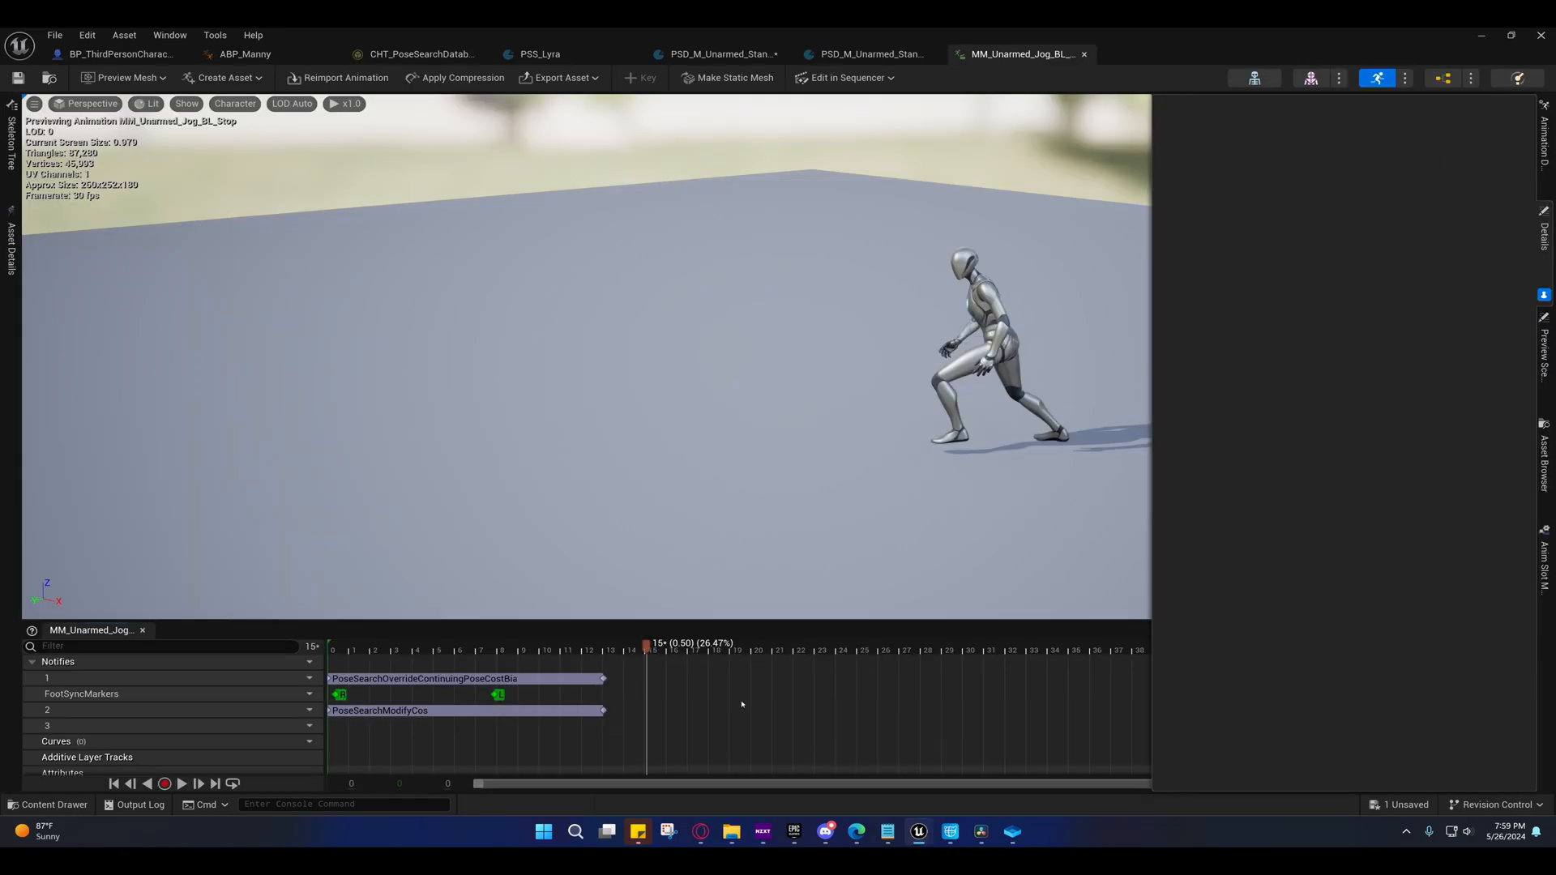
pyautogui.click(754, 53)
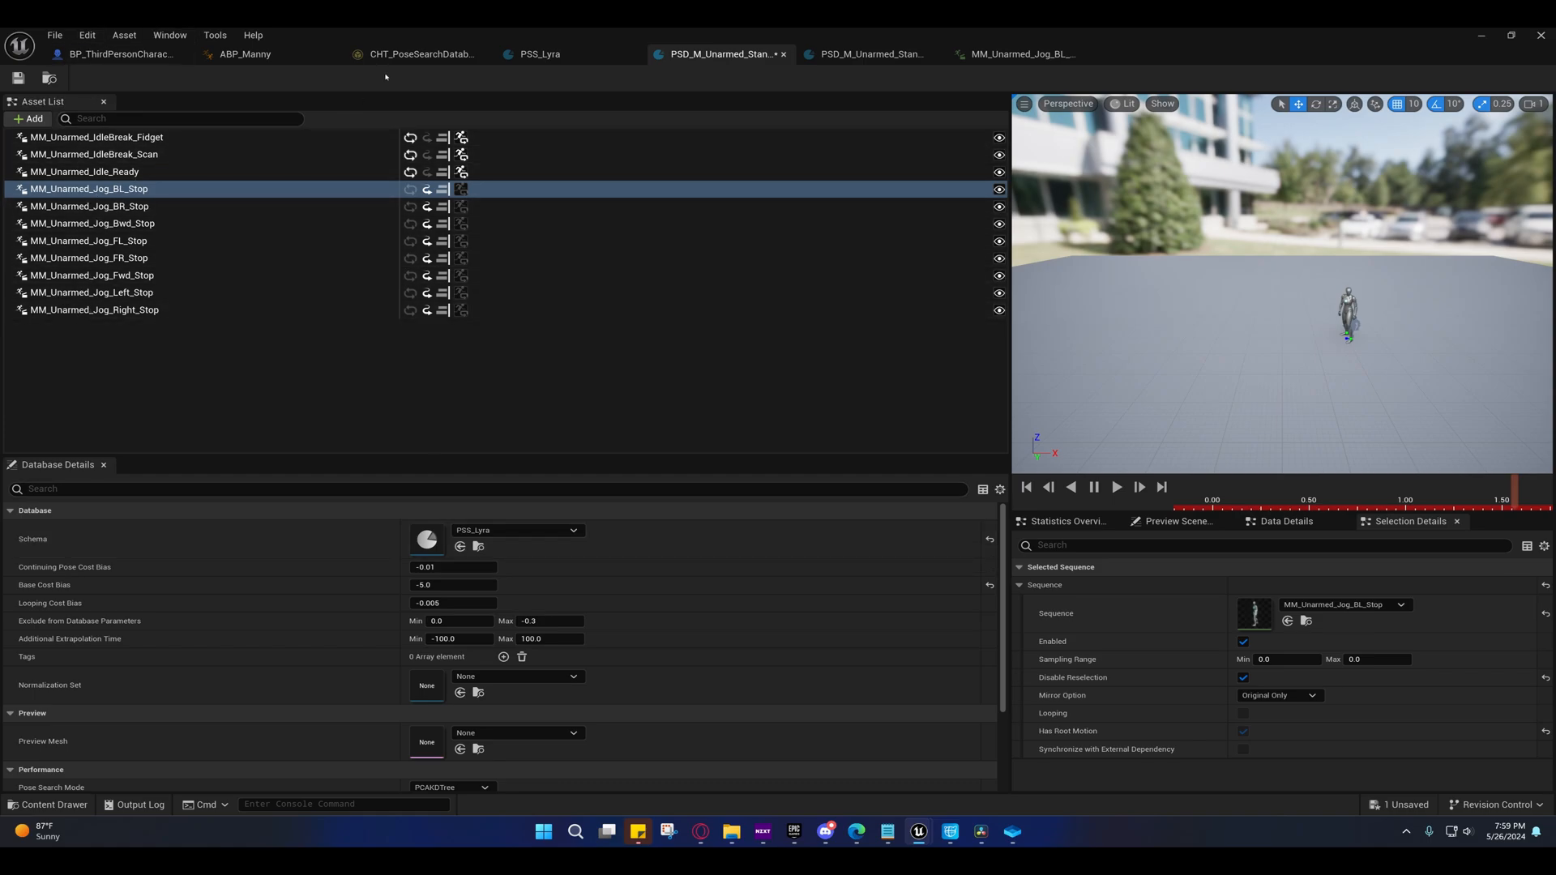
pyautogui.click(418, 54)
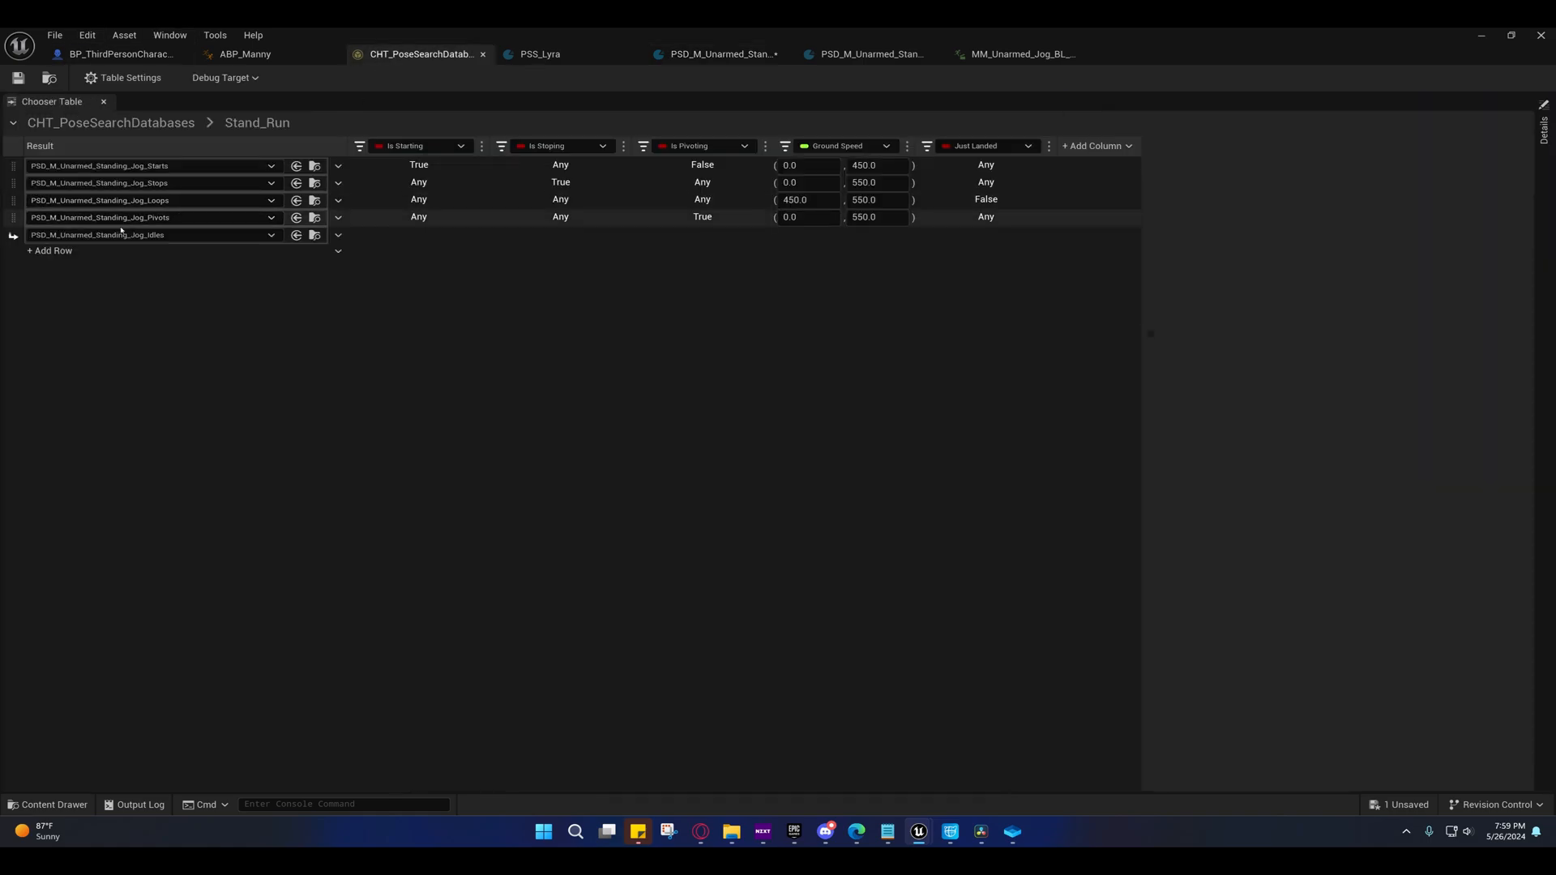
# - Compare the jog stops database and Stand_Run chooser table with the Continuing Pose, Base and Looping Cost Bias settings of PSD_TestDatabase2
pyautogui.click(683, 57)
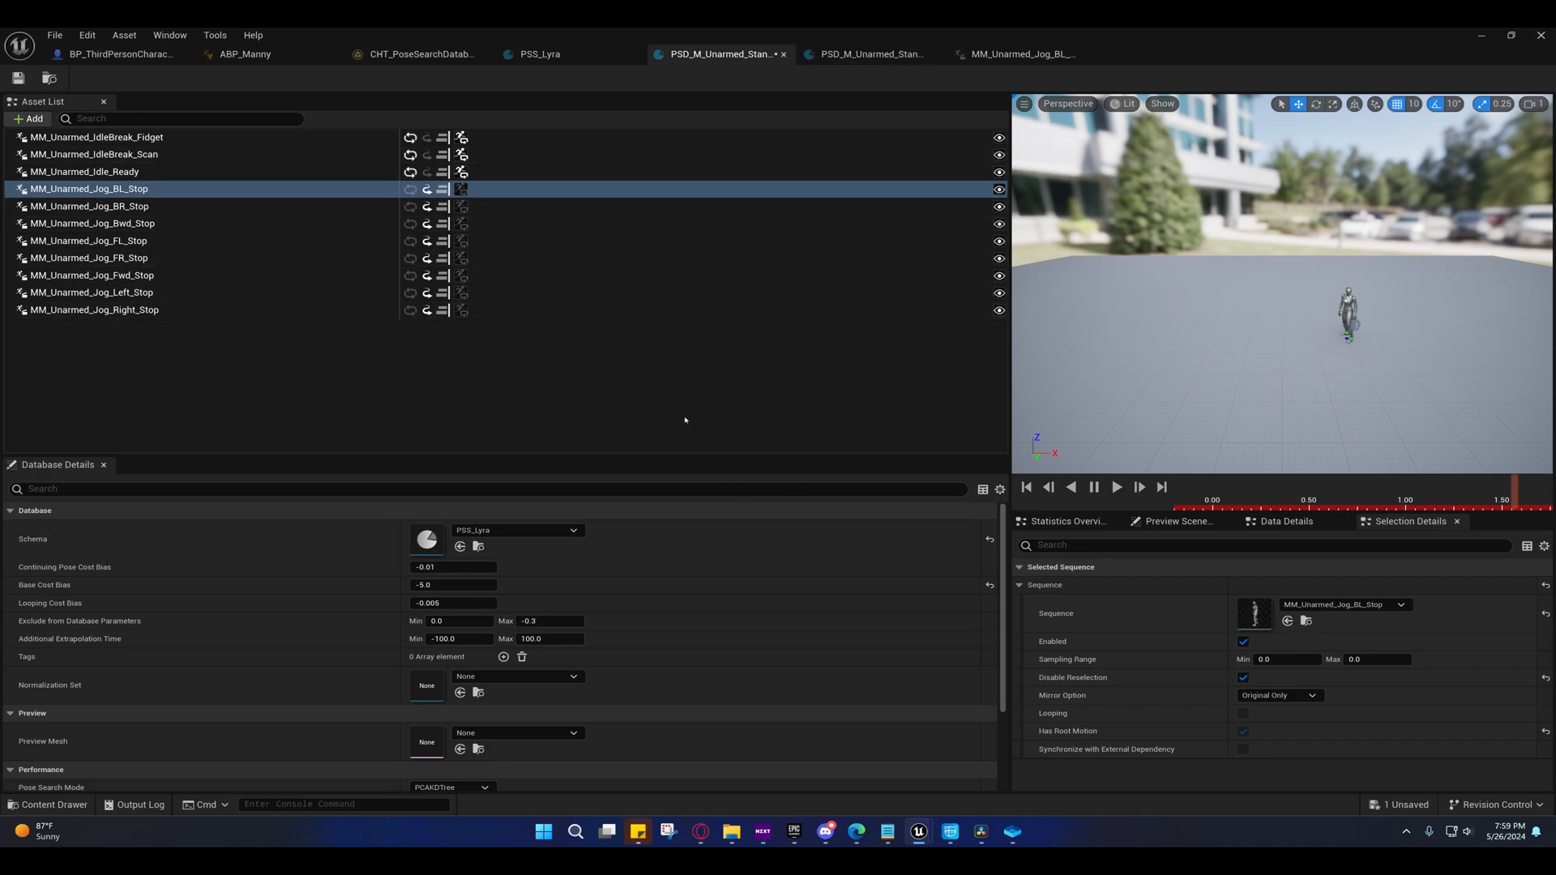
pyautogui.click(417, 54)
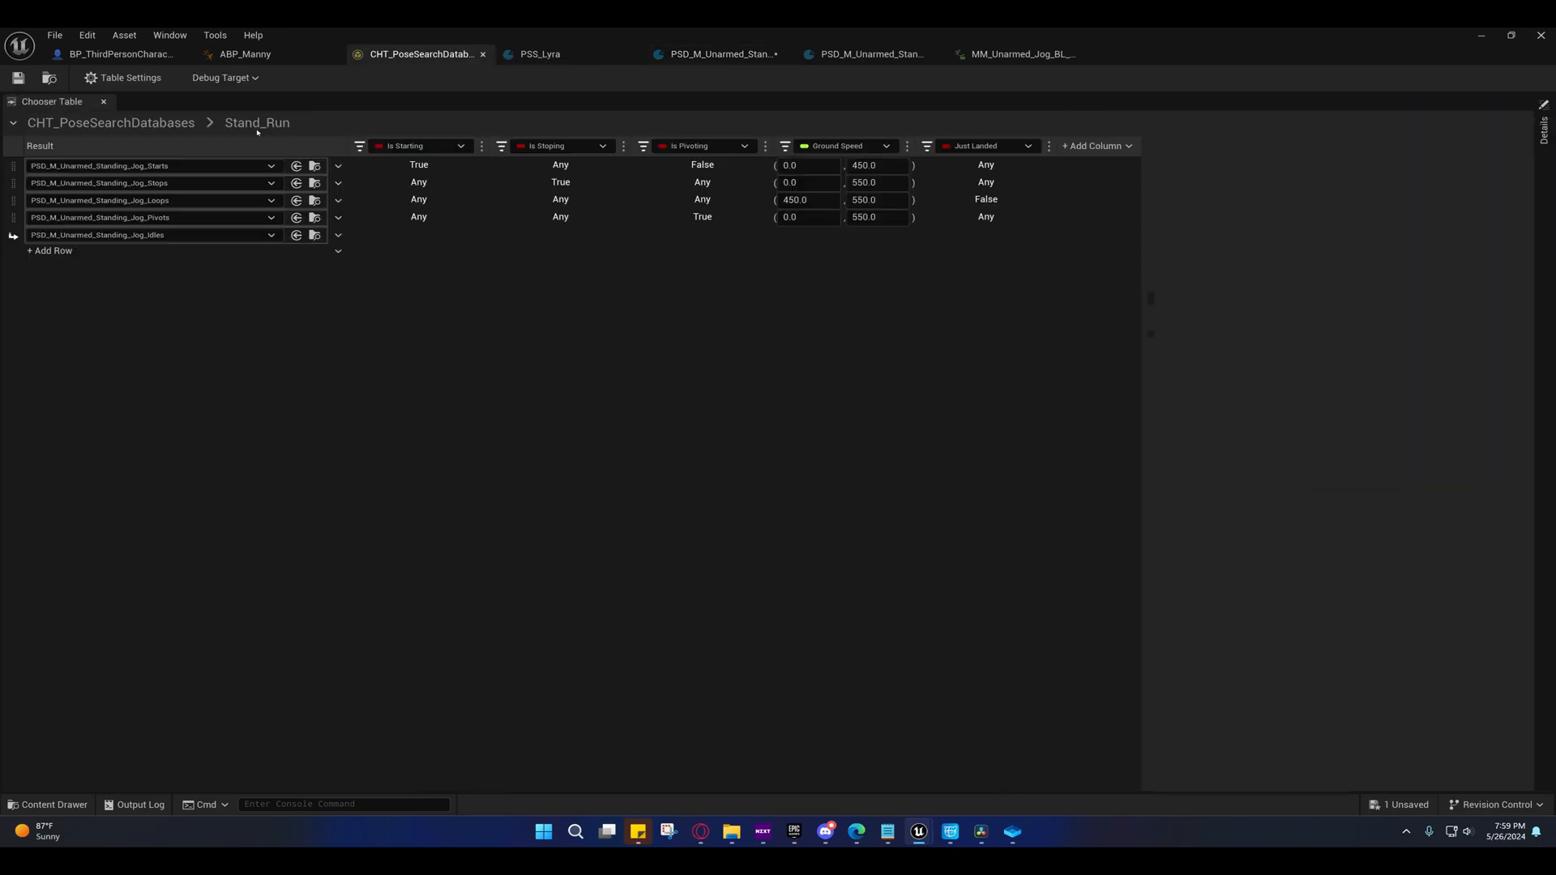
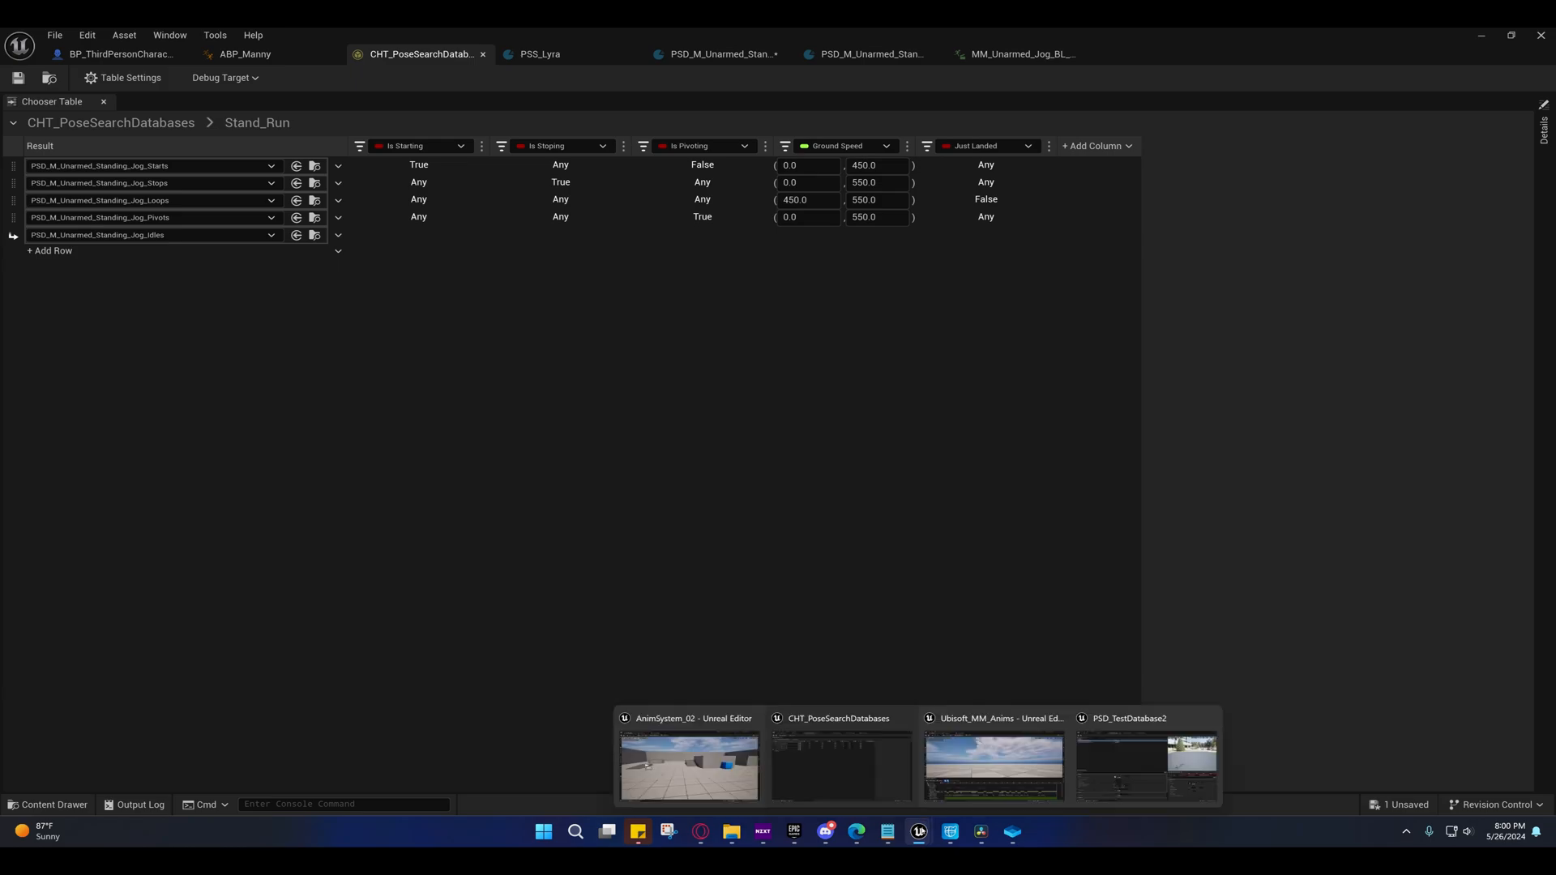
pyautogui.click(868, 746)
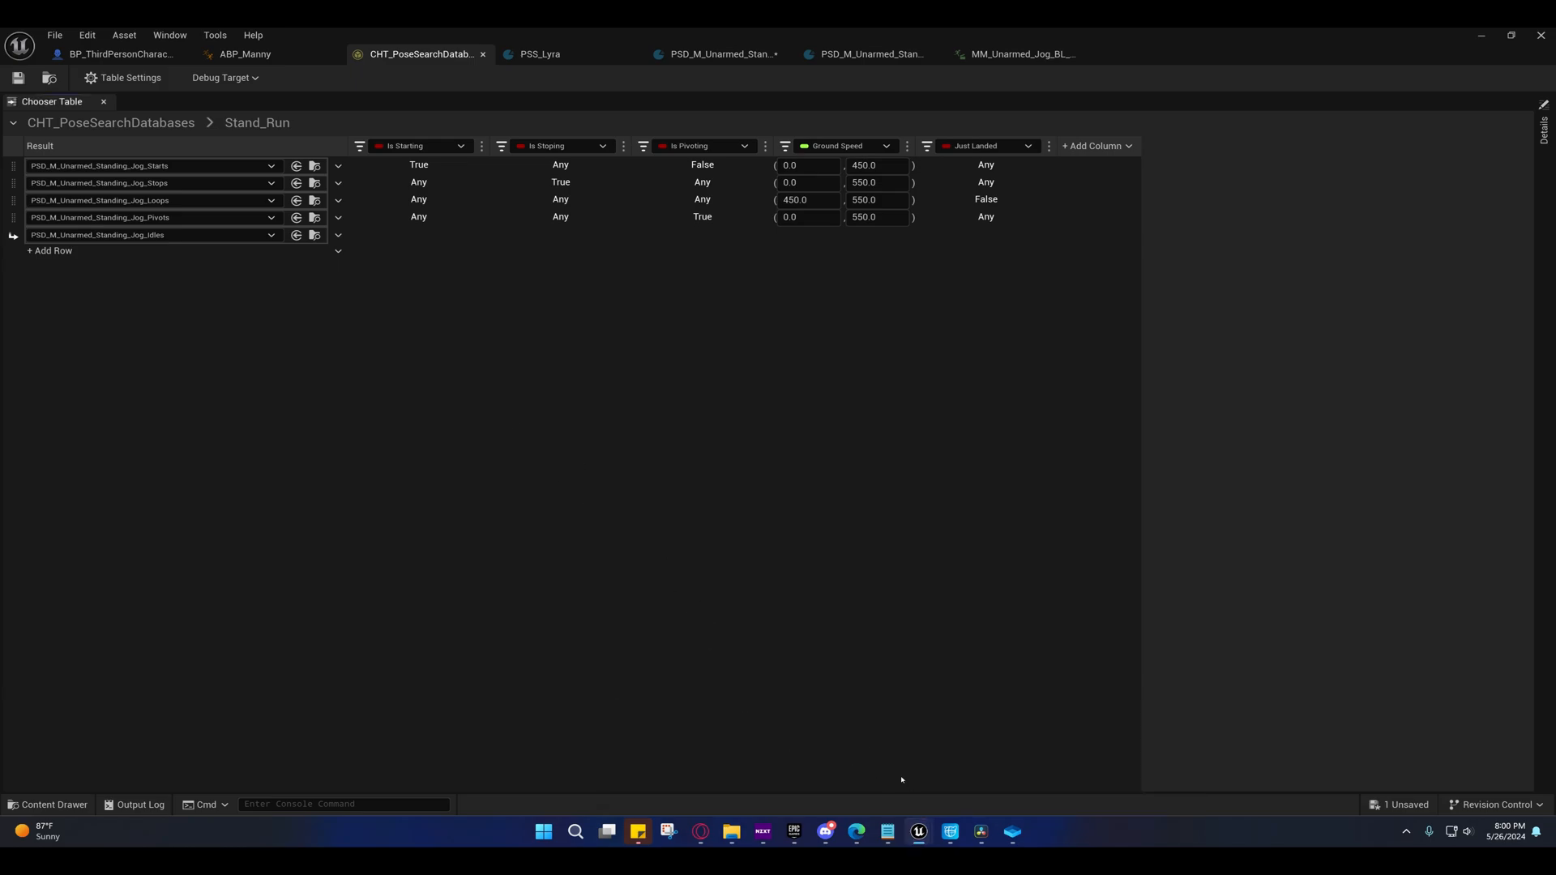
pyautogui.moveTo(920, 832)
pyautogui.click(1148, 754)
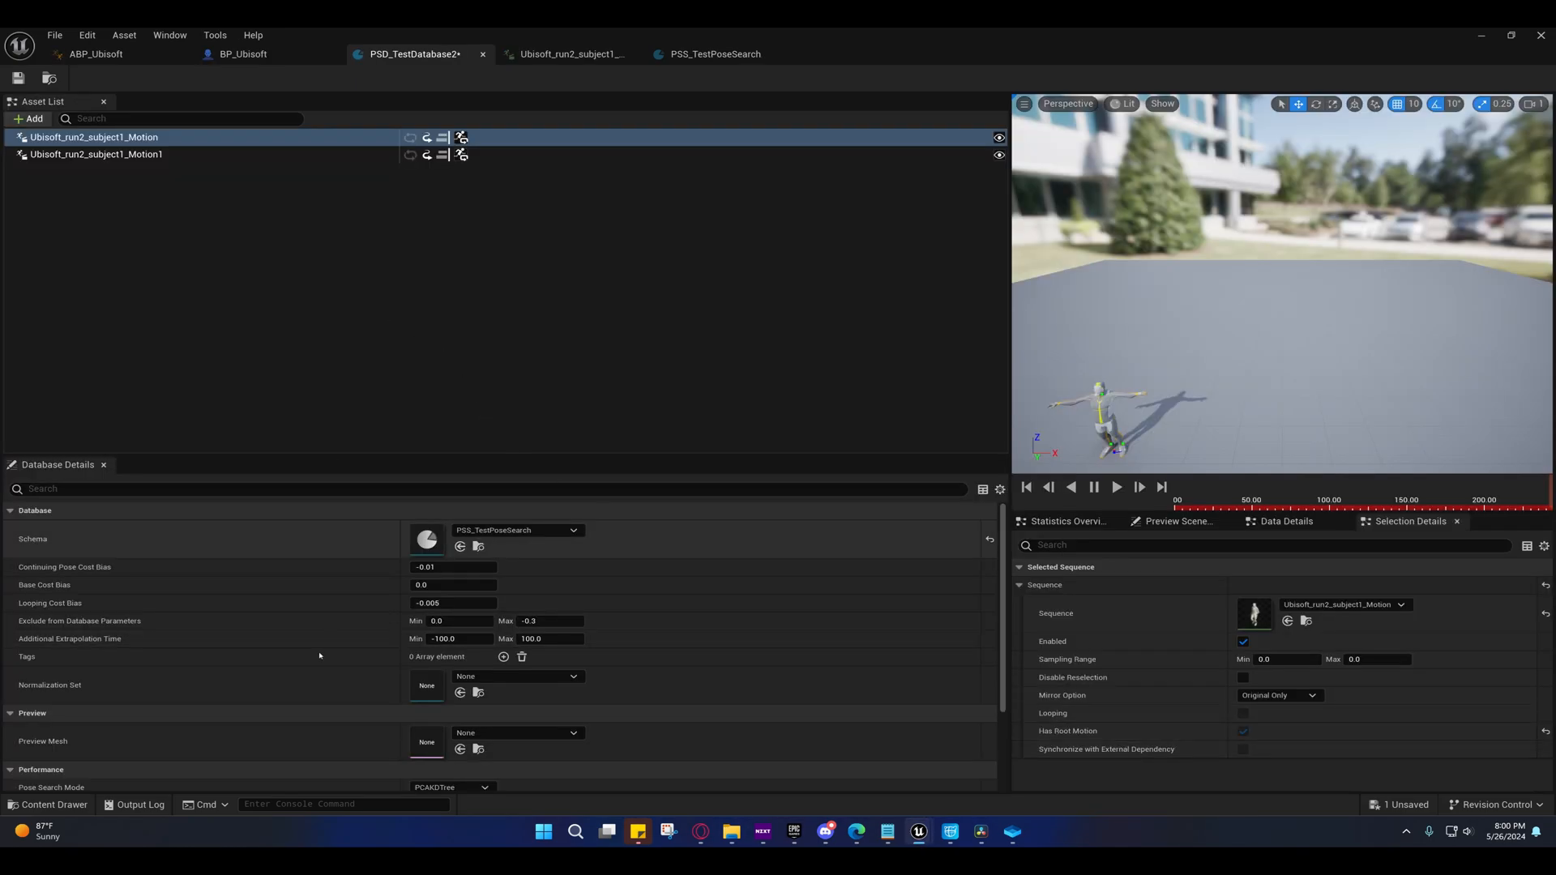
pyautogui.moveTo(64, 607)
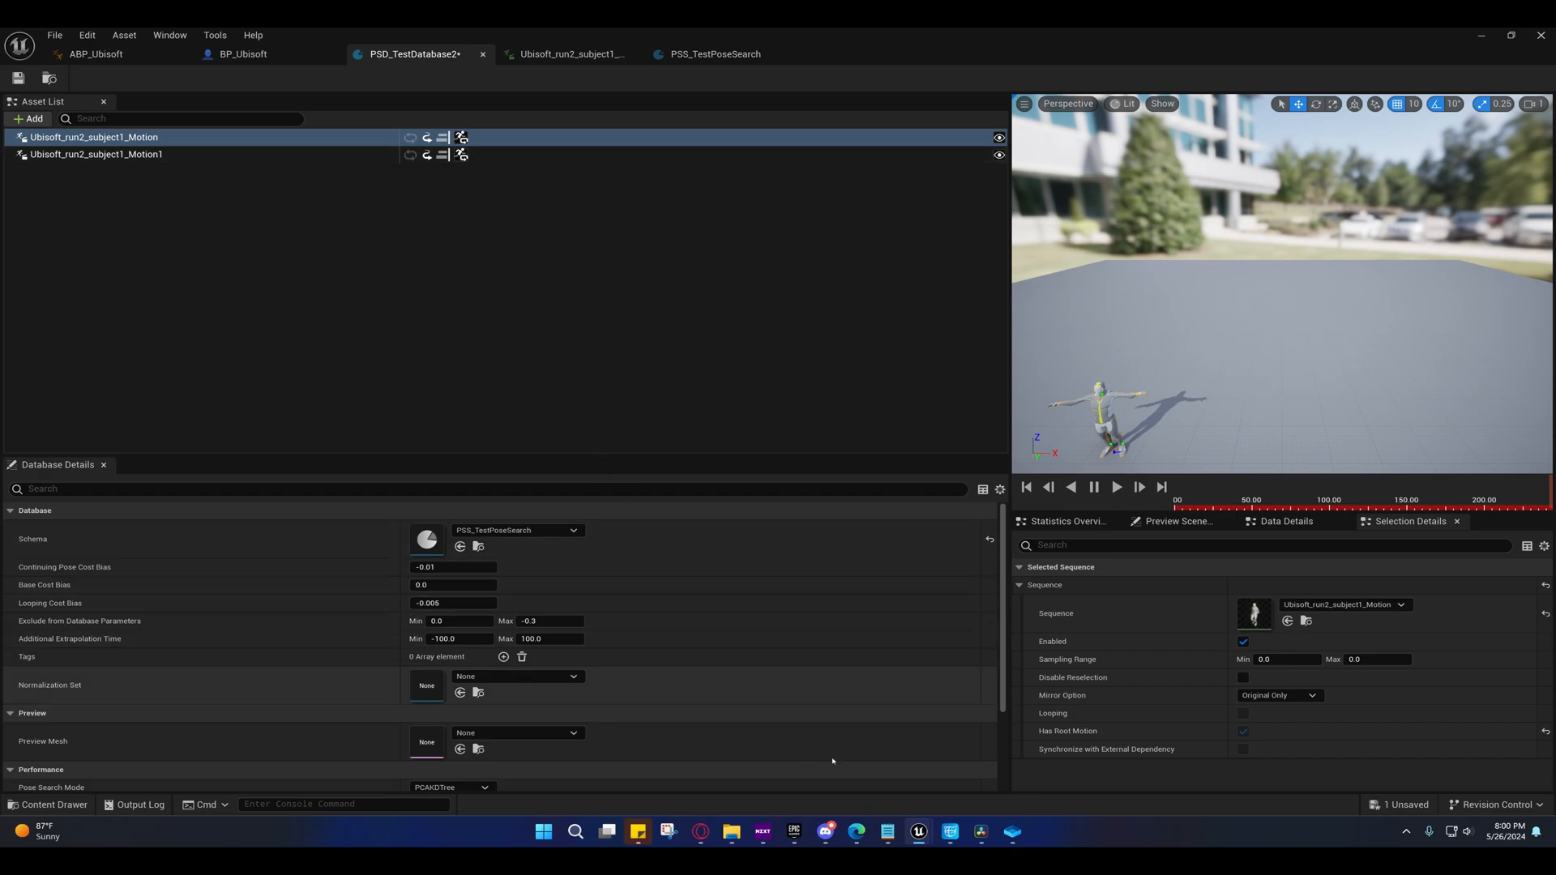
# - Return to the AnimSystem_02 window and examine the stops database's MM_Unarmed_IdleBreak_Scan entry and Continuing Pose Cost Bias
pyautogui.moveTo(918, 832)
pyautogui.click(689, 762)
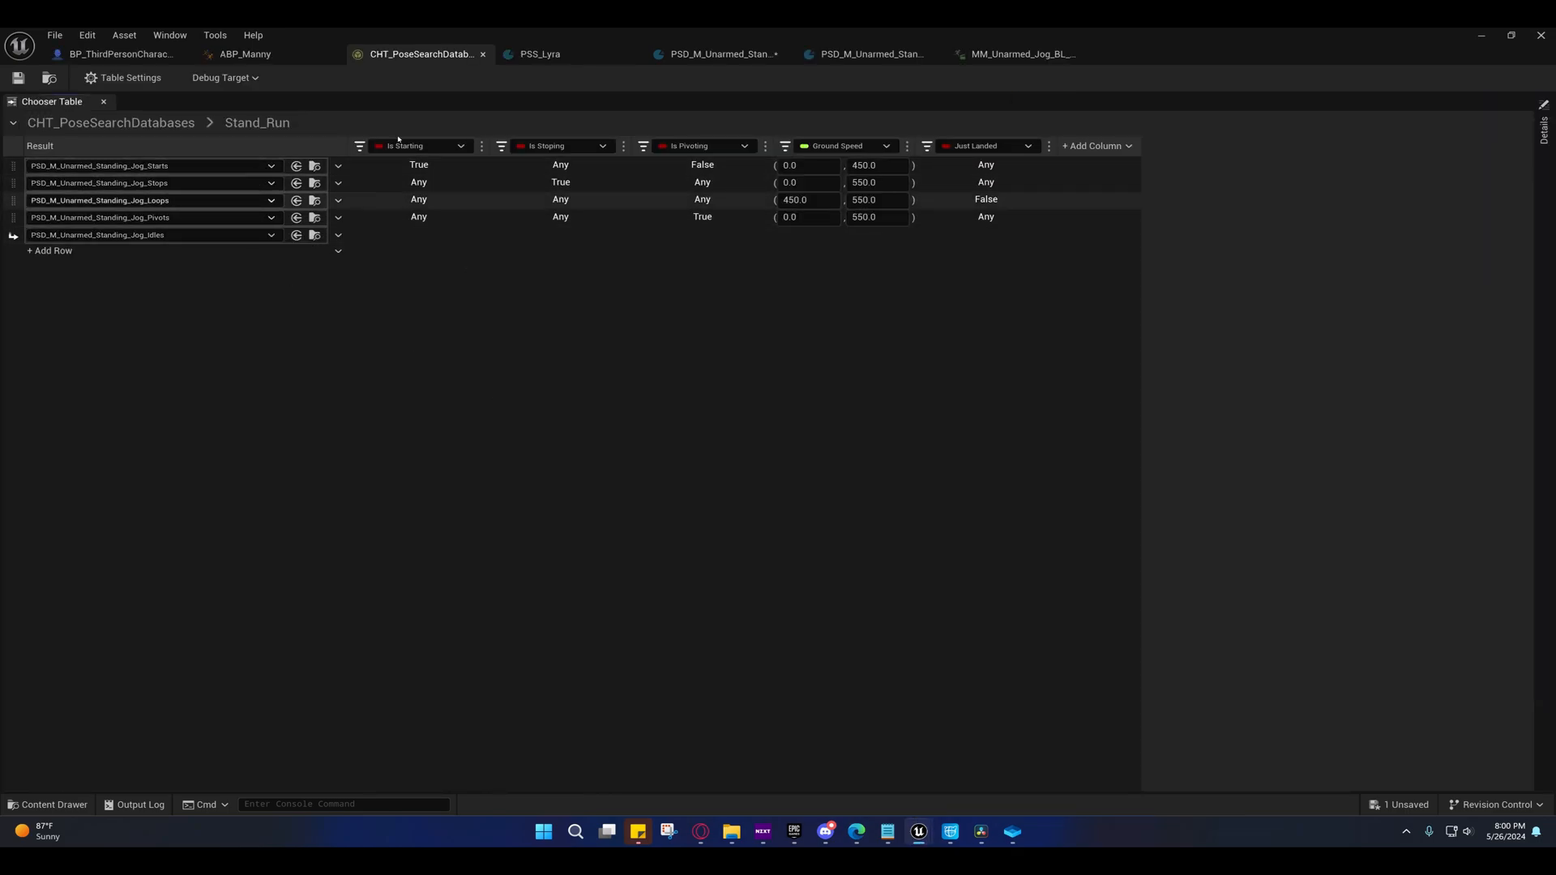
pyautogui.click(718, 54)
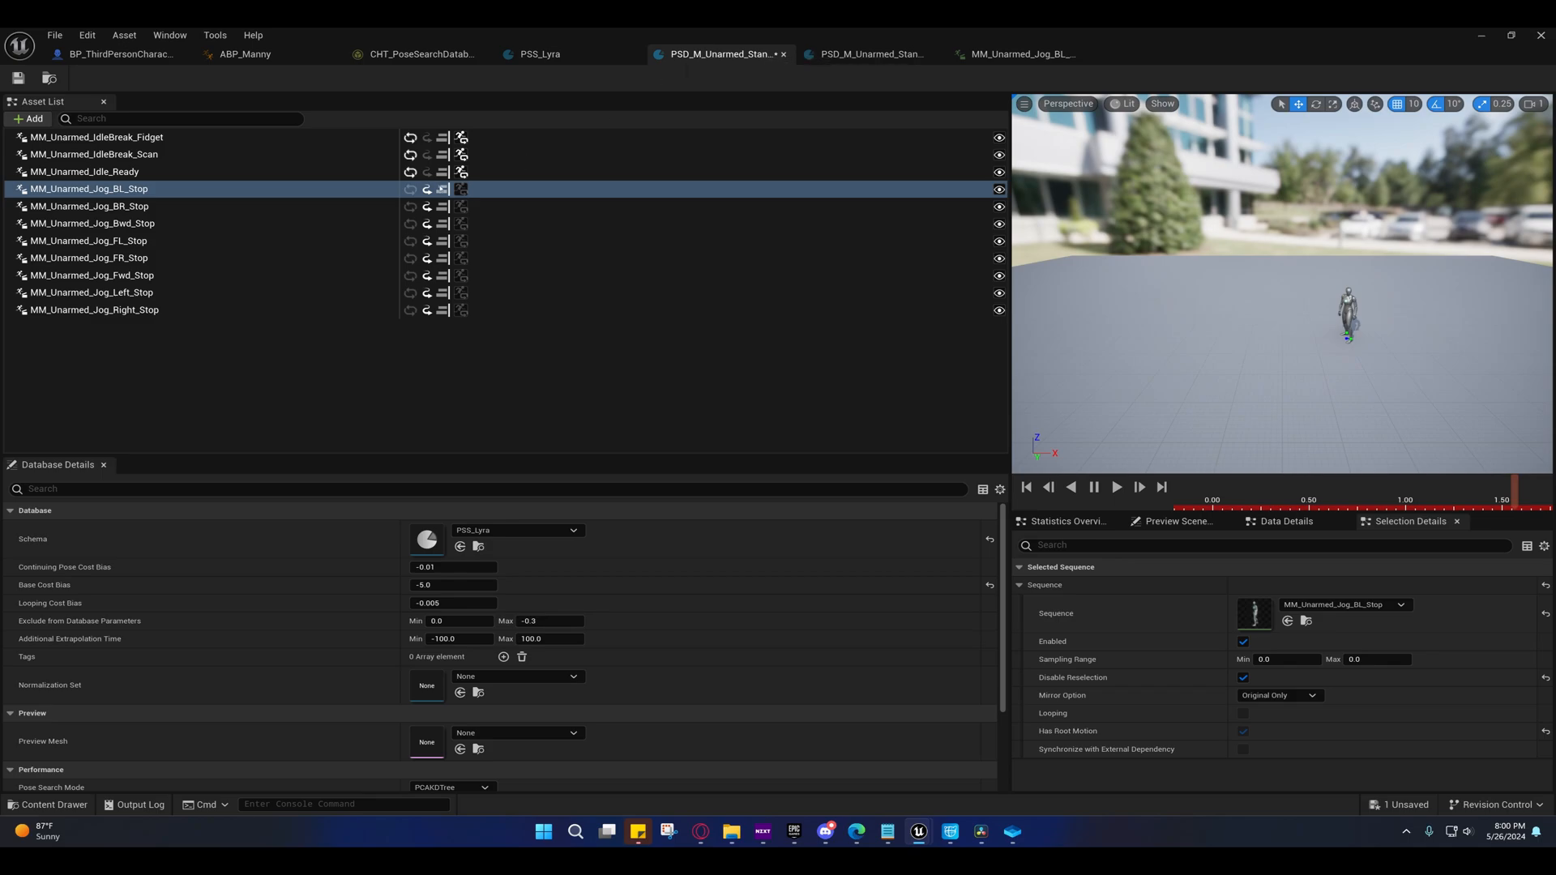
pyautogui.click(410, 155)
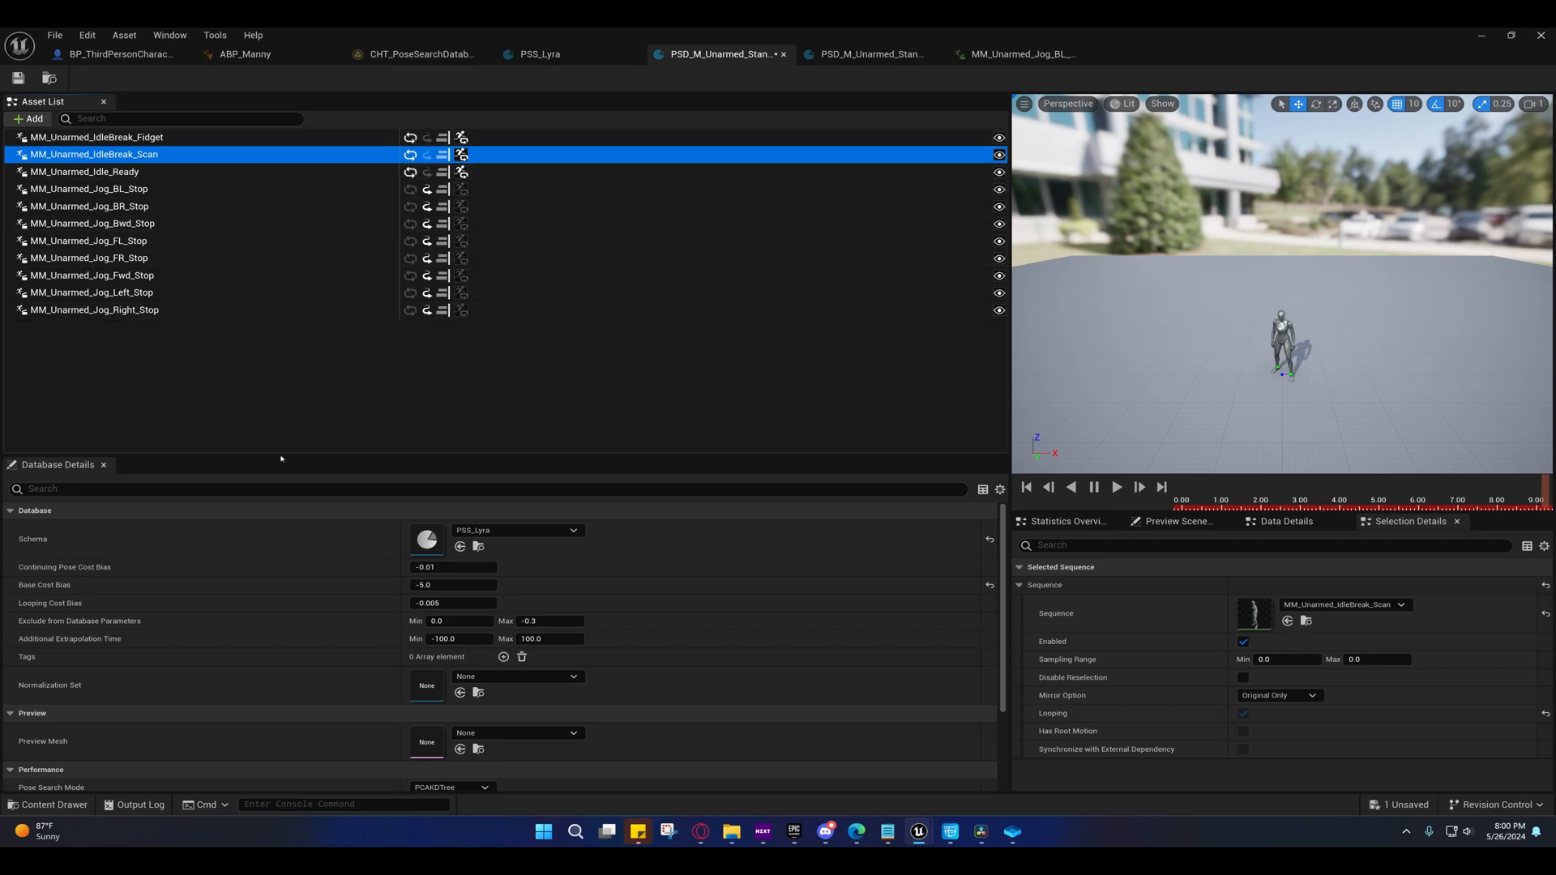
pyautogui.moveTo(51, 570)
# - Open the MM_Unarmed_IdleBreak_Scan animation and add a Pose Search: Override Continuing Pose Cost Bias notify state at frame 0
pyautogui.doubleClick(129, 154)
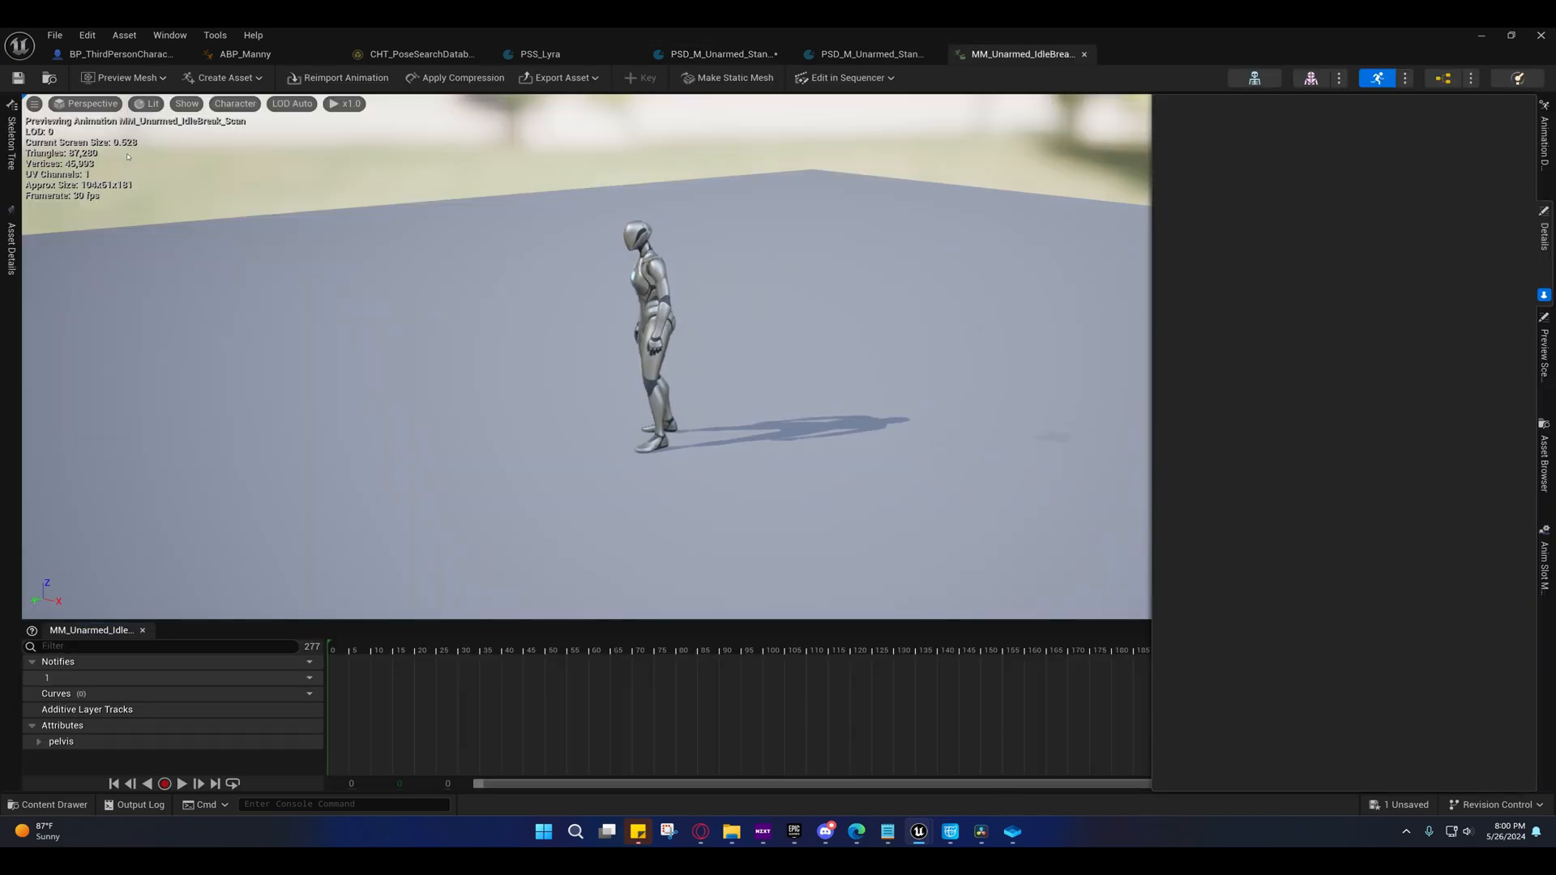
pyautogui.rightClick(333, 679)
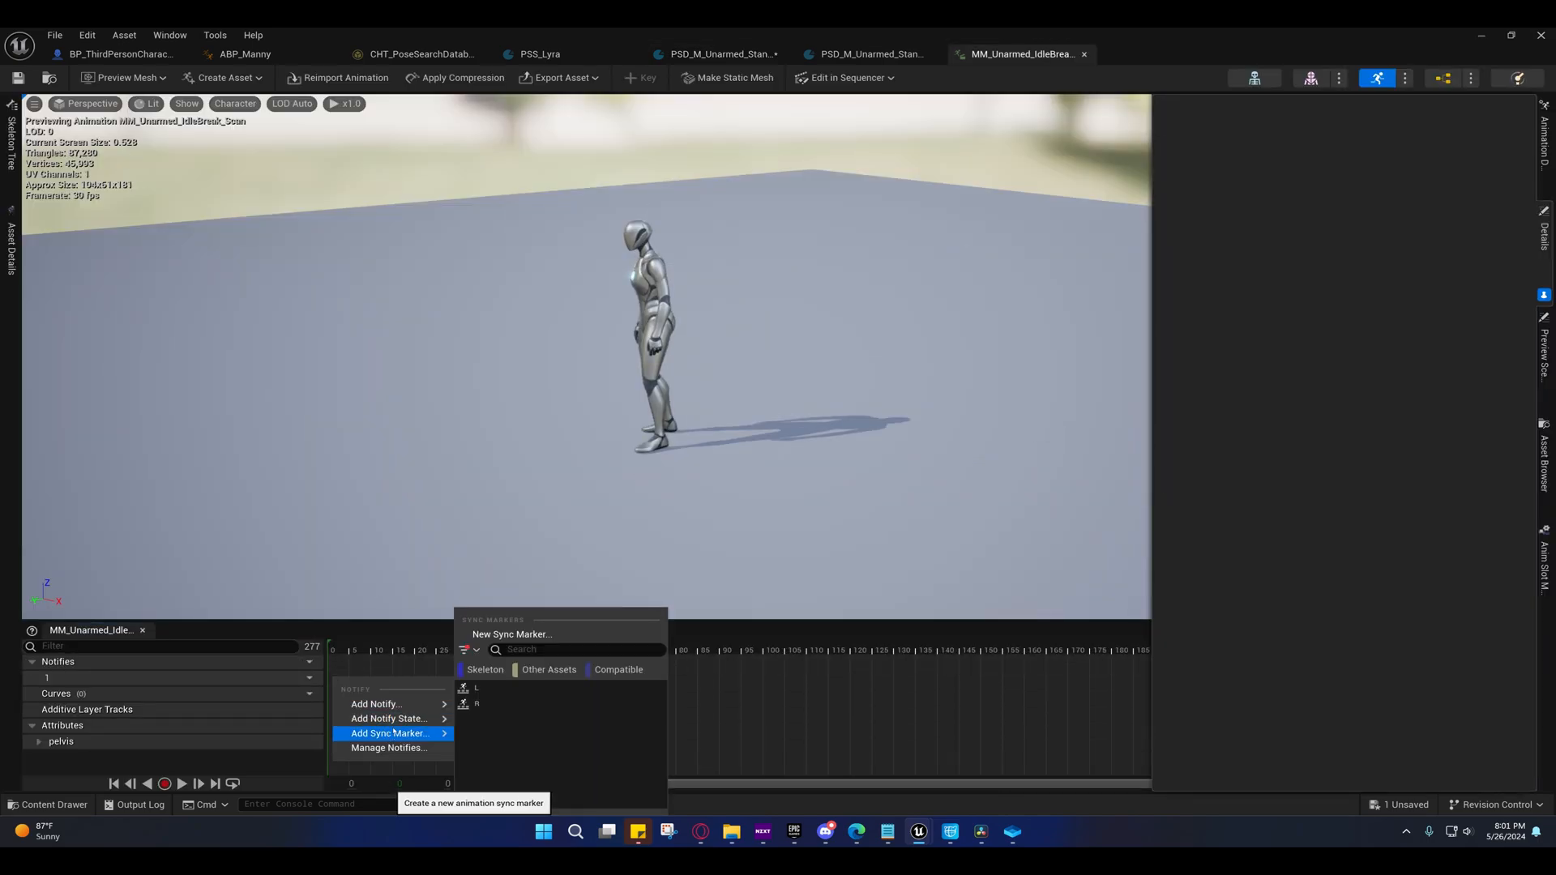
pyautogui.moveTo(395, 724)
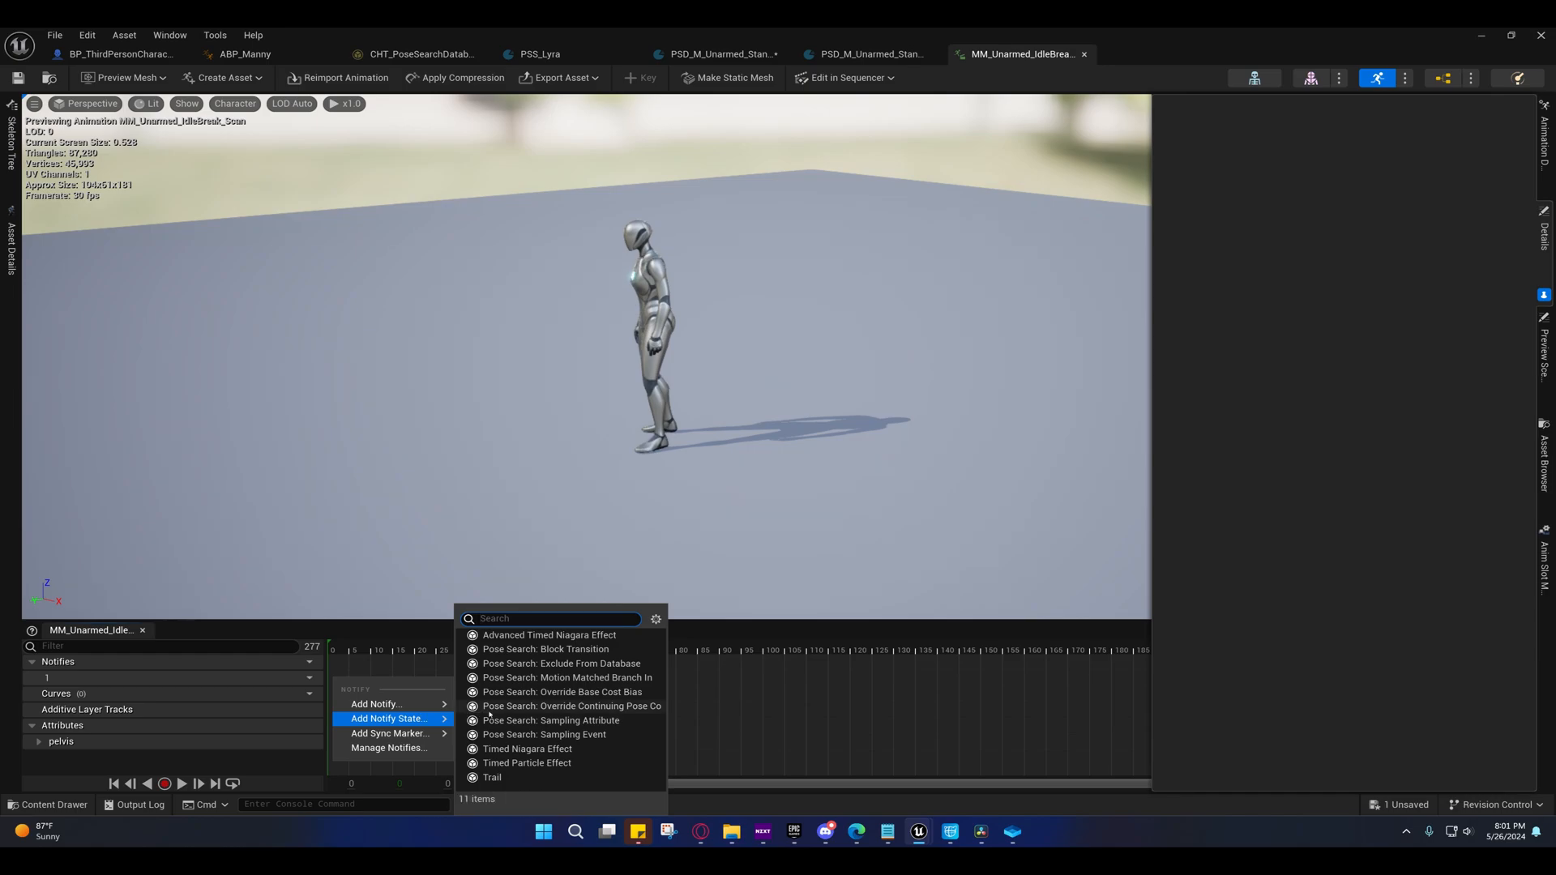
pyautogui.click(589, 708)
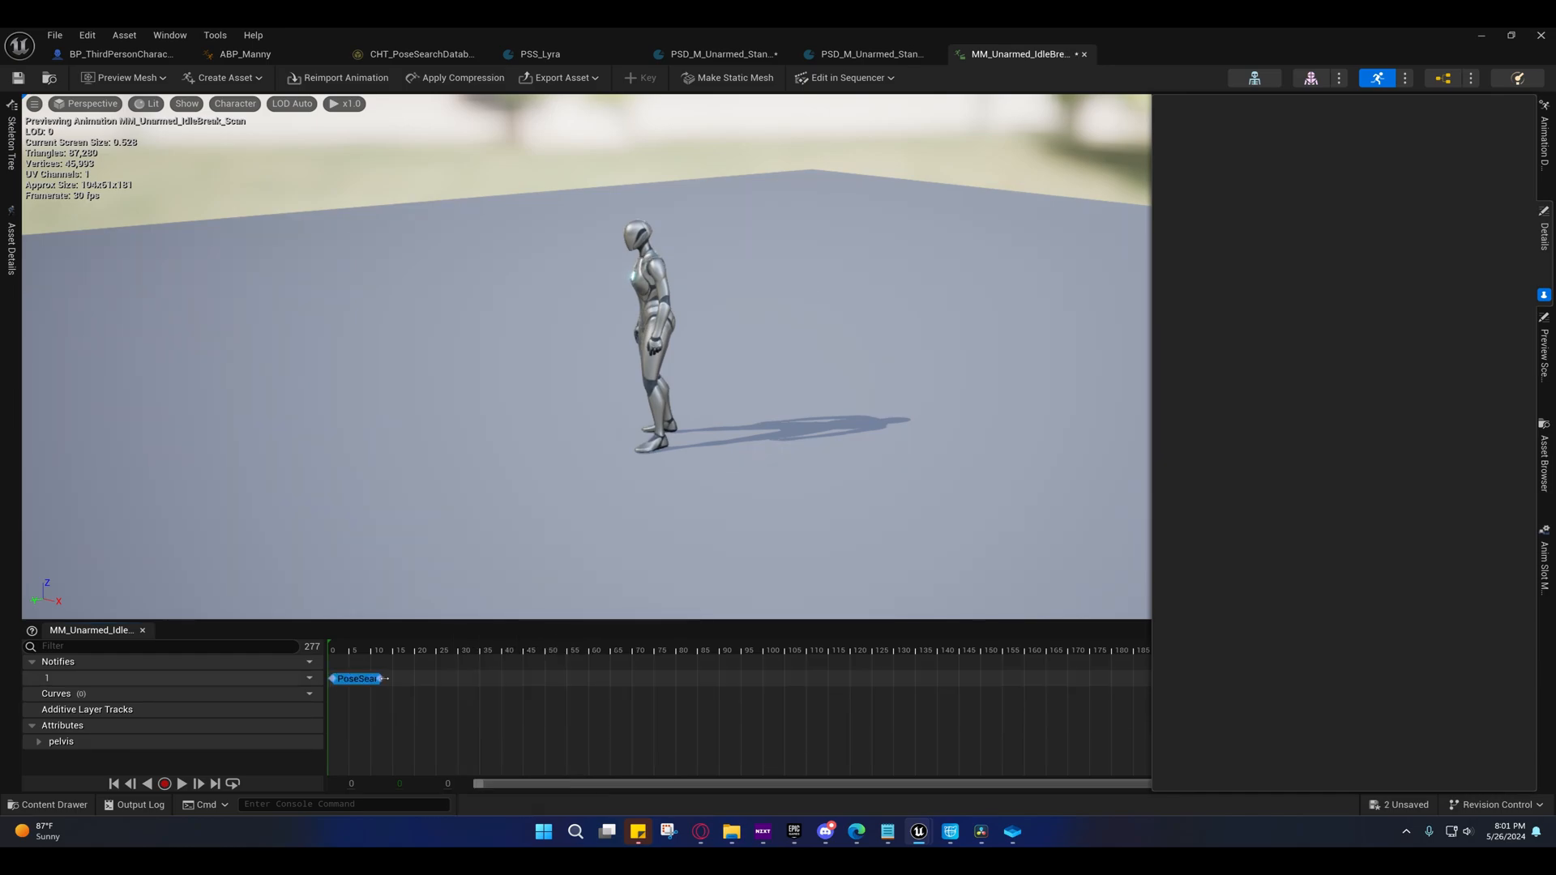
# - Resize the Override Continuing Pose Cost Bias notify to about 0.83 sec from frame 0 and scrub the preview through it
pyautogui.moveTo(385, 679); pyautogui.dragTo(570, 679)
pyautogui.click(388, 681)
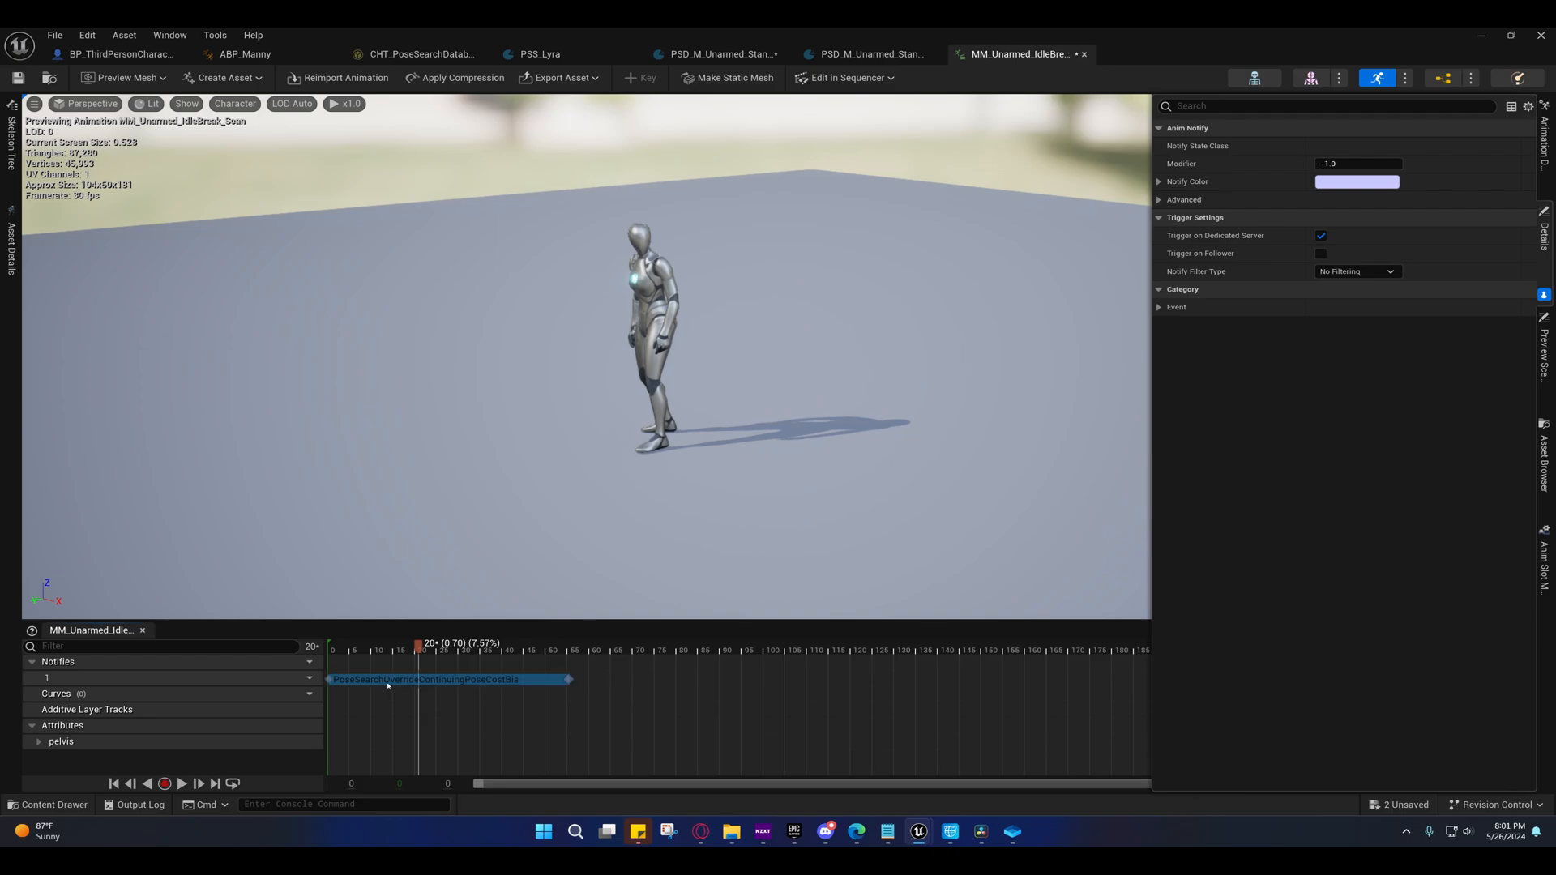
pyautogui.moveTo(418, 650); pyautogui.dragTo(327, 652)
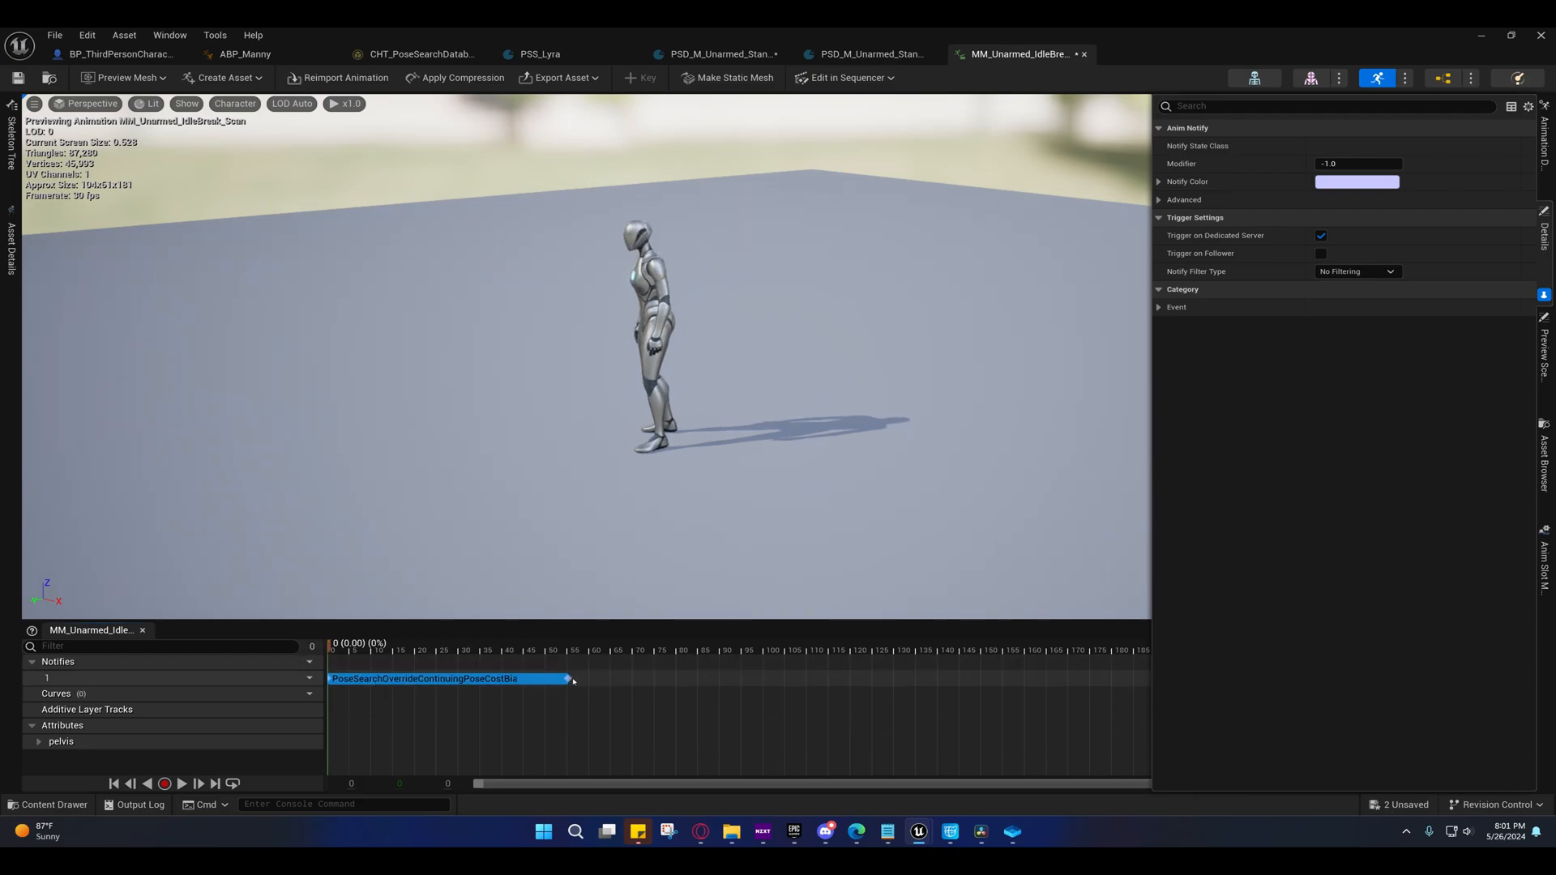
pyautogui.moveTo(570, 680); pyautogui.dragTo(437, 672)
pyautogui.click(378, 683)
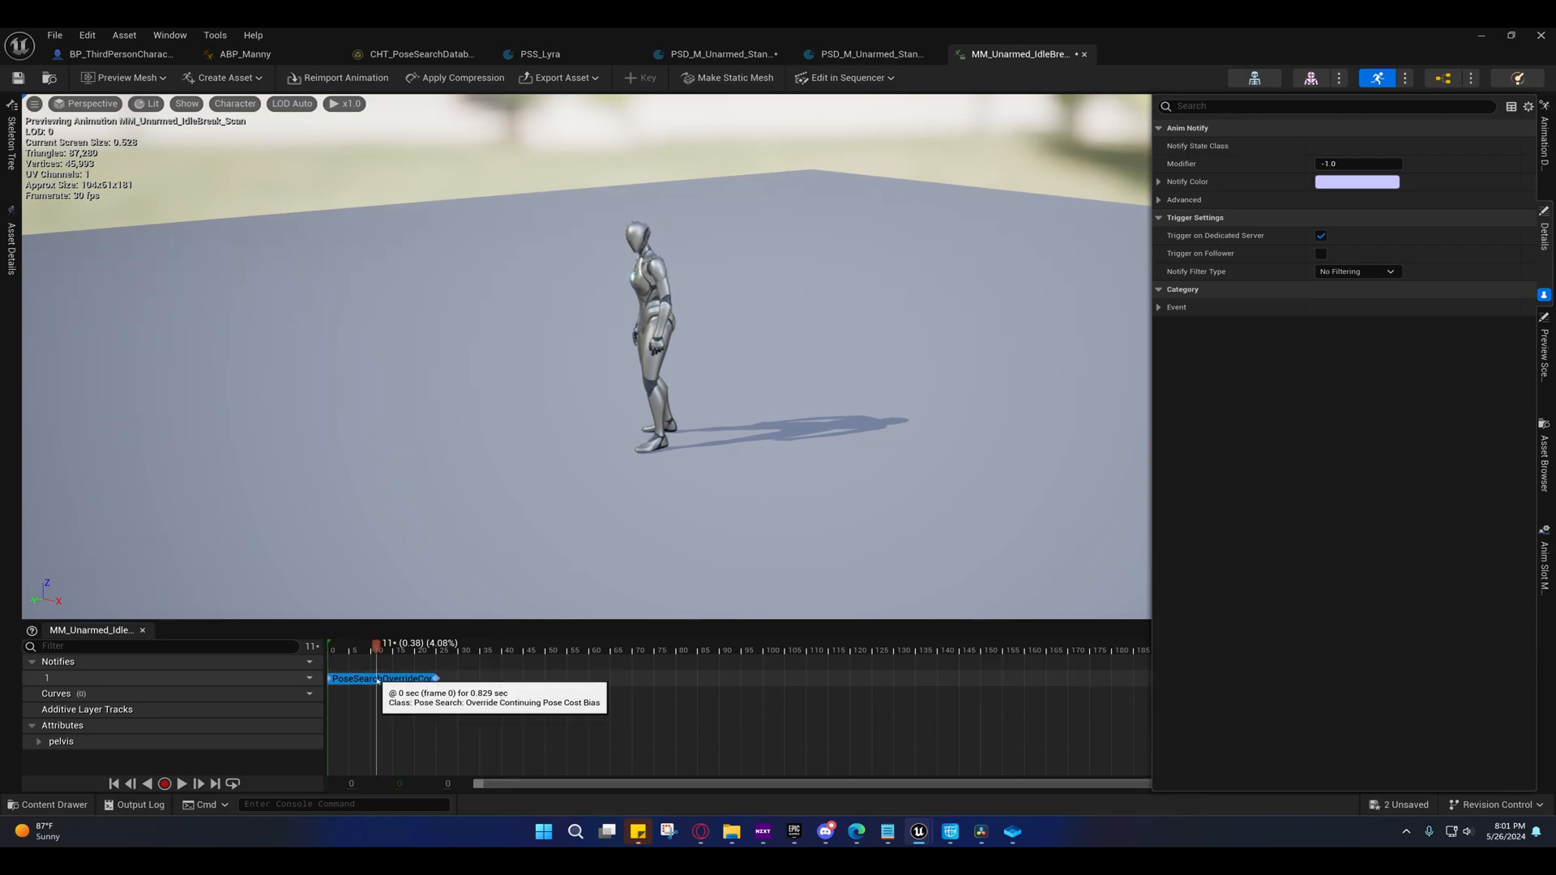
pyautogui.moveTo(356, 650); pyautogui.dragTo(423, 649)
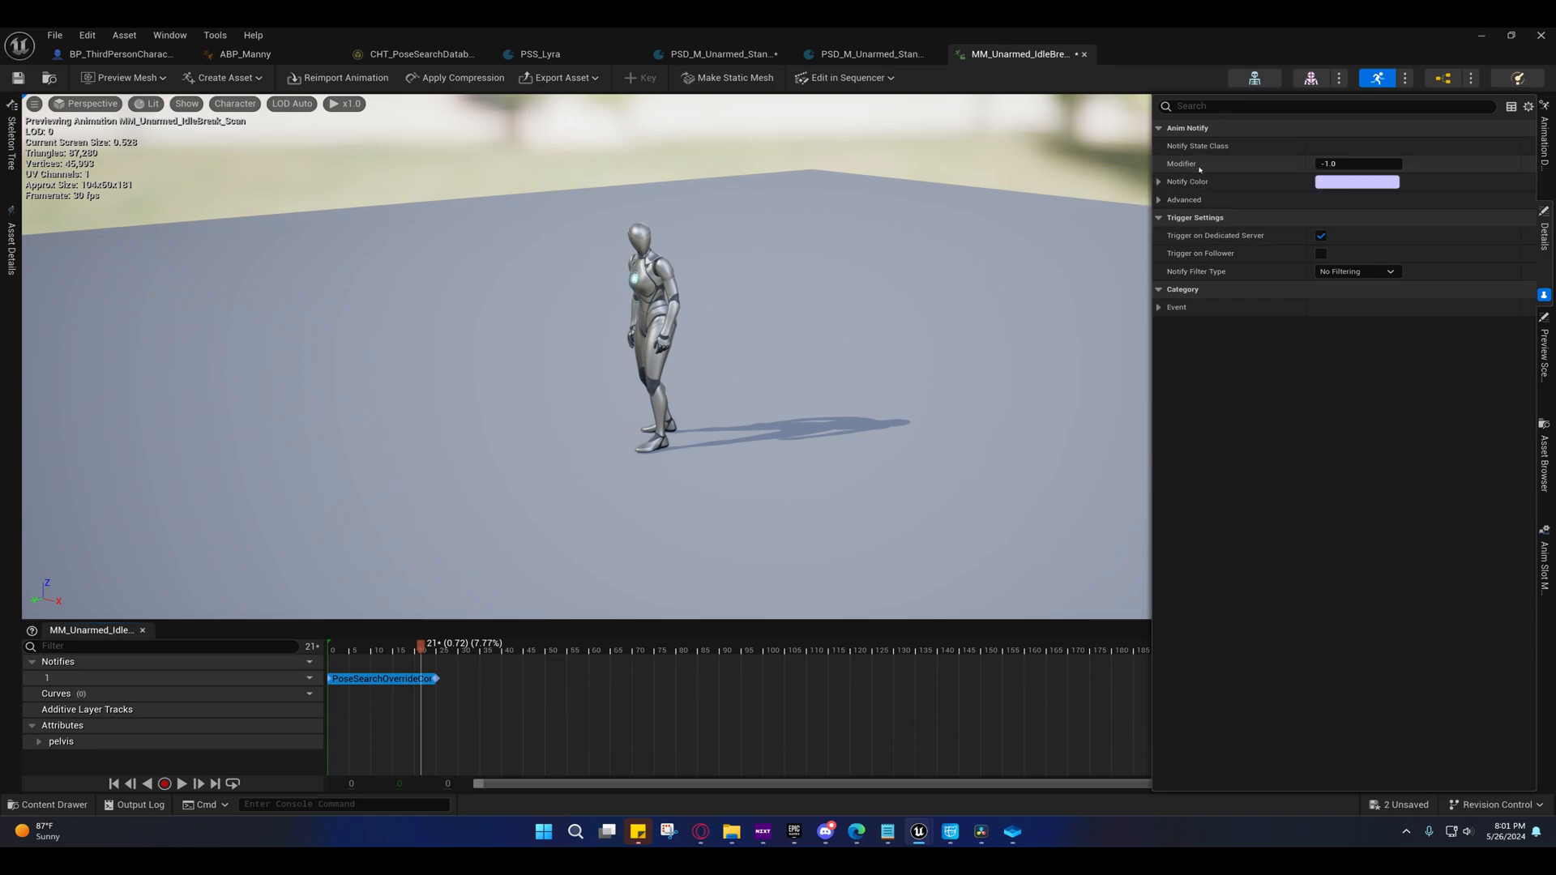
# - Try a Modifier of -1000 on the Override Continuing Pose Cost Bias notify and set it back to -1
pyautogui.click(1345, 164)
pyautogui.click(521, 271)
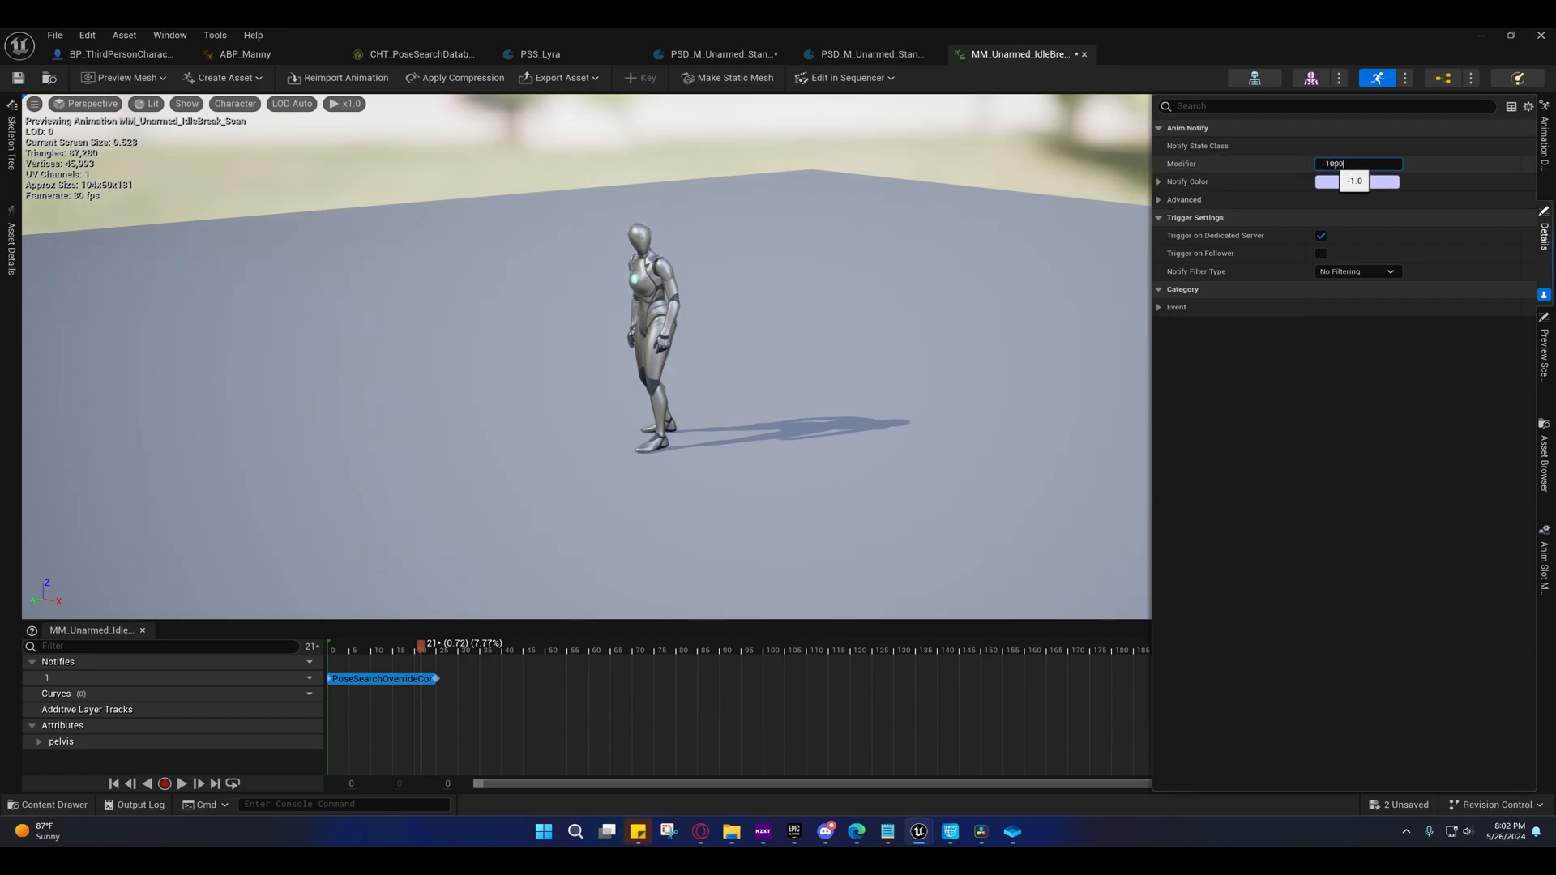
pyautogui.press('Return')
pyautogui.click(1346, 164)
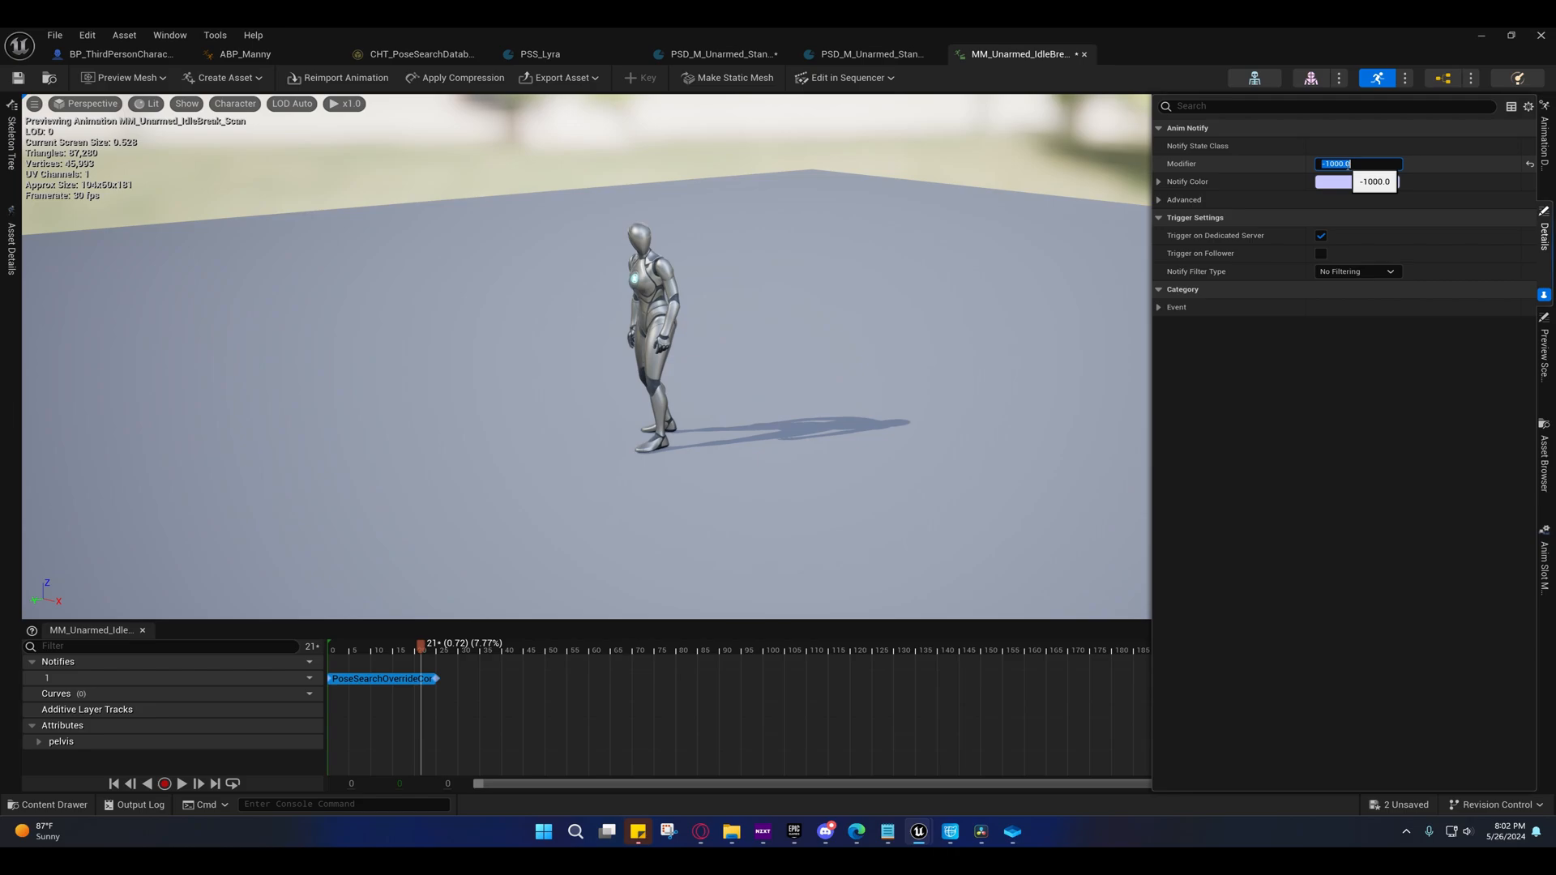
pyautogui.write('-1')
pyautogui.press('Return')
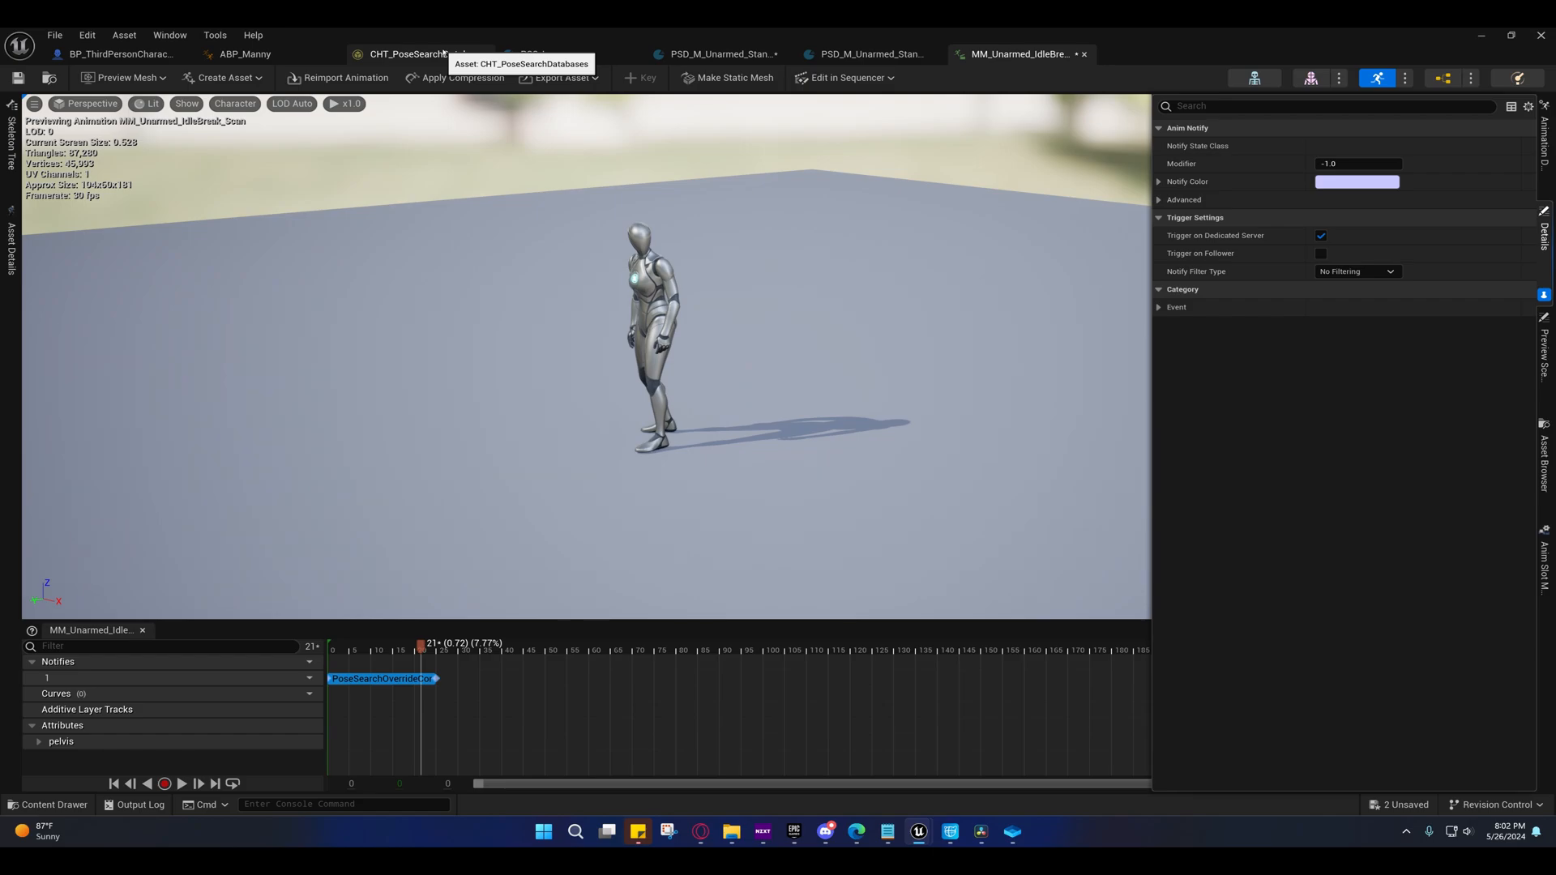
# - Add a Pose Search: Block Transition notify state over about the first 10 frames, moving the cost bias notify to about frame 88
pyautogui.rightClick(447, 680)
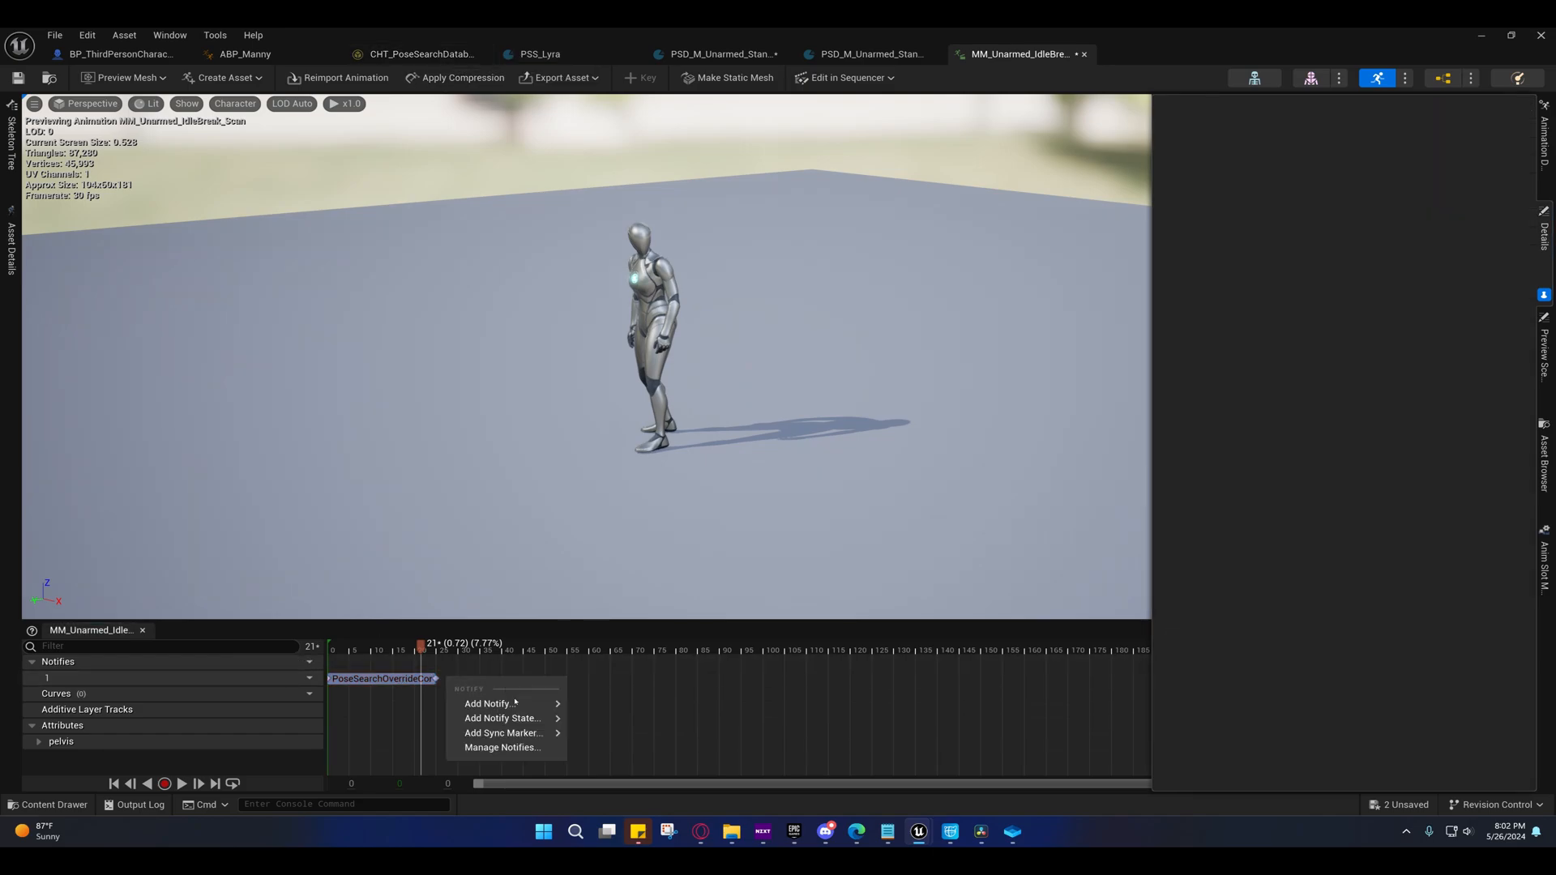
pyautogui.moveTo(503, 718)
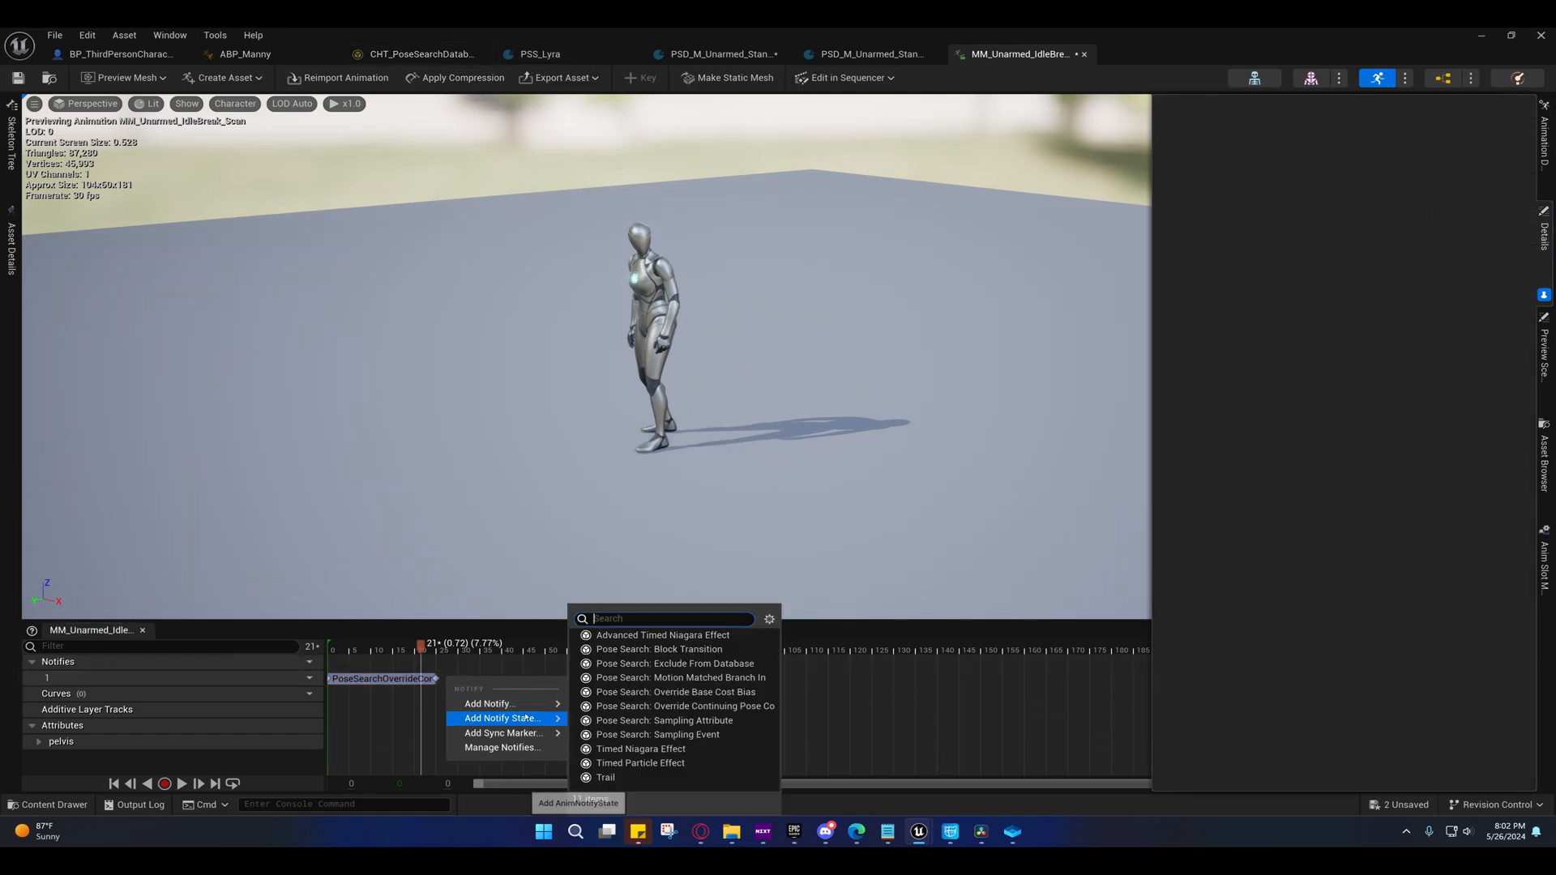
pyautogui.click(679, 651)
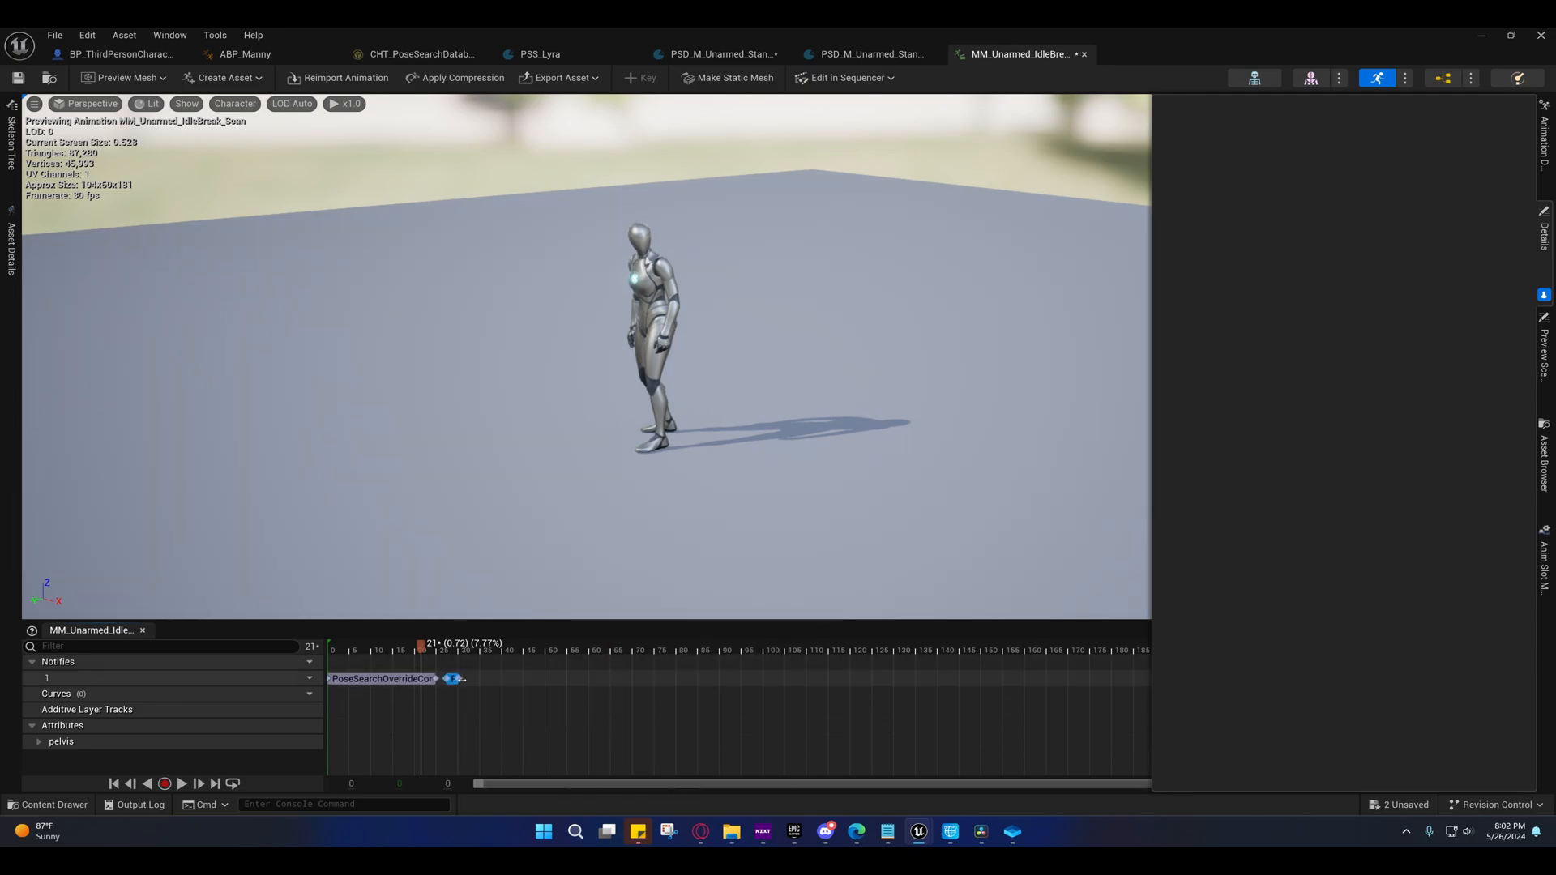
pyautogui.moveTo(459, 680); pyautogui.dragTo(624, 682)
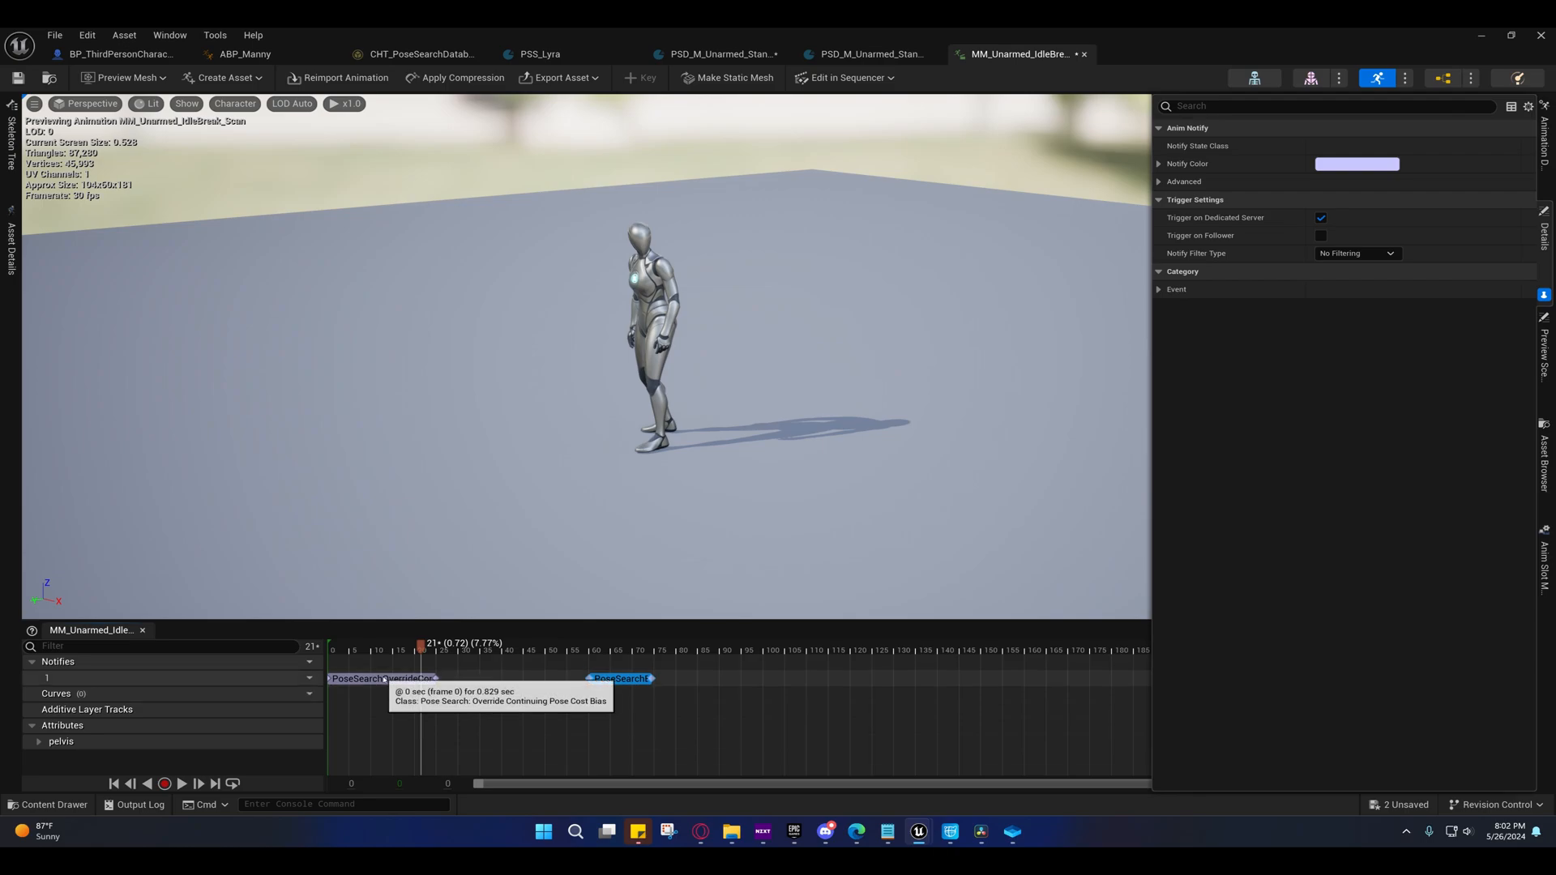
pyautogui.moveTo(385, 680); pyautogui.dragTo(769, 679)
pyautogui.moveTo(612, 679); pyautogui.dragTo(350, 678)
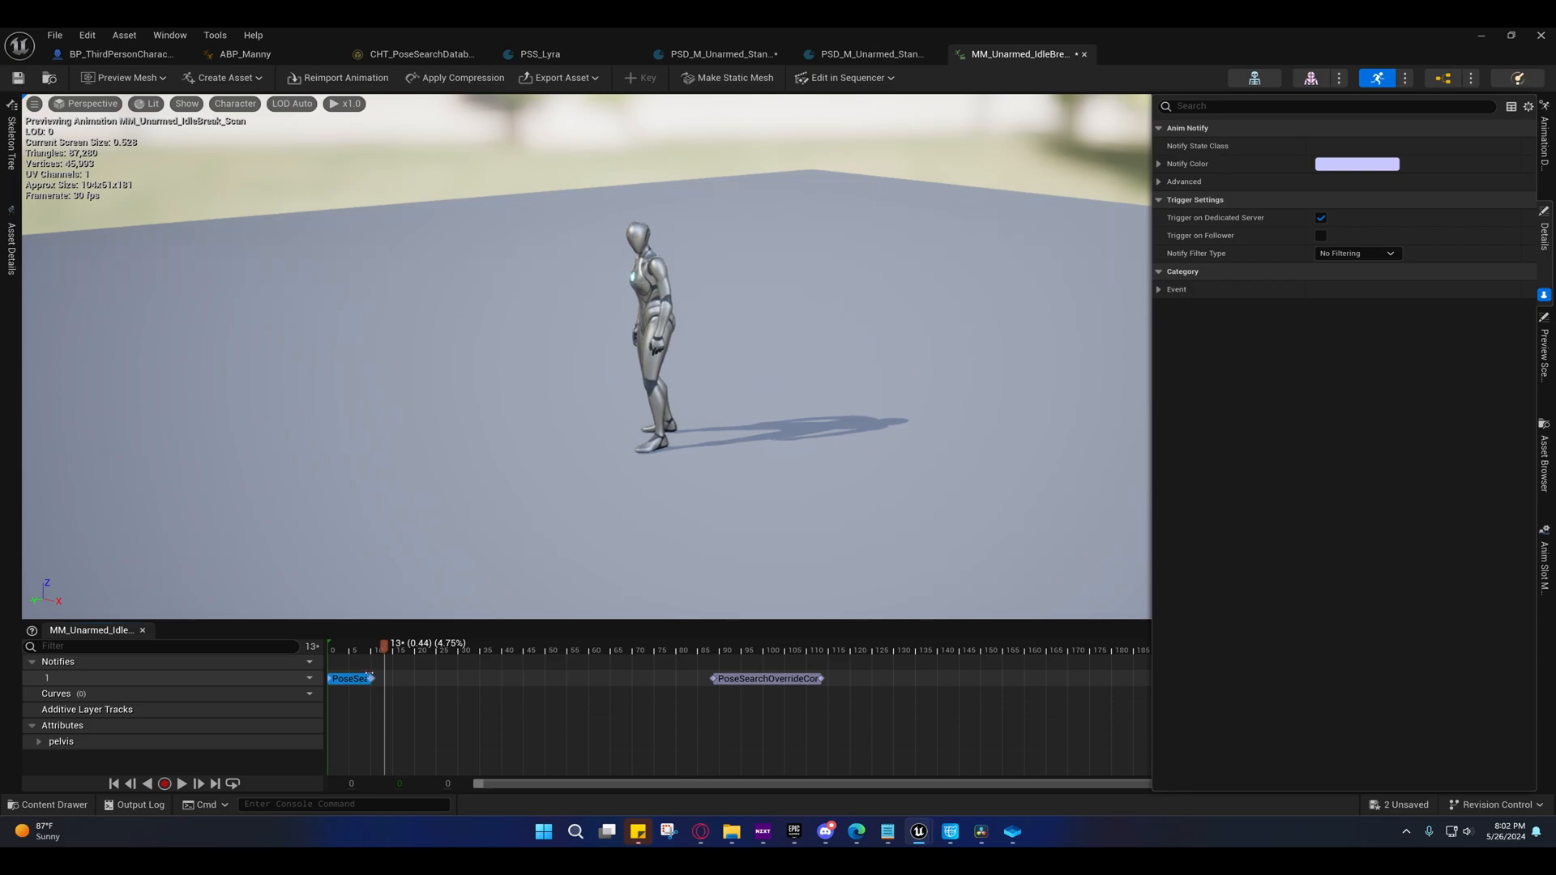
pyautogui.moveTo(372, 651)
pyautogui.mouseDown()
pyautogui.moveTo(335, 648)
pyautogui.moveTo(373, 649)
pyautogui.mouseUp()
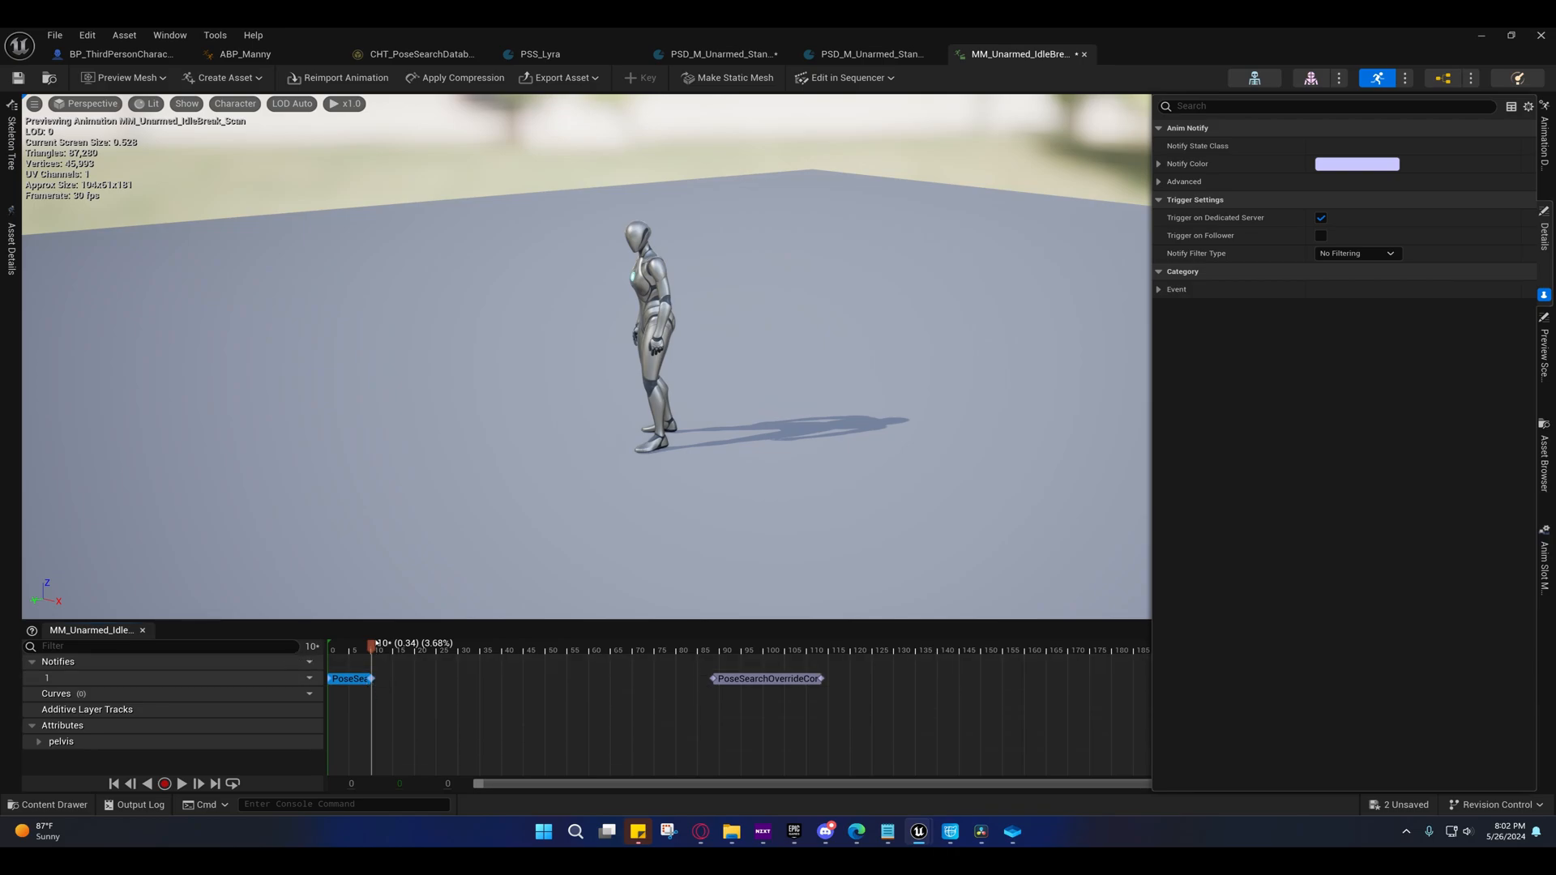
# - Add a Pose Search: Exclude From Database notify state over the first 0.34 sec, moving the Block Transition notify to about frame 38
pyautogui.press('super+Down')
pyautogui.click(1217, 37)
pyautogui.rightClick(394, 679)
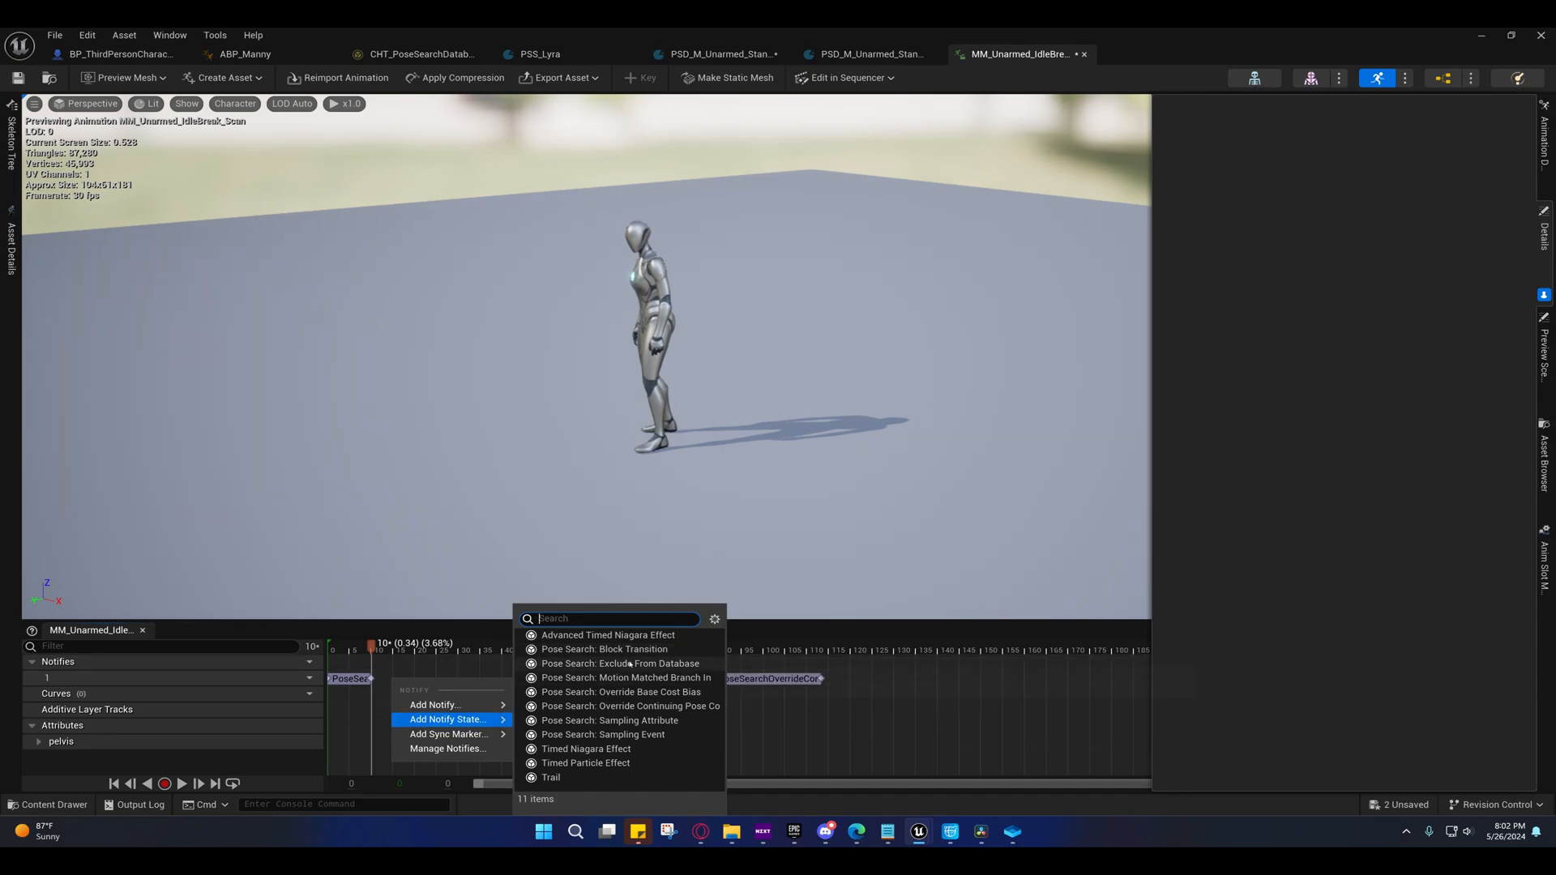
pyautogui.click(600, 664)
pyautogui.moveTo(347, 683); pyautogui.dragTo(525, 680)
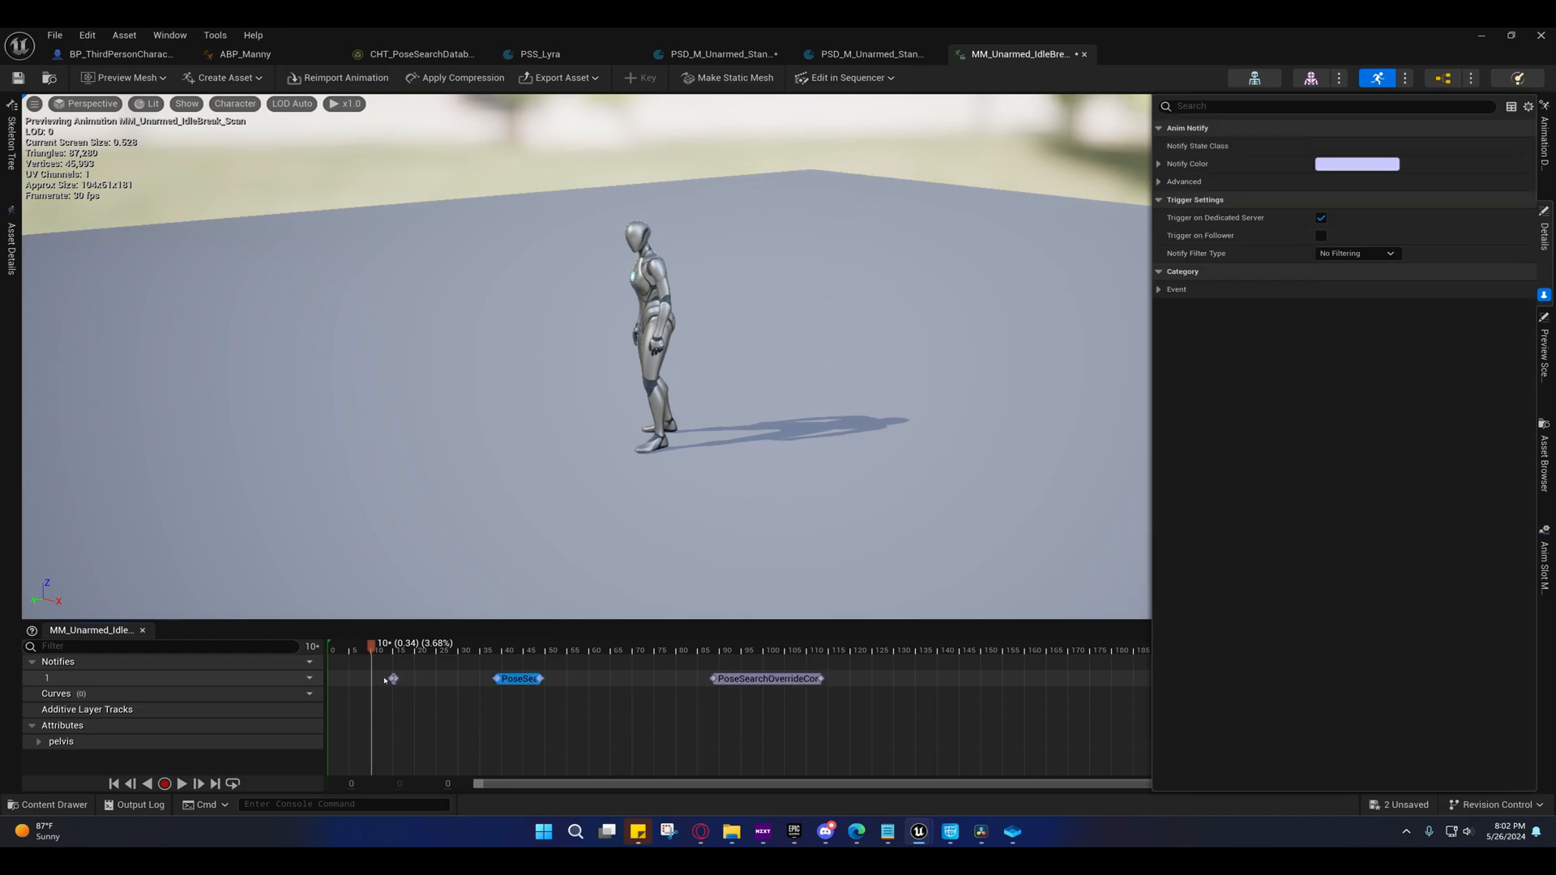
pyautogui.click(389, 679)
pyautogui.moveTo(408, 679)
pyautogui.mouseDown()
pyautogui.moveTo(356, 648)
pyautogui.moveTo(414, 648)
pyautogui.moveTo(350, 661)
pyautogui.moveTo(384, 647)
pyautogui.mouseUp()
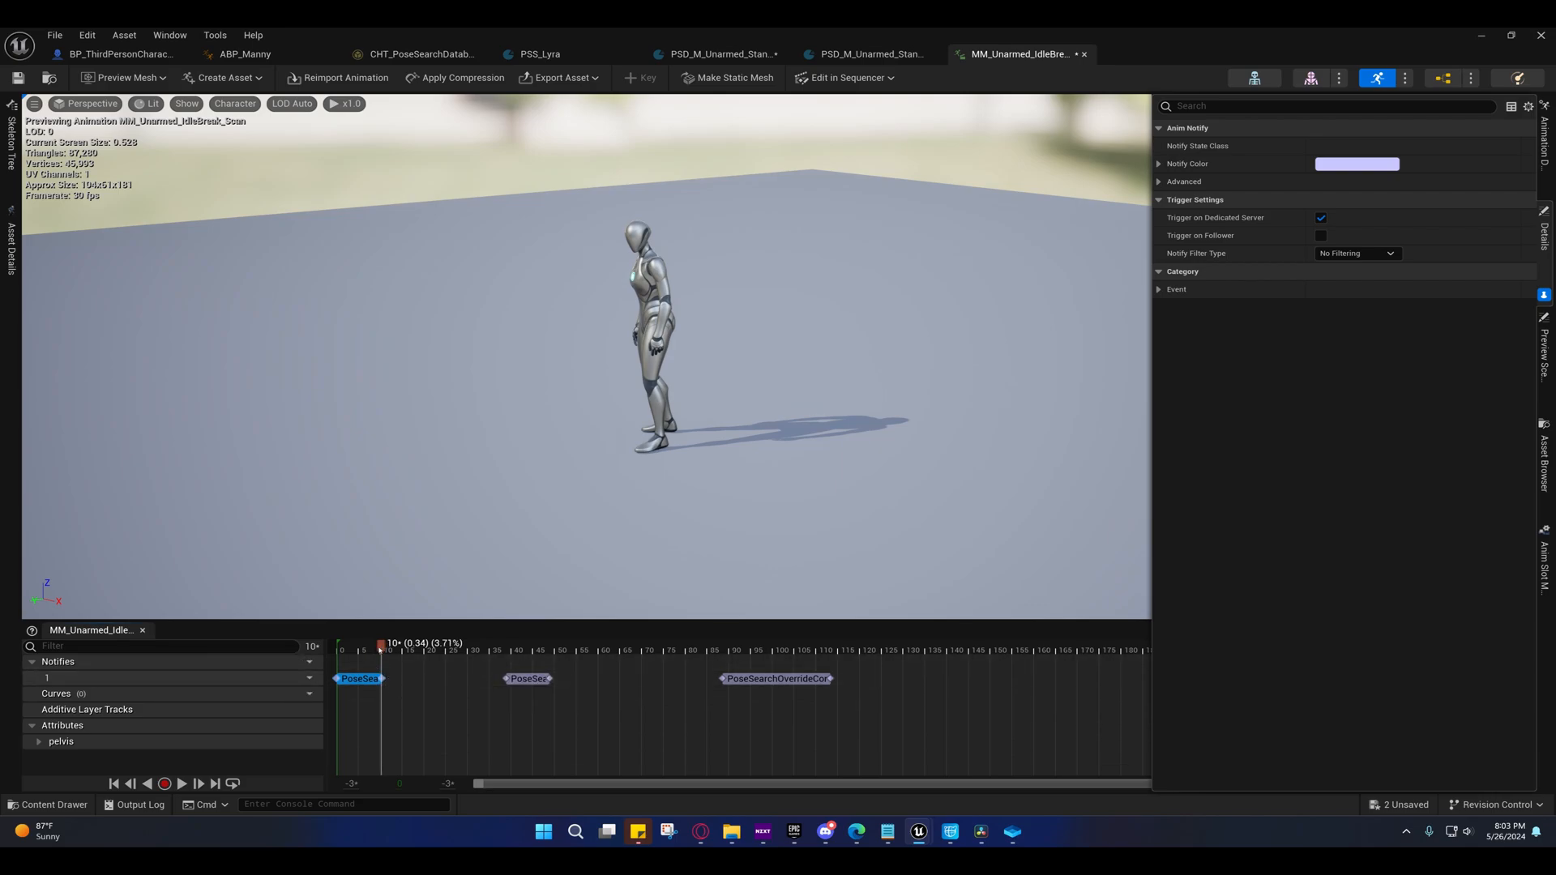
pyautogui.moveTo(380, 649); pyautogui.dragTo(311, 646)
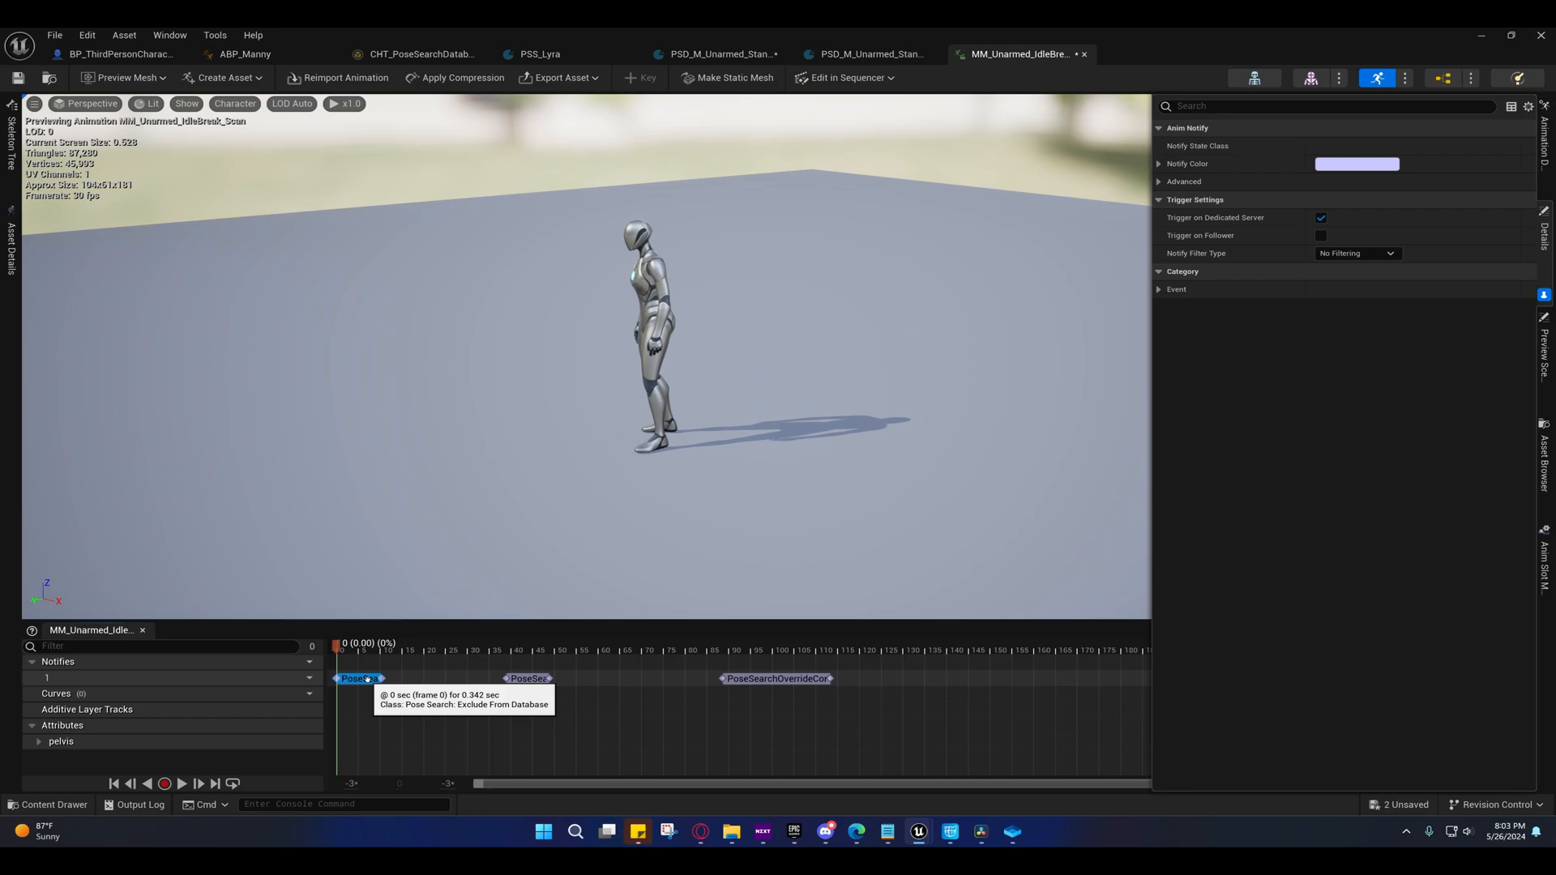
# - Delete the Exclude From Database notify and move the Block Transition notify back to frame 0
pyautogui.press('Delete')
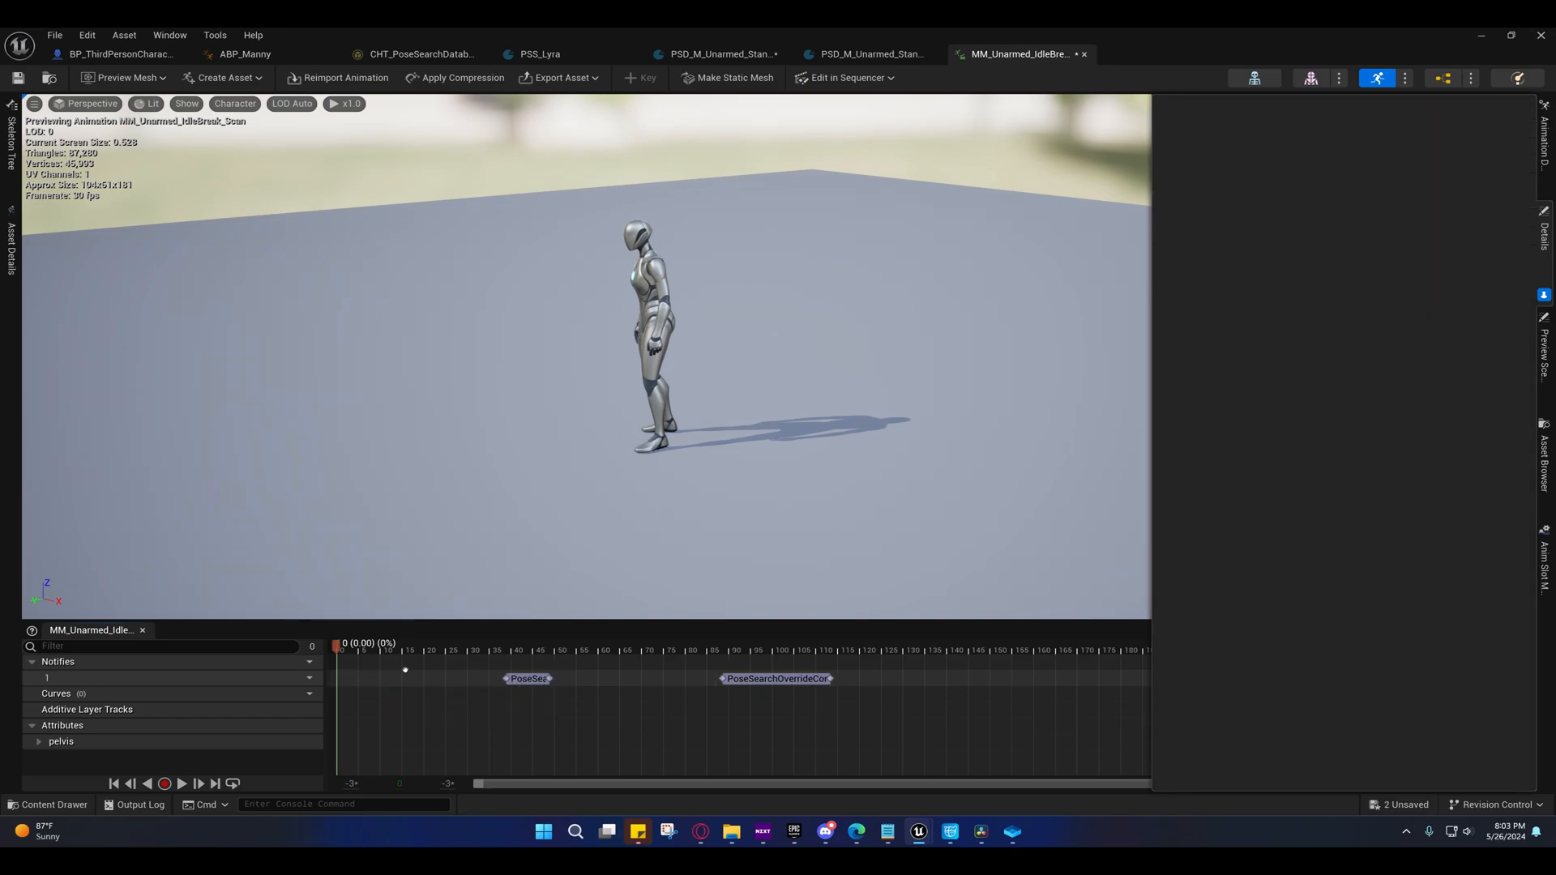
pyautogui.moveTo(527, 678); pyautogui.dragTo(359, 679)
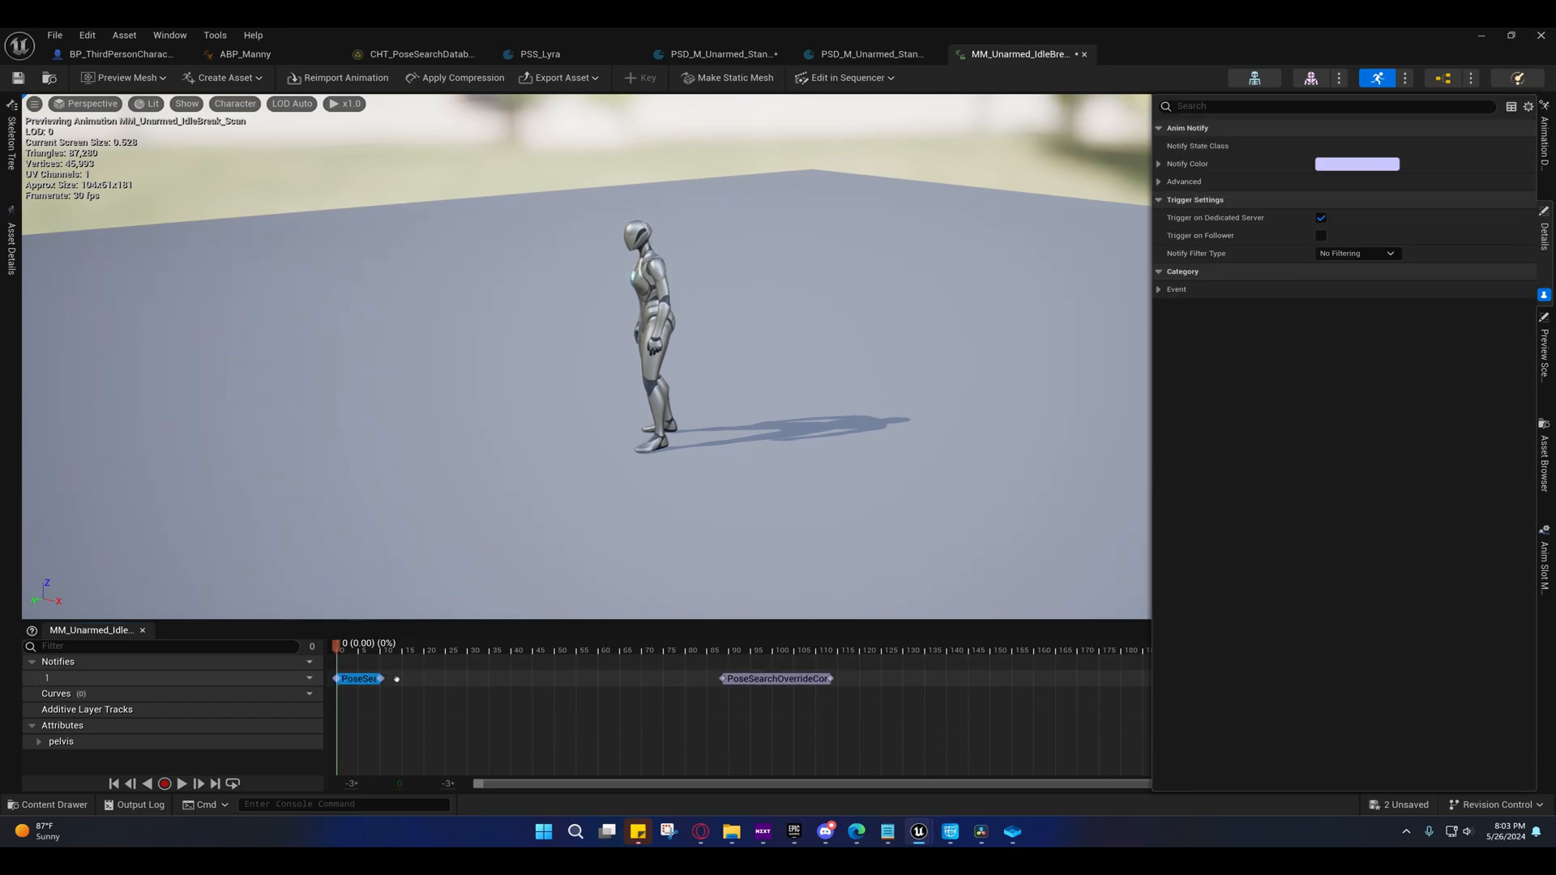
# - Move the Block Transition notify to start at about frame 19 and scrub the preview through its range
pyautogui.rightClick(396, 679)
pyautogui.moveTo(495, 722)
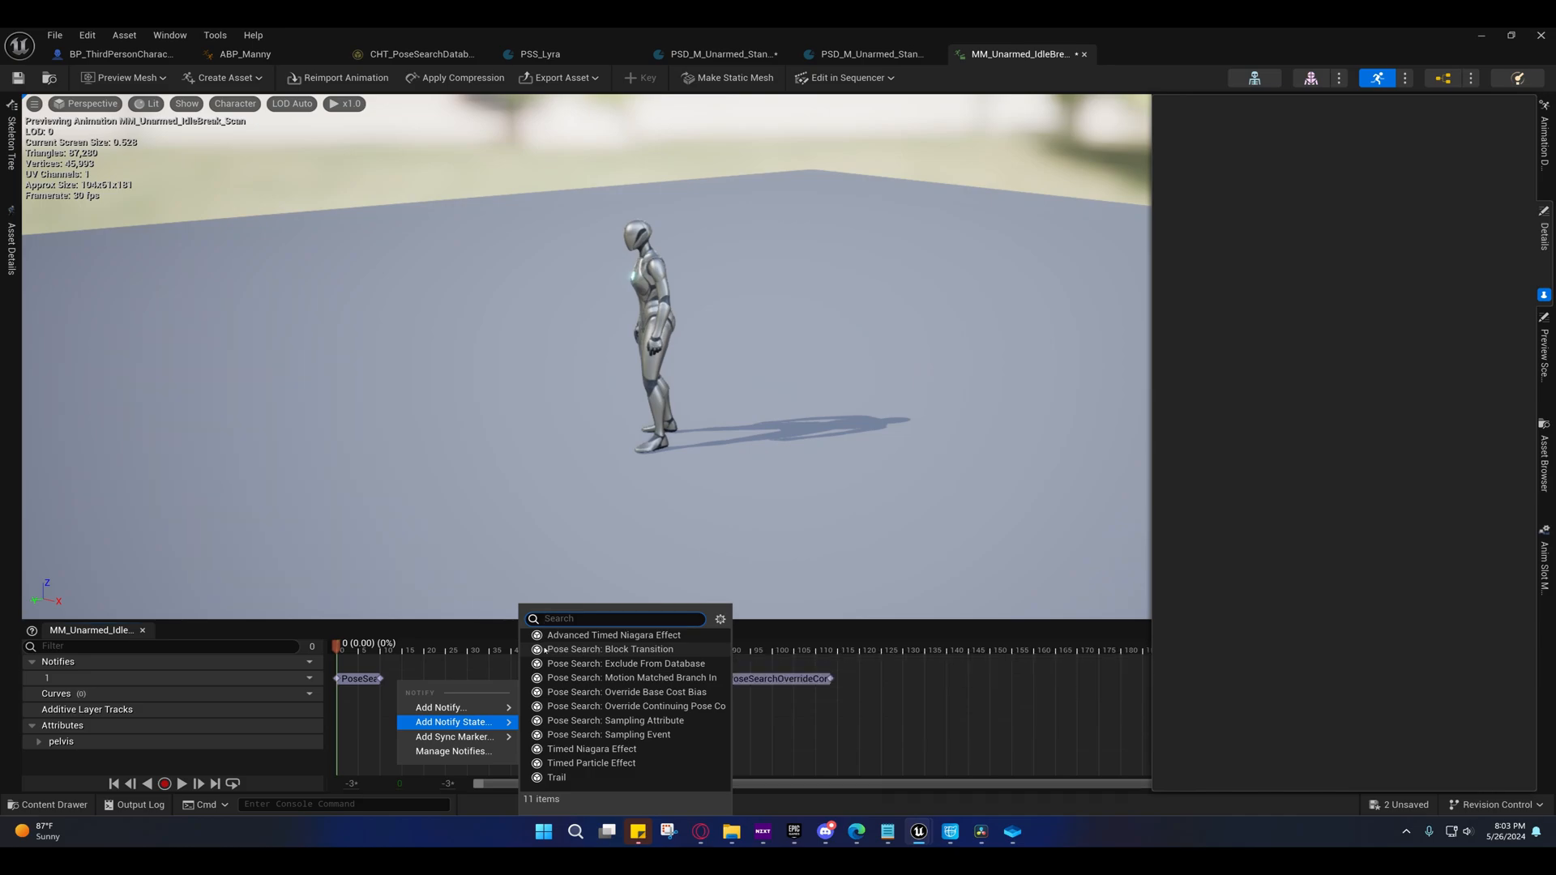
pyautogui.click(632, 706)
pyautogui.moveTo(354, 675); pyautogui.dragTo(430, 649)
pyautogui.click(414, 646)
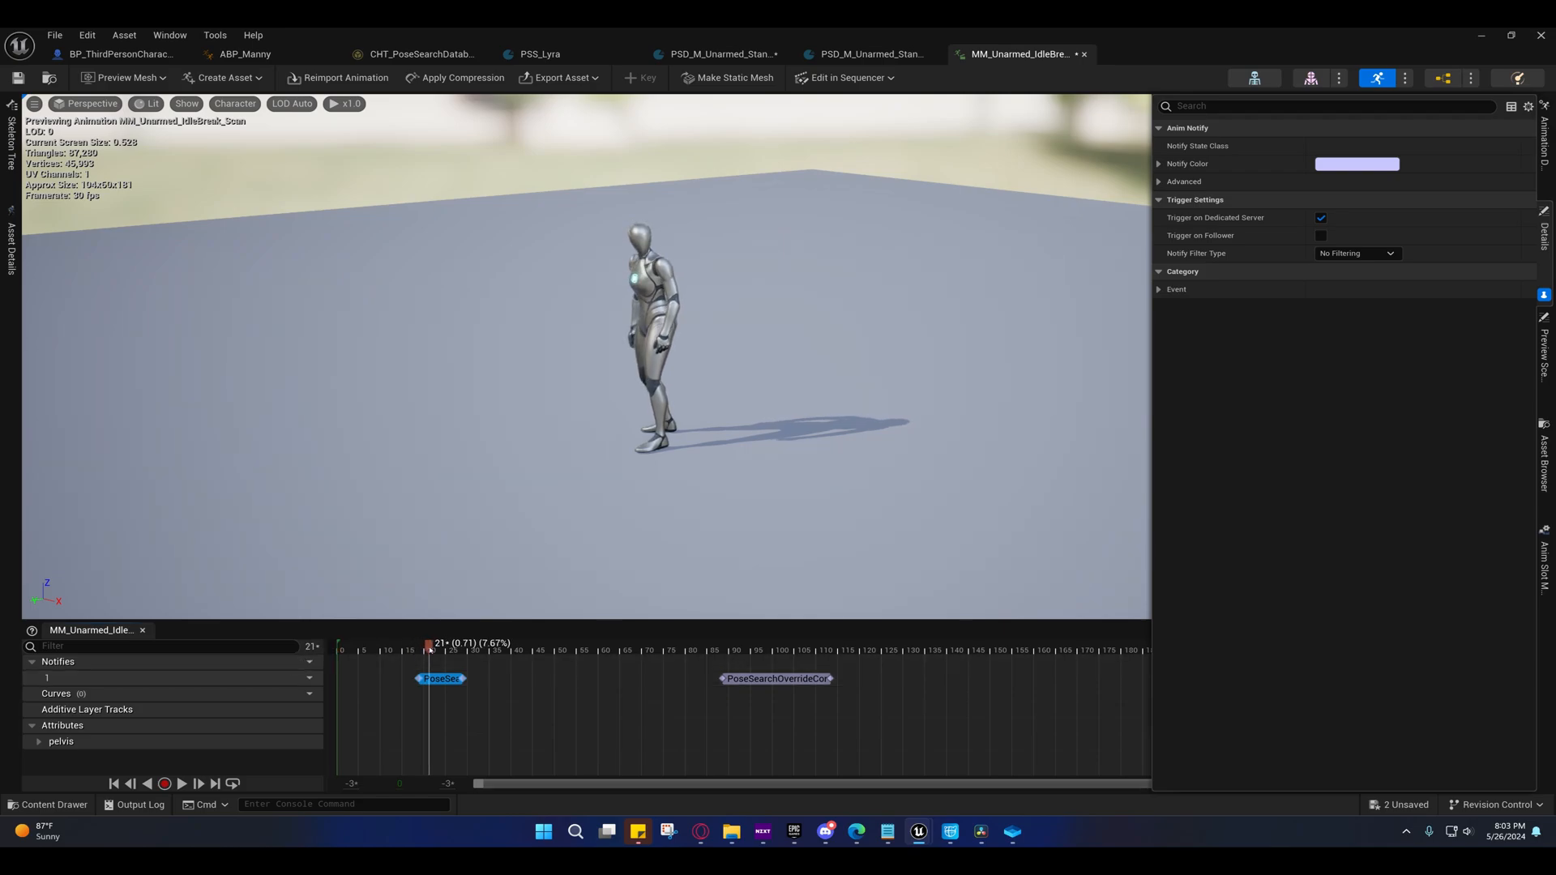
pyautogui.click(447, 651)
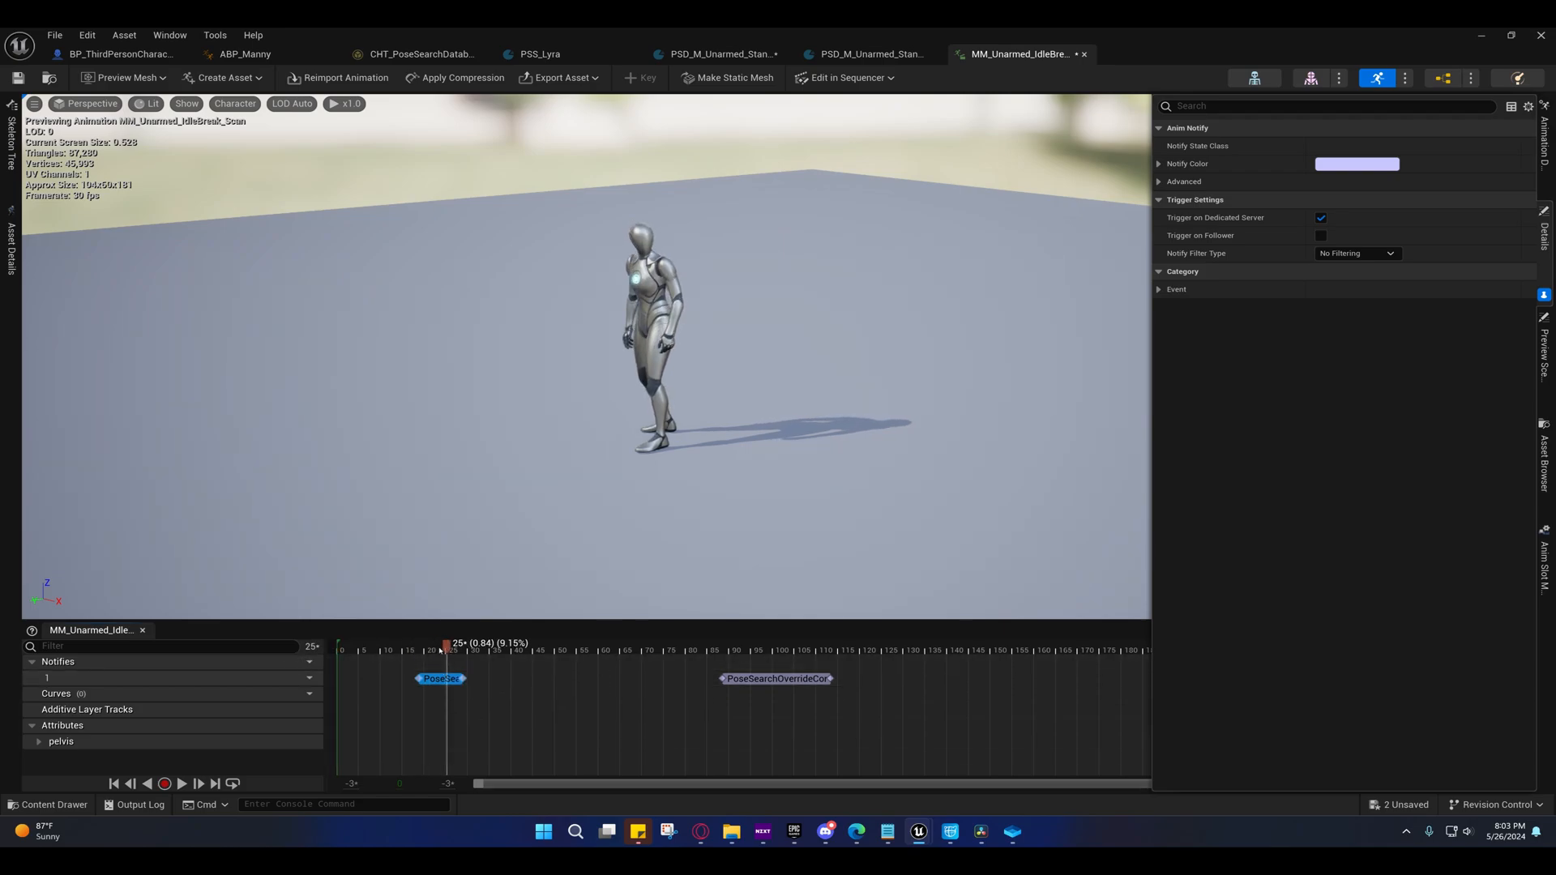
# - Scrub the preview across the Block Transition notify's range, up to about frame 28, and delete that notify
pyautogui.click(445, 649)
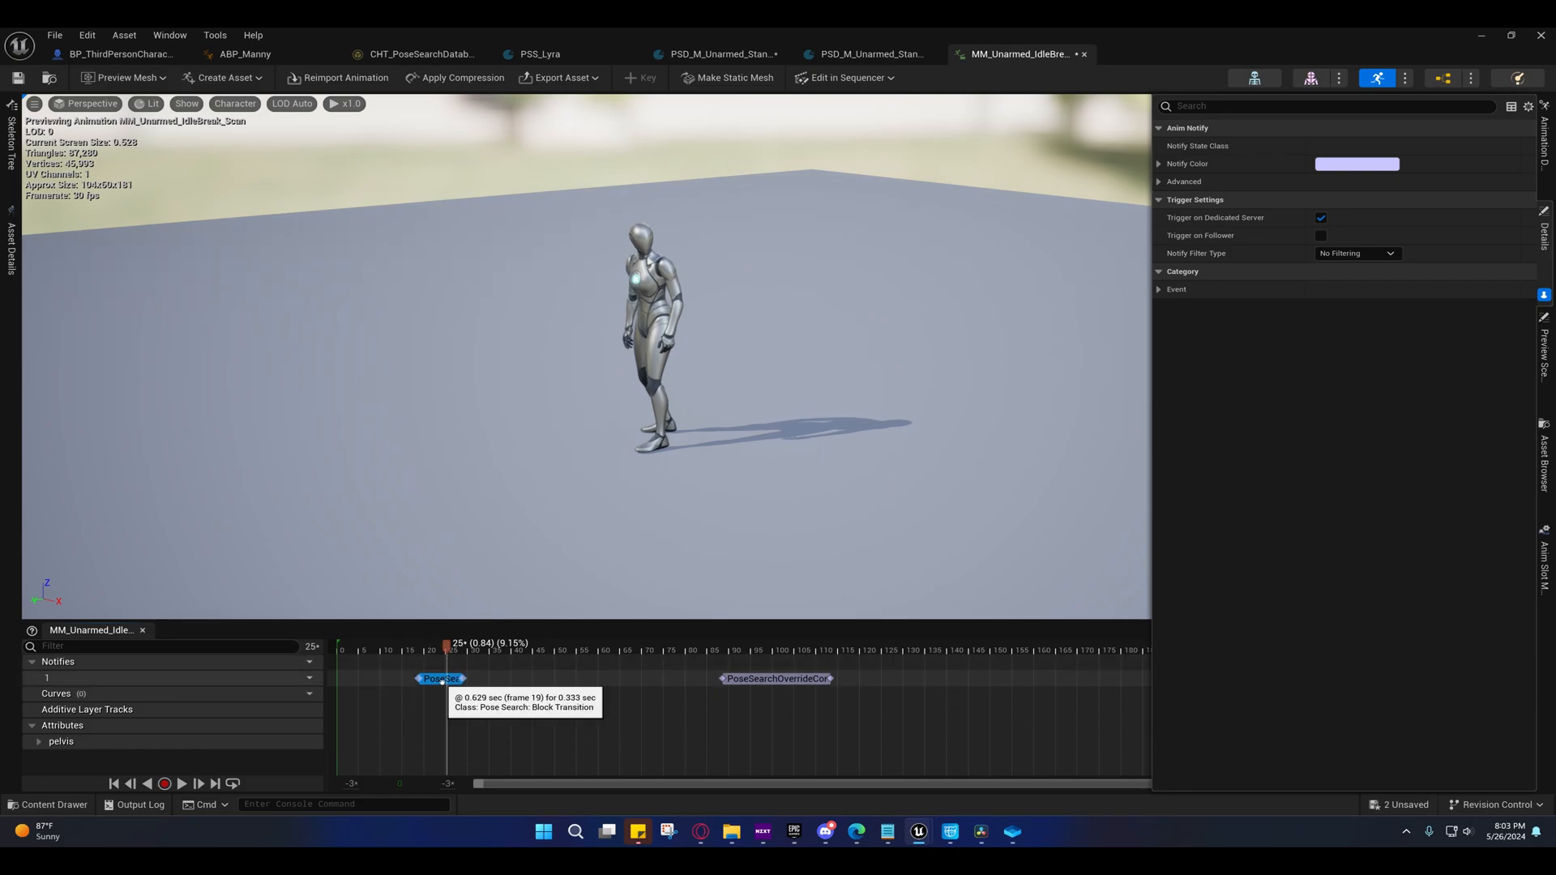
pyautogui.click(449, 652)
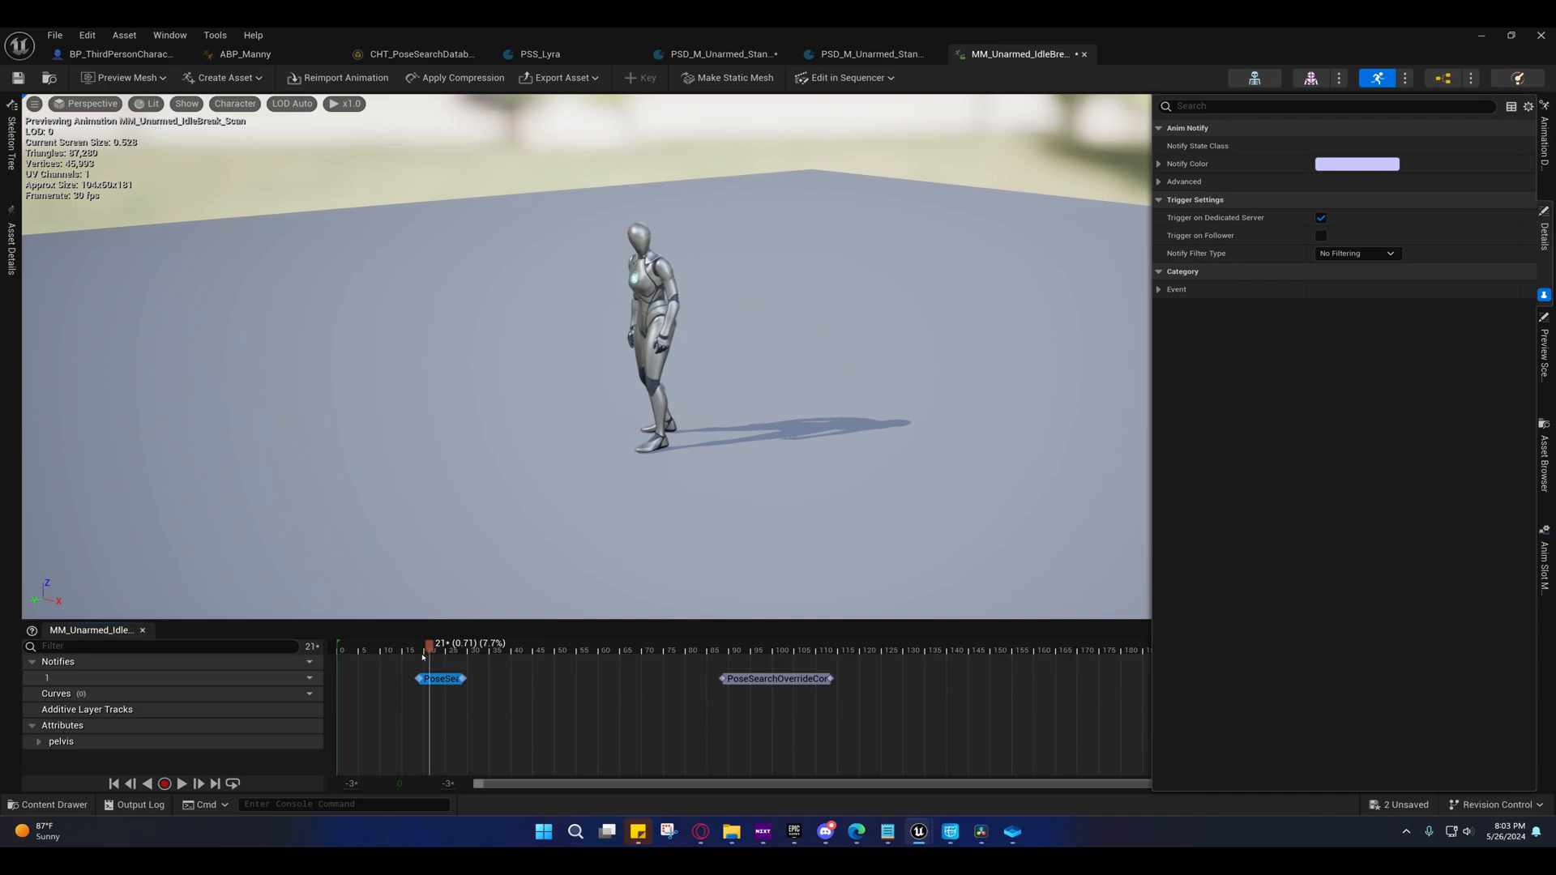
pyautogui.moveTo(450, 651)
pyautogui.mouseDown()
pyautogui.moveTo(402, 657)
pyautogui.moveTo(466, 652)
pyautogui.moveTo(418, 650)
pyautogui.moveTo(462, 646)
pyautogui.moveTo(435, 646)
pyautogui.mouseUp()
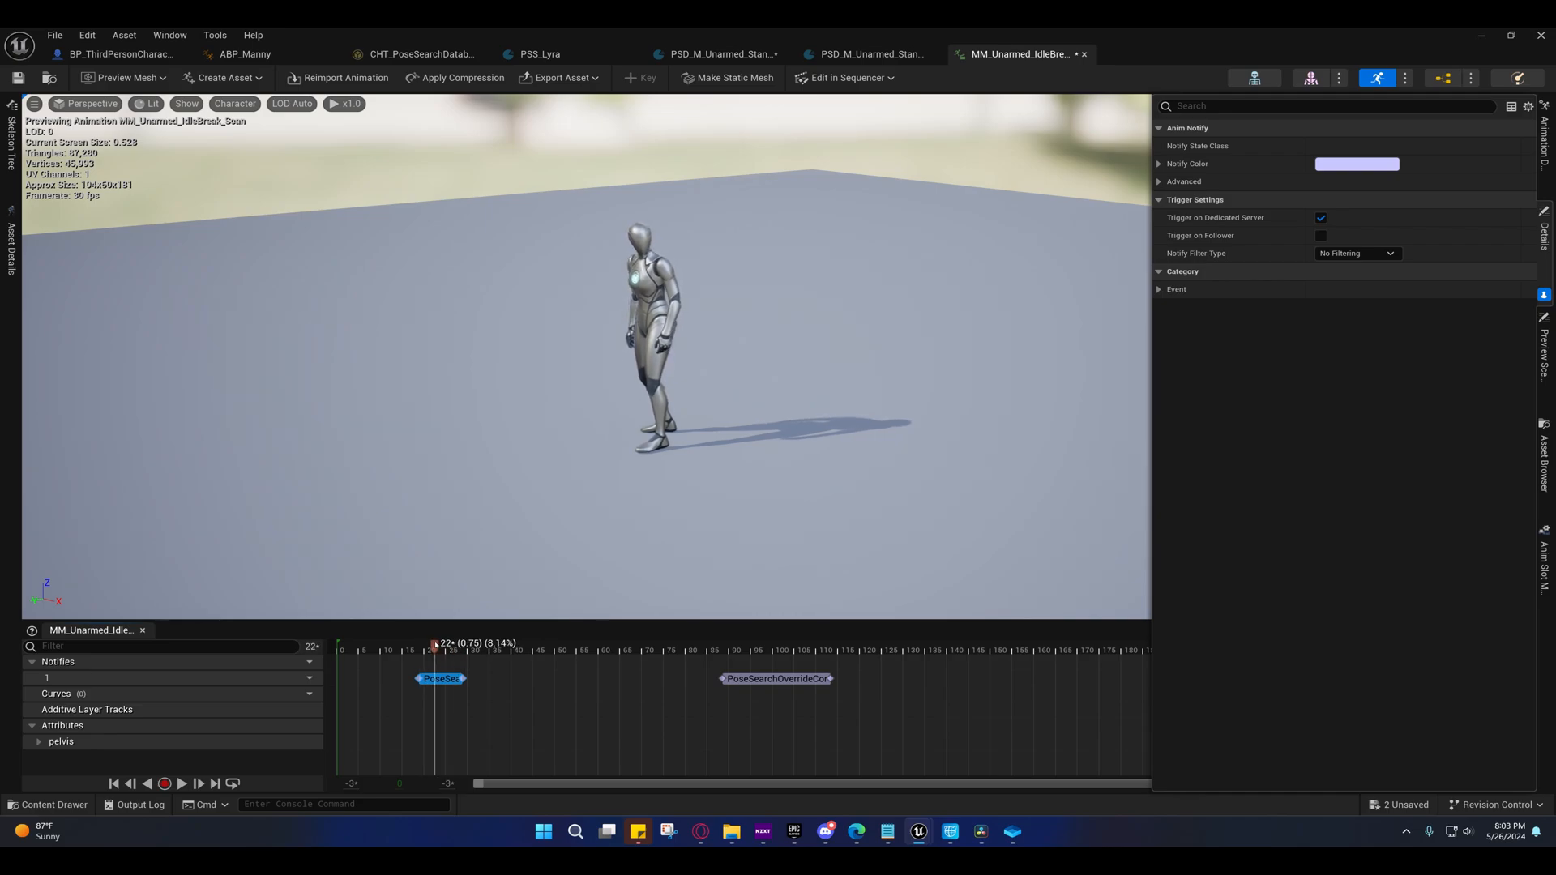
pyautogui.moveTo(420, 679)
pyautogui.click(414, 650)
pyautogui.click(435, 649)
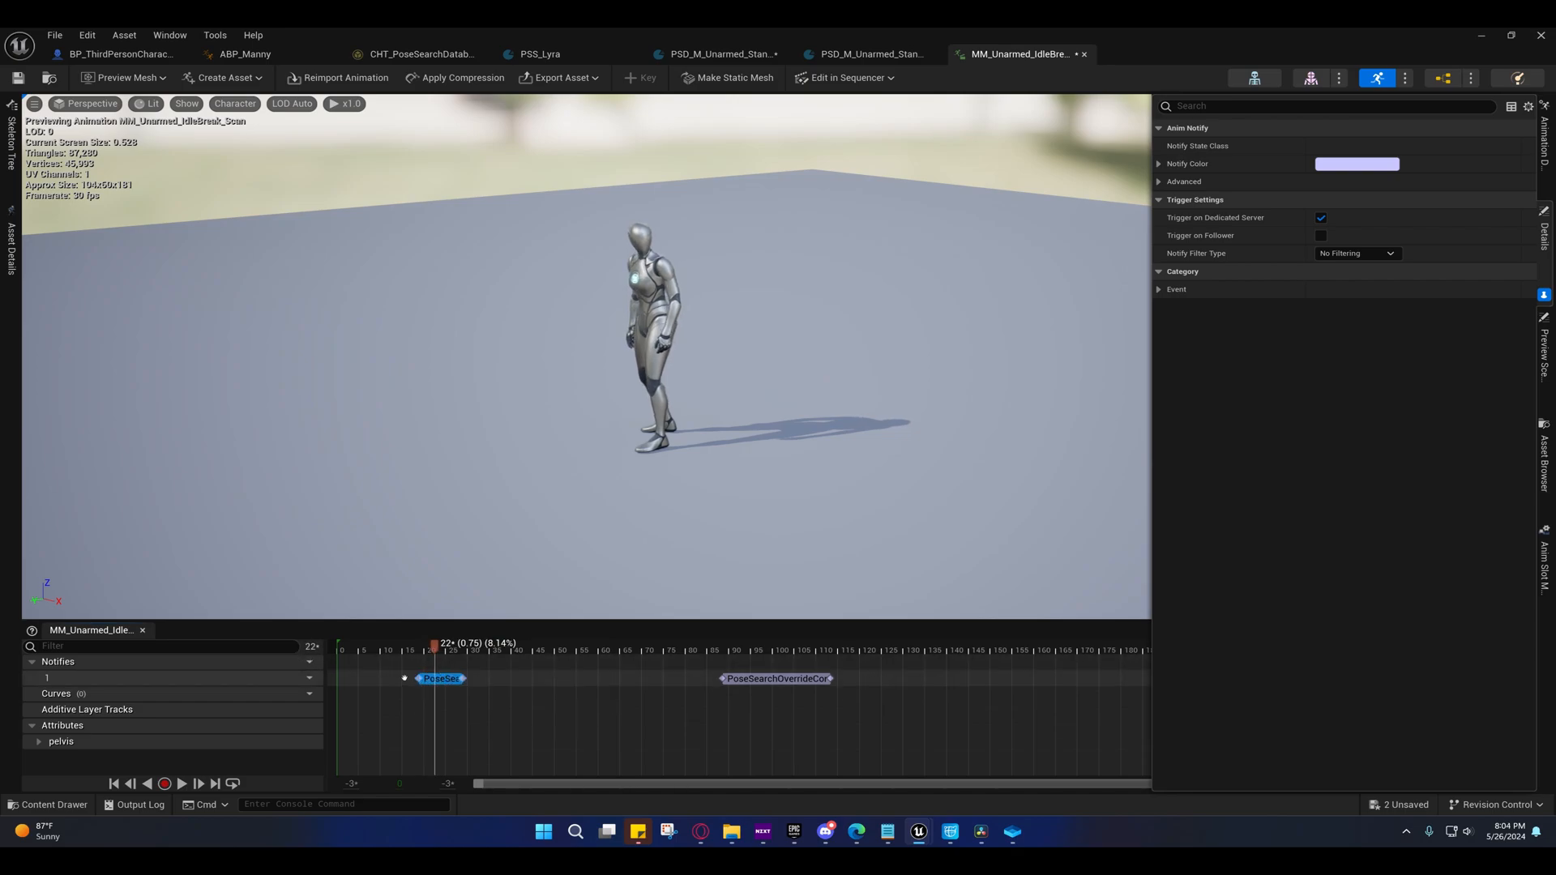
pyautogui.click(412, 650)
pyautogui.moveTo(413, 649); pyautogui.dragTo(461, 650)
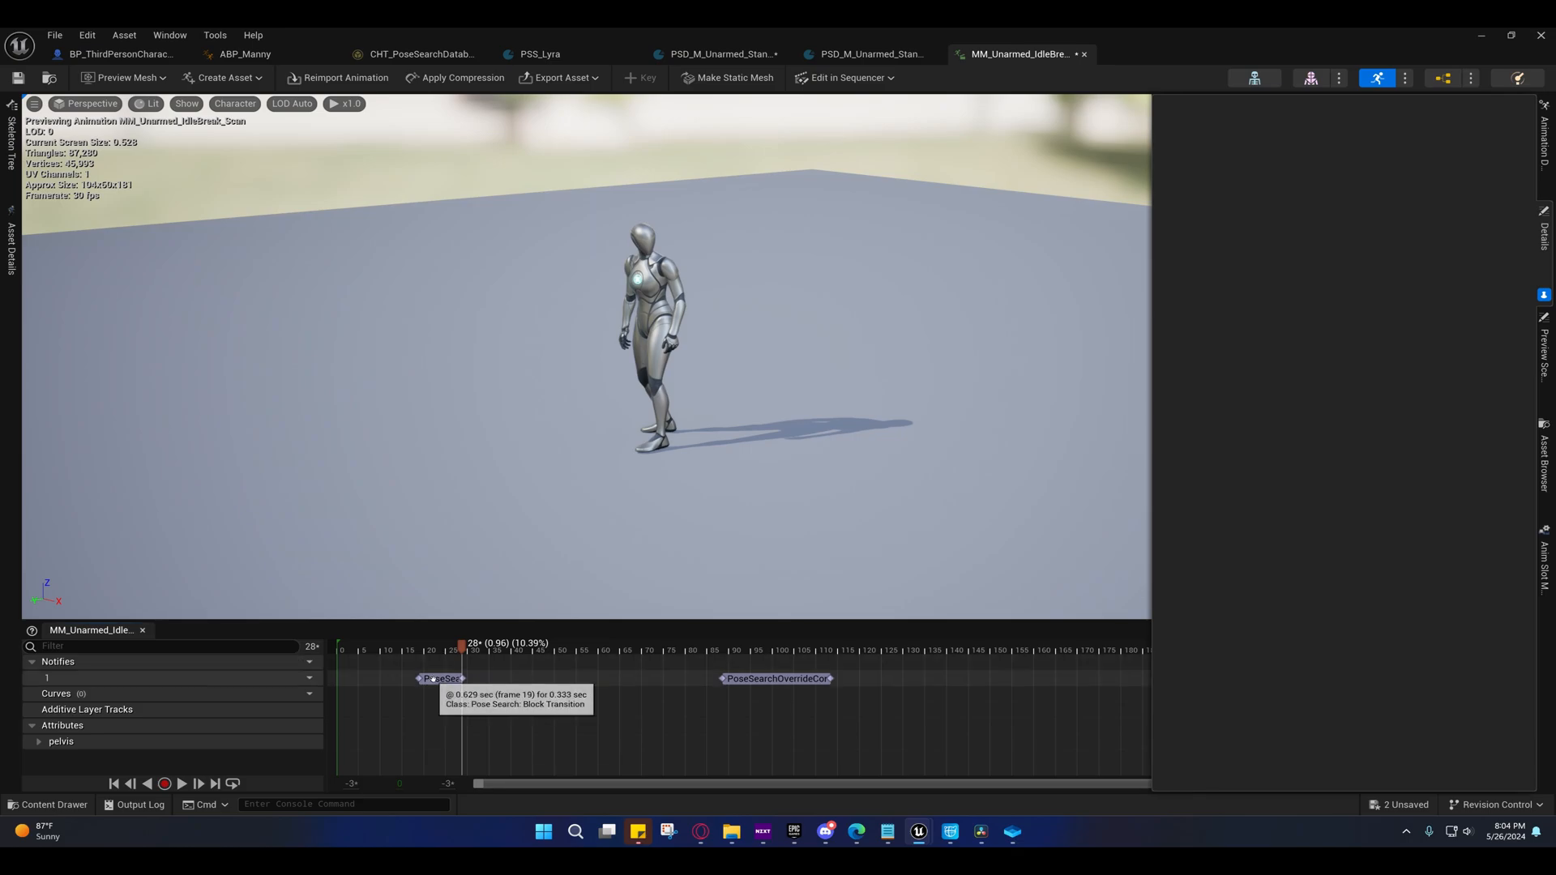
pyautogui.click(439, 678)
pyautogui.press('Delete')
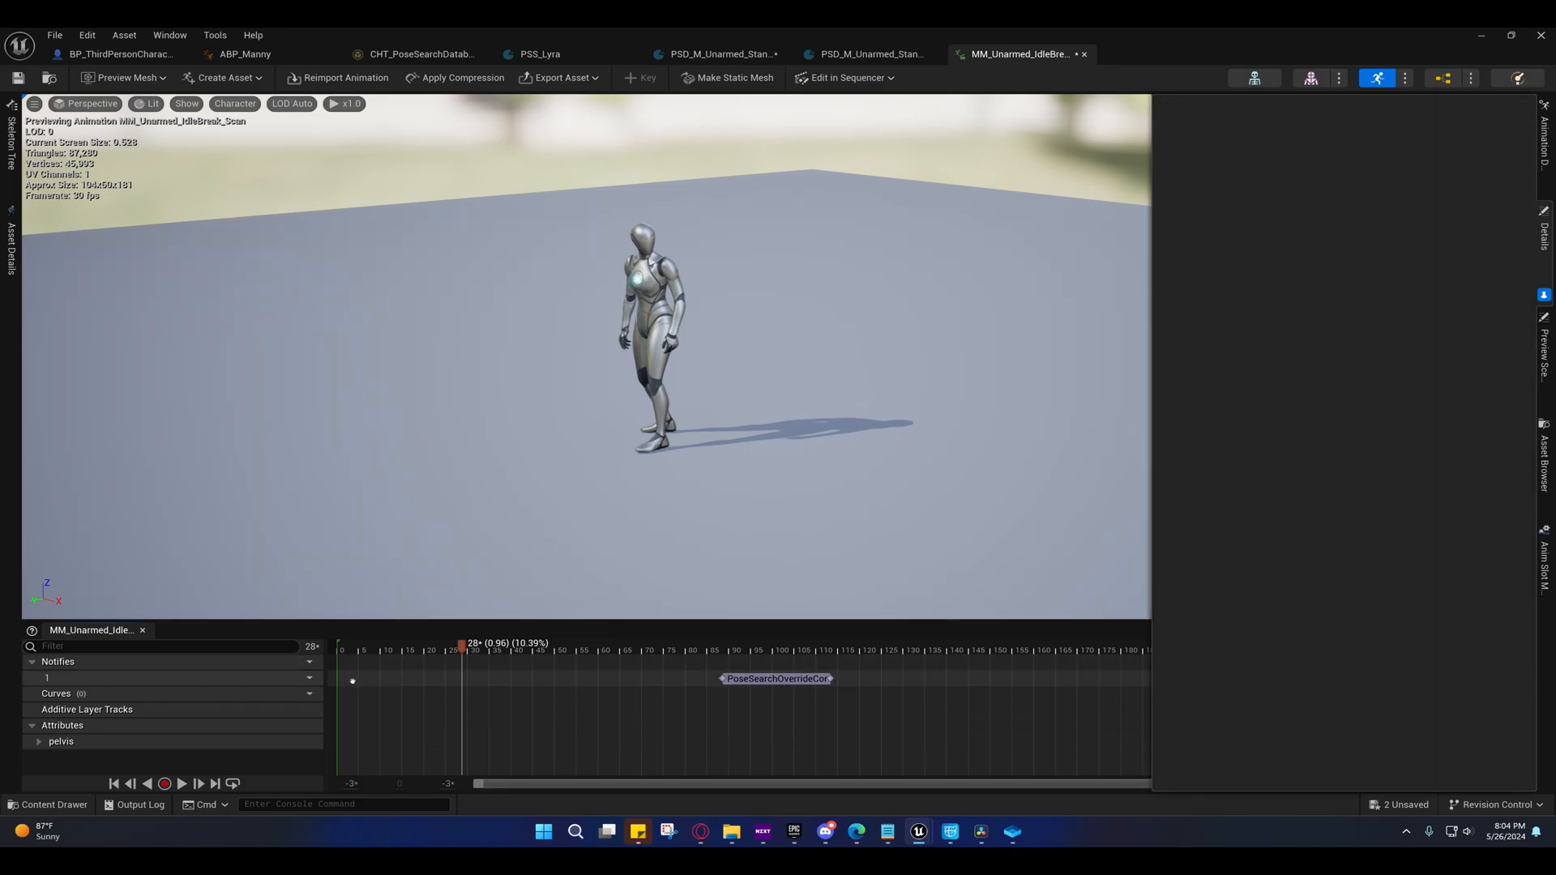
# - Add a Pose Search: Motion Matched Branch In notify state at frame 0 lasting about 0.85 sec
pyautogui.rightClick(353, 681)
pyautogui.moveTo(422, 723)
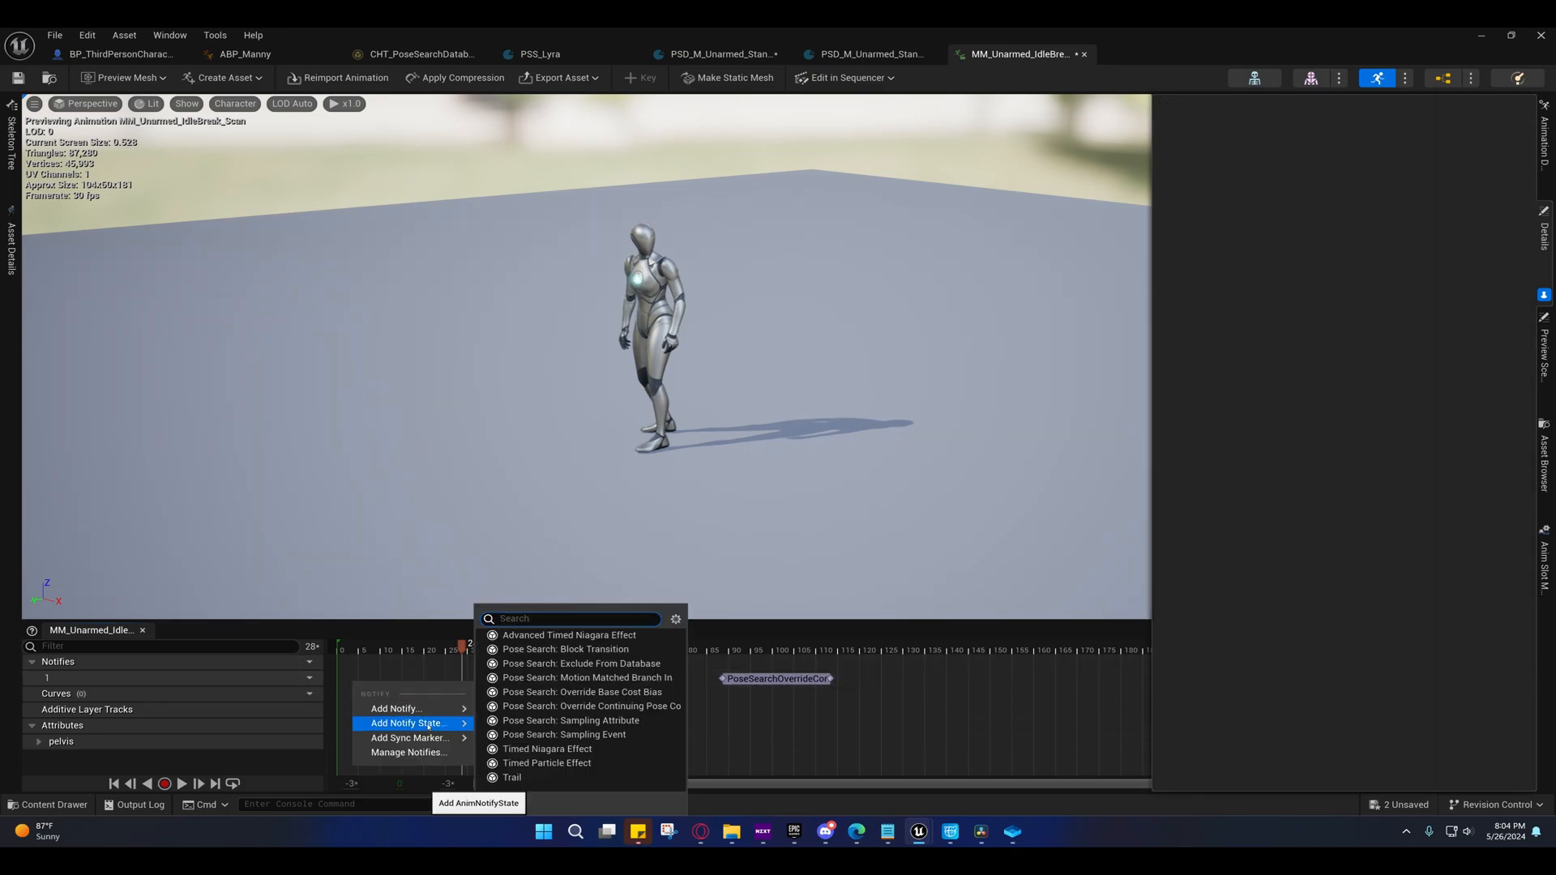
pyautogui.click(617, 678)
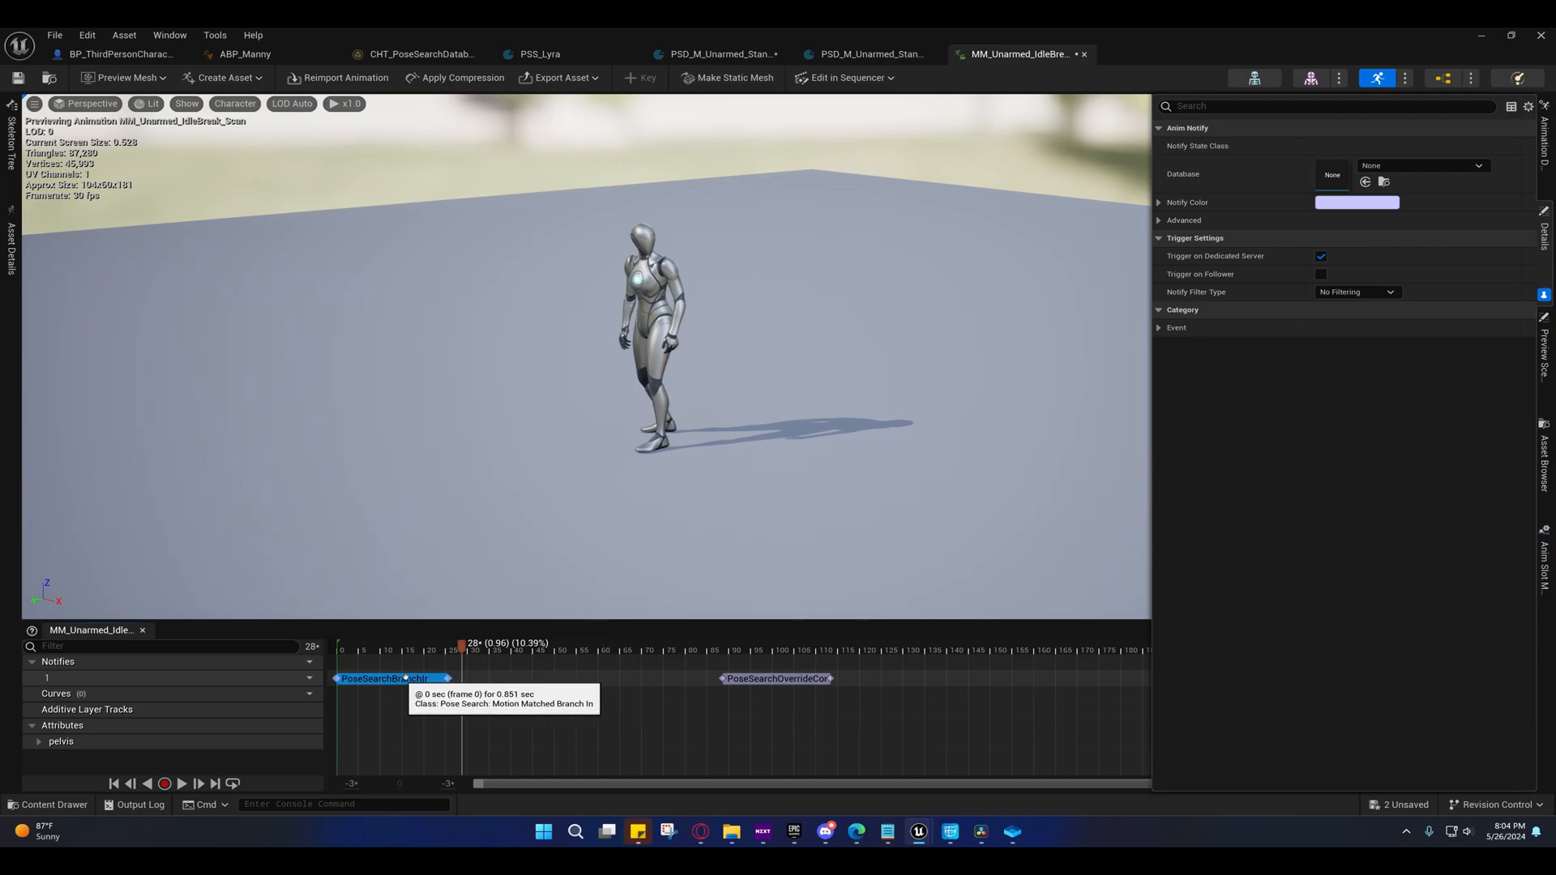
# - Check the unarmed stance pose search database, and preview the scan animation at about frames 17 and 10 within the Branch In notify
pyautogui.click(708, 52)
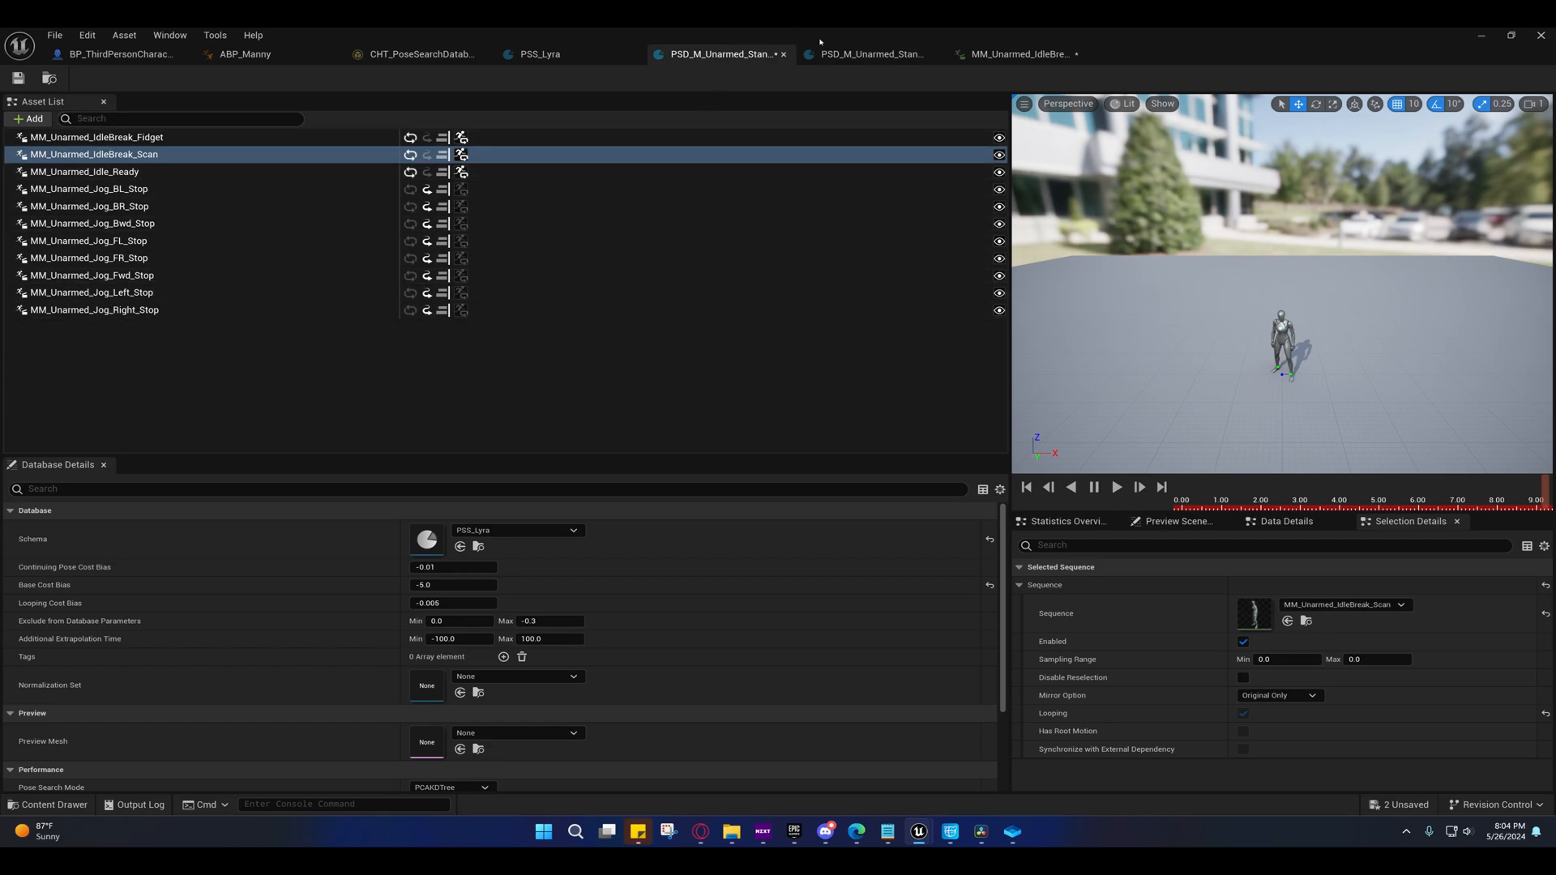
pyautogui.click(1003, 52)
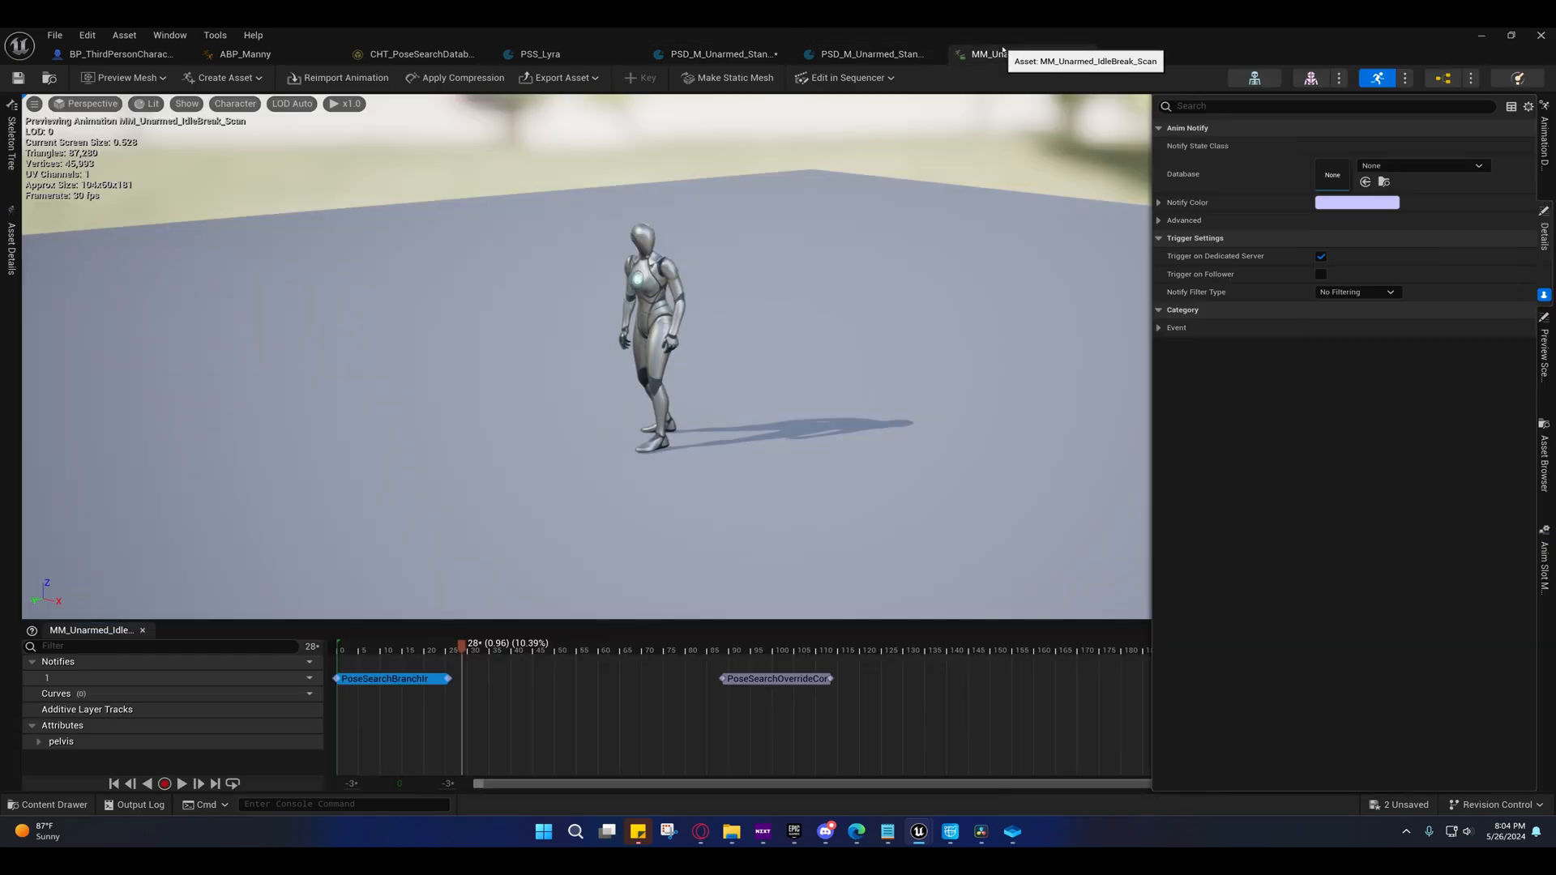
pyautogui.click(411, 679)
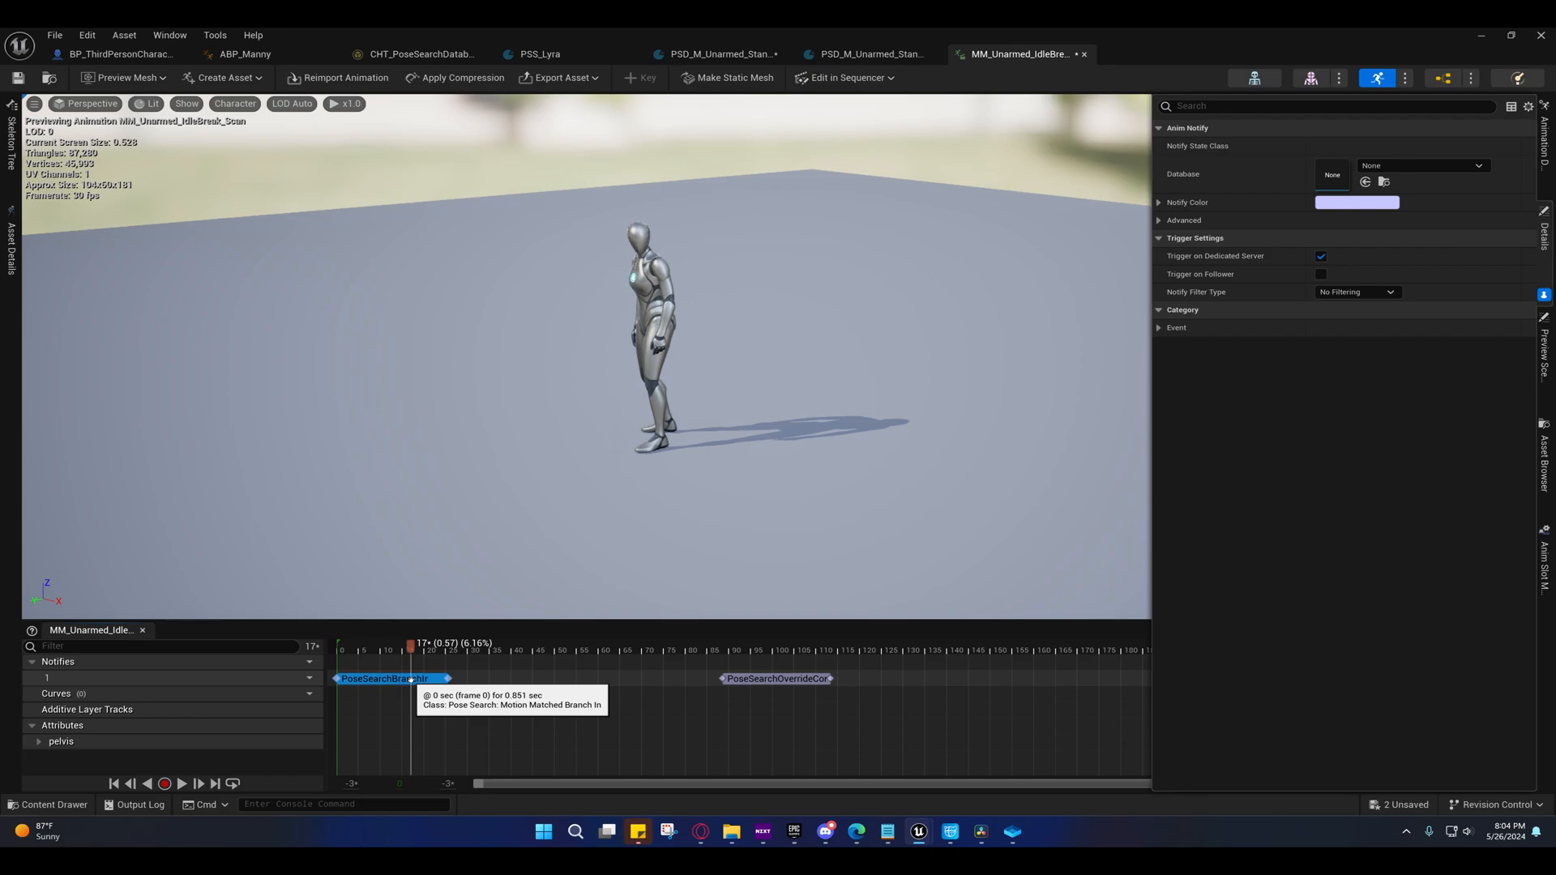
pyautogui.click(383, 679)
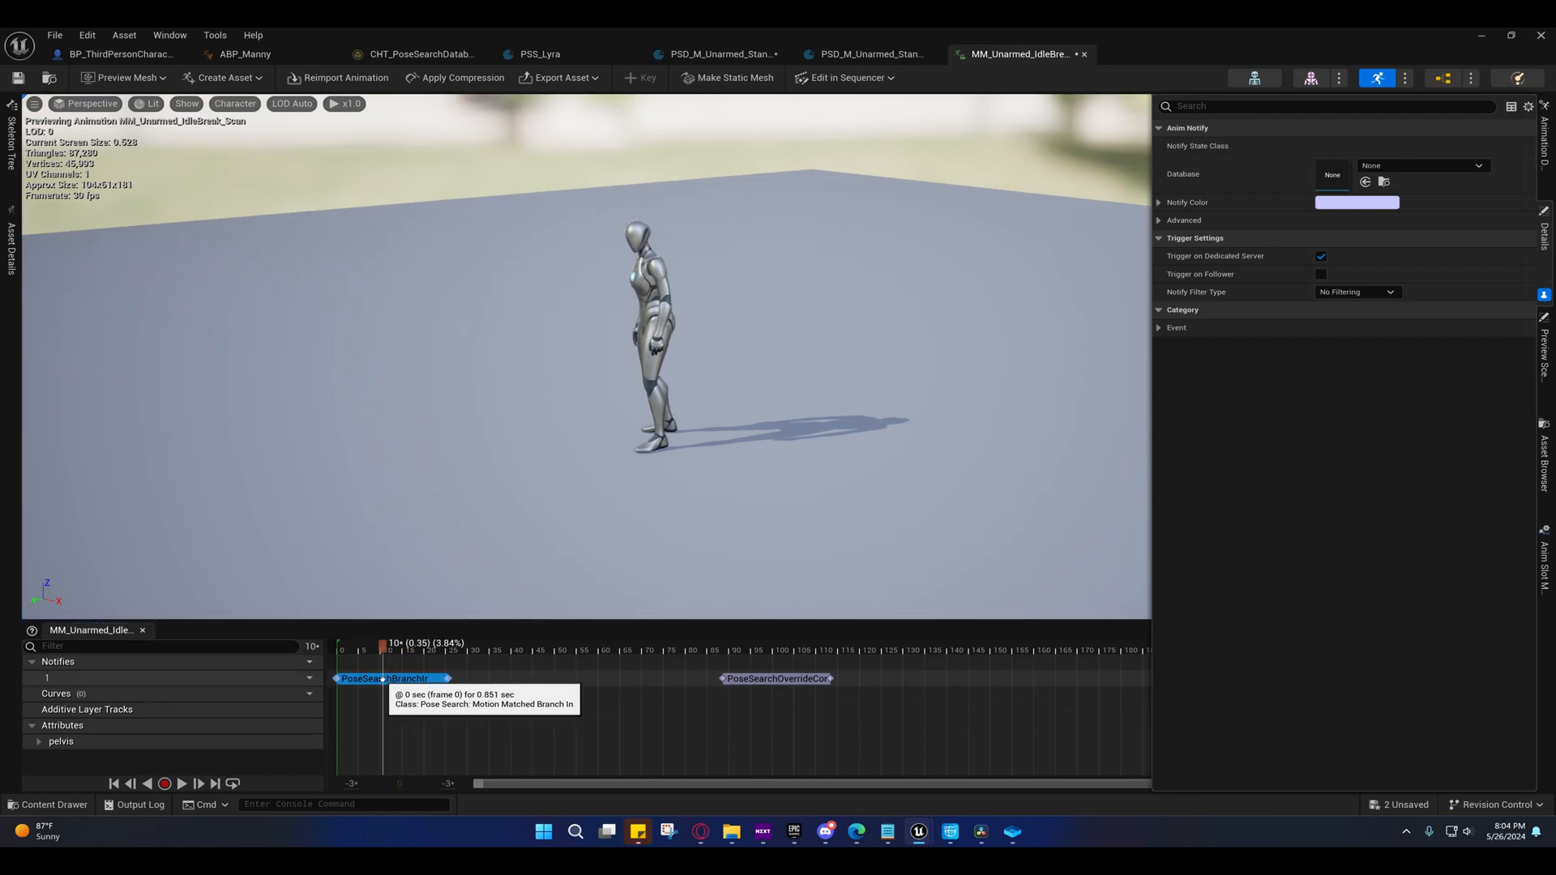
# - Replace the Branch In notify with a Pose Search: Sampling Attribute notify state at frame 5 for about 0.57 sec, with pelvis as its bone
pyautogui.press('Delete')
pyautogui.rightClick(362, 688)
pyautogui.moveTo(435, 725)
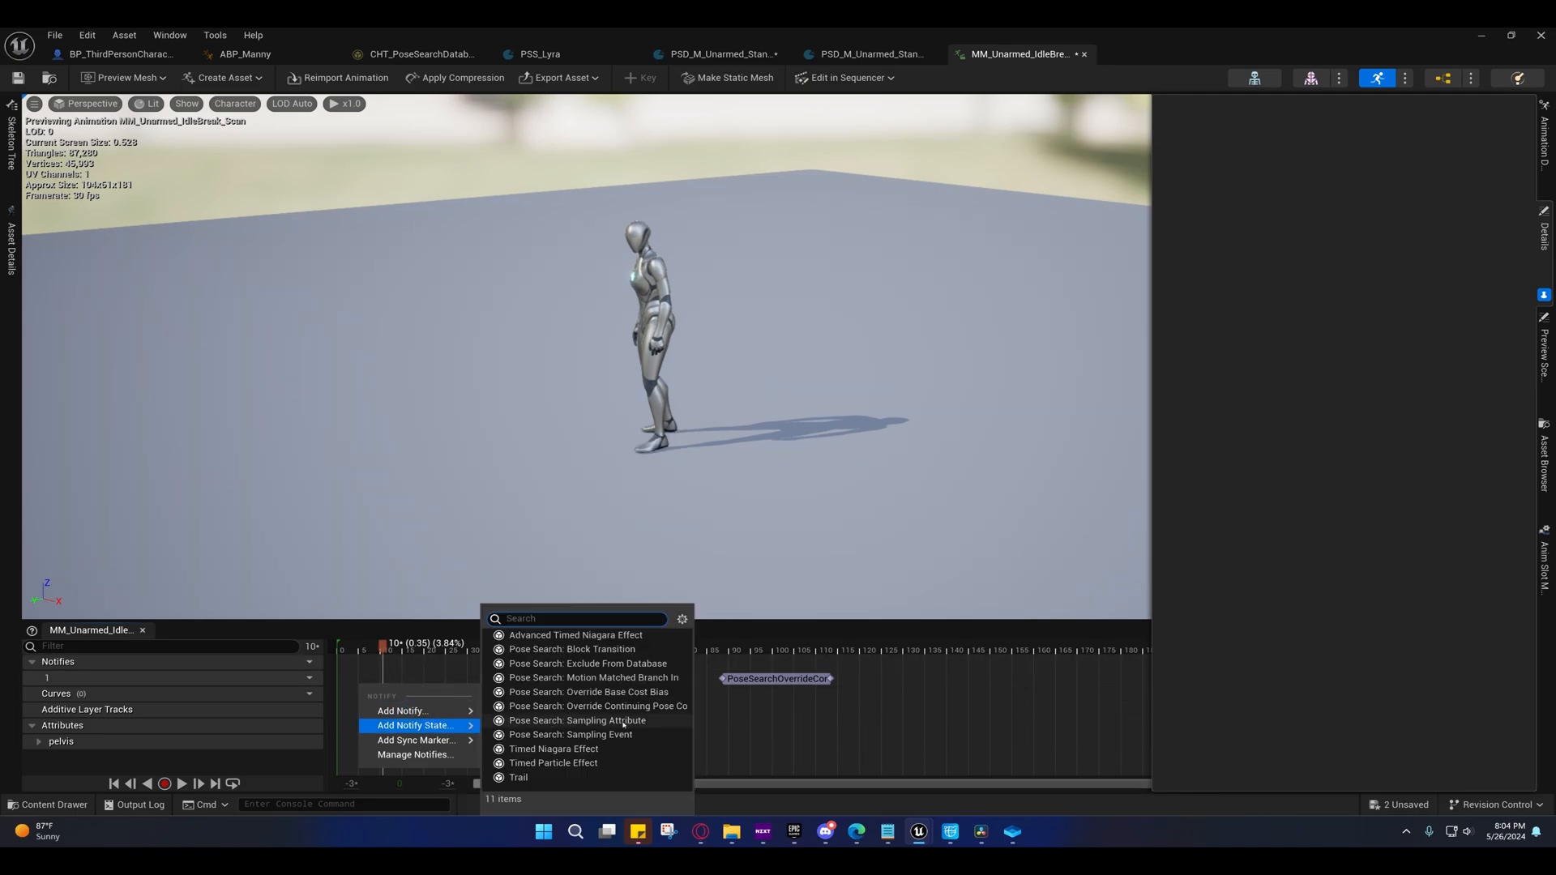
pyautogui.click(559, 721)
pyautogui.moveTo(362, 678); pyautogui.dragTo(438, 679)
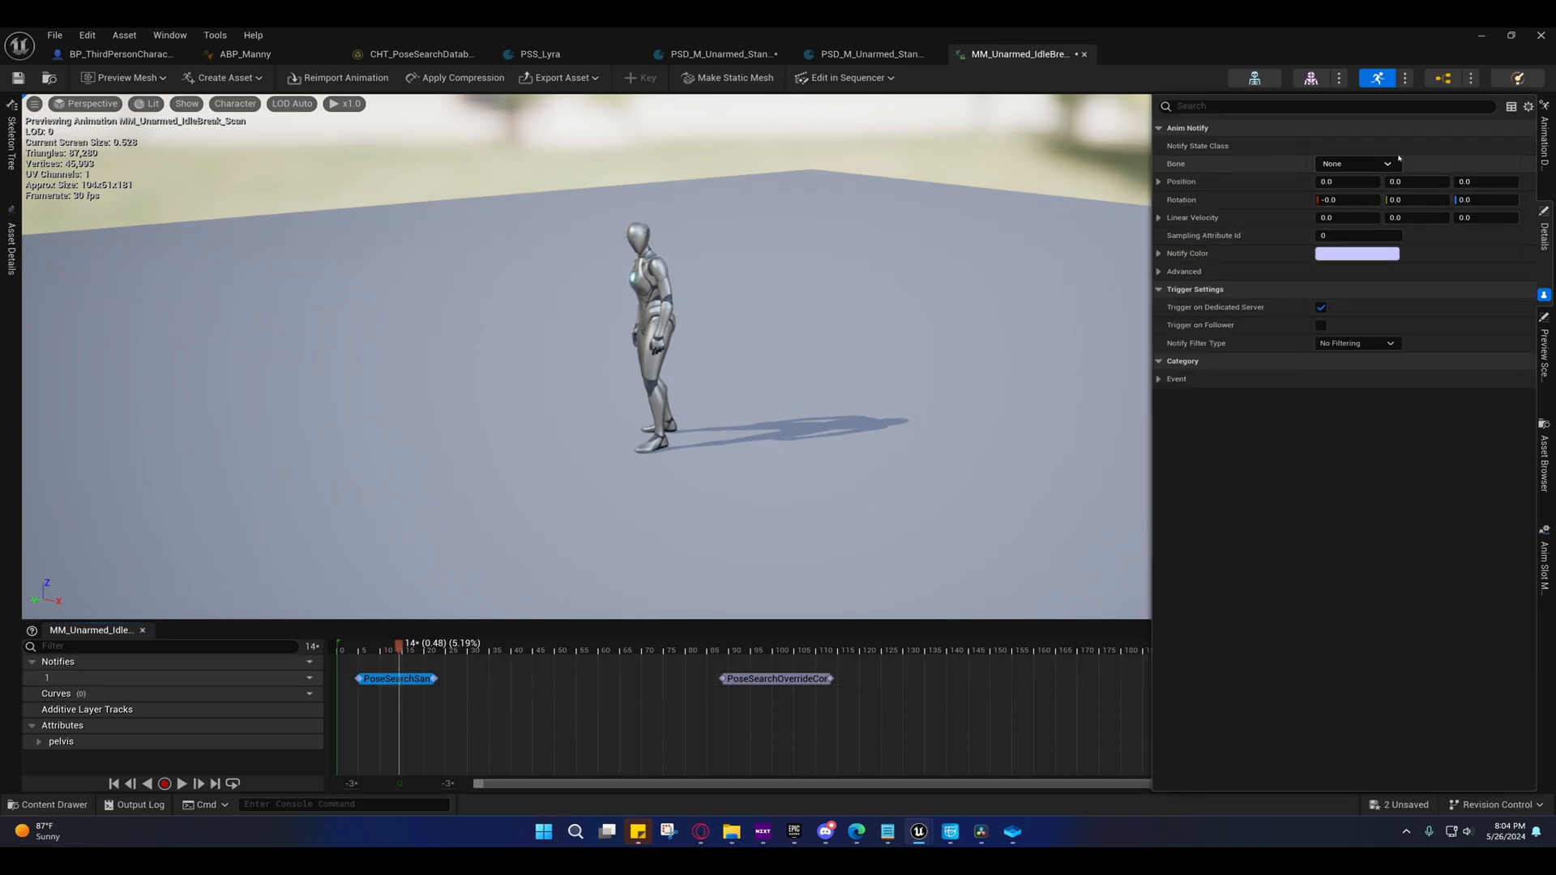
pyautogui.click(1358, 164)
pyautogui.click(1350, 219)
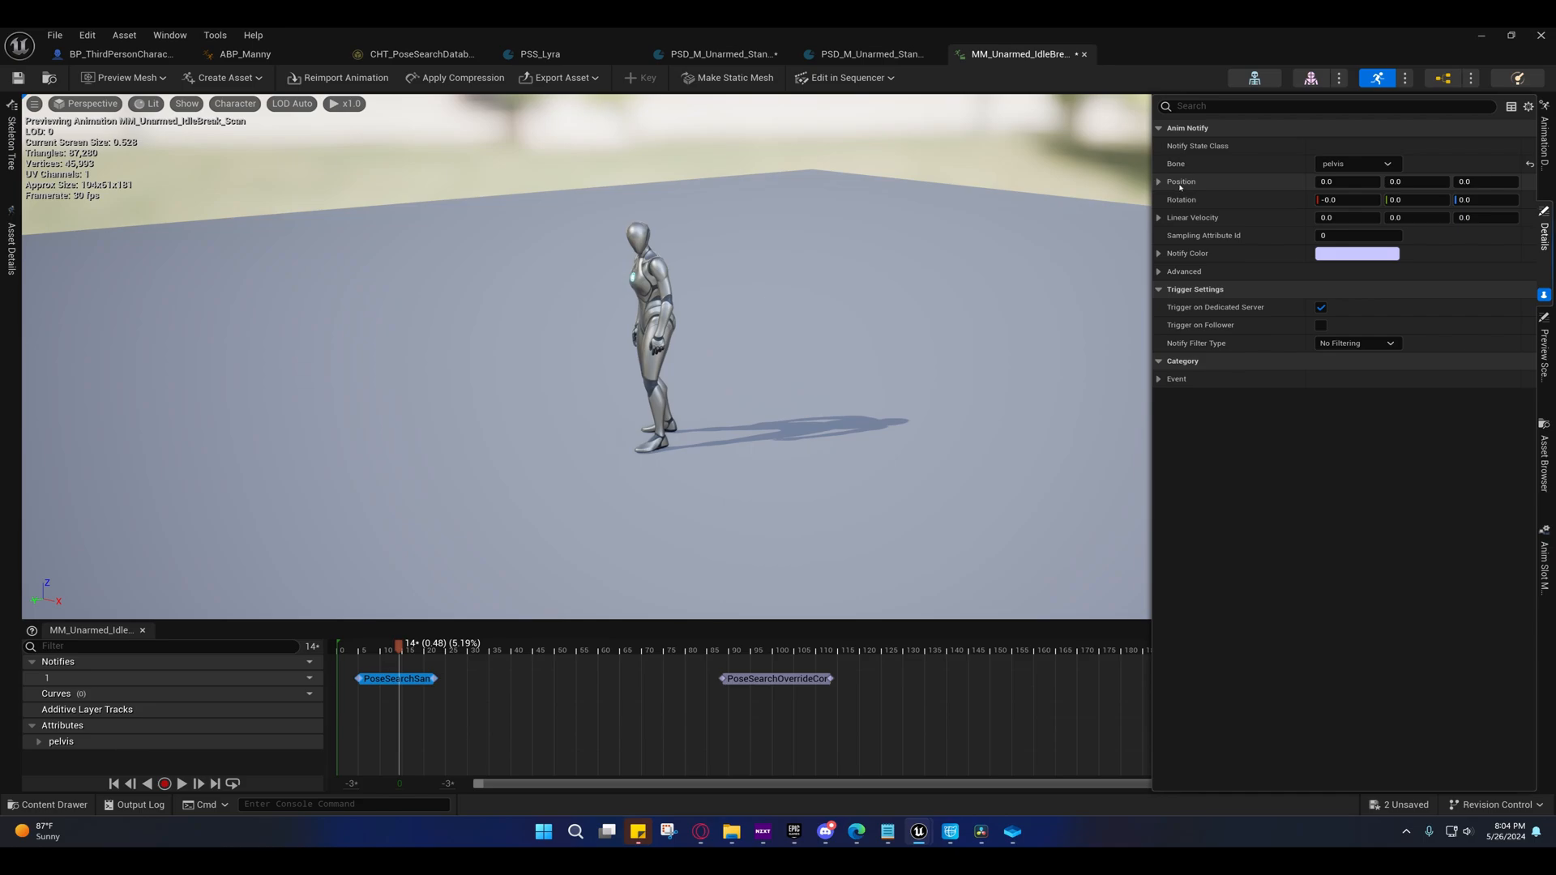
# - Examine the flag options of the foot_l sampled bone in the PSS_Lyra schema, and return to the scan animation
pyautogui.click(540, 55)
pyautogui.click(667, 479)
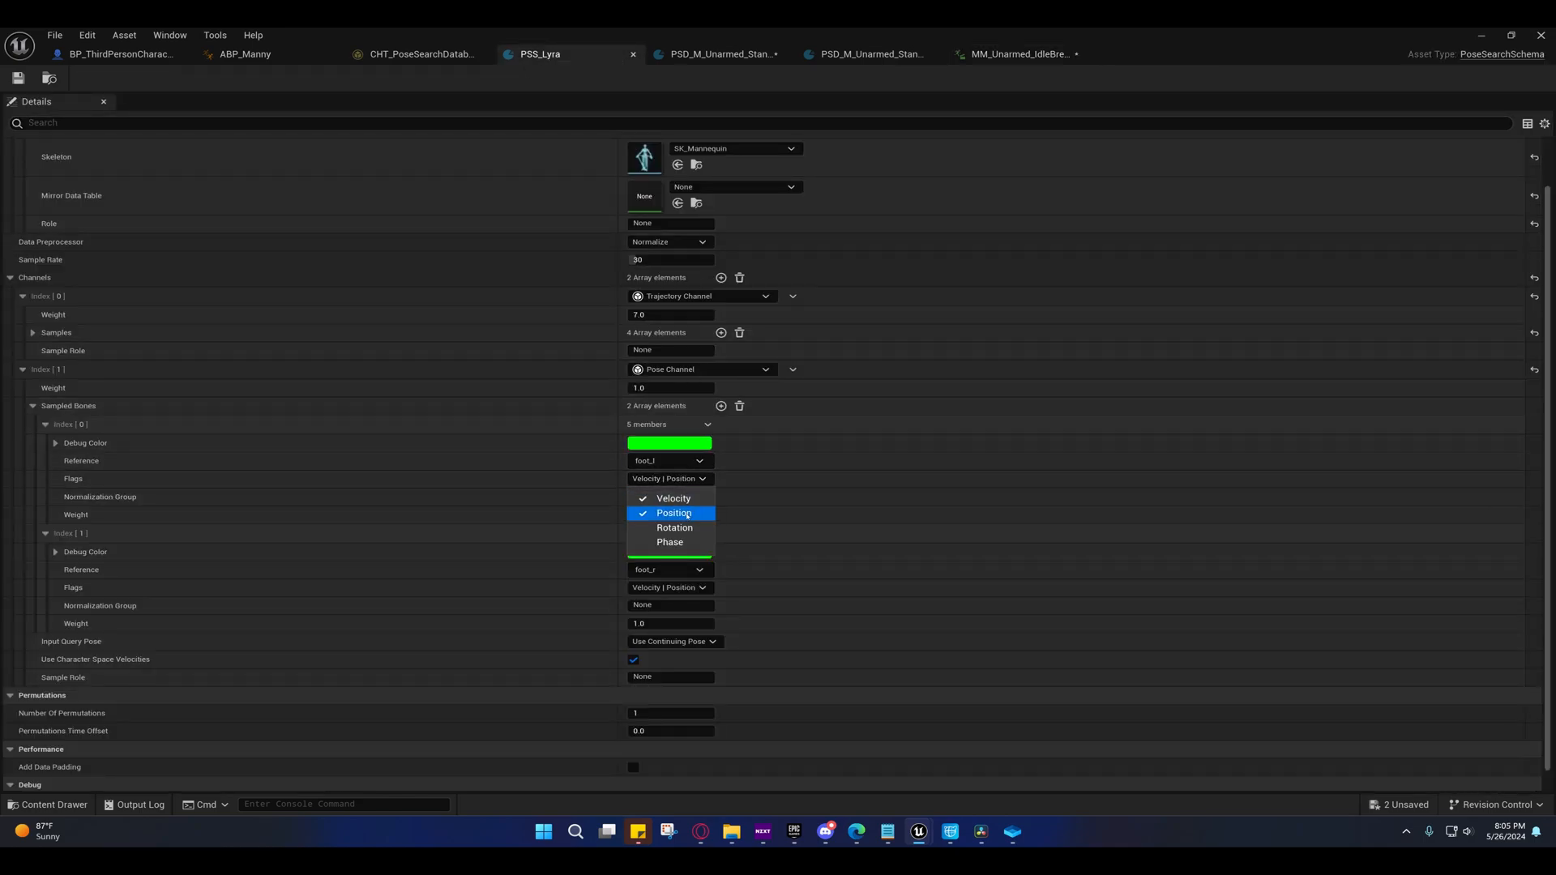
pyautogui.click(1020, 54)
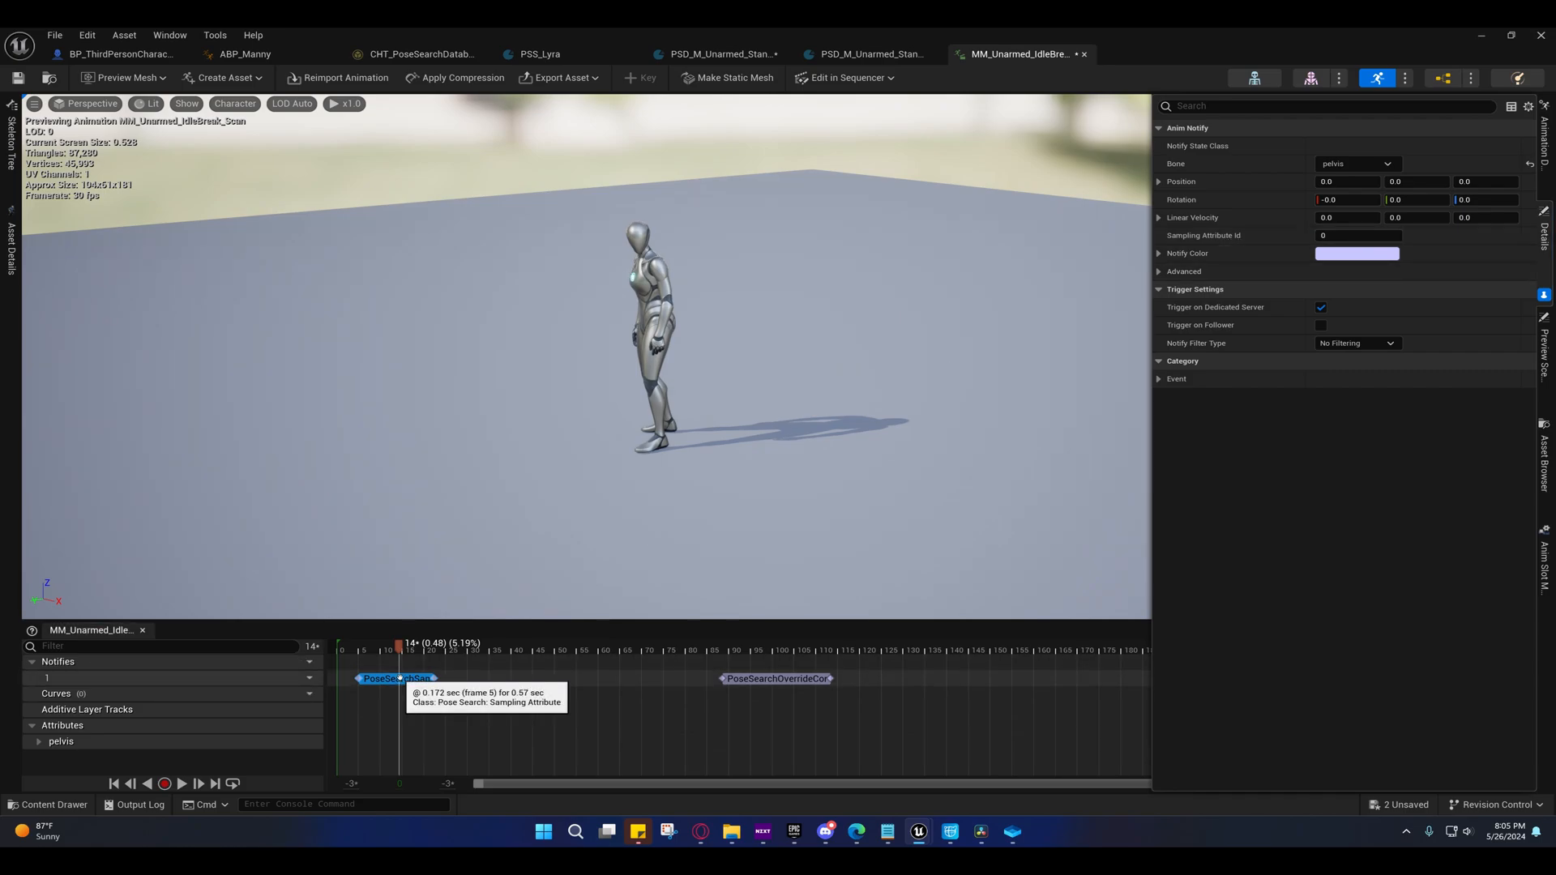
# - Delete the Sampling Attribute notify and scrub the preview back to about frame 5
pyautogui.press('Delete')
pyautogui.rightClick(400, 676)
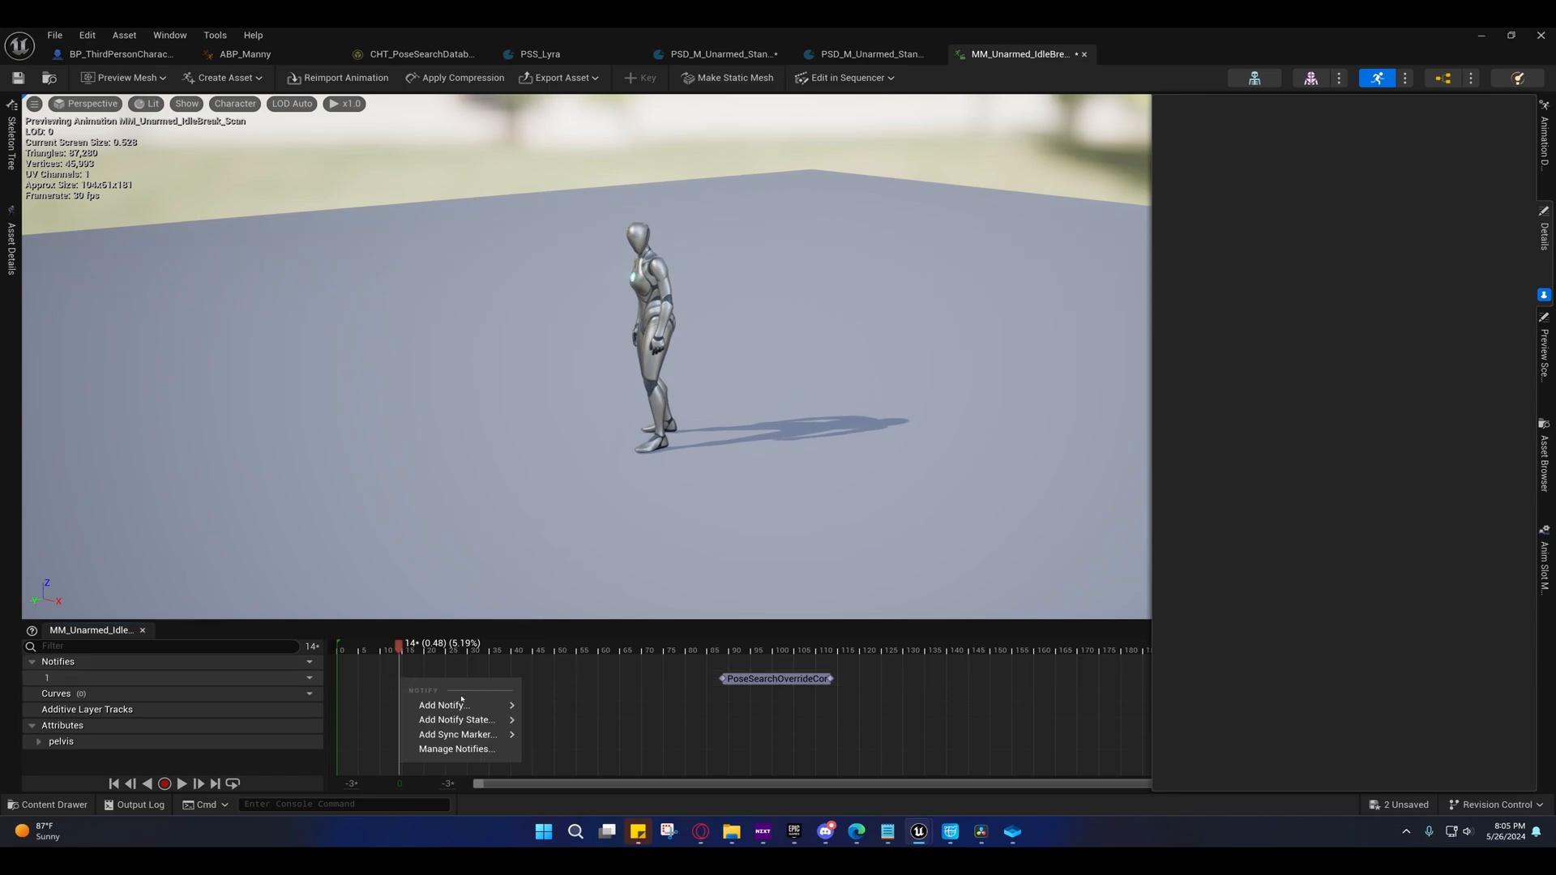
pyautogui.press('Escape')
pyautogui.click(416, 646)
pyautogui.moveTo(415, 646); pyautogui.dragTo(361, 646)
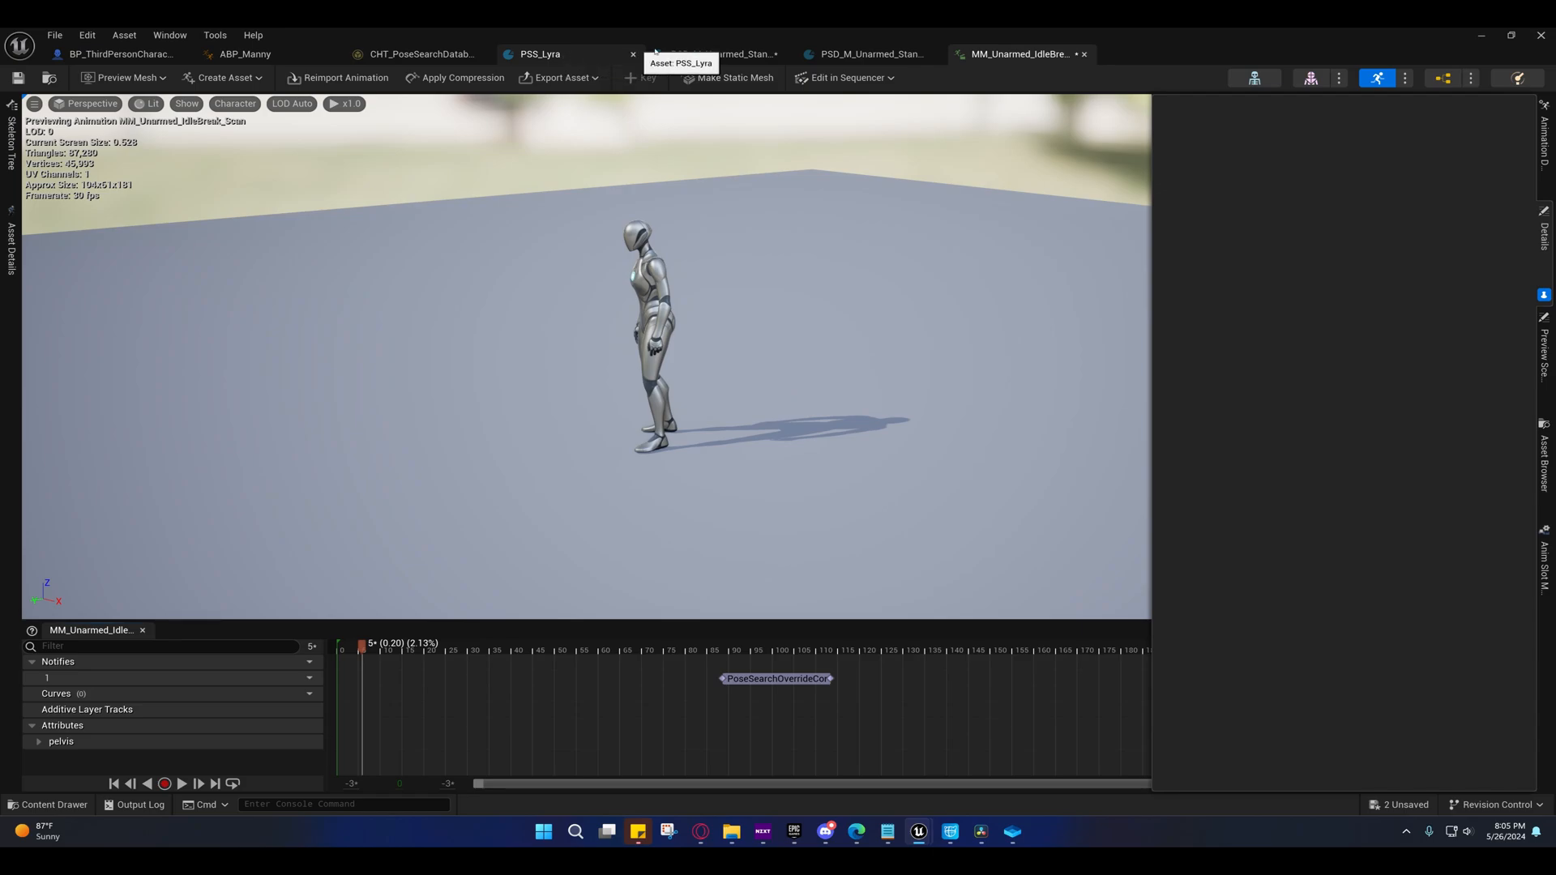
# - Review the PSS_Lyra schema and the database's selection settings for MM_Unarmed_IdleBreak_Scan, including its sampling range
pyautogui.click(561, 56)
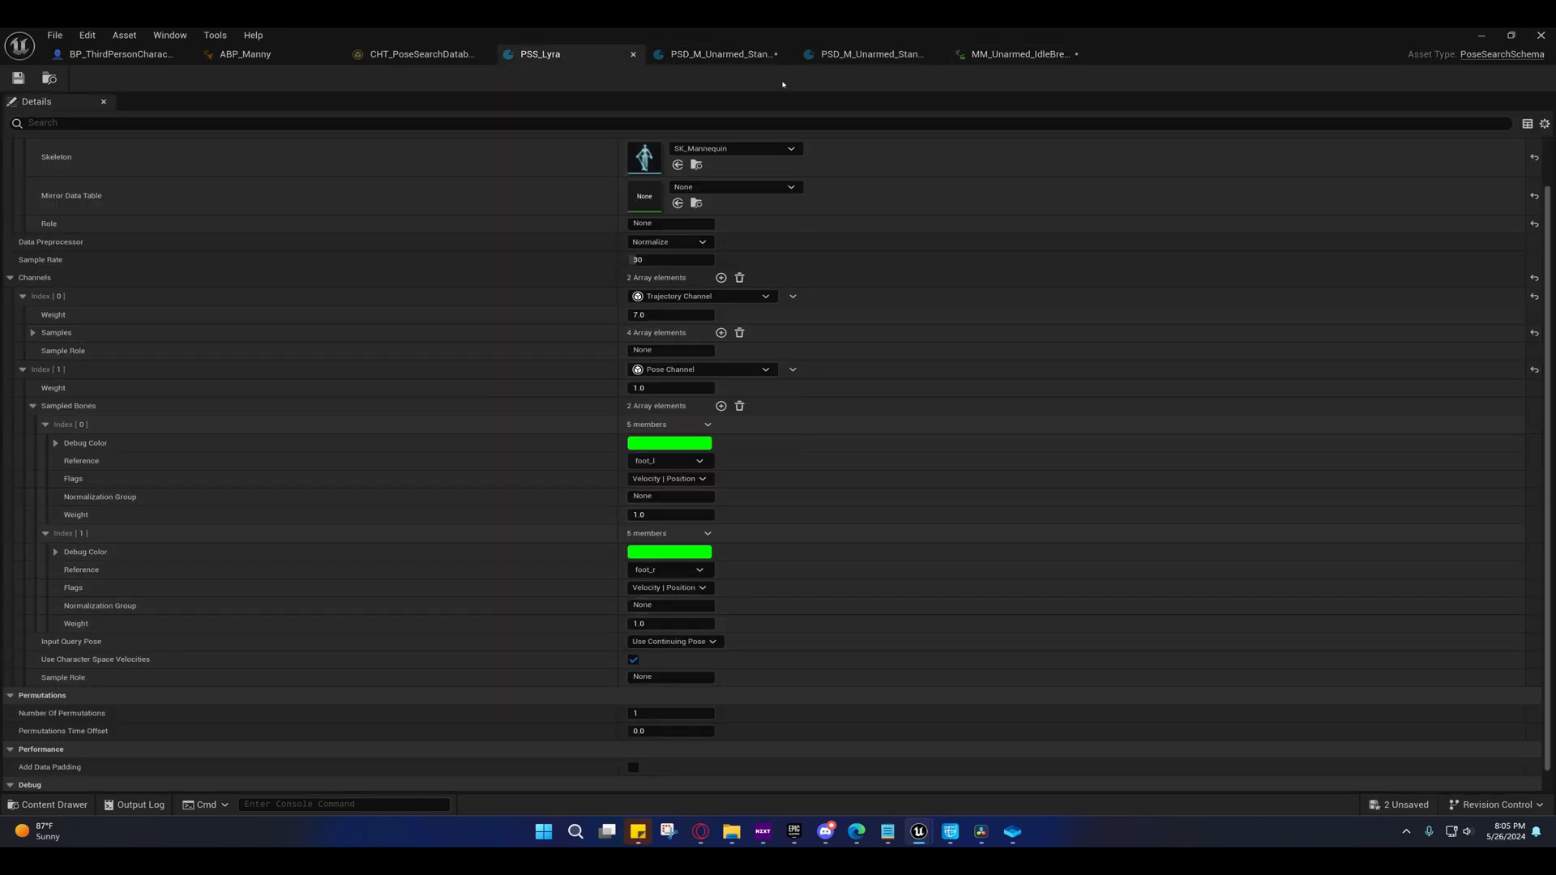
pyautogui.click(718, 54)
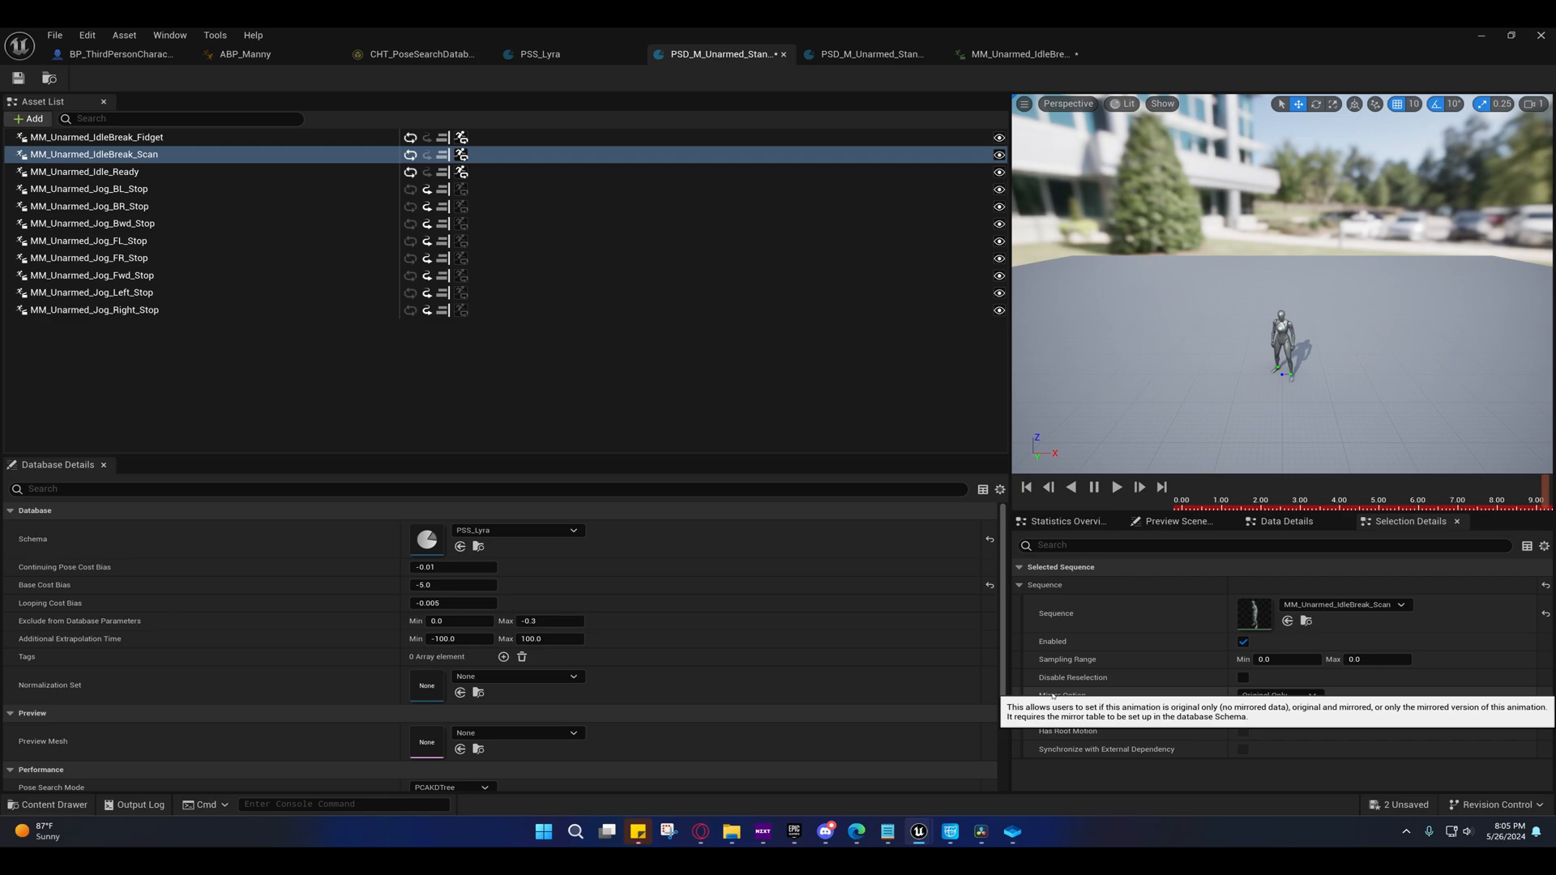
pyautogui.scroll(-3, 713, 618)
pyautogui.scroll(3, 713, 618)
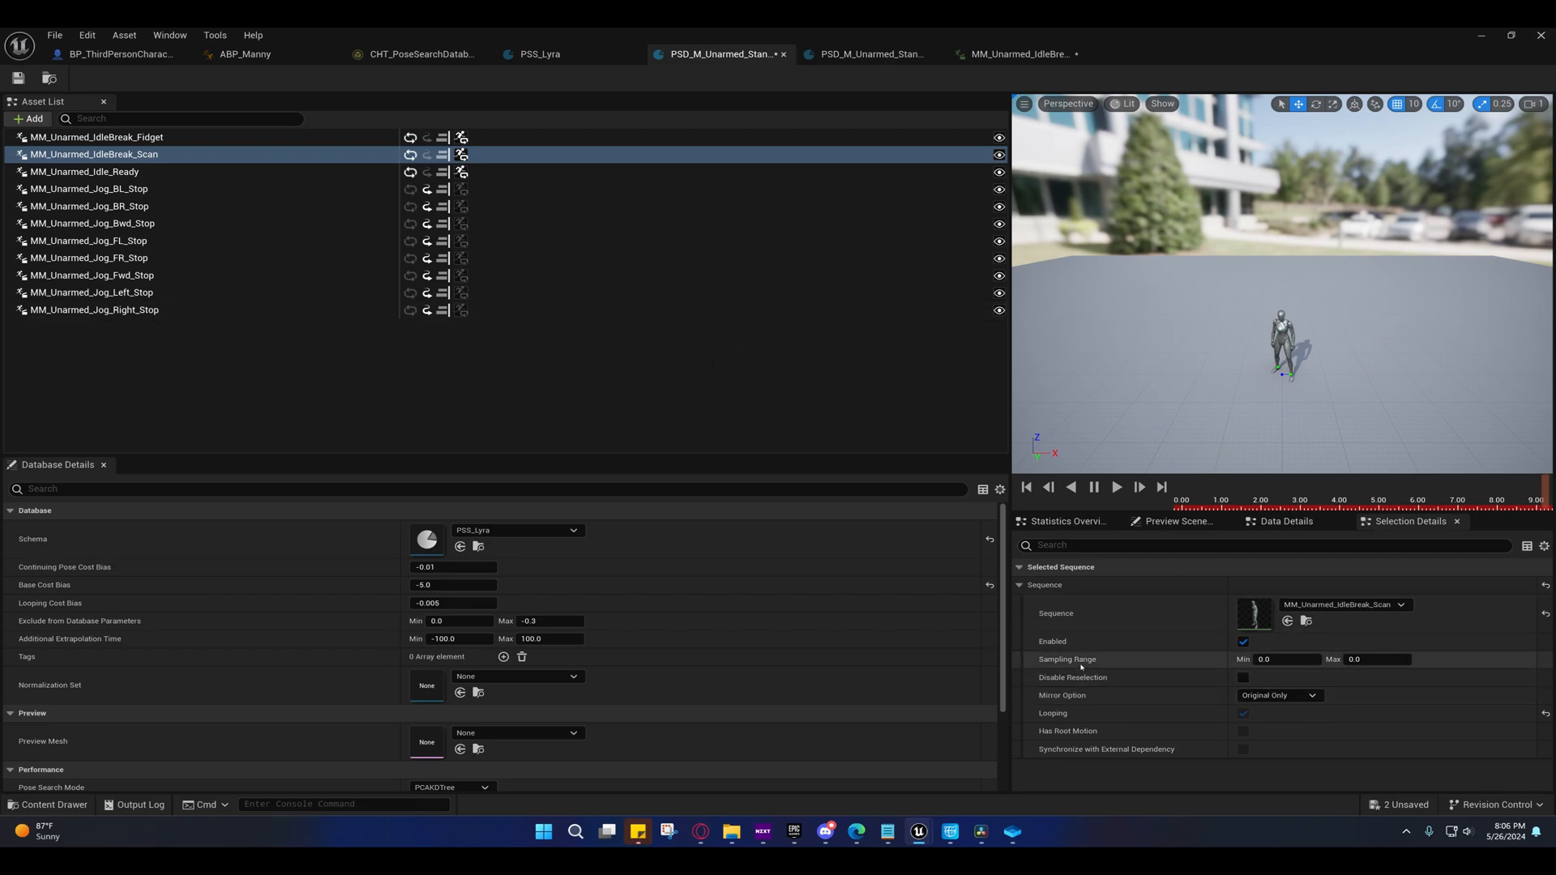
pyautogui.moveTo(1090, 663)
pyautogui.click(1370, 659)
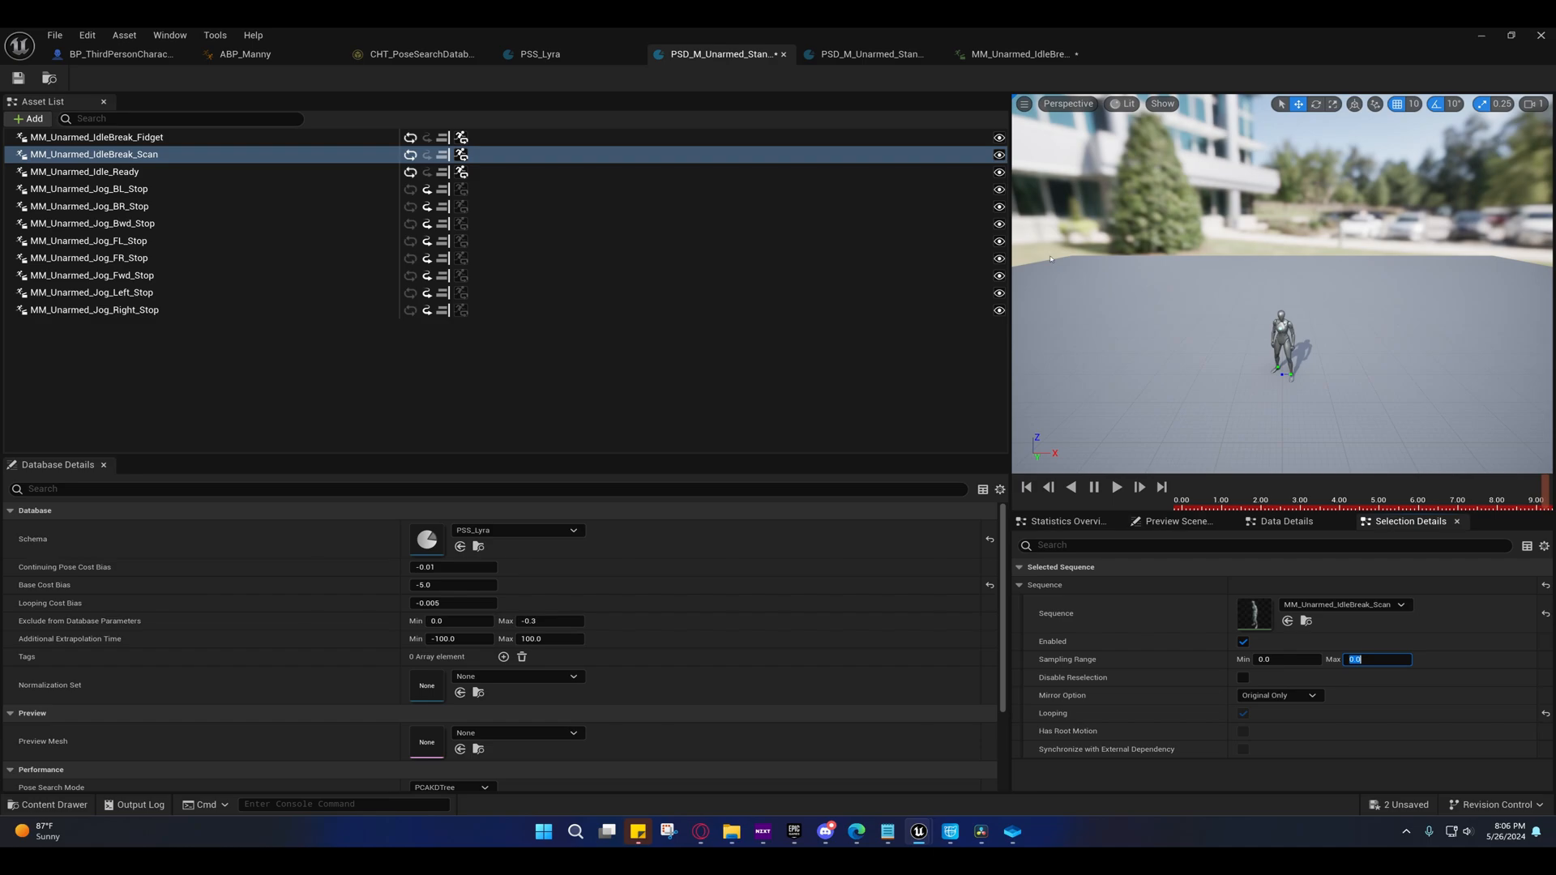
# - Inspect the CharacterTrajectory and Character Movement components in BP_ThirdPersonCharacter
pyautogui.click(540, 54)
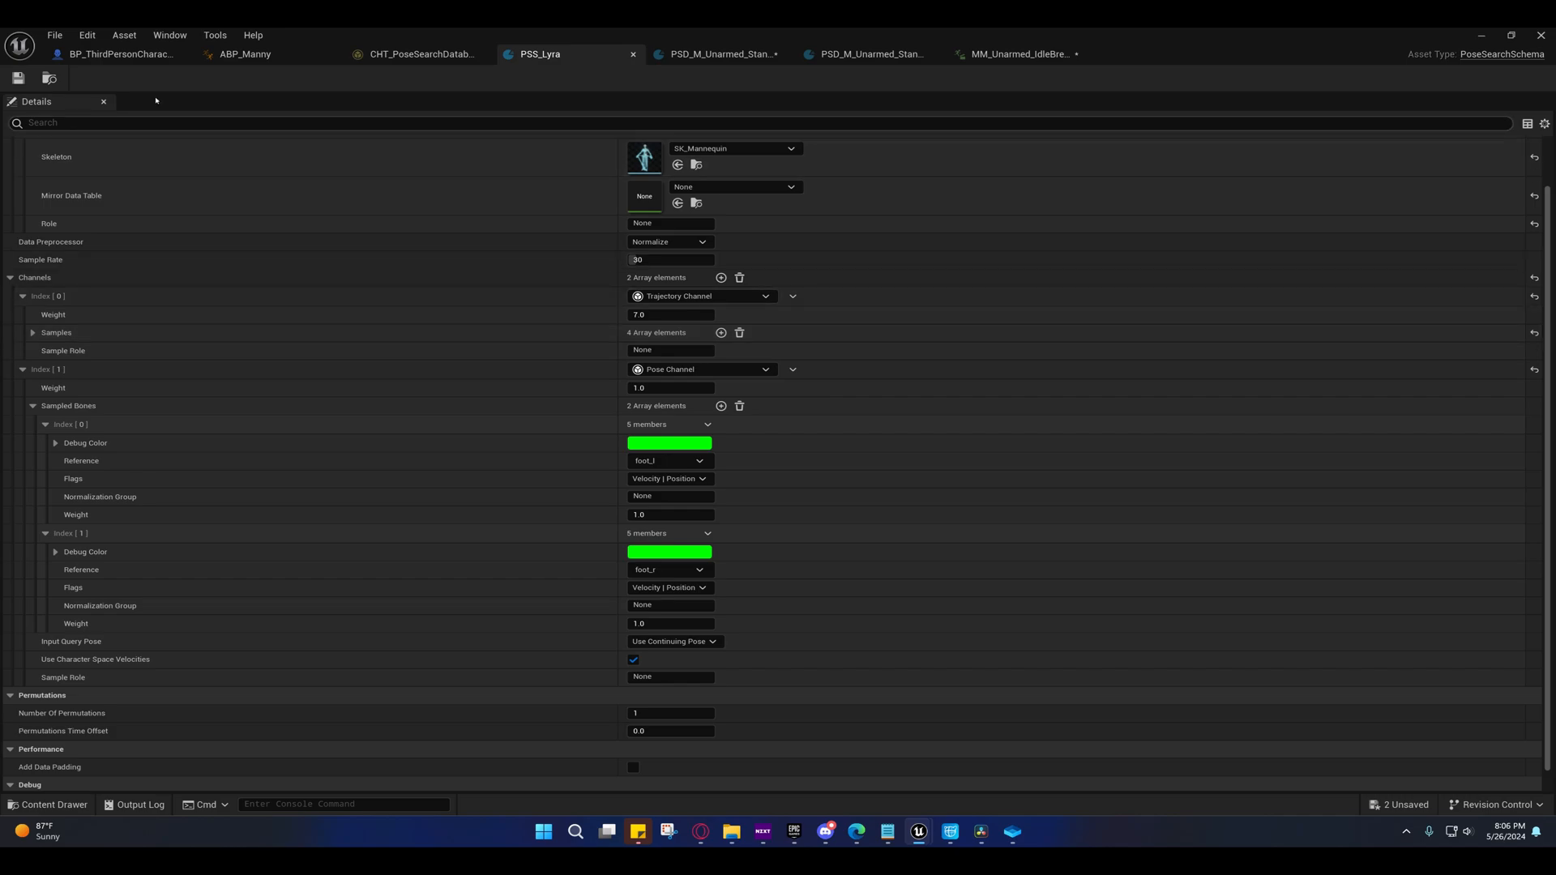
pyautogui.click(118, 53)
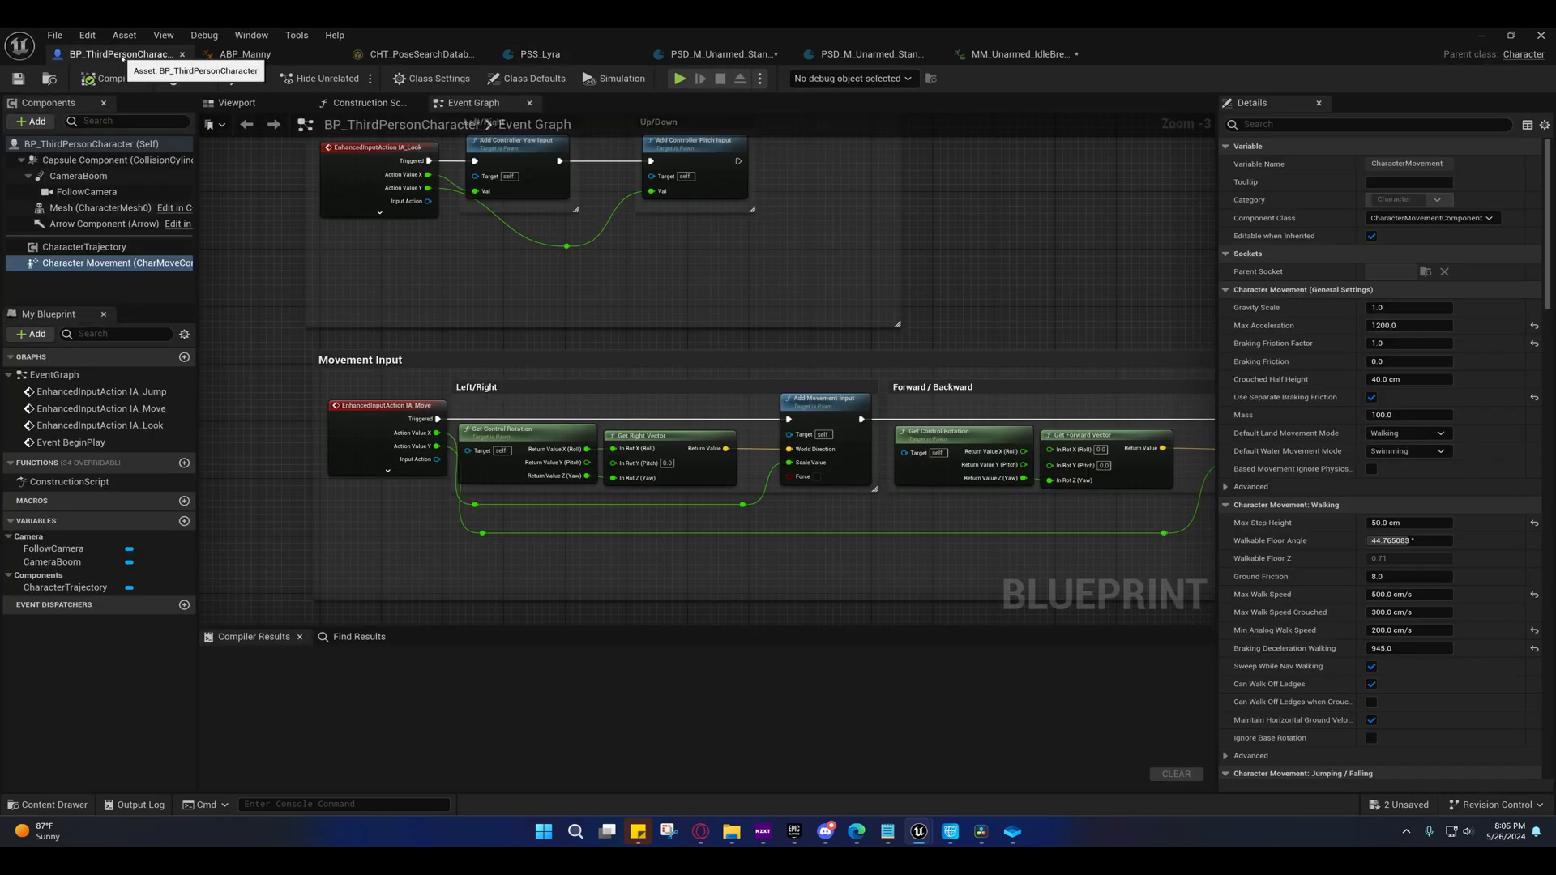
pyautogui.click(81, 246)
pyautogui.click(88, 263)
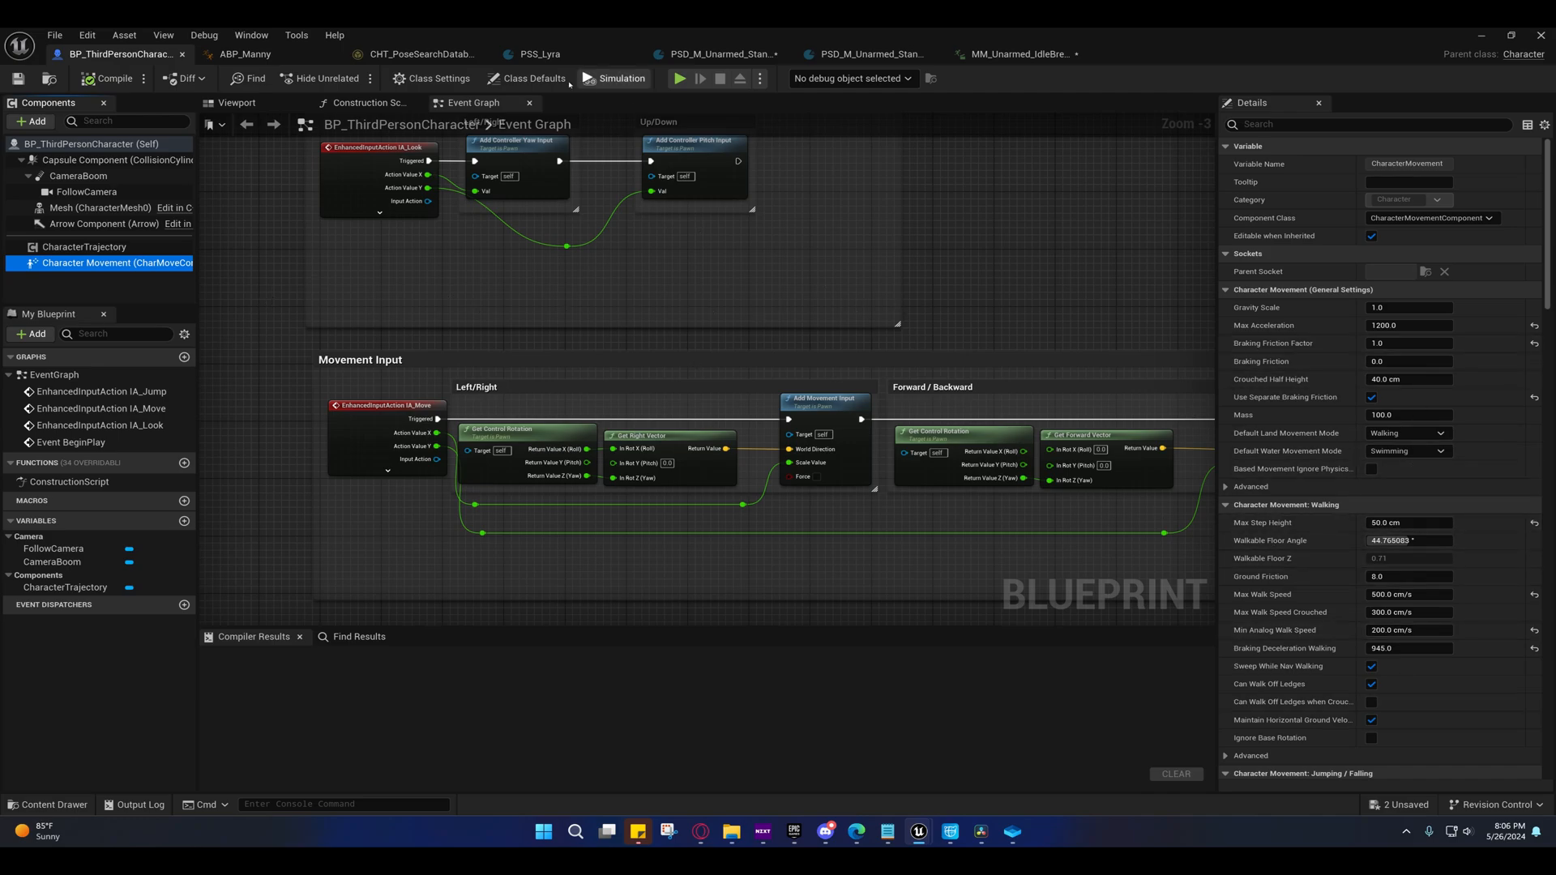
# - Review the trajectory channel's samples and the foot_l bone's flags in the PSS_Lyra schema
pyautogui.click(539, 53)
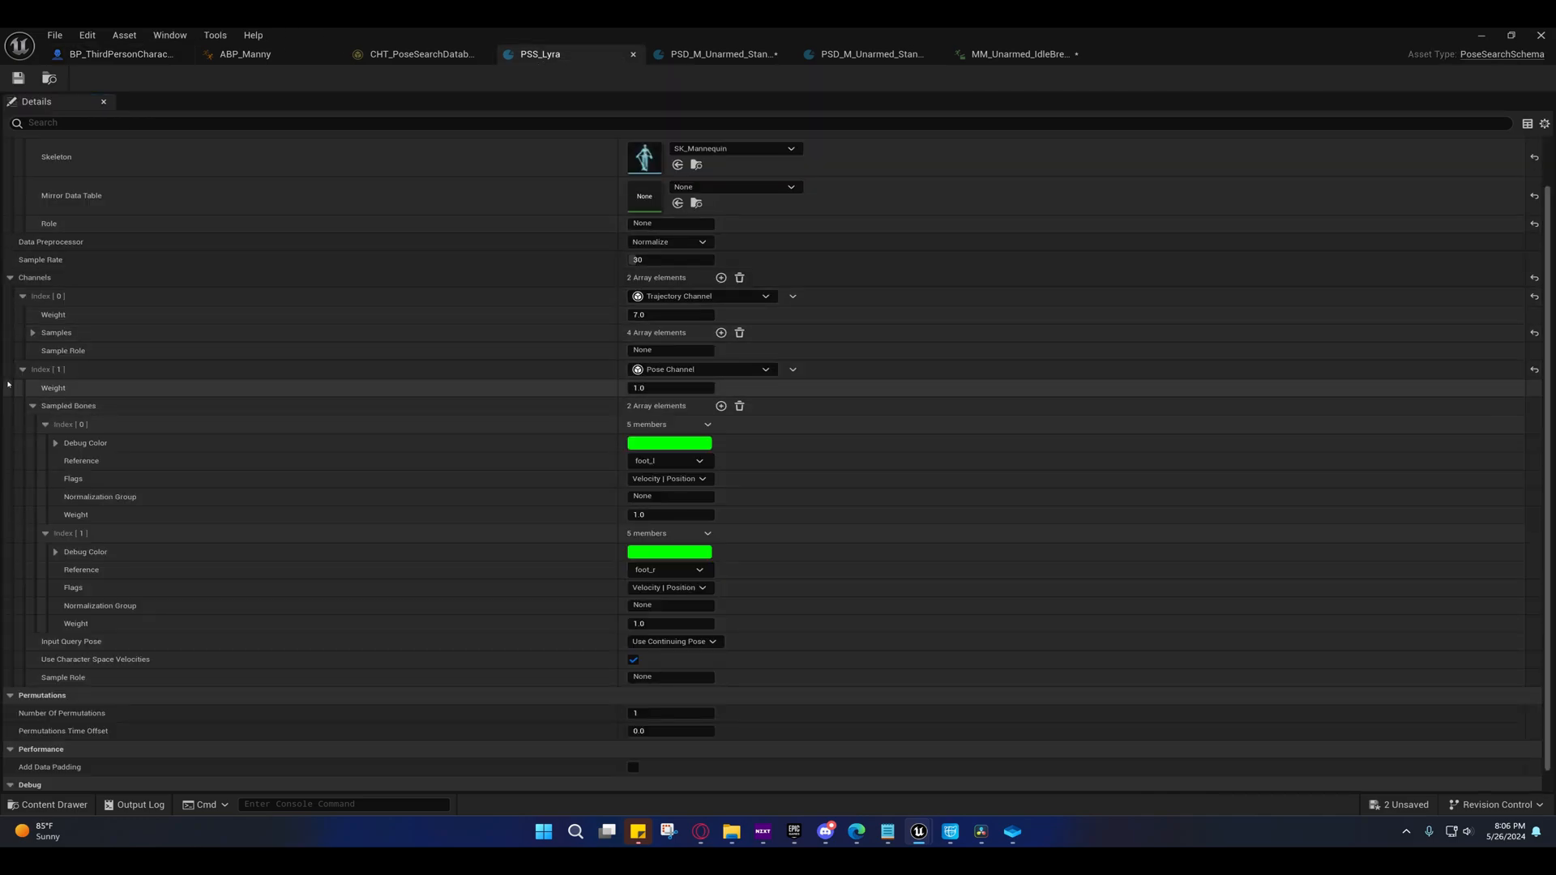
pyautogui.click(32, 333)
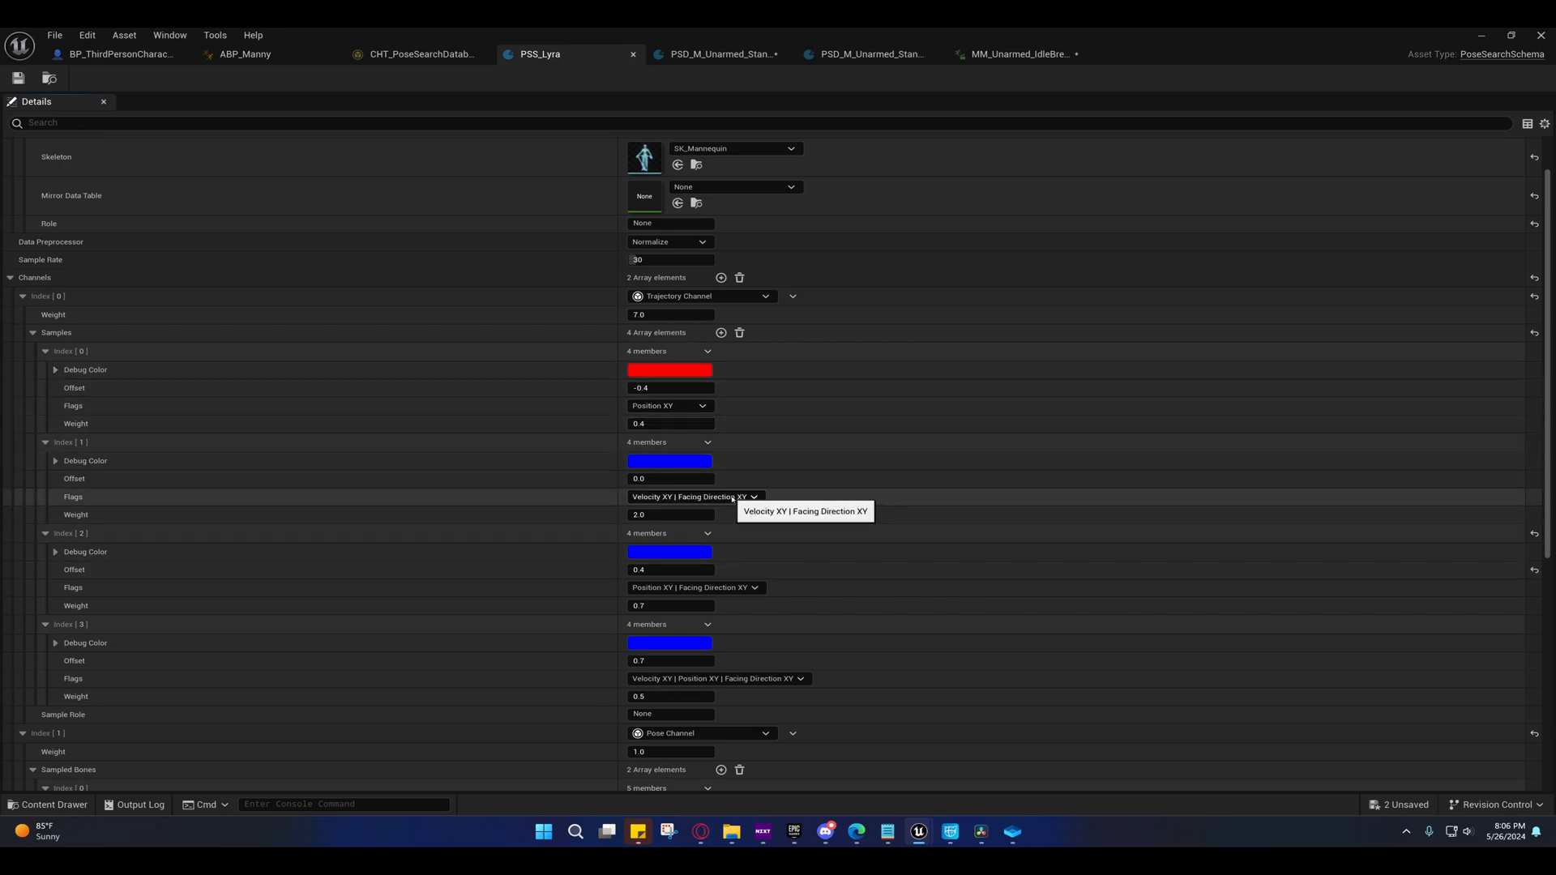
pyautogui.click(23, 296)
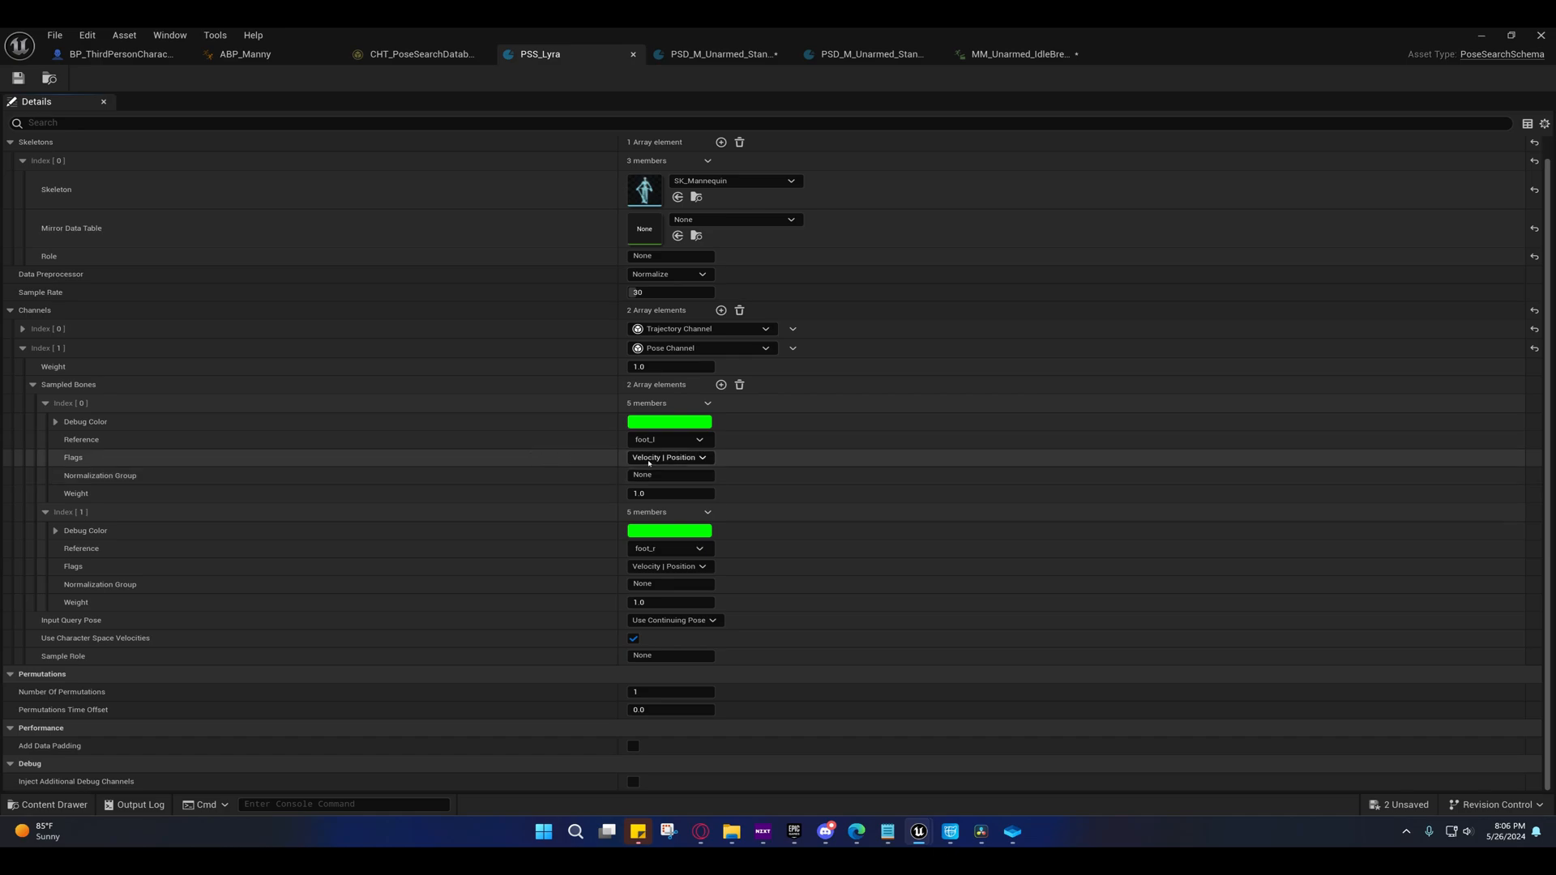
pyautogui.click(677, 458)
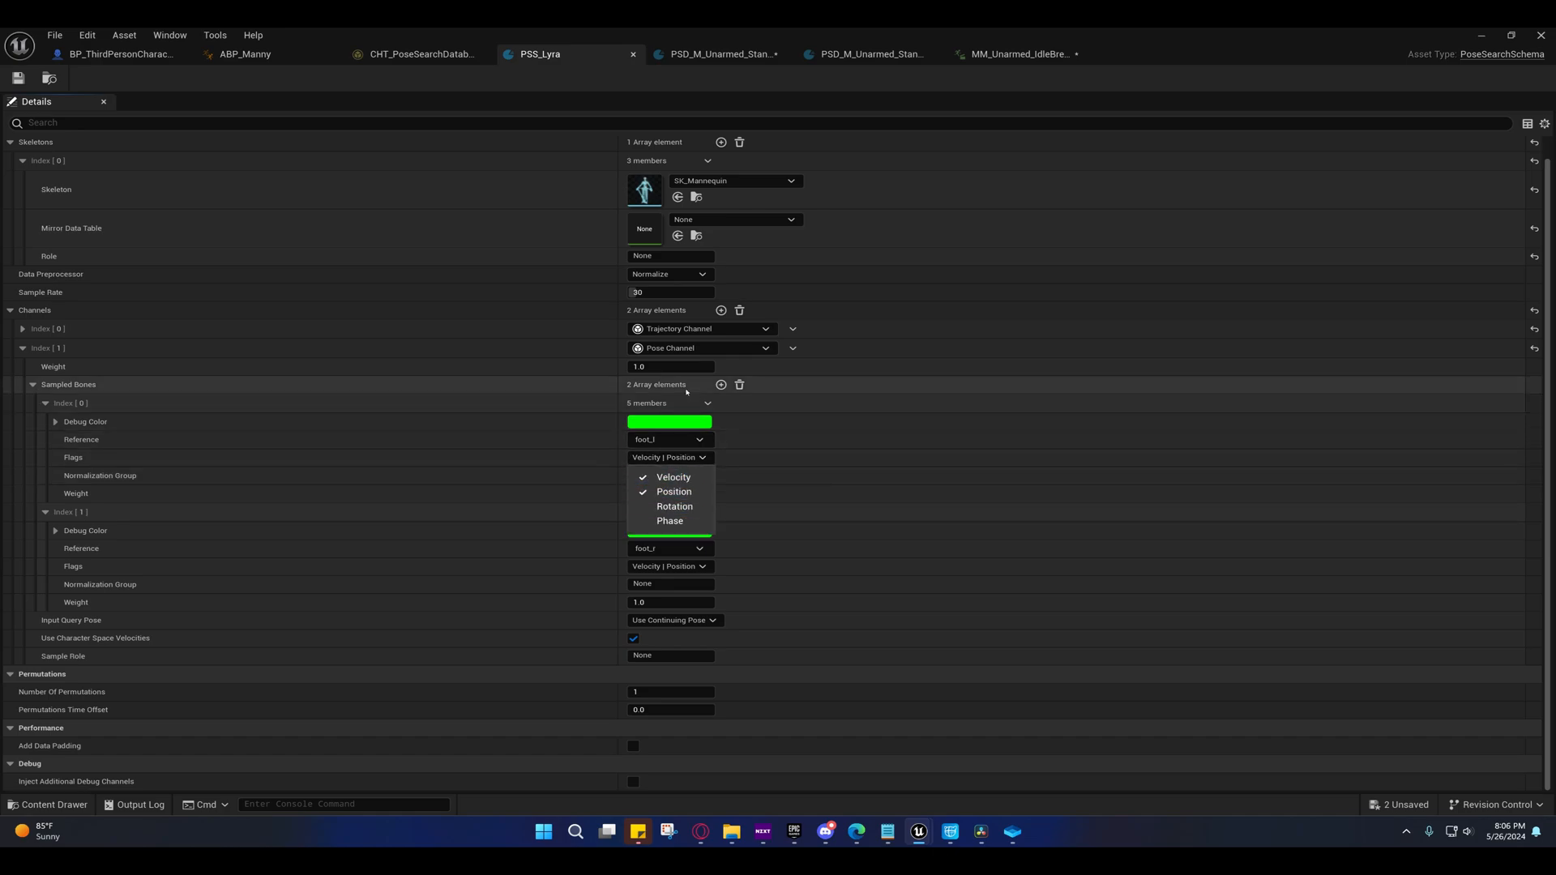
pyautogui.click(661, 410)
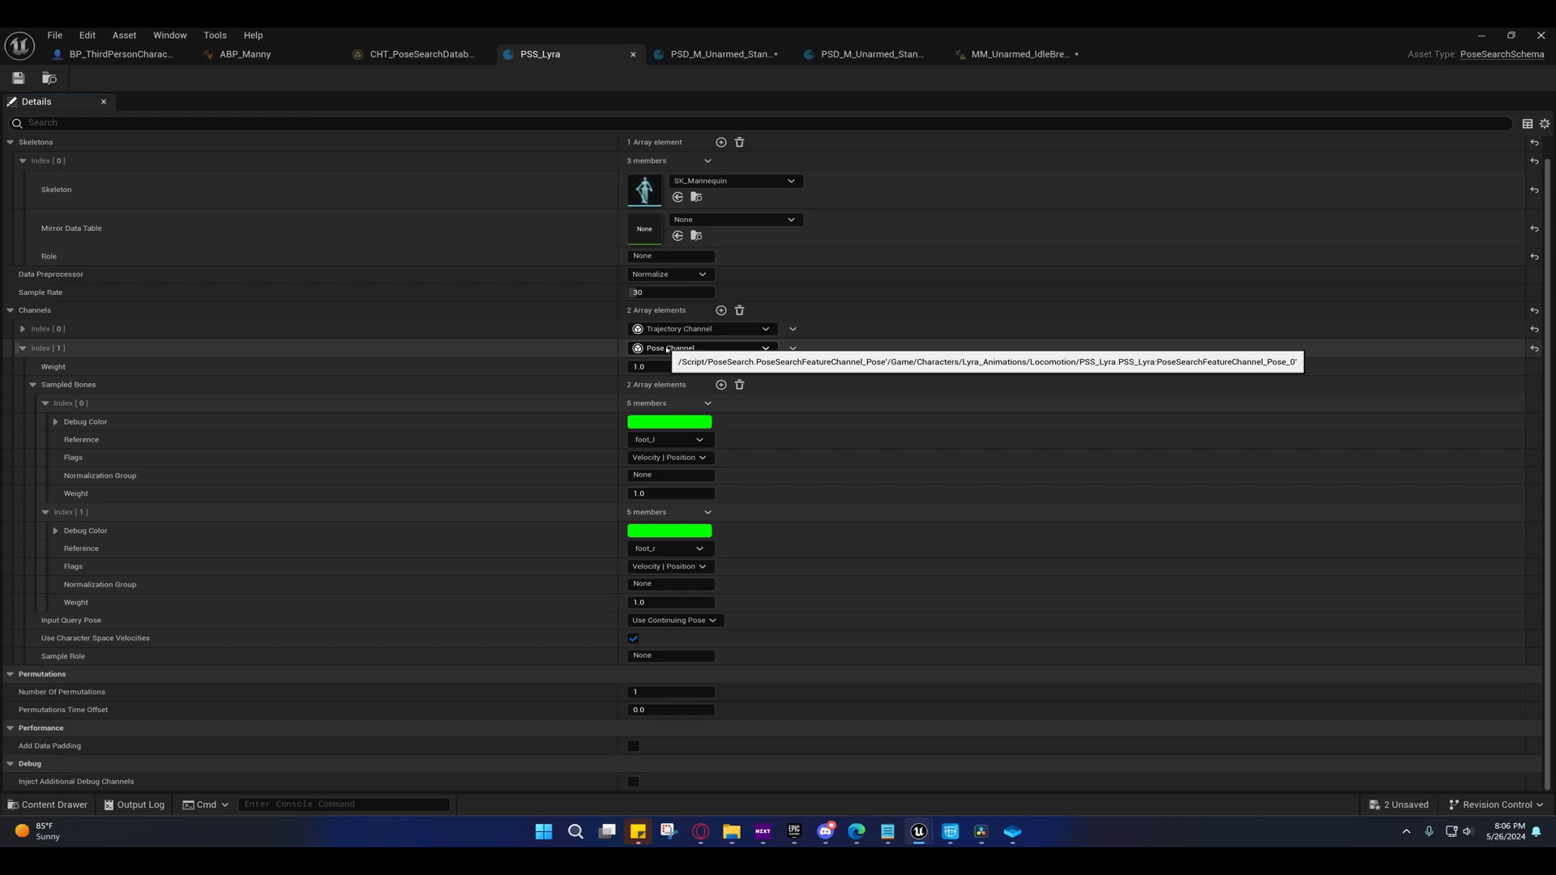
# - Return to the MM_Unarmed_IdleBreak_Scan animation and scrub the preview between about frames 22 and 6
pyautogui.click(721, 54)
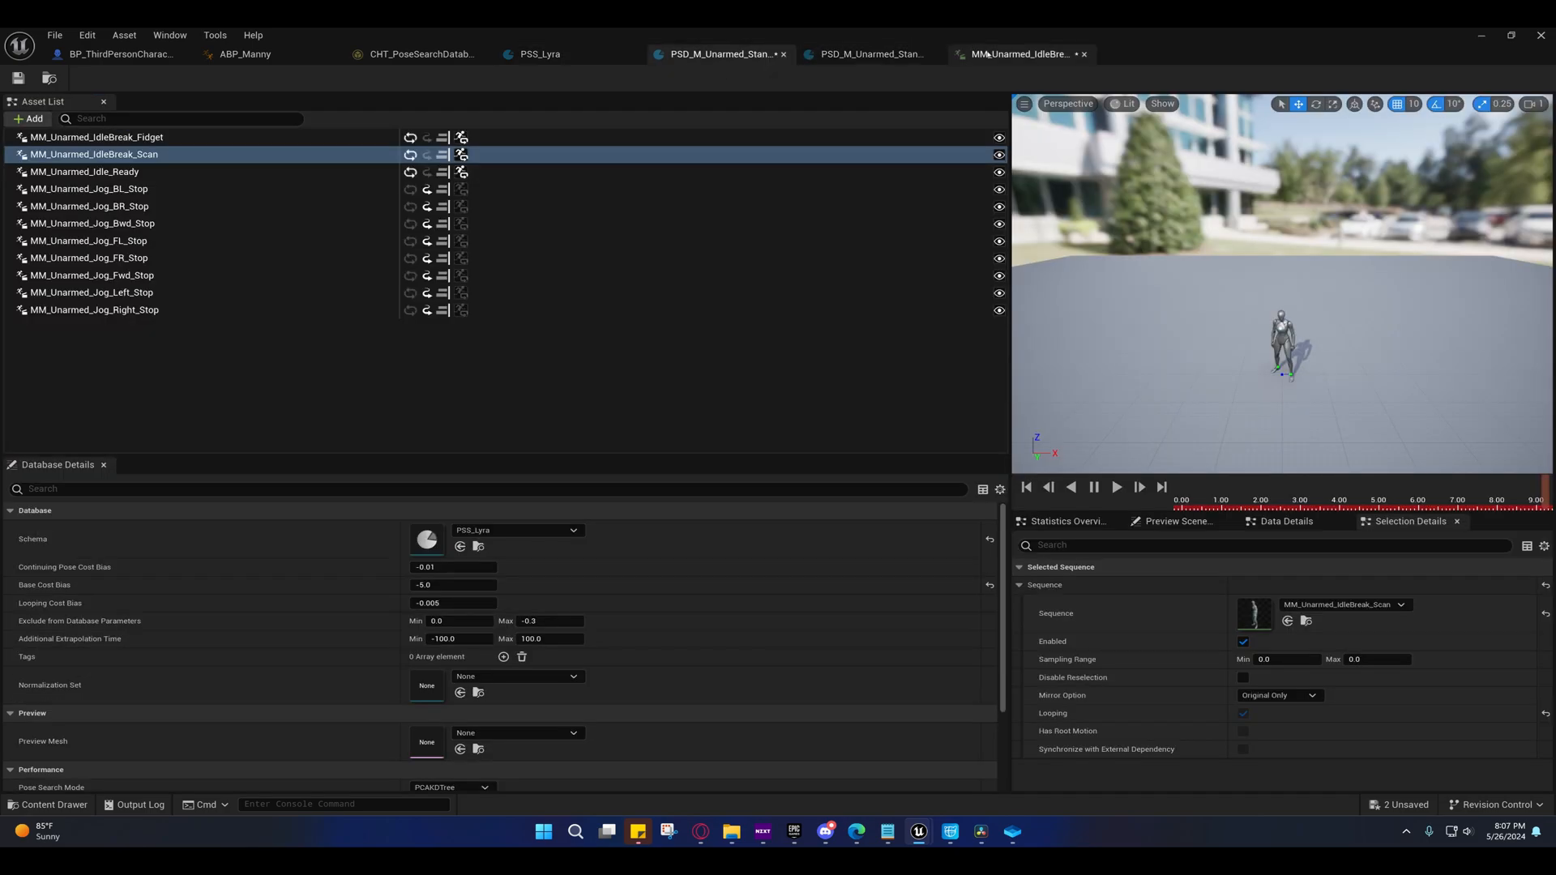
pyautogui.click(1019, 54)
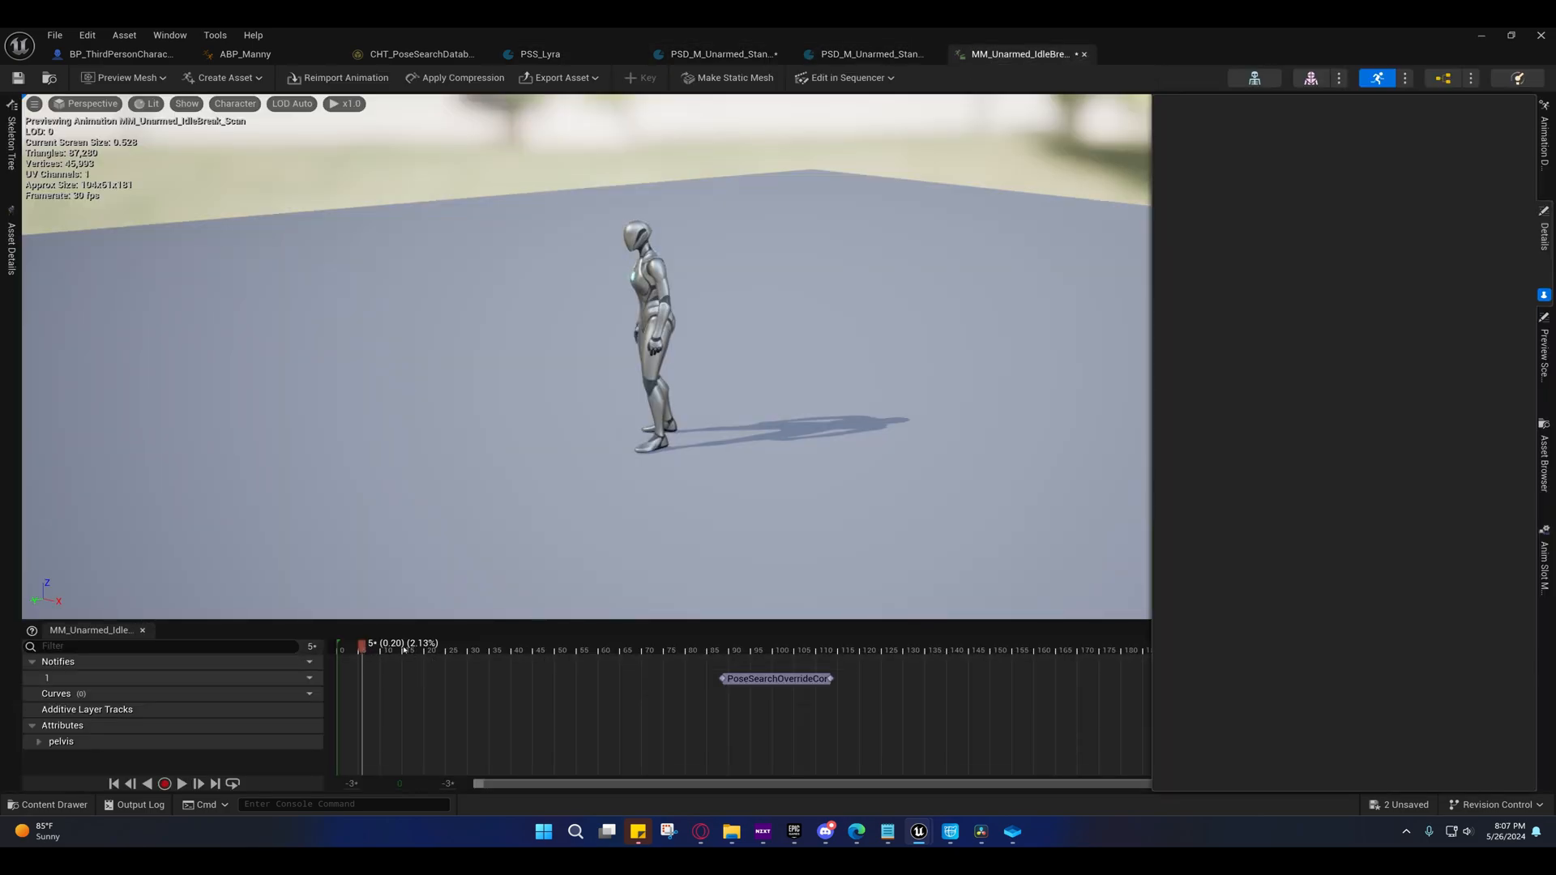
pyautogui.moveTo(404, 651); pyautogui.dragTo(432, 646)
pyautogui.click(433, 649)
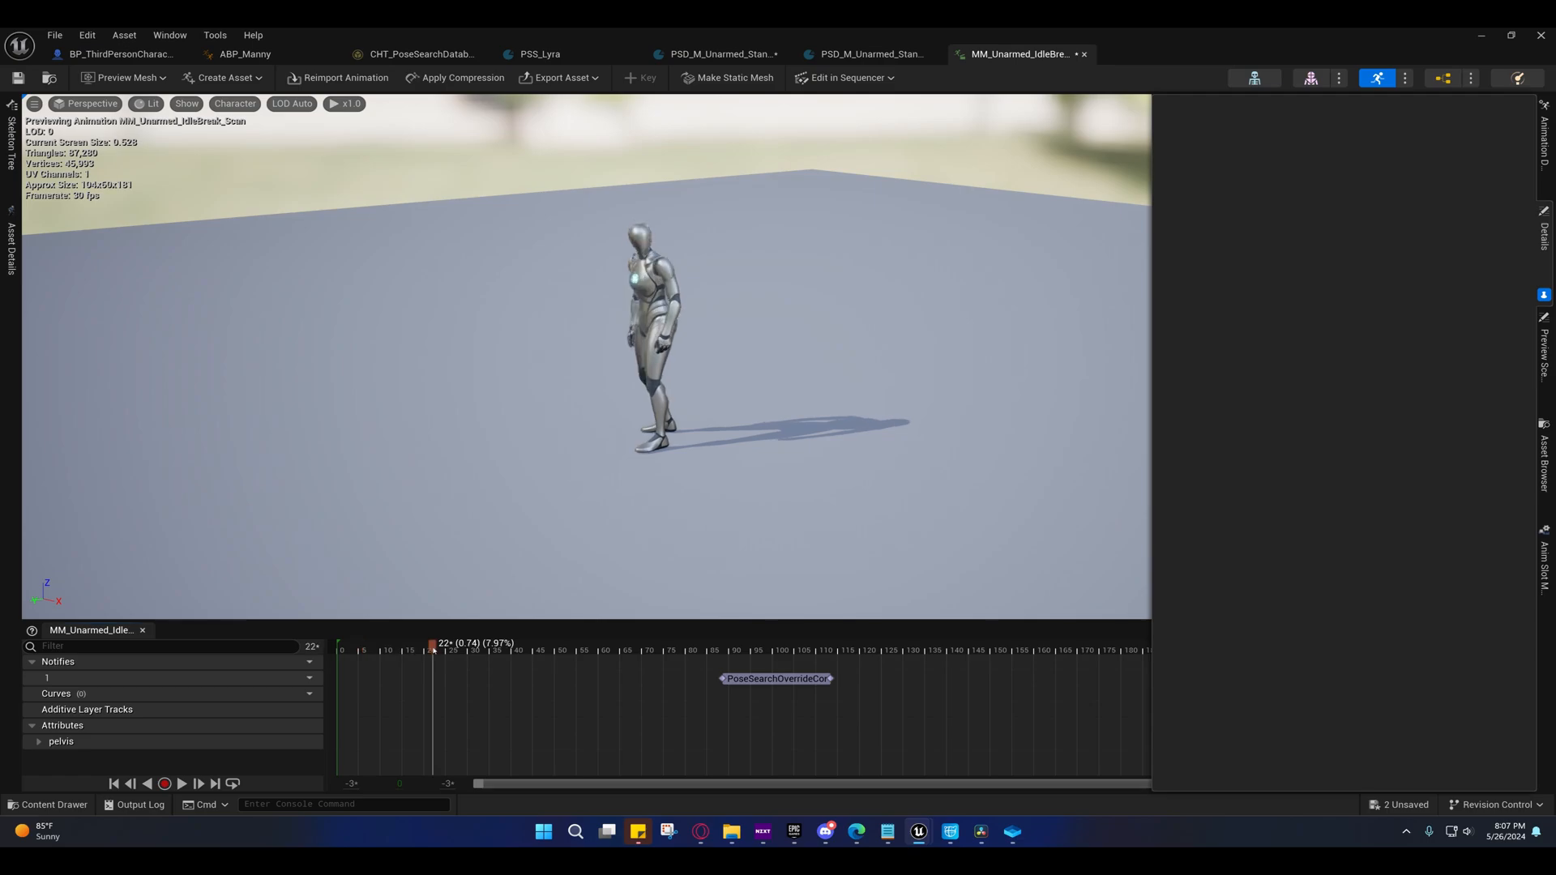
pyautogui.click(367, 650)
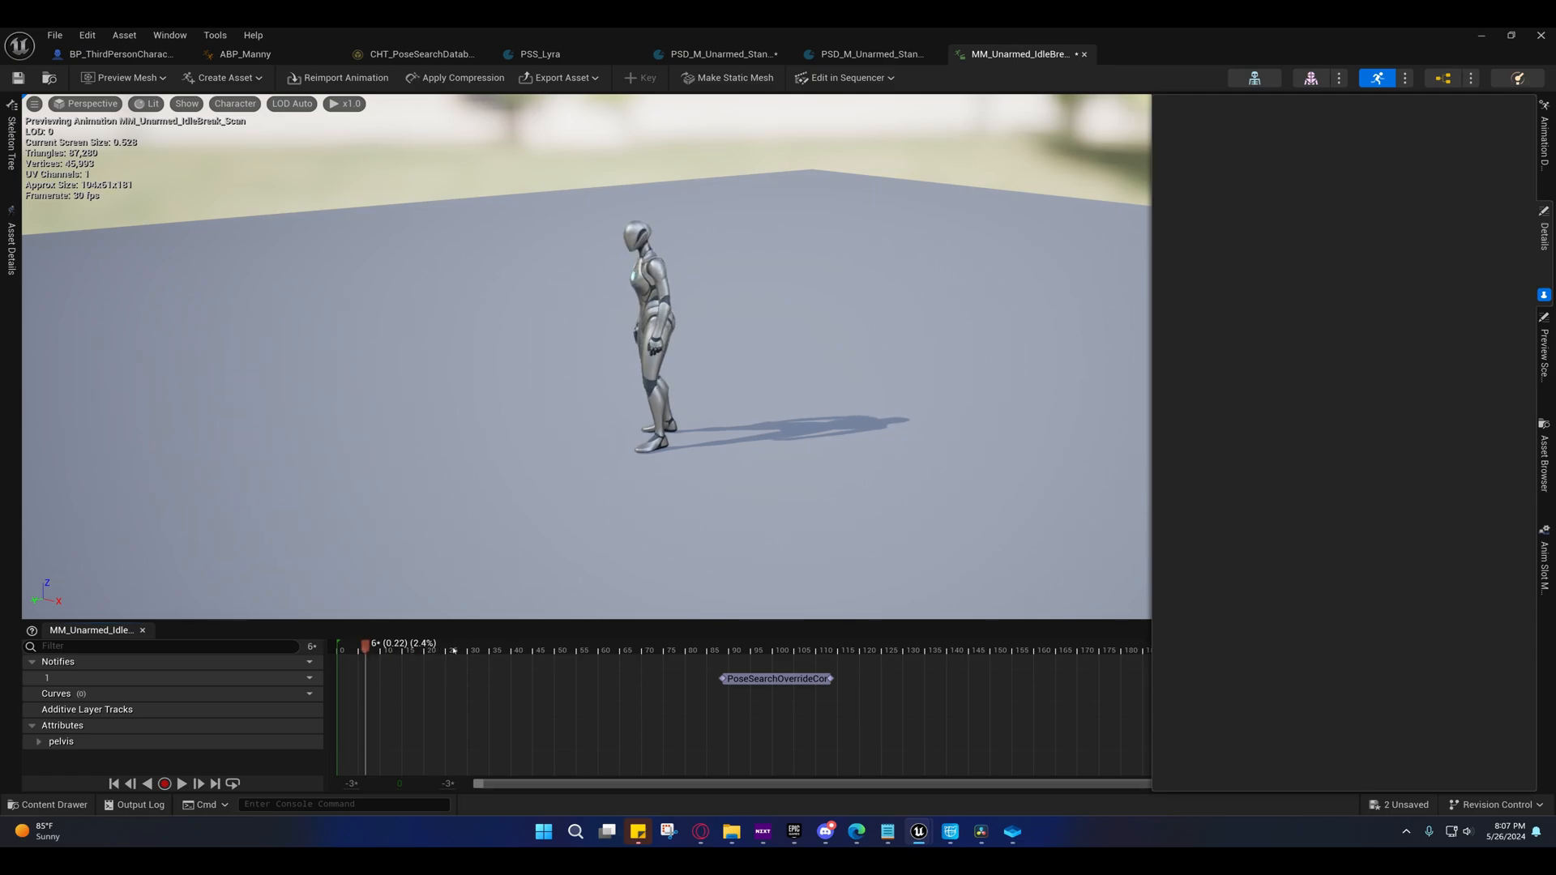
# - Scrub the MM_Unarmed_IdleBreak_Scan preview back to about frame 6 and forward to about frame 25
pyautogui.click(433, 651)
pyautogui.click(366, 651)
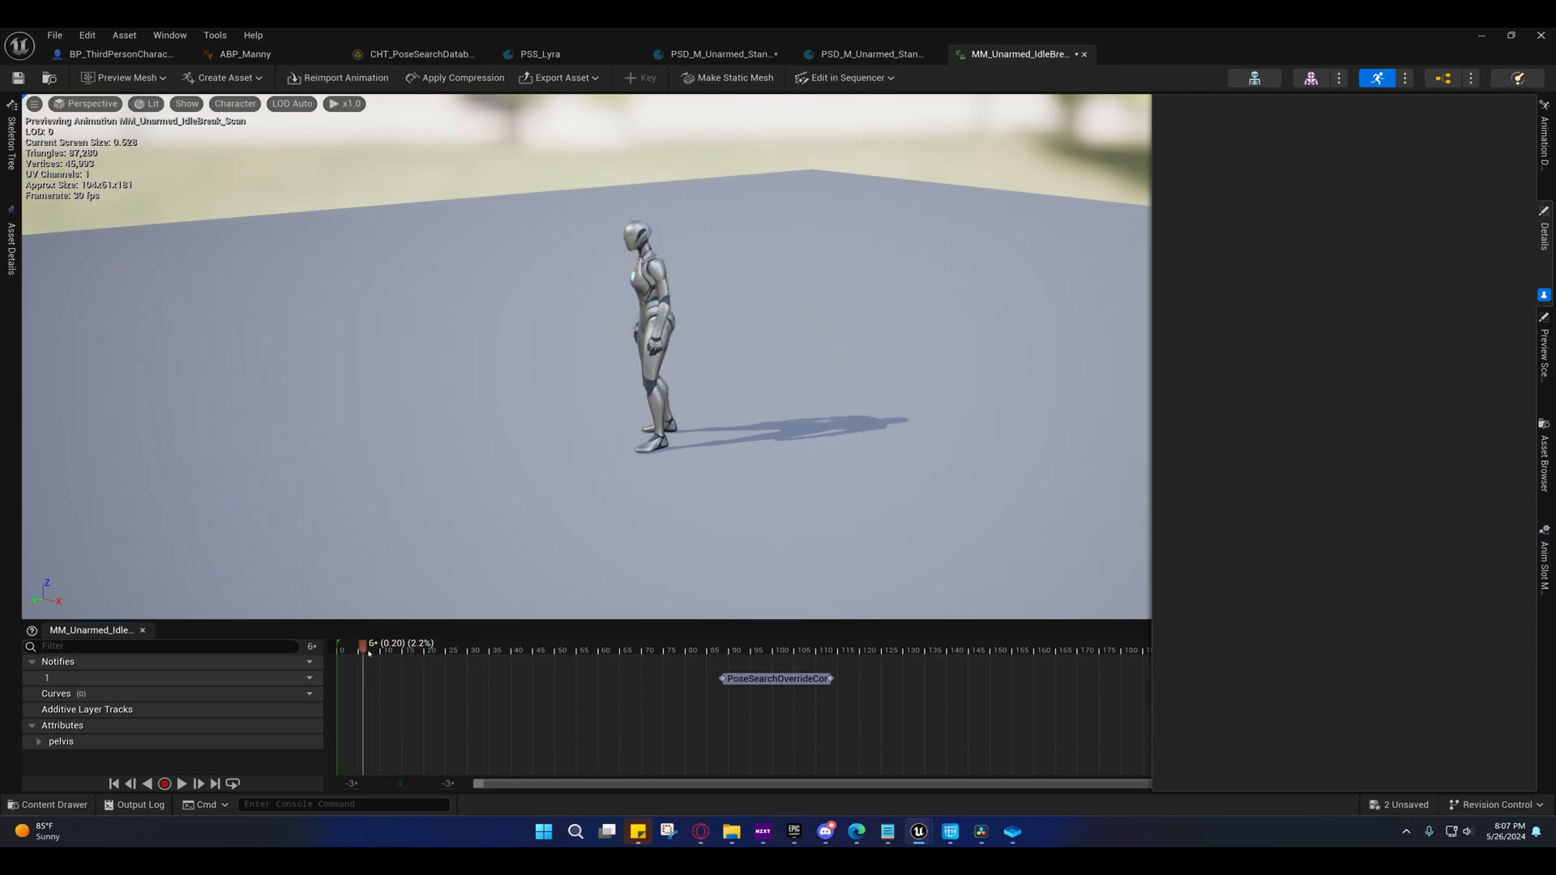
pyautogui.click(448, 650)
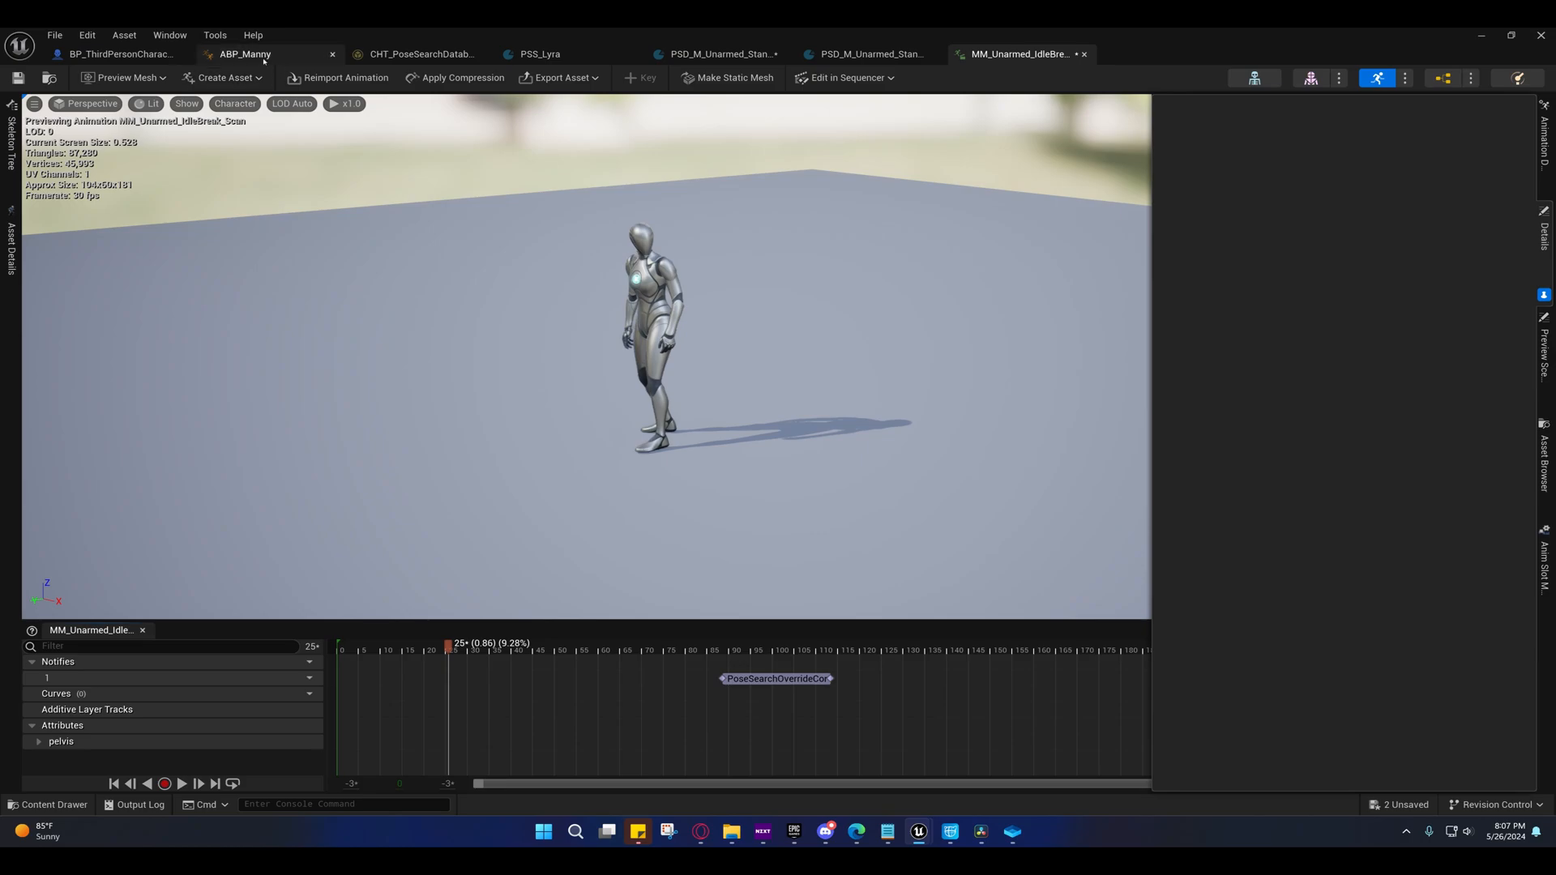
# - Examine the flag options for the foot_l bone in the pose channel of the PSS_Lyra schema
pyautogui.click(540, 53)
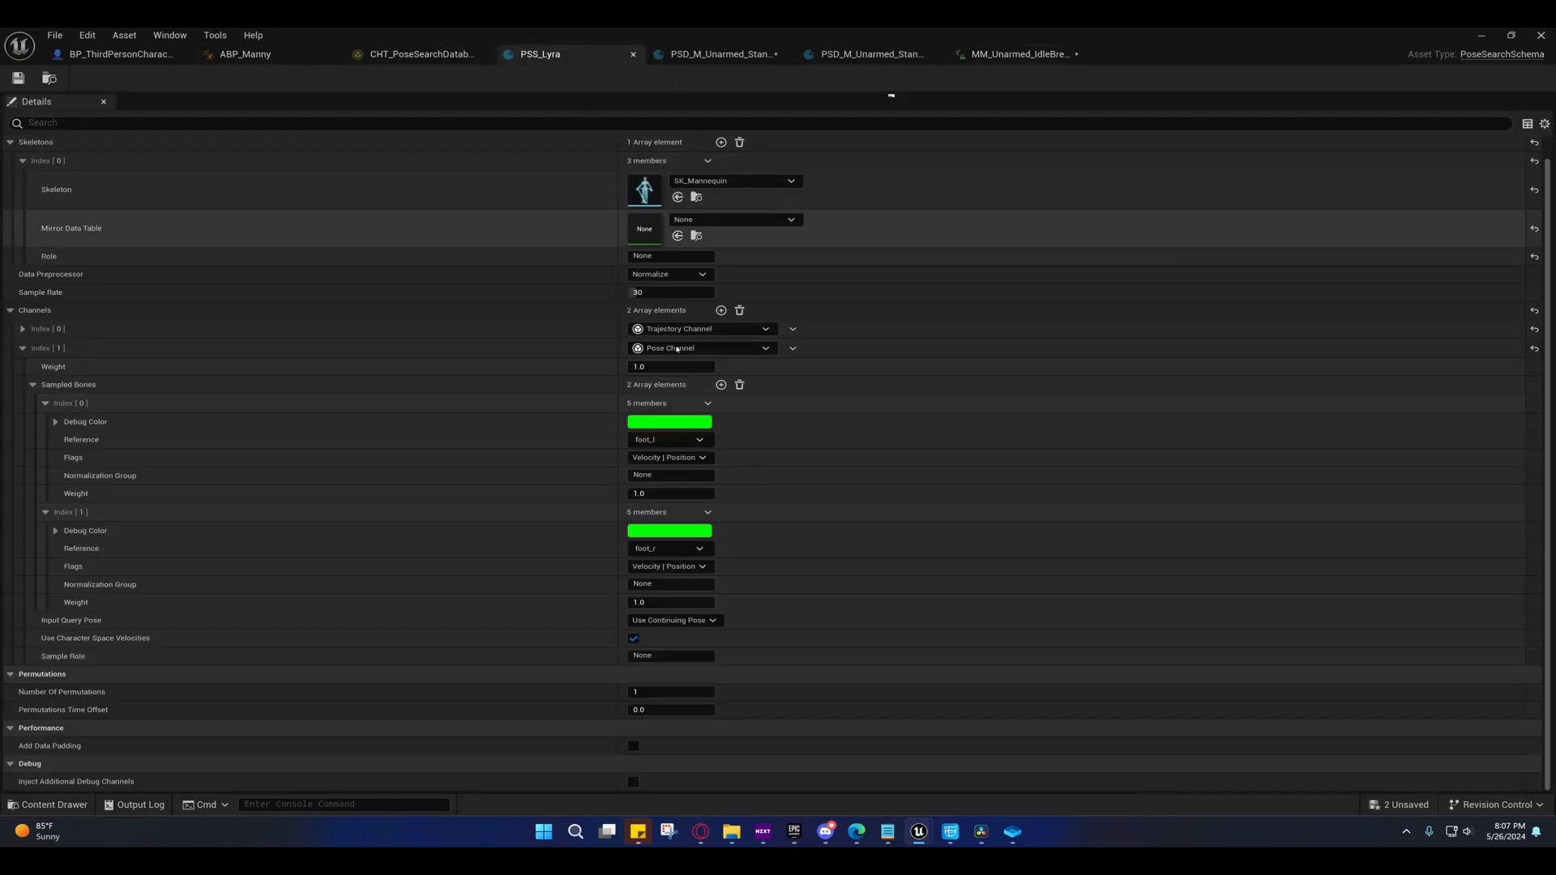
pyautogui.click(667, 458)
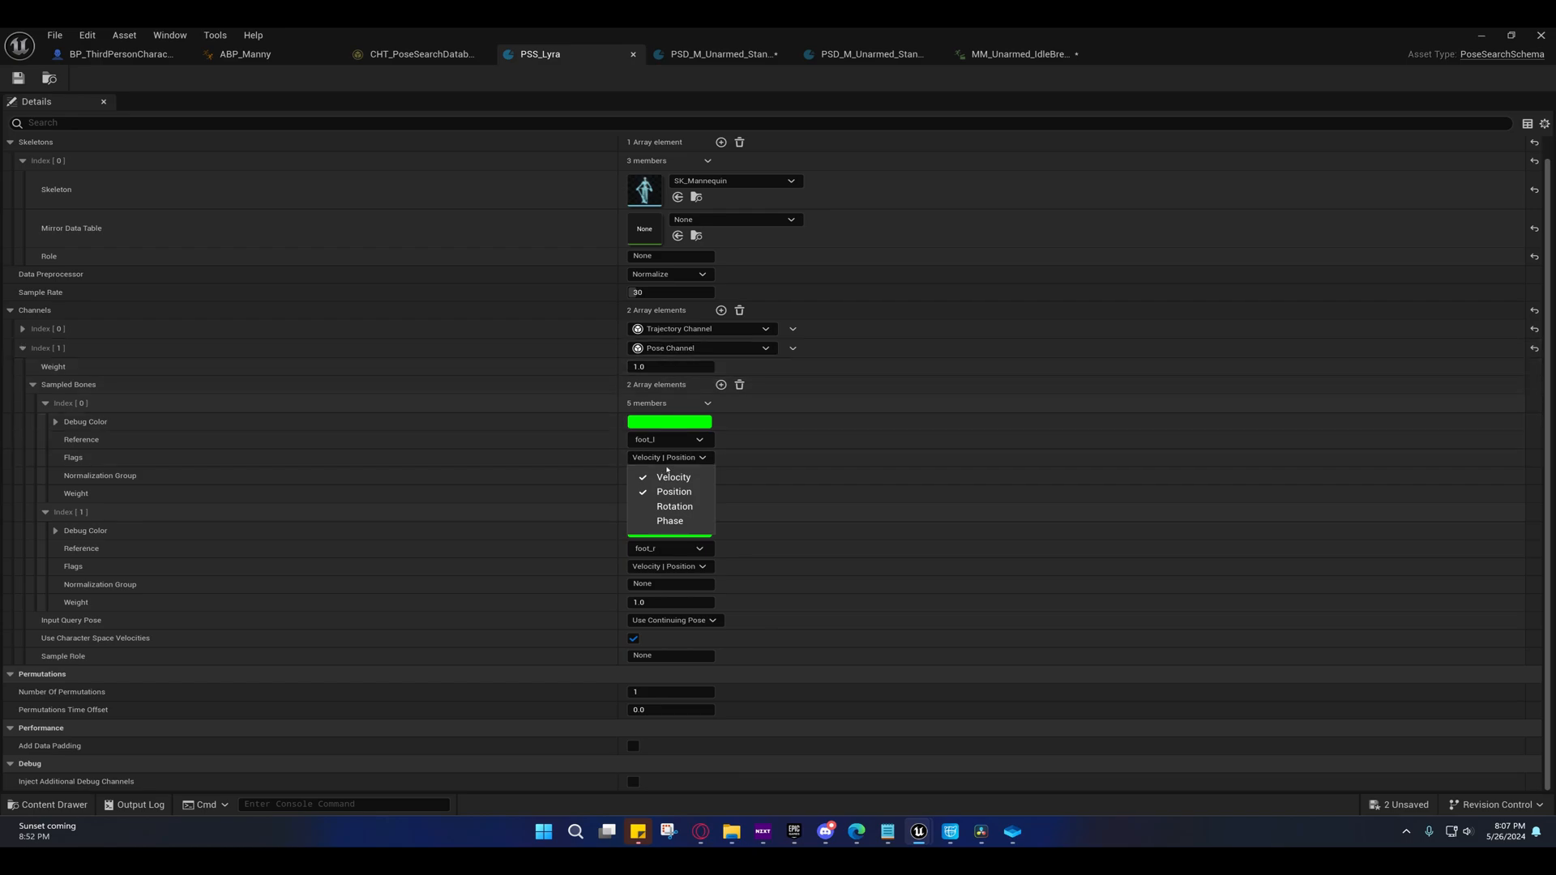
pyautogui.click(644, 459)
pyautogui.click(643, 459)
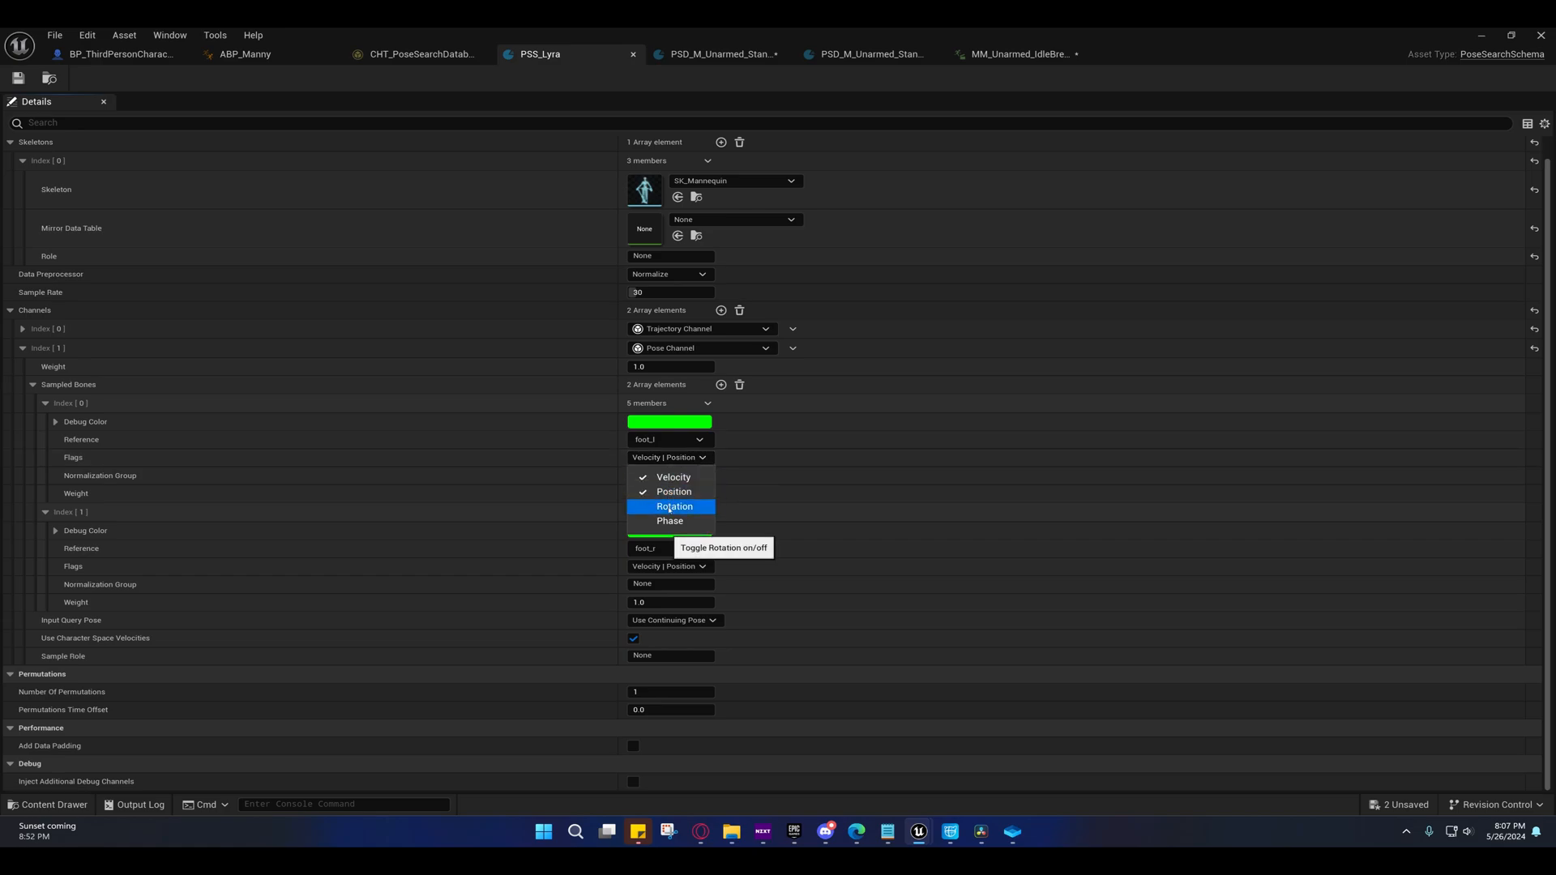
pyautogui.click(642, 403)
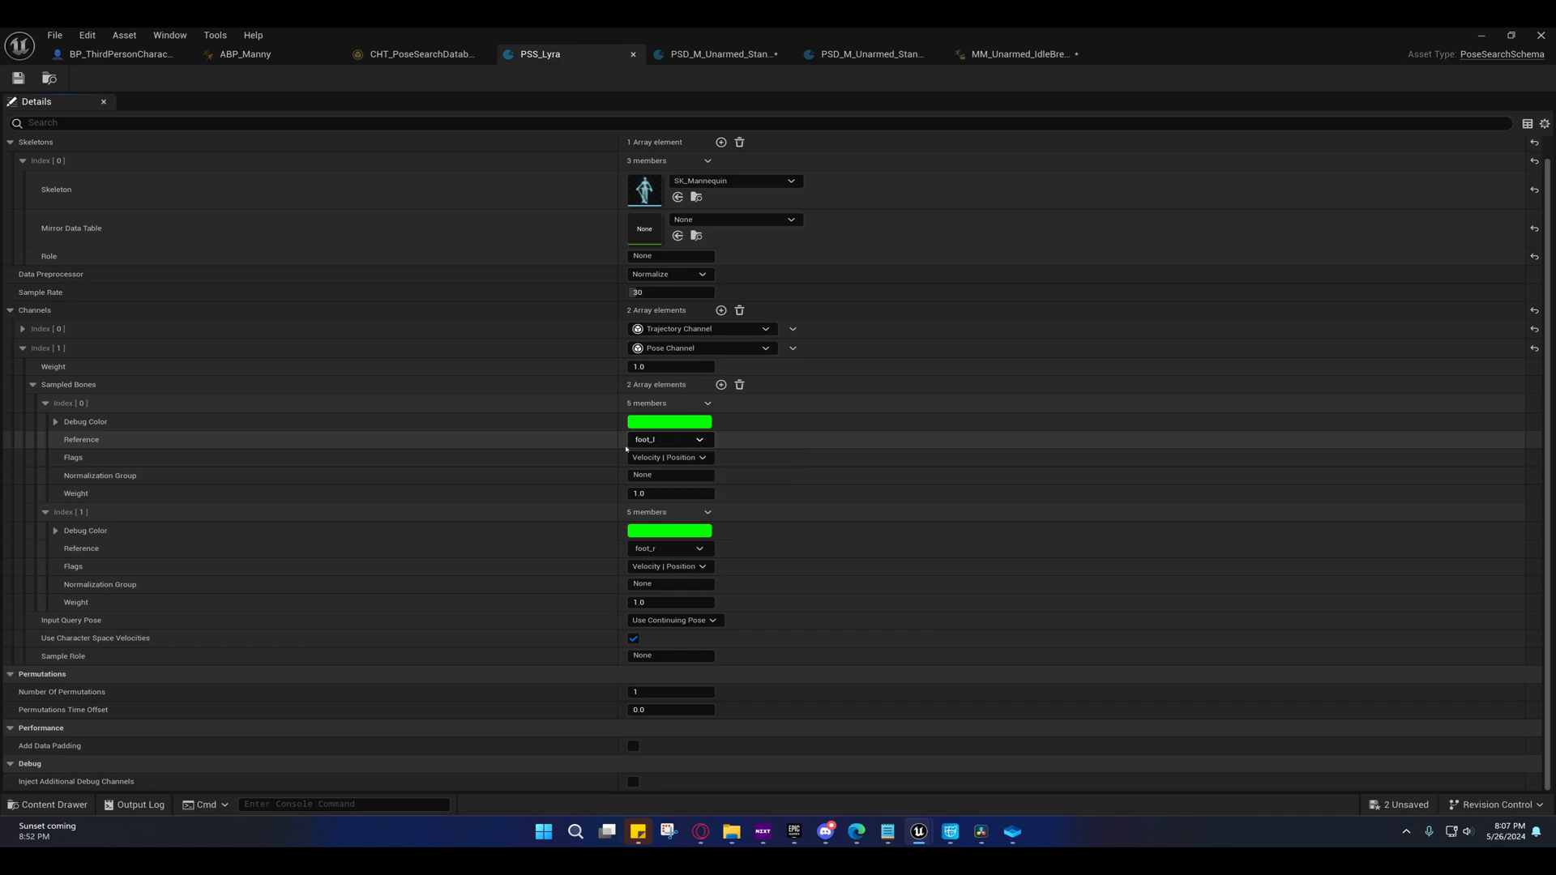
# - Check the Pose History settings in ABP_Manny against PSS_Lyra and look over foot_l's Phase flag option
pyautogui.click(220, 55)
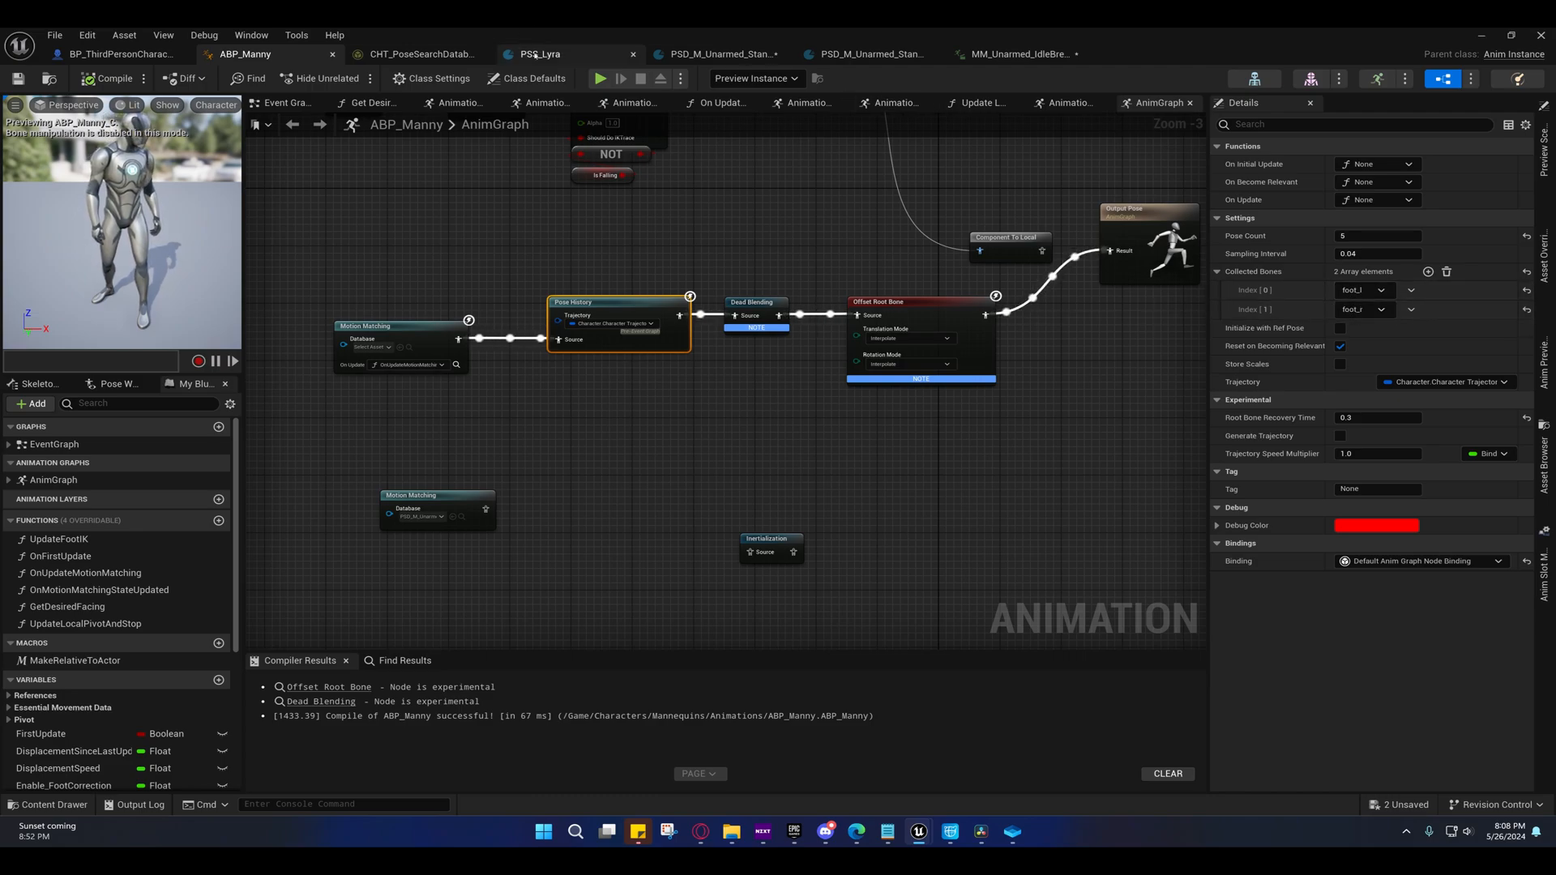
pyautogui.click(536, 53)
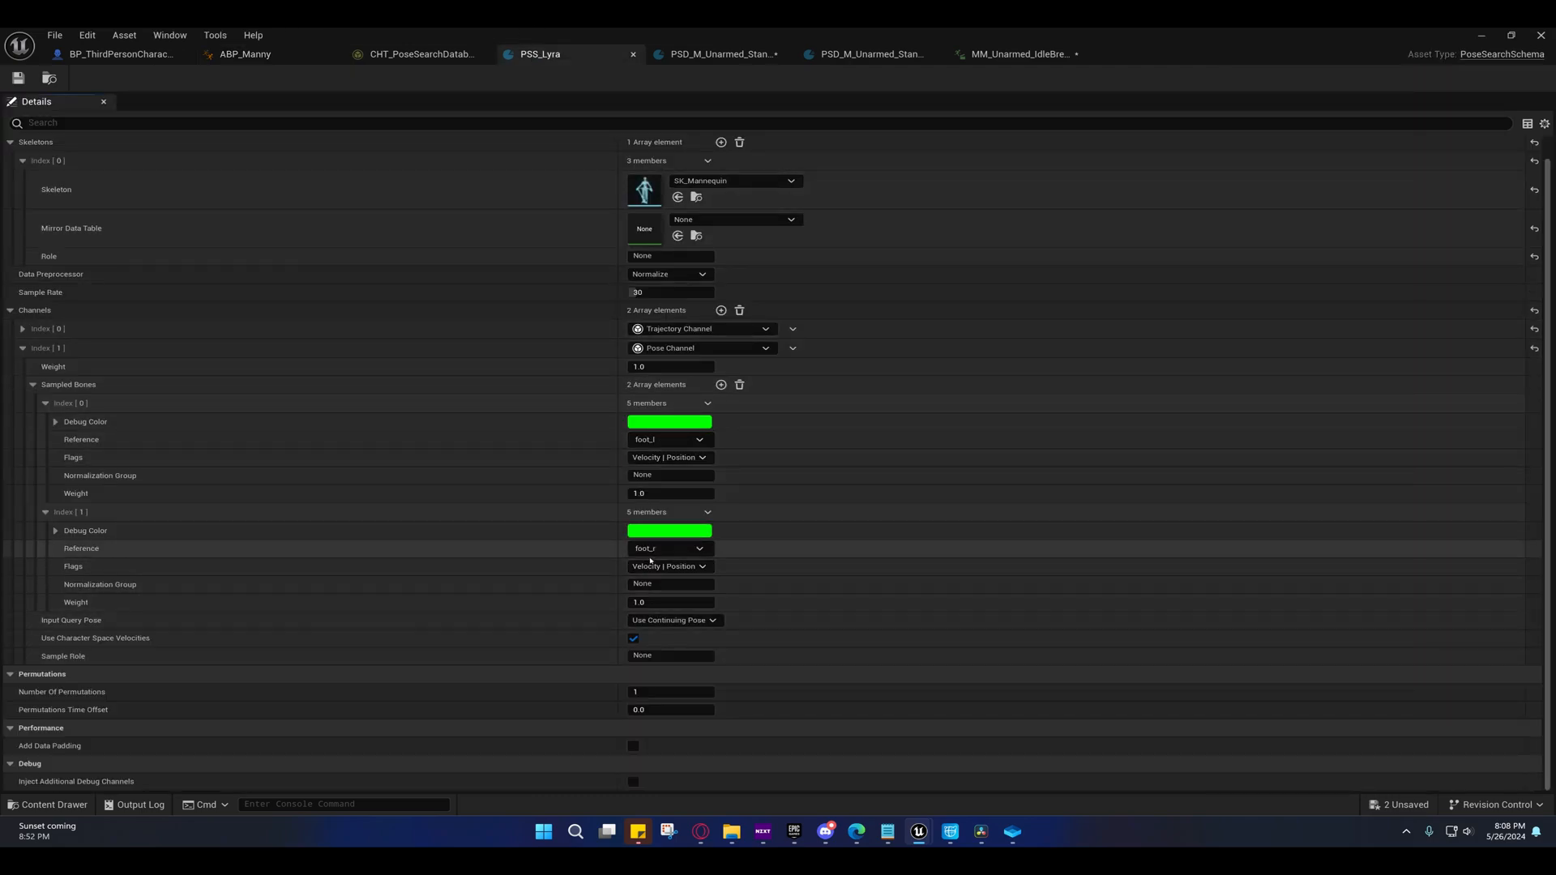
pyautogui.click(666, 457)
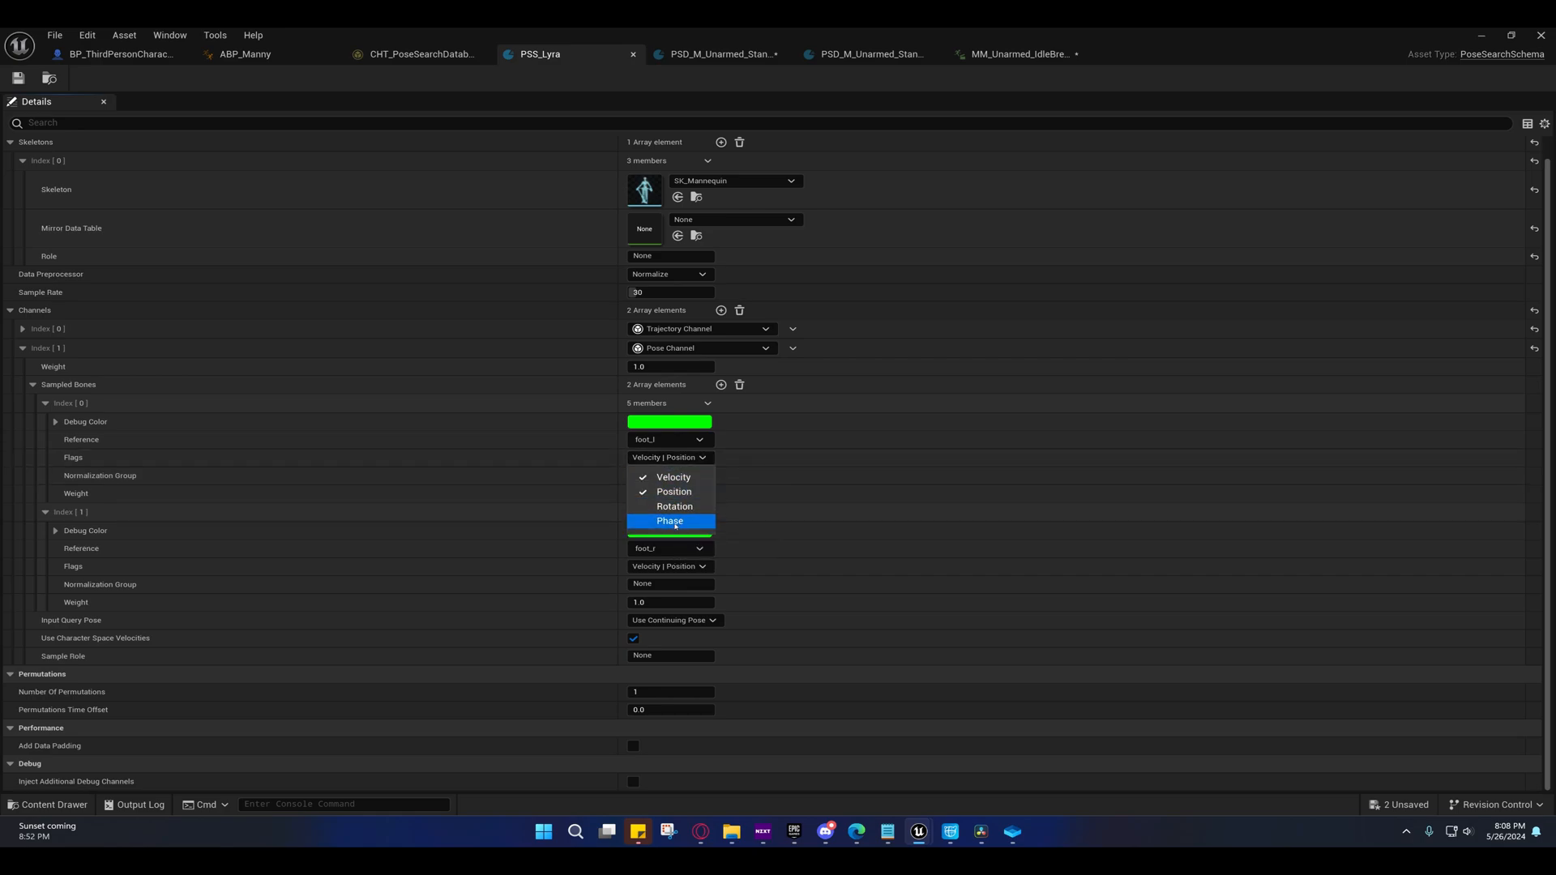
pyautogui.click(656, 457)
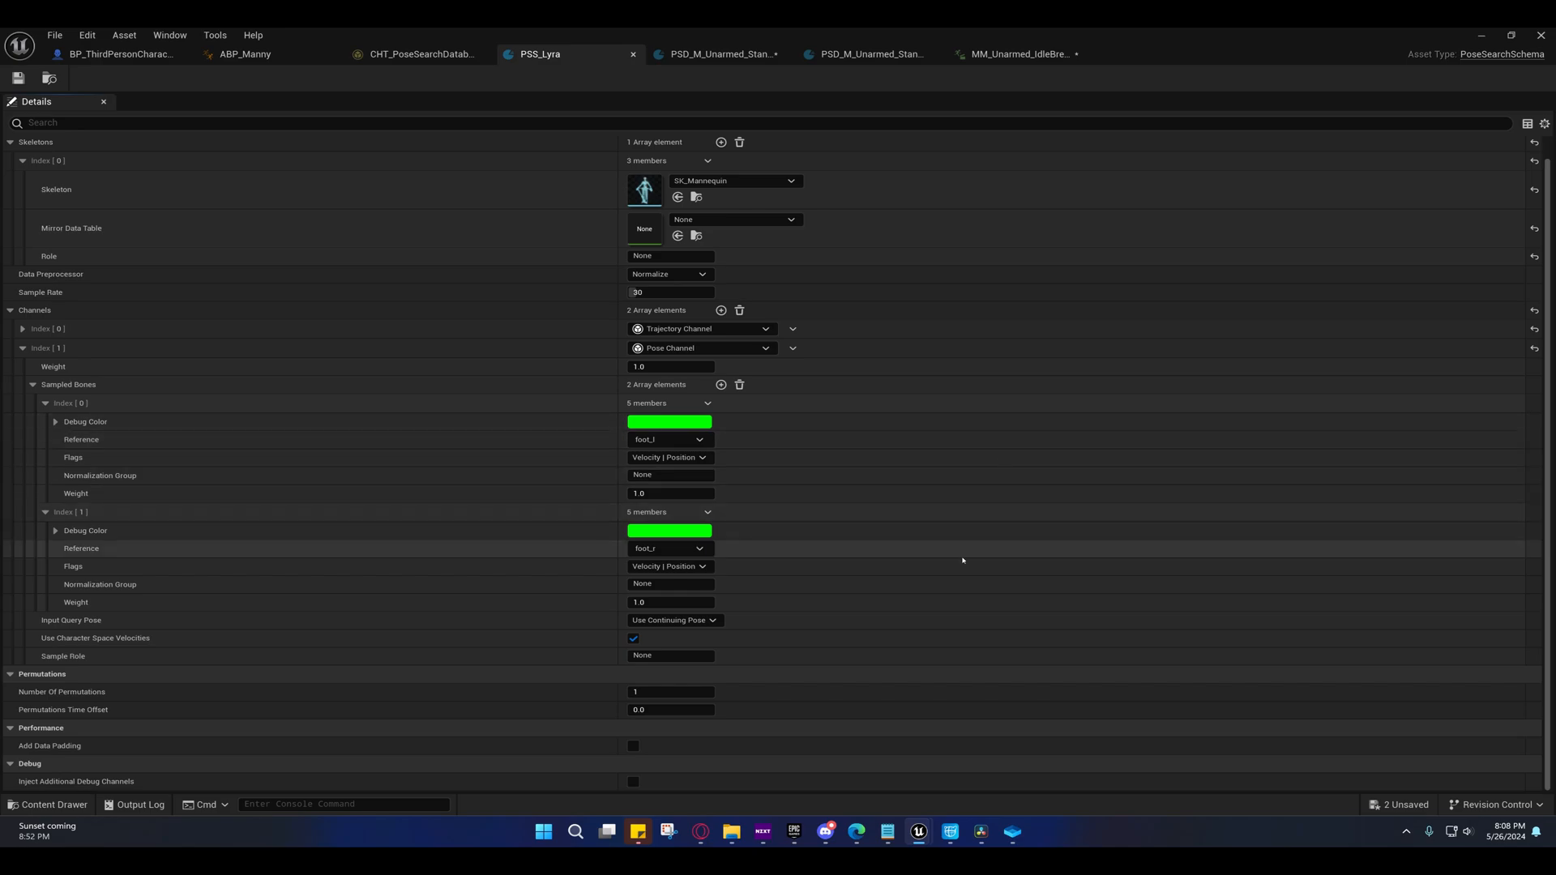
# - Switch to the browser and view the Google image results for phase
pyautogui.moveTo(916, 830)
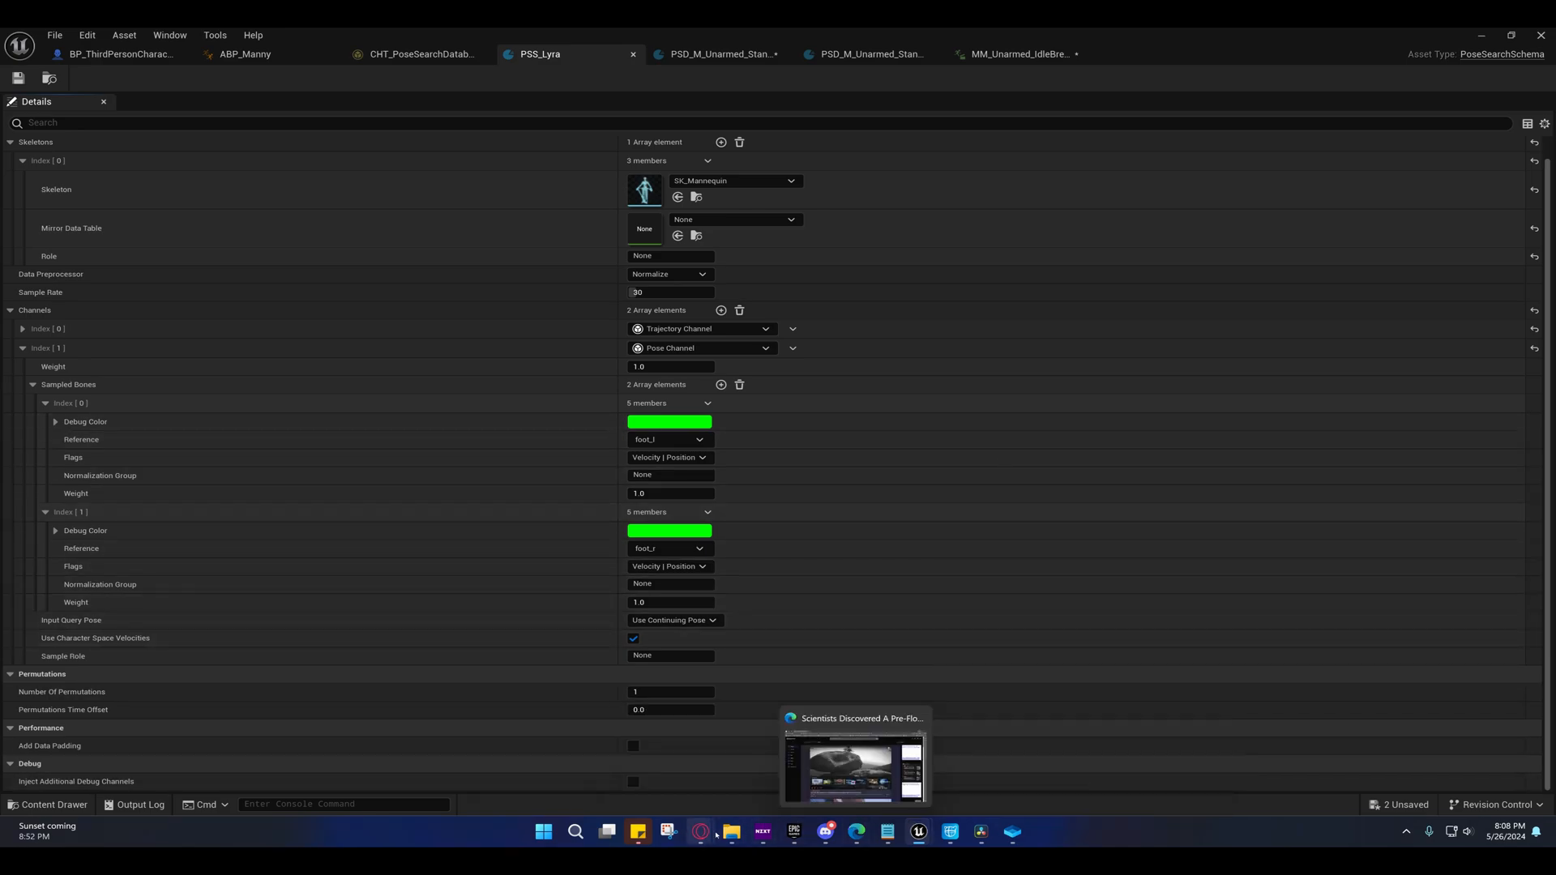
pyautogui.moveTo(702, 832)
pyautogui.click(782, 772)
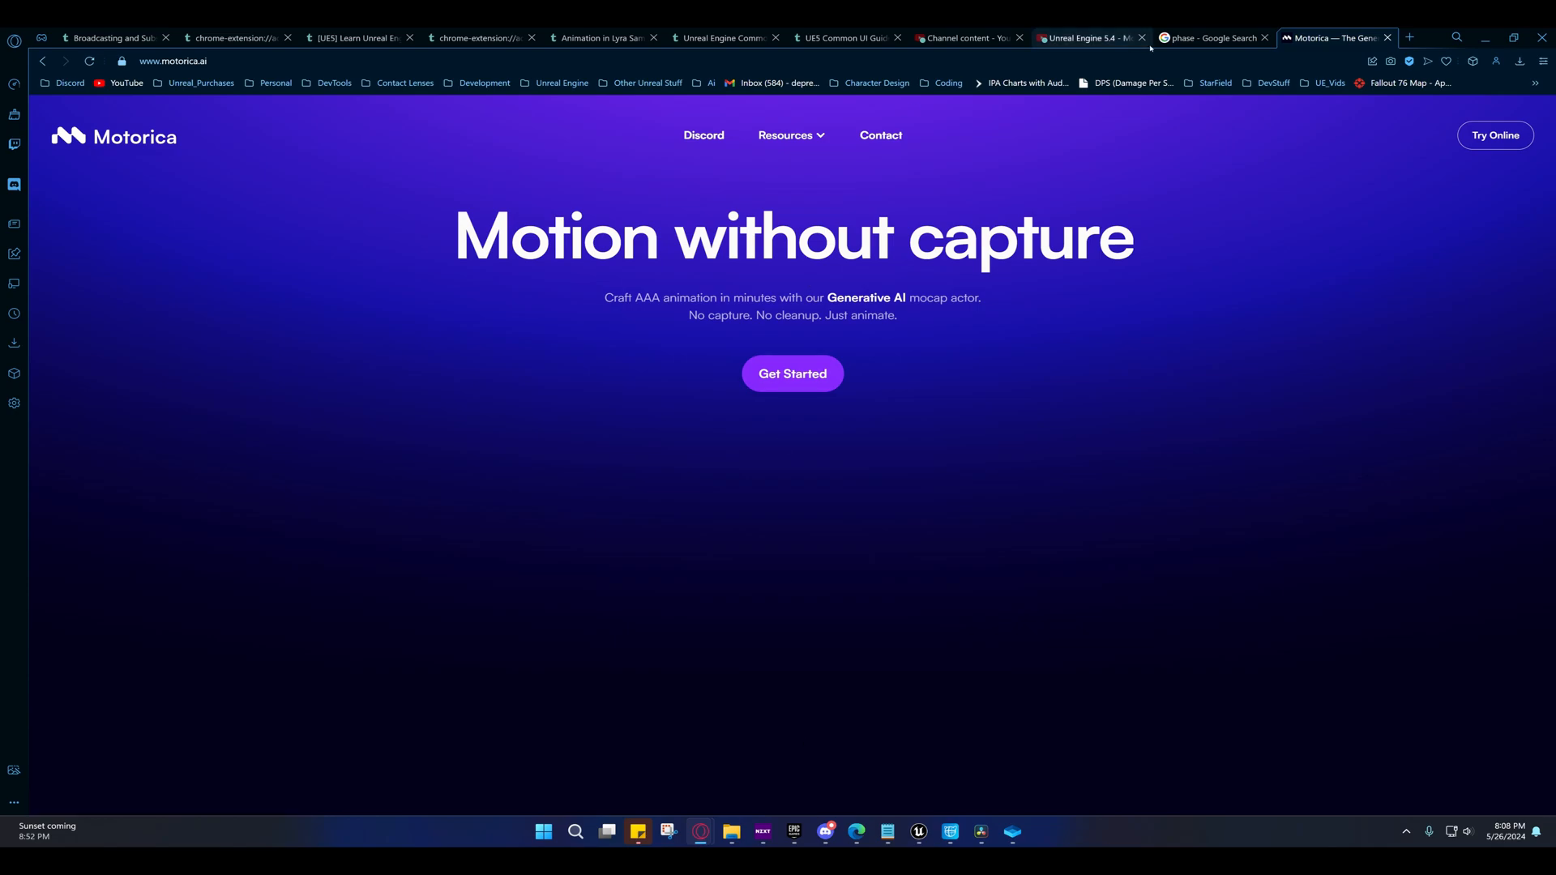
pyautogui.click(1209, 38)
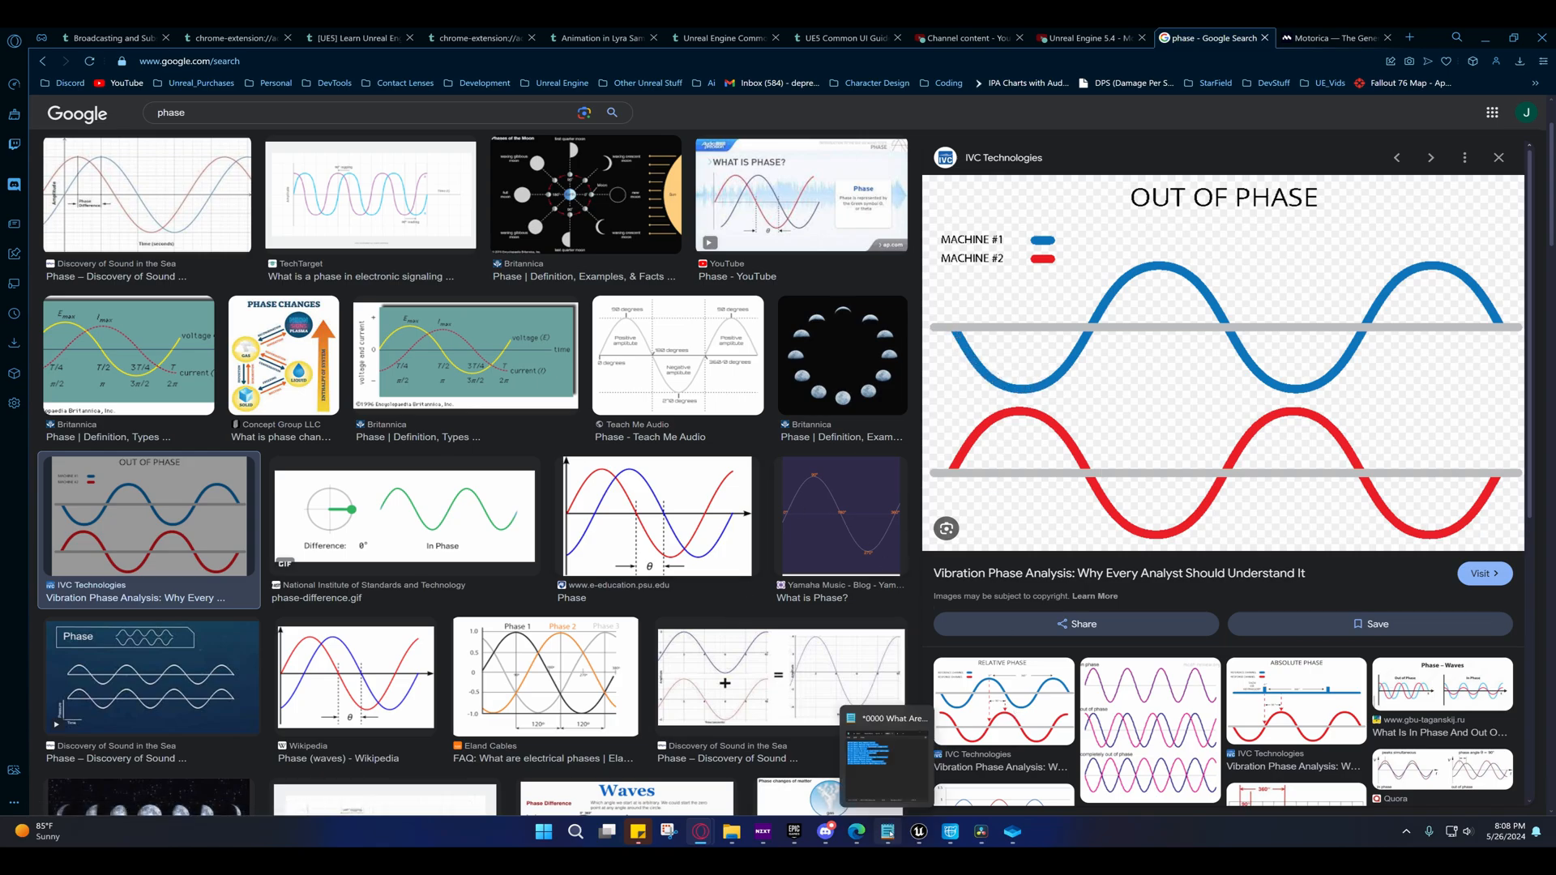
# - Switch to Cascadeur and examine the hand_r trajectory of the Phase_Cycles run from the side, with the timeline at frame 53
pyautogui.click(950, 831)
pyautogui.scroll(-3, 543, 422)
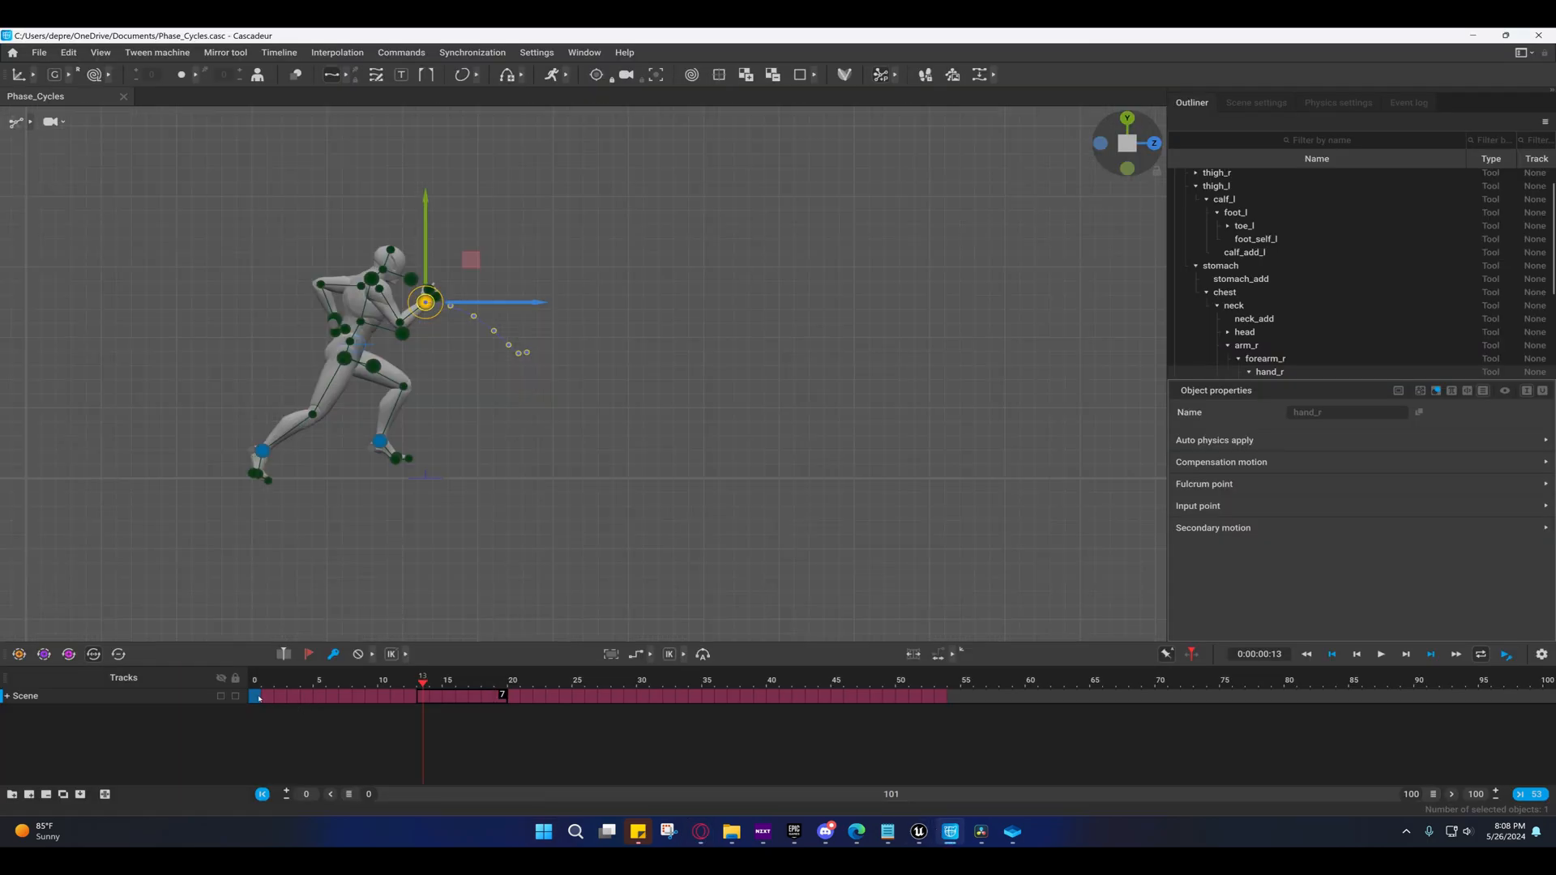
pyautogui.moveTo(260, 699); pyautogui.dragTo(941, 699)
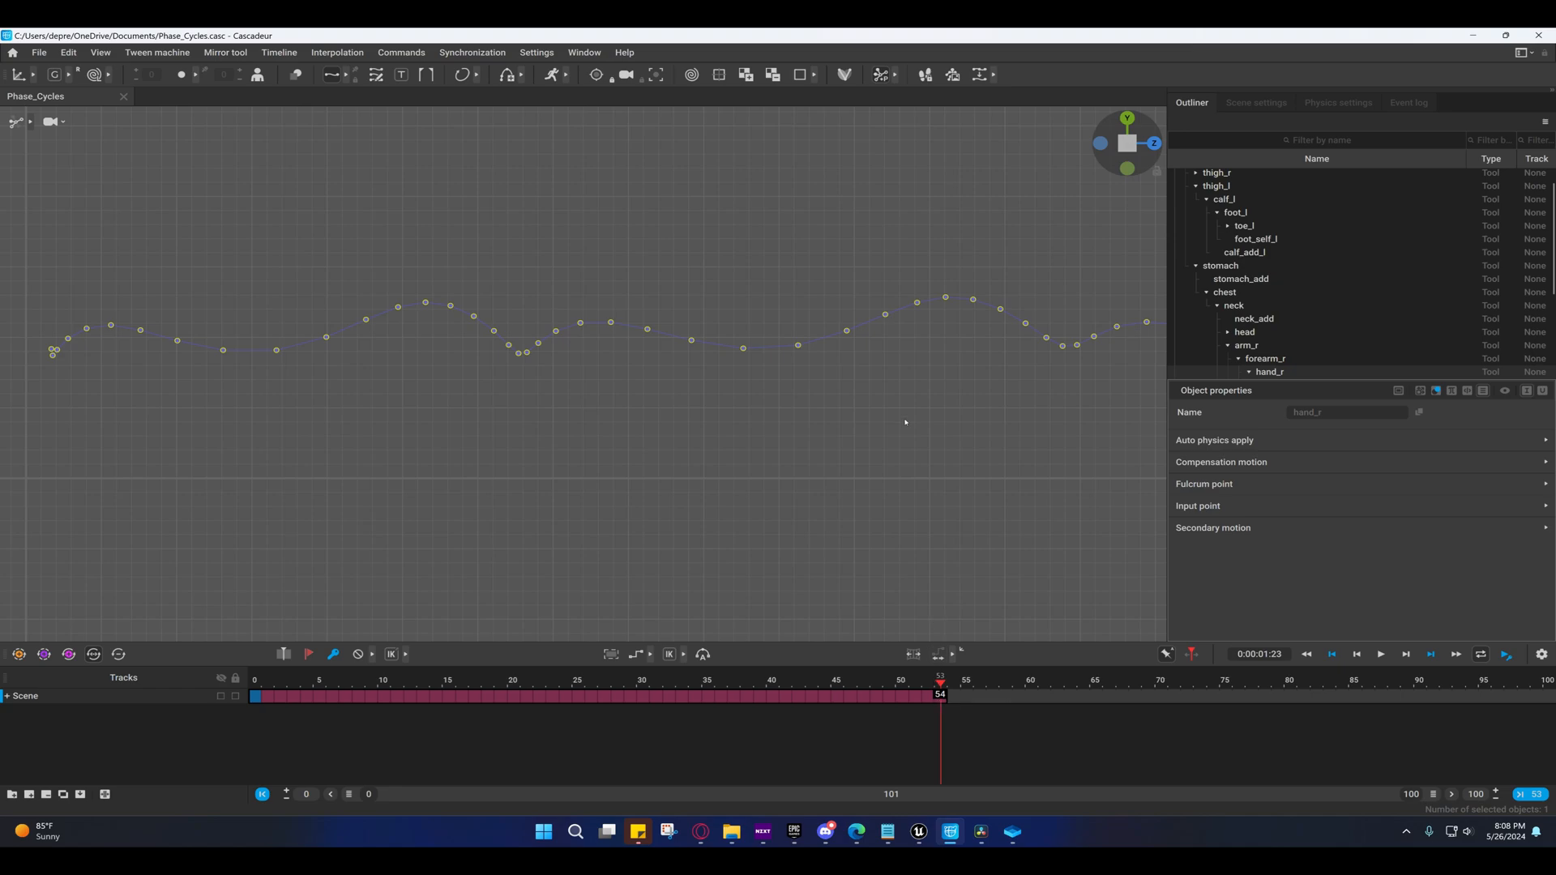
pyautogui.scroll(-3, 906, 423)
pyautogui.scroll(2, 948, 387)
pyautogui.keyDown('alt'); pyautogui.moveTo(1015, 394); pyautogui.dragTo(1104, 154); pyautogui.keyUp('alt')
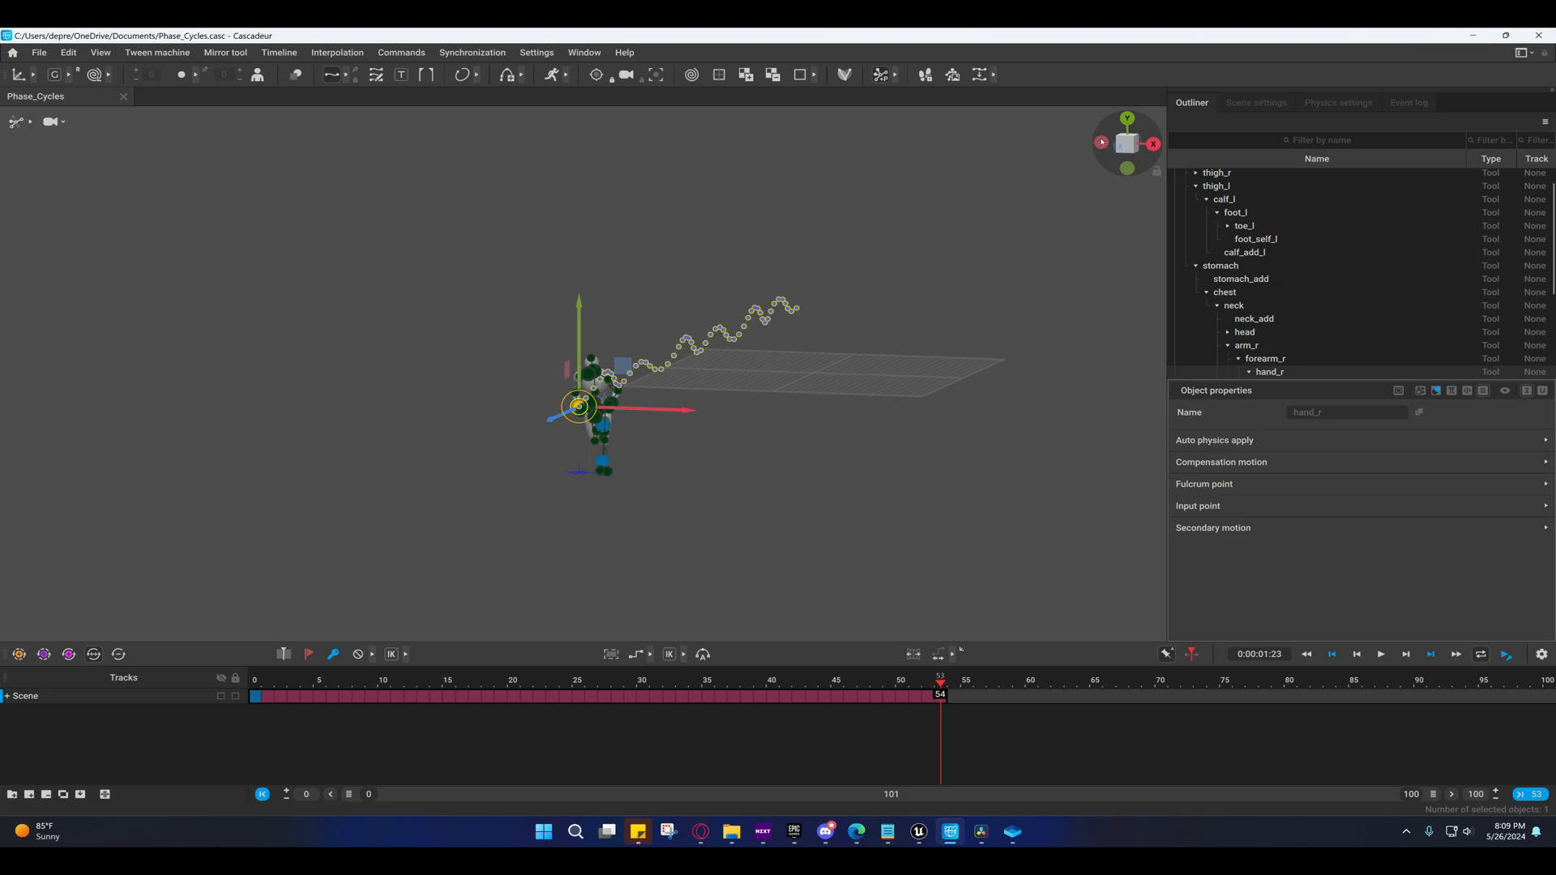
pyautogui.click(1100, 142)
pyautogui.moveTo(1023, 281); pyautogui.dragTo(870, 353, button='middle')
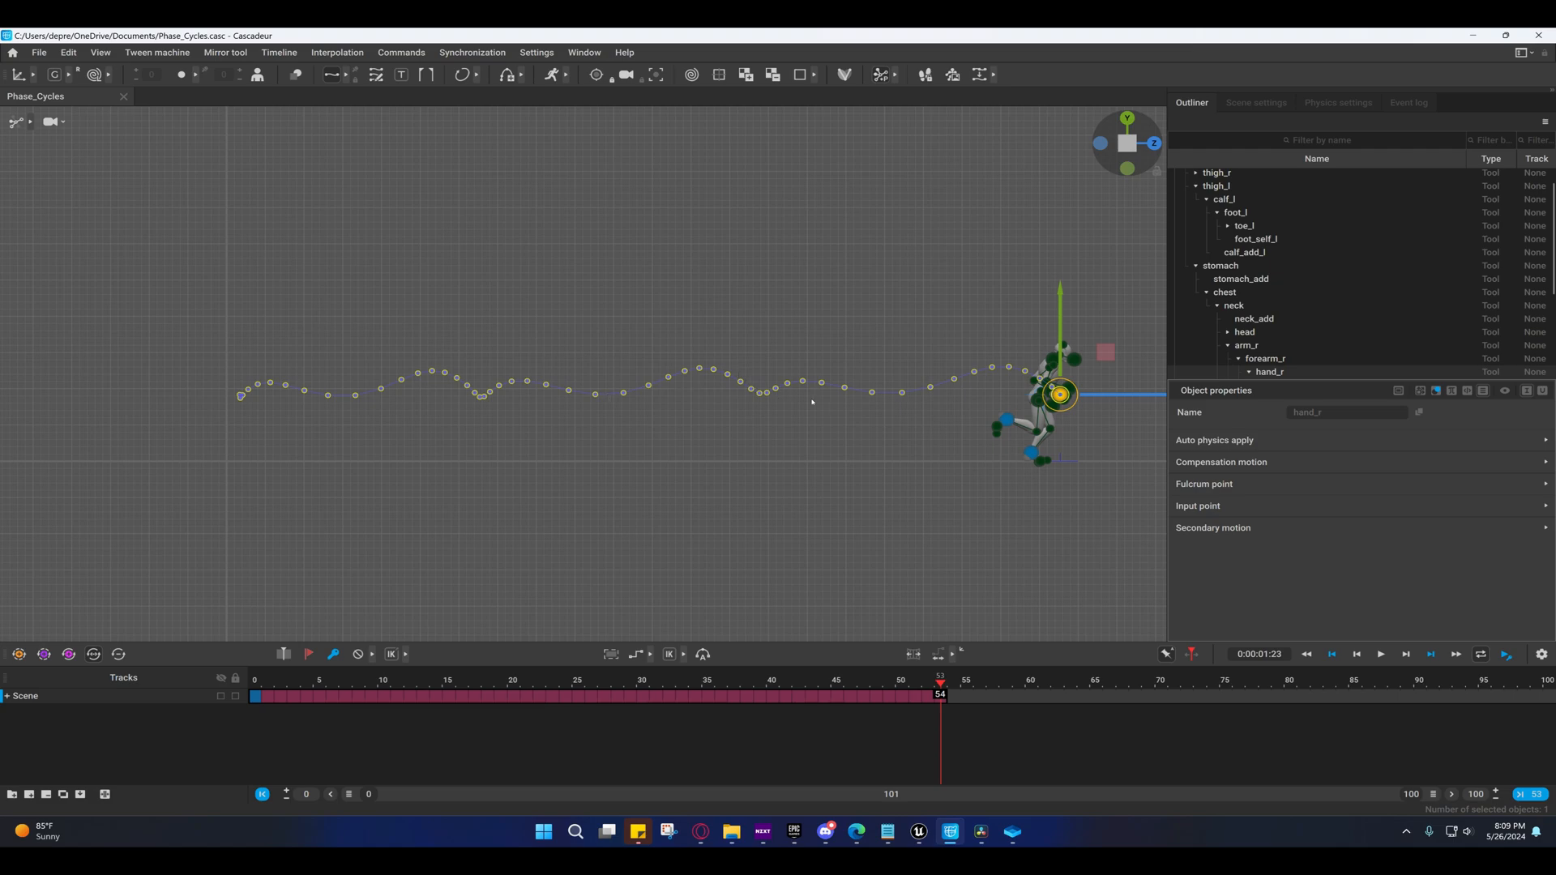
pyautogui.scroll(4, 572, 372)
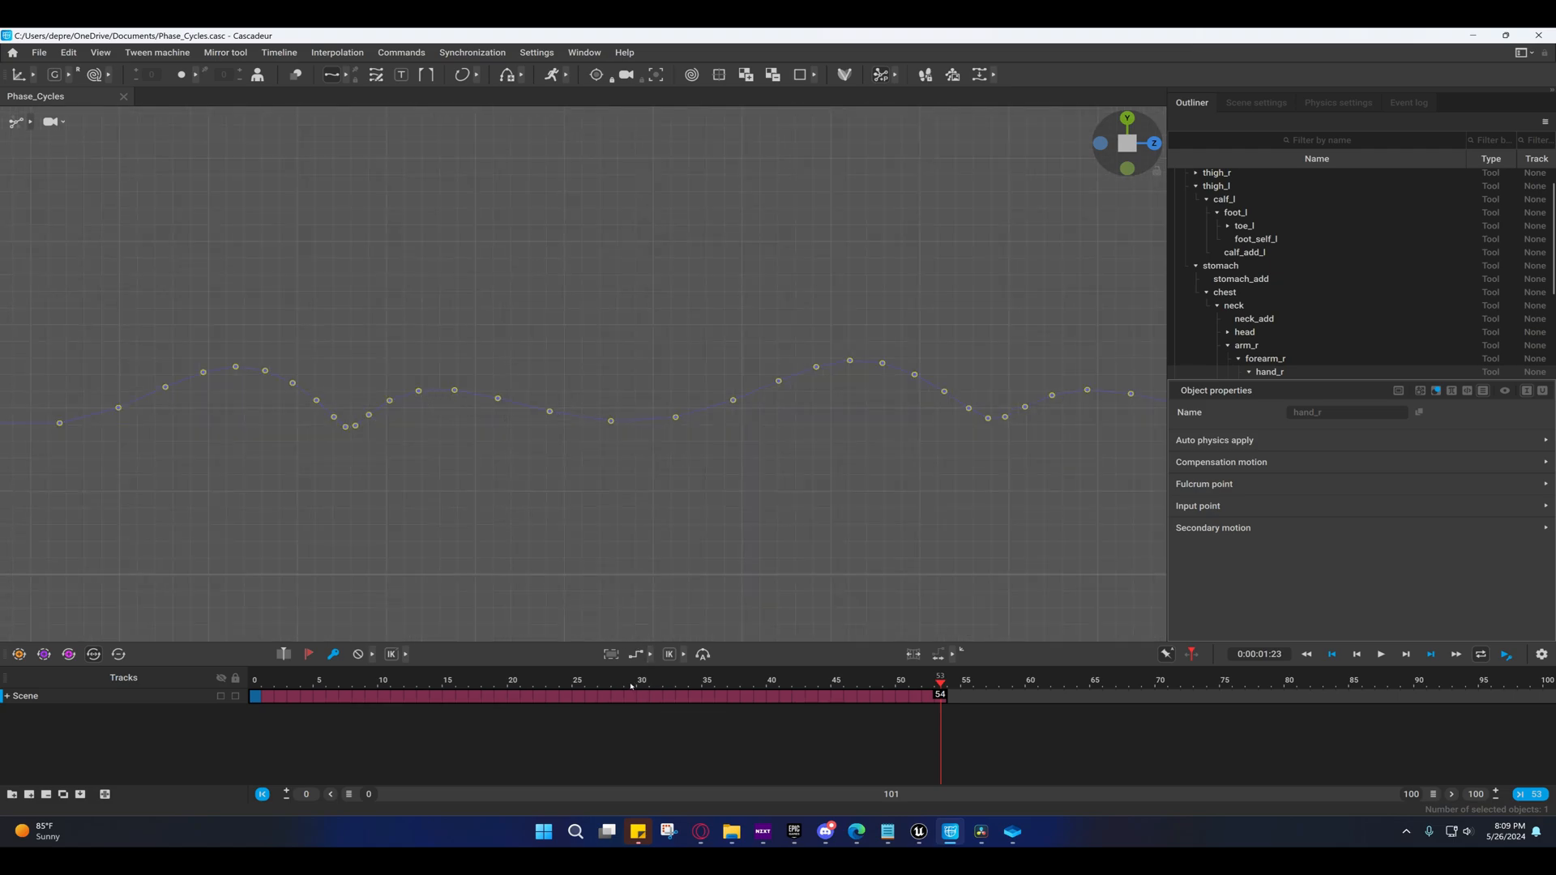
# - Scrub the Phase_Cycles run to frame 21 and reselect hand_r to display its trajectory curve
pyautogui.moveTo(631, 686); pyautogui.dragTo(524, 686)
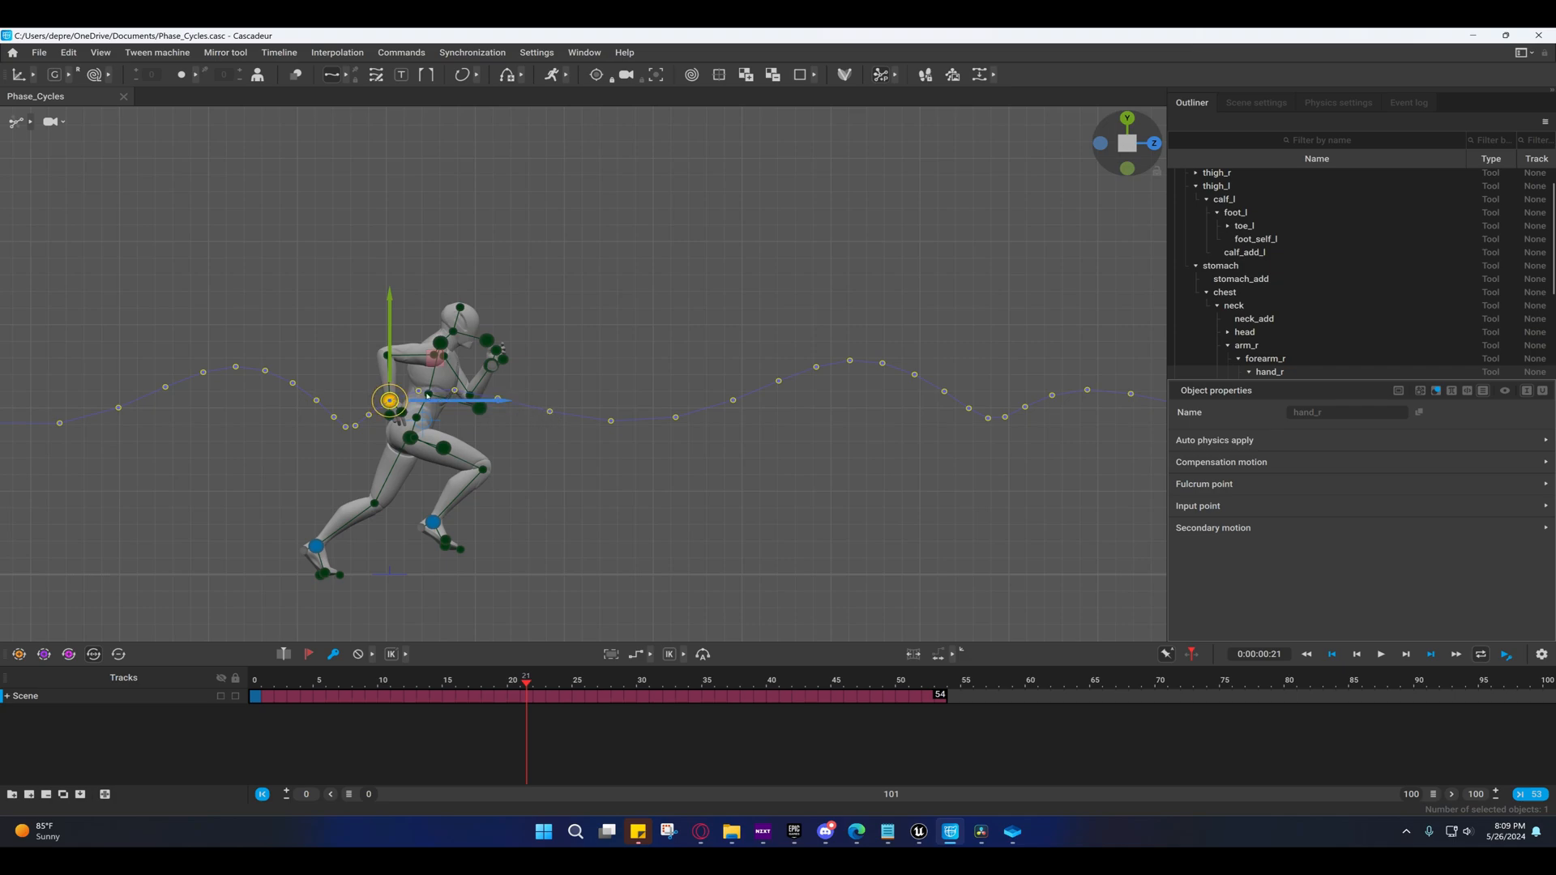
pyautogui.click(547, 415)
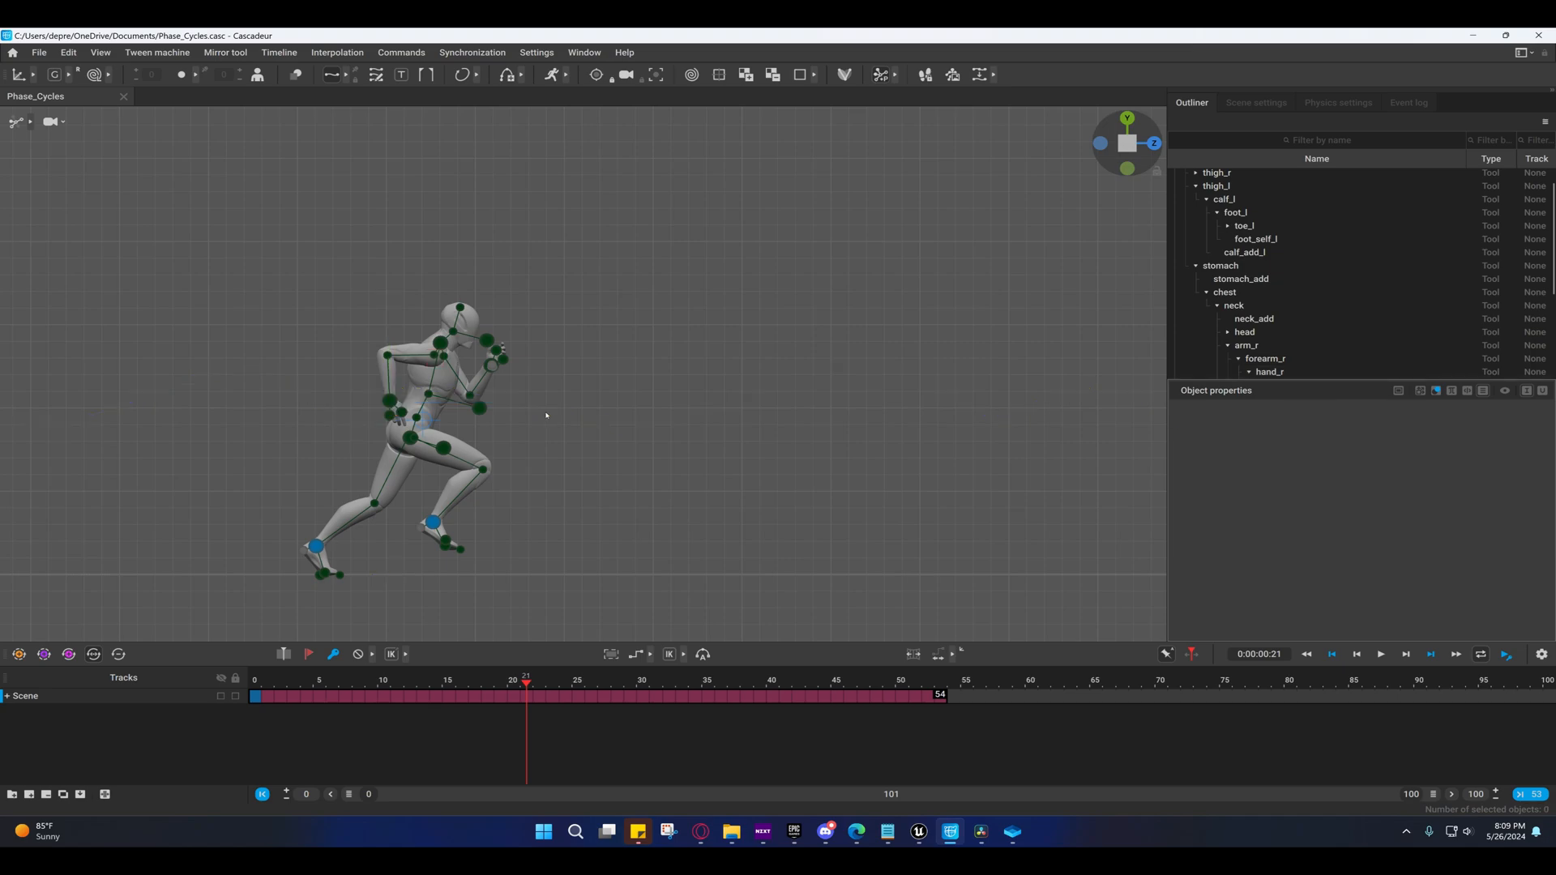
pyautogui.click(391, 405)
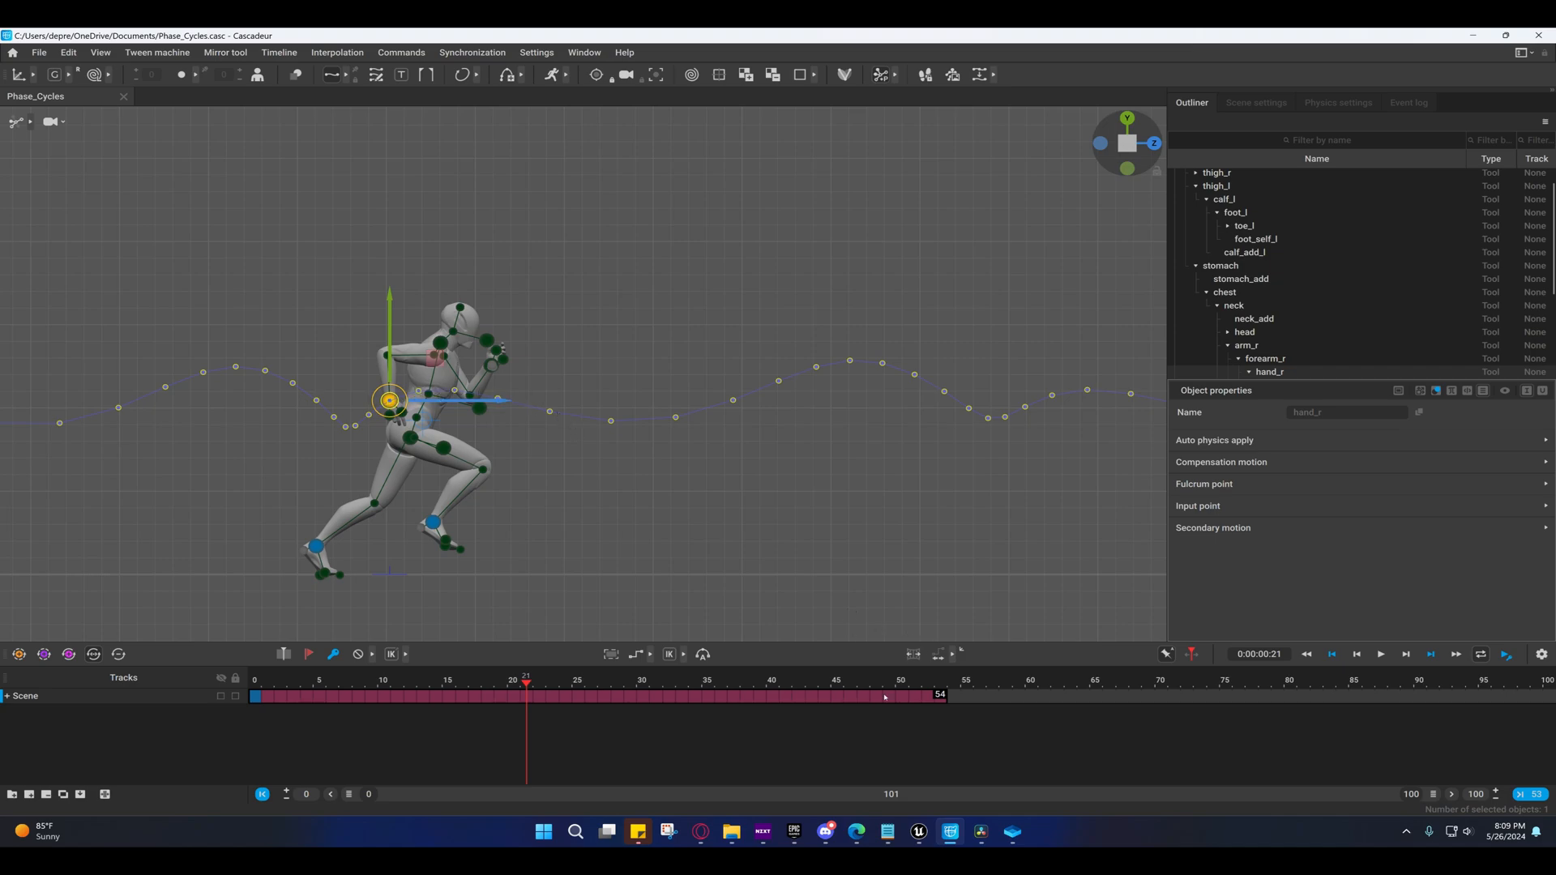
# - Switch back to Unreal Editor, check PSD_TestDatabase2, and review the pose channel in the PSS_Lyra schema
pyautogui.moveTo(918, 832)
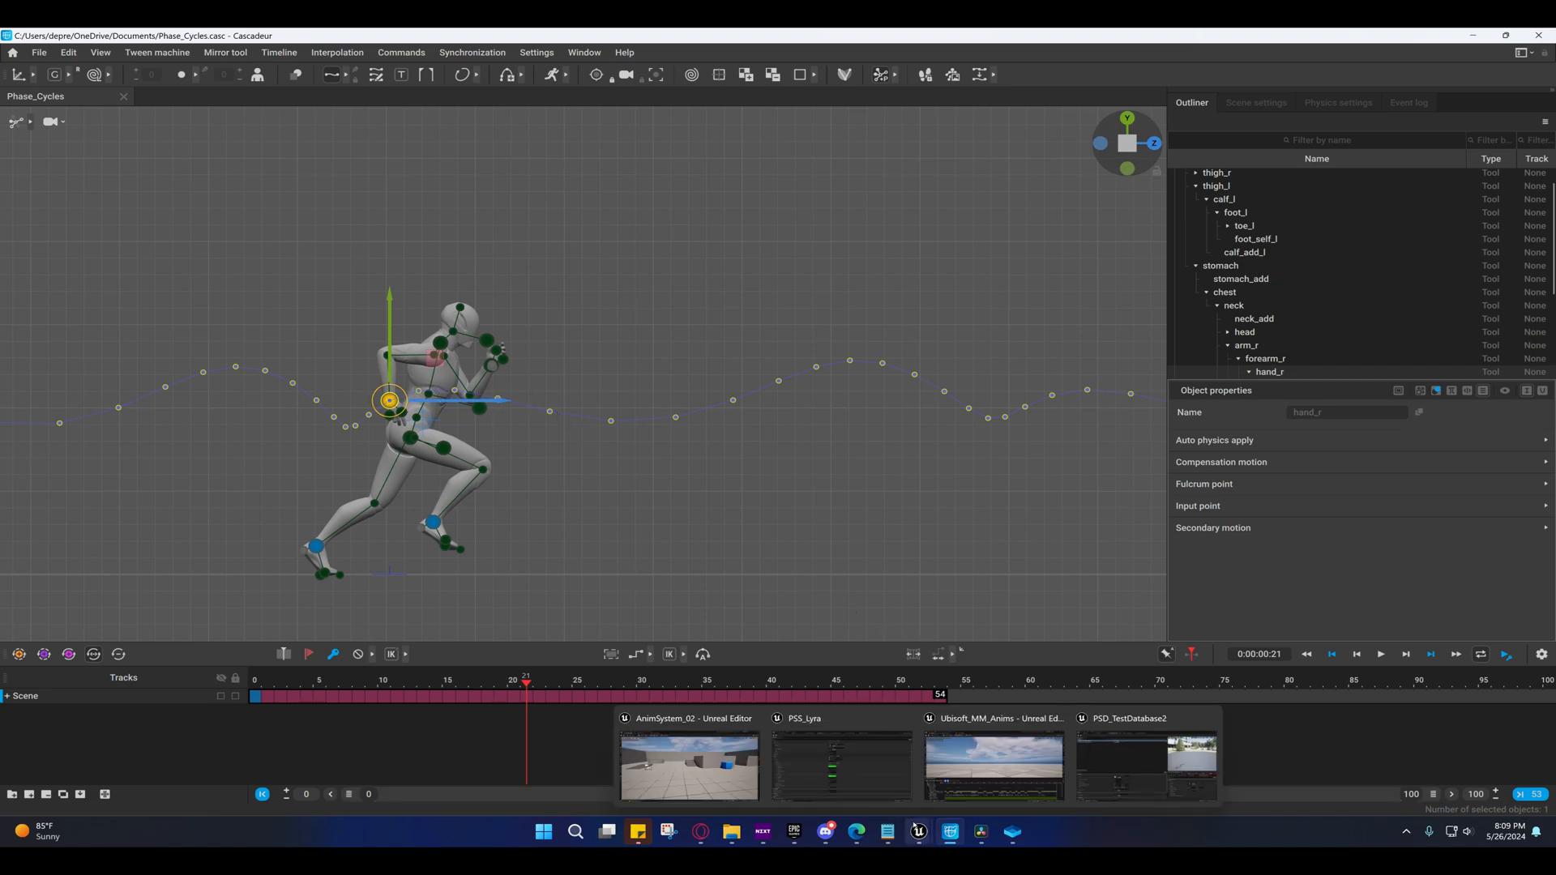
pyautogui.click(1098, 748)
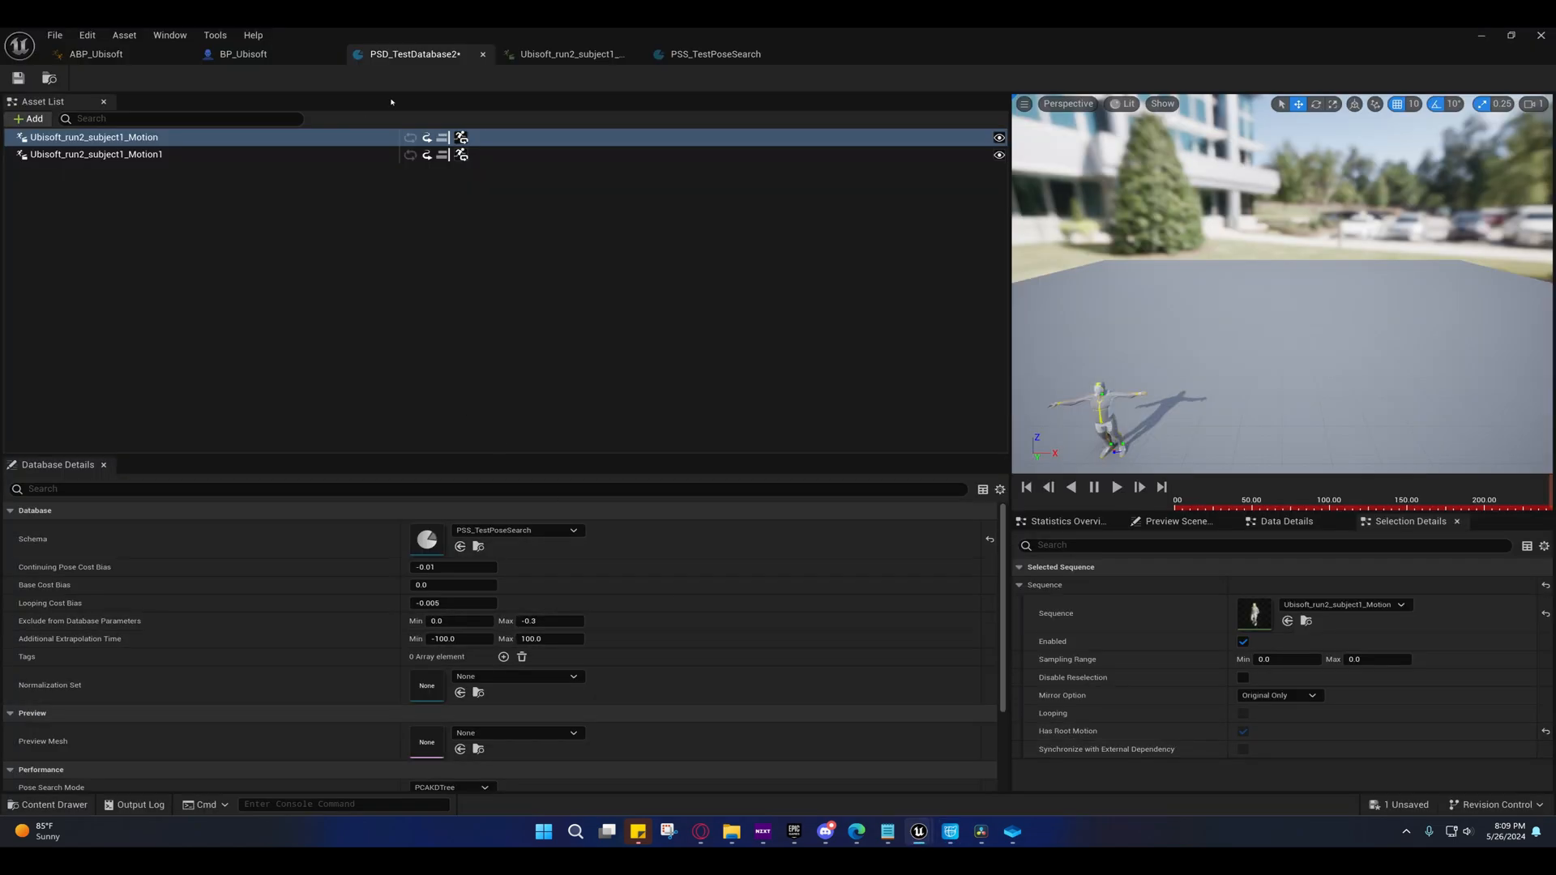
pyautogui.moveTo(918, 833)
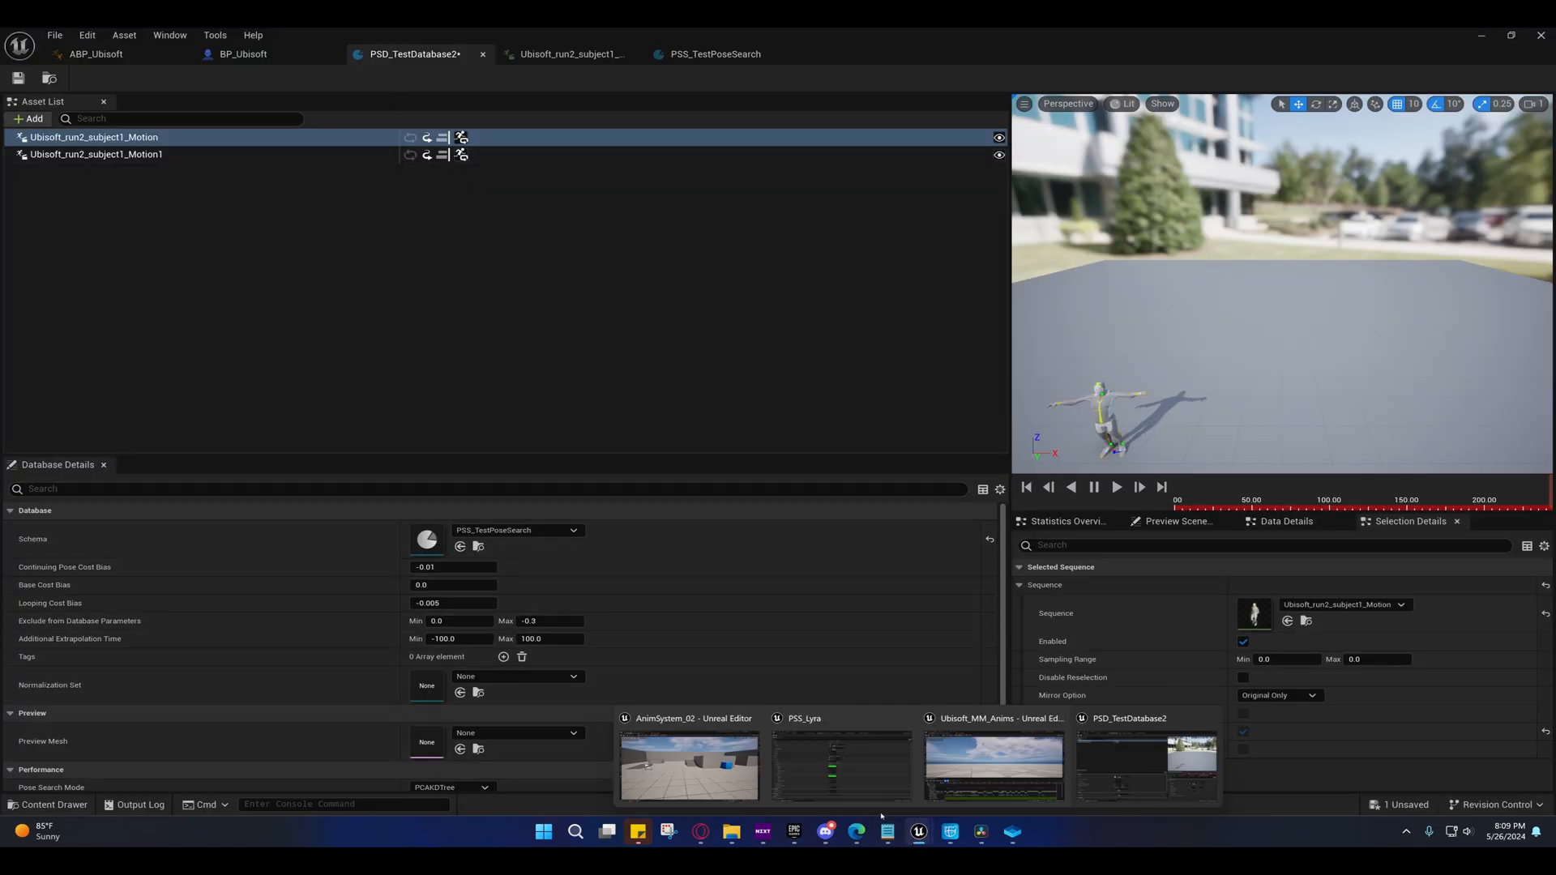
pyautogui.click(851, 748)
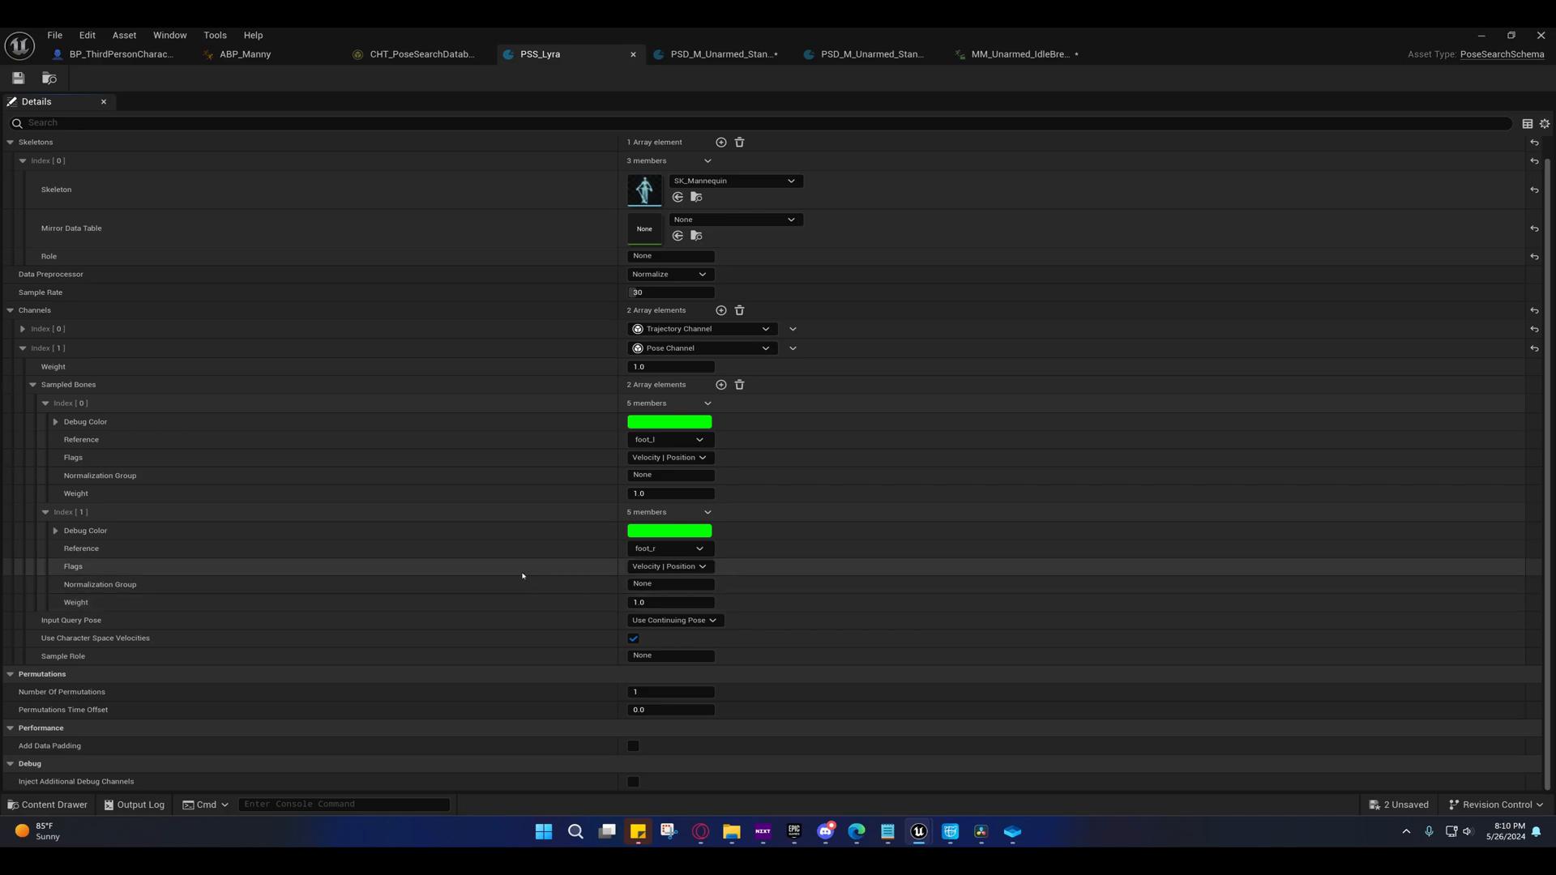
pyautogui.moveTo(90, 698)
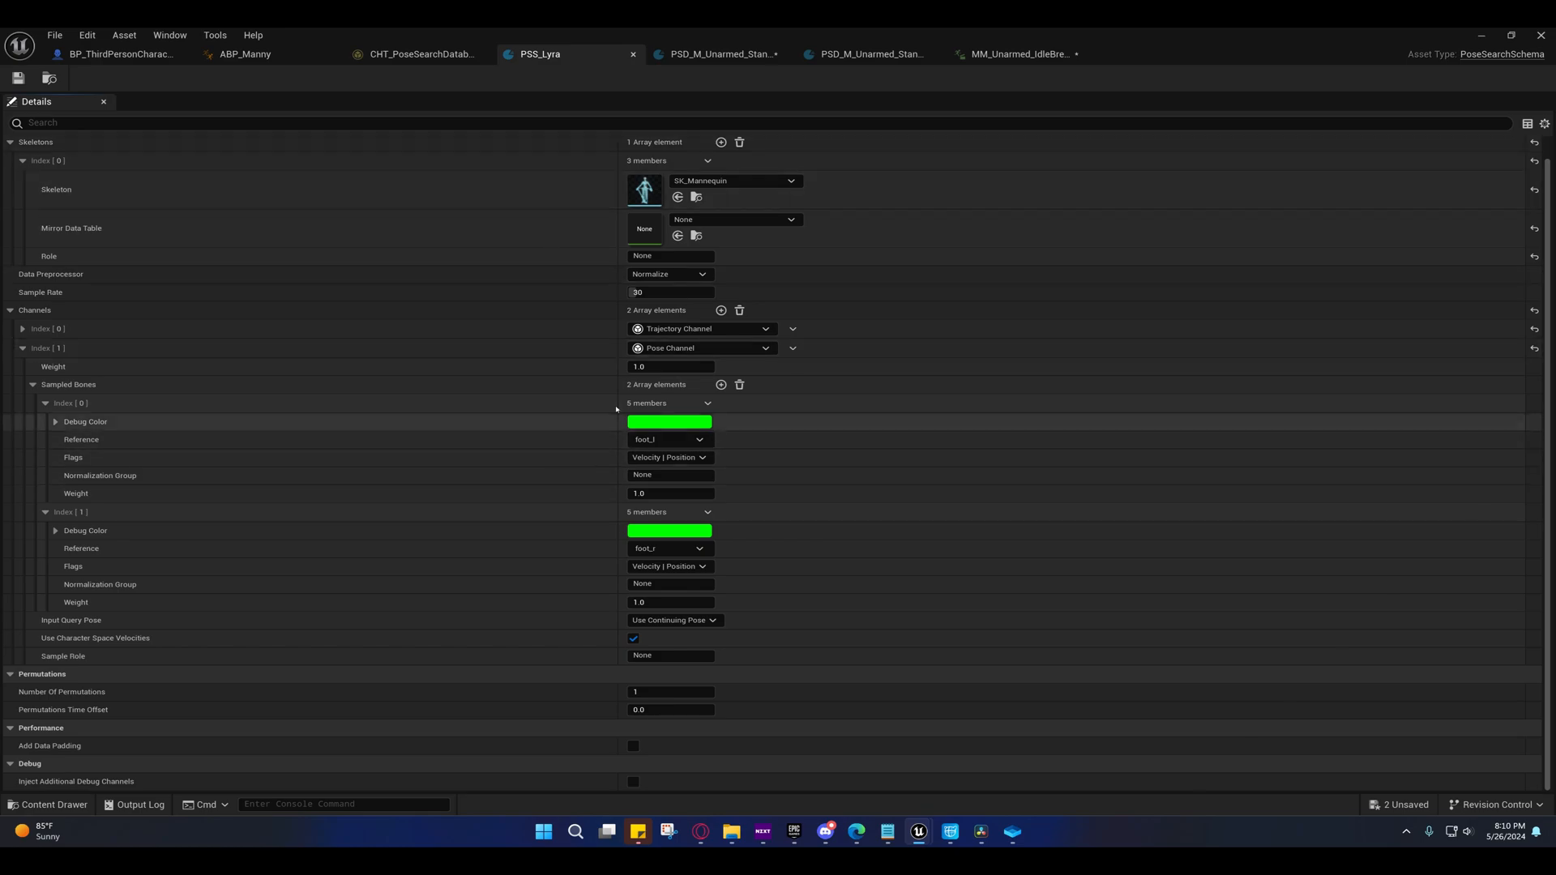
# - View the Stand_Run chooser table and the Pose History node's collected bones in ABP_Manny's AnimGraph
pyautogui.click(422, 55)
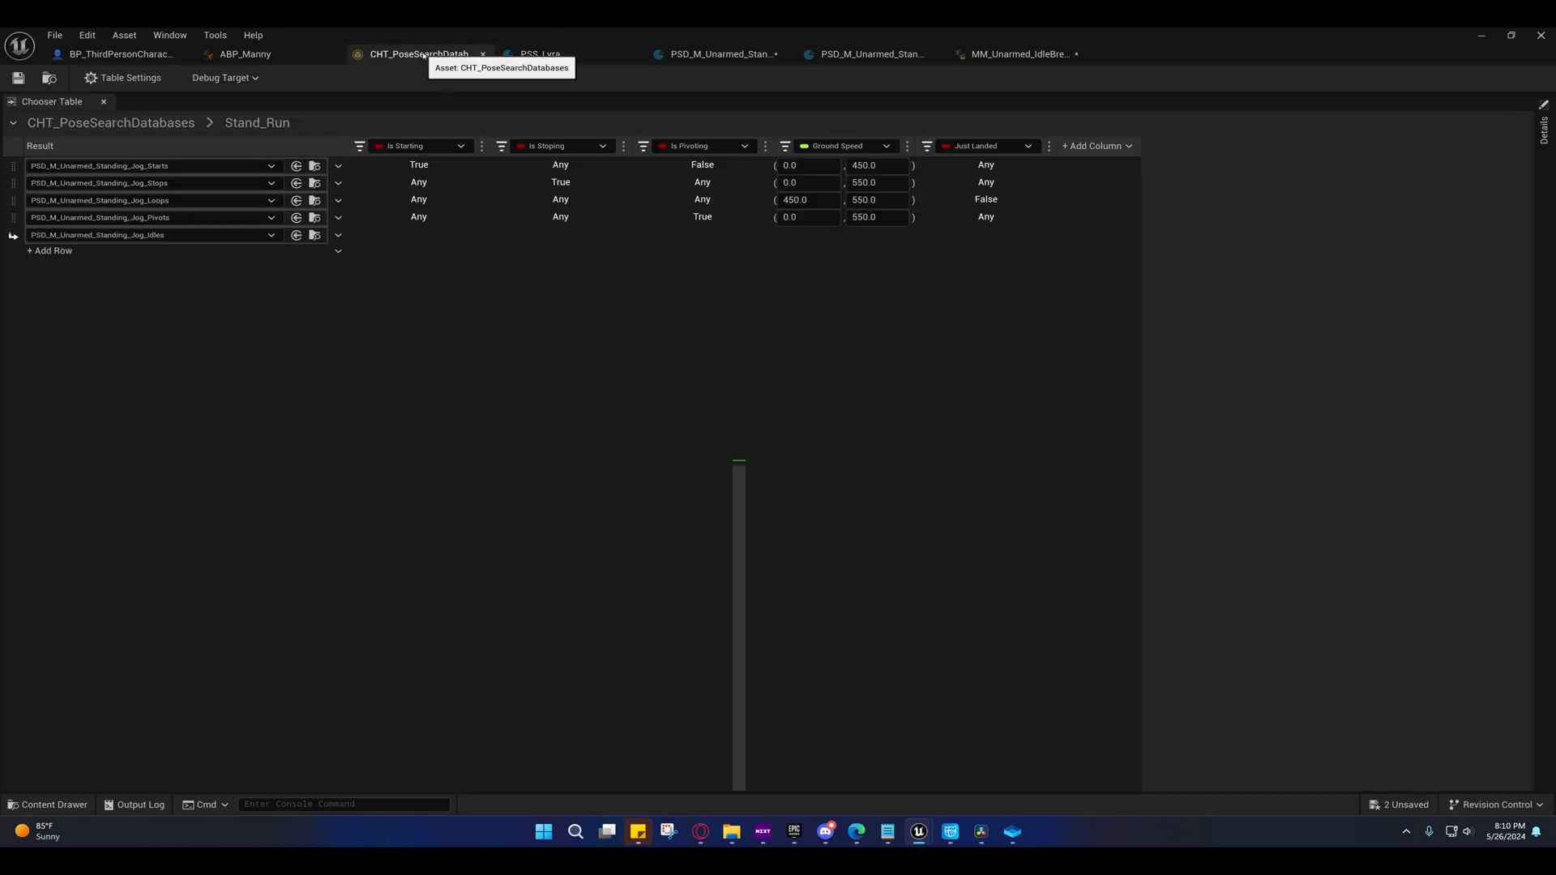
pyautogui.click(239, 54)
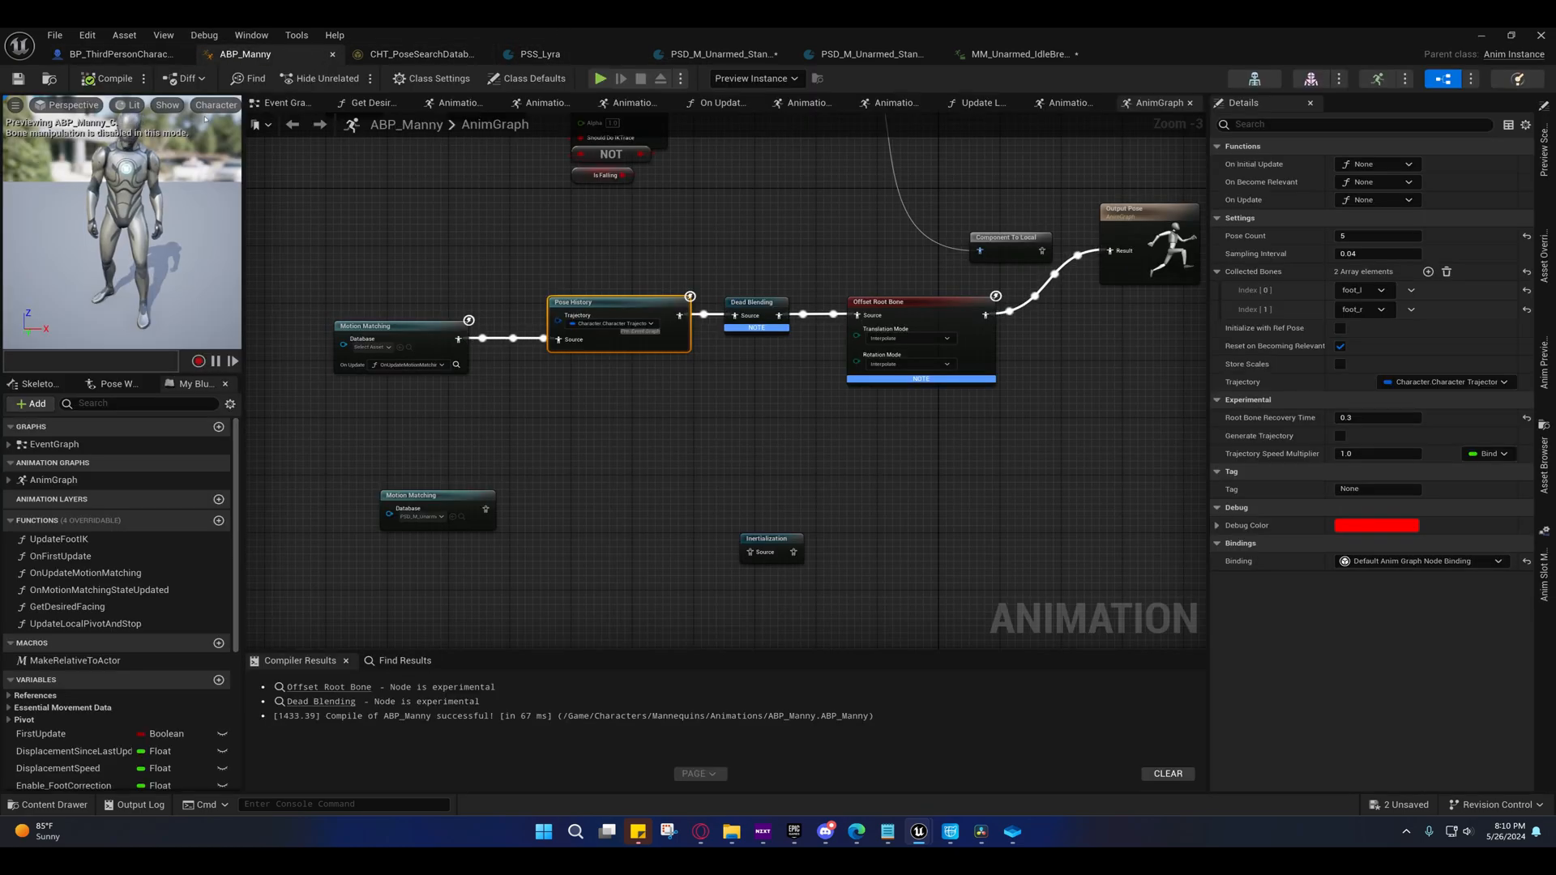
pyautogui.moveTo(435, 427); pyautogui.dragTo(518, 455, button='right')
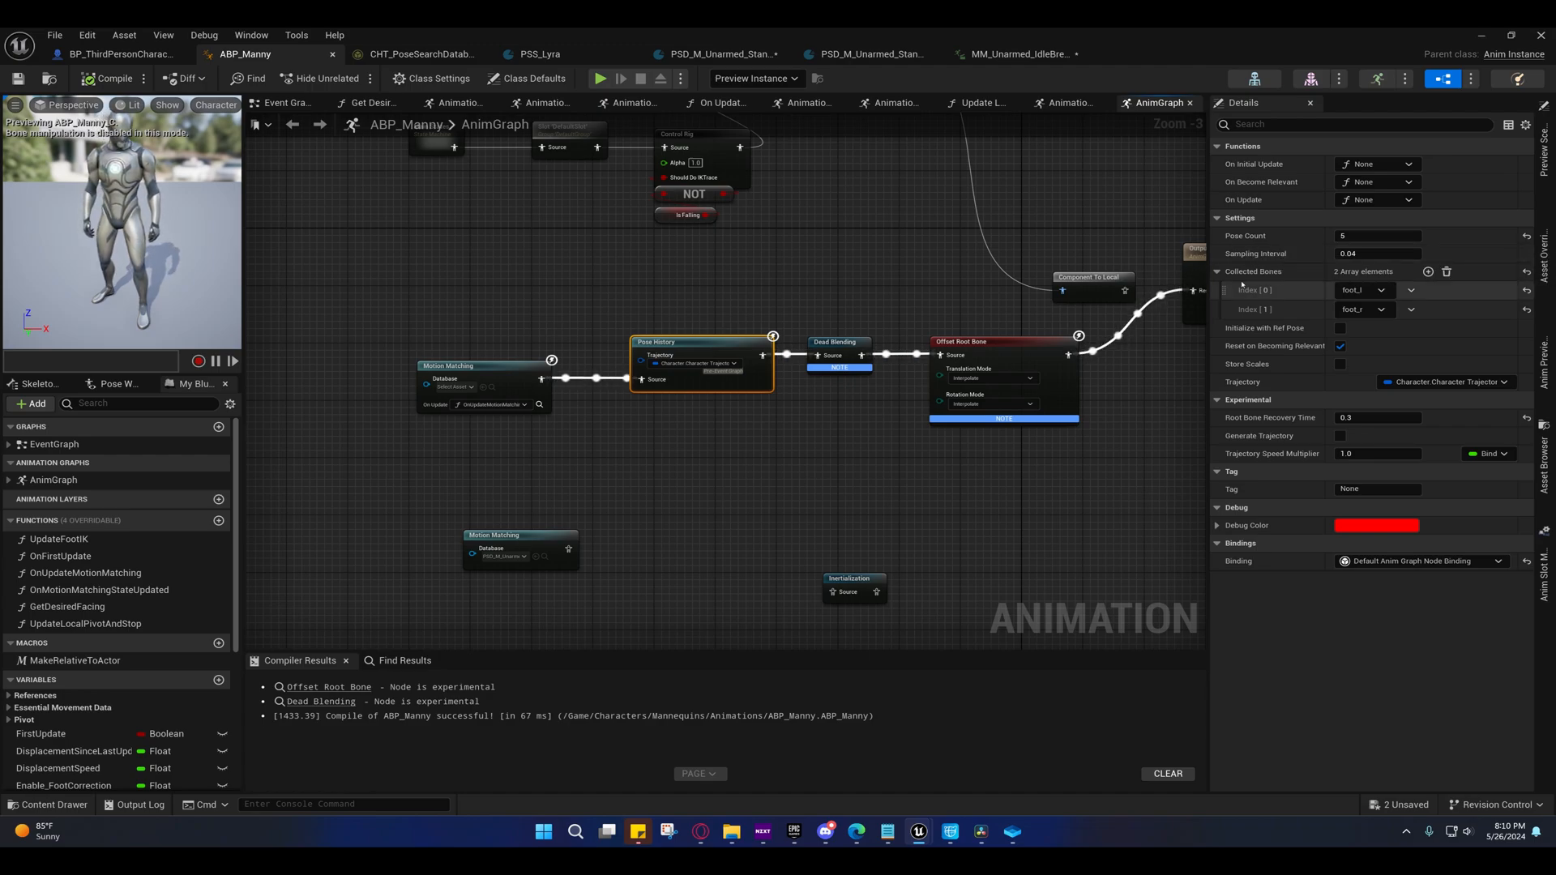
pyautogui.moveTo(720, 489); pyautogui.dragTo(666, 522, button='right')
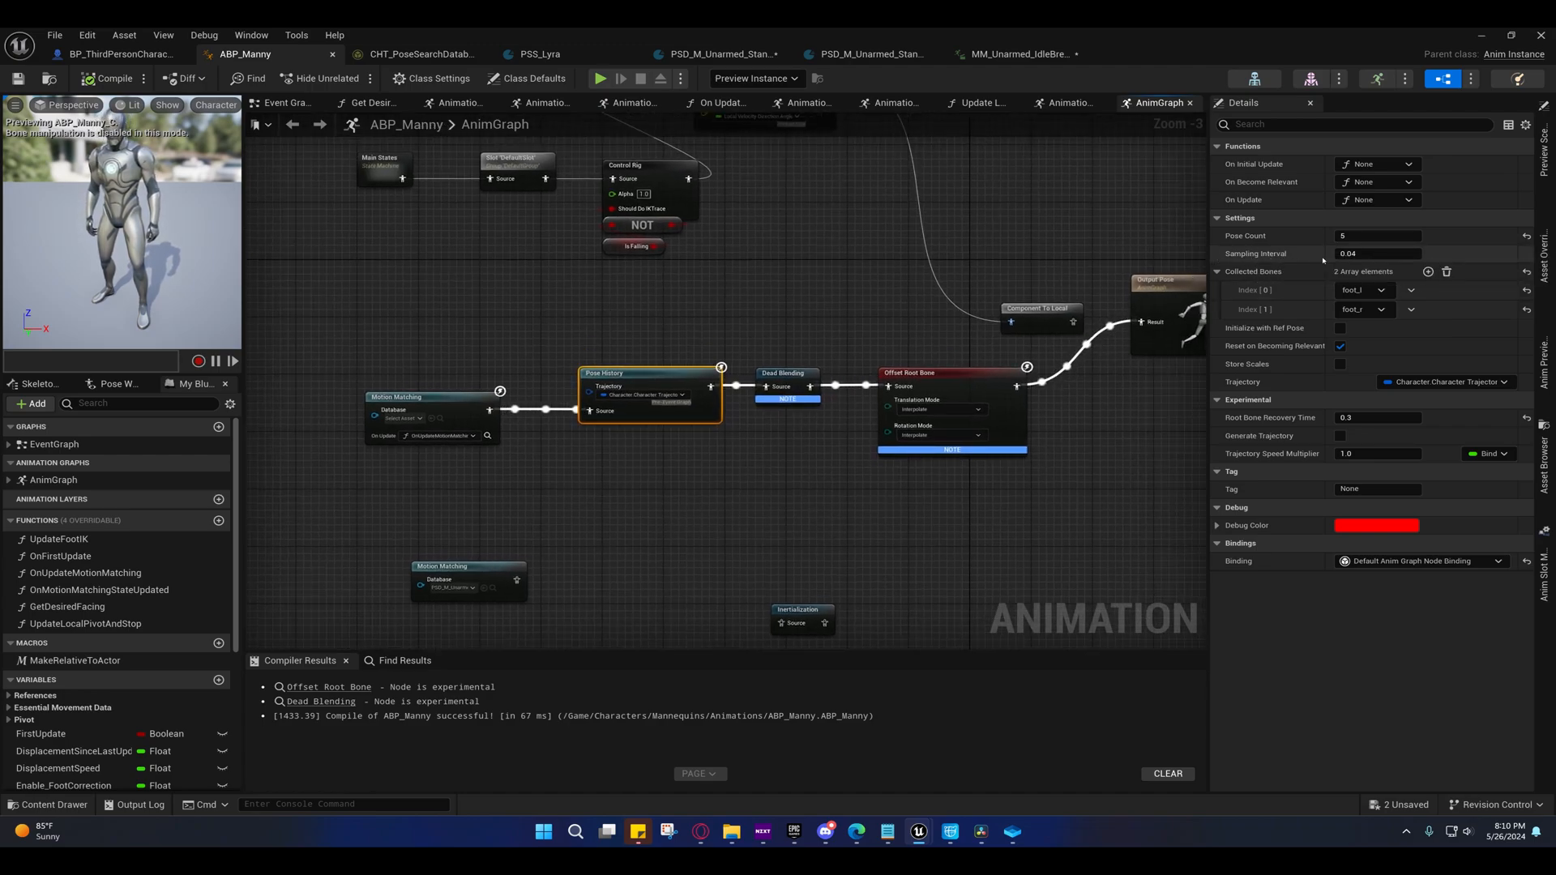
# - Inspect the Pose History node's Sampling Interval and minimize the asset editor window to reveal the AnimSystem_02 level
pyautogui.click(1362, 255)
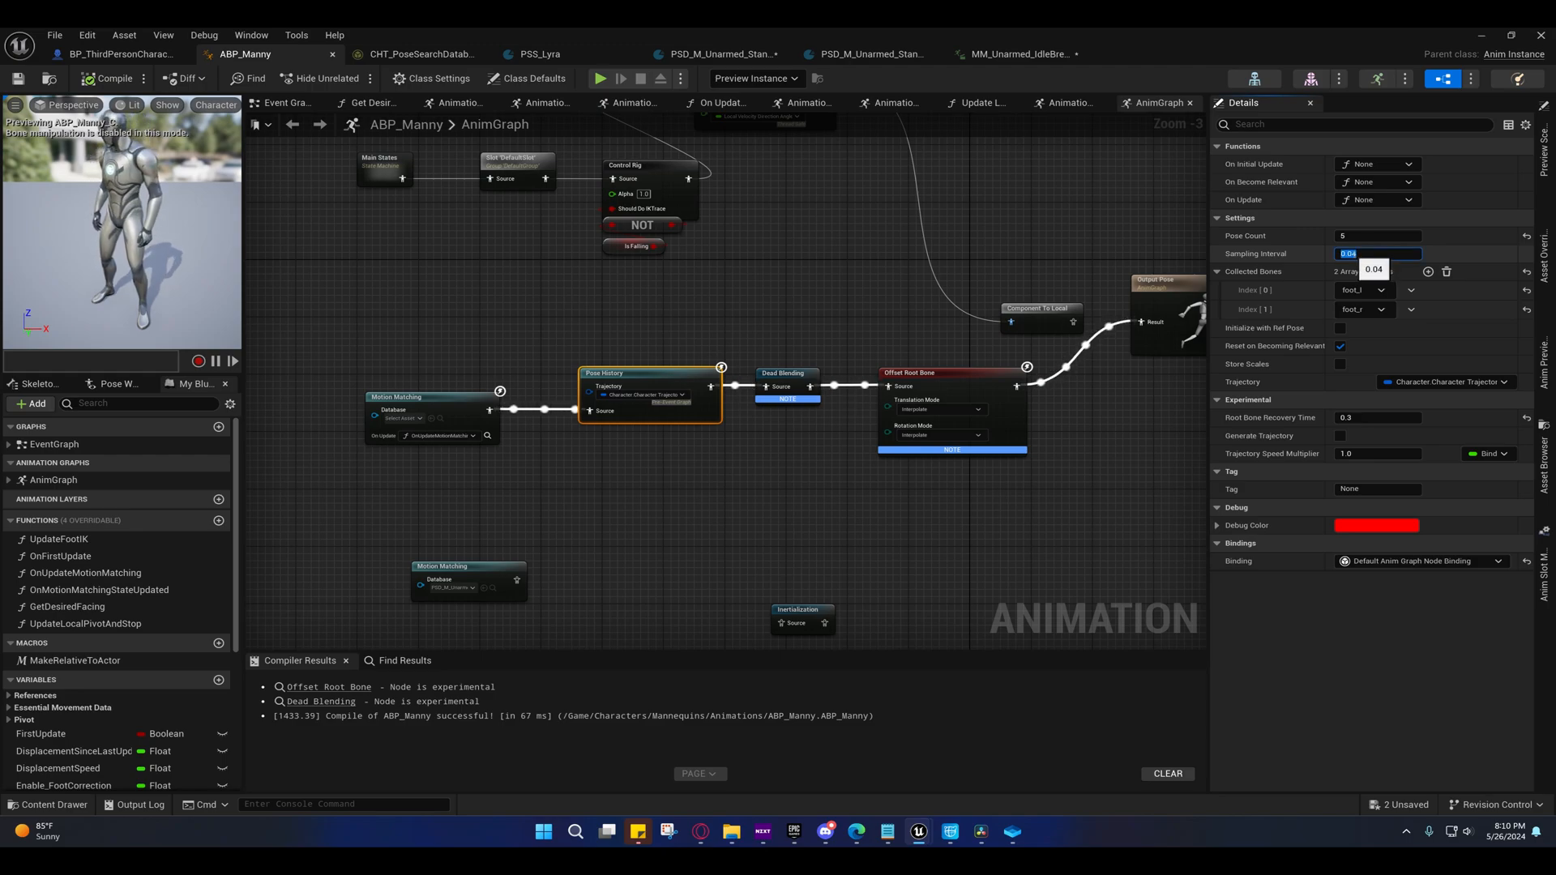
pyautogui.click(1354, 253)
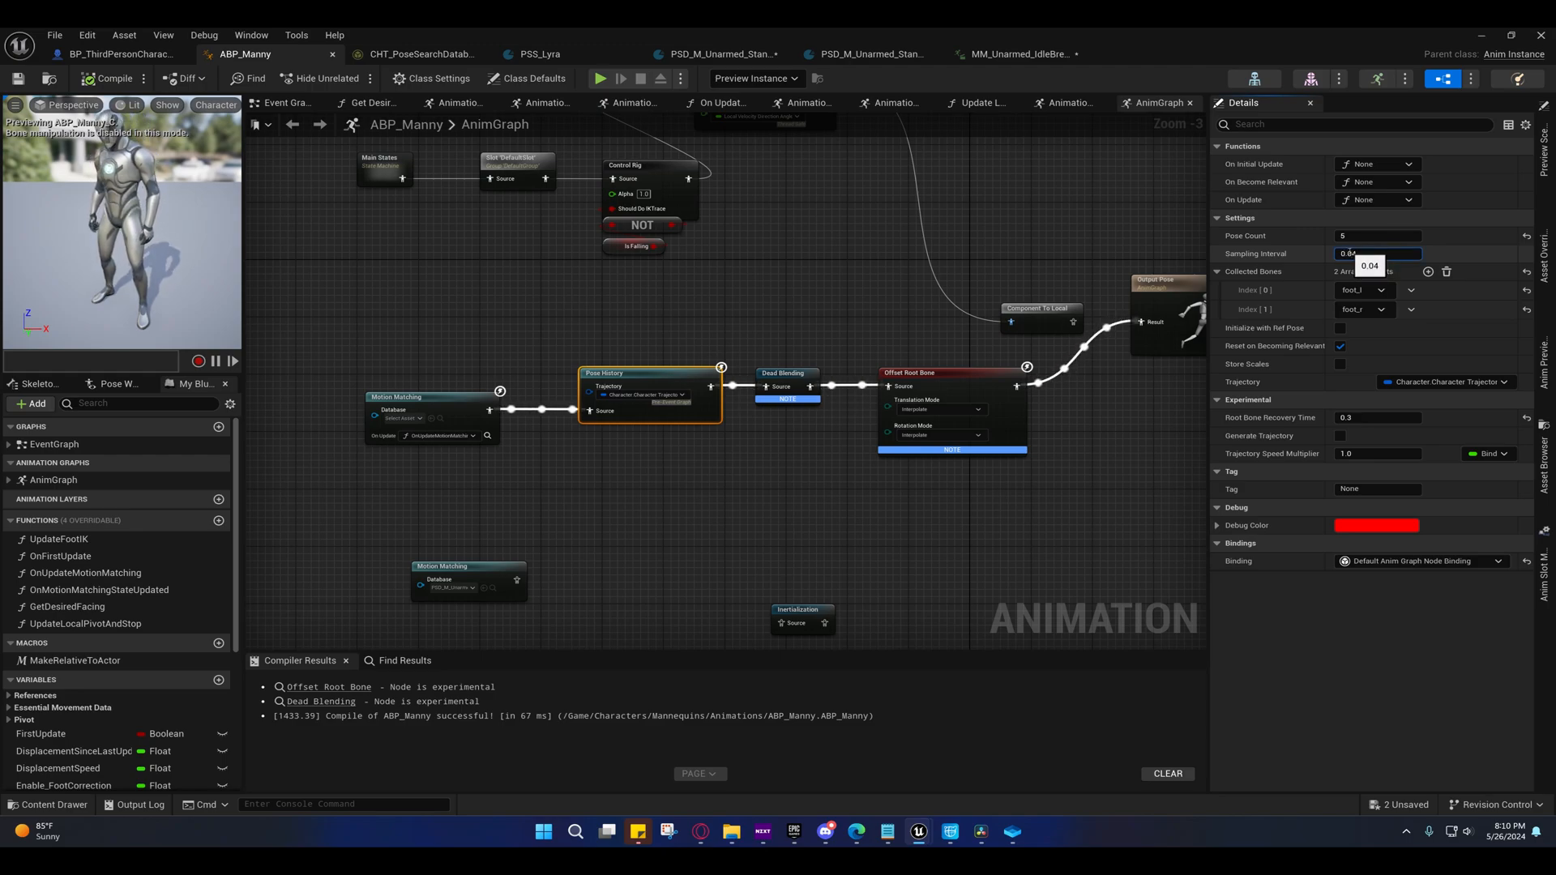
pyautogui.moveTo(1350, 253); pyautogui.dragTo(1373, 254)
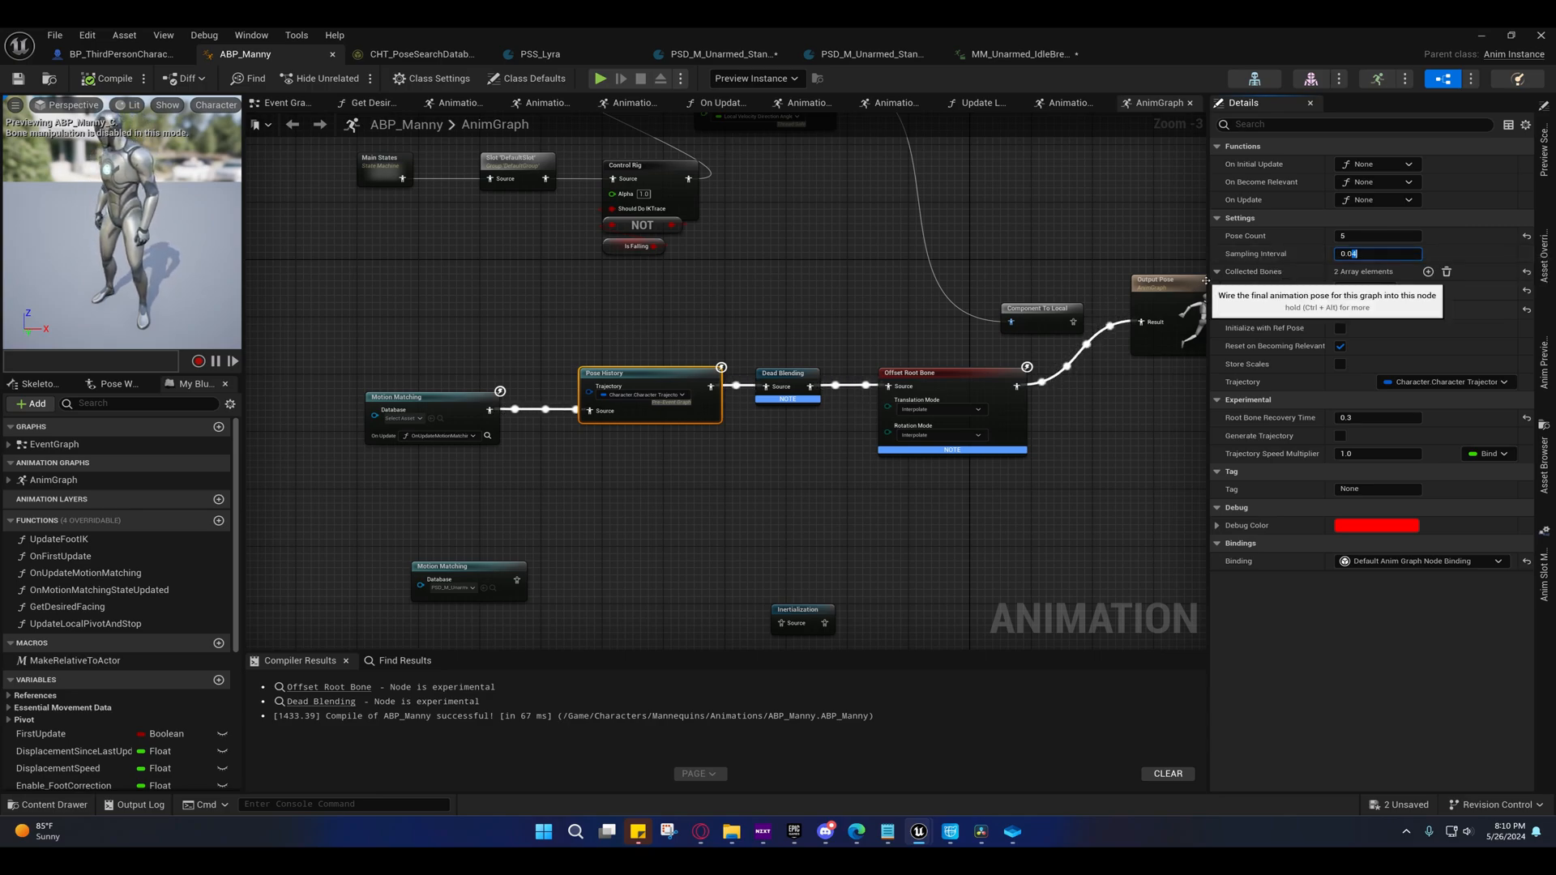
pyautogui.moveTo(892, 324); pyautogui.dragTo(940, 300, button='right')
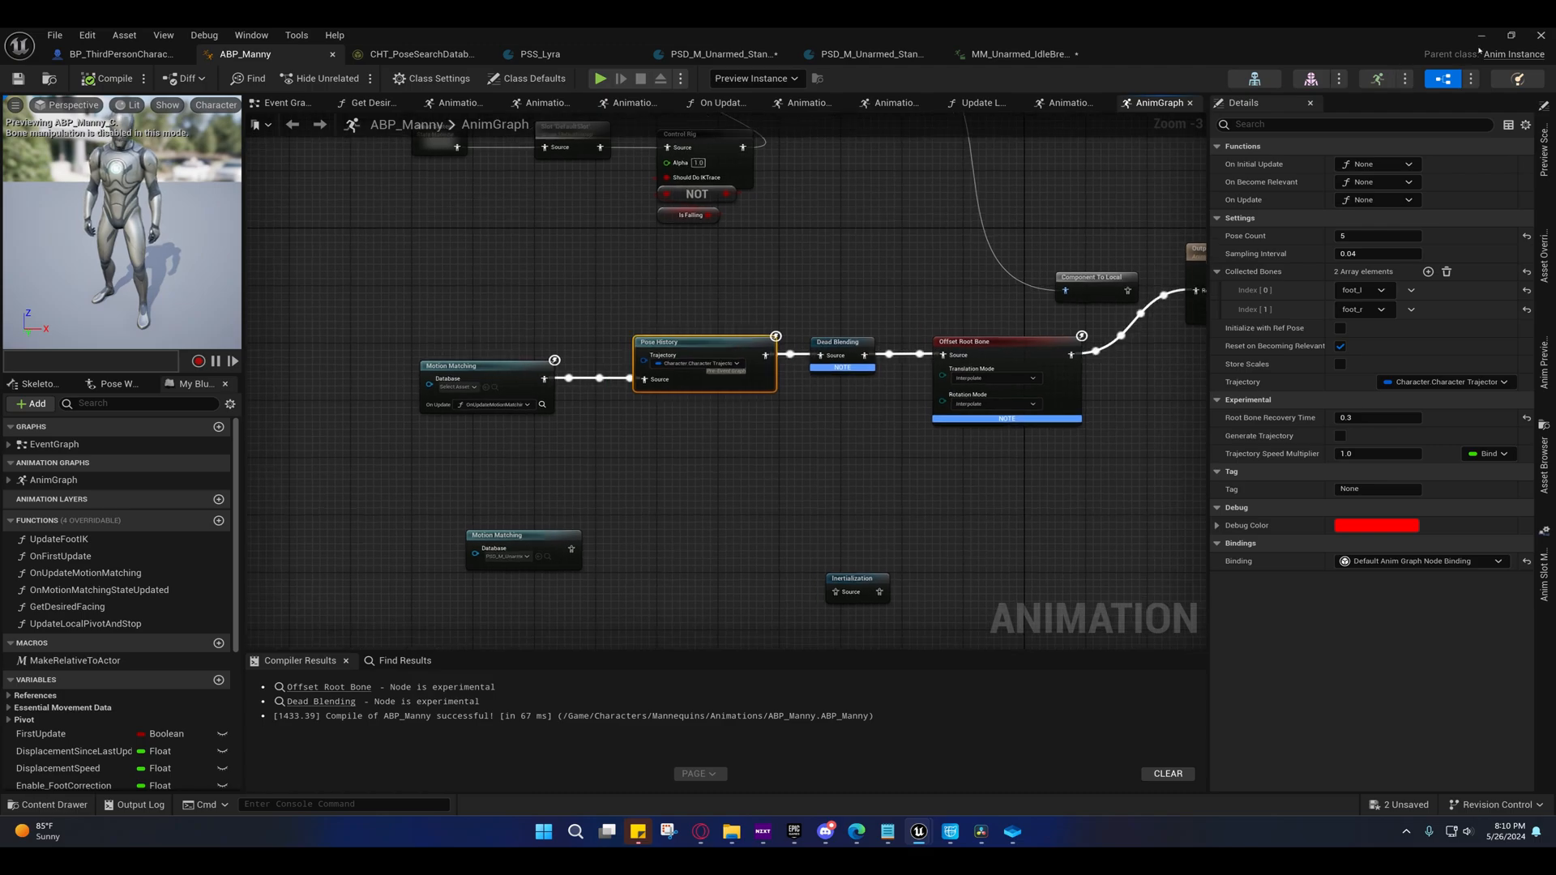
pyautogui.click(1482, 36)
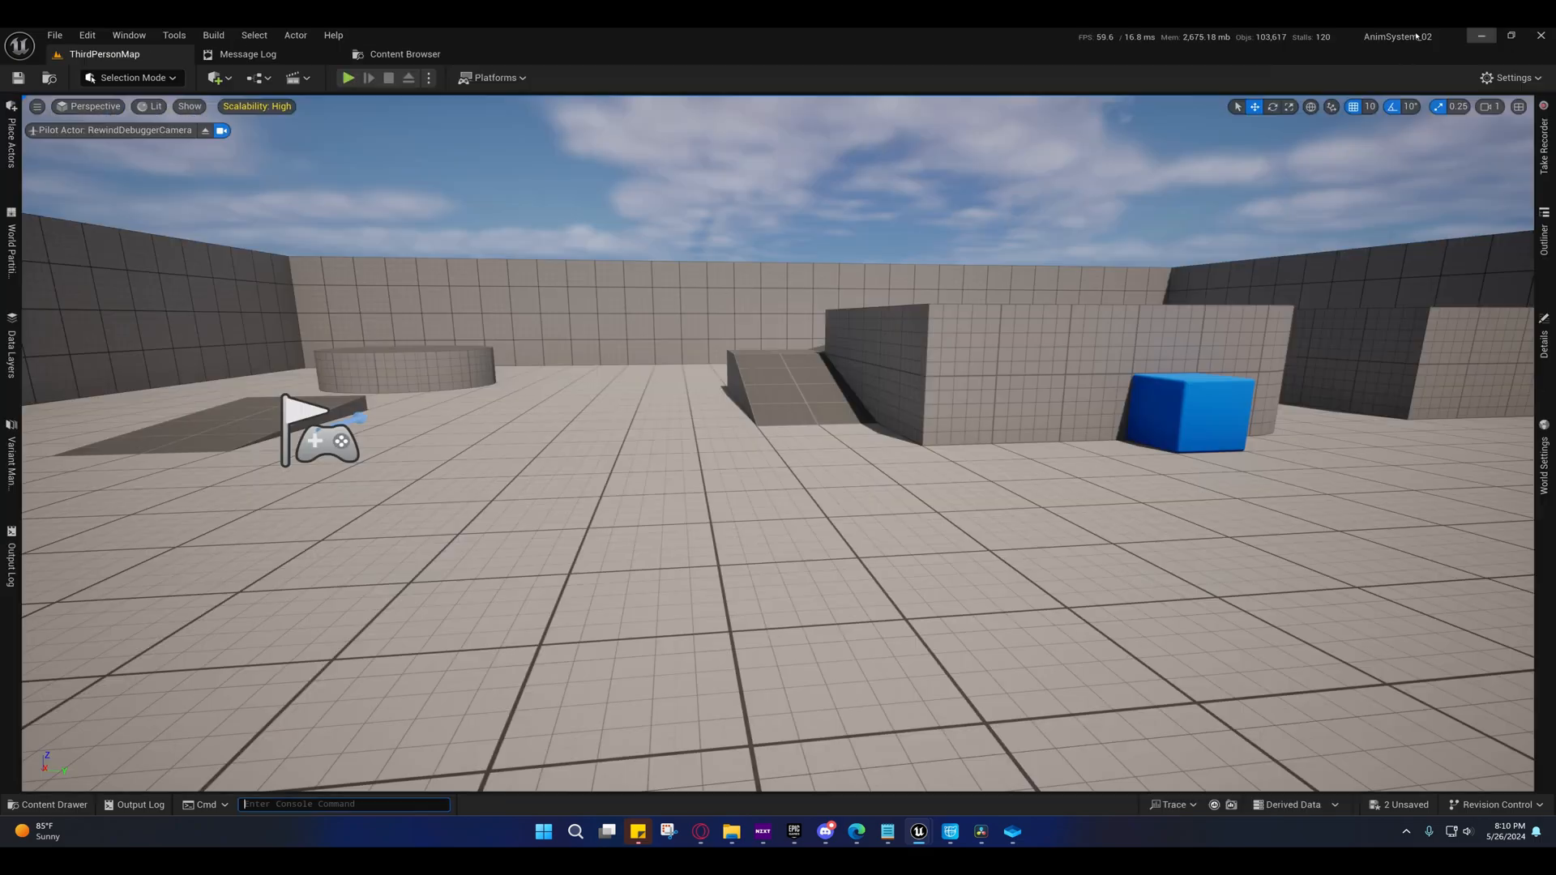
# - Play-test ThirdPersonMap by running the character around, and stop the session
pyautogui.click(347, 78)
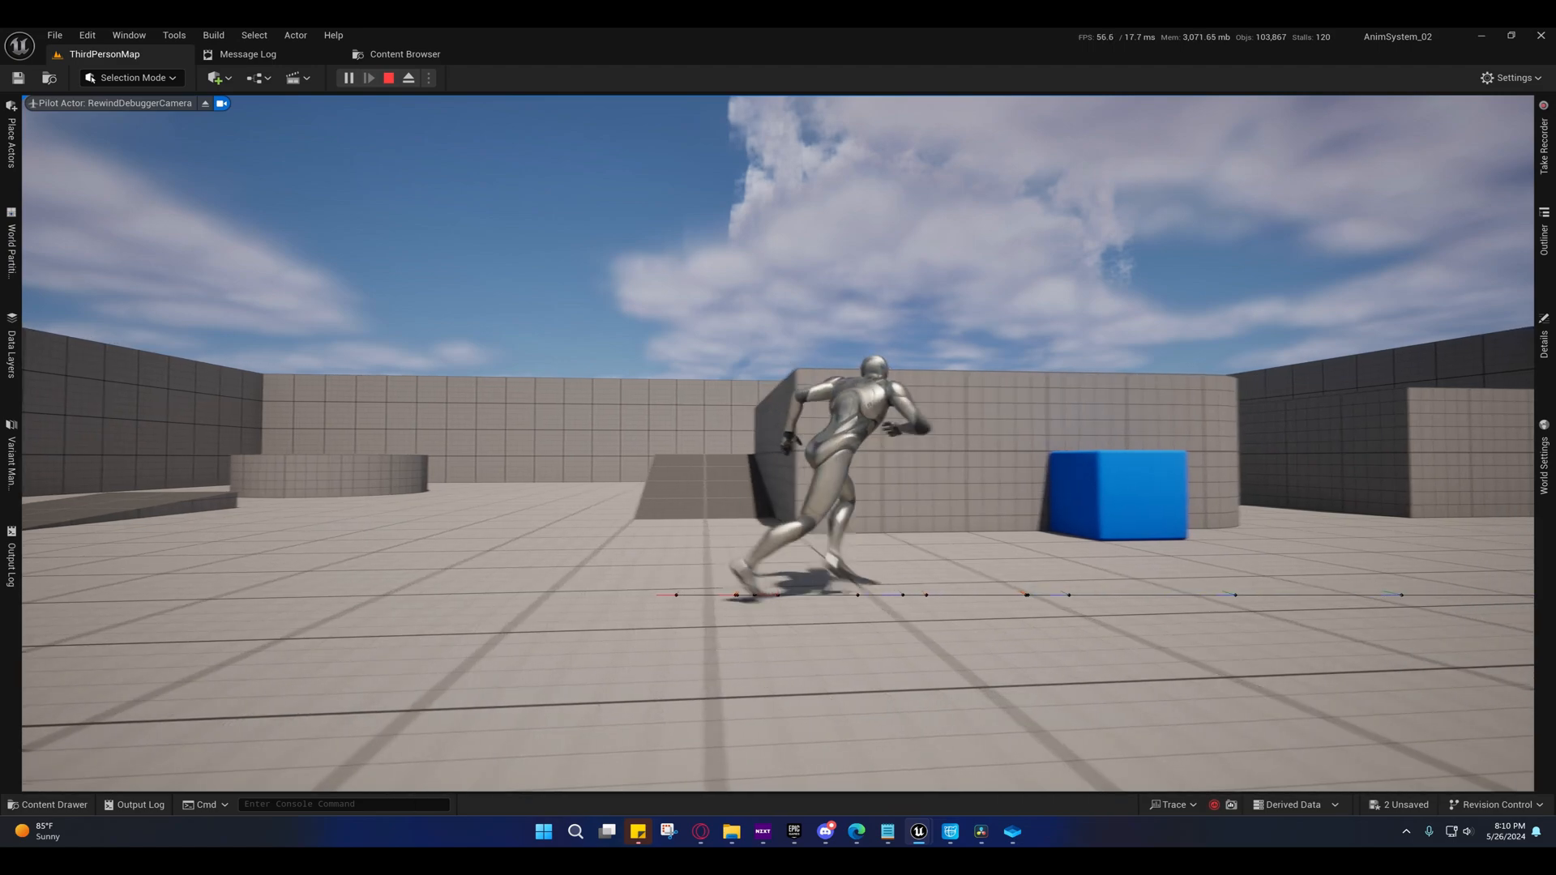
pyautogui.hotkey('shift', 'F1')
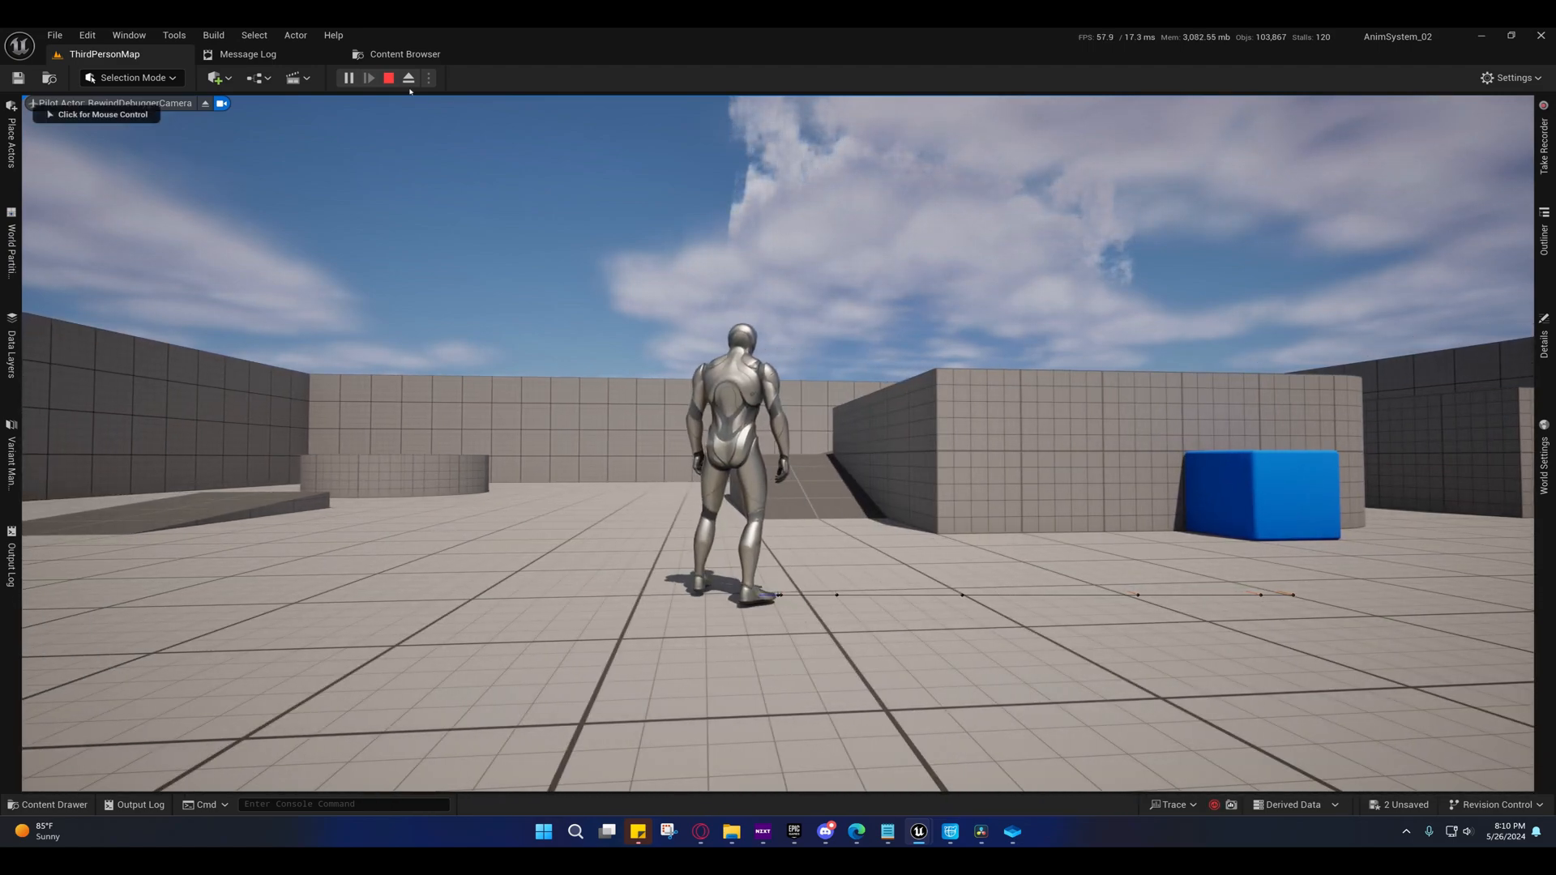
pyautogui.click(388, 78)
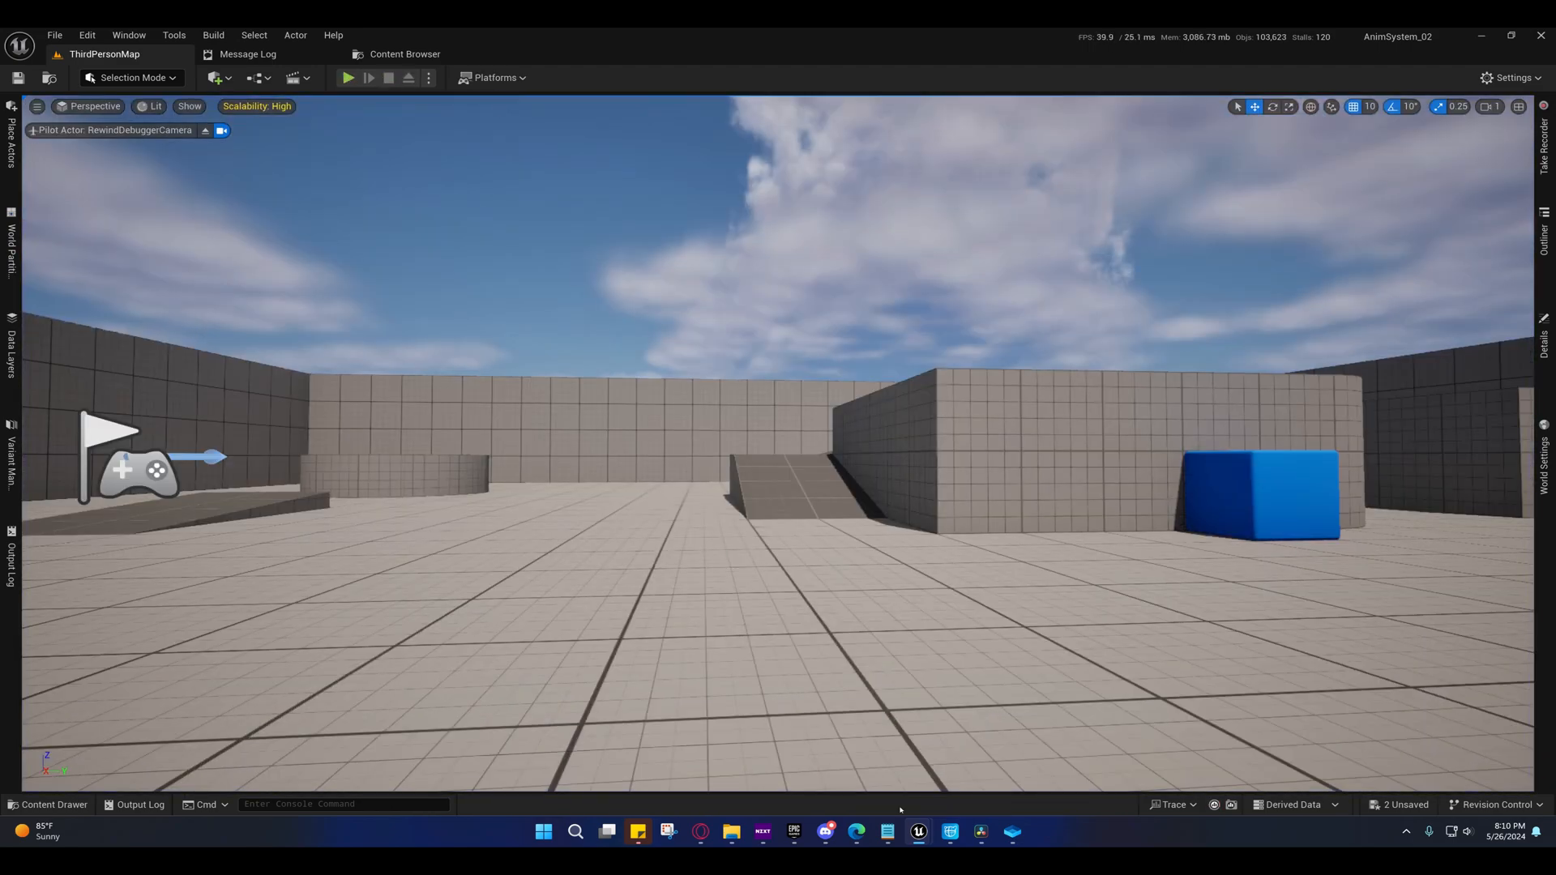
# - Switch to the Unreal Editor window with the Ubisoft assets and inspect the Pose History node's Sampling Interval in ABP_Ubisoft's AnimGraph
pyautogui.moveTo(919, 832)
pyautogui.click(1102, 715)
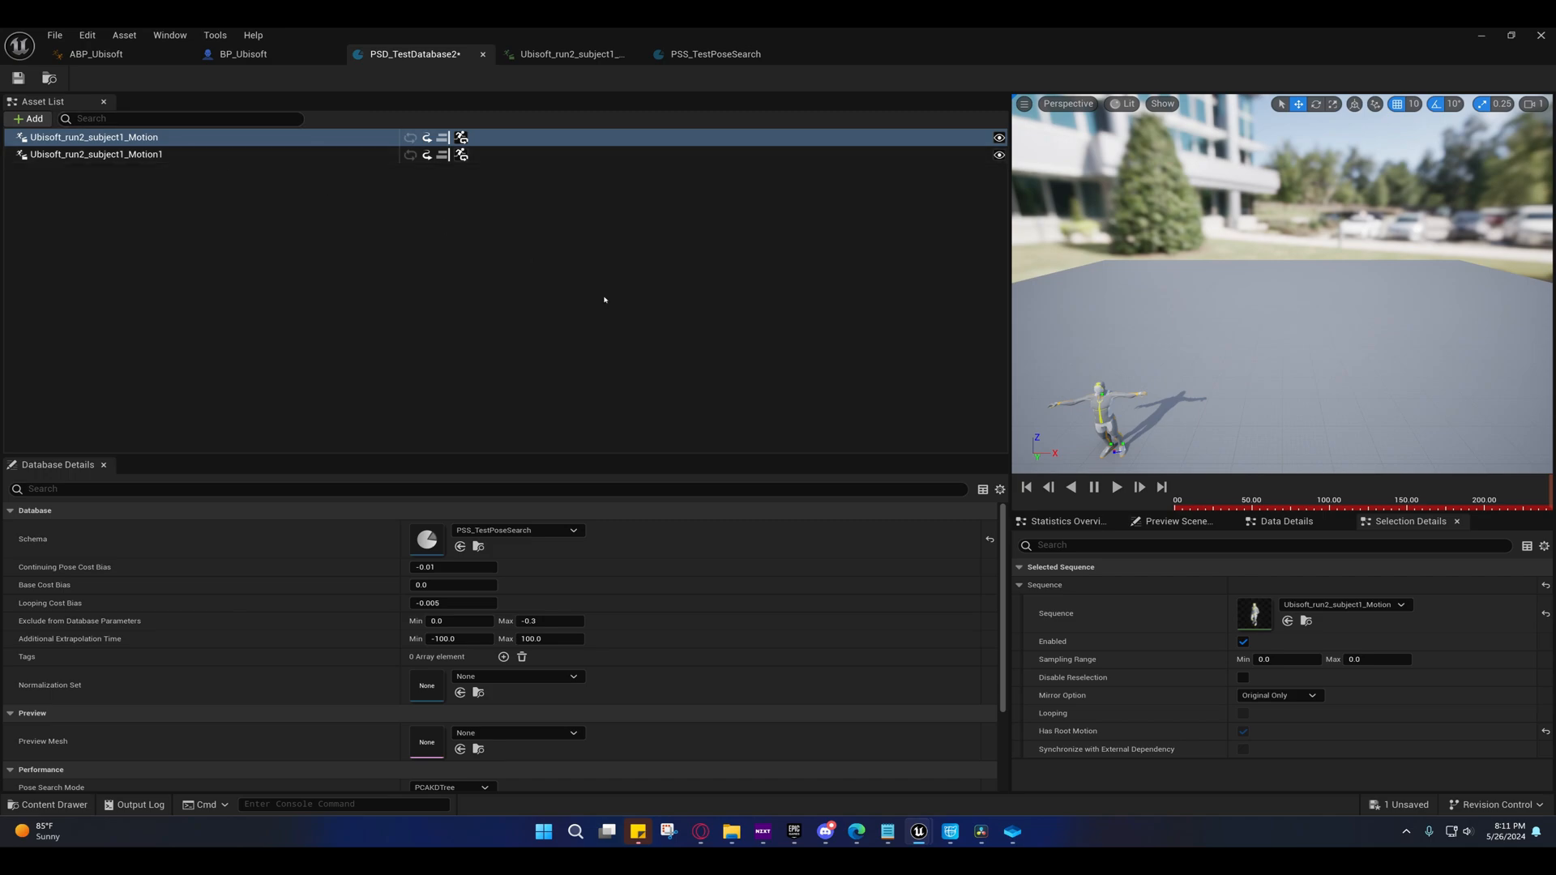
pyautogui.click(243, 53)
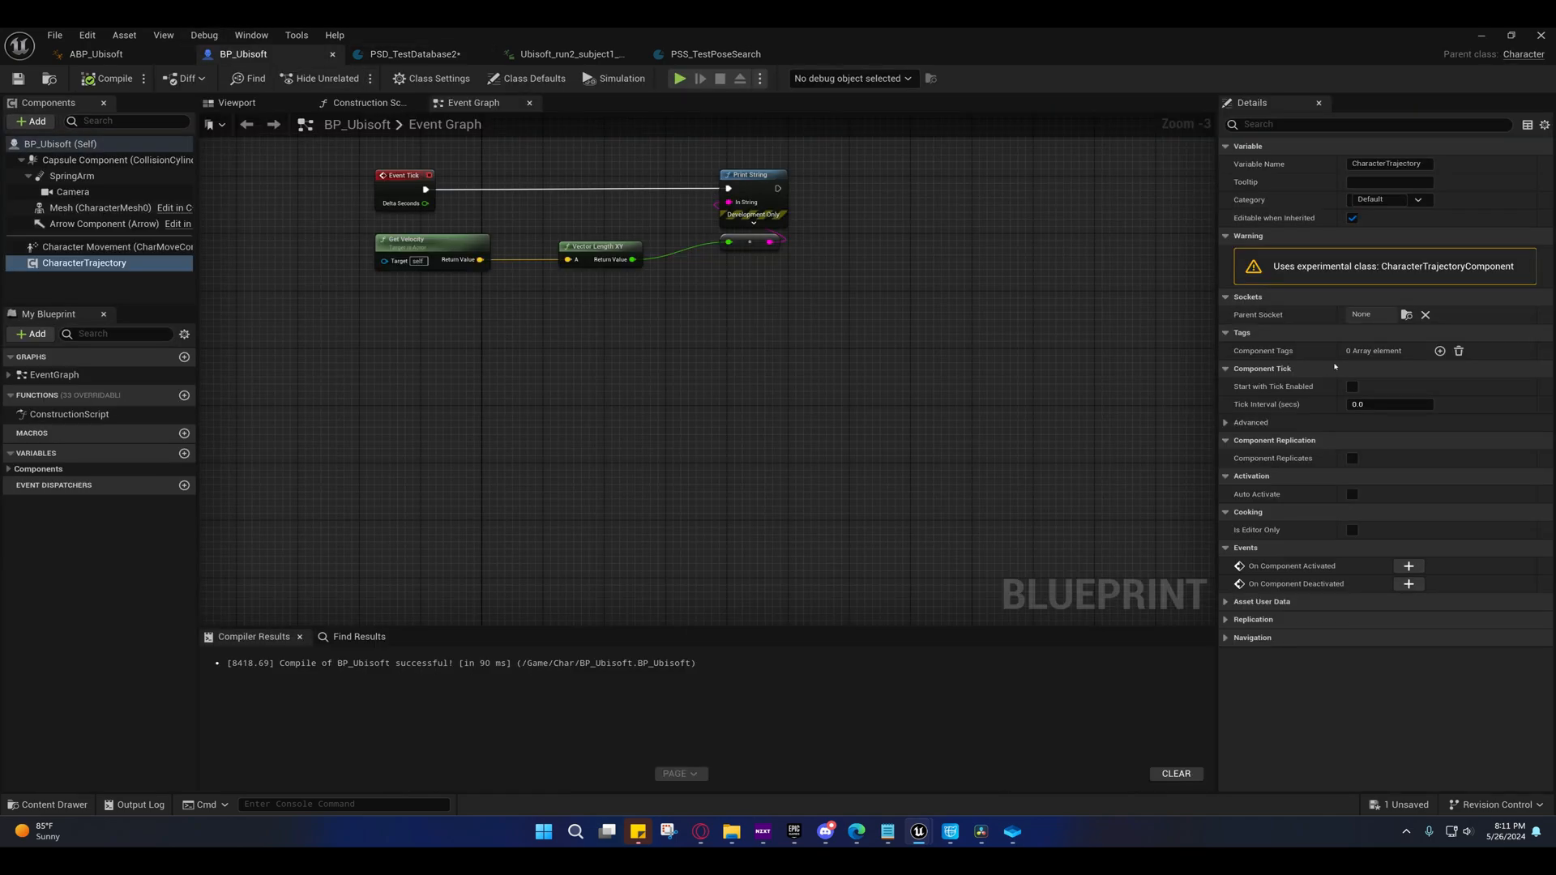
pyautogui.click(95, 54)
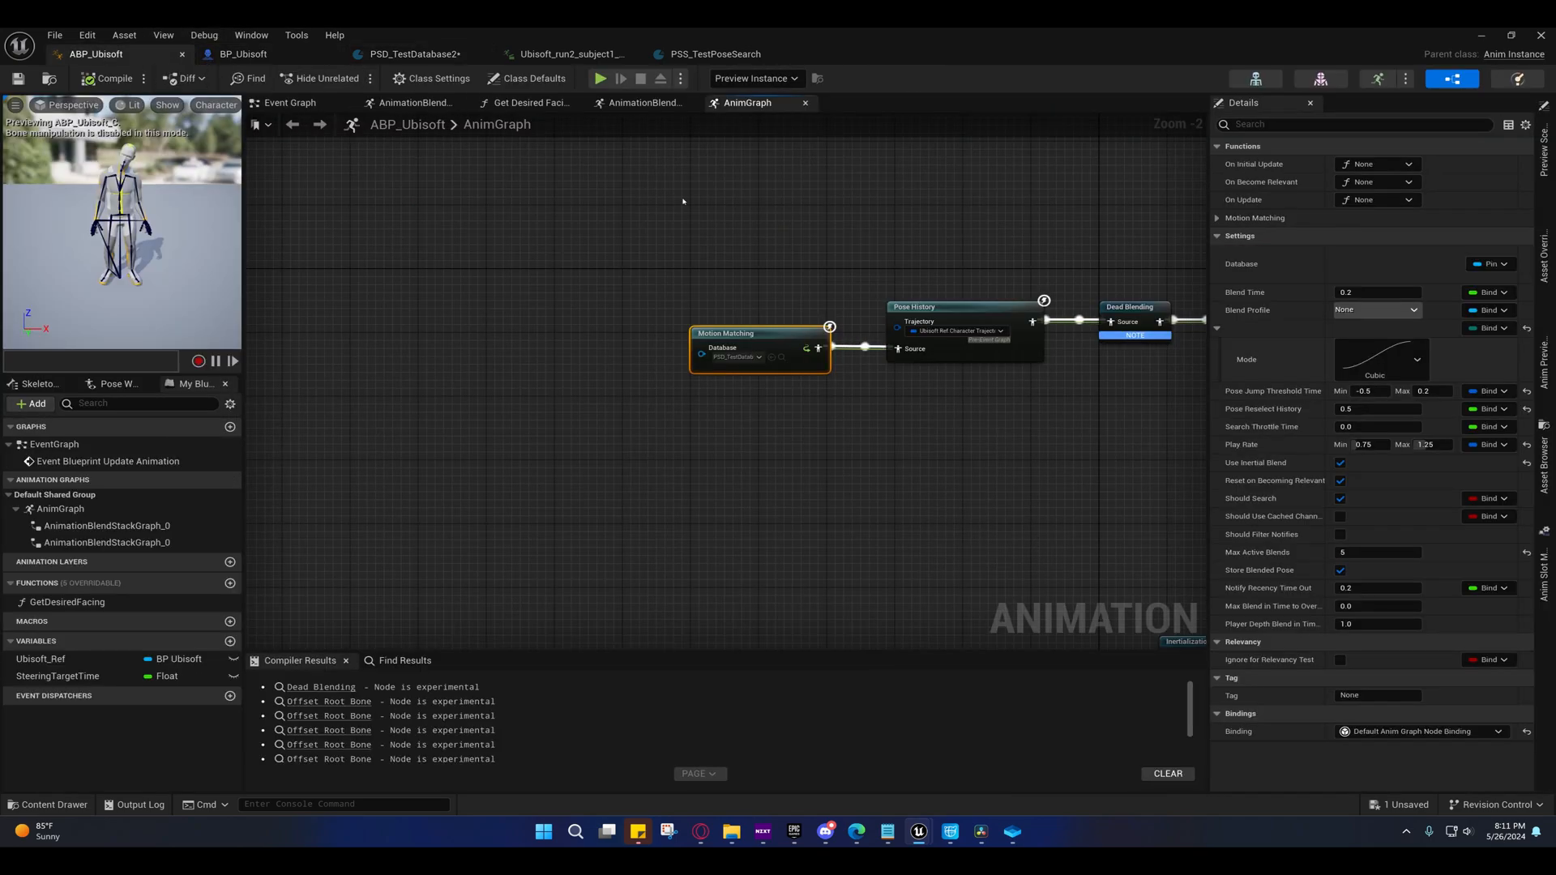
pyautogui.click(965, 302)
pyautogui.moveTo(985, 267); pyautogui.dragTo(859, 292, button='right')
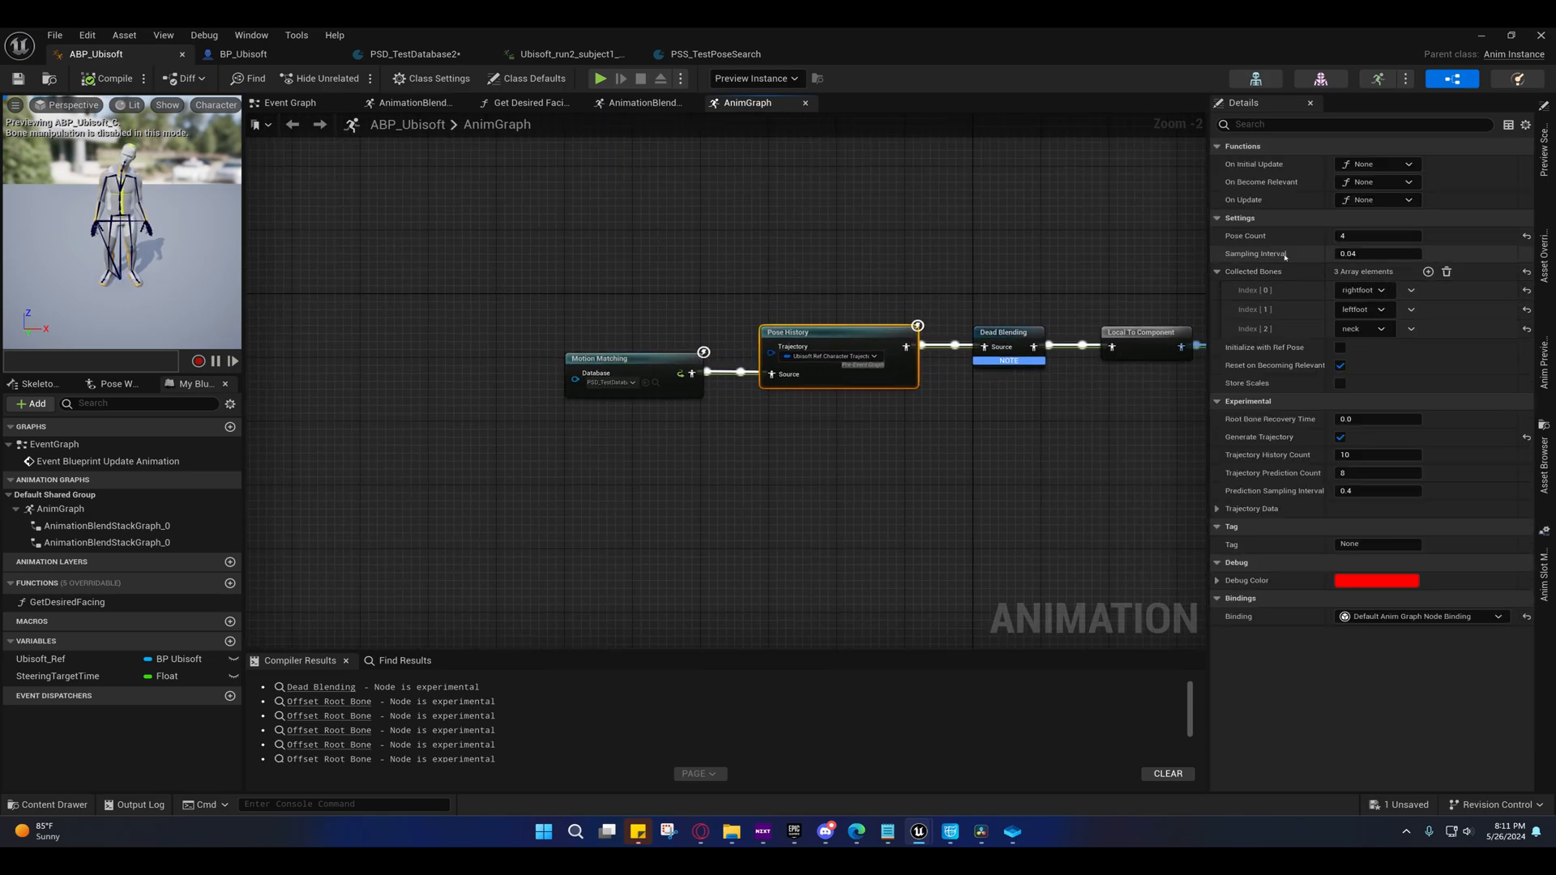
pyautogui.click(1347, 254)
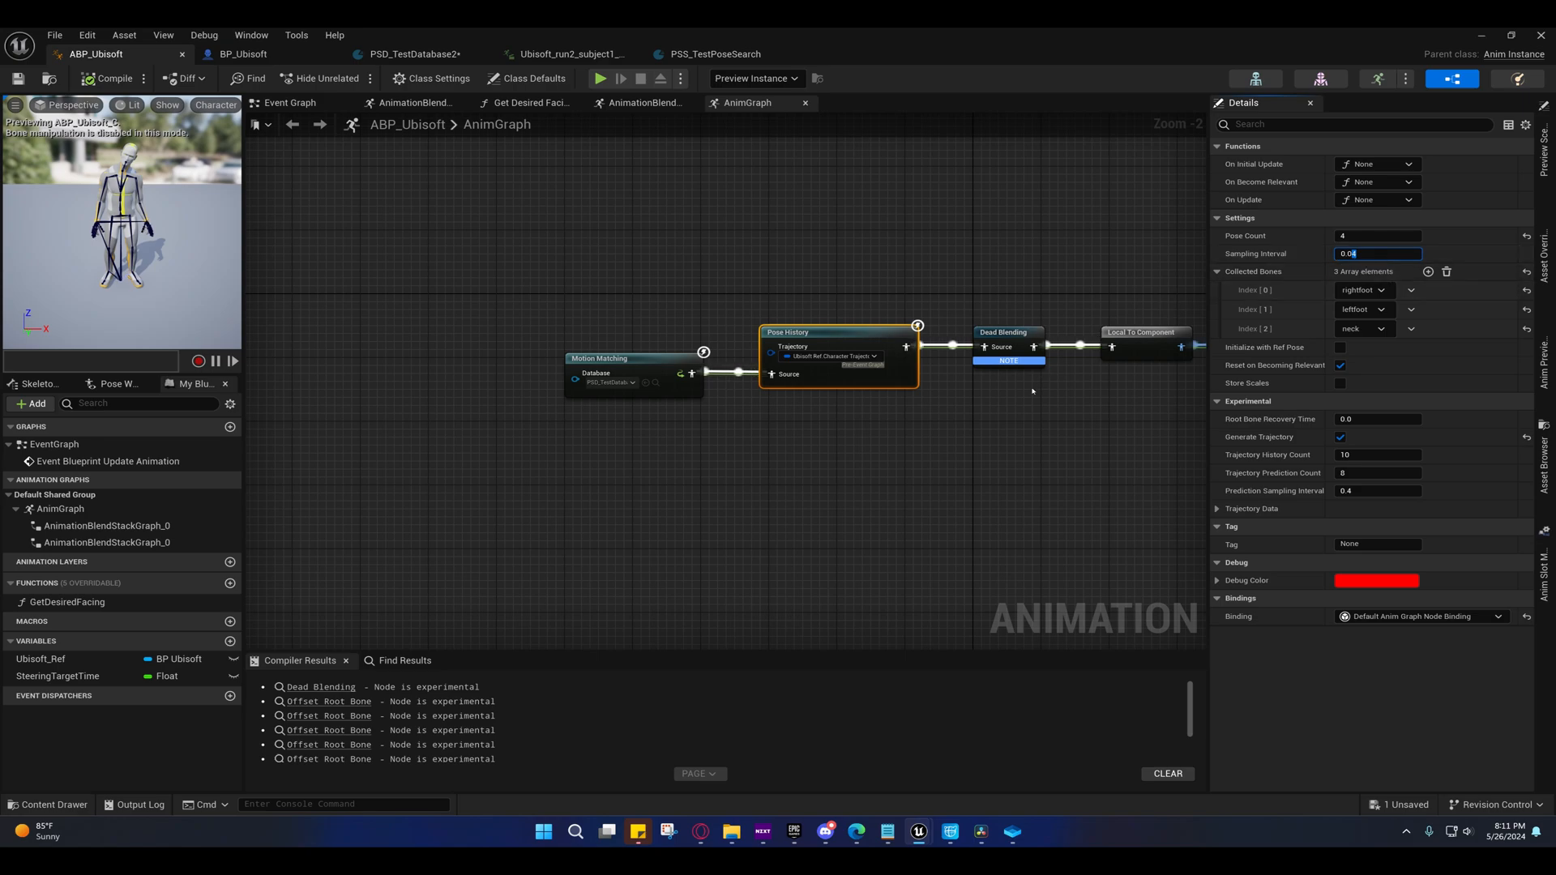
pyautogui.moveTo(1010, 419); pyautogui.dragTo(844, 410, button='right')
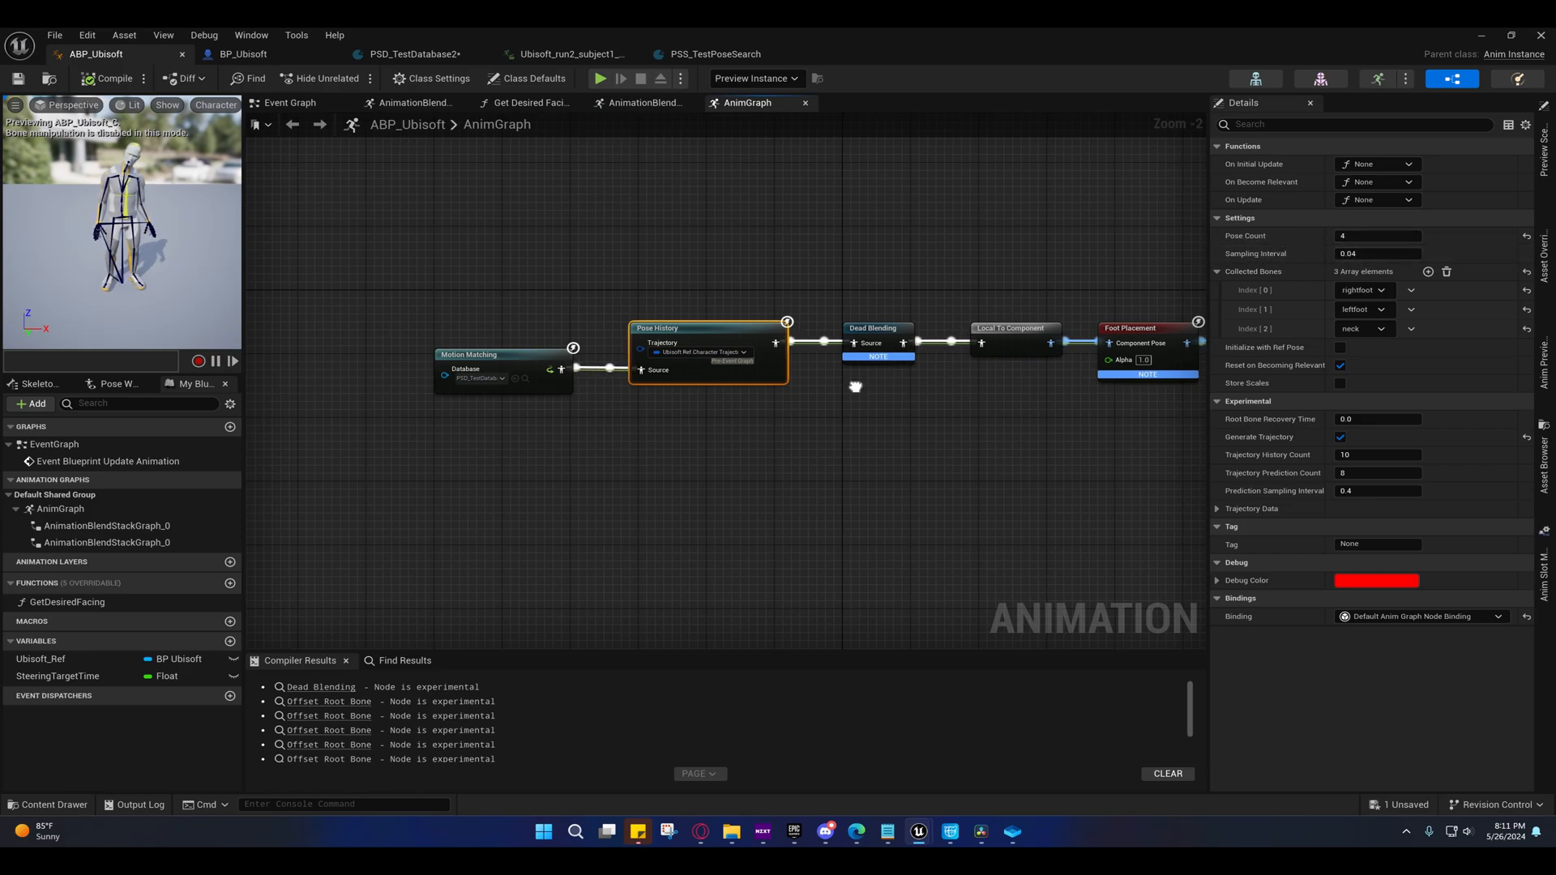
pyautogui.moveTo(851, 382); pyautogui.dragTo(979, 407, button='right')
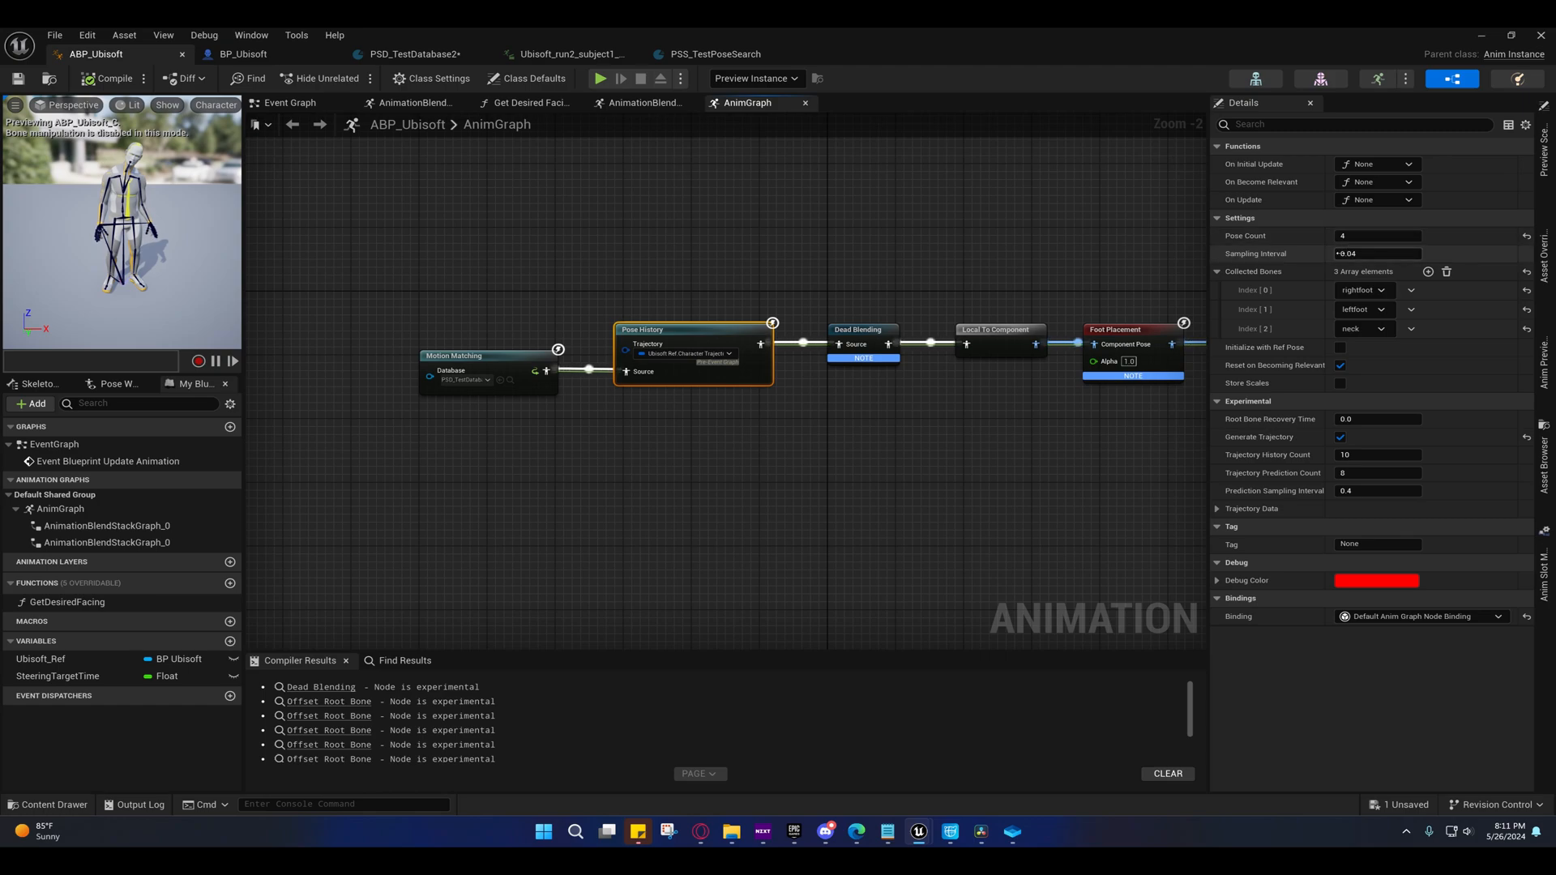
# - Set the Pose History node's Pose Count to 2 and compile the animation blueprint
pyautogui.moveTo(1355, 236); pyautogui.dragTo(1319, 250)
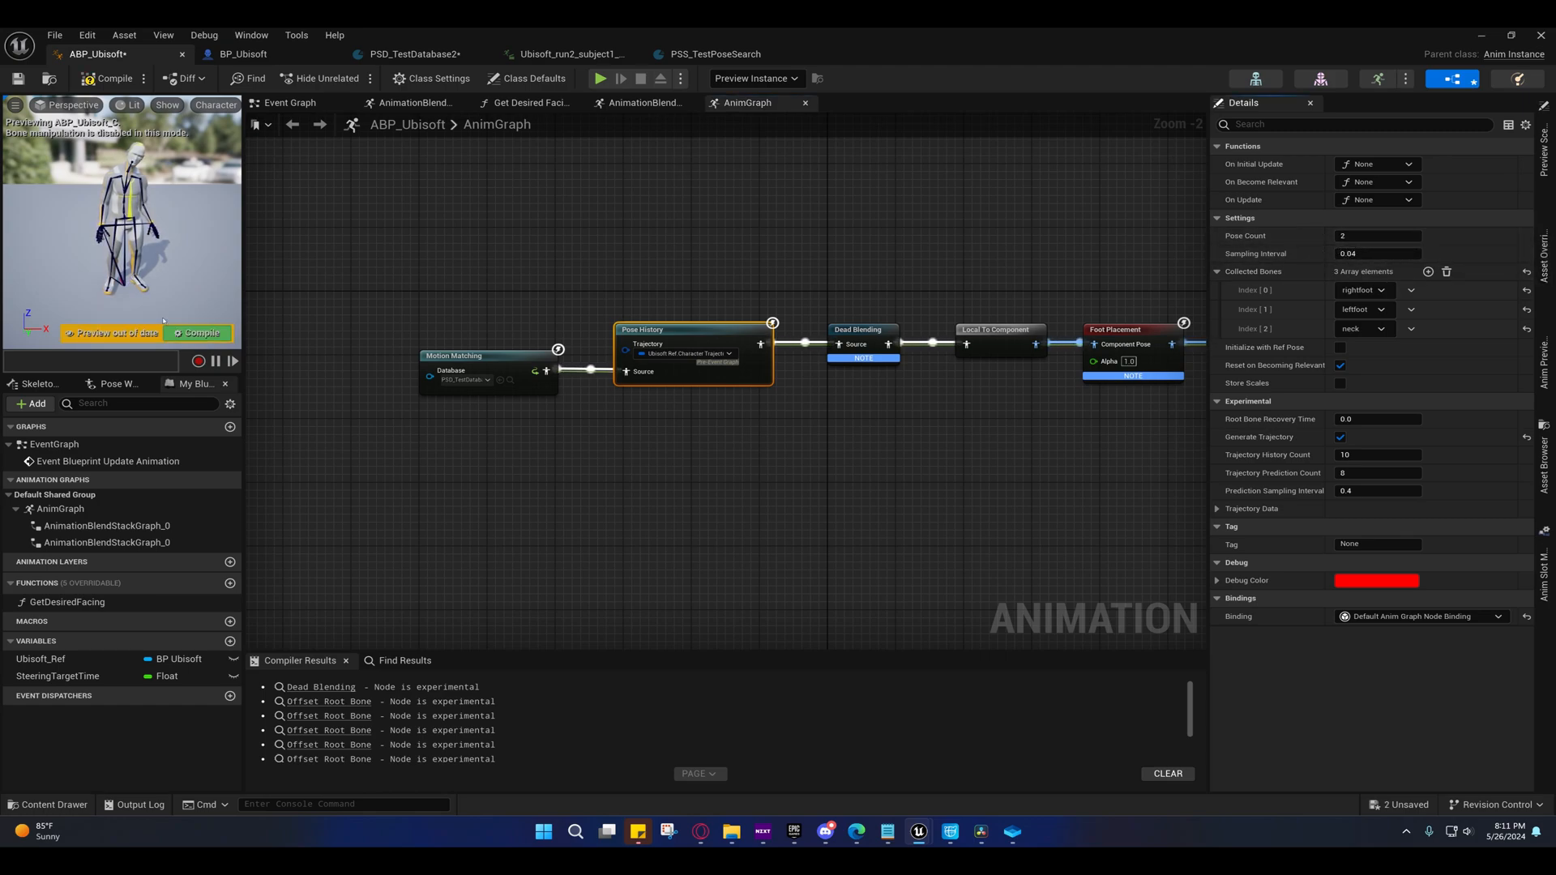
pyautogui.click(197, 333)
pyautogui.moveTo(458, 239); pyautogui.dragTo(535, 260, button='right')
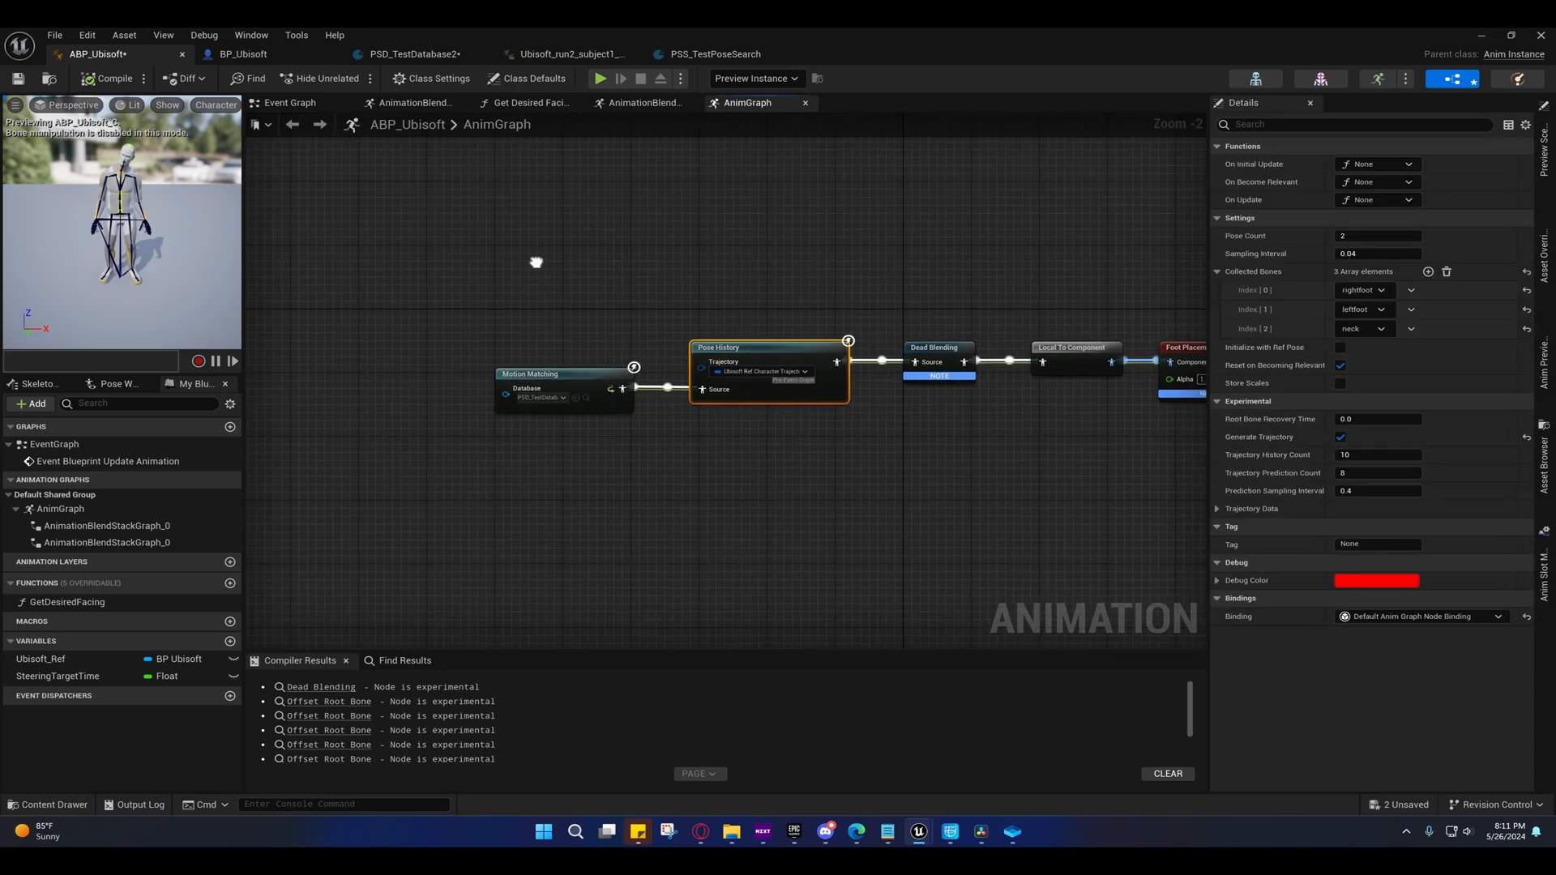
pyautogui.moveTo(771, 278); pyautogui.dragTo(740, 251, button='right')
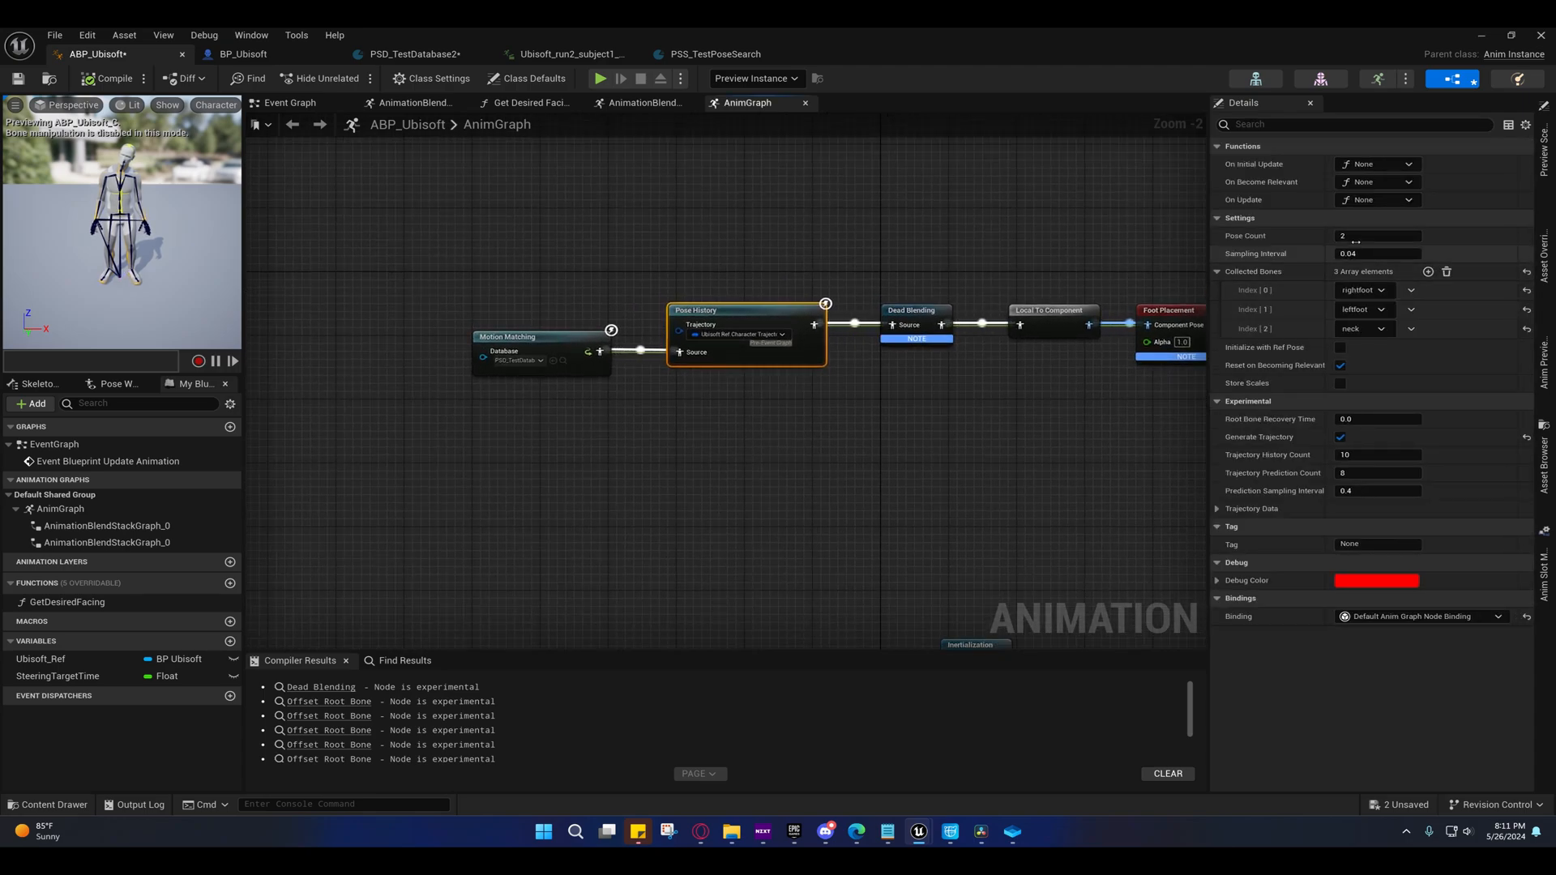
# - Restore the Pose History node's Pose Count to 4 and recompile the animation blueprint
pyautogui.moveTo(1354, 236); pyautogui.dragTo(1358, 235)
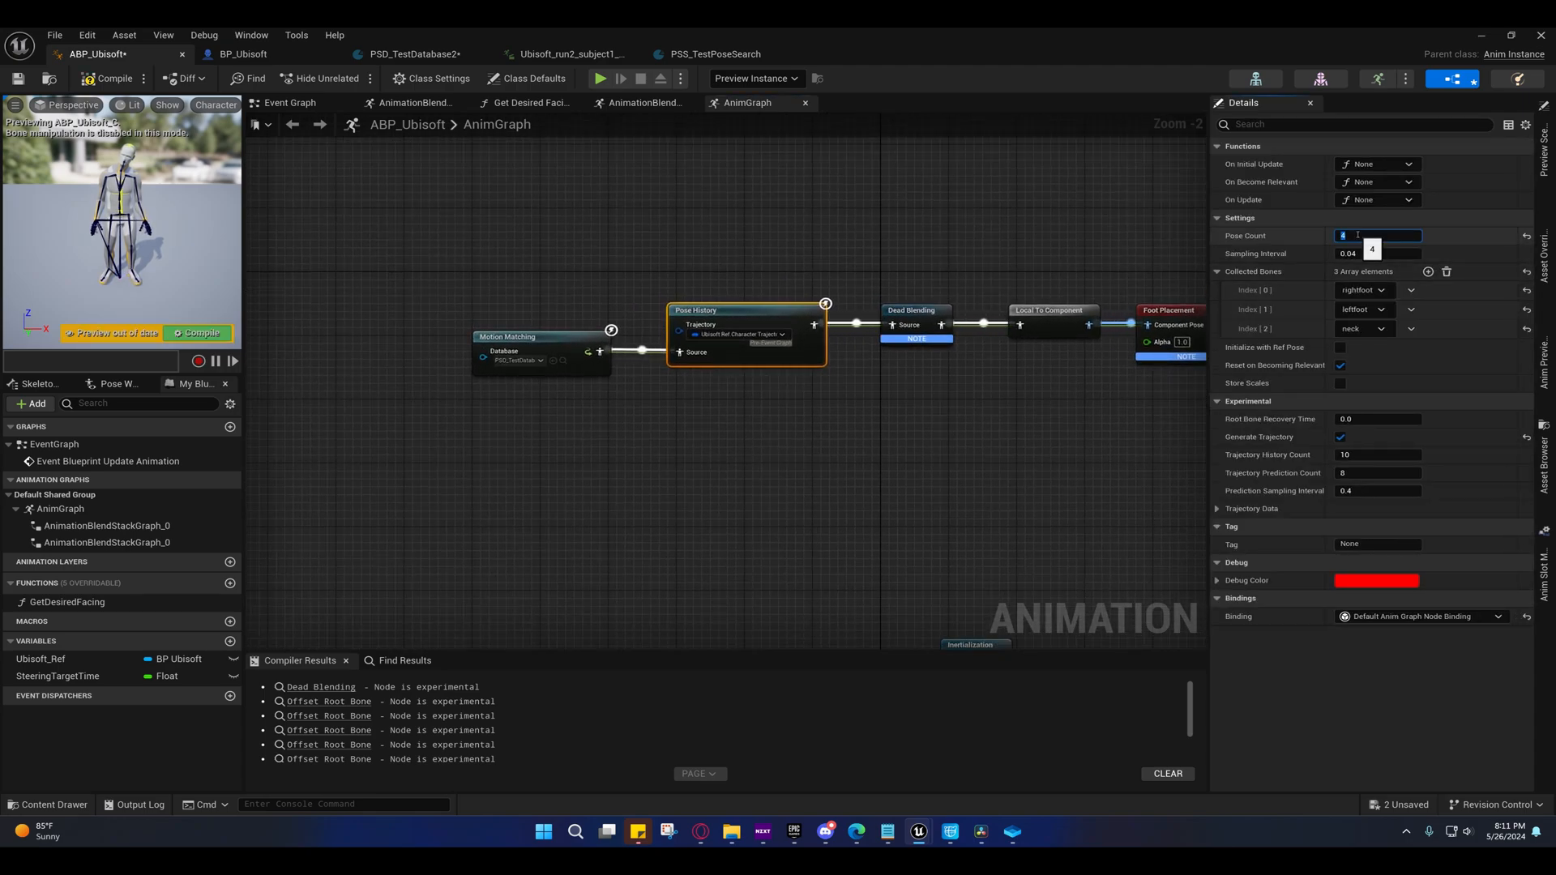
pyautogui.click(197, 334)
pyautogui.moveTo(554, 257); pyautogui.dragTo(533, 217, button='right')
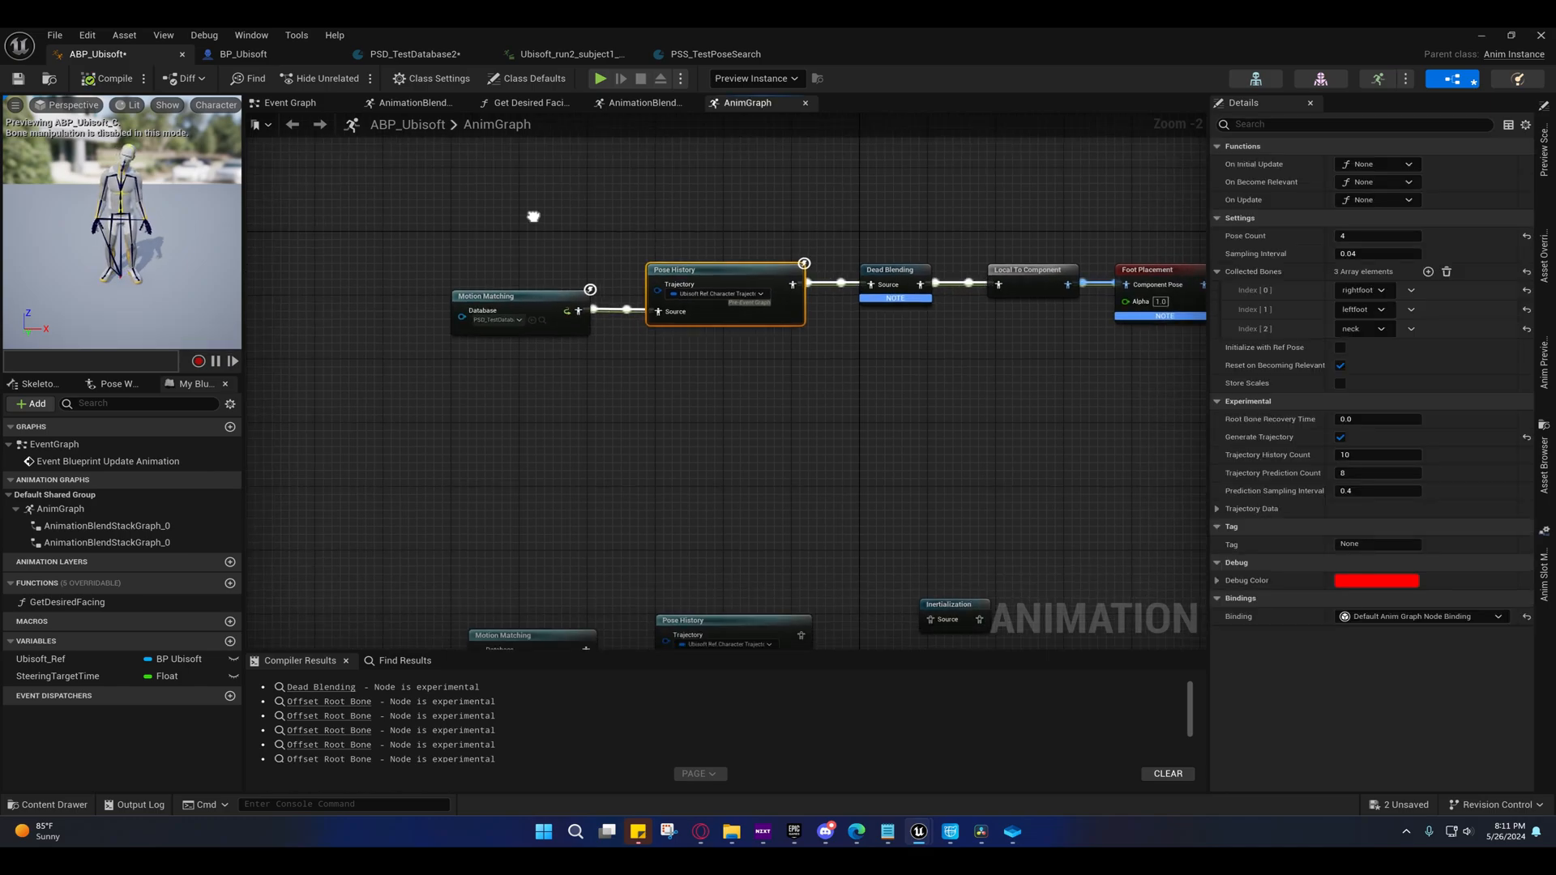
# - Check the Motion Matching node's settings, PSD_TestDatabase2 and BP_Ubisoft, and return to the Pose History node in ABP_Ubisoft
pyautogui.click(534, 309)
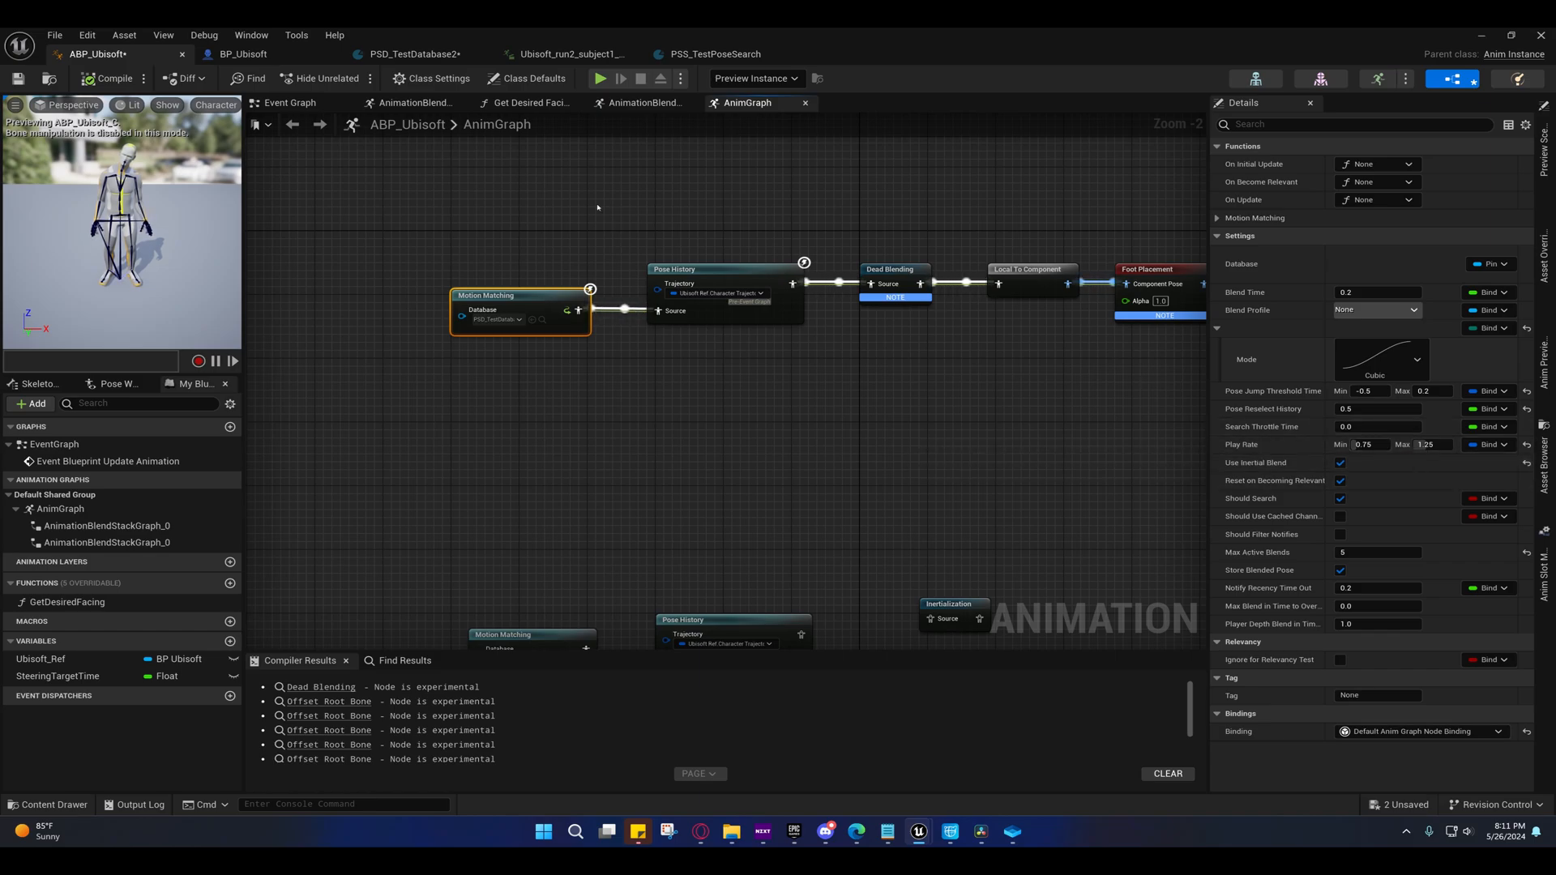
pyautogui.click(372, 54)
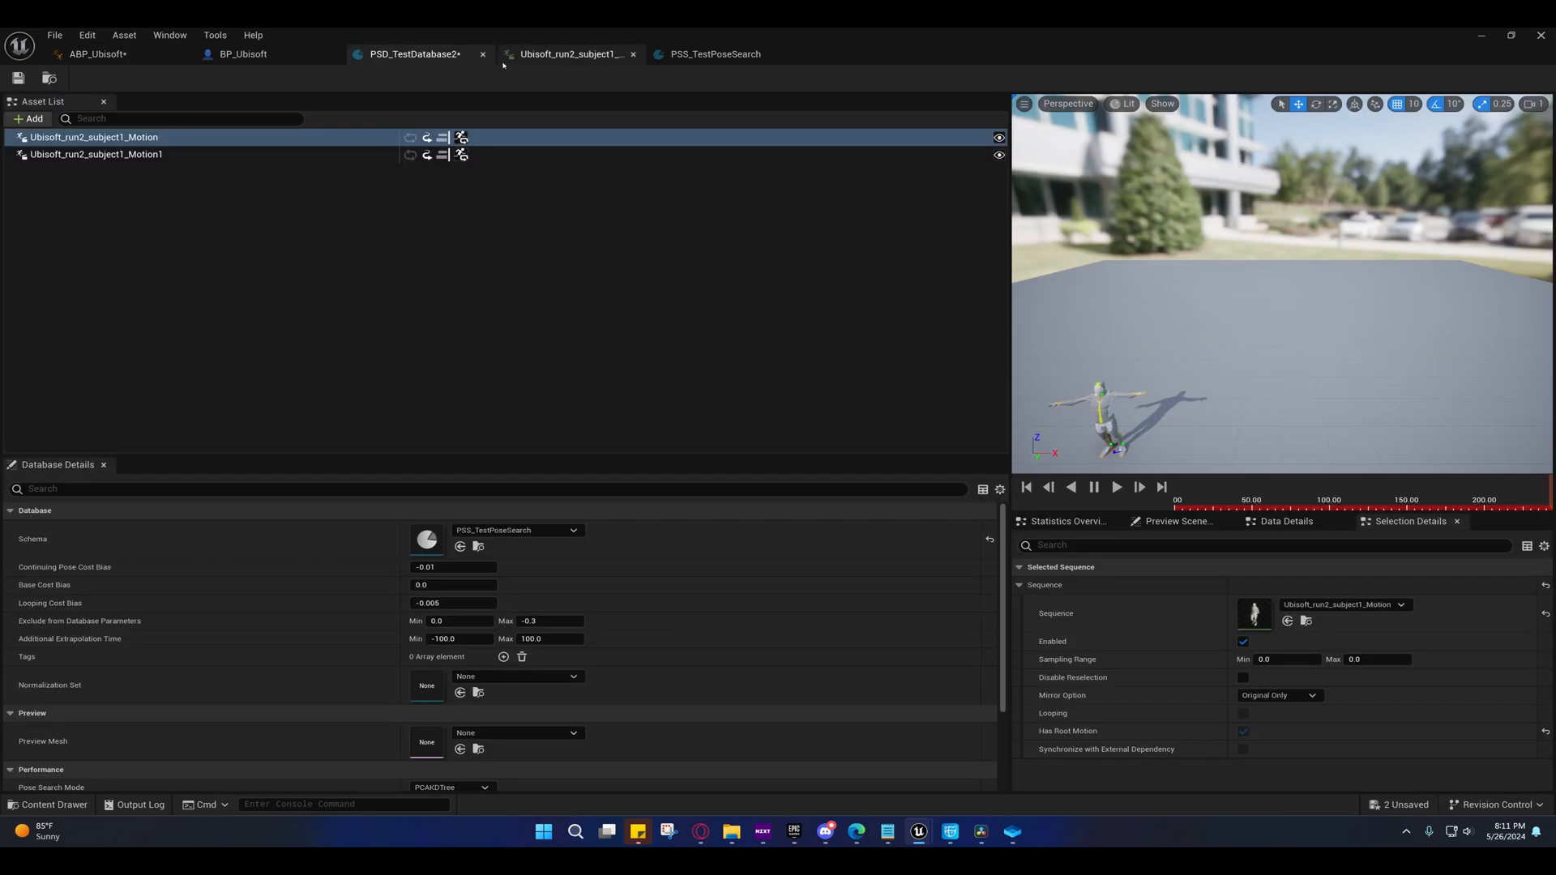
pyautogui.click(243, 54)
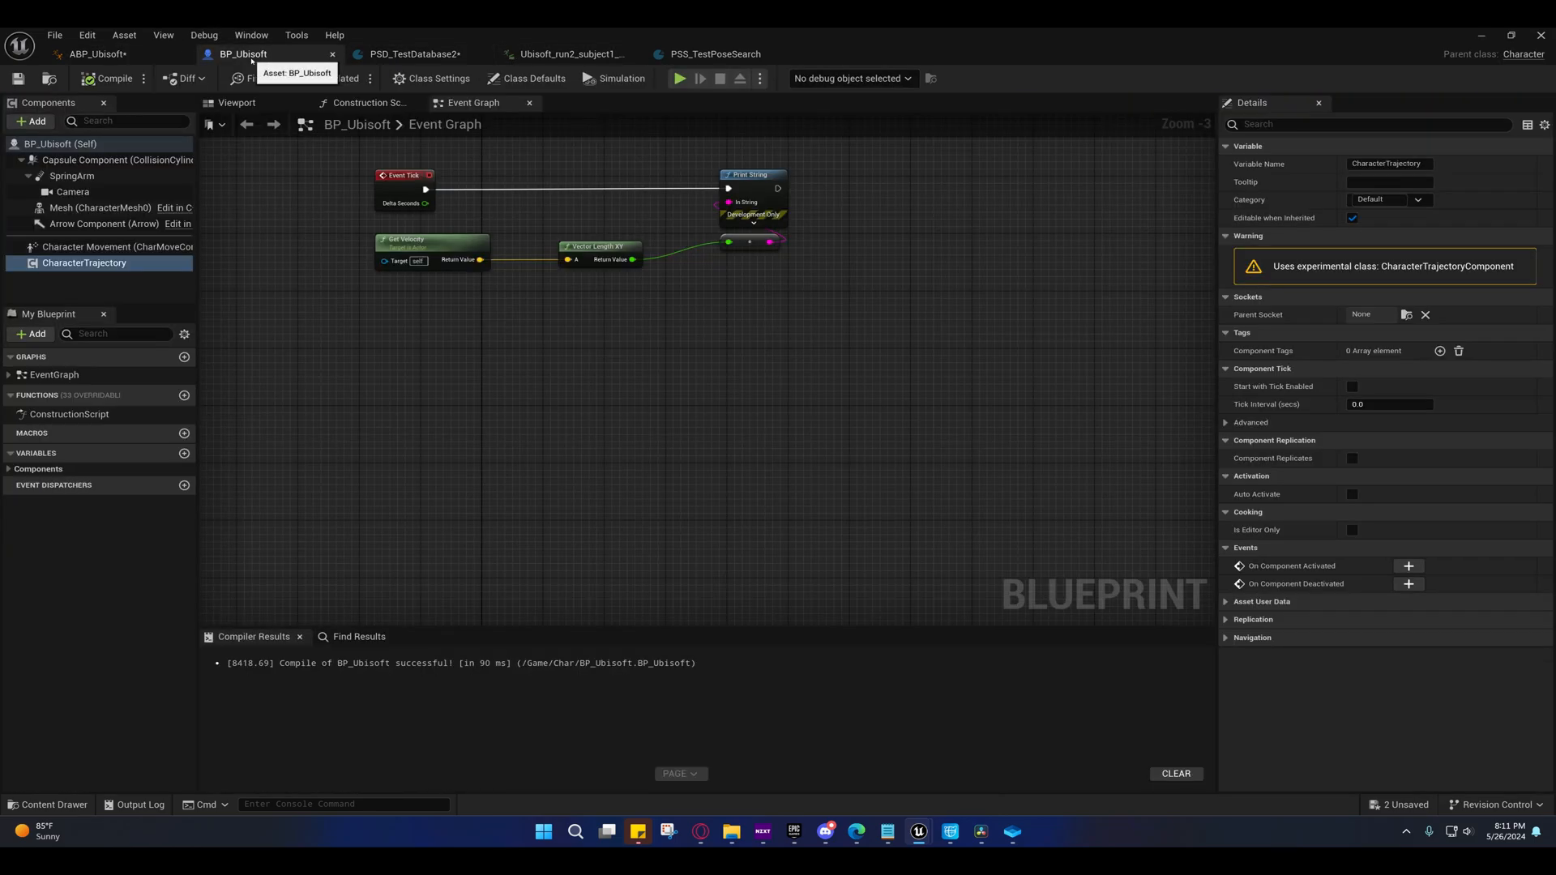
pyautogui.click(97, 54)
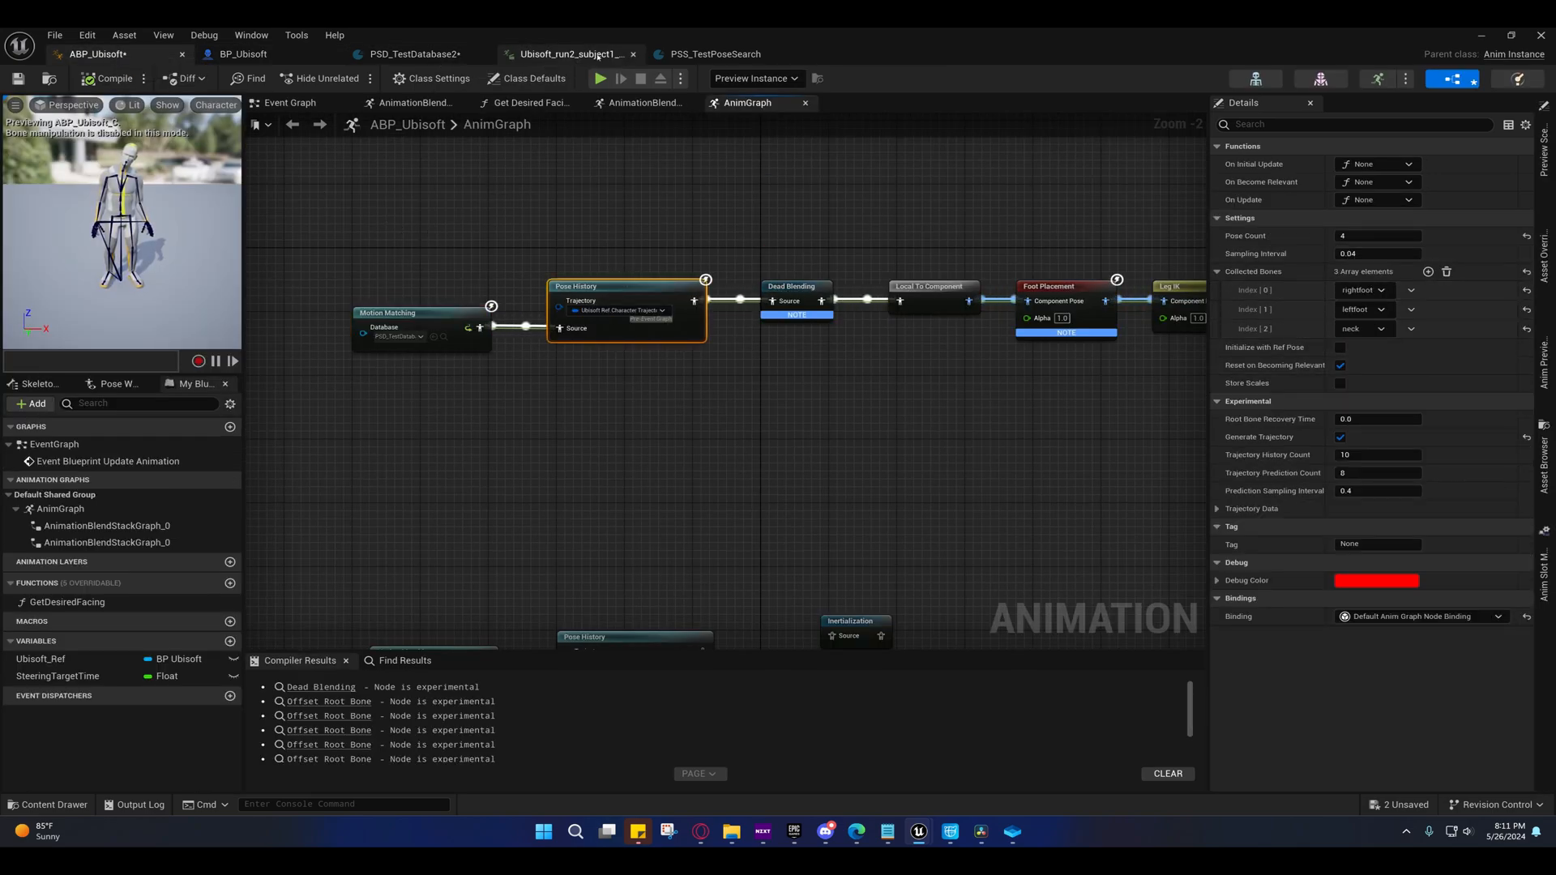
# - Compare the Sample Rate in the PSS_TestPoseSearch schema with the Pose History node's Sampling Interval in ABP_Ubisoft
pyautogui.click(713, 55)
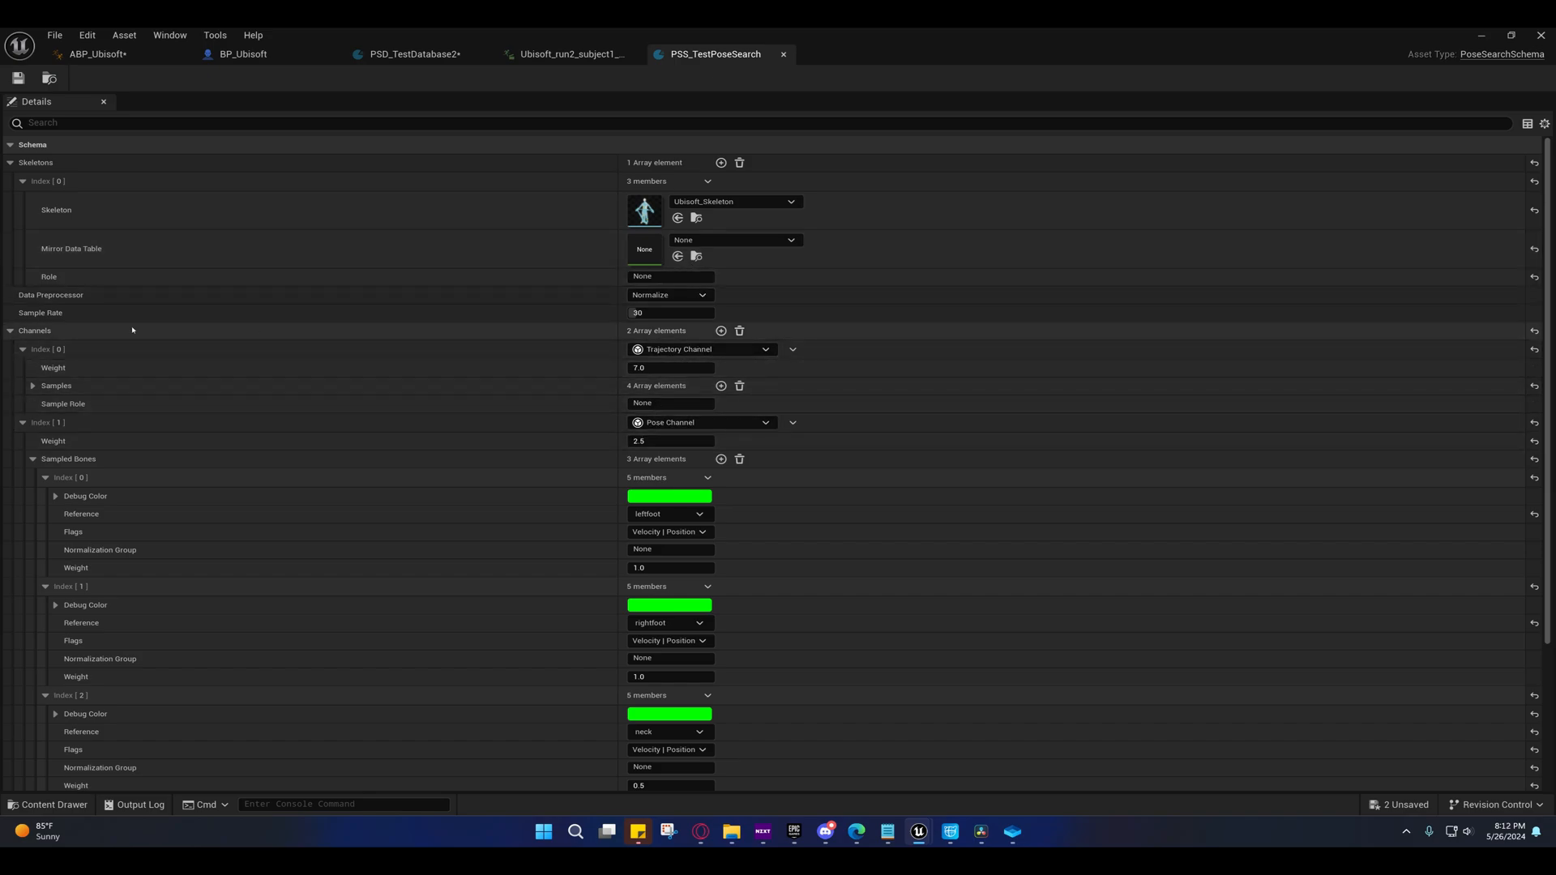
pyautogui.moveTo(53, 315)
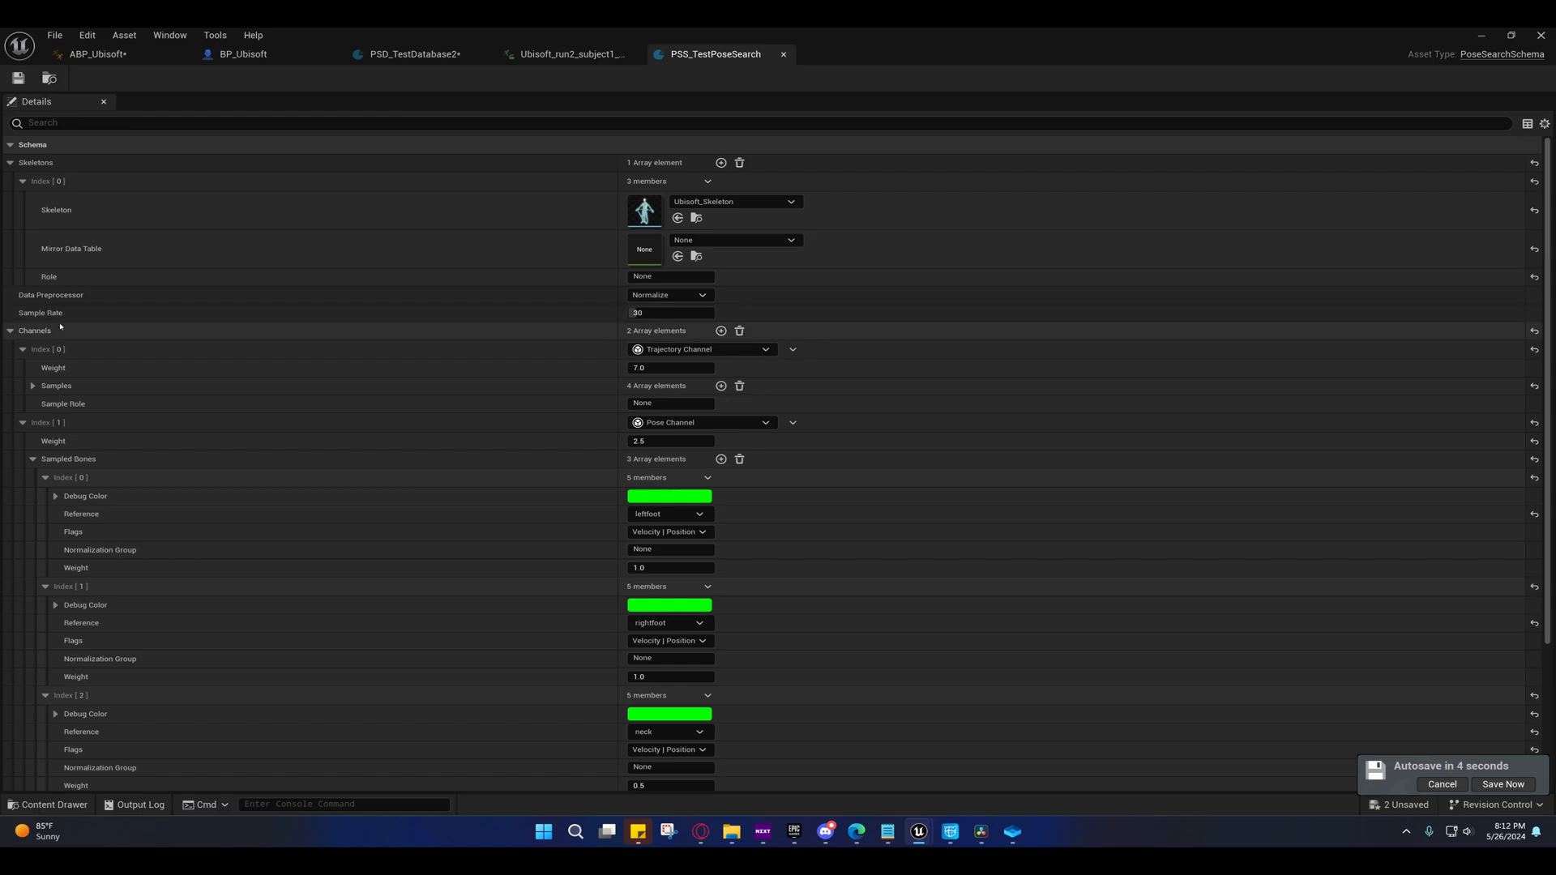
pyautogui.click(97, 53)
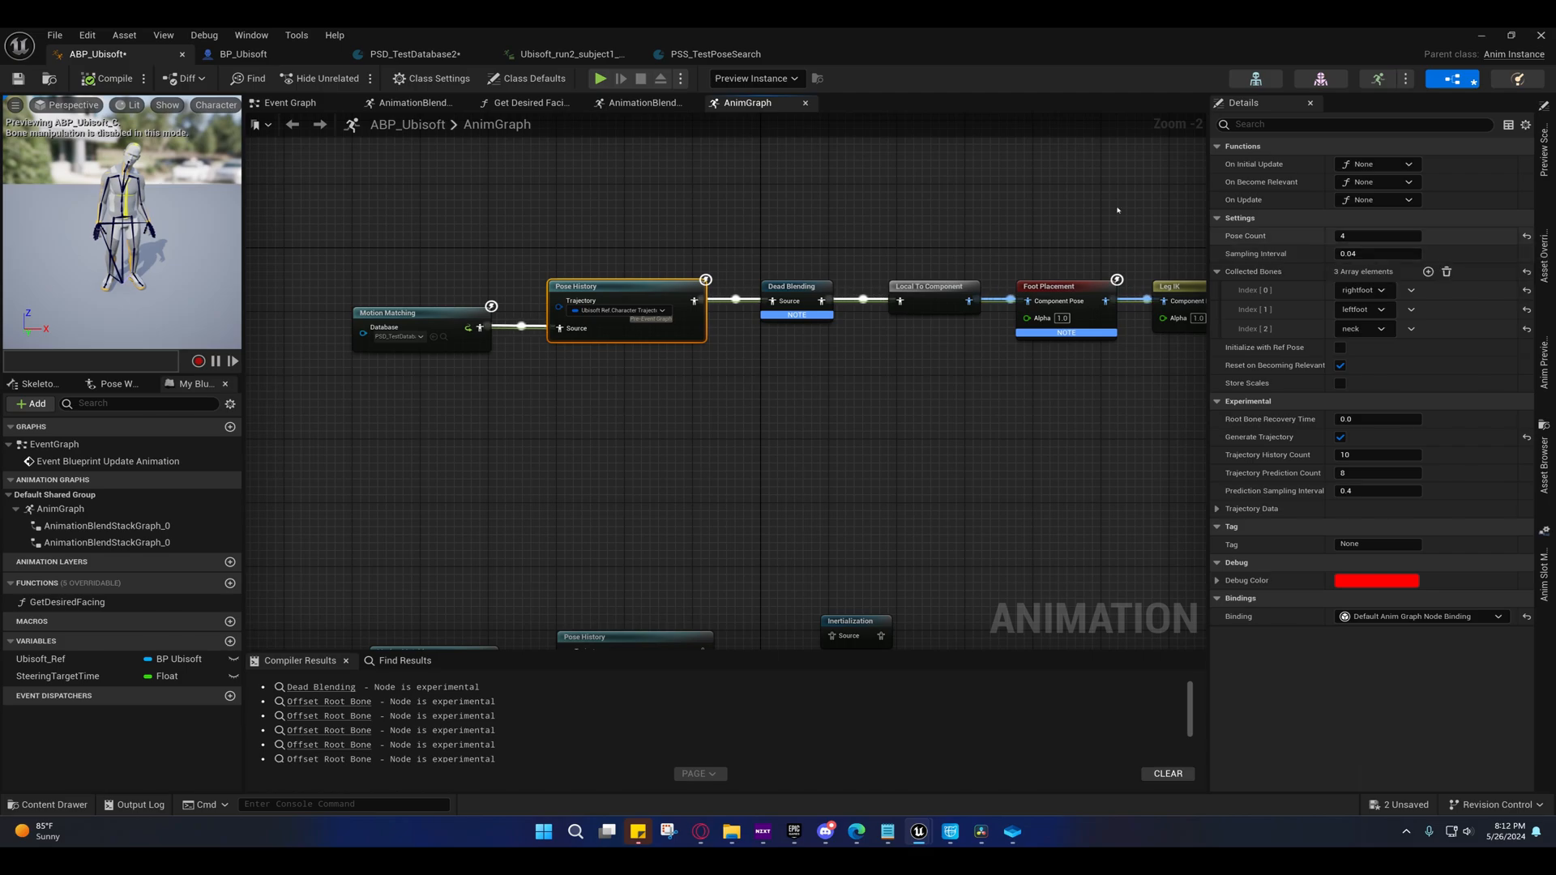
# - View the Data Preprocessor options in the PSS_TestPoseSearch schema without changing the selection
pyautogui.click(708, 54)
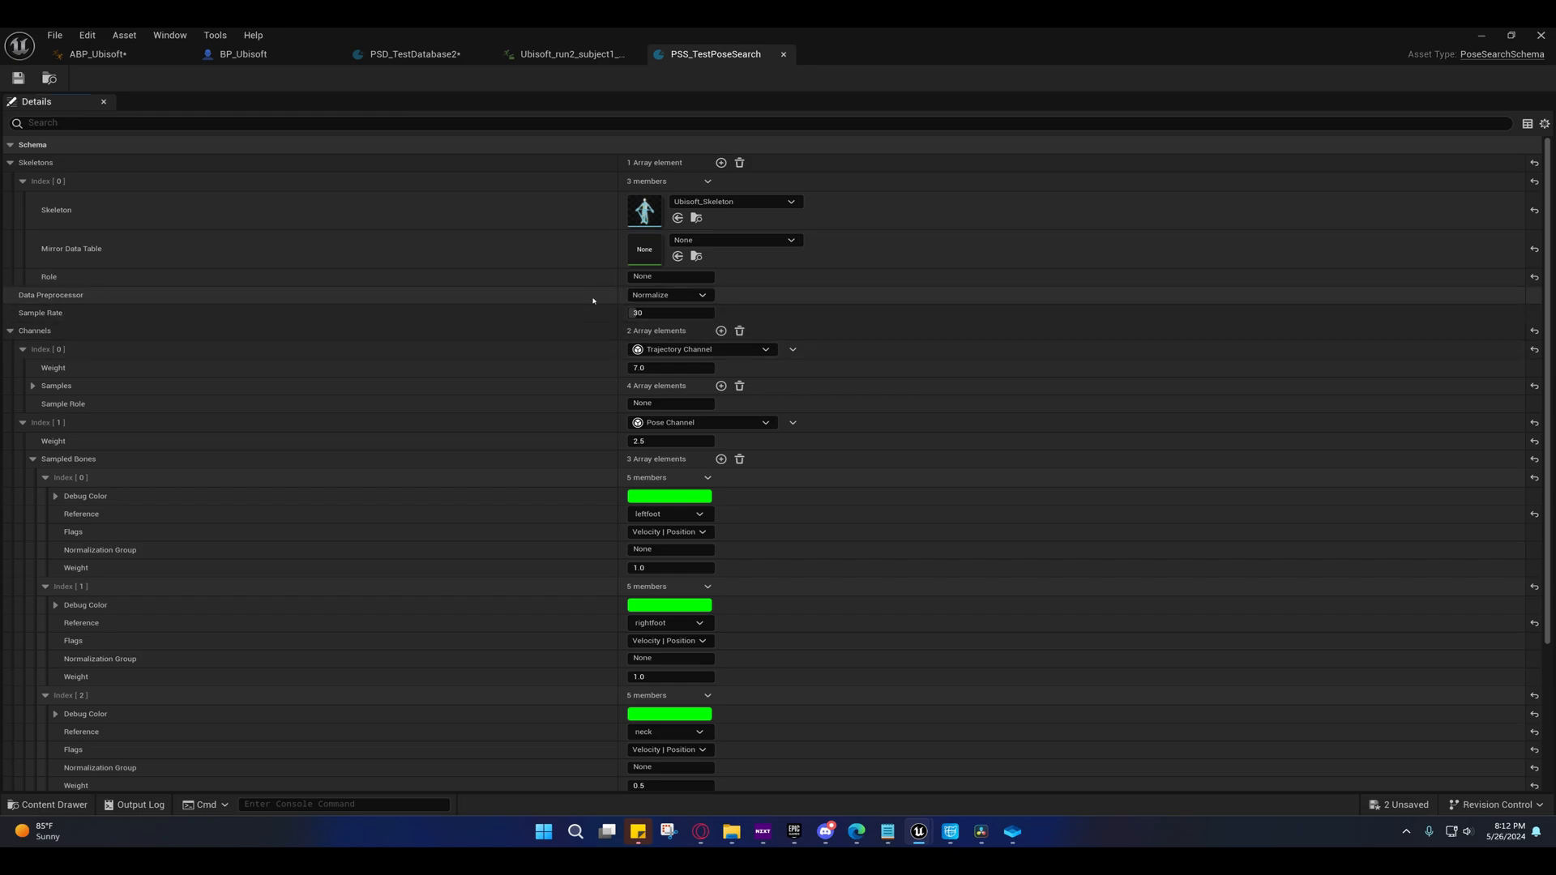
pyautogui.click(653, 296)
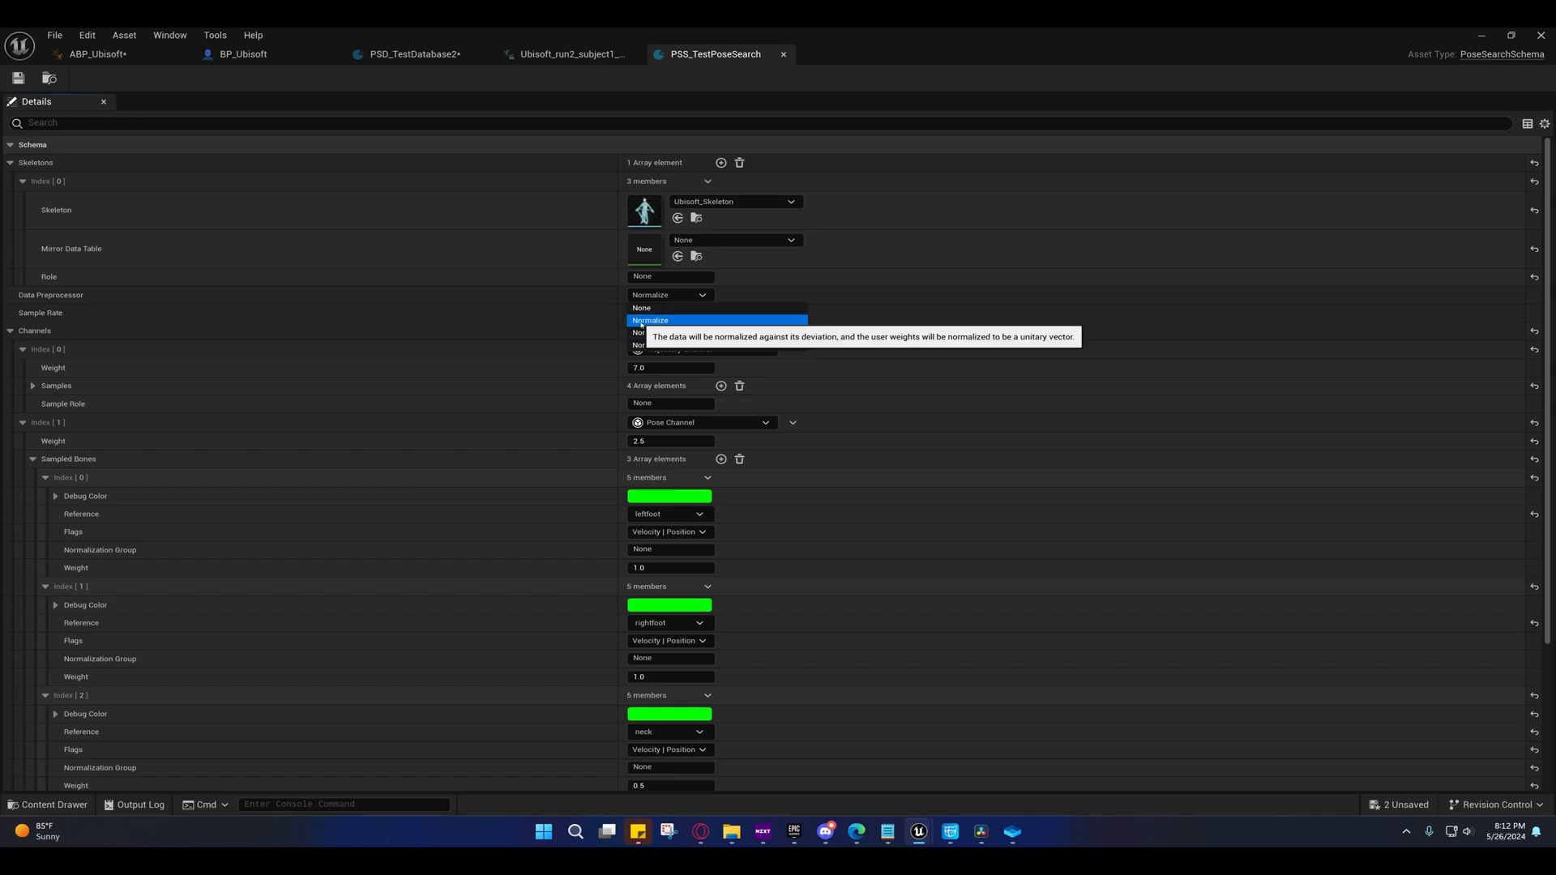
pyautogui.click(650, 296)
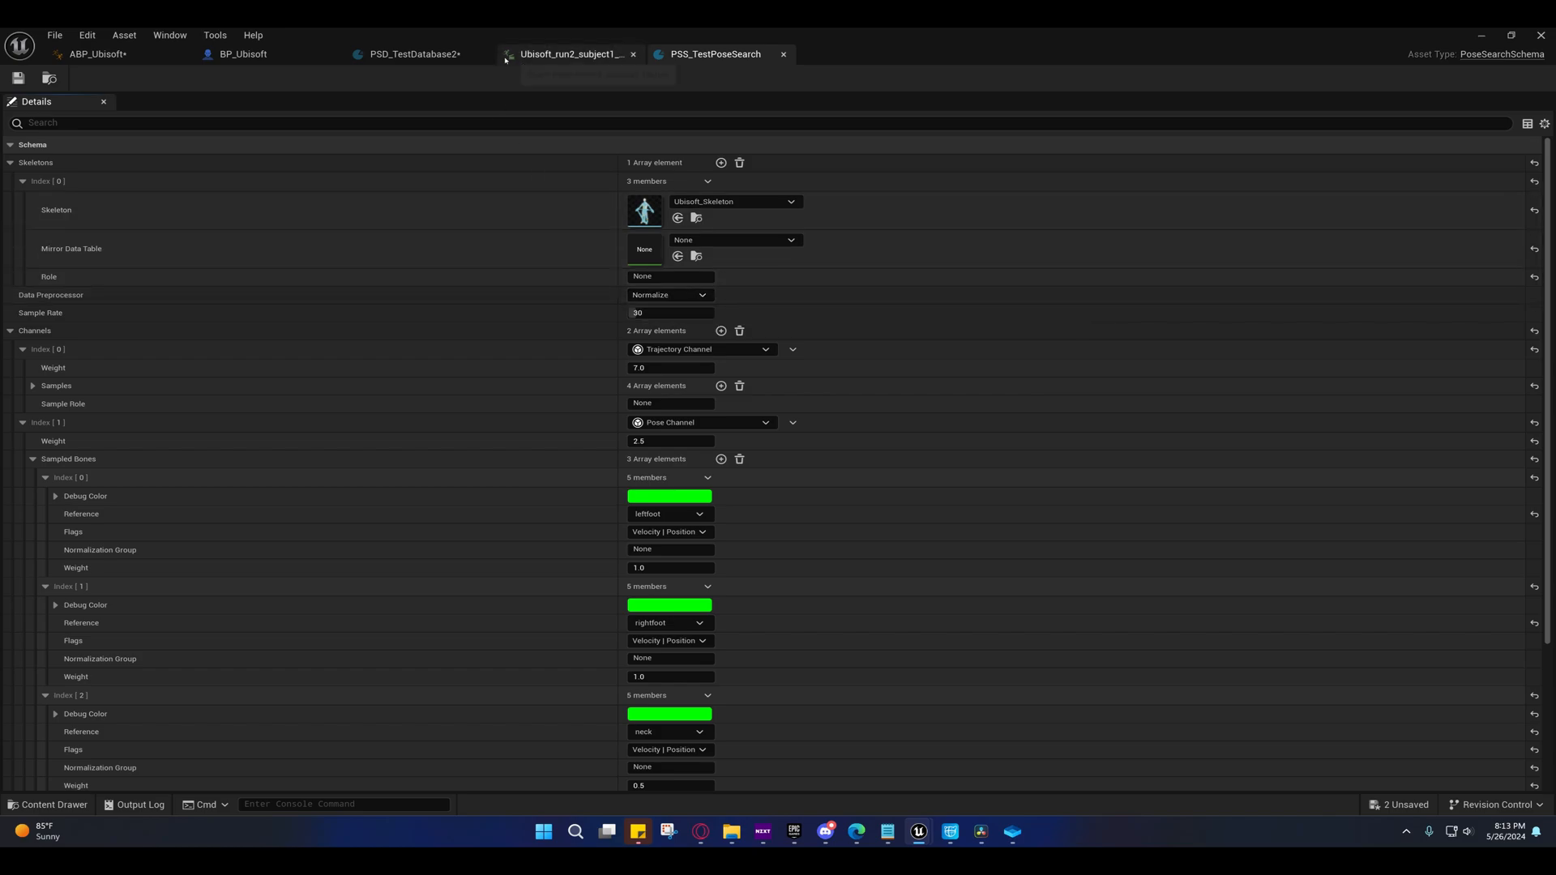
# - Check PSD_TestDatabase2's animation list and scrub the Ubisoft_run2_subject1_Motion sequence to about frame 2369
pyautogui.click(567, 54)
pyautogui.click(462, 56)
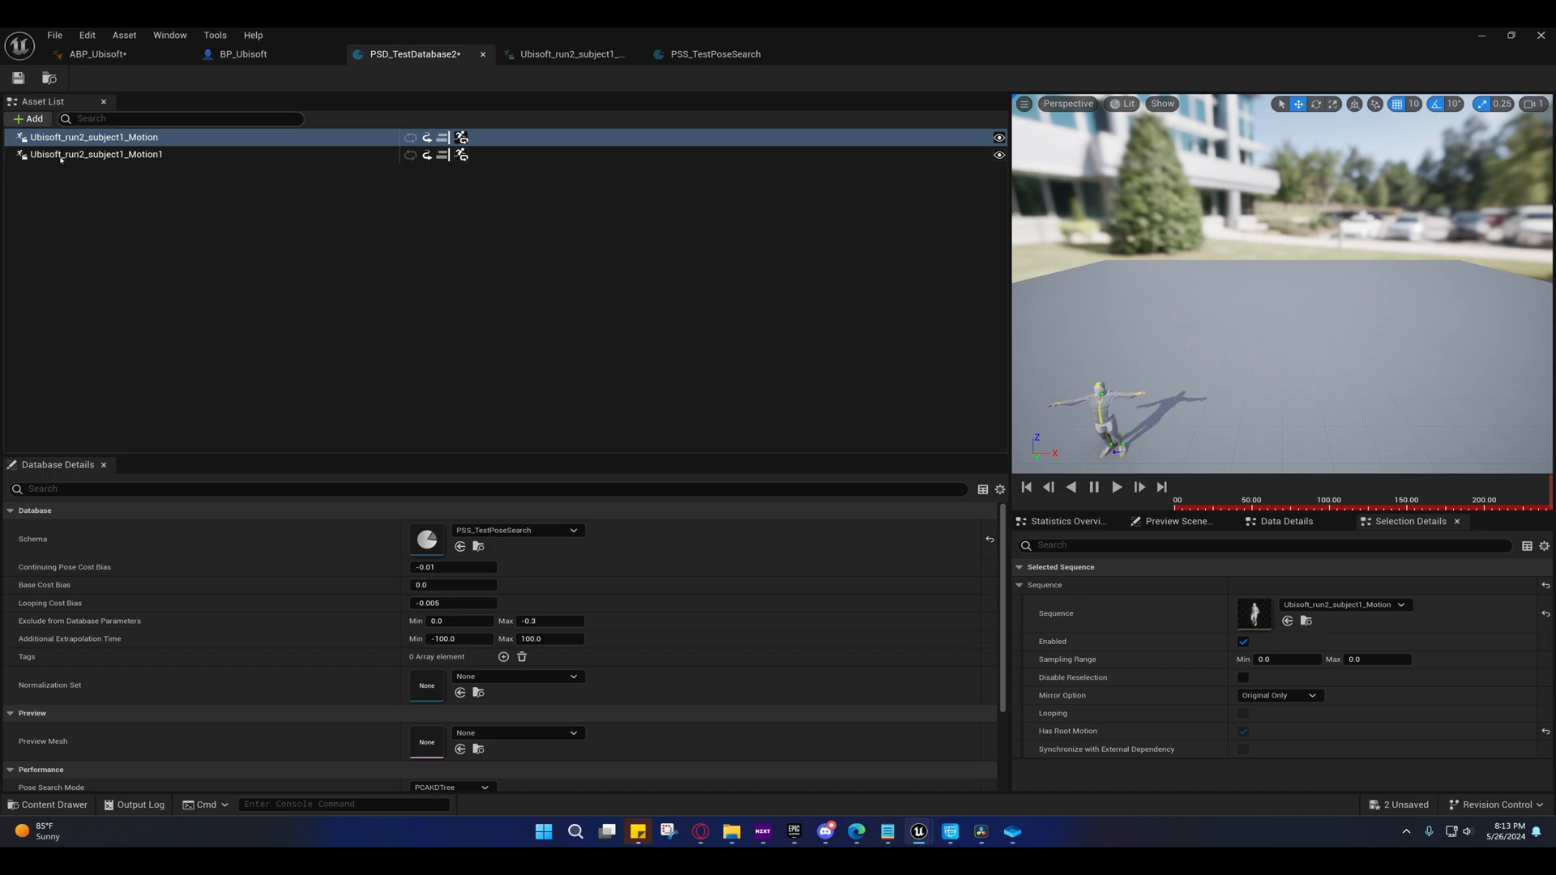
pyautogui.click(568, 54)
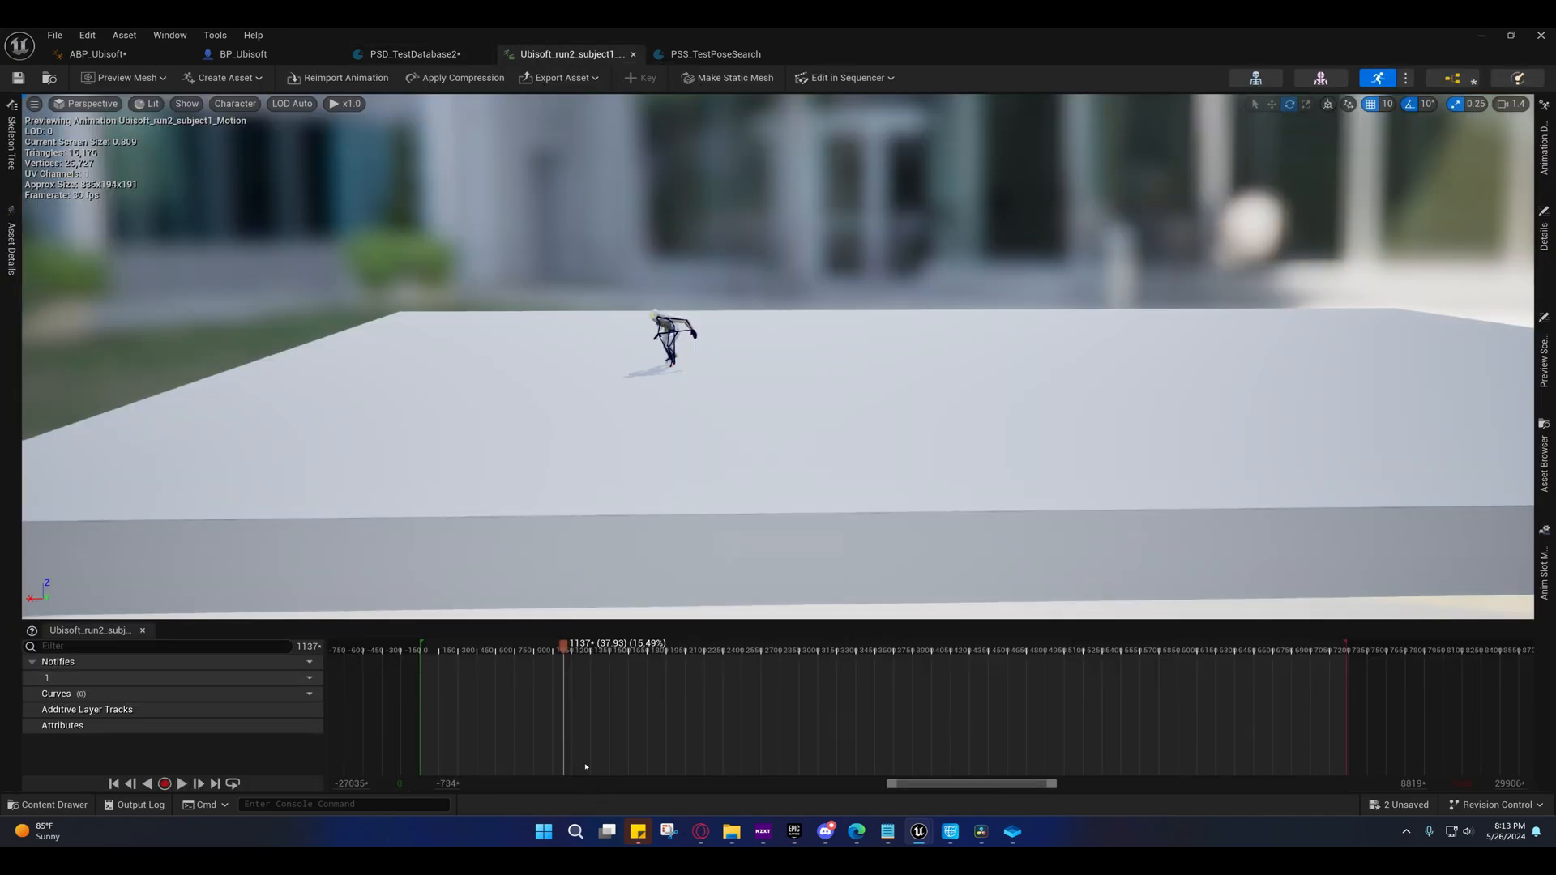
pyautogui.moveTo(565, 646); pyautogui.dragTo(719, 636)
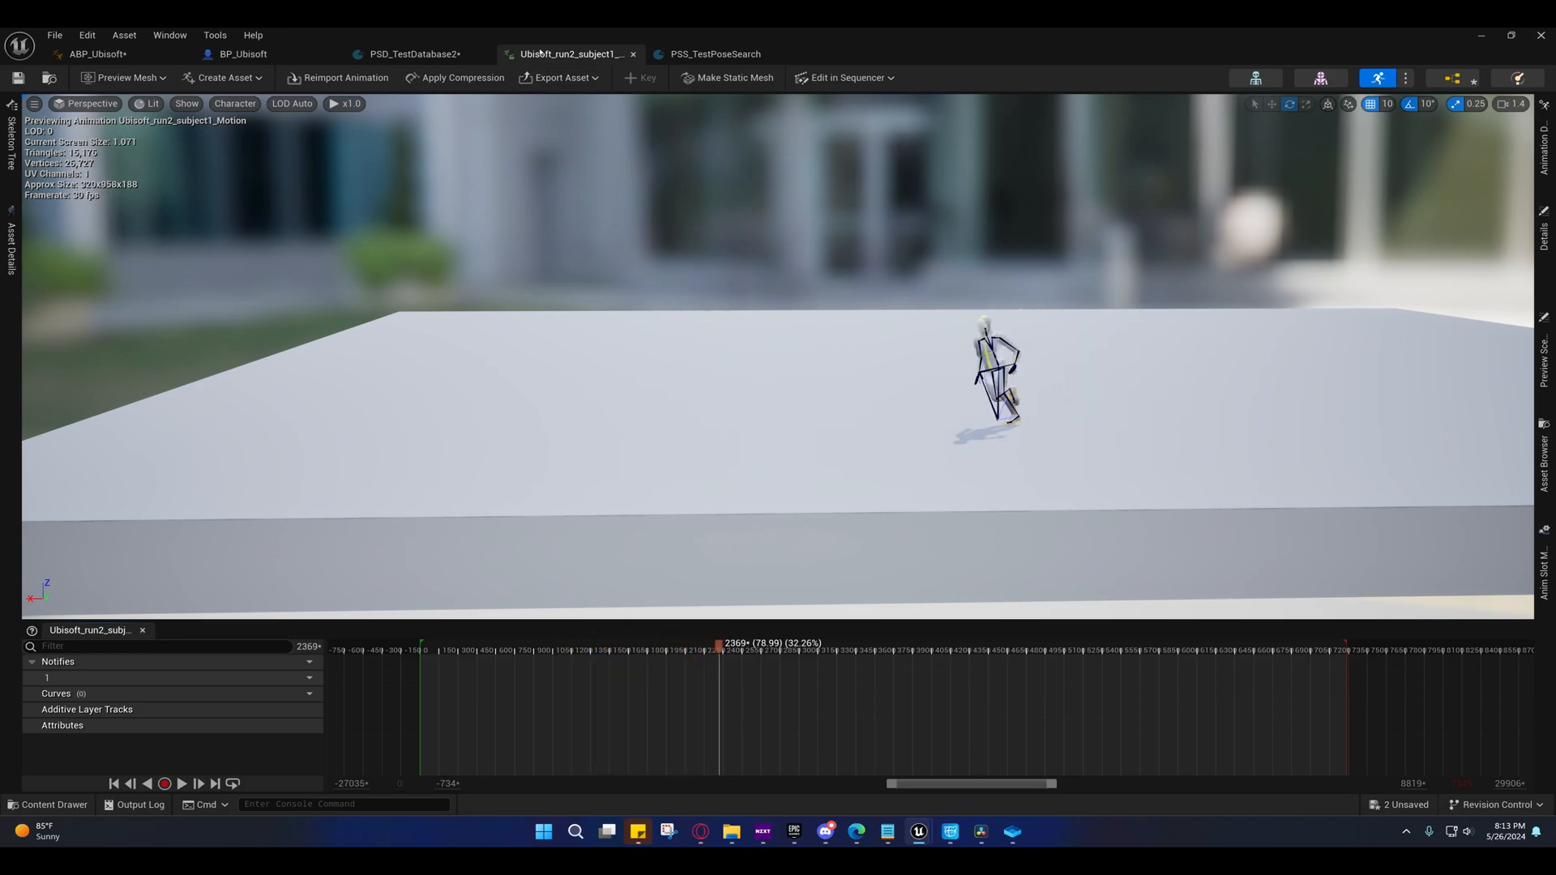
# - Go back to the PSS_TestPoseSearch schema, keep Data Preprocessor on Normalize, and review the Pose Channel's sampled bones and remaining settings
pyautogui.click(673, 57)
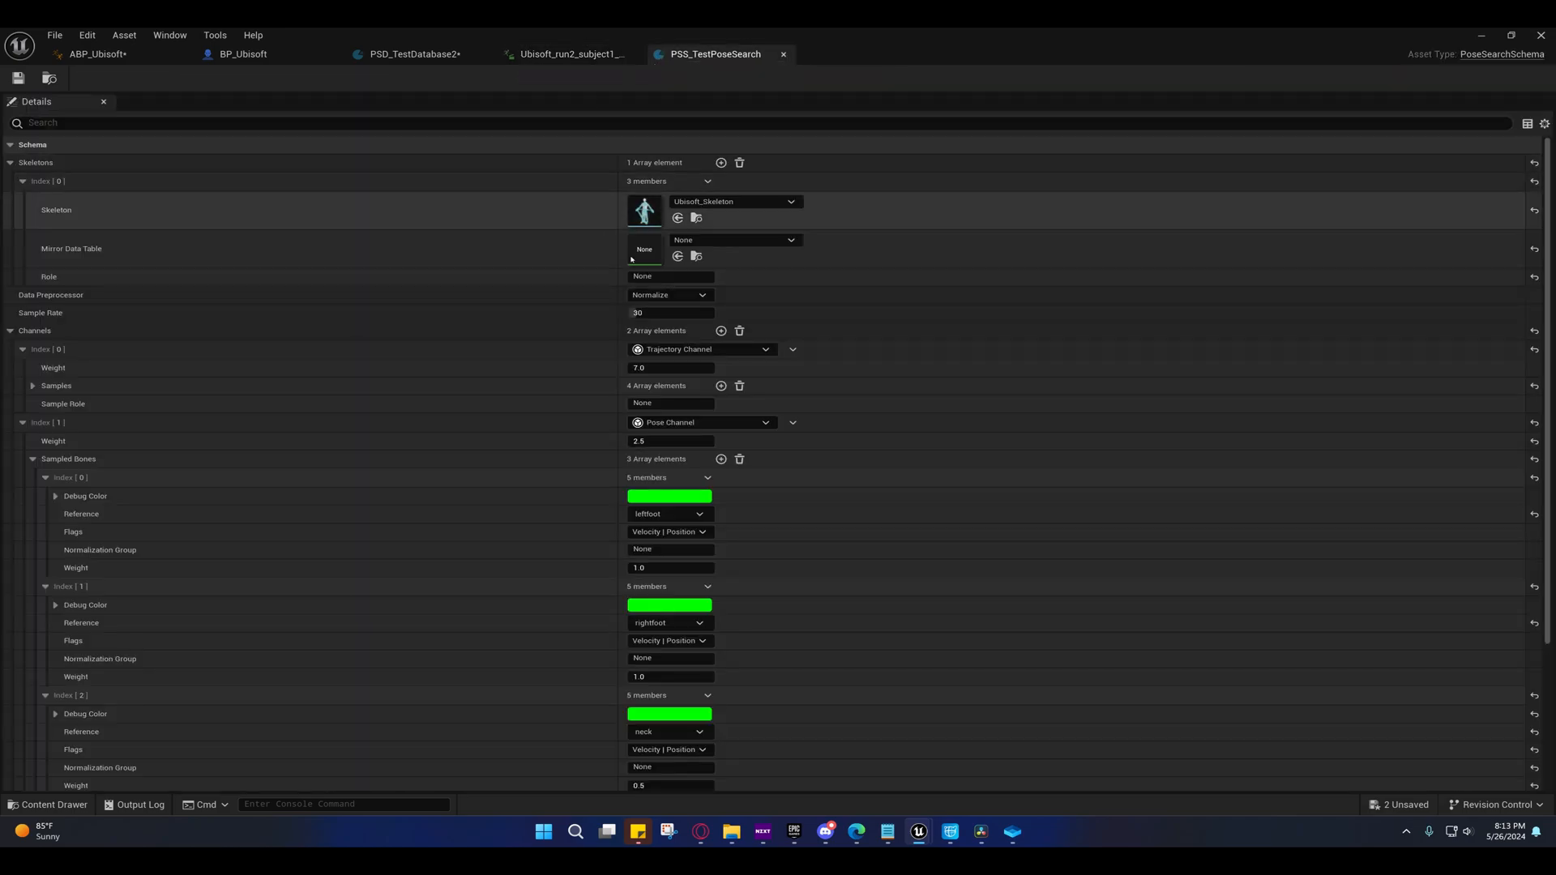
pyautogui.click(666, 295)
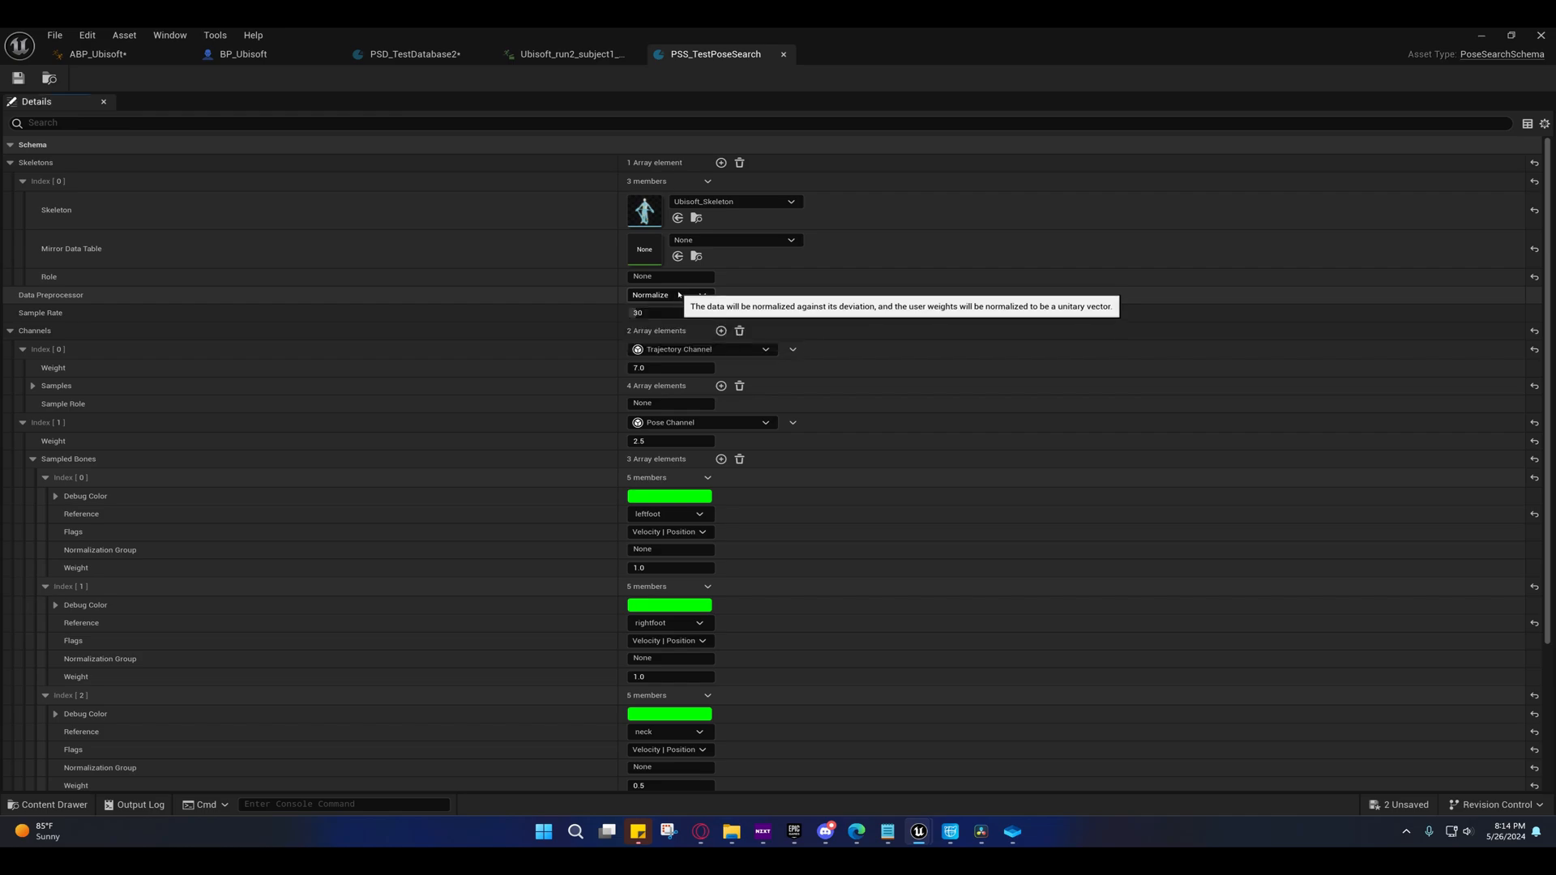
pyautogui.click(676, 320)
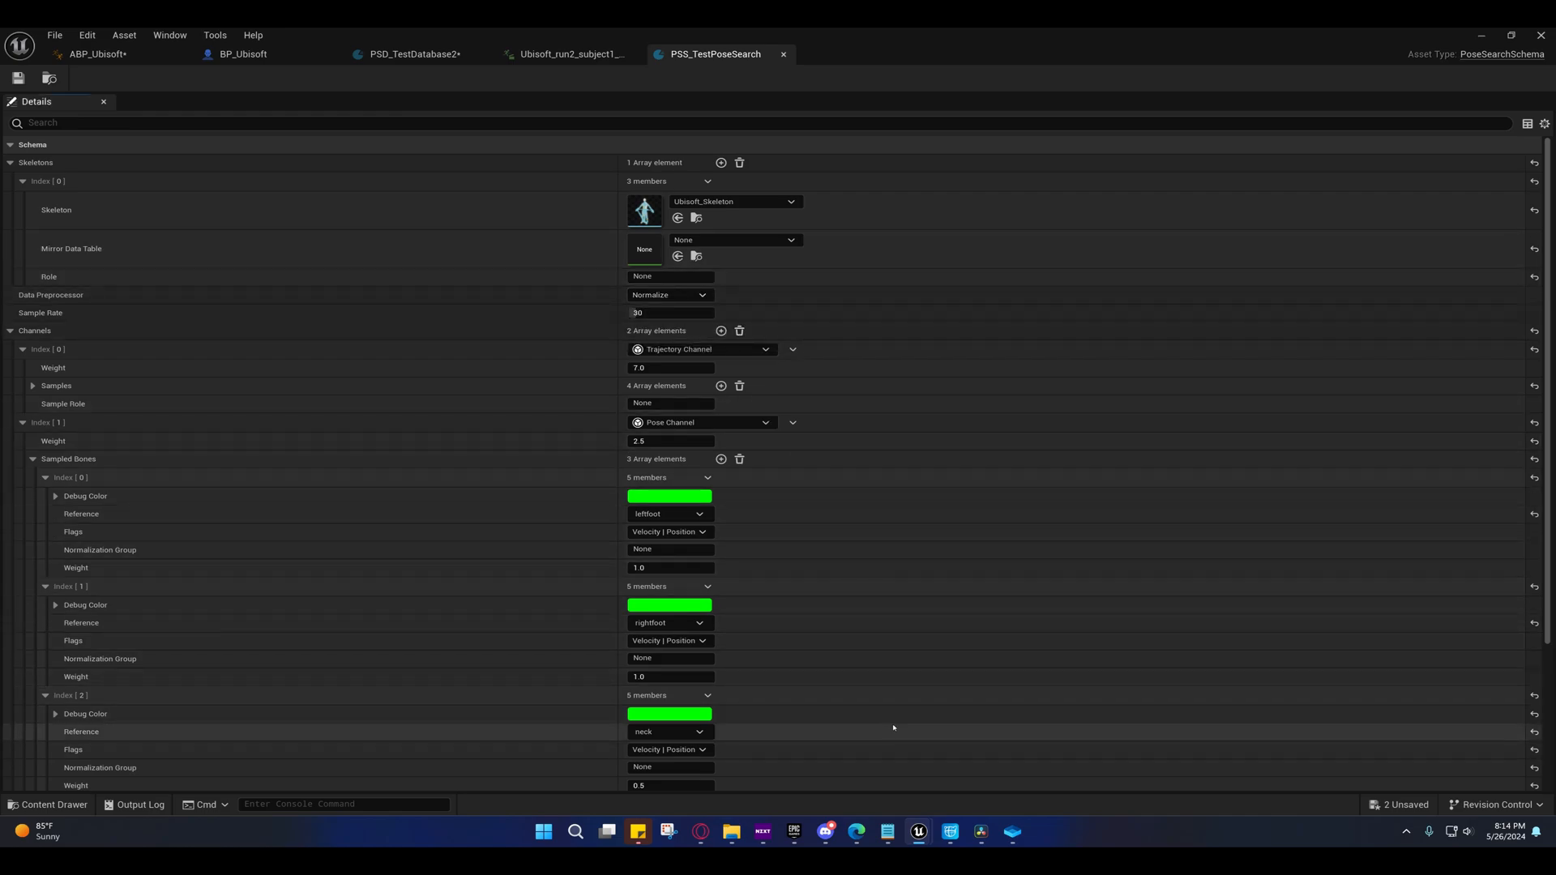
pyautogui.scroll(-1, 839, 563)
pyautogui.scroll(-5, 839, 564)
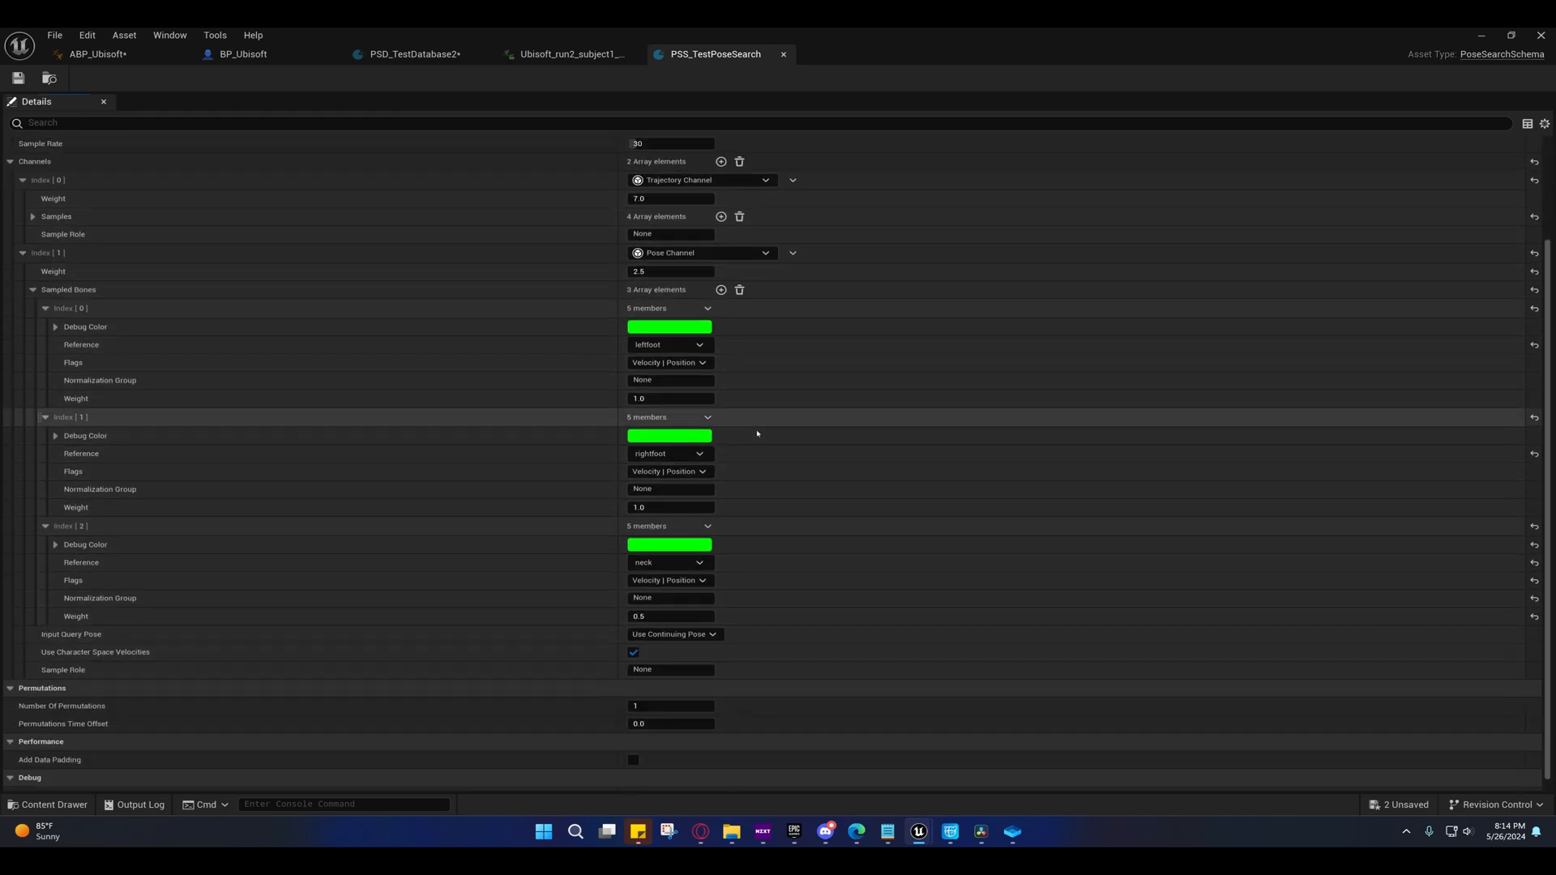